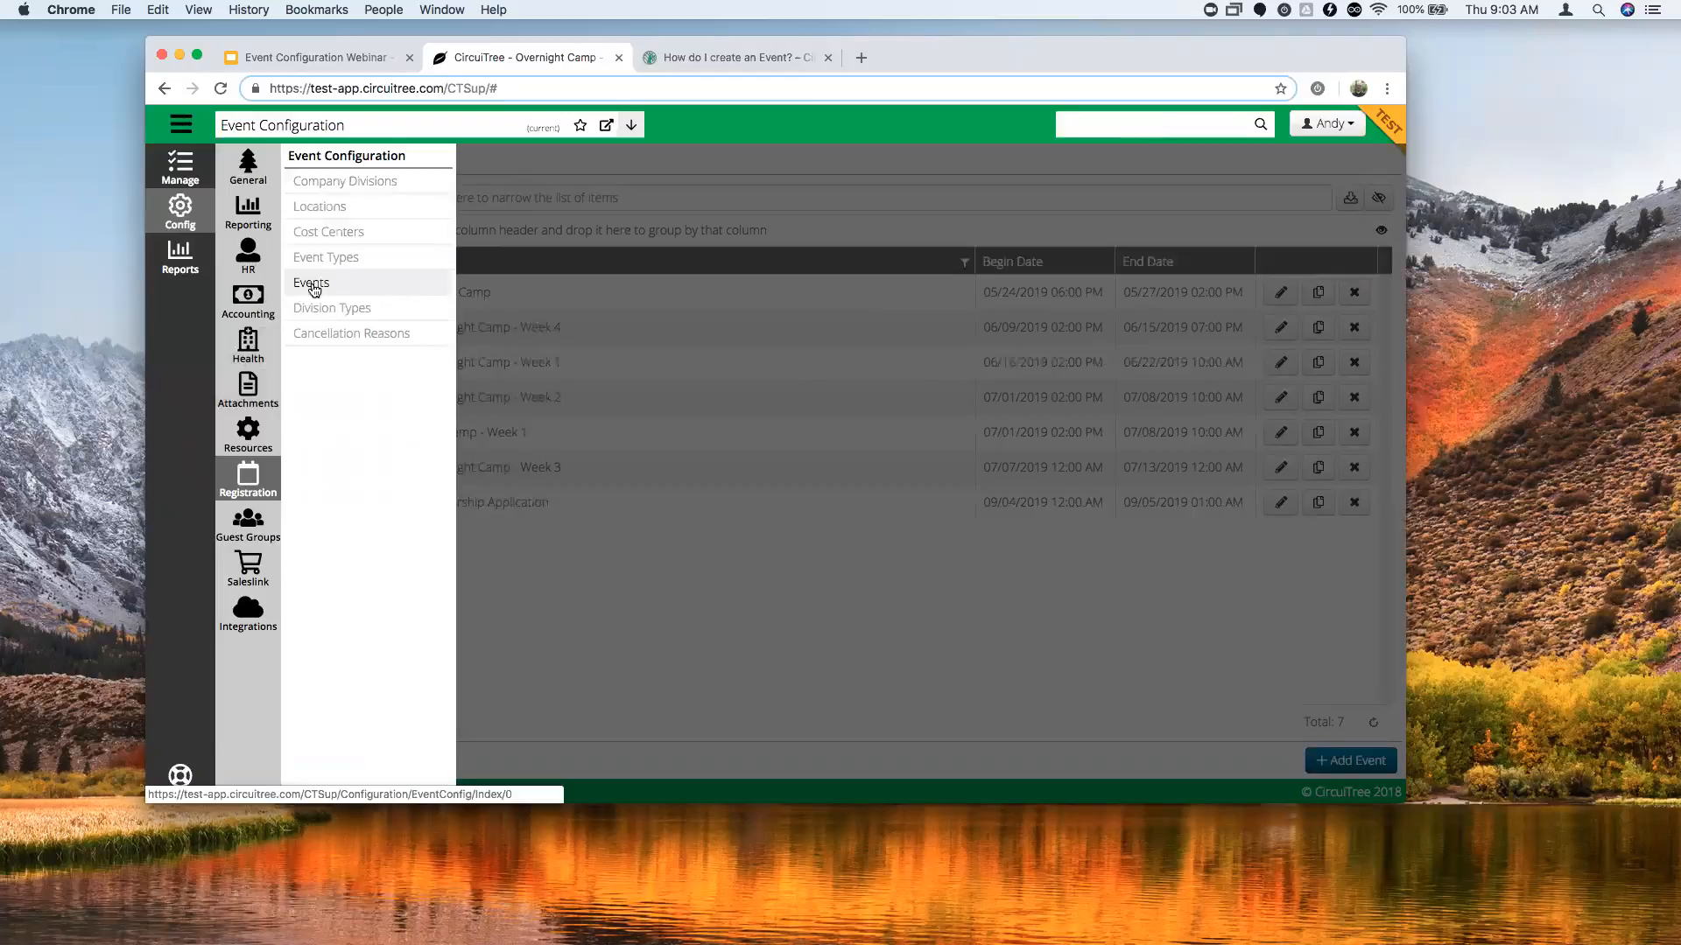
Open the Events configuration list and find the seven 2019 events.
{"action": "left_click", "coordinate": [312, 282]}
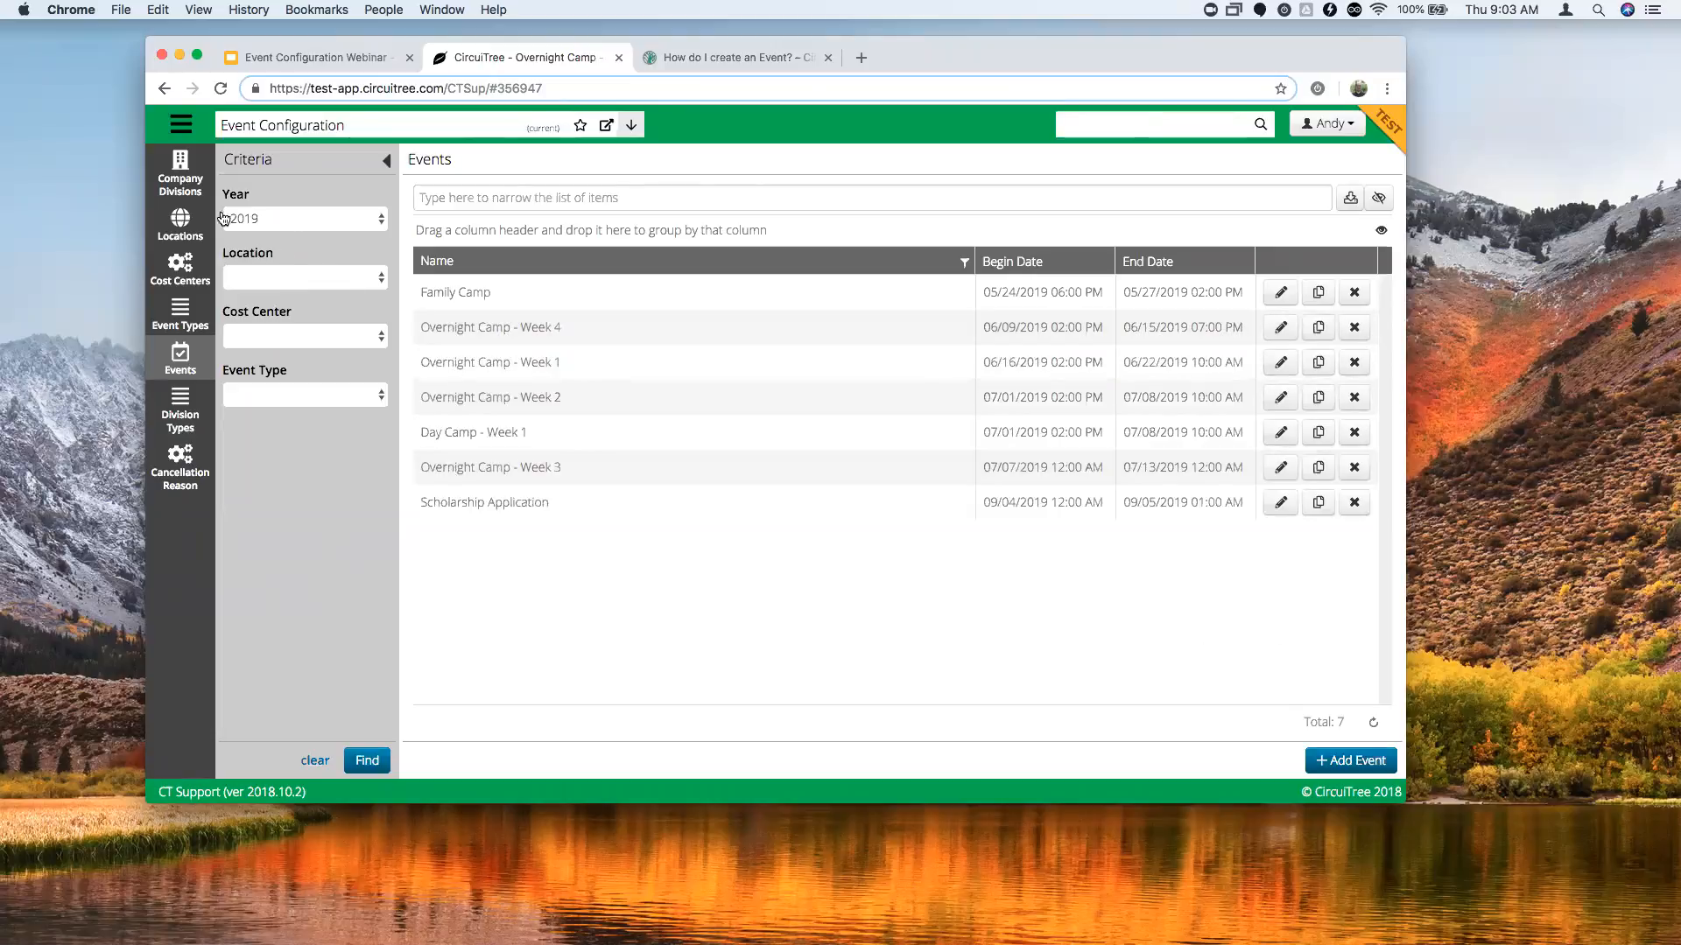
{"action": "left_click", "coordinate": [365, 761]}
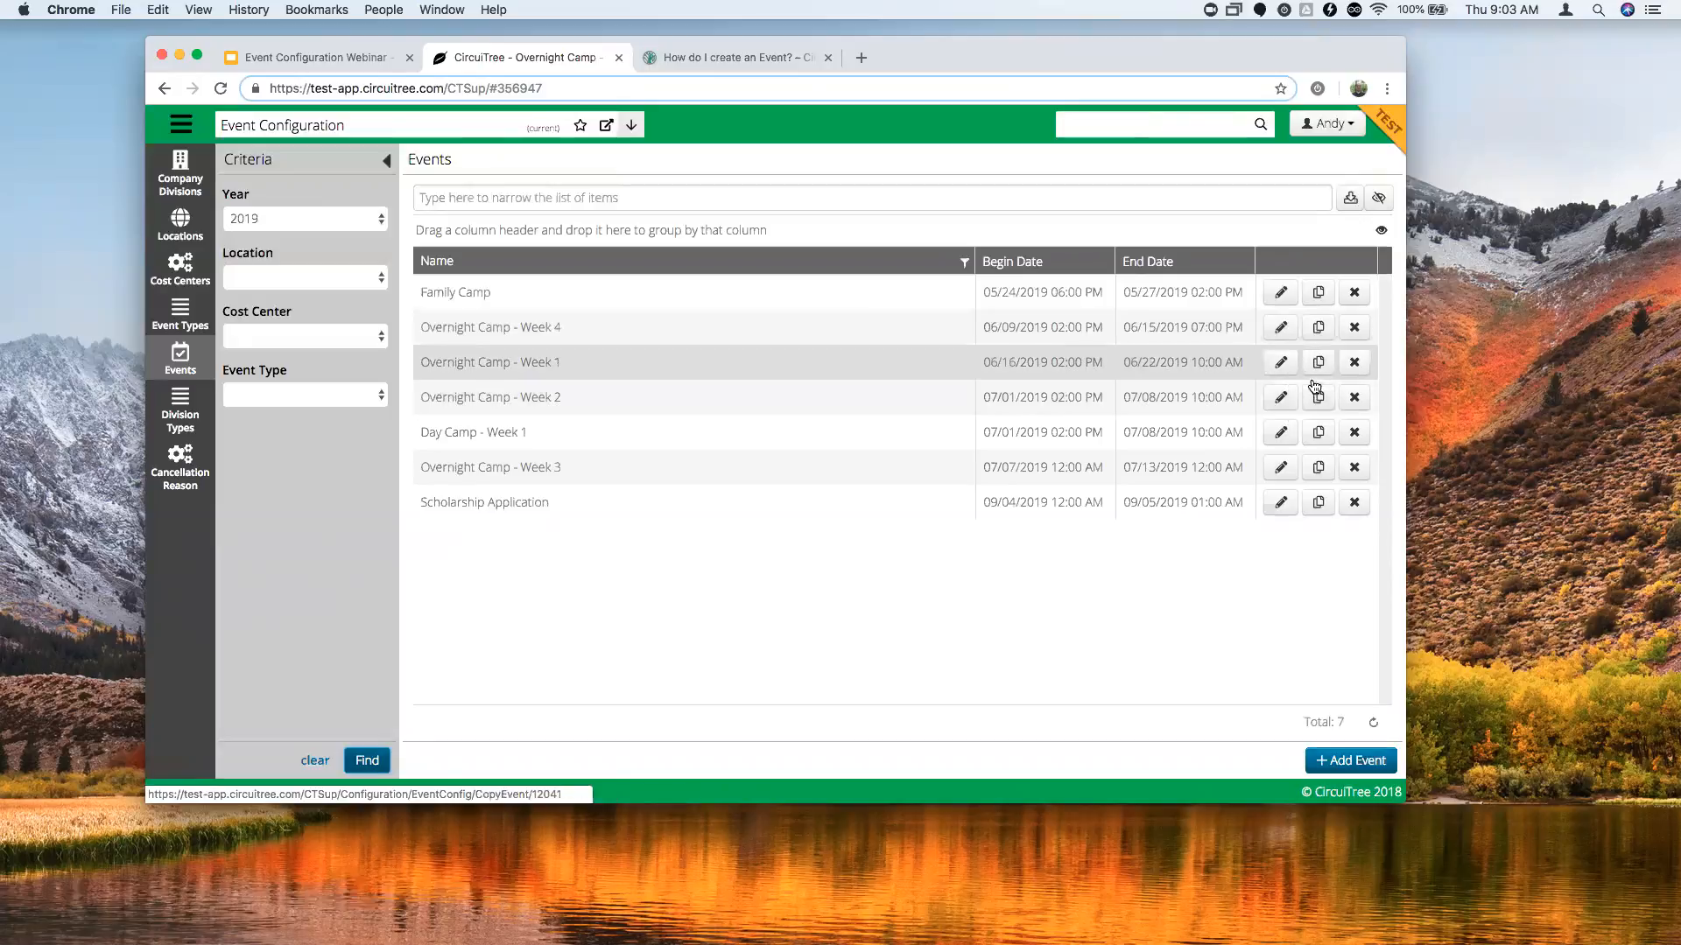
Add a new event with full name and name 'Overnight Camp - Week 4'.
{"action": "left_click", "coordinate": [1342, 765]}
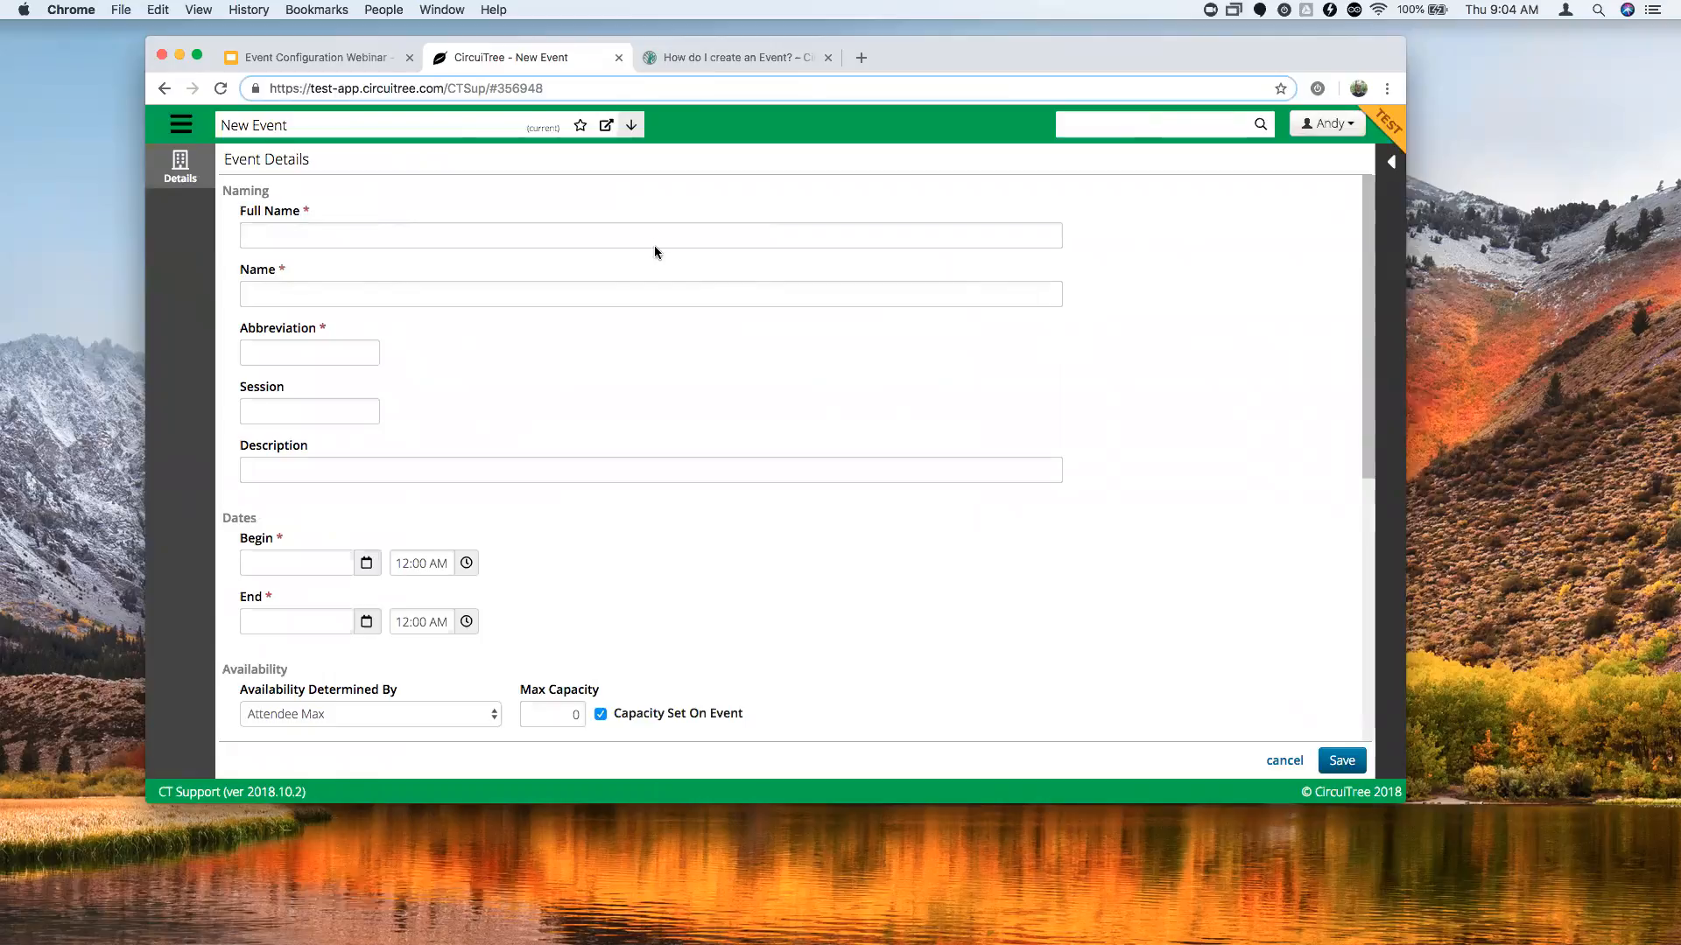
{"action": "left_click", "coordinate": [506, 232]}
{"action": "type", "text": "Overnight Camp "}
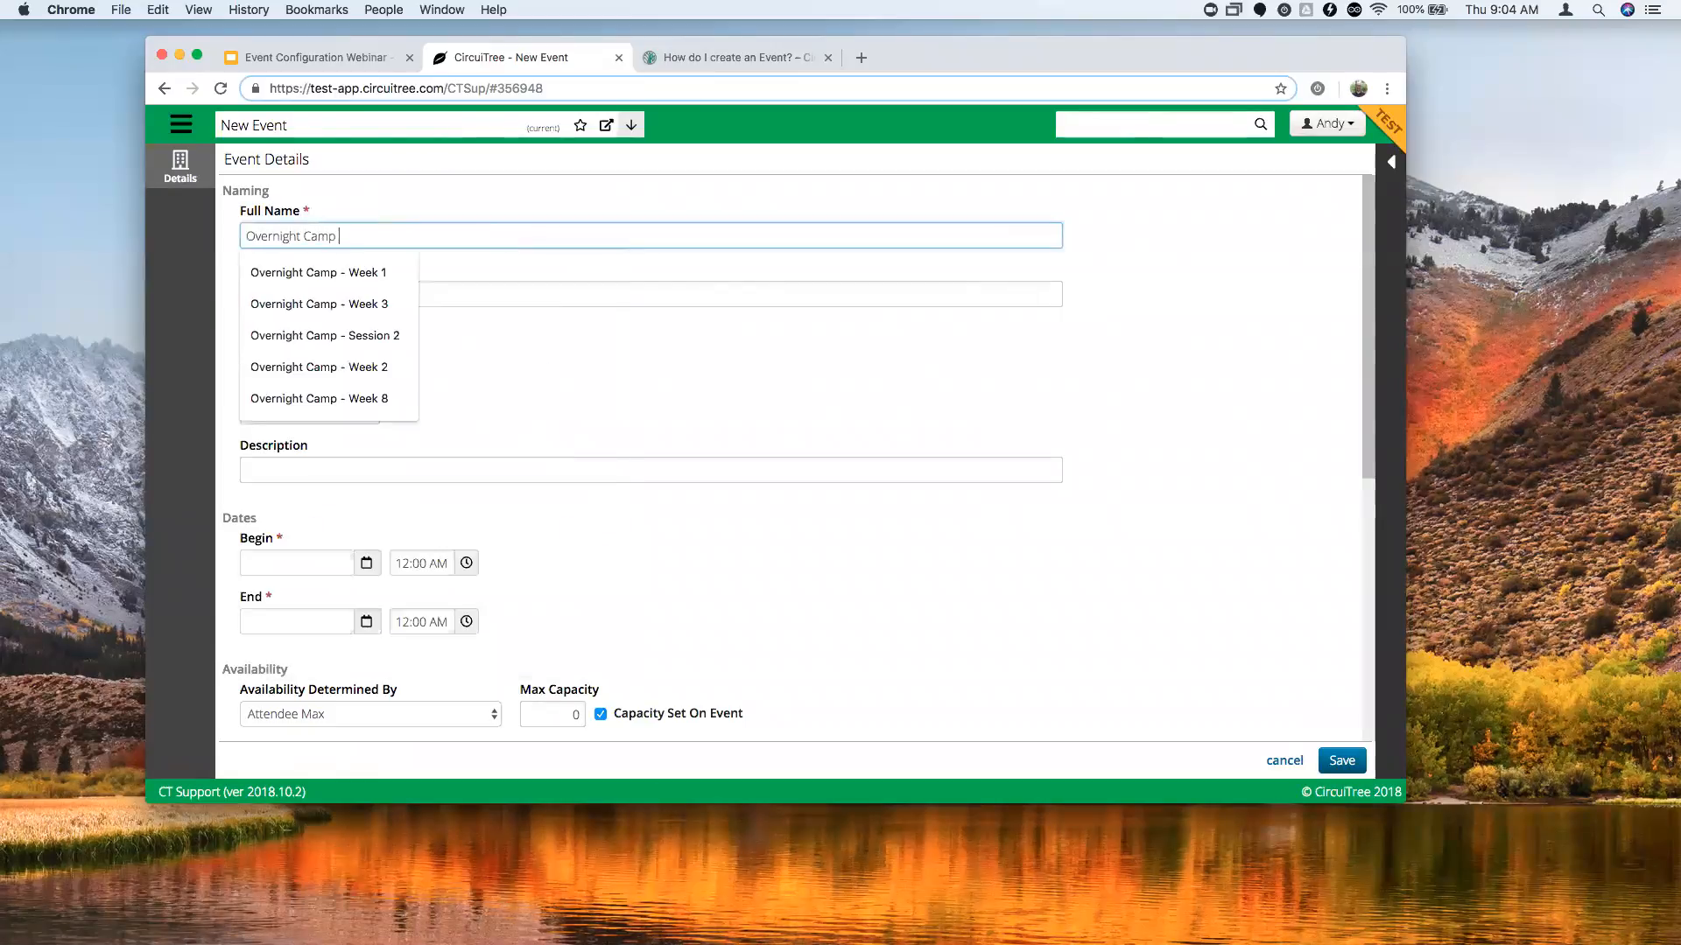
{"action": "type", "text": "- Week 4"}
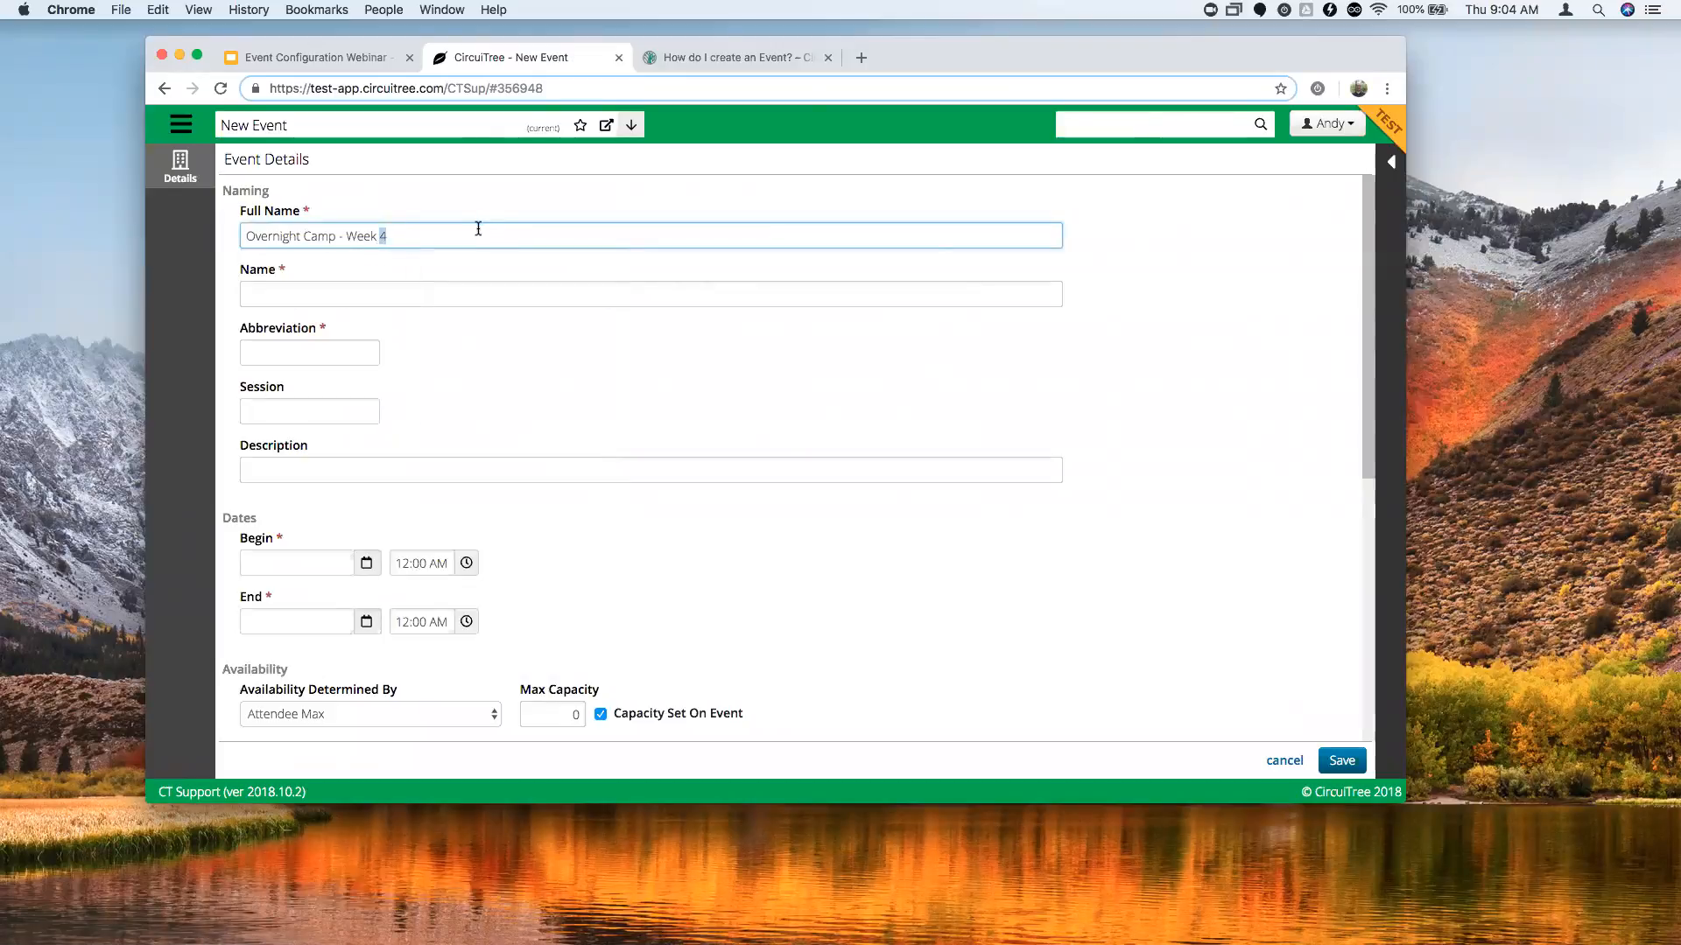
{"action": "triple_click", "coordinate": [478, 228]}
{"action": "key", "text": "super+c"}
{"action": "left_click", "coordinate": [405, 294]}
{"action": "key", "text": "super+v"}
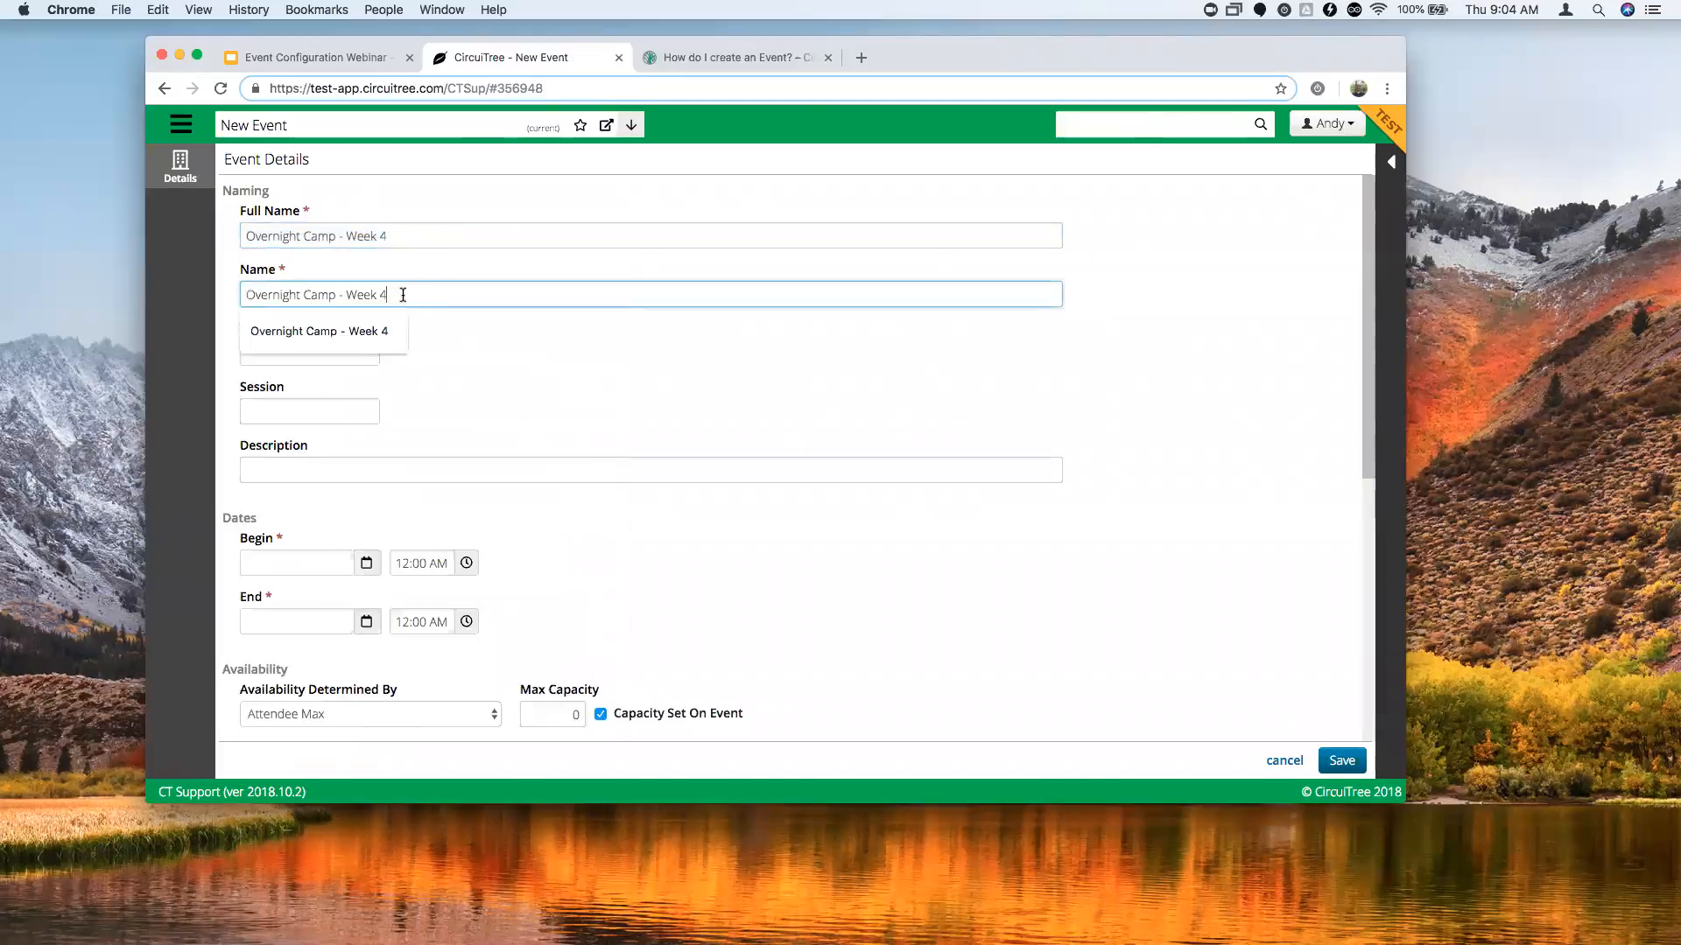
Enter abbreviation ONC4-19 and prefix both the full name and name with '2019'.
{"action": "left_click", "coordinate": [340, 349]}
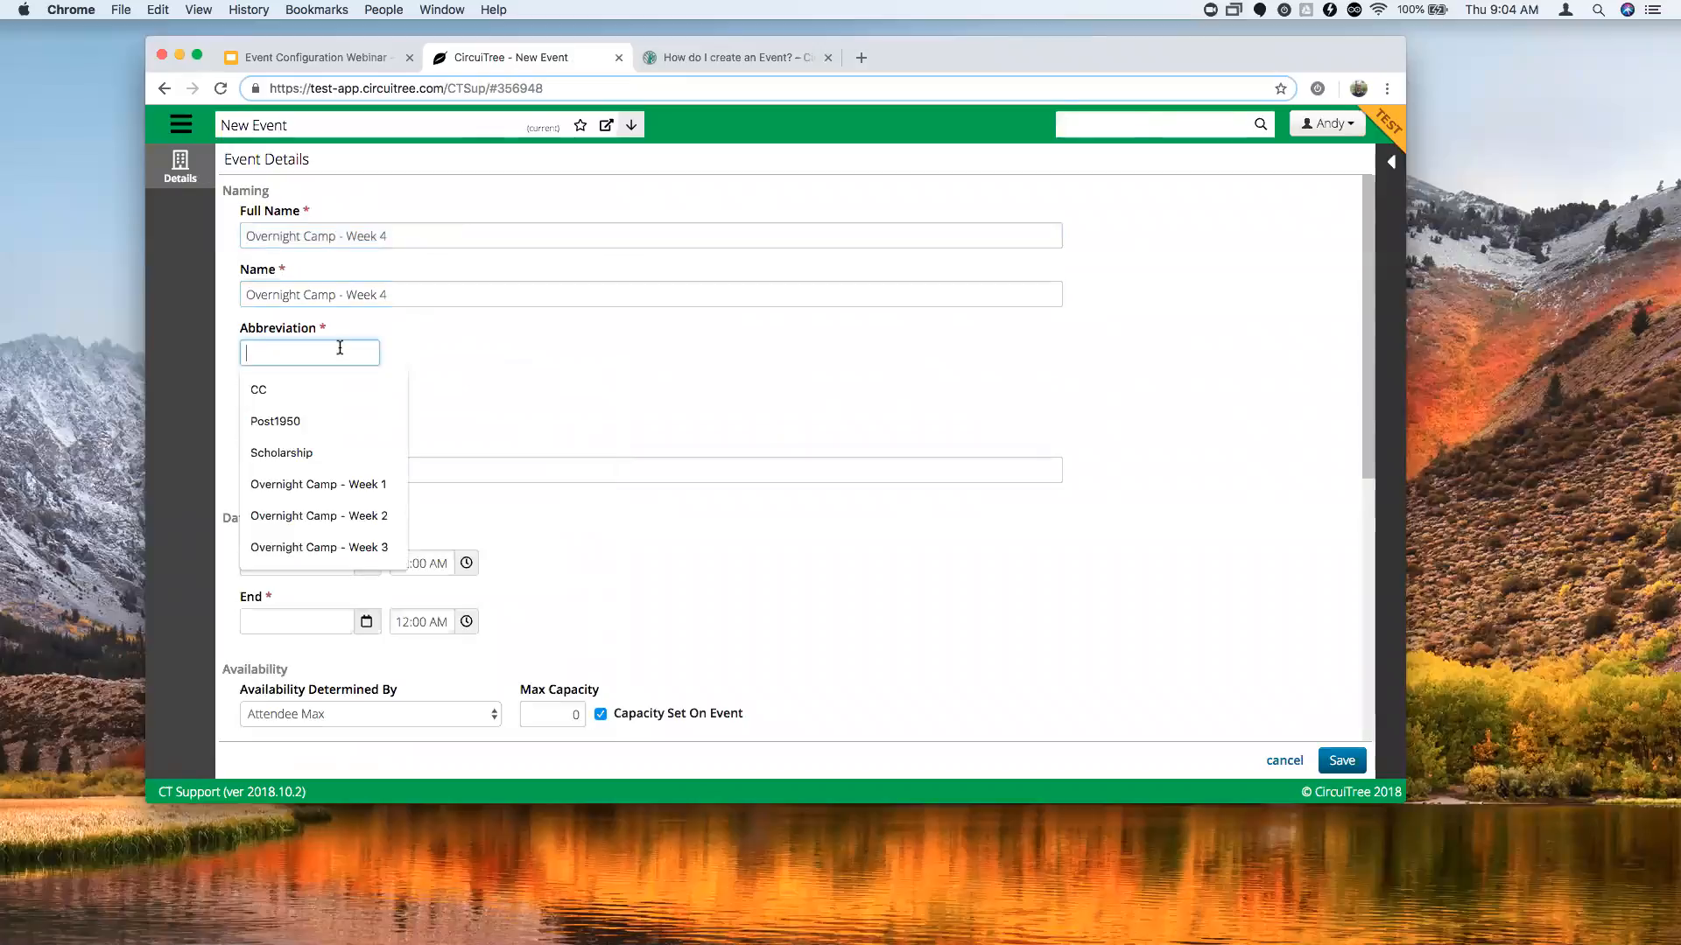
{"action": "type", "text": "ONC4-19"}
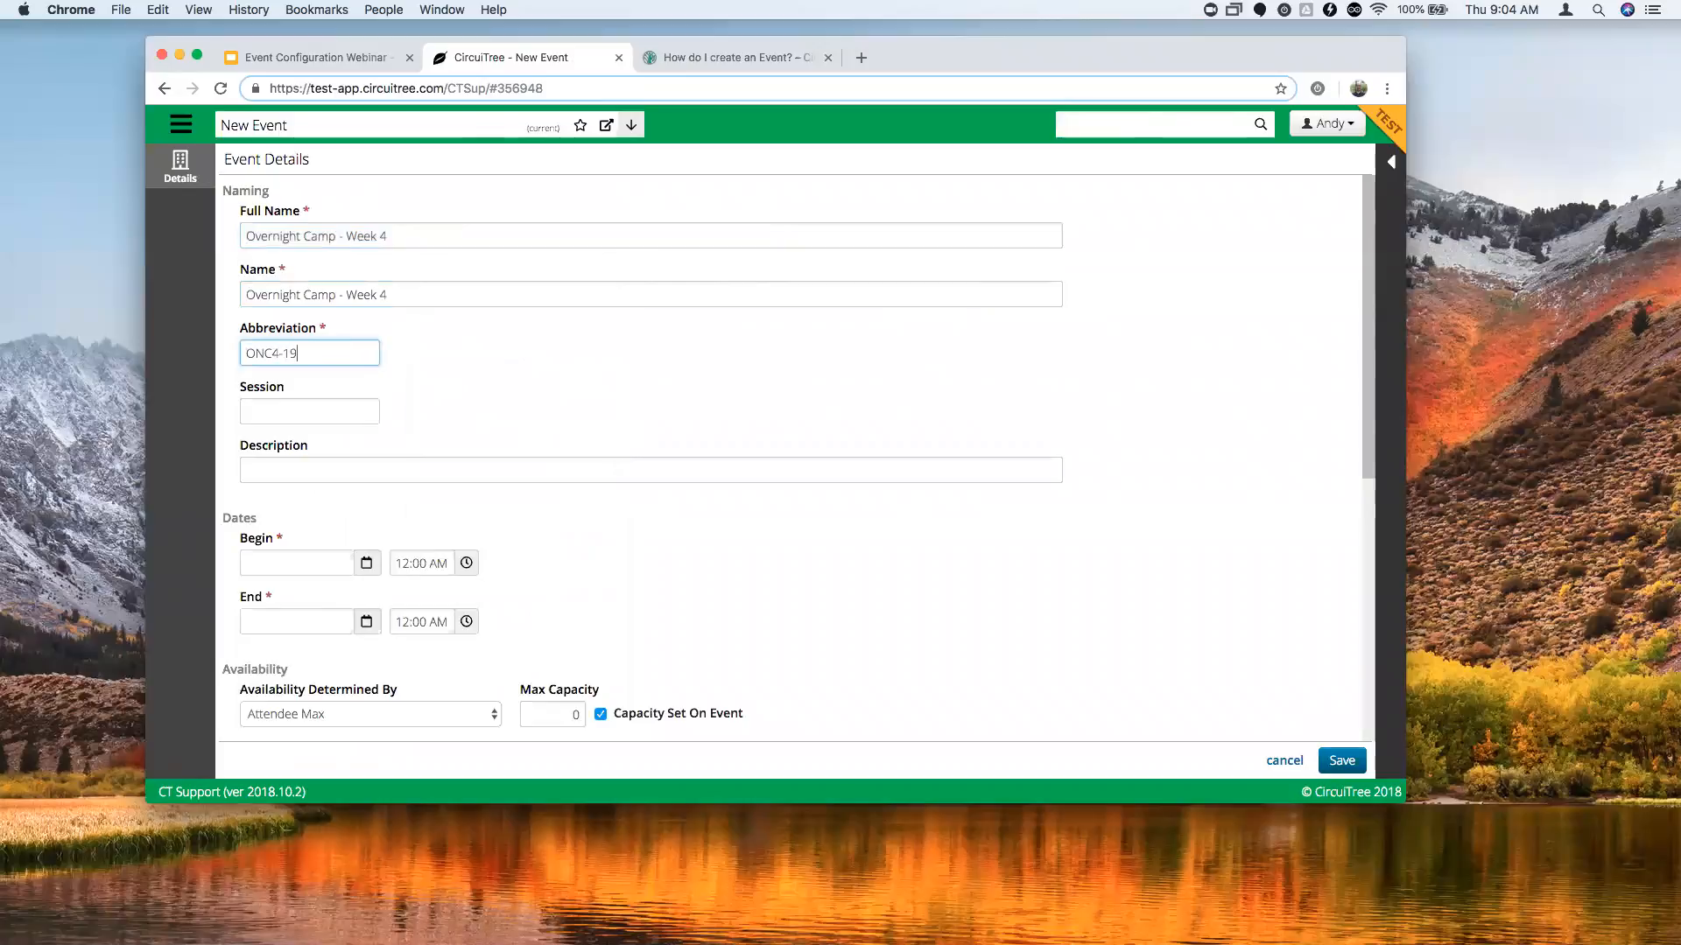
{"action": "left_click", "coordinate": [265, 408]}
{"action": "left_click", "coordinate": [380, 401]}
{"action": "left_click", "coordinate": [246, 236]}
{"action": "type", "text": "2019"}
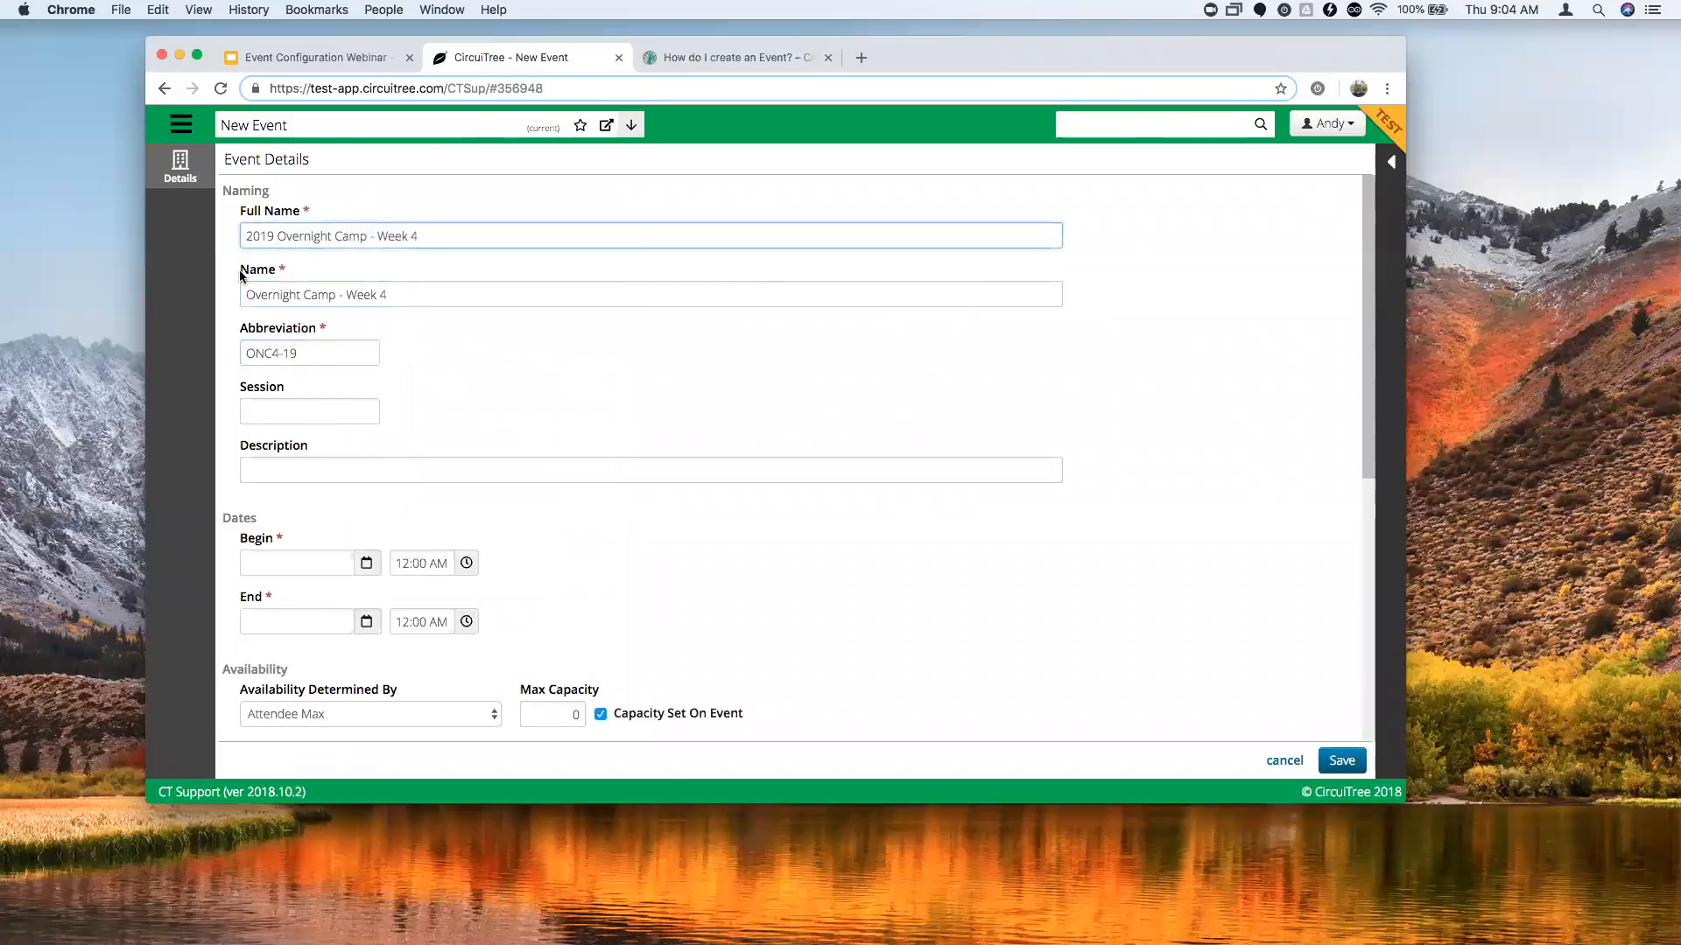
{"action": "left_click", "coordinate": [246, 295]}
{"action": "type", "text": "2019"}
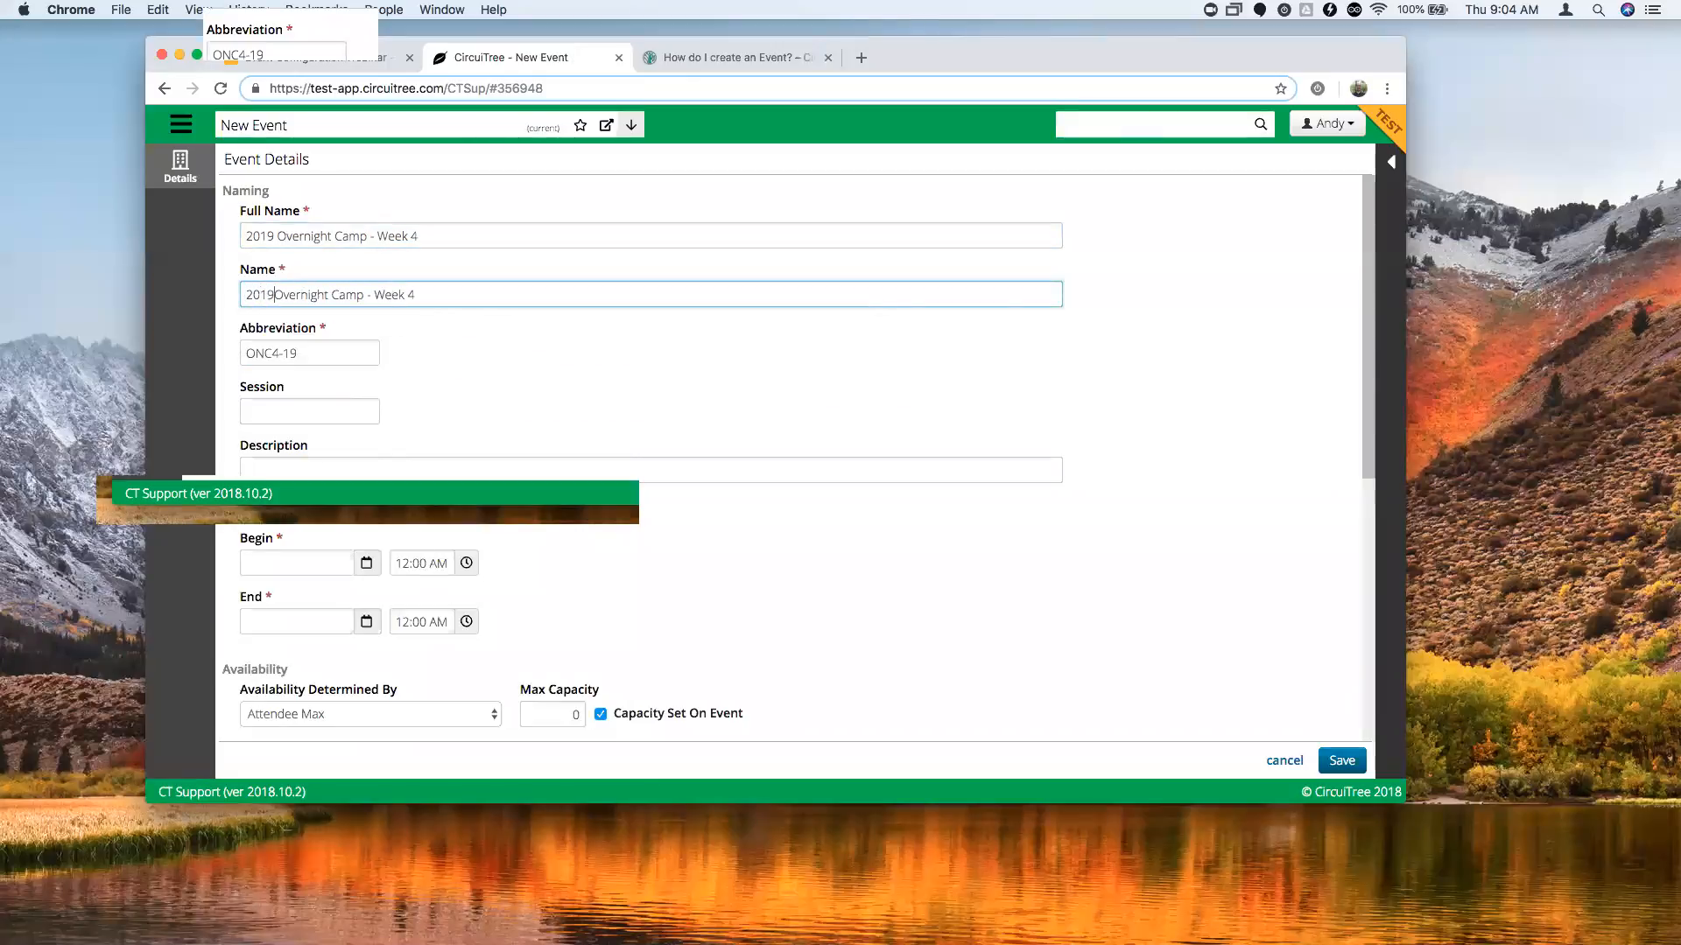
Set the event's session code to ONC4.
{"action": "left_click", "coordinate": [325, 413]}
{"action": "left_click", "coordinate": [428, 408]}
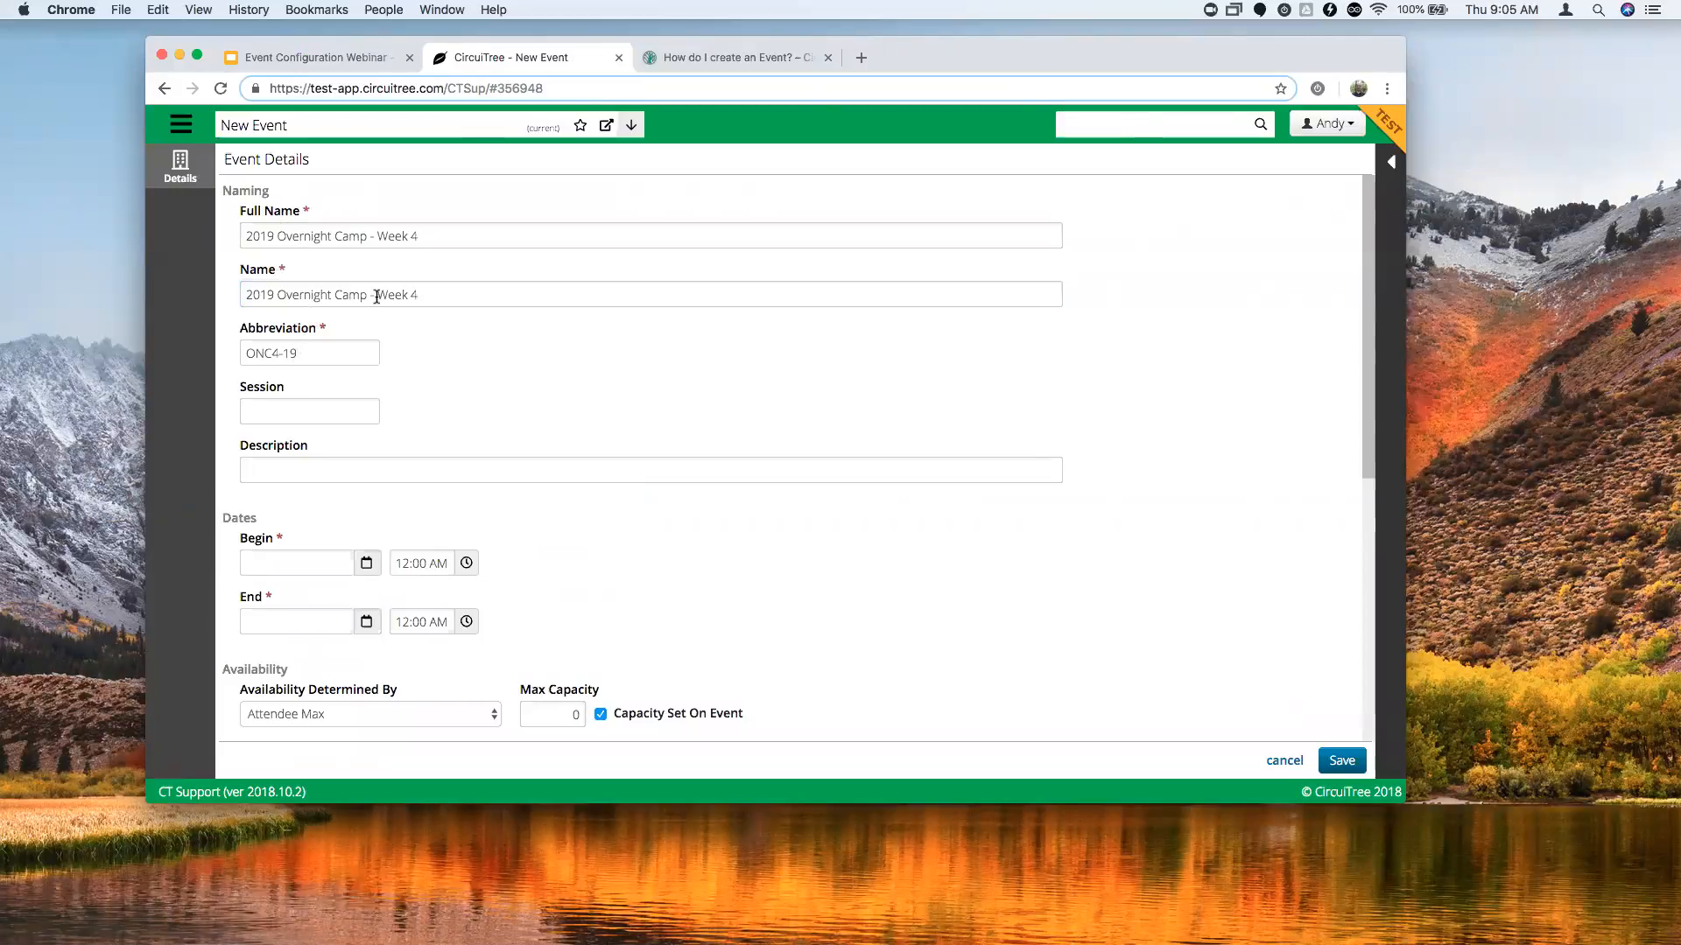
{"action": "left_click", "coordinate": [297, 412]}
{"action": "type", "text": "ONC4"}
{"action": "left_click", "coordinate": [448, 411]}
Set the event's begin date to August 4, 2019.
{"action": "scroll", "coordinate": [570, 506], "scroll_direction": "down", "scroll_amount": 2}
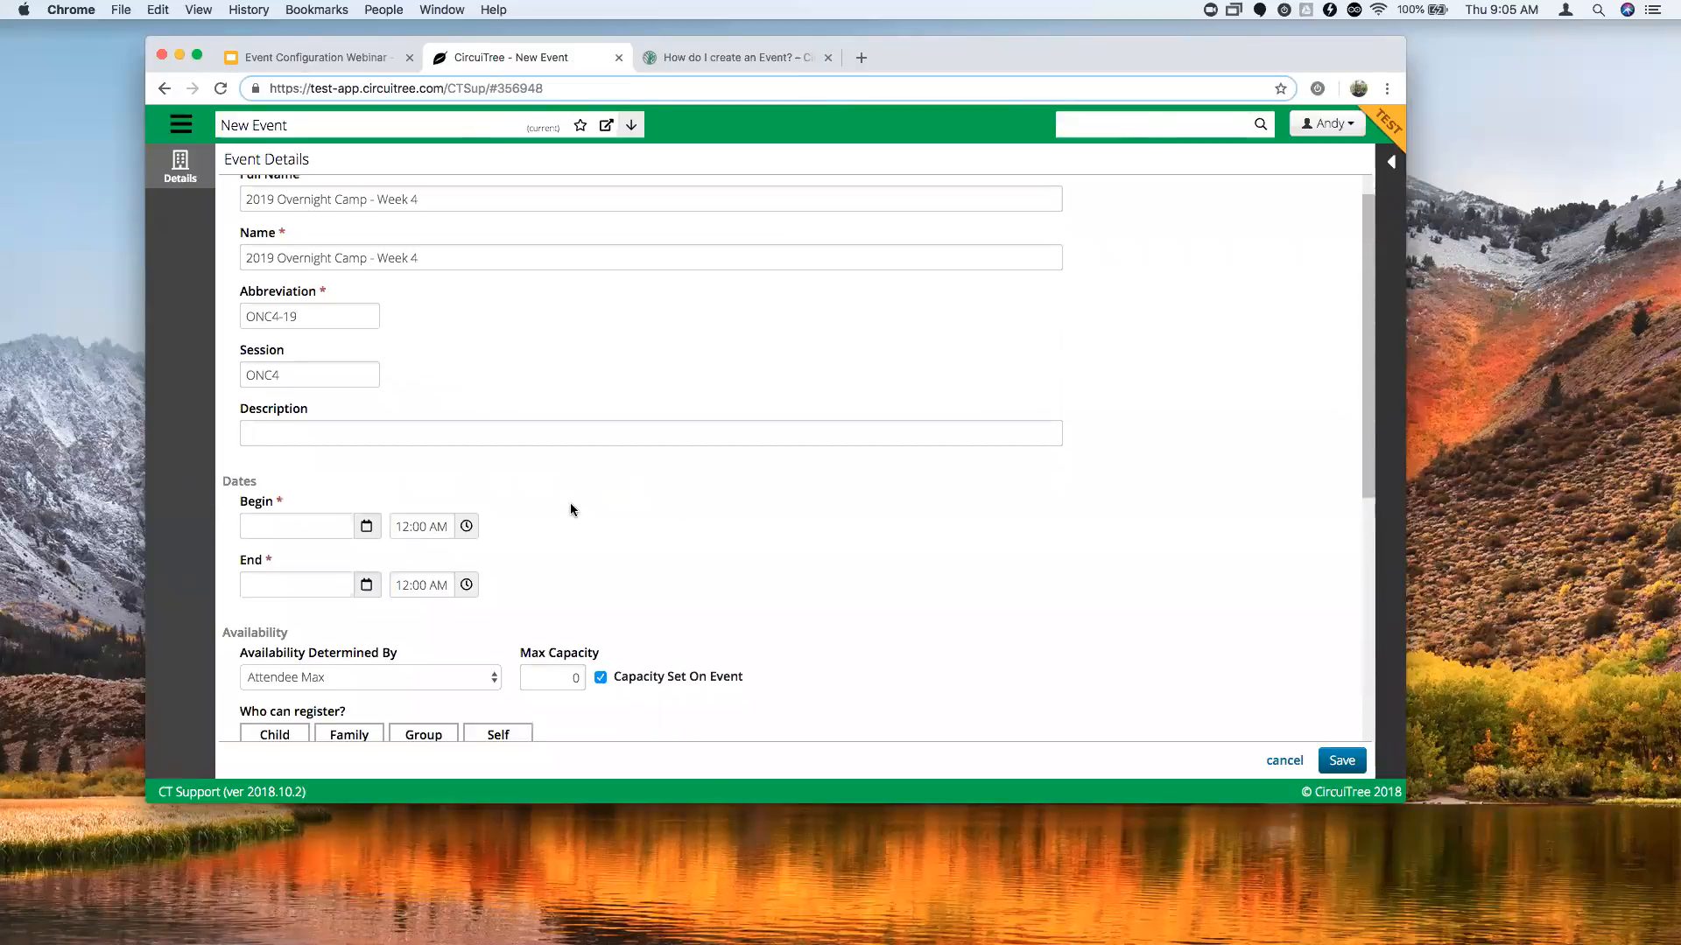
{"action": "scroll", "coordinate": [585, 488], "scroll_direction": "down", "scroll_amount": 3}
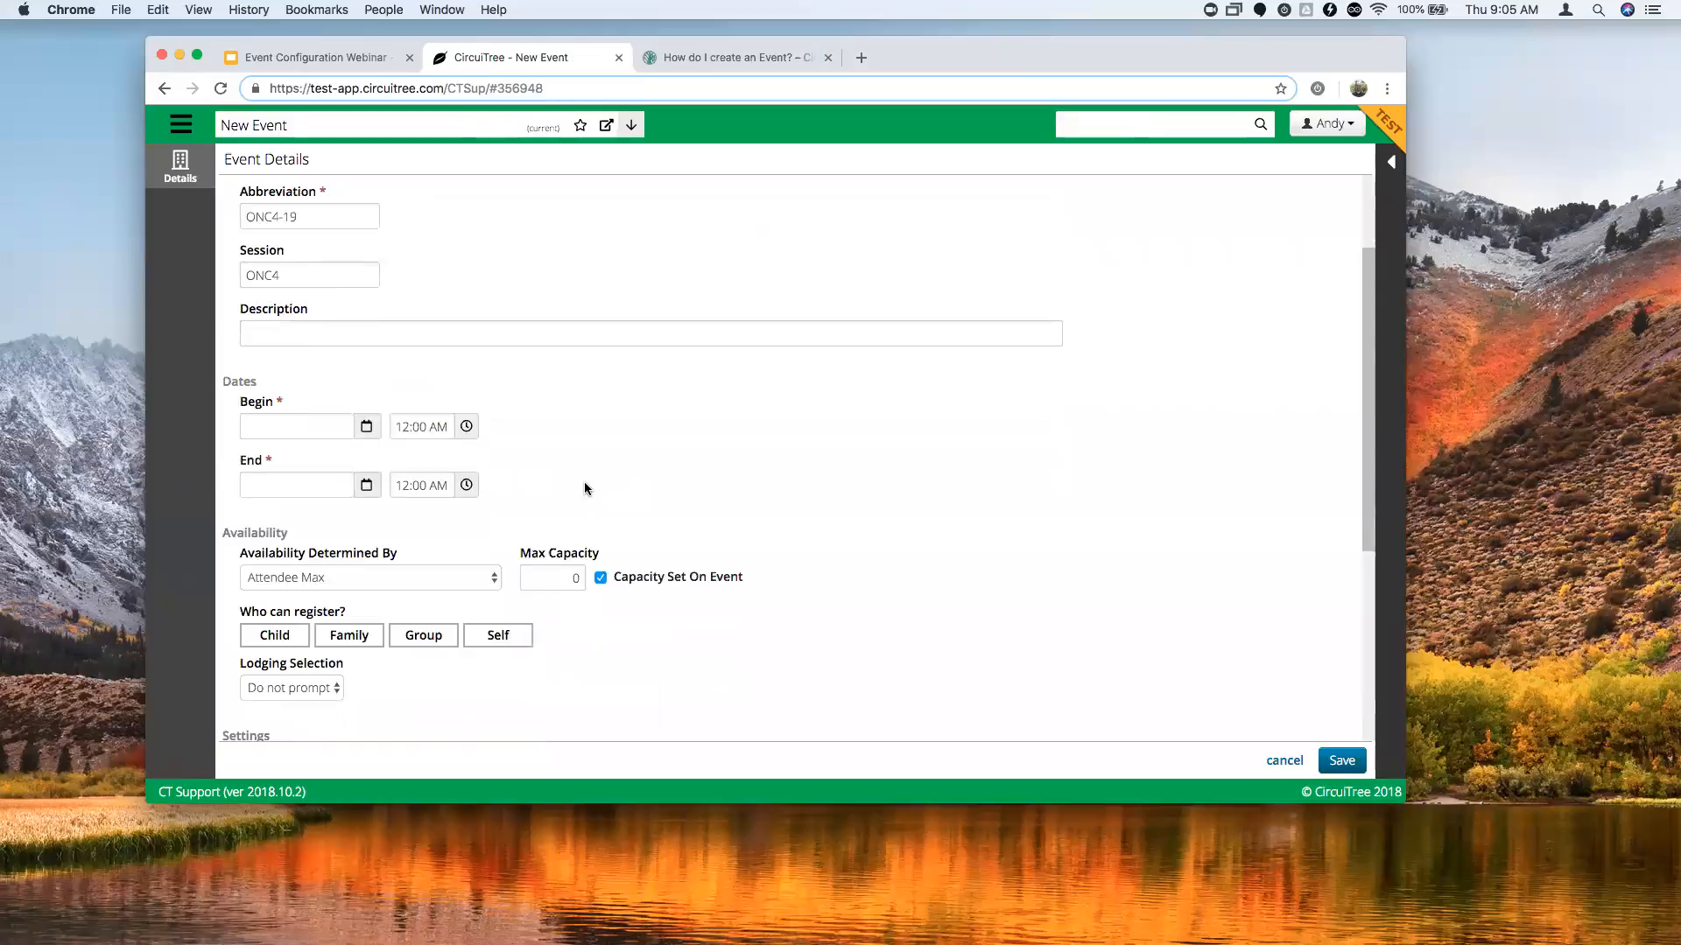
{"action": "left_click", "coordinate": [368, 429]}
{"action": "left_click", "coordinate": [388, 460]}
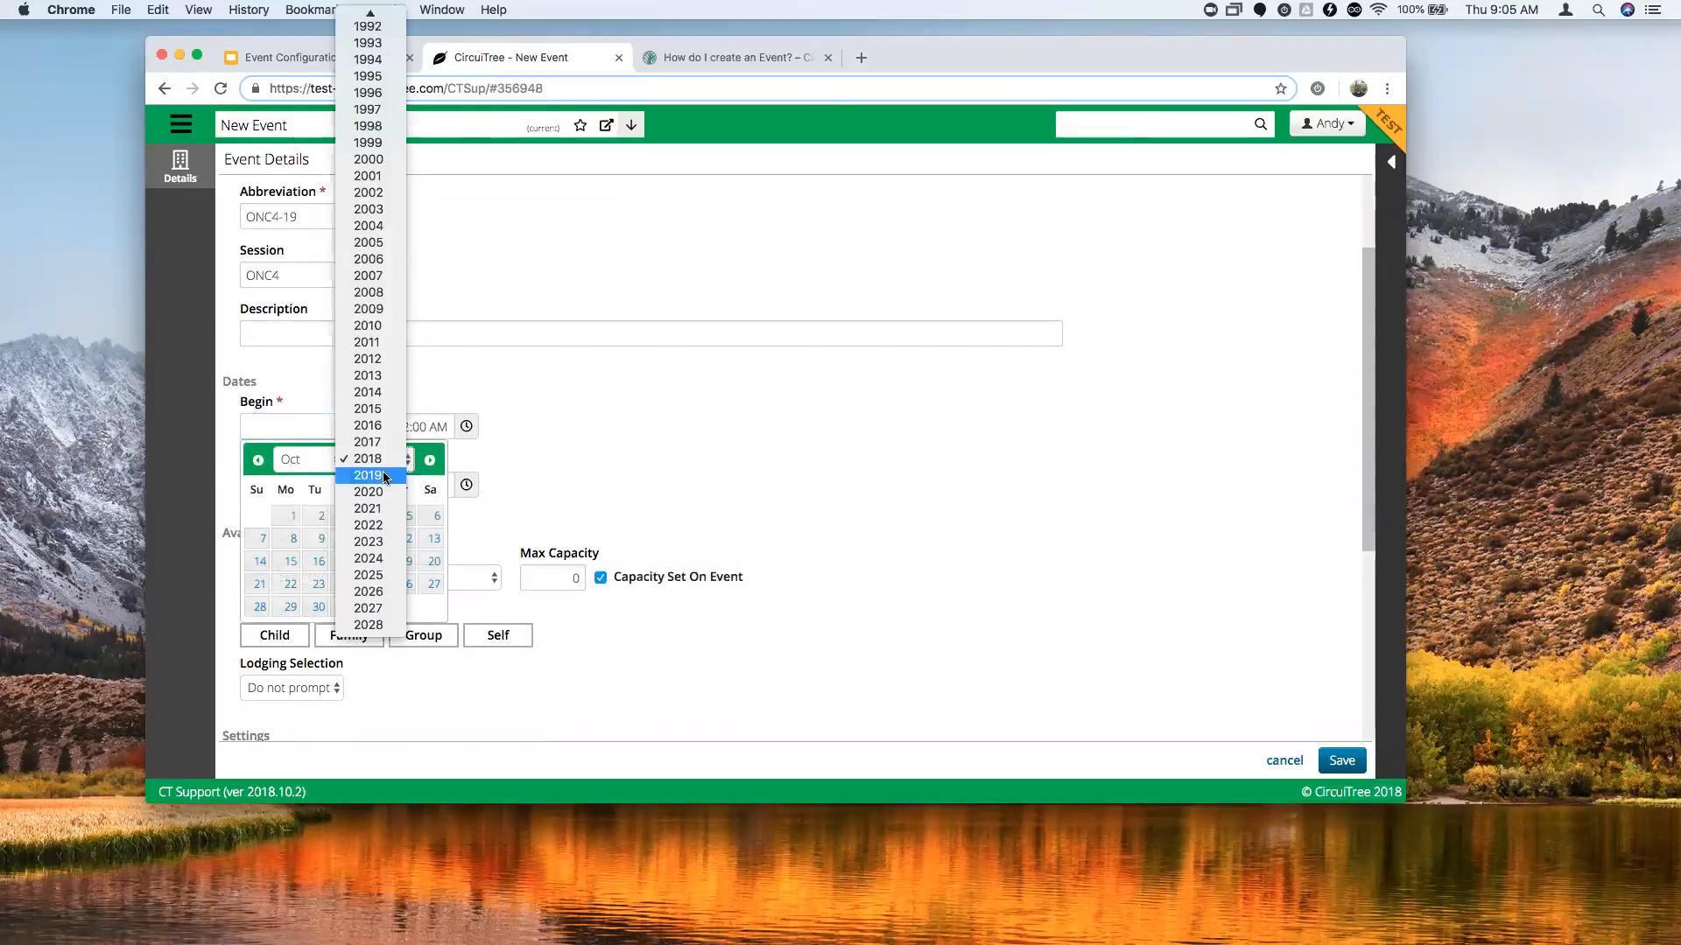
{"action": "left_click", "coordinate": [359, 473]}
{"action": "left_click", "coordinate": [306, 459]}
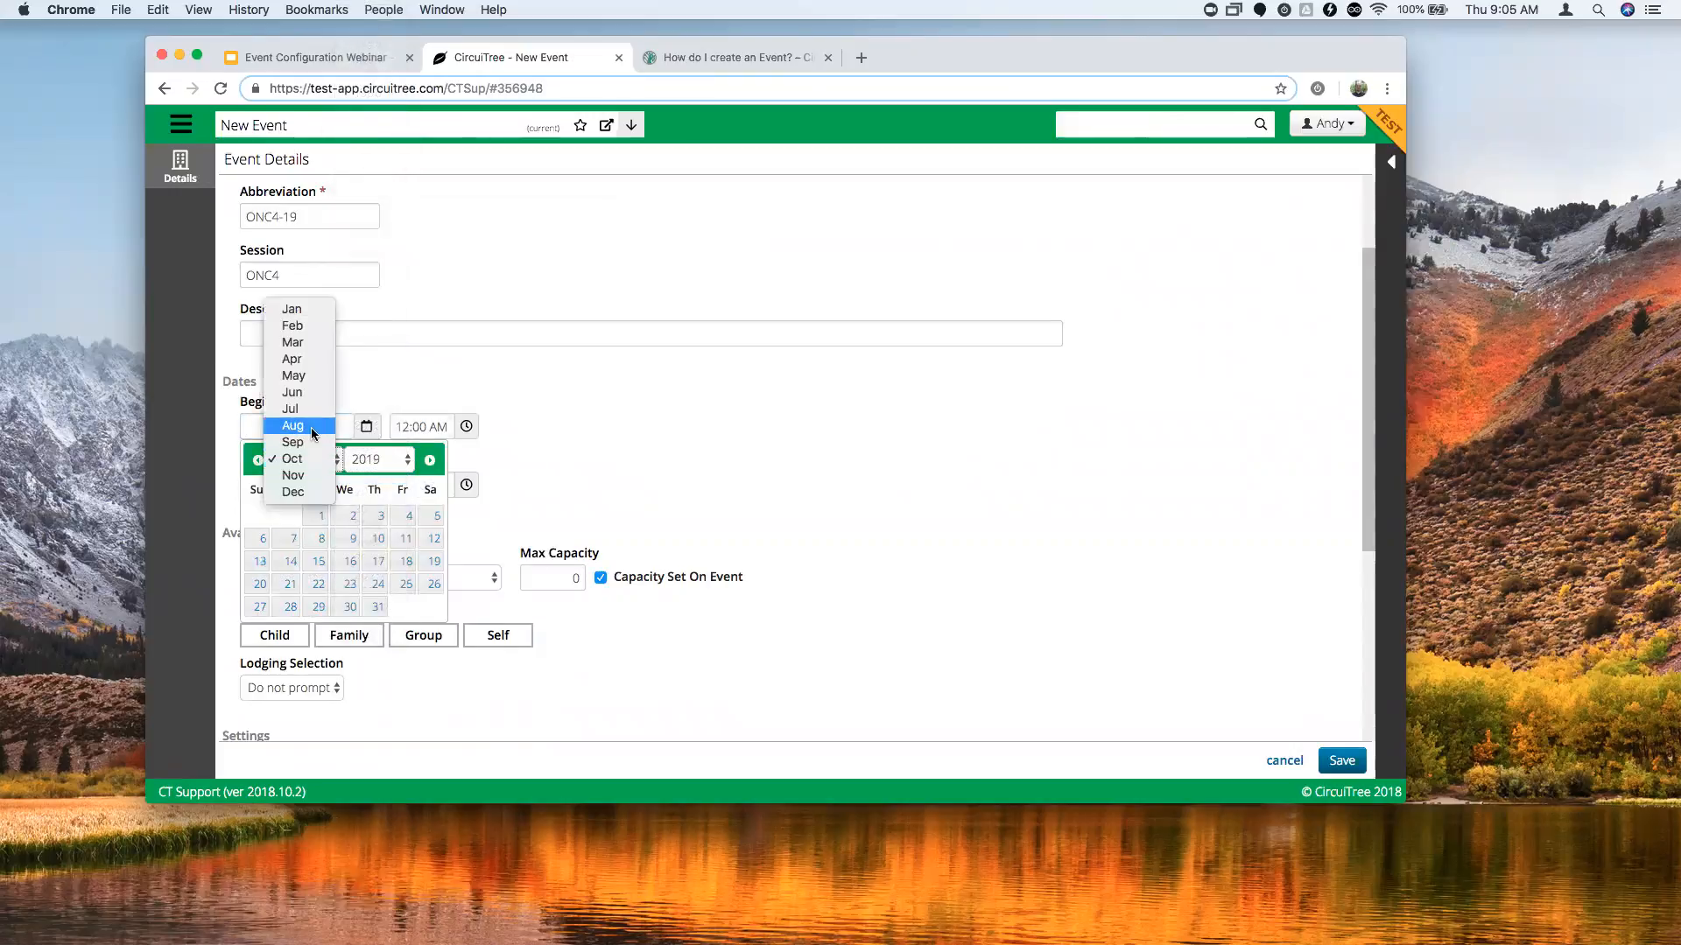
{"action": "left_click", "coordinate": [302, 428]}
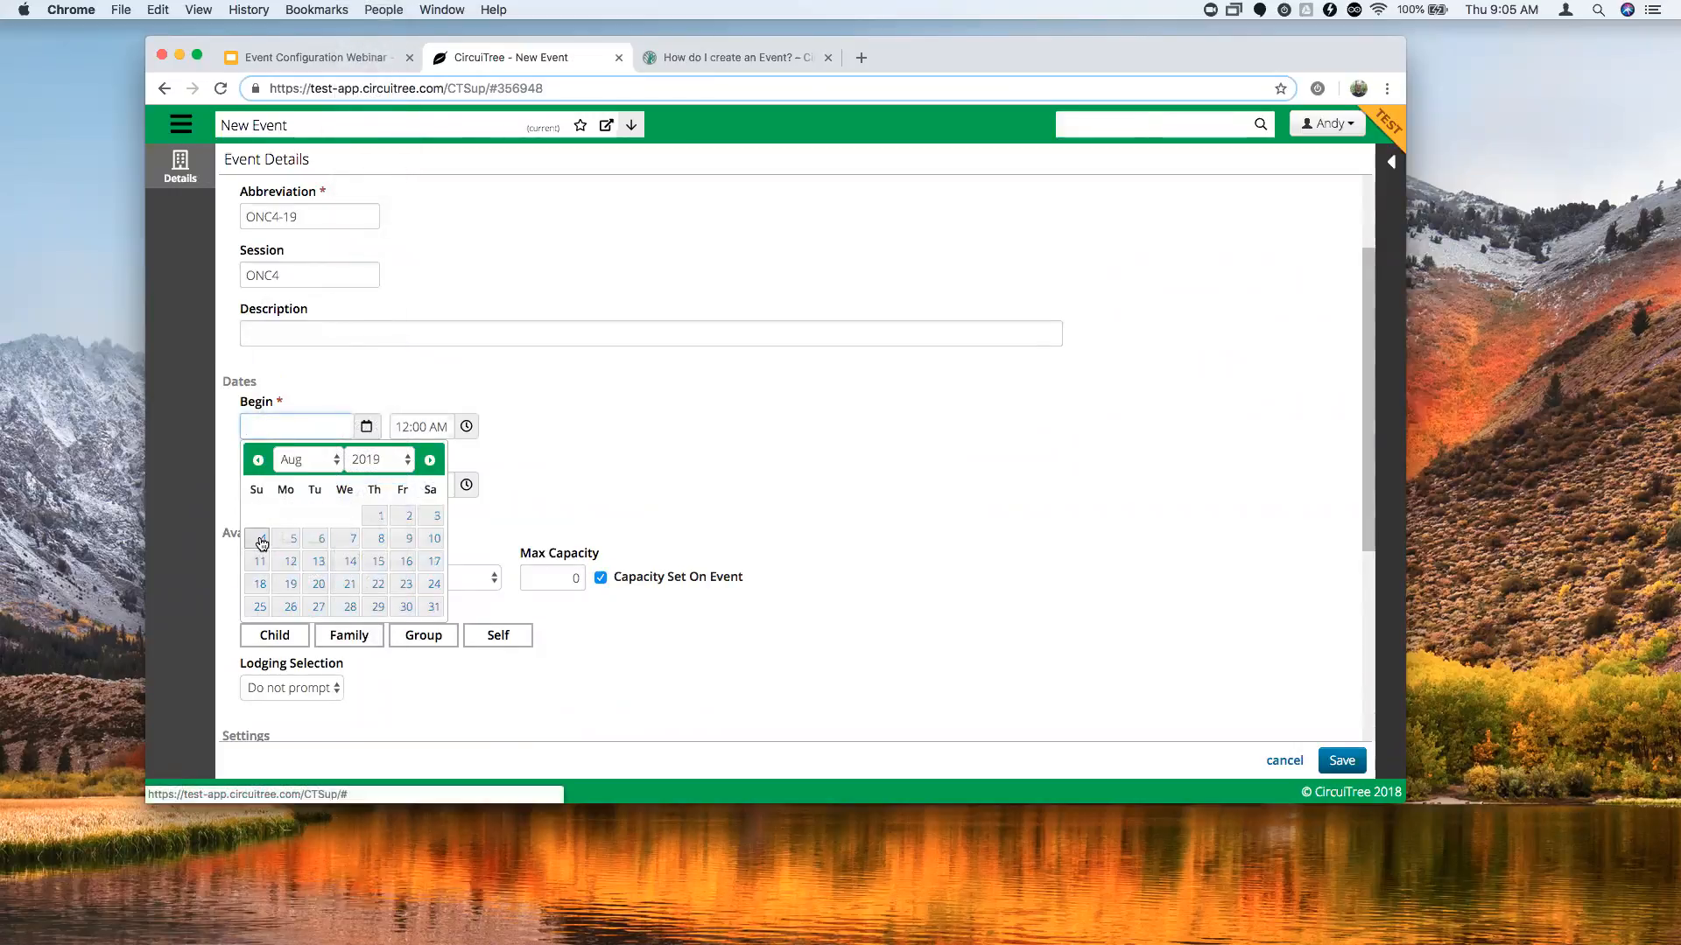
{"action": "left_click", "coordinate": [261, 543]}
Set the event's end date to August 10, 2019.
{"action": "left_click", "coordinate": [366, 485]}
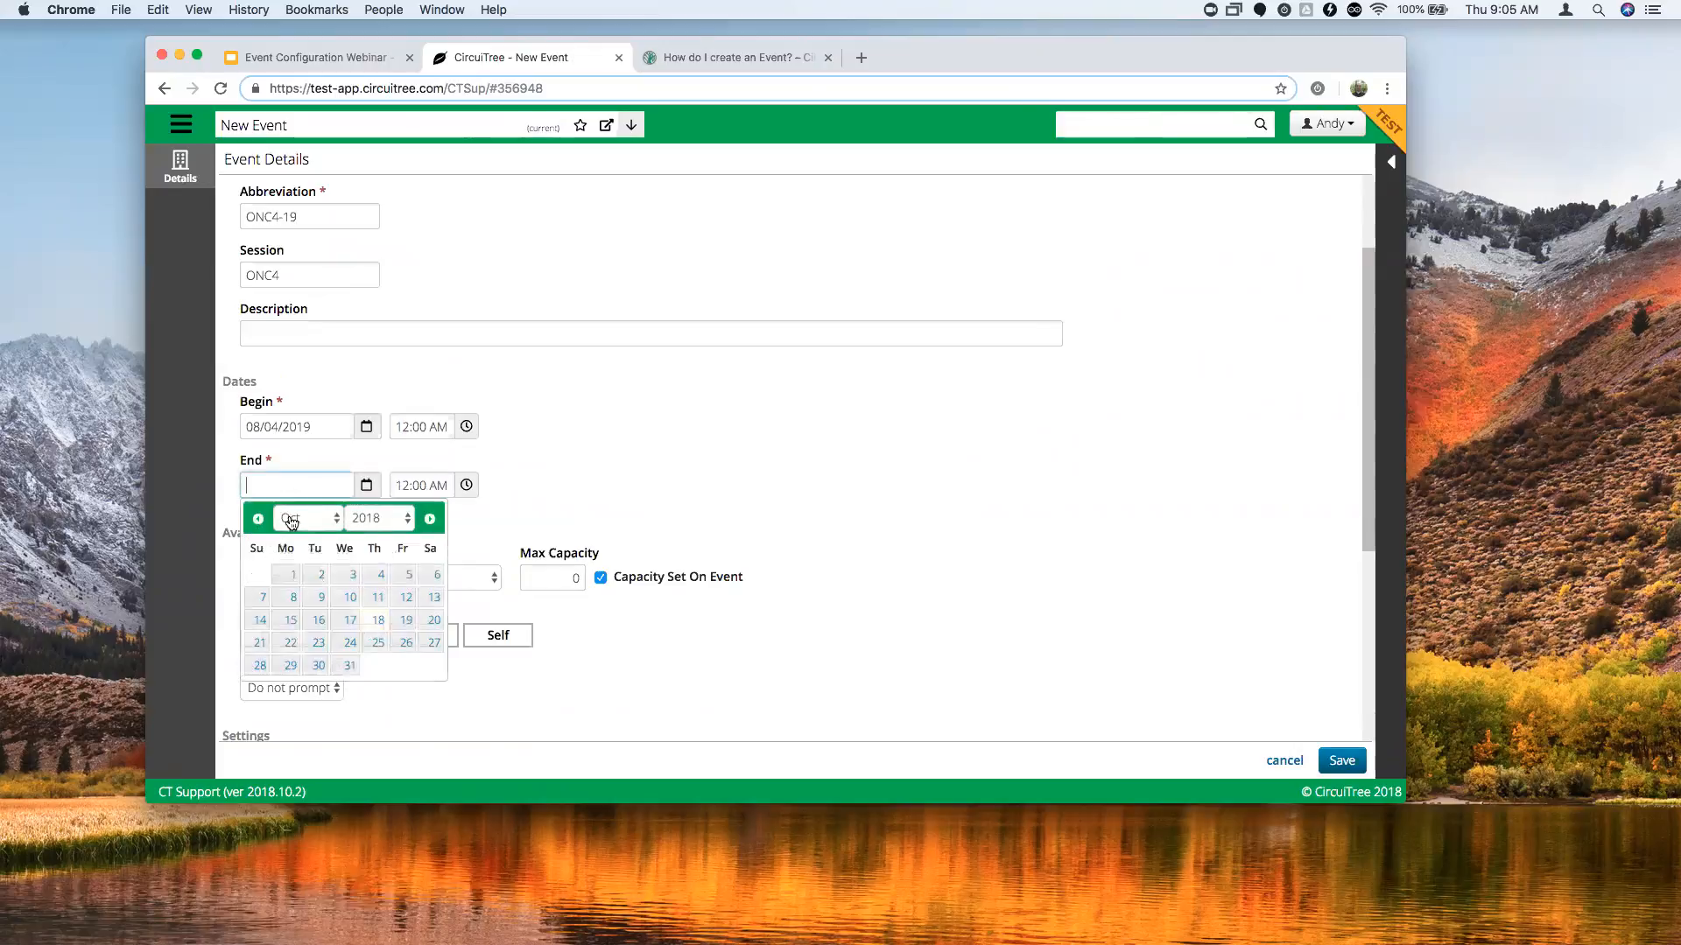
{"action": "left_click", "coordinate": [302, 518]}
{"action": "left_click", "coordinate": [298, 484]}
{"action": "left_click", "coordinate": [377, 518]}
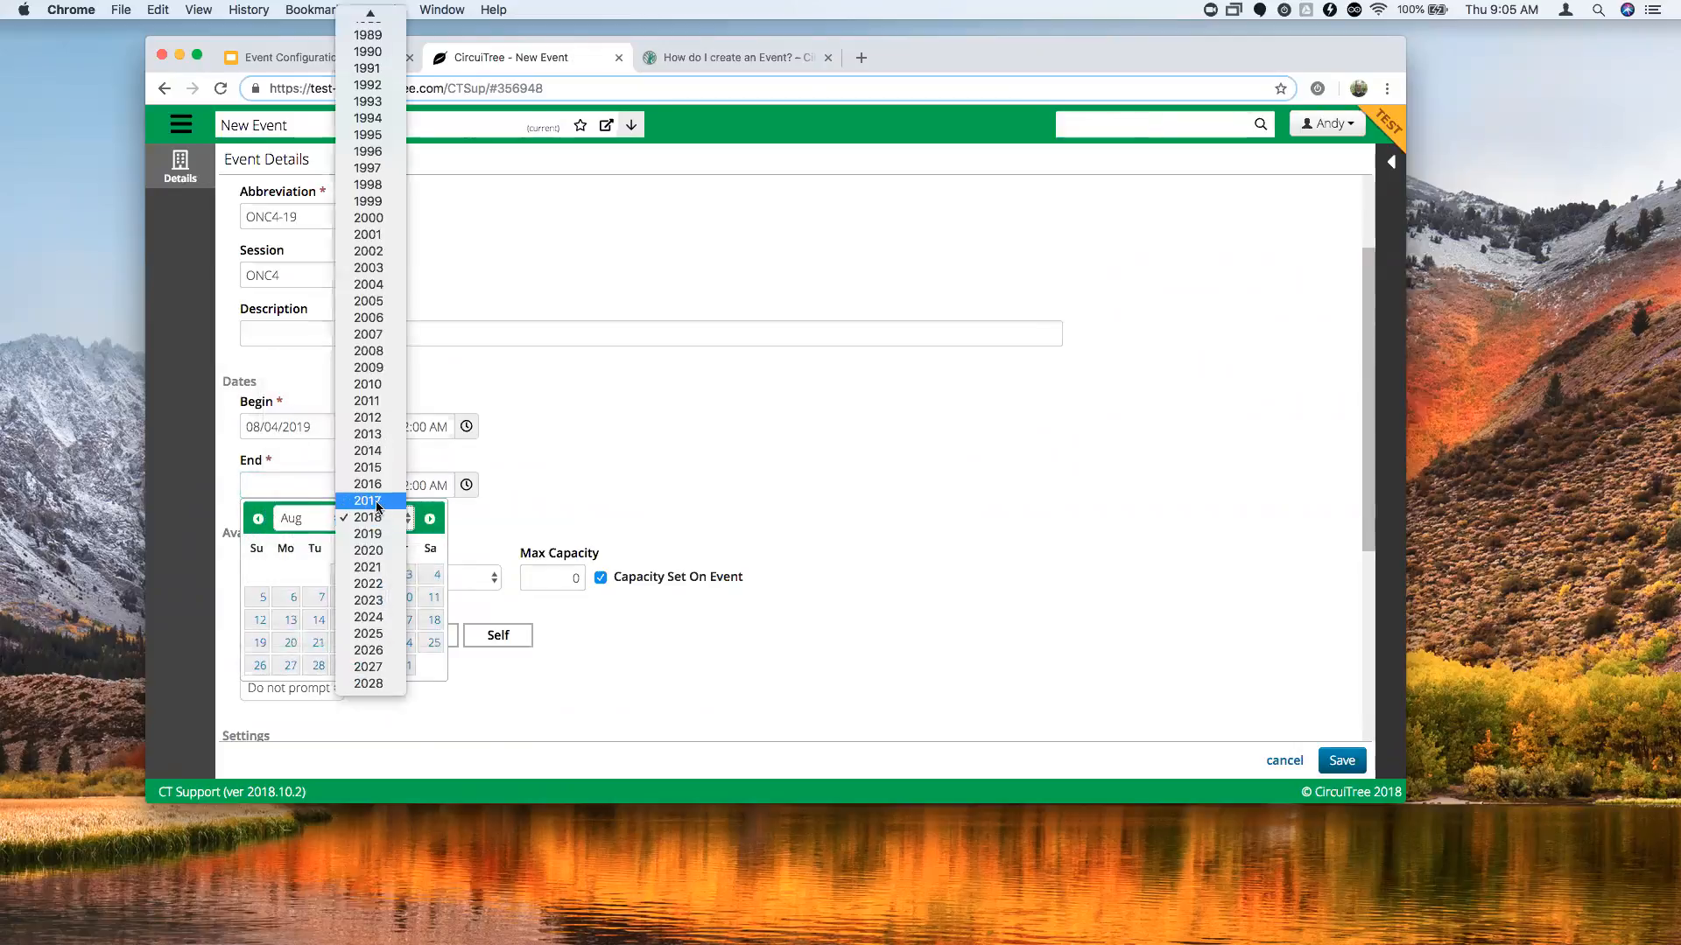
{"action": "left_click", "coordinate": [380, 537]}
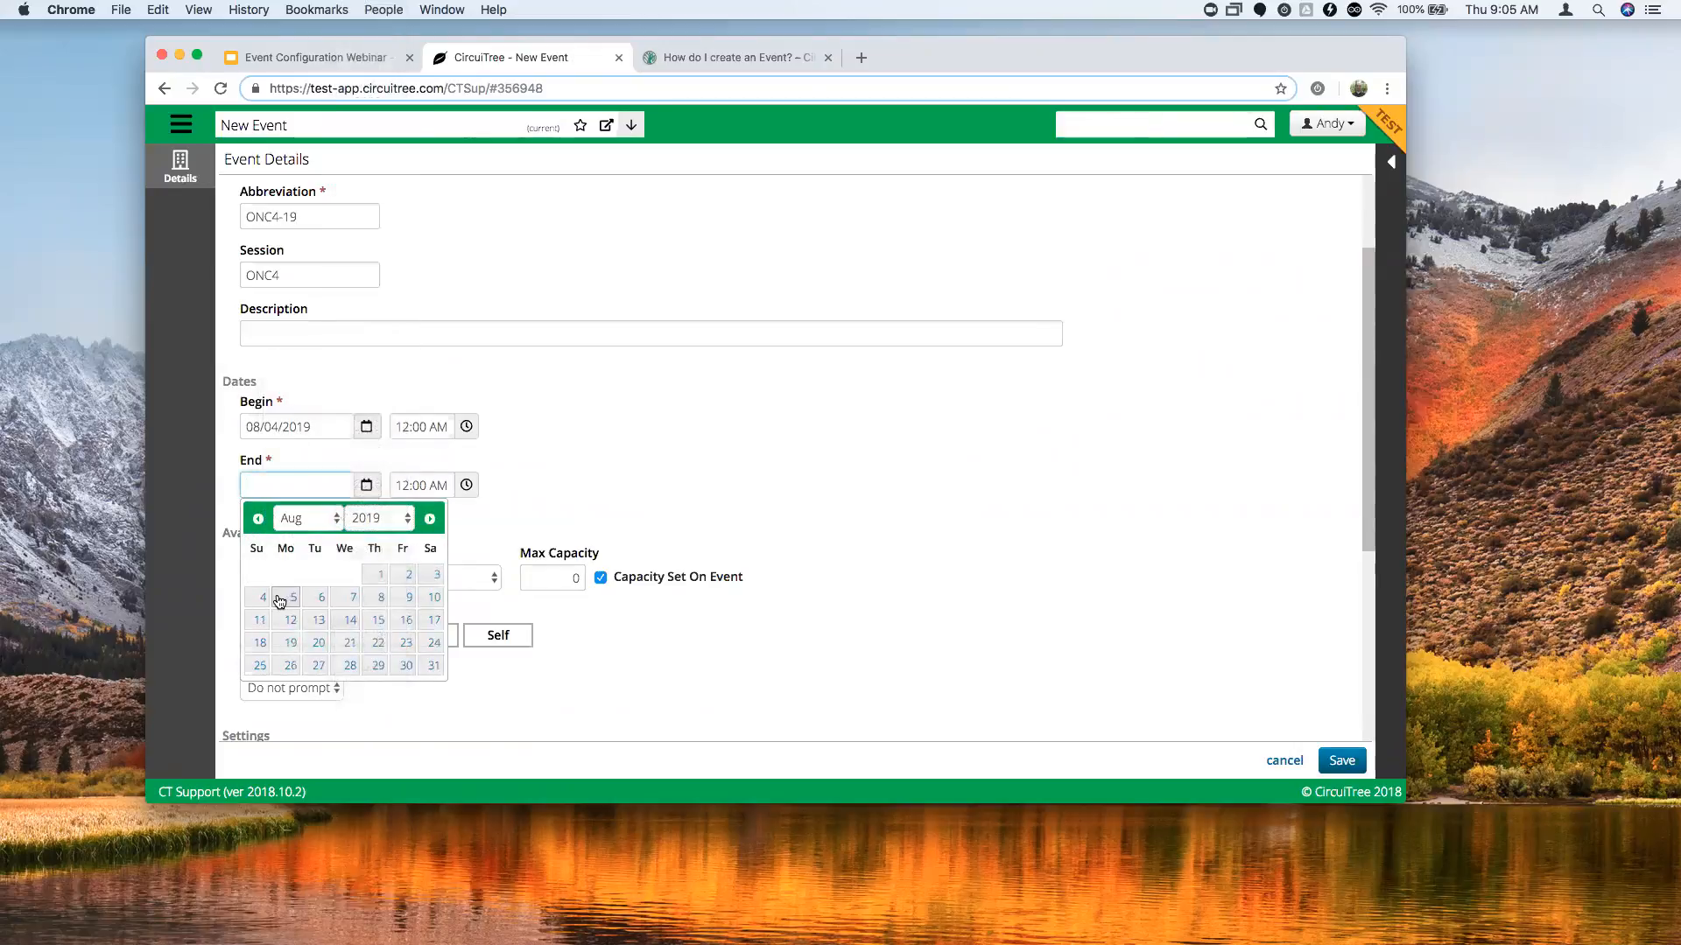
{"action": "left_click", "coordinate": [435, 603]}
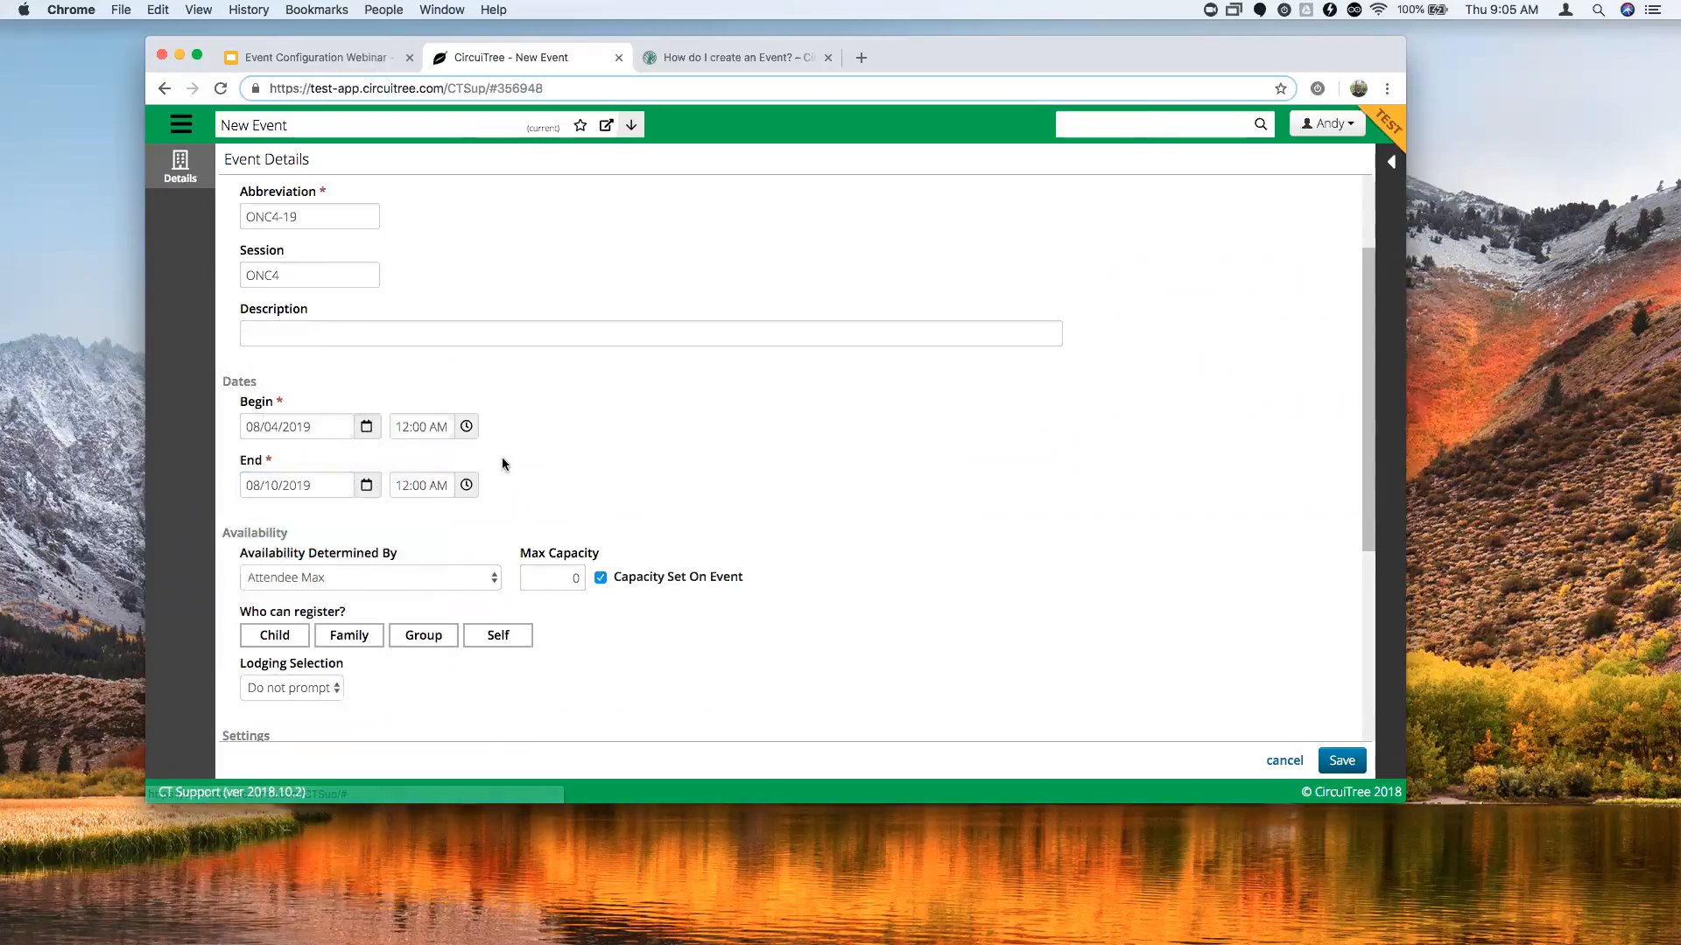
Set the begin time to 3:00 PM and the end time to 10:00 AM.
{"action": "left_click", "coordinate": [465, 426]}
{"action": "left_click", "coordinate": [411, 463]}
{"action": "left_click", "coordinate": [412, 463]}
{"action": "left_click", "coordinate": [411, 463]}
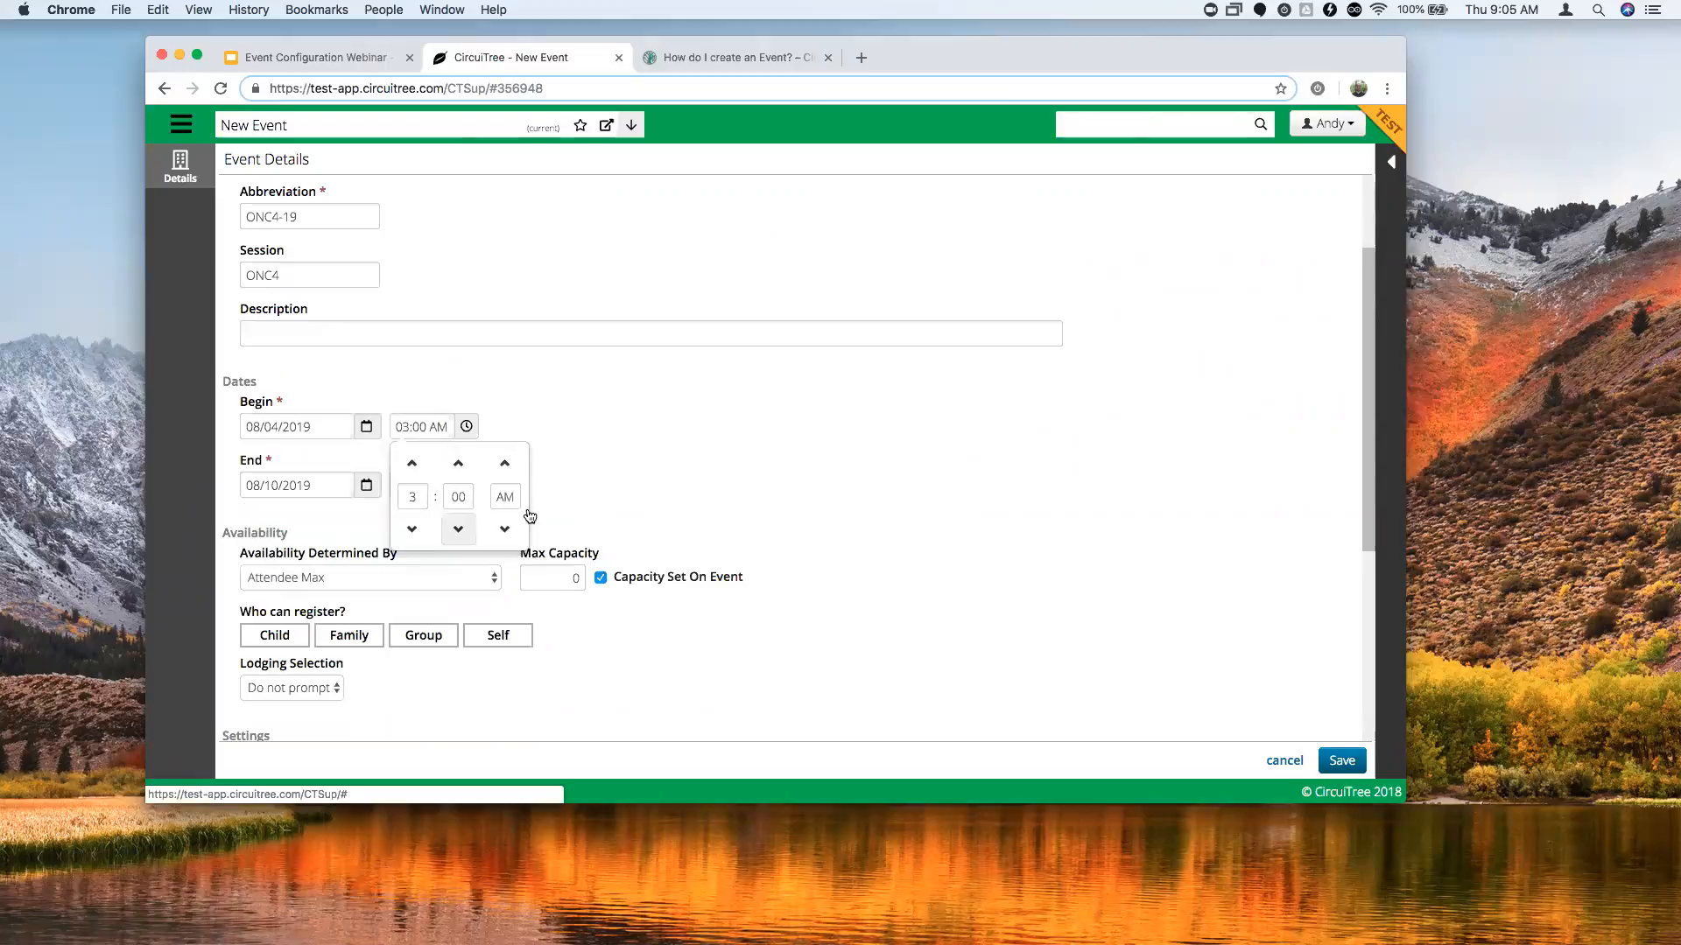
{"action": "left_click", "coordinate": [504, 529]}
{"action": "left_click", "coordinate": [467, 485]}
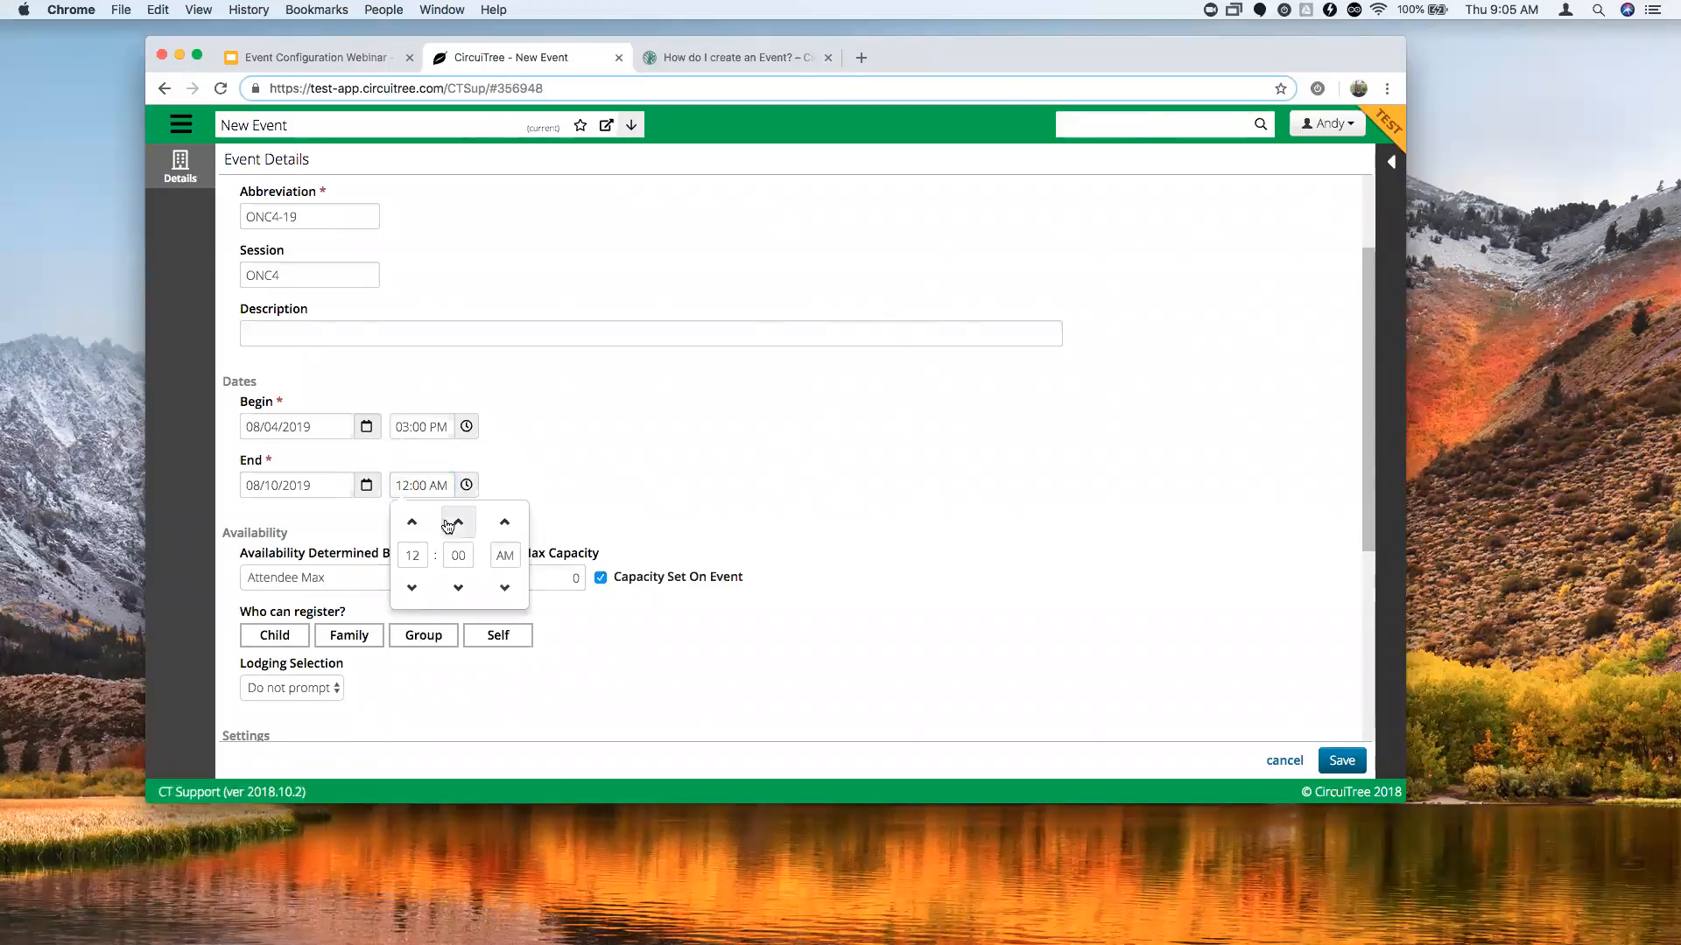
{"action": "left_click", "coordinate": [411, 588]}
{"action": "left_click", "coordinate": [412, 588]}
{"action": "left_click", "coordinate": [504, 587]}
{"action": "left_click", "coordinate": [669, 441]}
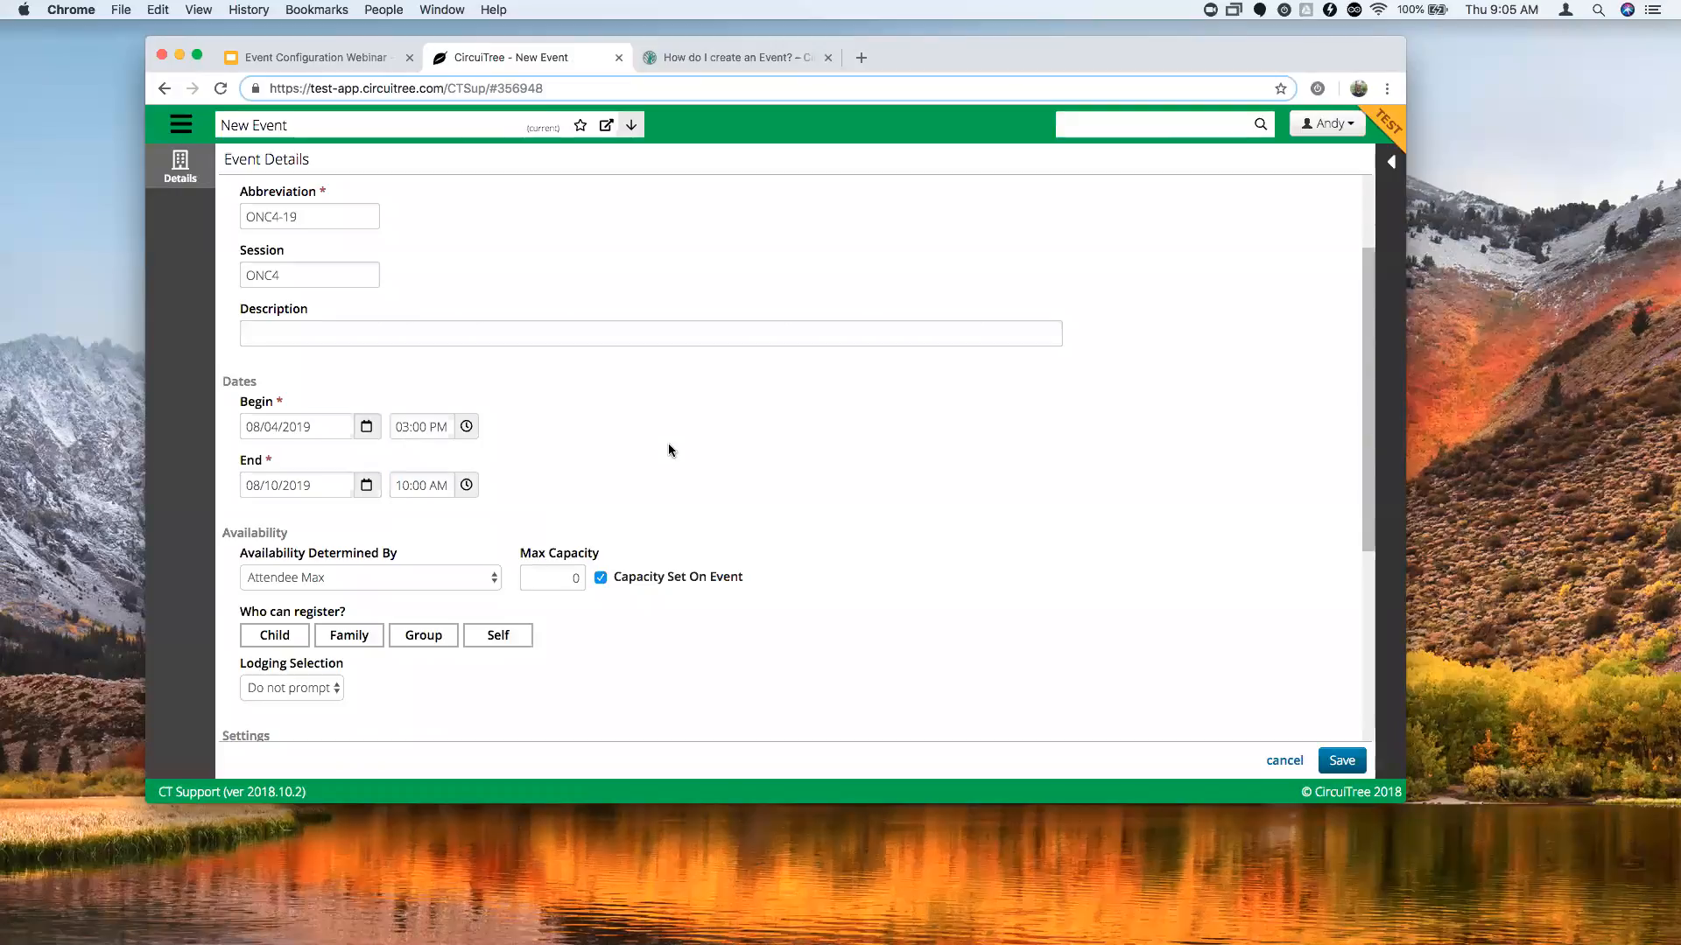
{"action": "scroll", "coordinate": [670, 446], "scroll_direction": "down", "scroll_amount": 3}
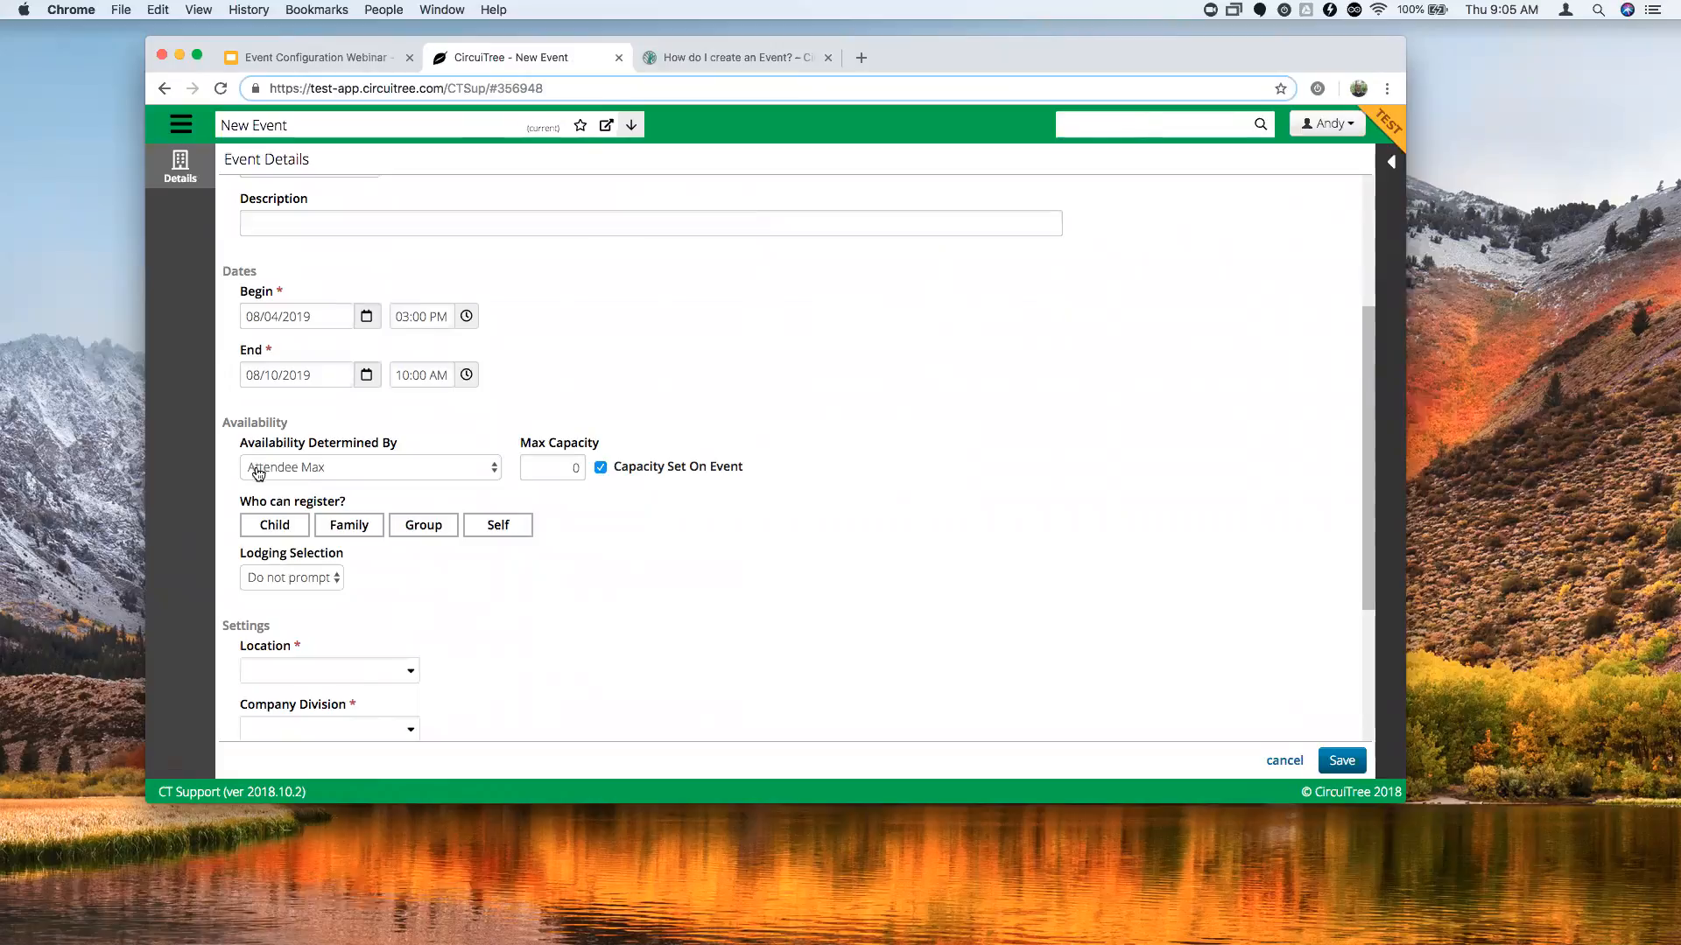
Set the event's maximum capacity to 400.
{"action": "left_click", "coordinate": [567, 468]}
{"action": "double_click", "coordinate": [570, 468]}
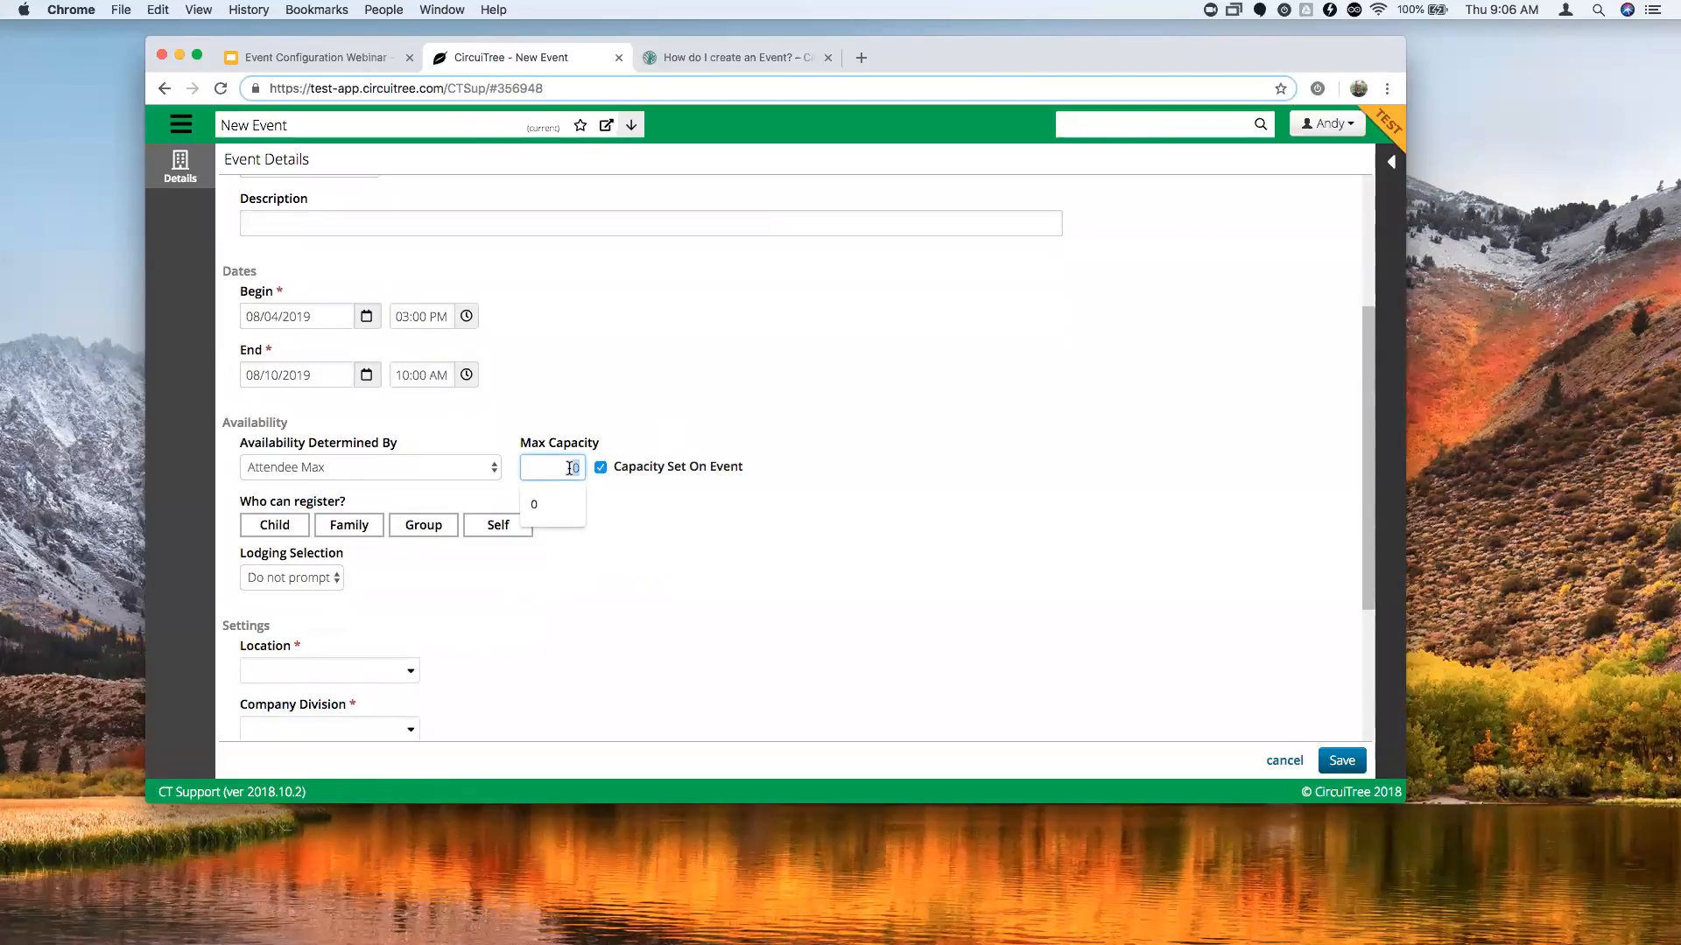
{"action": "type", "text": "400"}
{"action": "left_click", "coordinate": [627, 523]}
Try the availability basis options, leaving availability based on Attendee Max.
{"action": "left_click", "coordinate": [484, 475]}
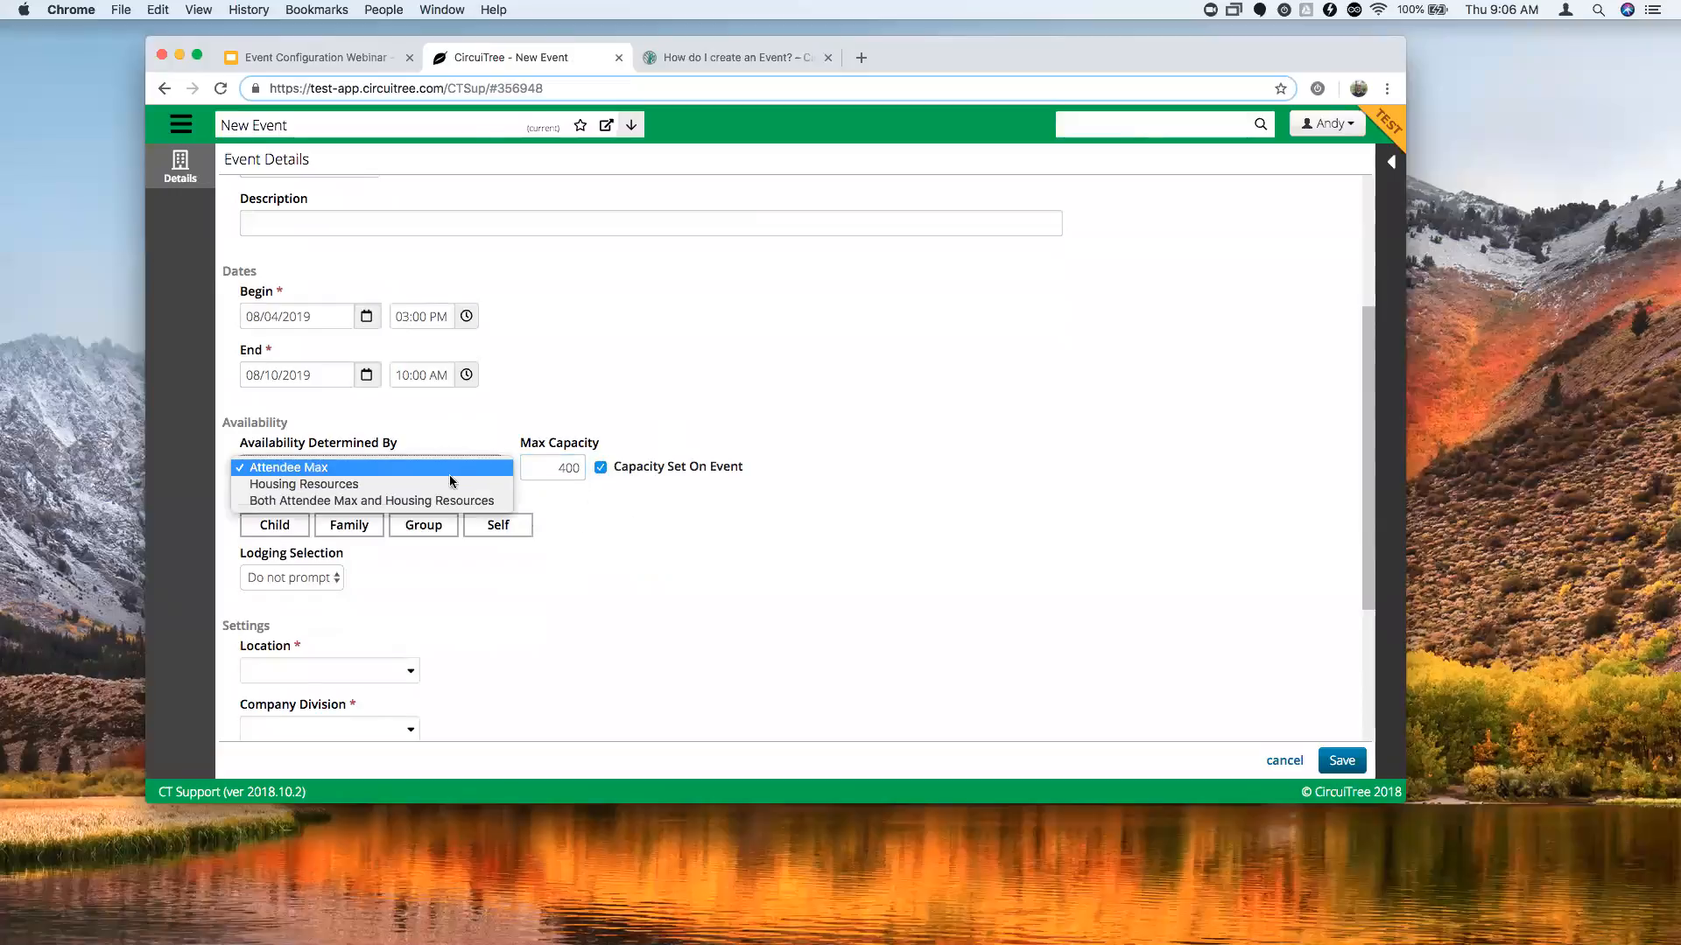
{"action": "left_click", "coordinate": [390, 488]}
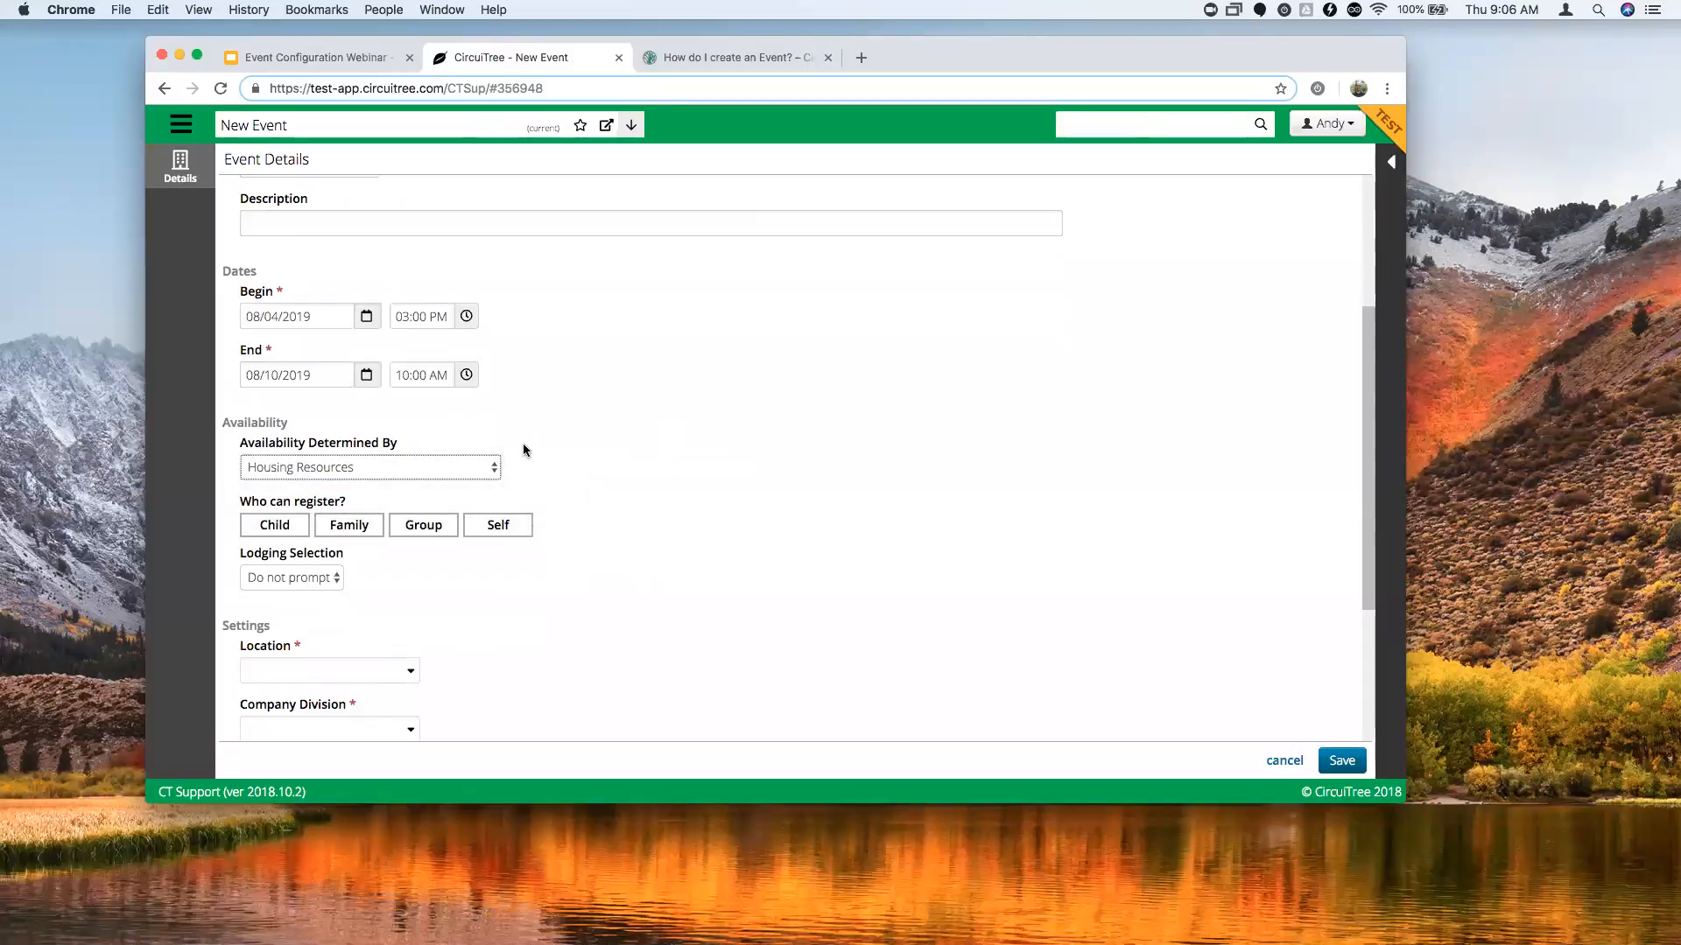
{"action": "left_click", "coordinate": [396, 477]}
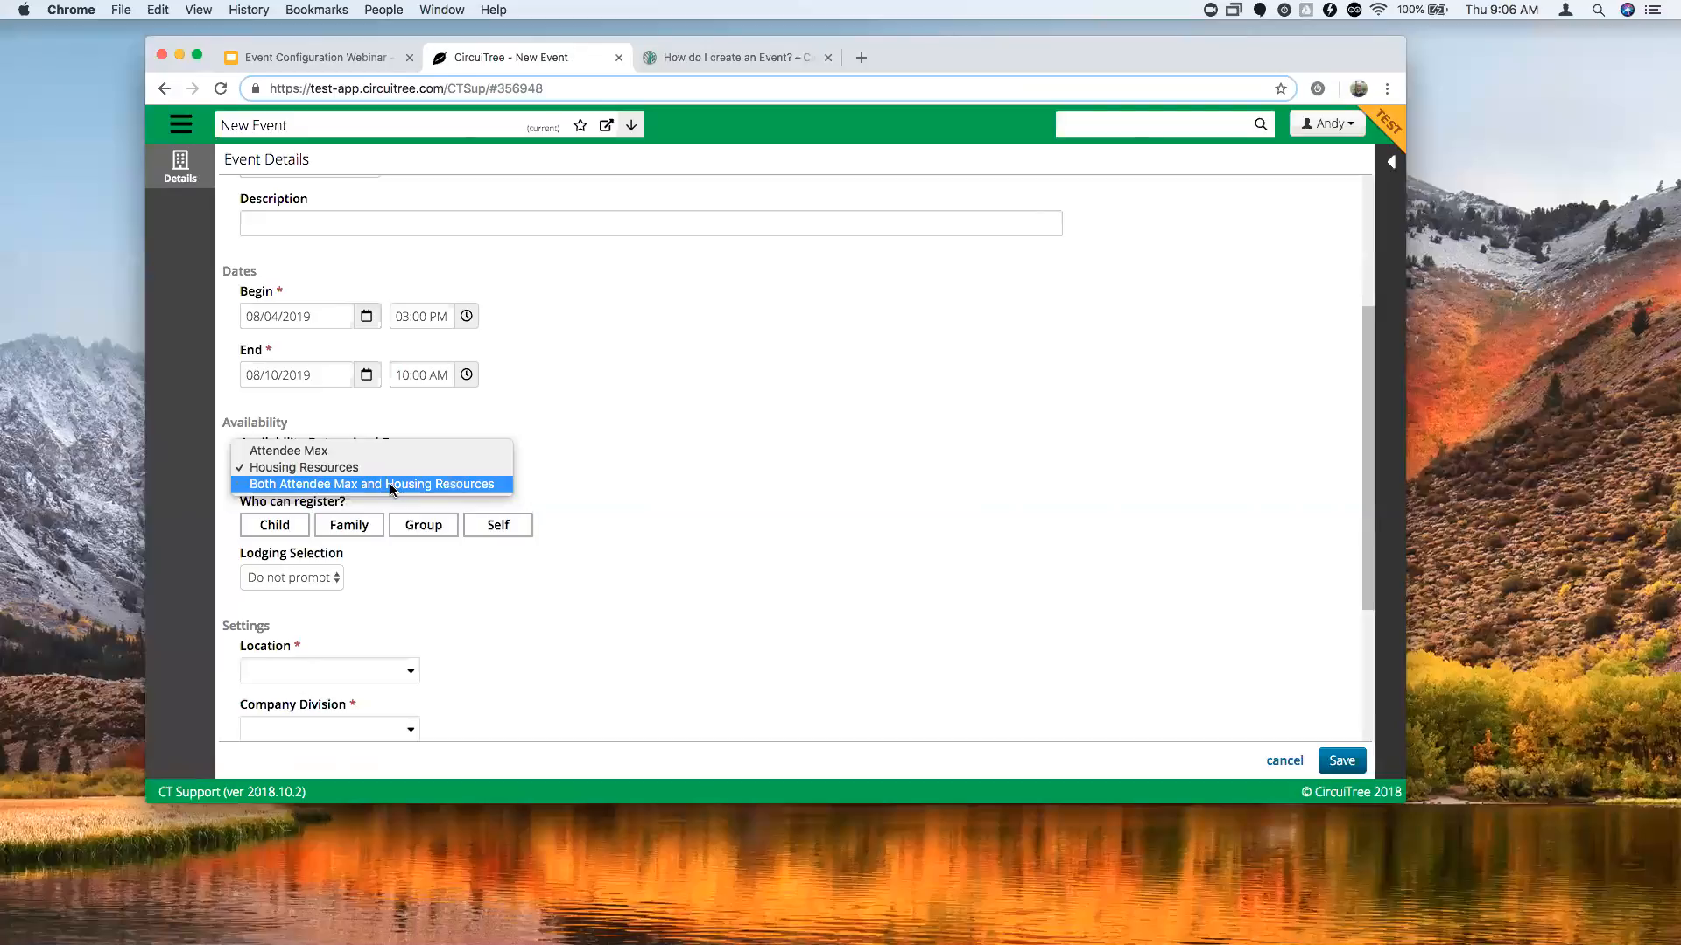
{"action": "left_click", "coordinate": [390, 489]}
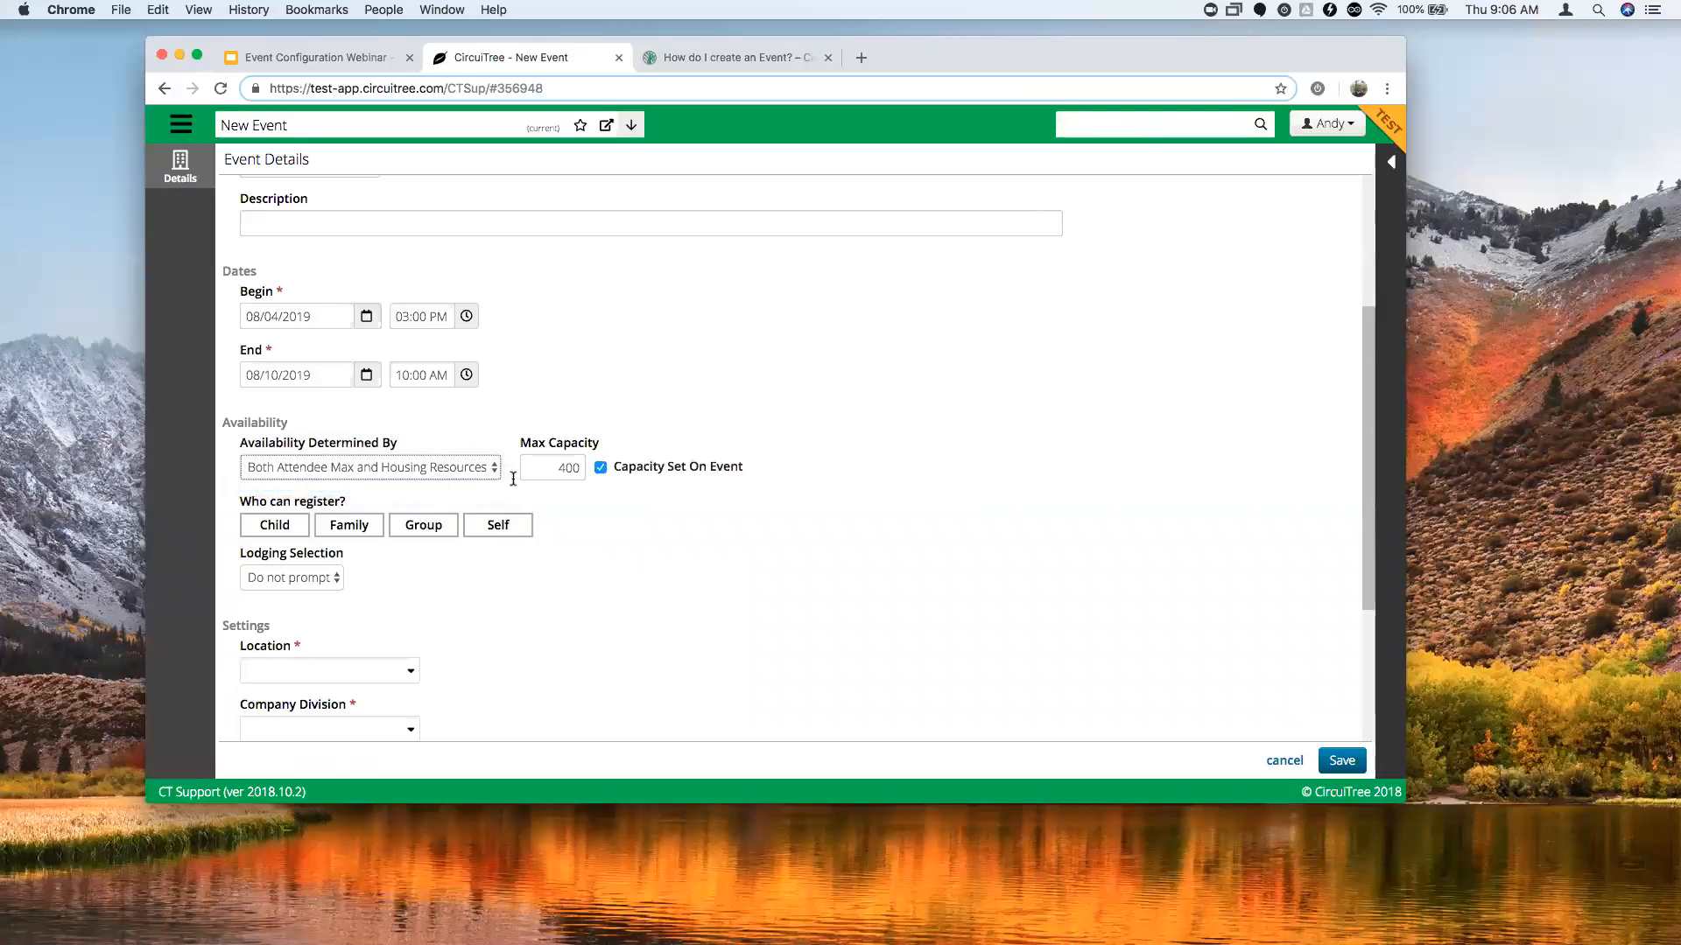
{"action": "left_click", "coordinate": [447, 473]}
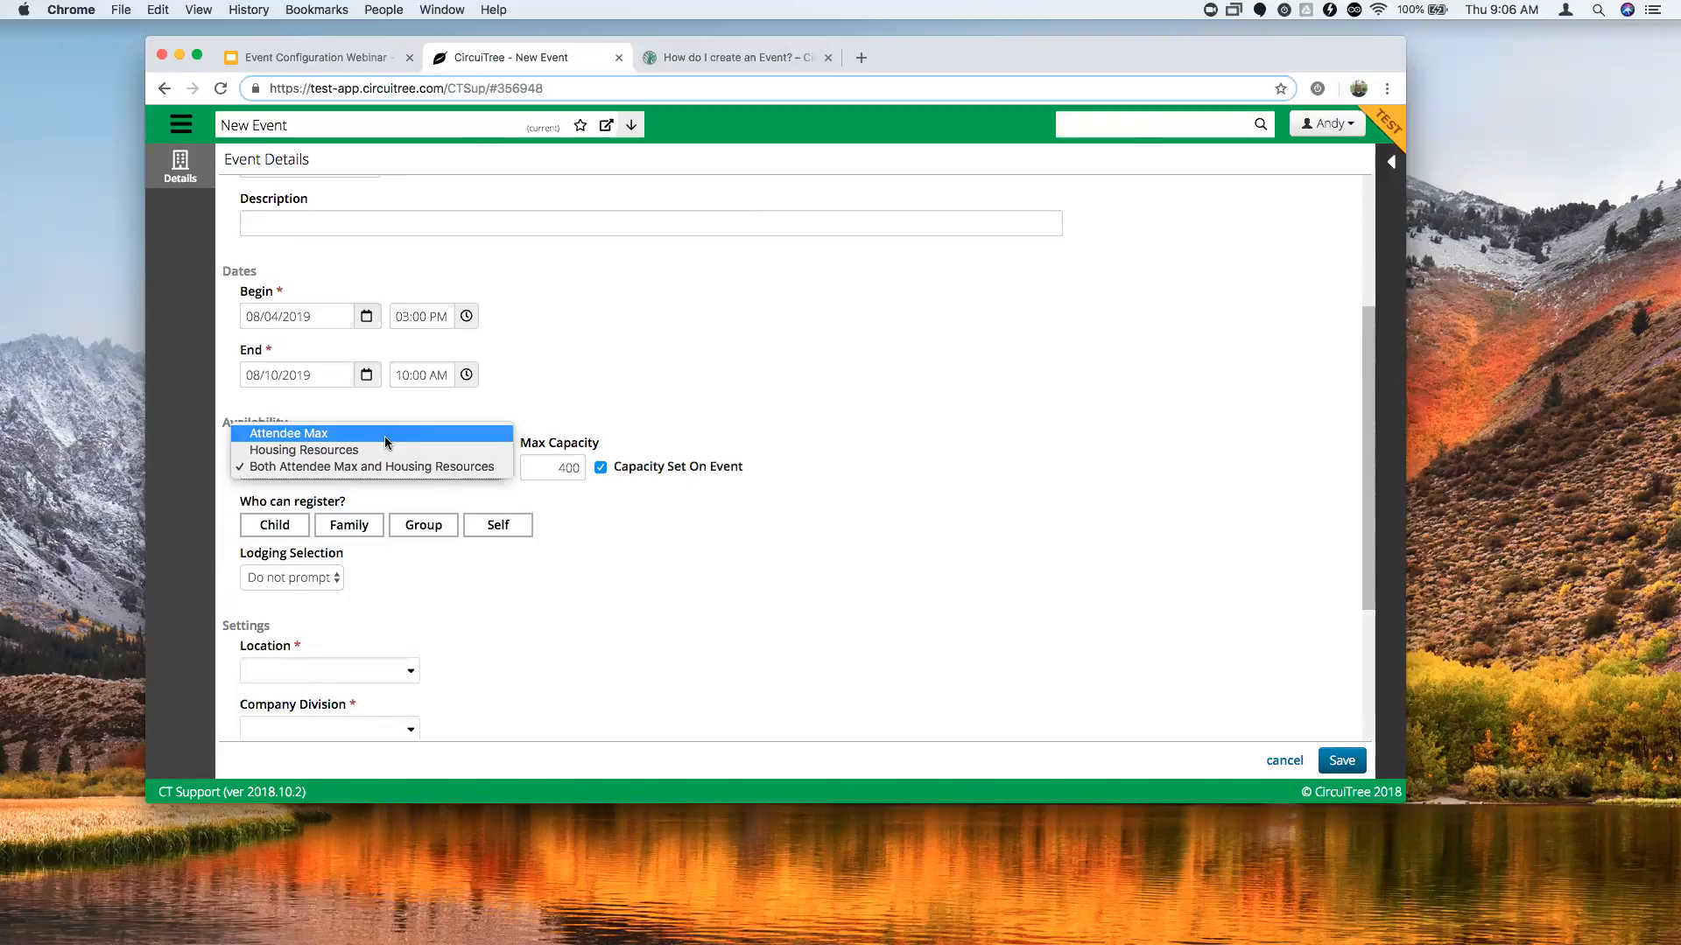
{"action": "left_click", "coordinate": [385, 438]}
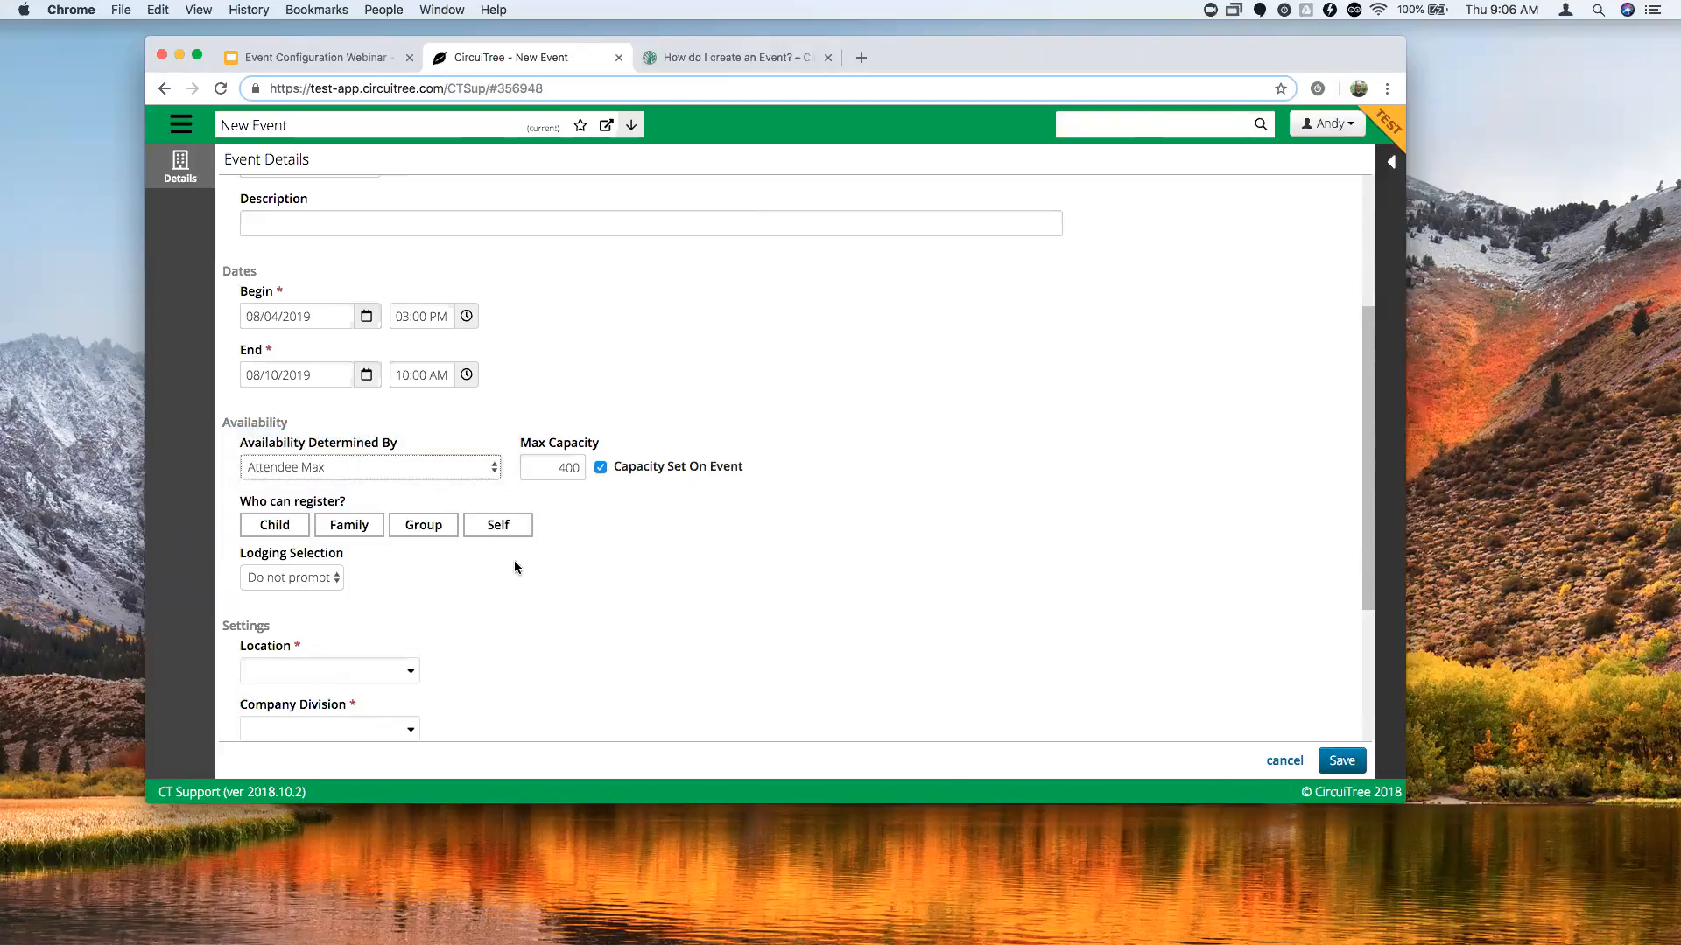
Allow Family registration instead of children for the event.
{"action": "left_click", "coordinate": [285, 526]}
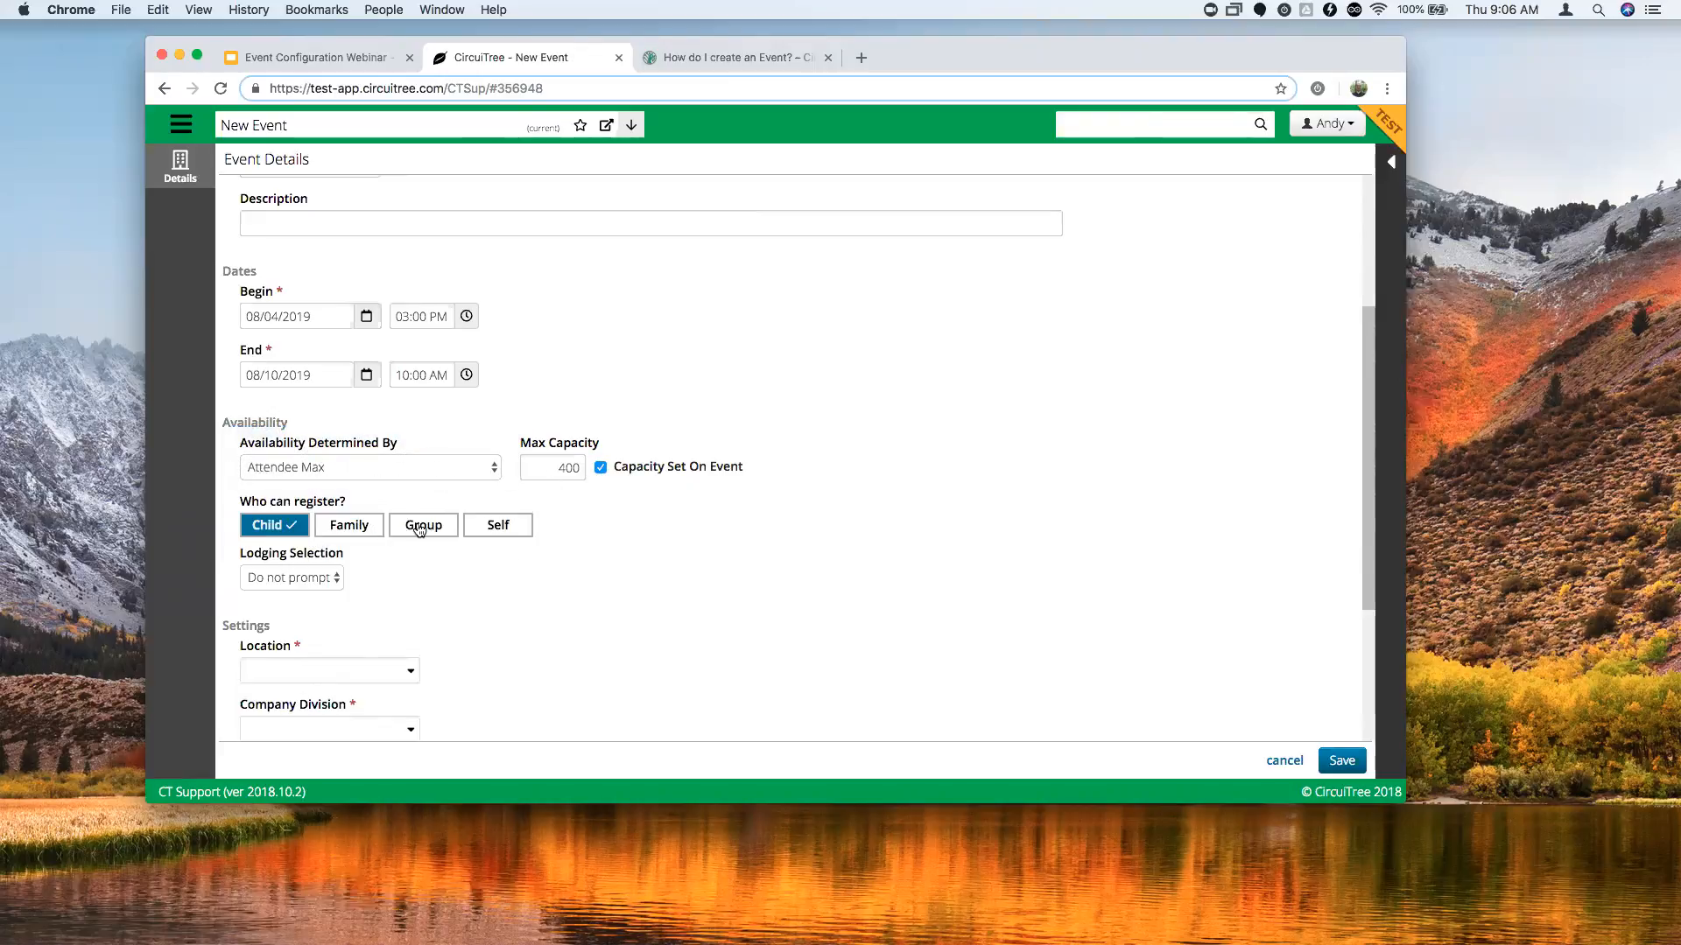
{"action": "left_click", "coordinate": [330, 581]}
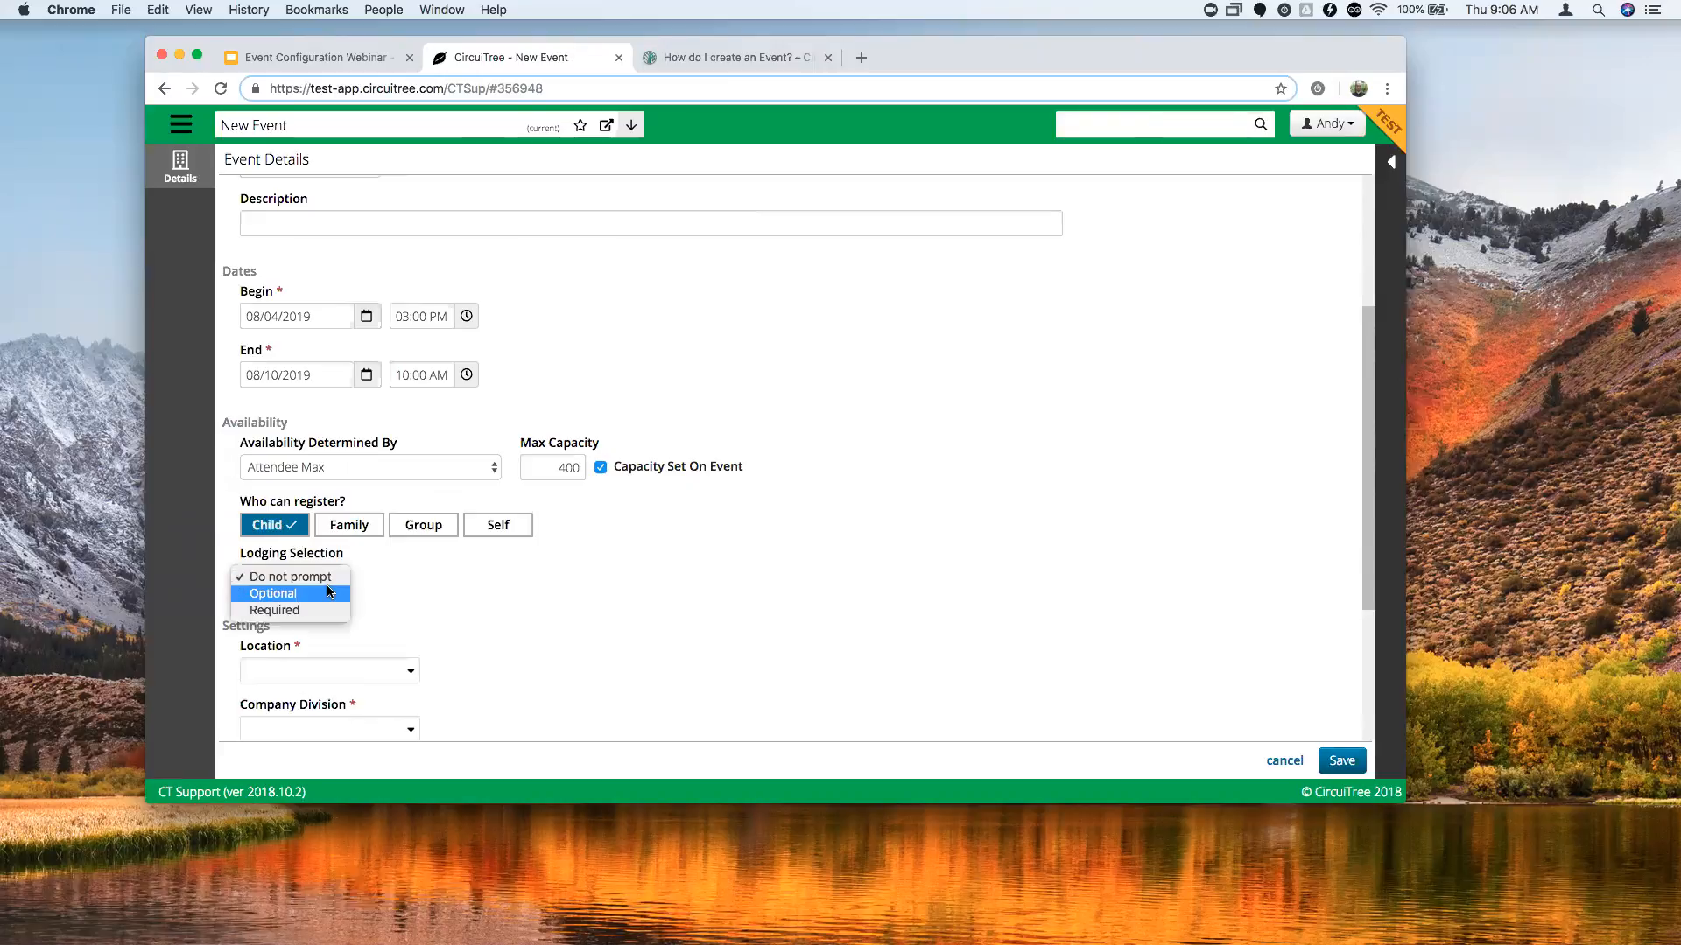
{"action": "left_click", "coordinate": [361, 557]}
{"action": "left_click", "coordinate": [278, 526]}
Try Optional and Required lodging selection, then return it to Do not prompt.
{"action": "left_click", "coordinate": [345, 525]}
{"action": "left_click", "coordinate": [332, 582]}
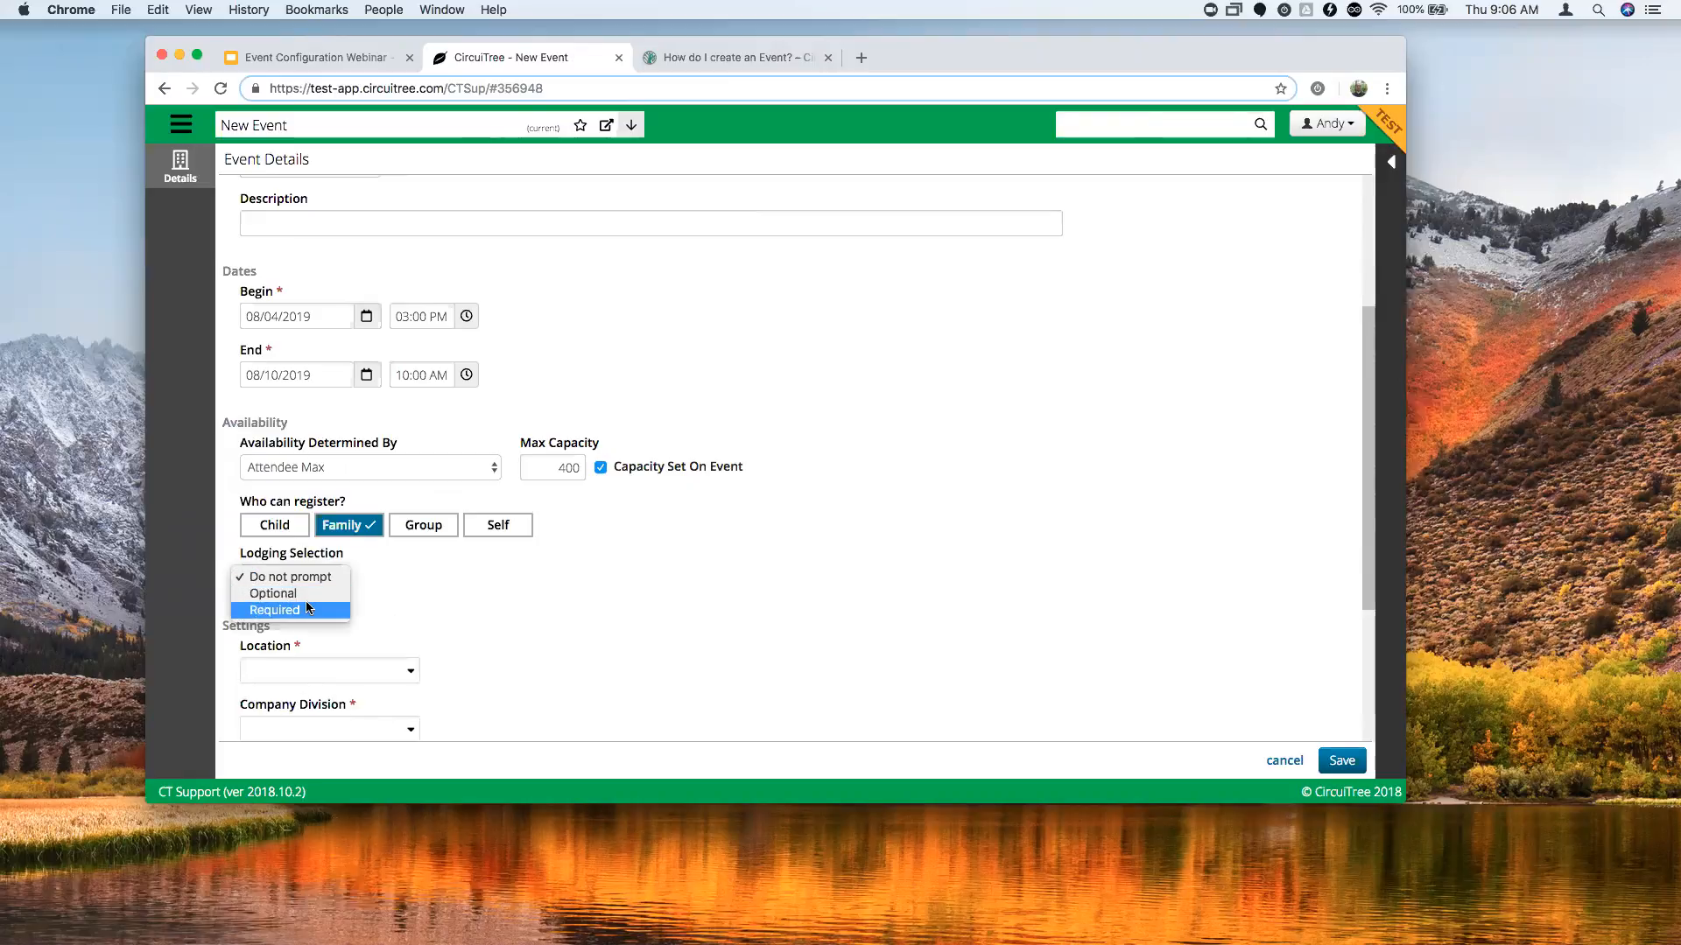
{"action": "left_click", "coordinate": [293, 594]}
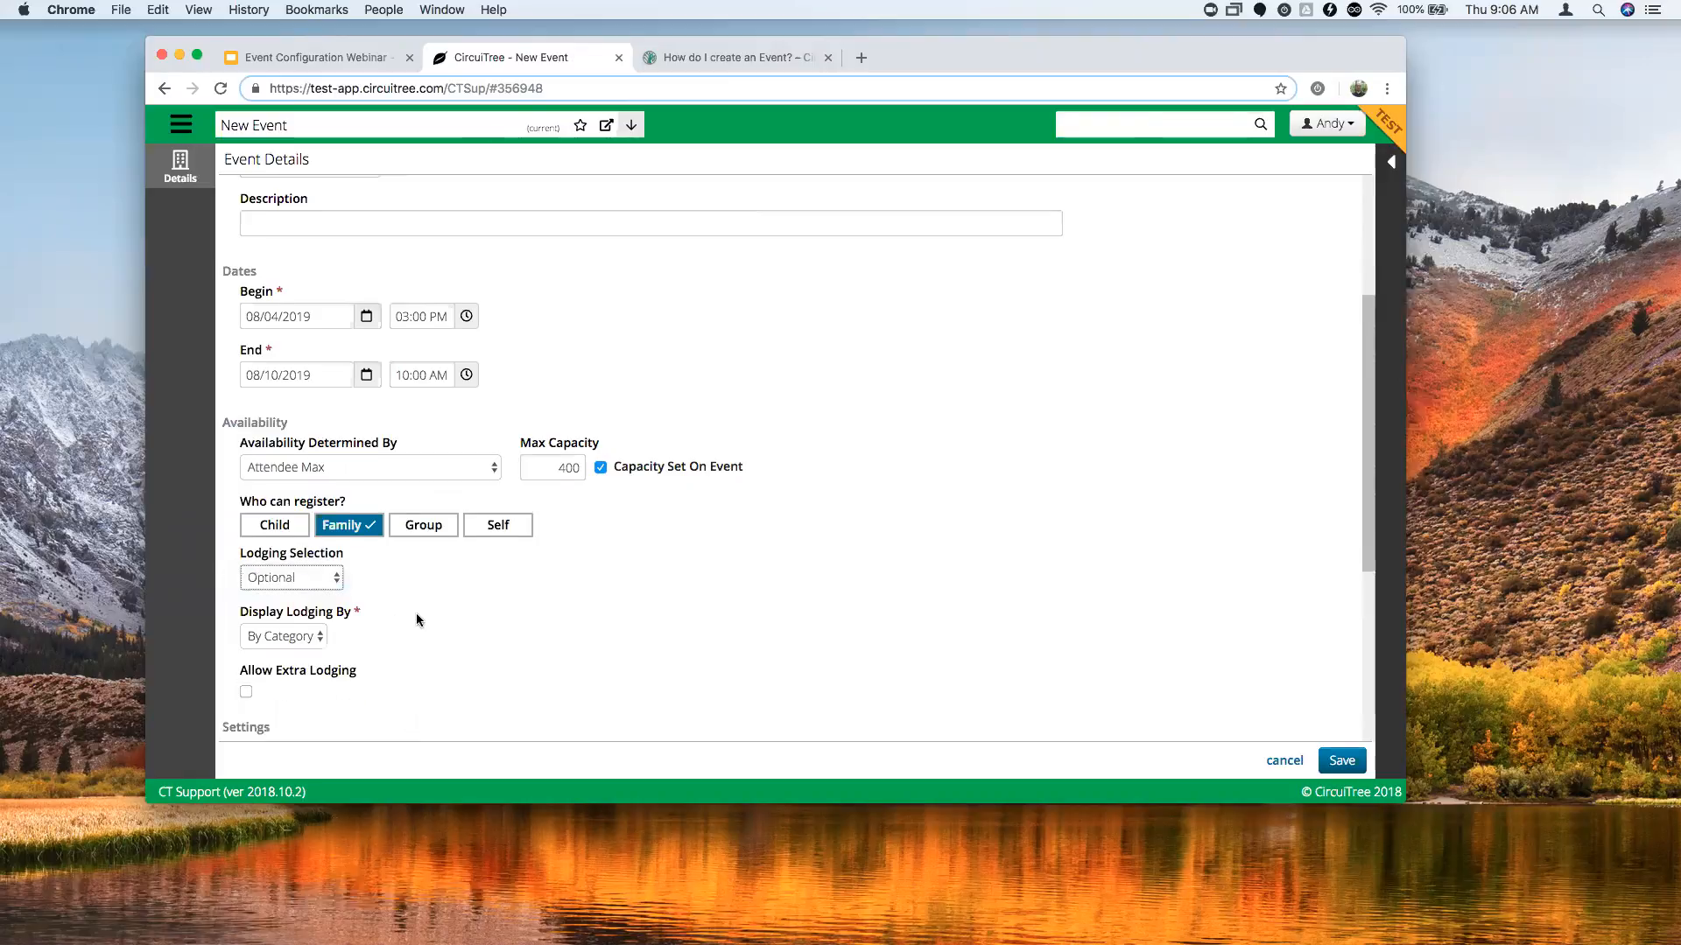
{"action": "scroll", "coordinate": [404, 614], "scroll_direction": "down", "scroll_amount": 1}
{"action": "left_click", "coordinate": [288, 538]}
{"action": "left_click", "coordinate": [291, 554]}
{"action": "left_click", "coordinate": [298, 537]}
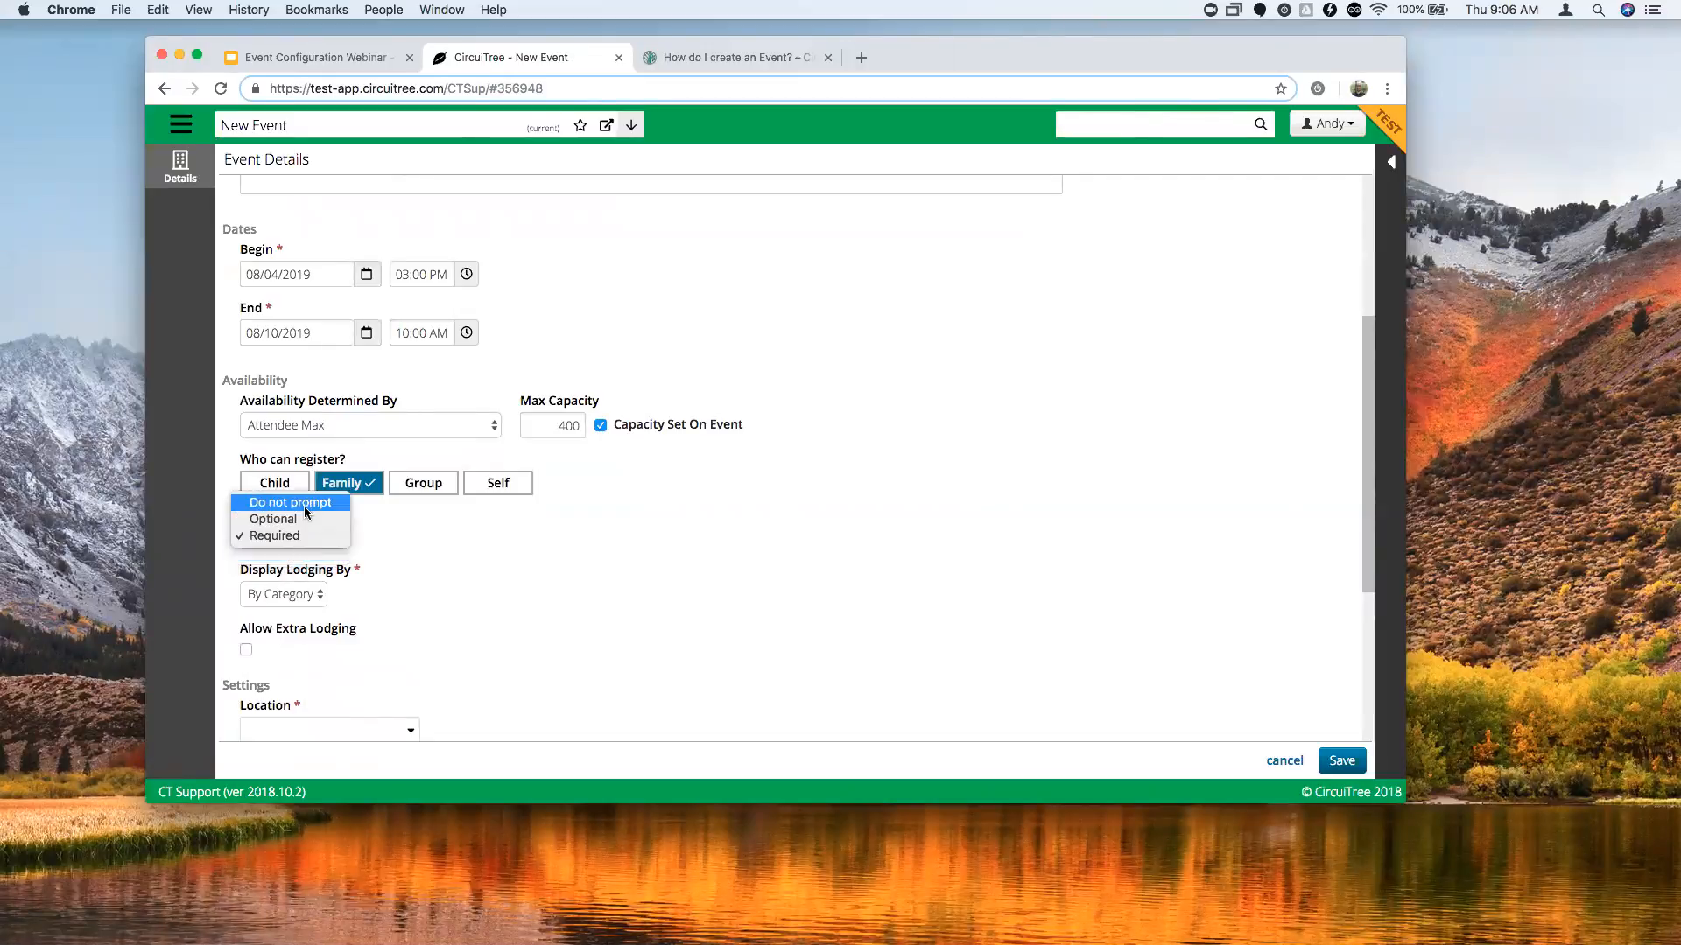
{"action": "left_click", "coordinate": [303, 504]}
{"action": "scroll", "coordinate": [461, 592], "scroll_direction": "down", "scroll_amount": 4}
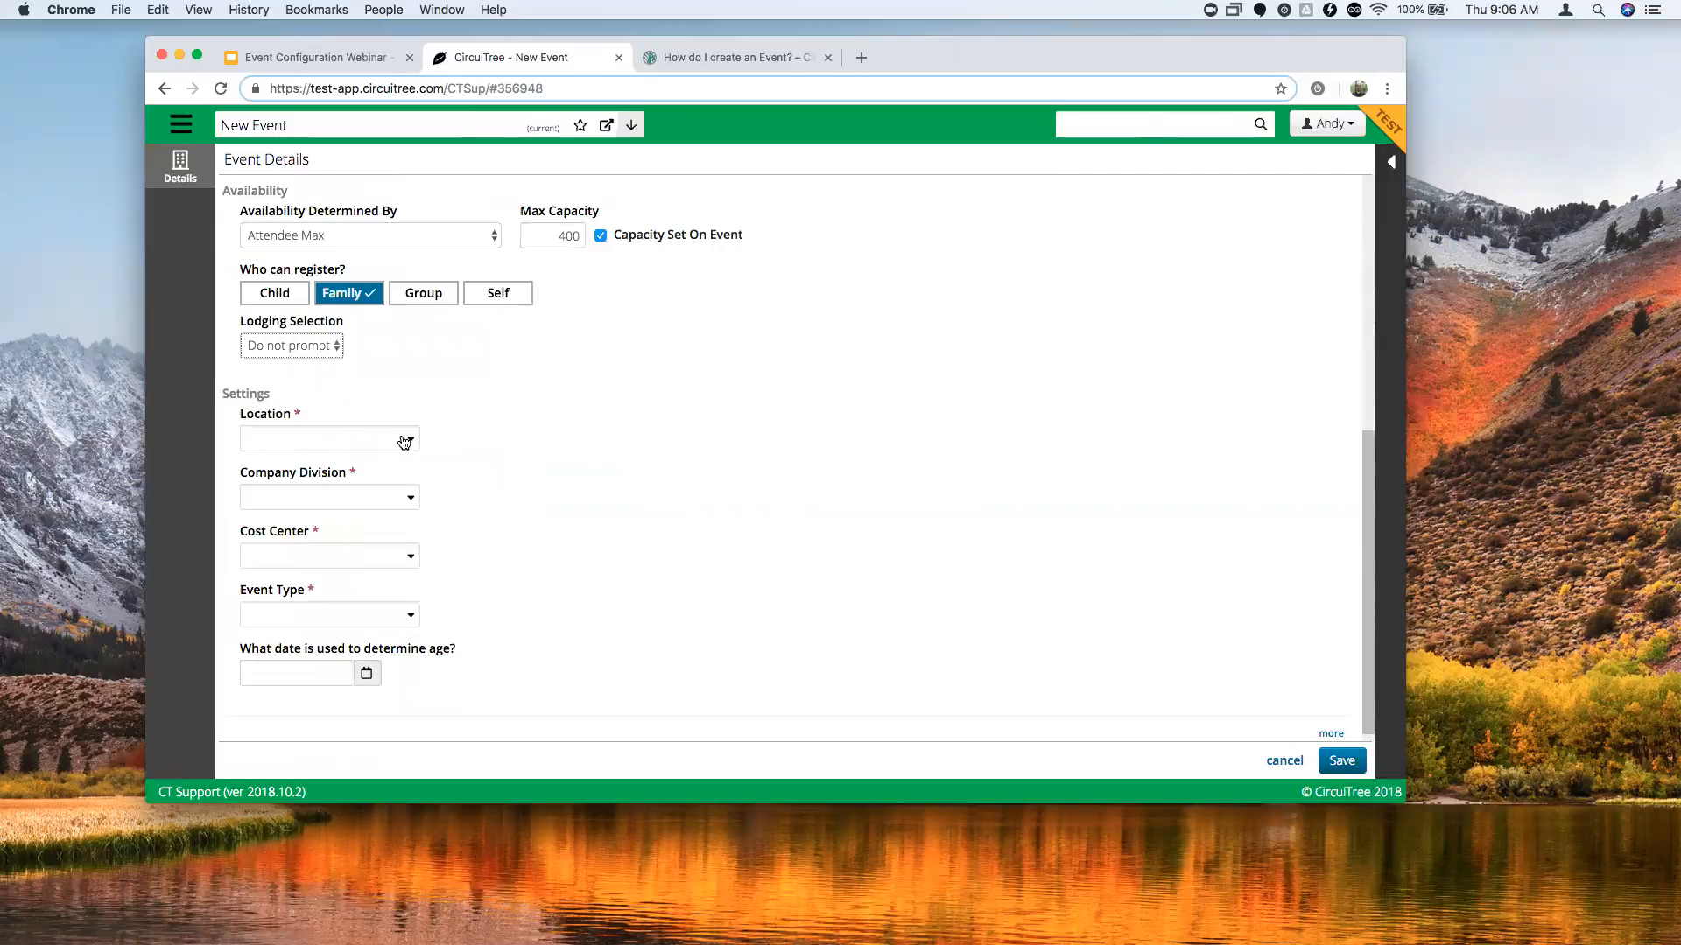
Review the Bear Trail location details and set it as the event location.
{"action": "left_click", "coordinate": [412, 442]}
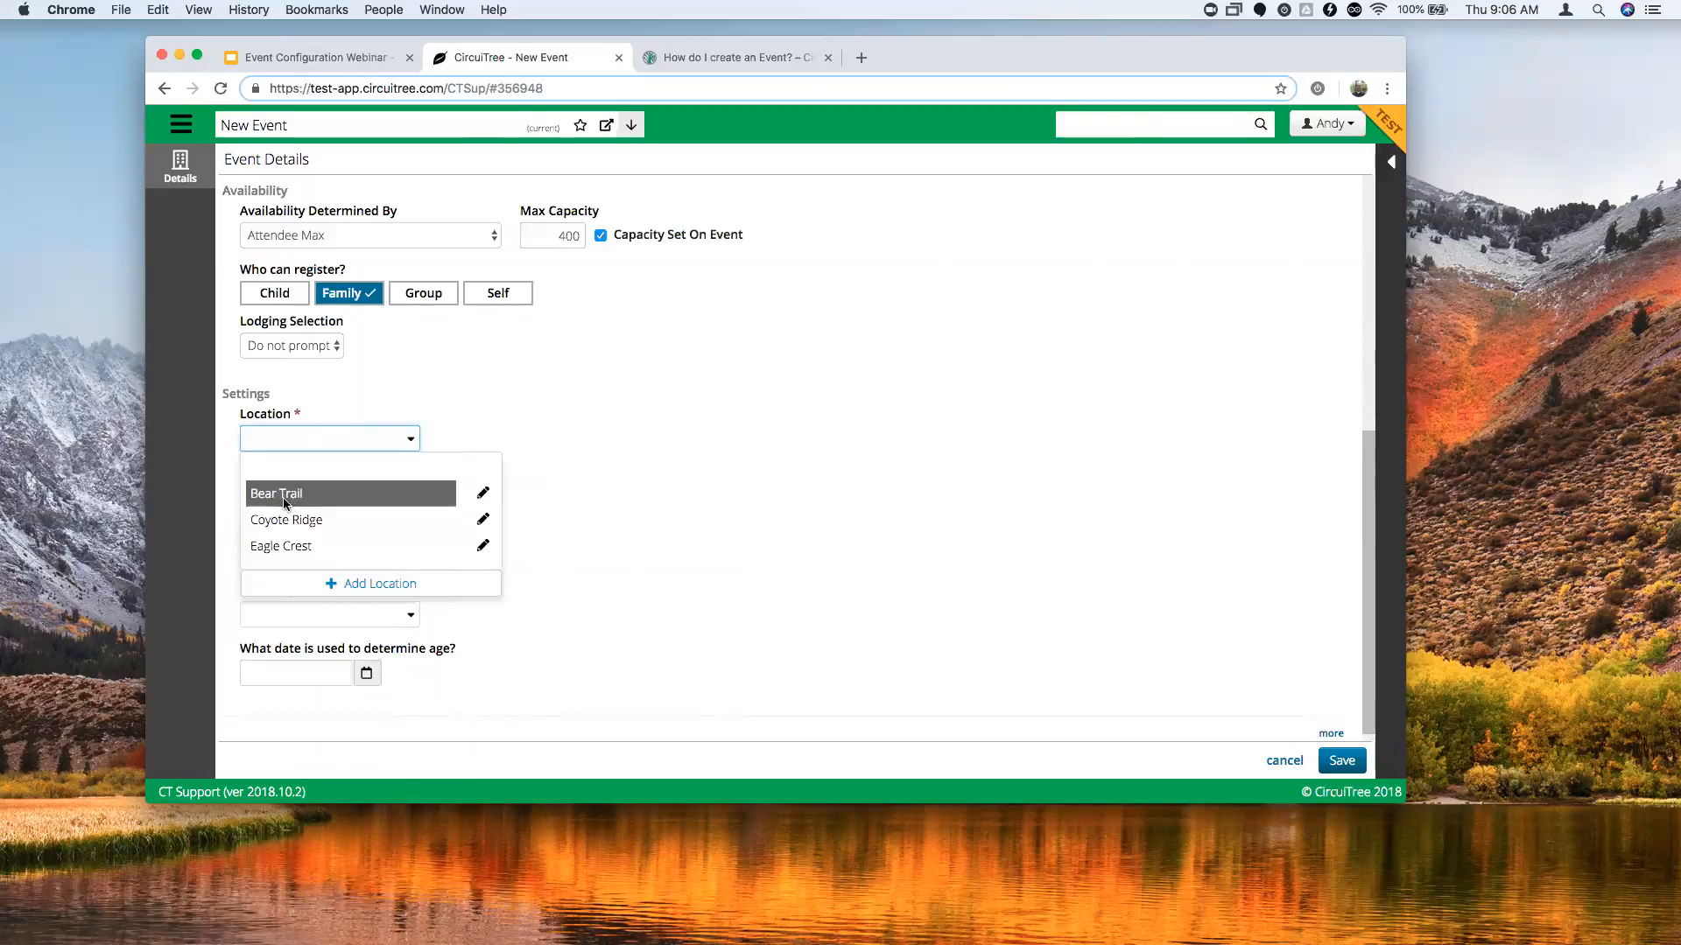
{"action": "left_click", "coordinate": [482, 493]}
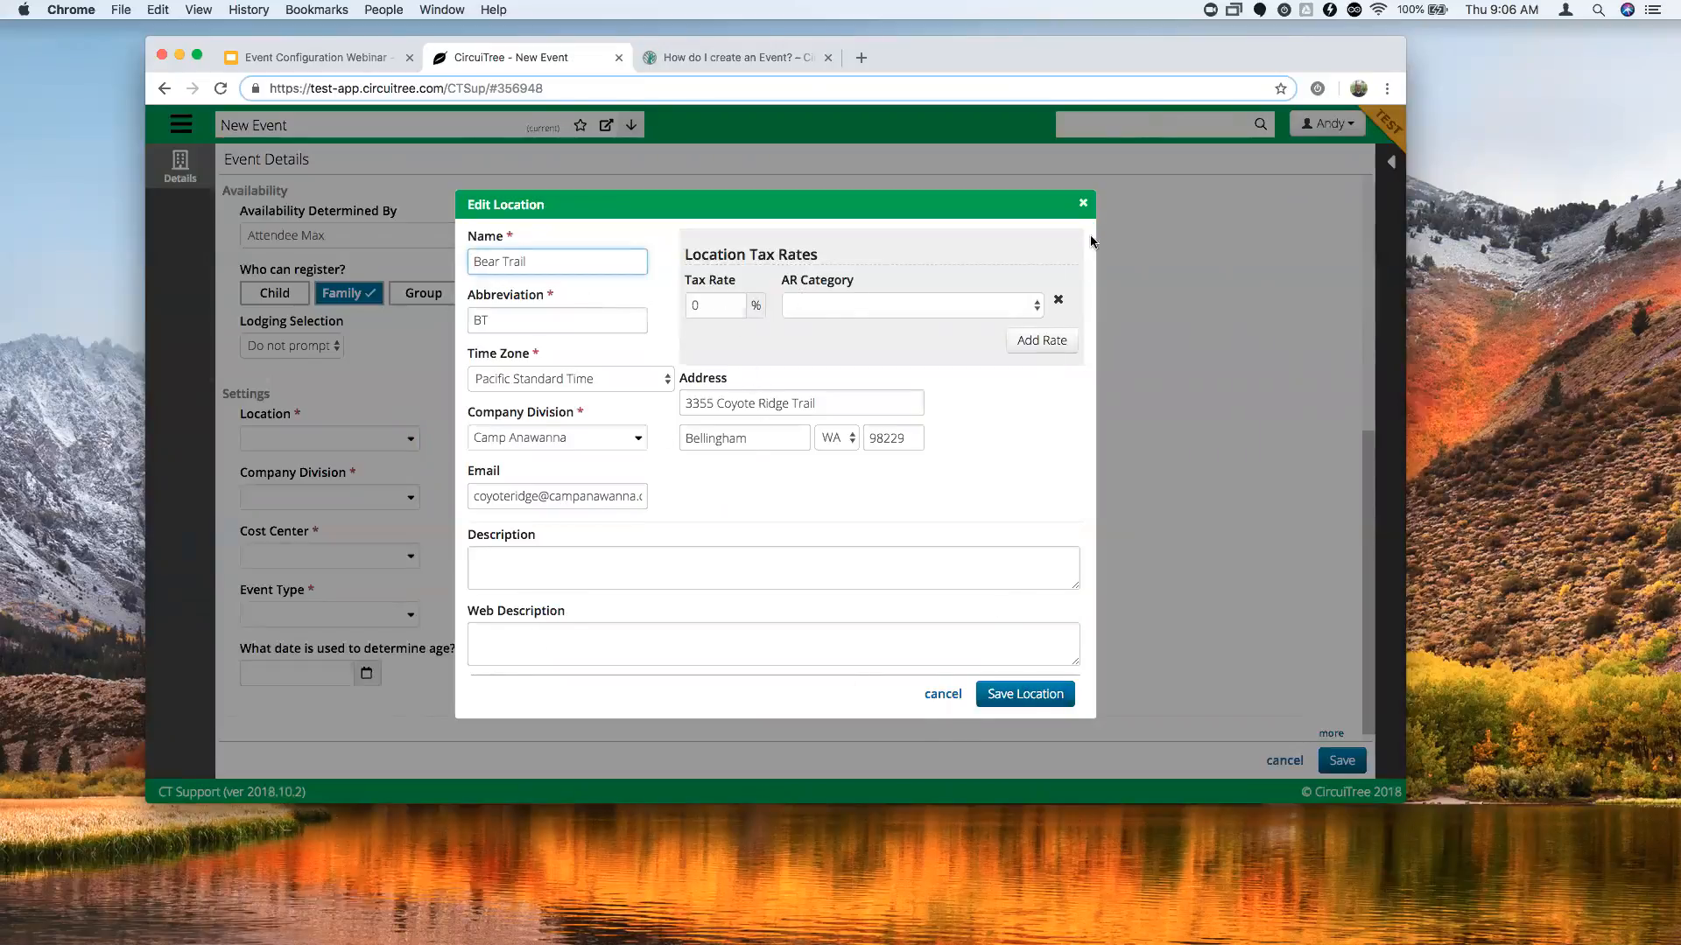
{"action": "left_click", "coordinate": [1083, 204]}
{"action": "left_click", "coordinate": [411, 439]}
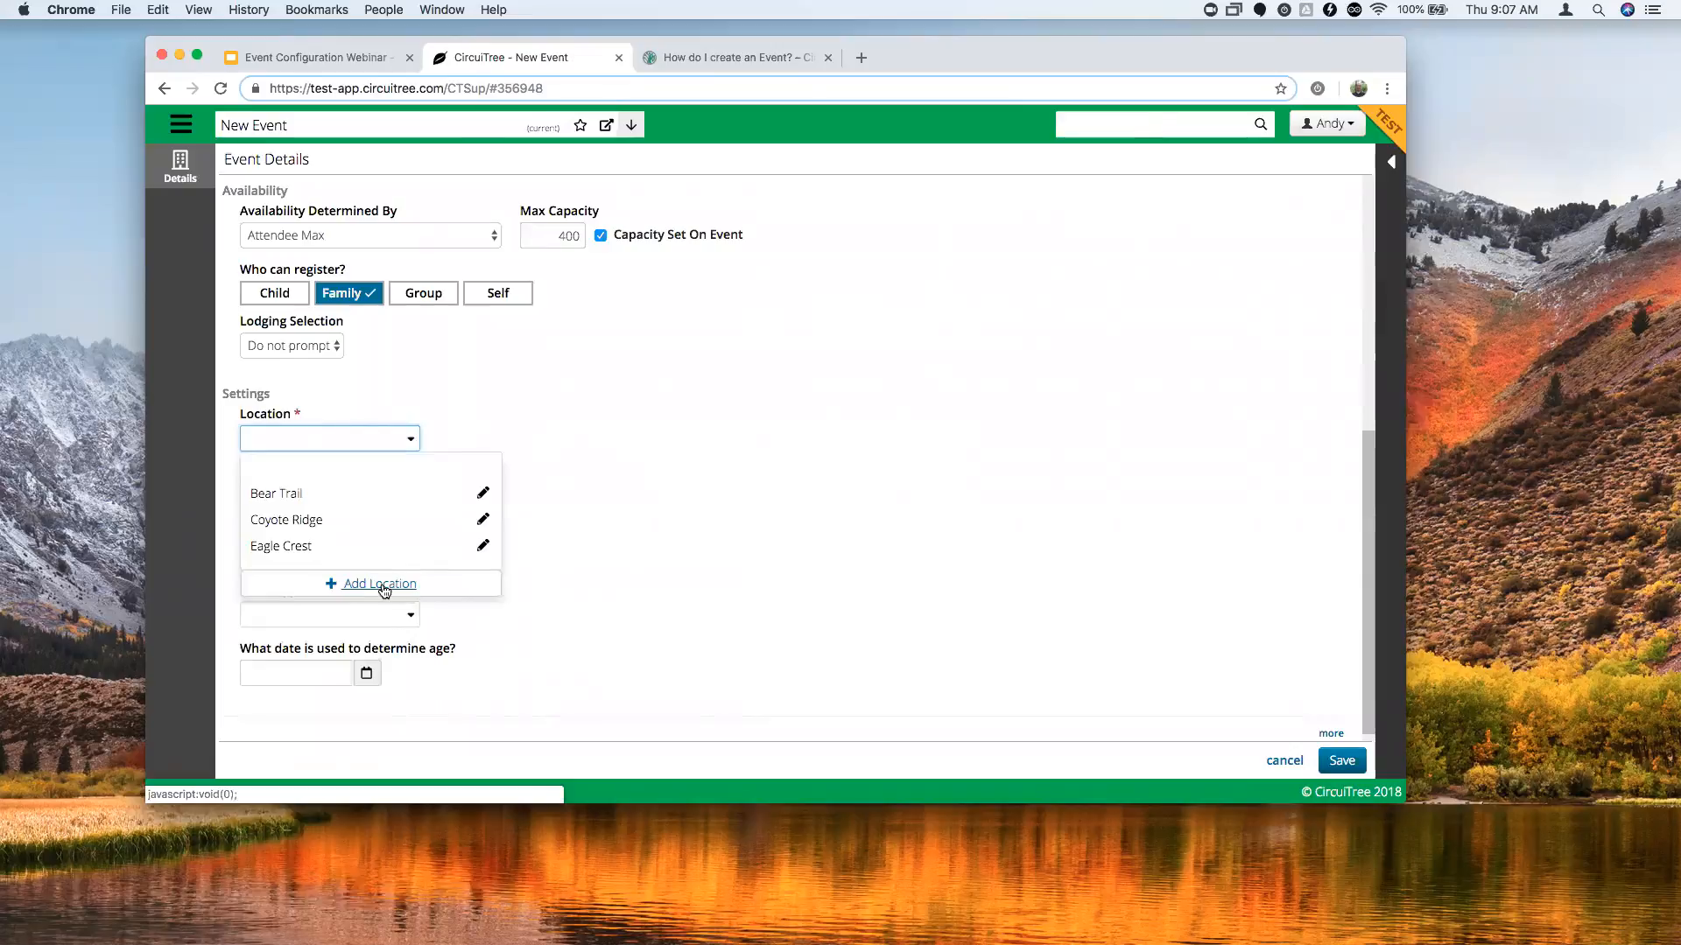
{"action": "left_click", "coordinate": [283, 495]}
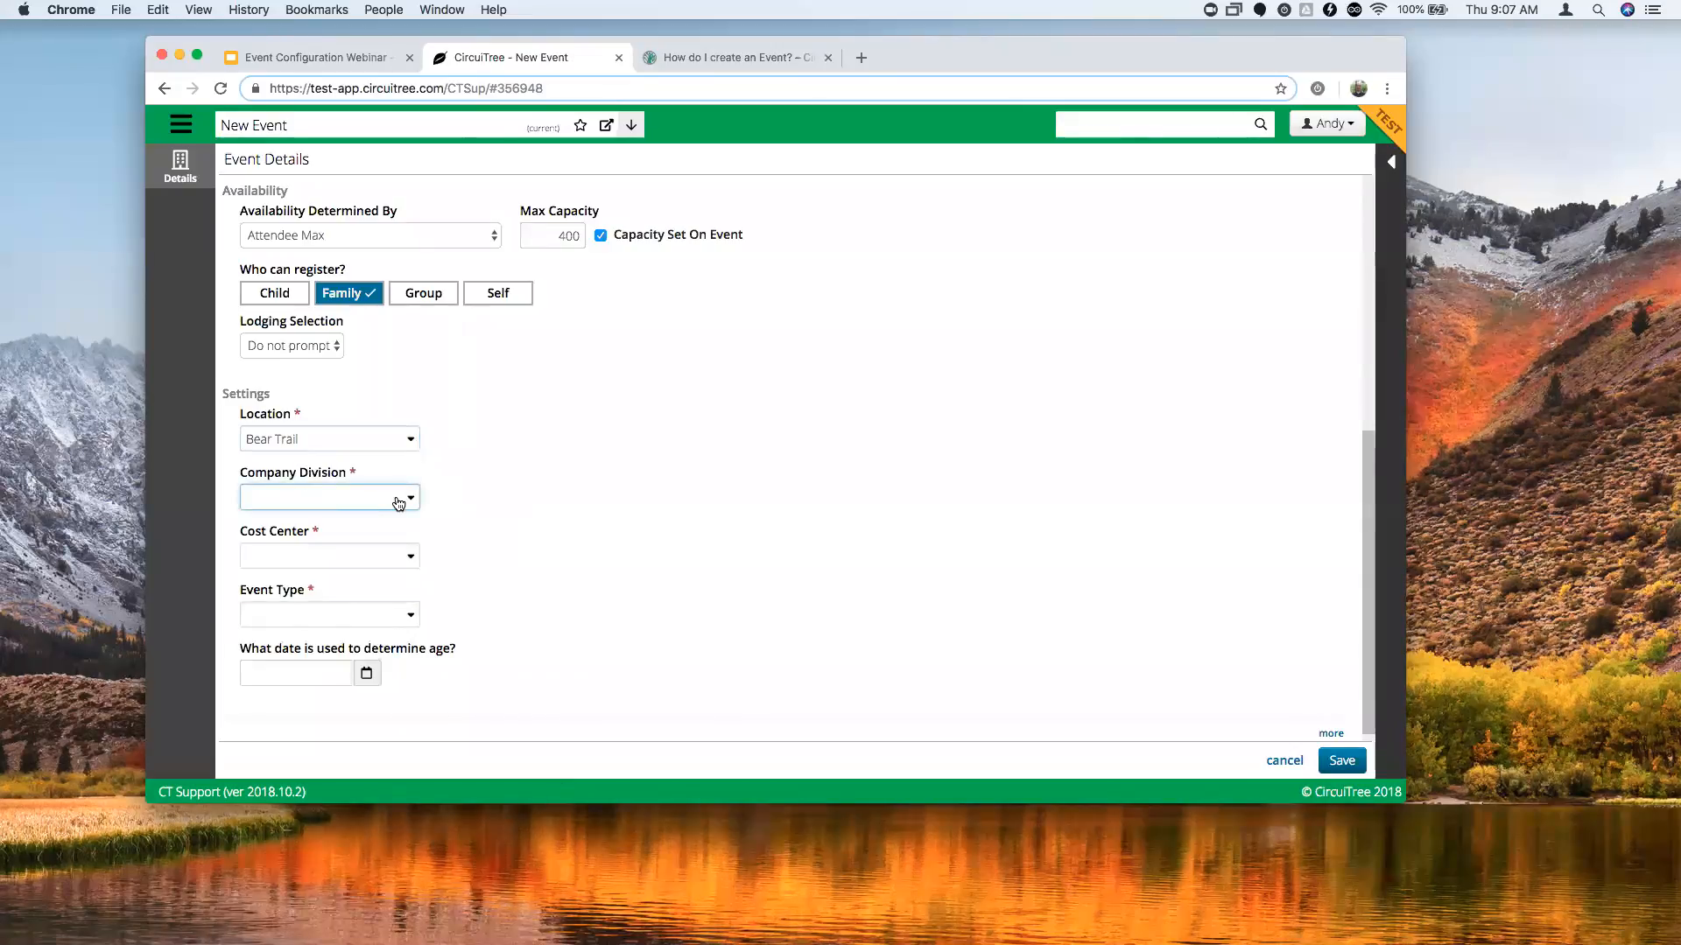
Set company division and cost center to Camp Anawanna and event type to Kids Camp.
{"action": "left_click", "coordinate": [409, 498]}
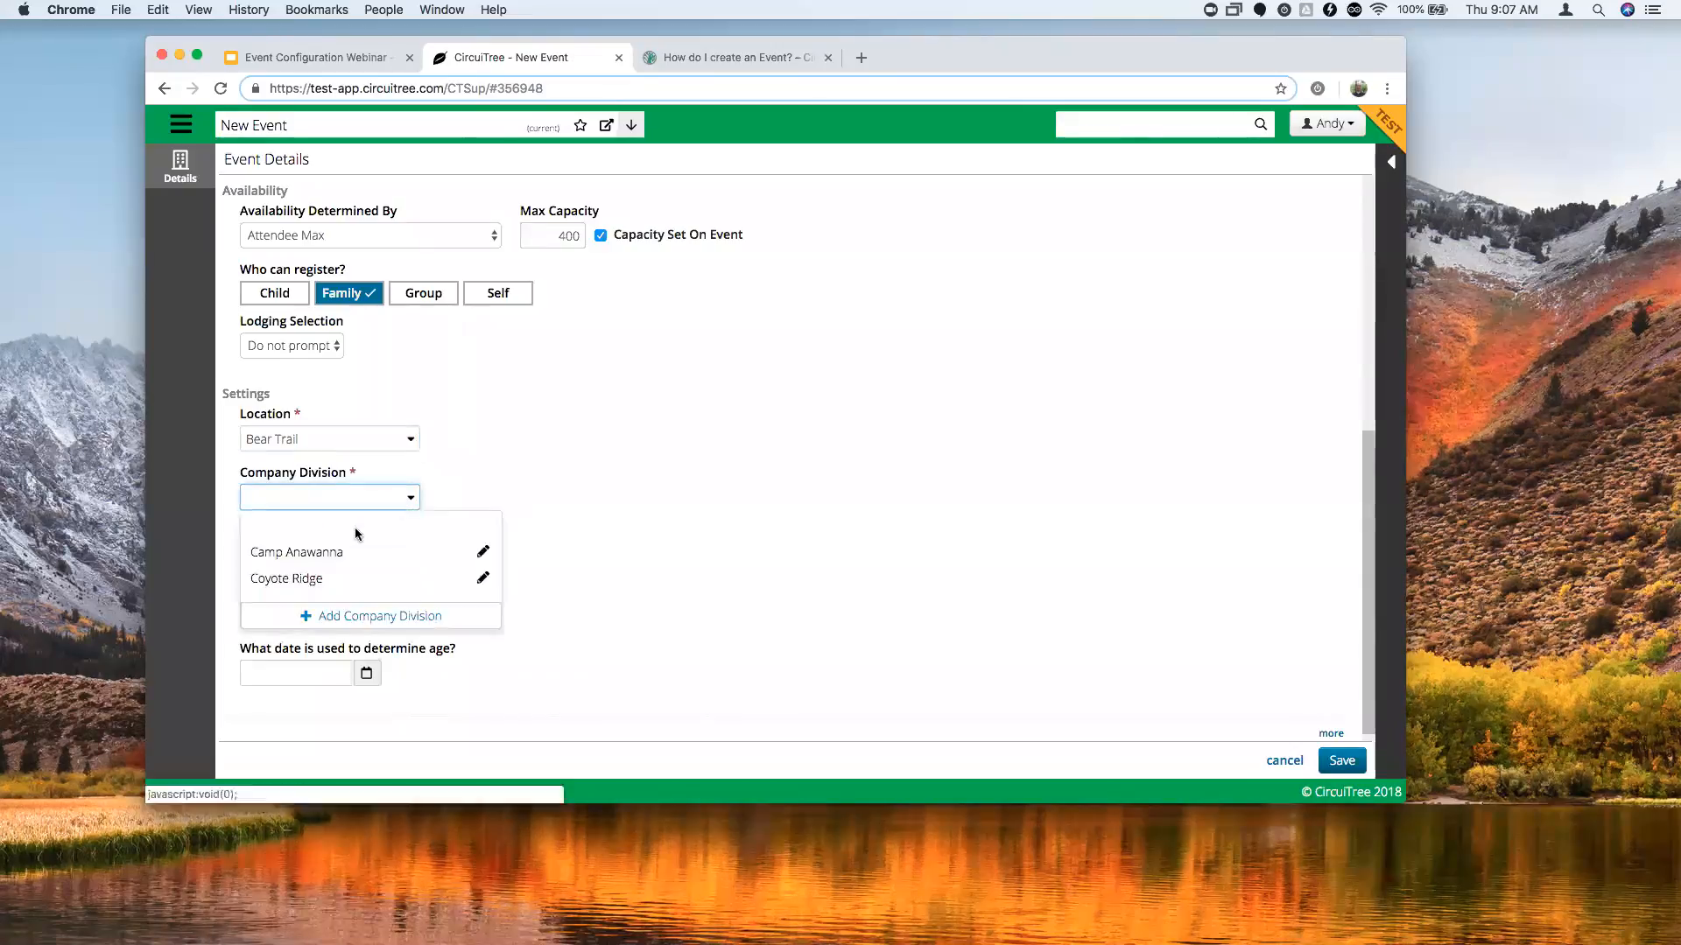
{"action": "left_click", "coordinate": [397, 560]}
{"action": "left_click", "coordinate": [397, 560]}
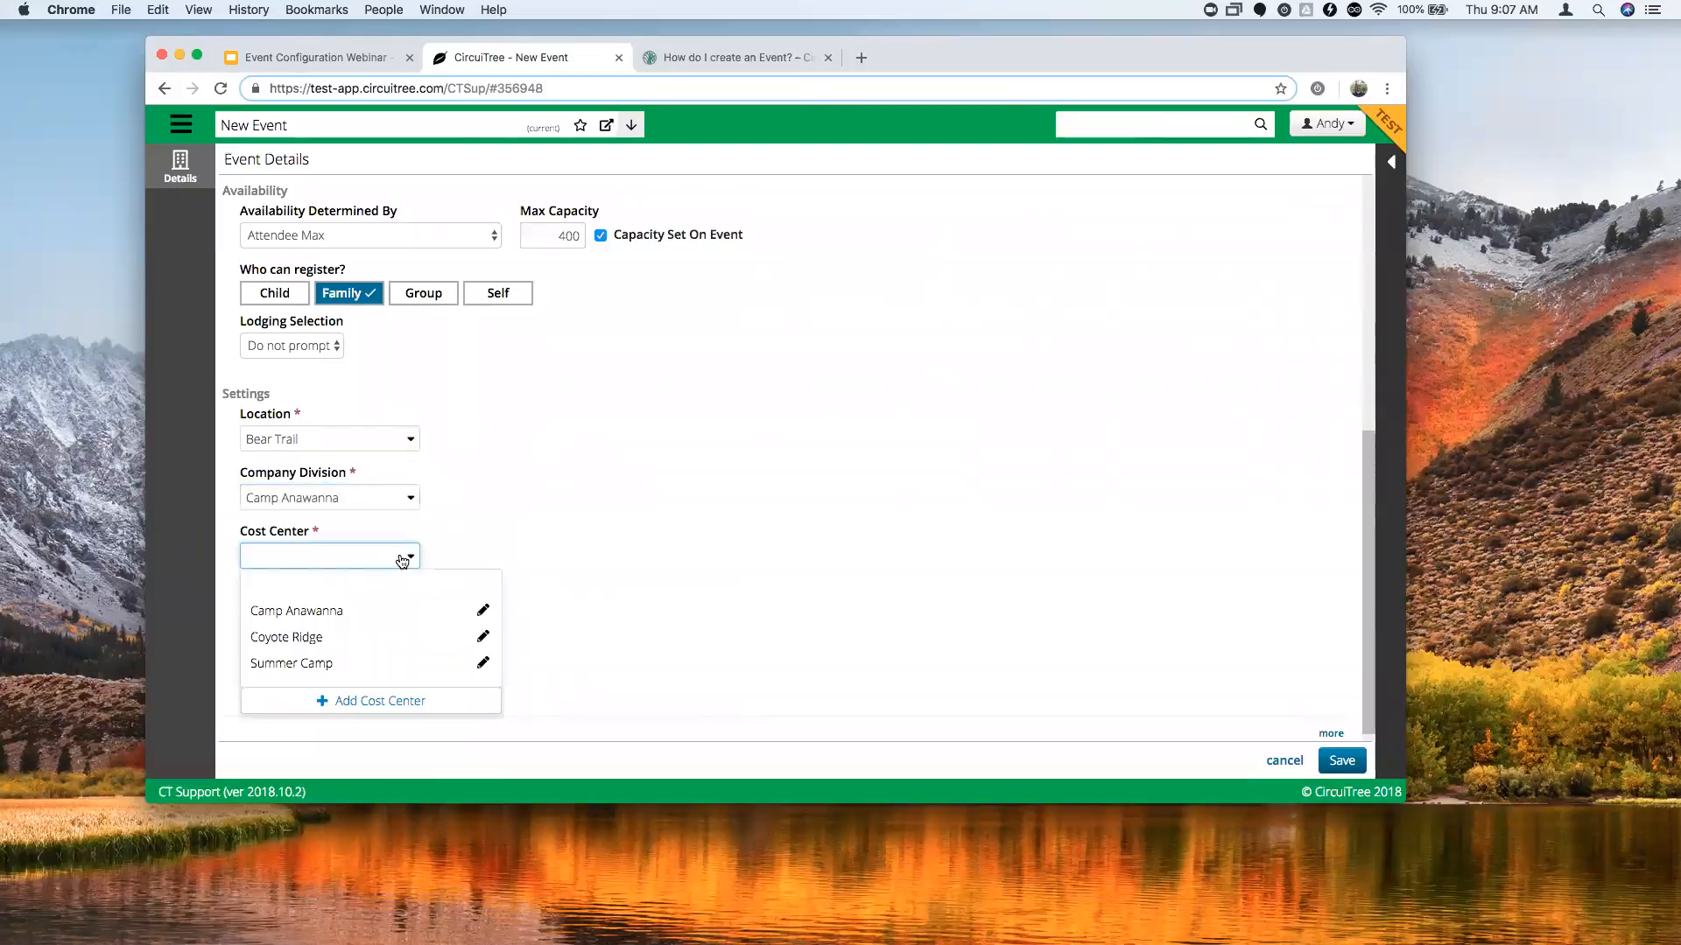
{"action": "left_click", "coordinate": [346, 615]}
{"action": "left_click", "coordinate": [360, 617]}
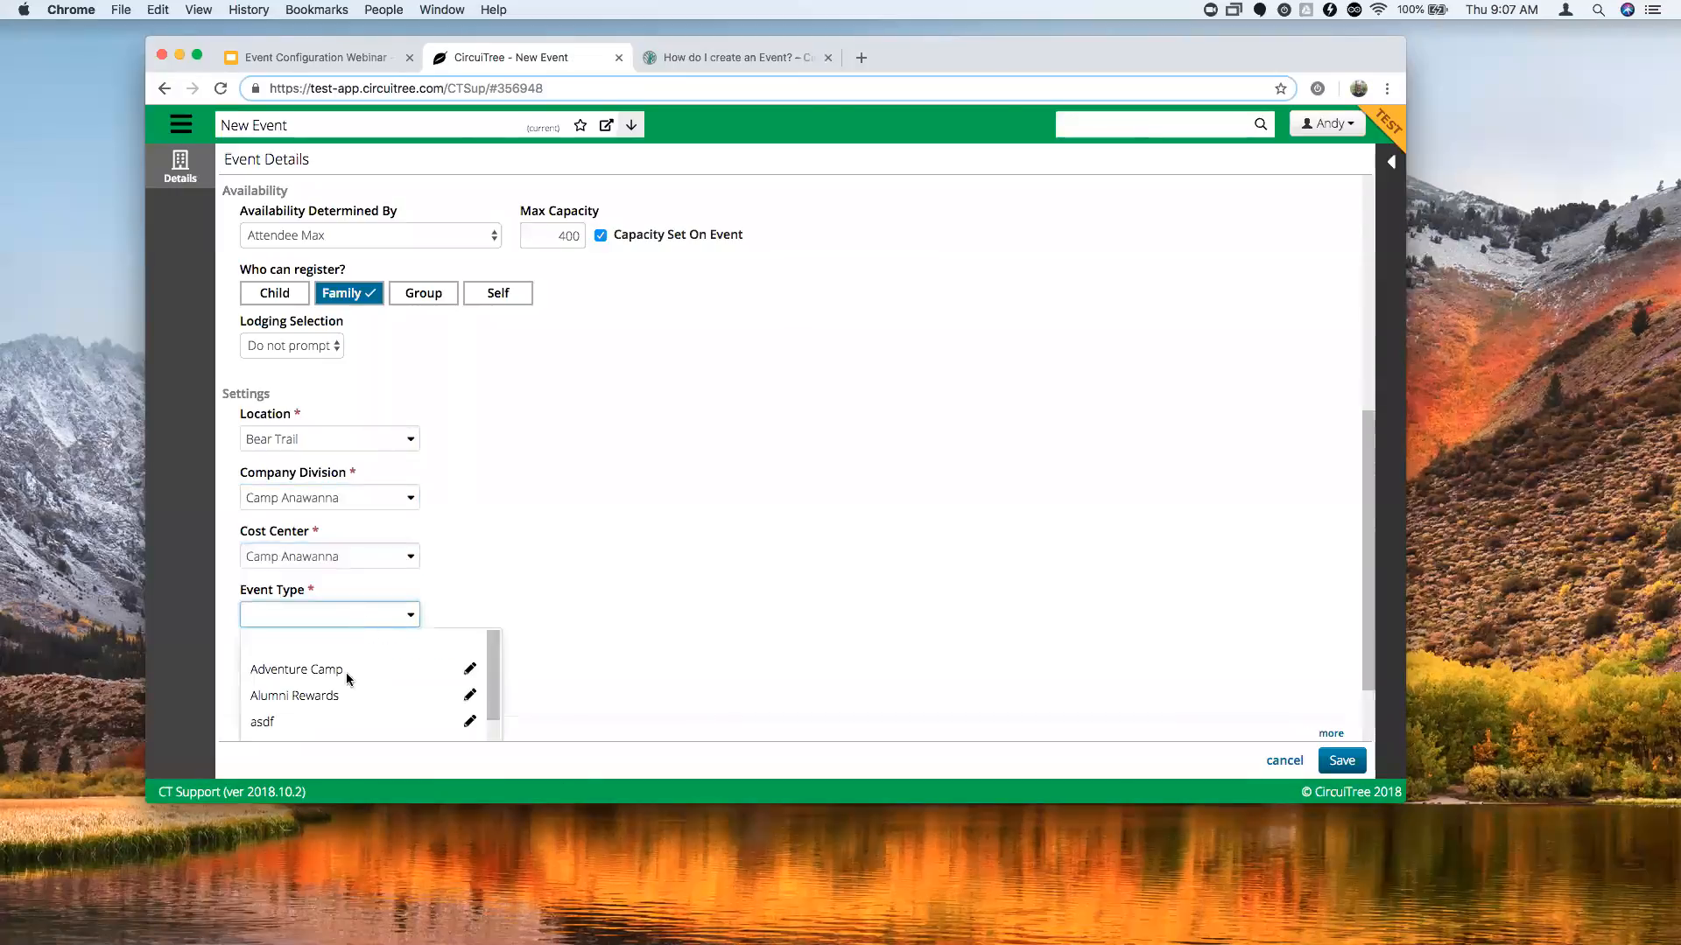
{"action": "scroll", "coordinate": [354, 673], "scroll_direction": "down", "scroll_amount": 4}
{"action": "scroll", "coordinate": [420, 679], "scroll_direction": "down", "scroll_amount": 3}
{"action": "left_click", "coordinate": [364, 701]}
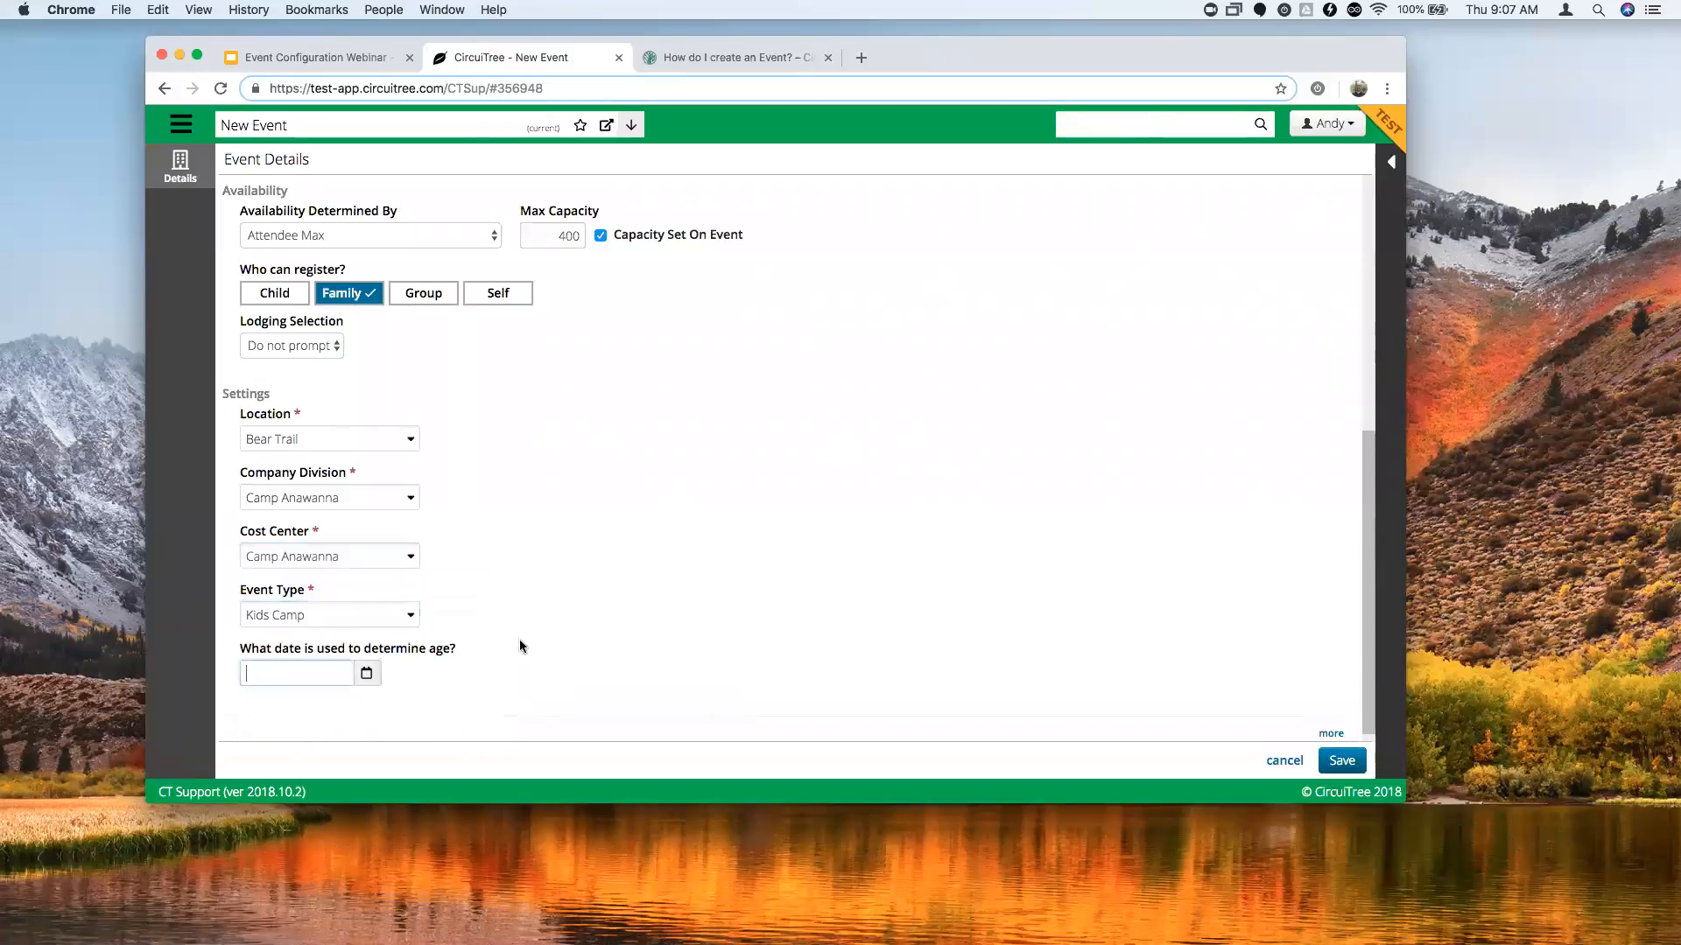
{"action": "scroll", "coordinate": [585, 573], "scroll_direction": "down", "scroll_amount": 1}
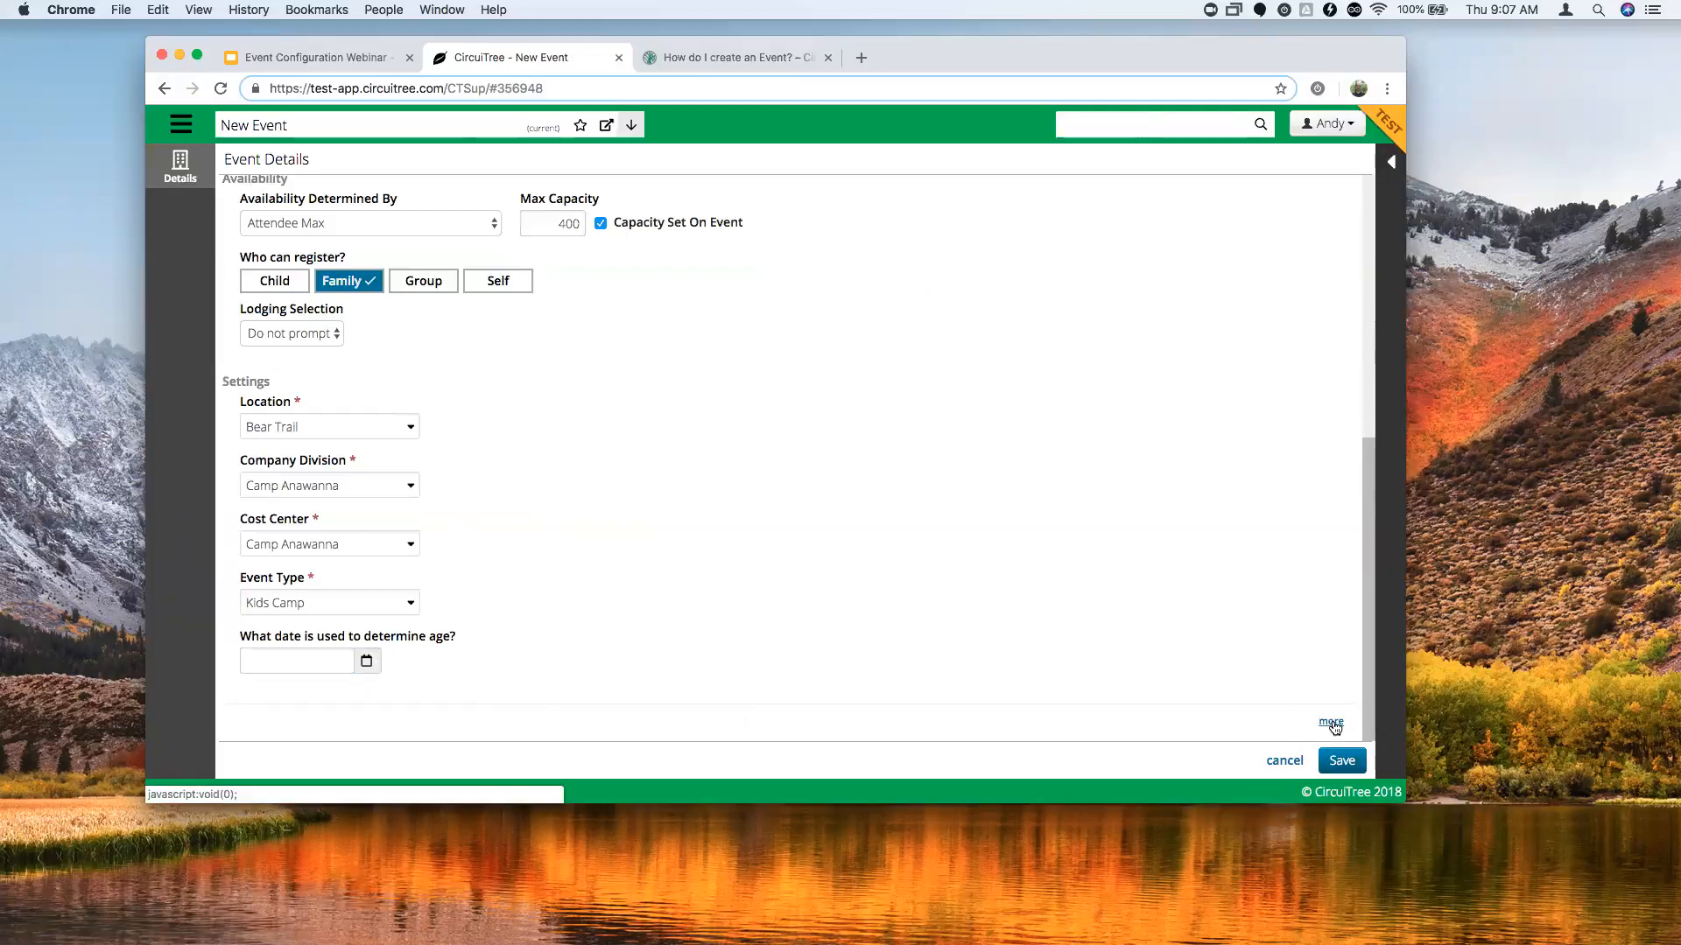
Review the extra Display, Projections and Roommates fields, leaving Projections blank and Roommates limits at 0.
{"action": "left_click", "coordinate": [1331, 723]}
{"action": "scroll", "coordinate": [723, 581], "scroll_direction": "down", "scroll_amount": 5}
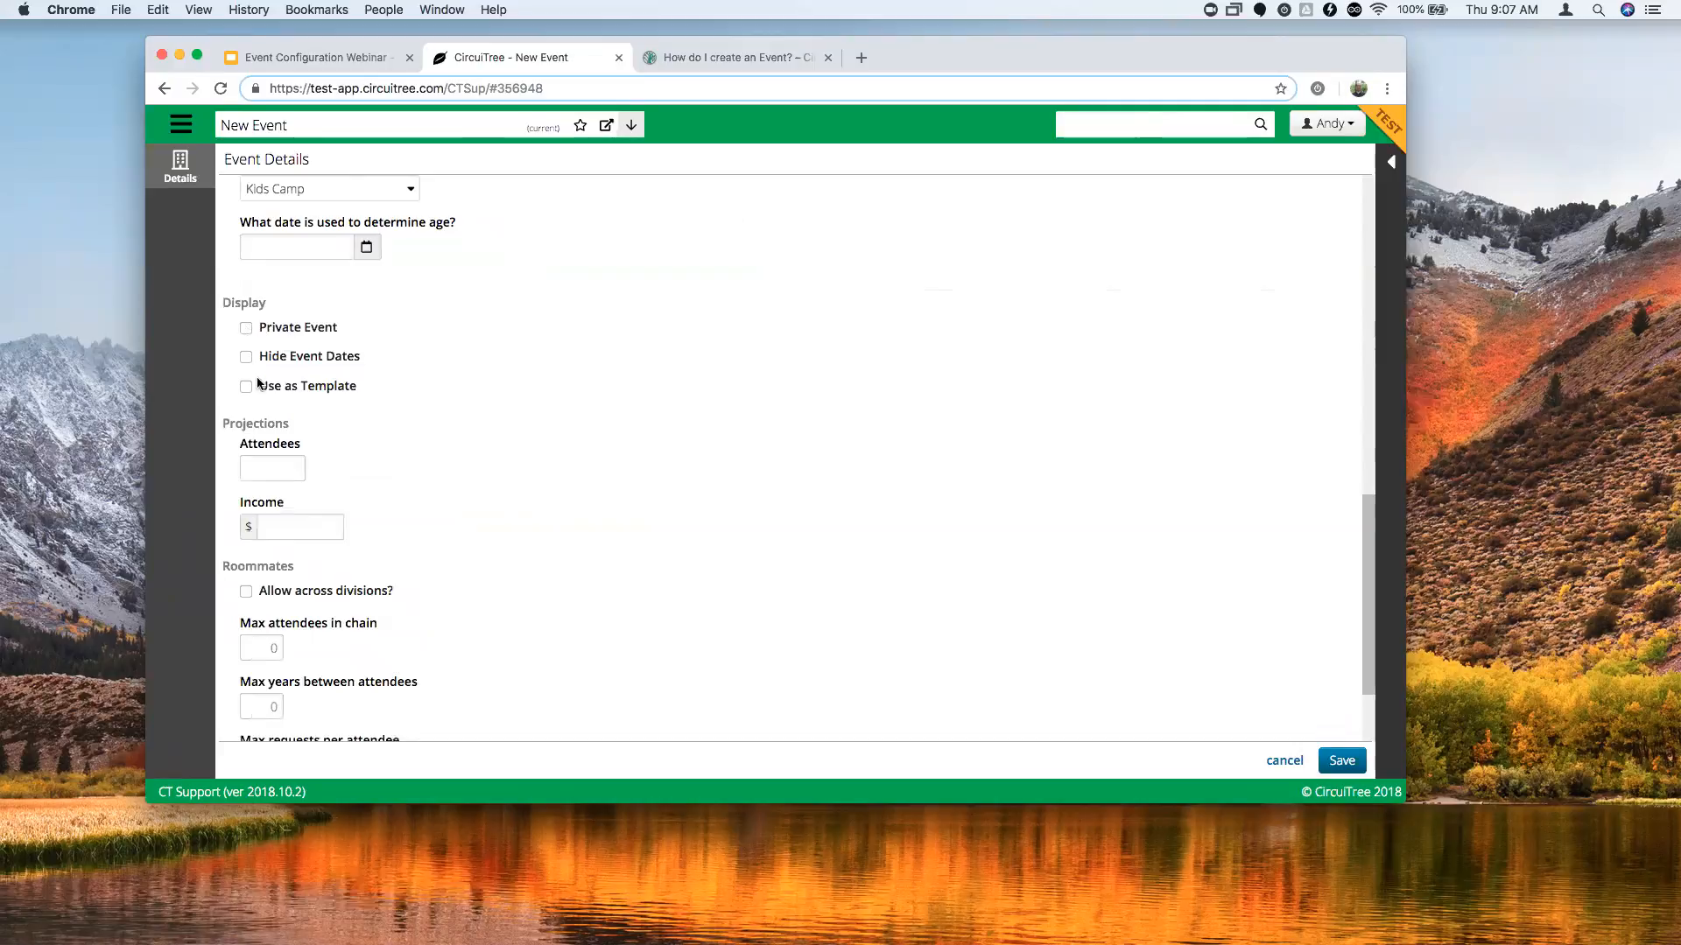
{"action": "left_click", "coordinate": [278, 472]}
{"action": "left_click", "coordinate": [322, 507]}
{"action": "scroll", "coordinate": [378, 529], "scroll_direction": "down", "scroll_amount": 2}
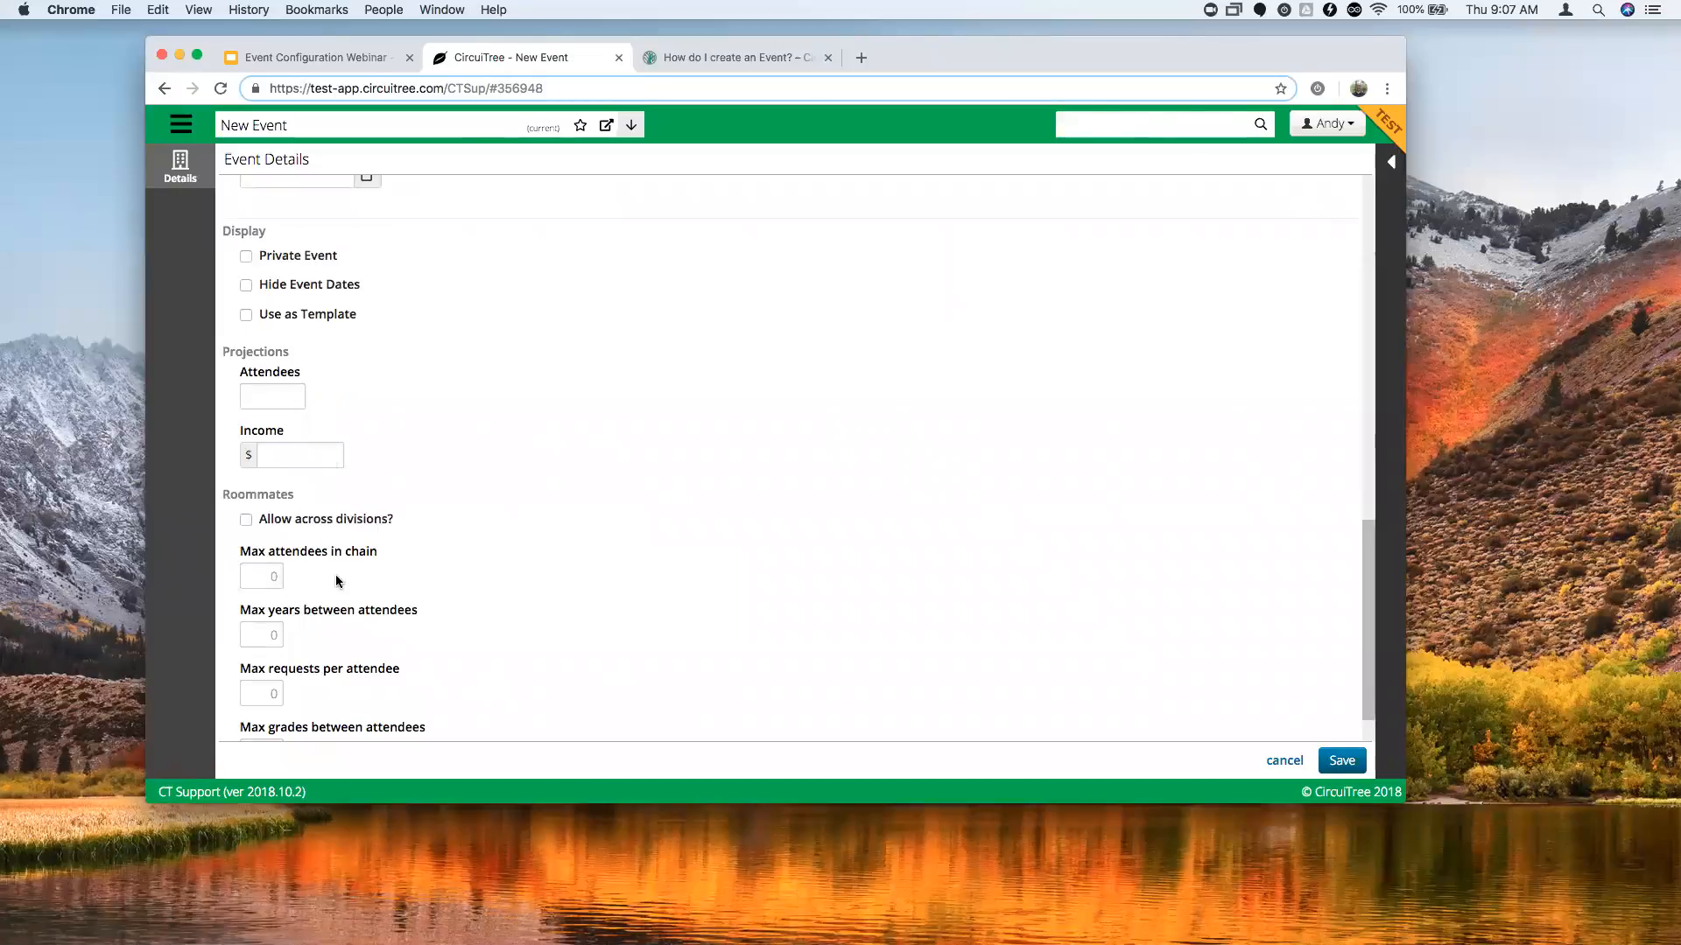
{"action": "scroll", "coordinate": [337, 583], "scroll_direction": "down", "scroll_amount": 2}
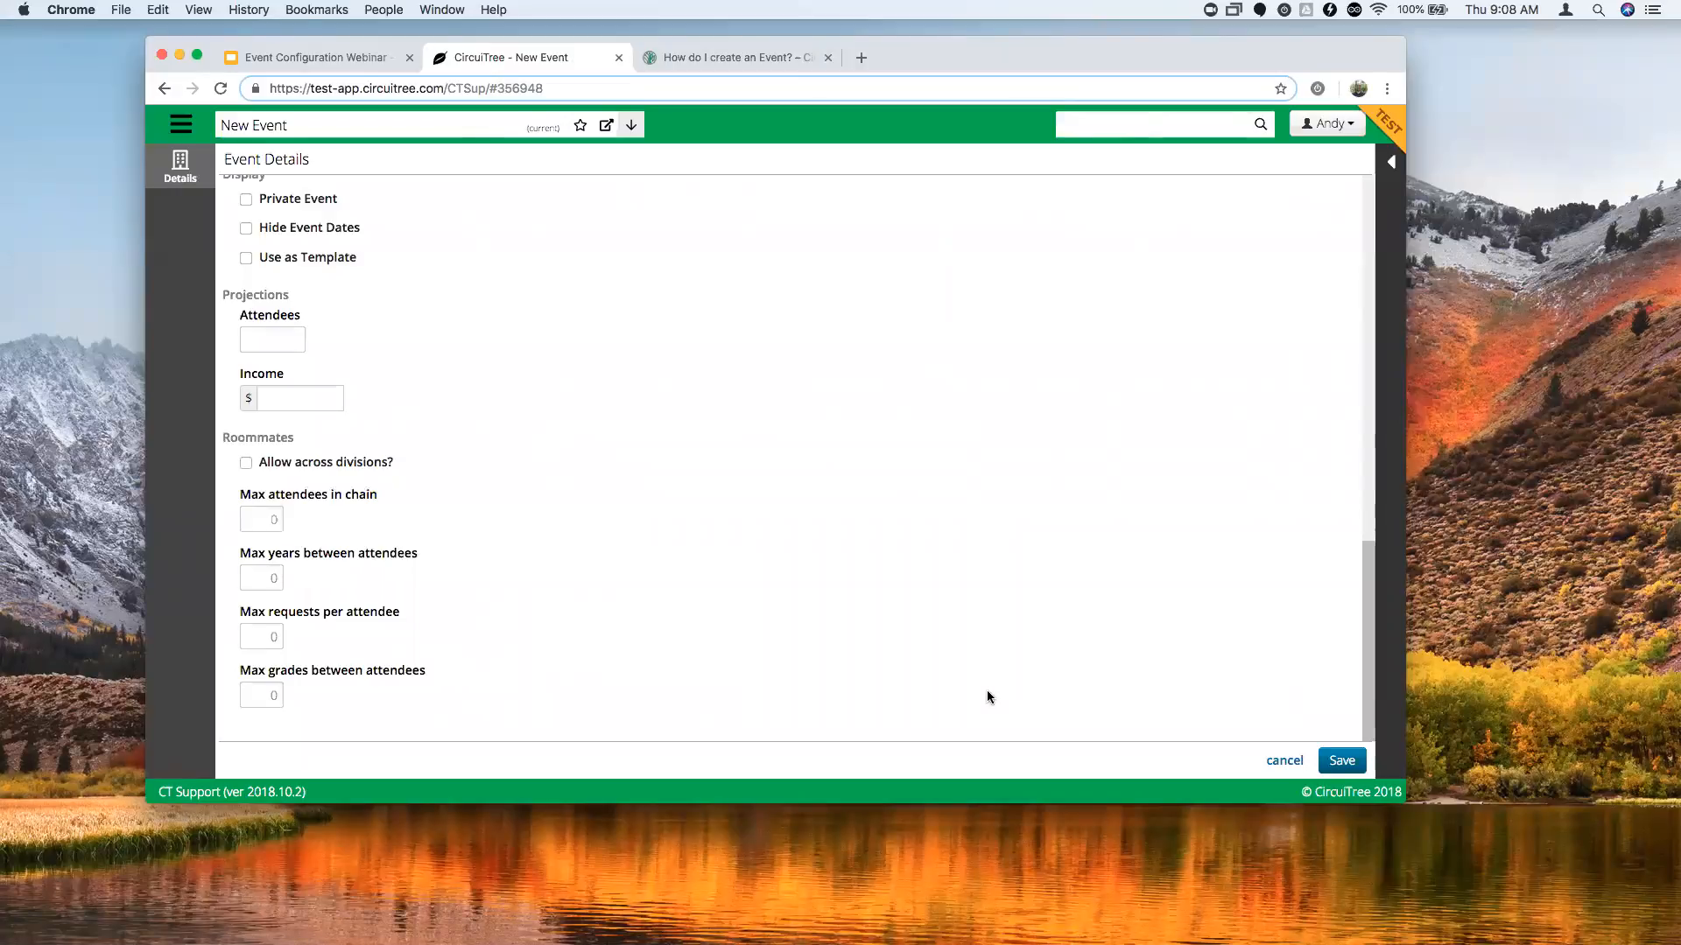
{"action": "scroll", "coordinate": [987, 697], "scroll_direction": "up", "scroll_amount": 10}
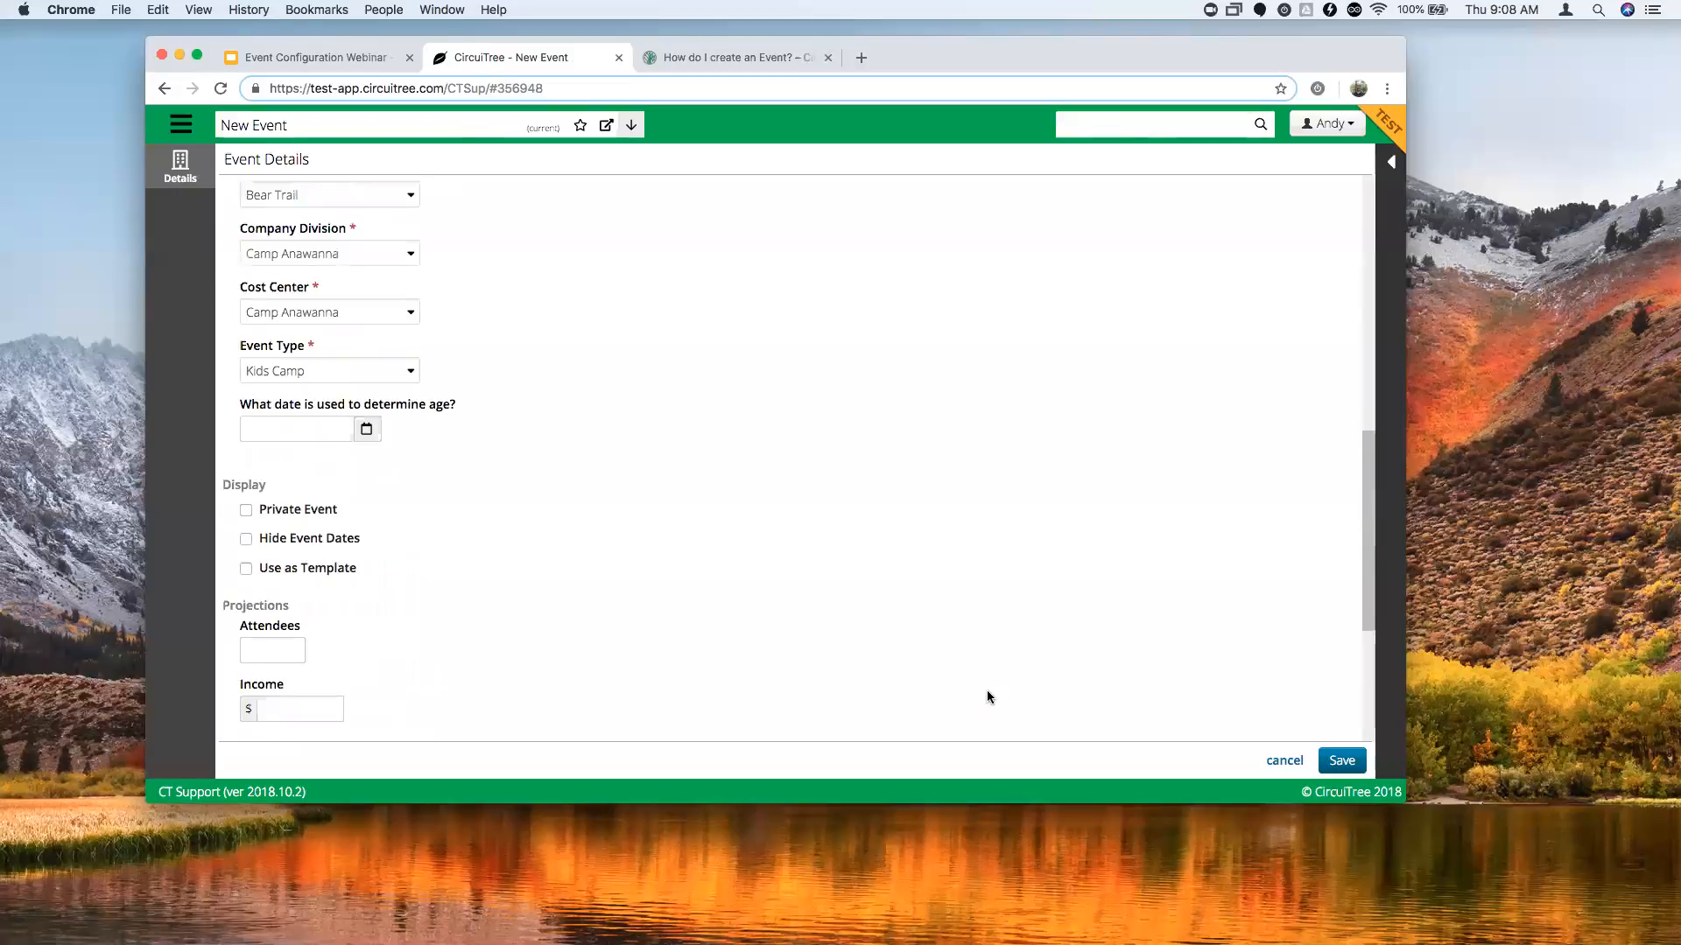
Save the event with max capacity 400 and go to its empty Event Divisions list.
{"action": "left_click", "coordinate": [1342, 761]}
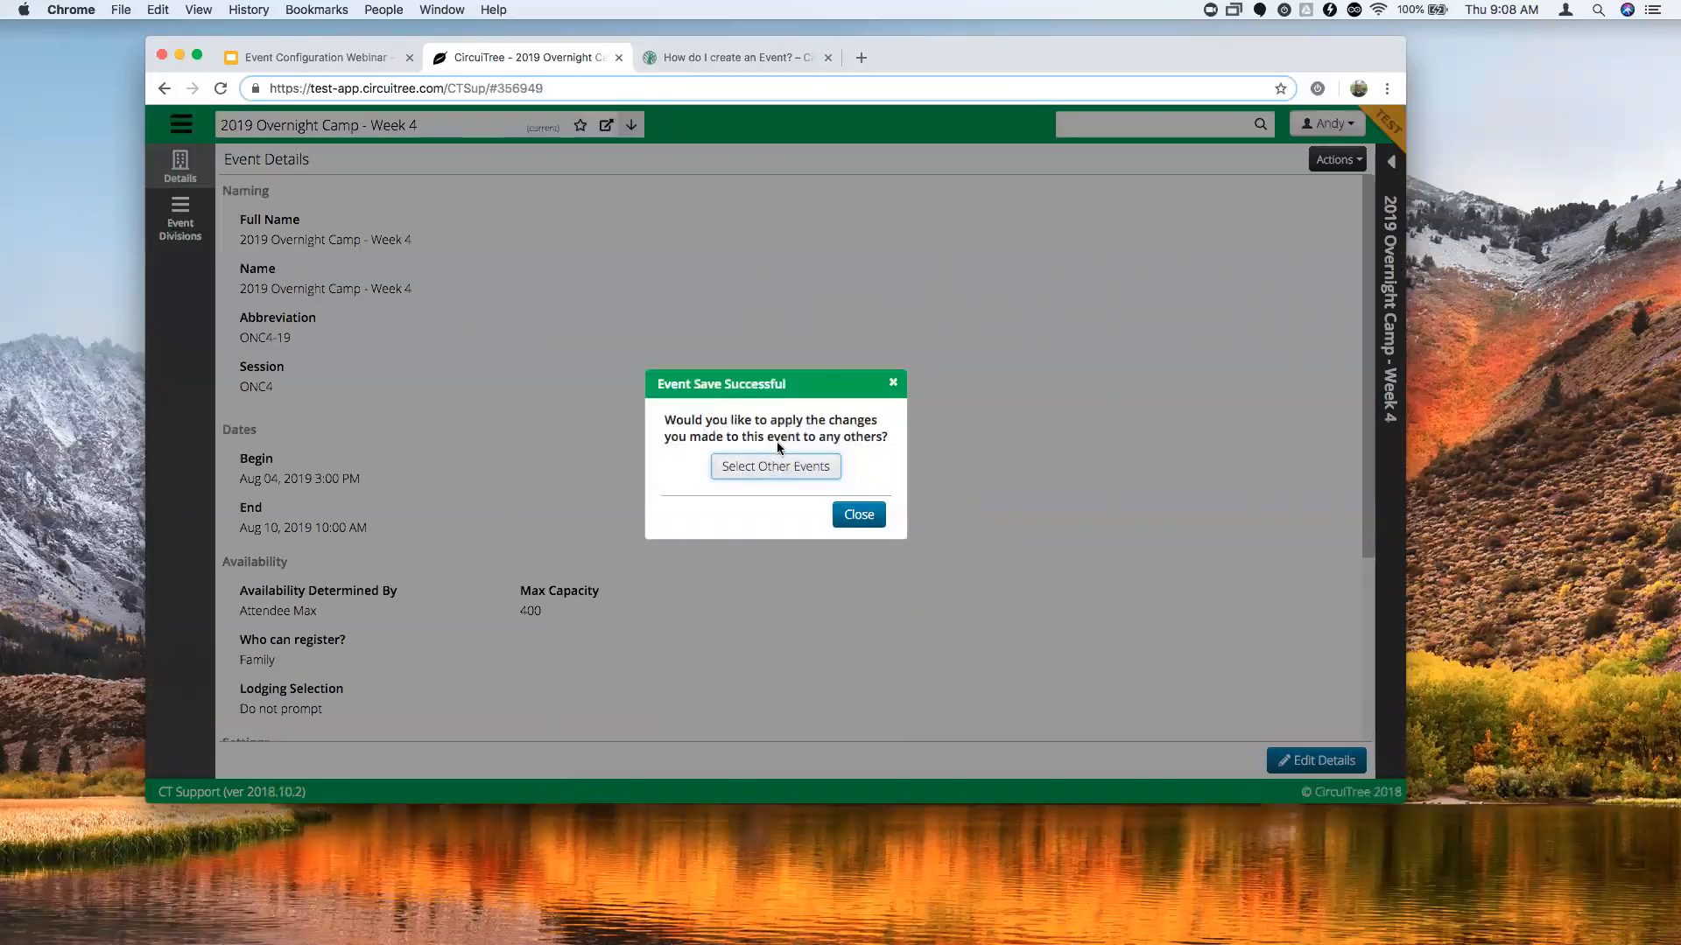
{"action": "left_click", "coordinate": [858, 515]}
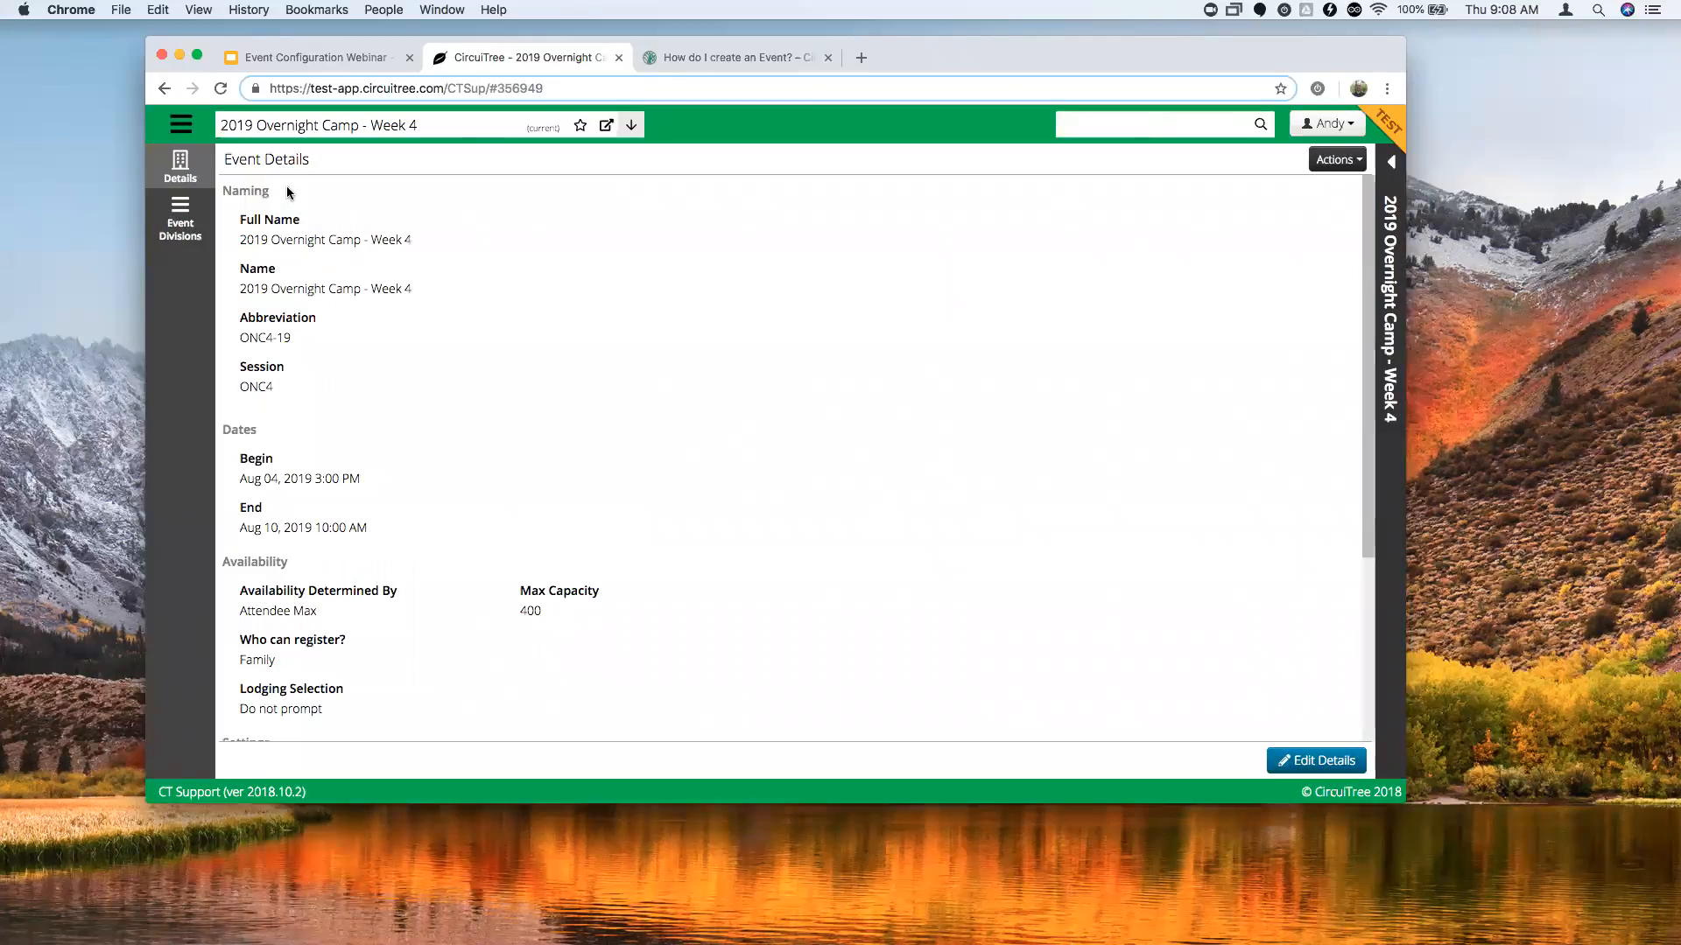
{"action": "left_click", "coordinate": [181, 229]}
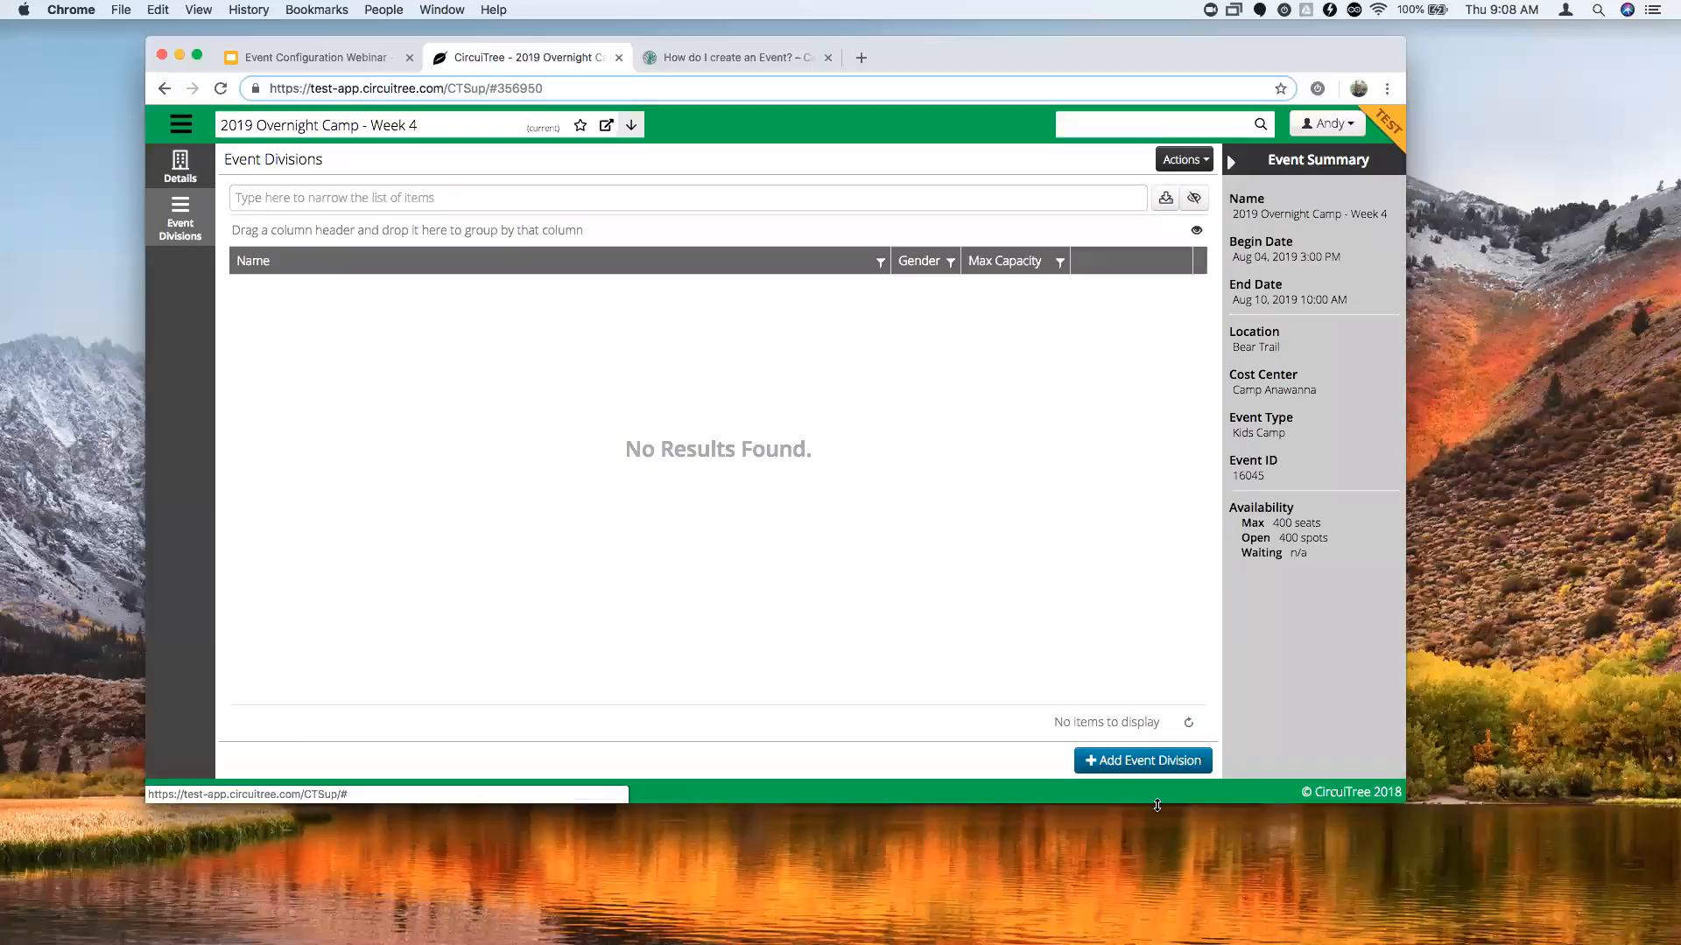
{"action": "left_click", "coordinate": [1125, 768]}
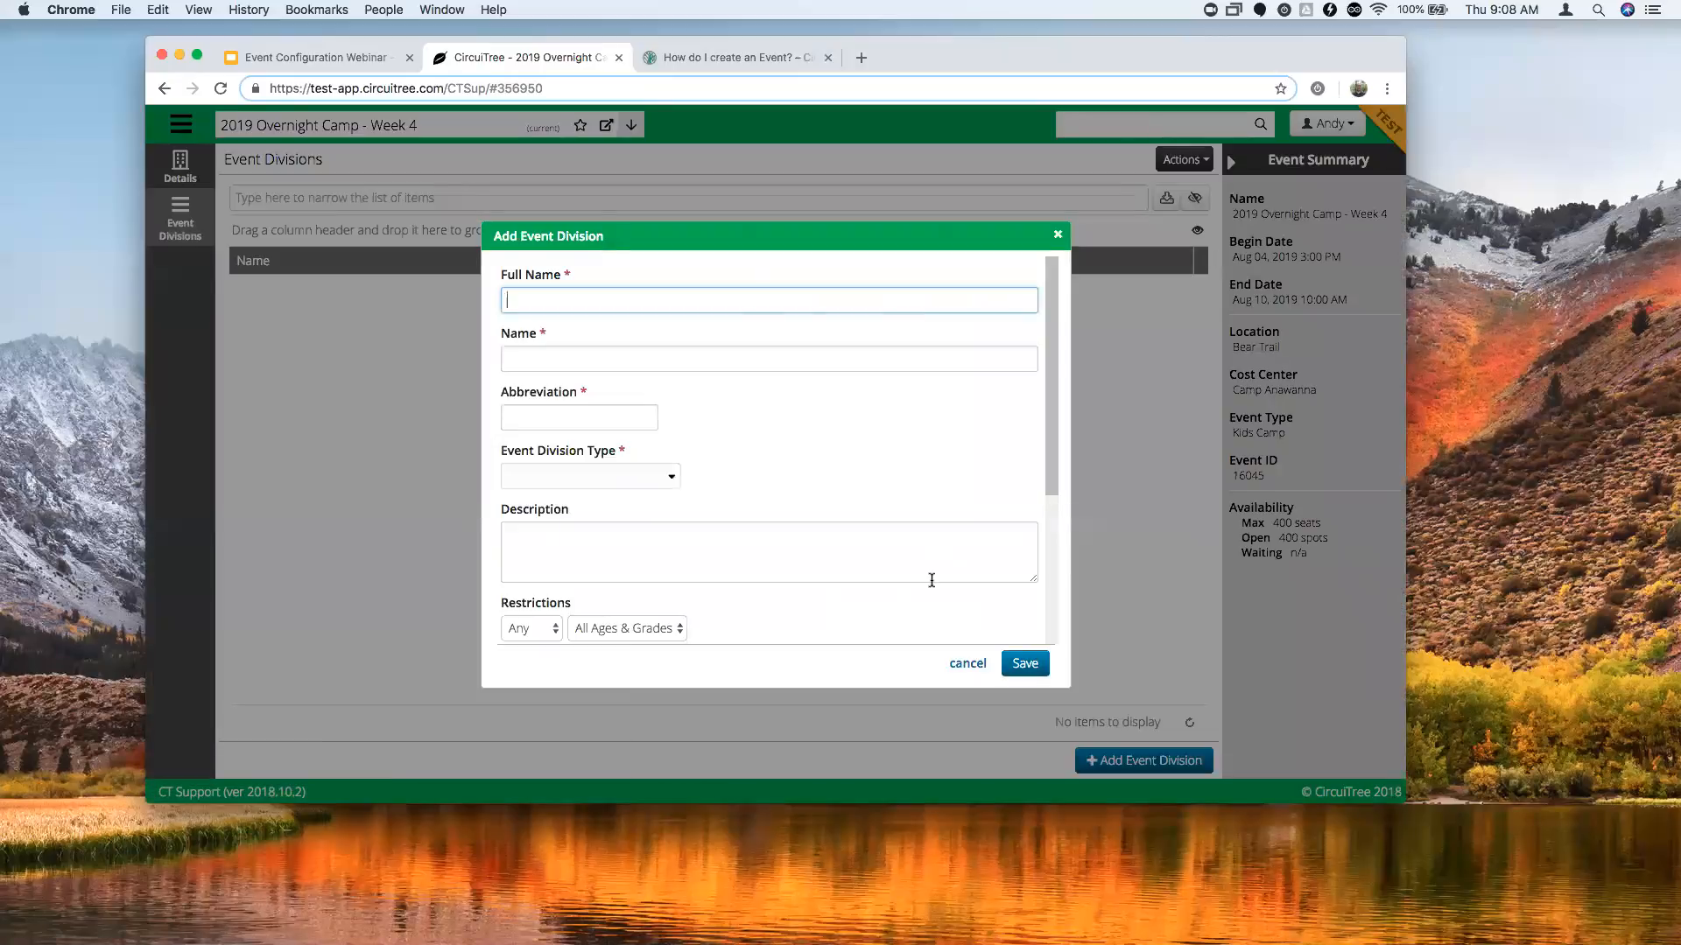
{"action": "type", "text": "Camper"}
Fill the division with full name Camper, name Campers, abbreviation C and type Campers.
{"action": "key", "text": "Tab"}
{"action": "type", "text": "Cam"}
{"action": "key", "text": "Tab"}
{"action": "type", "text": "C"}
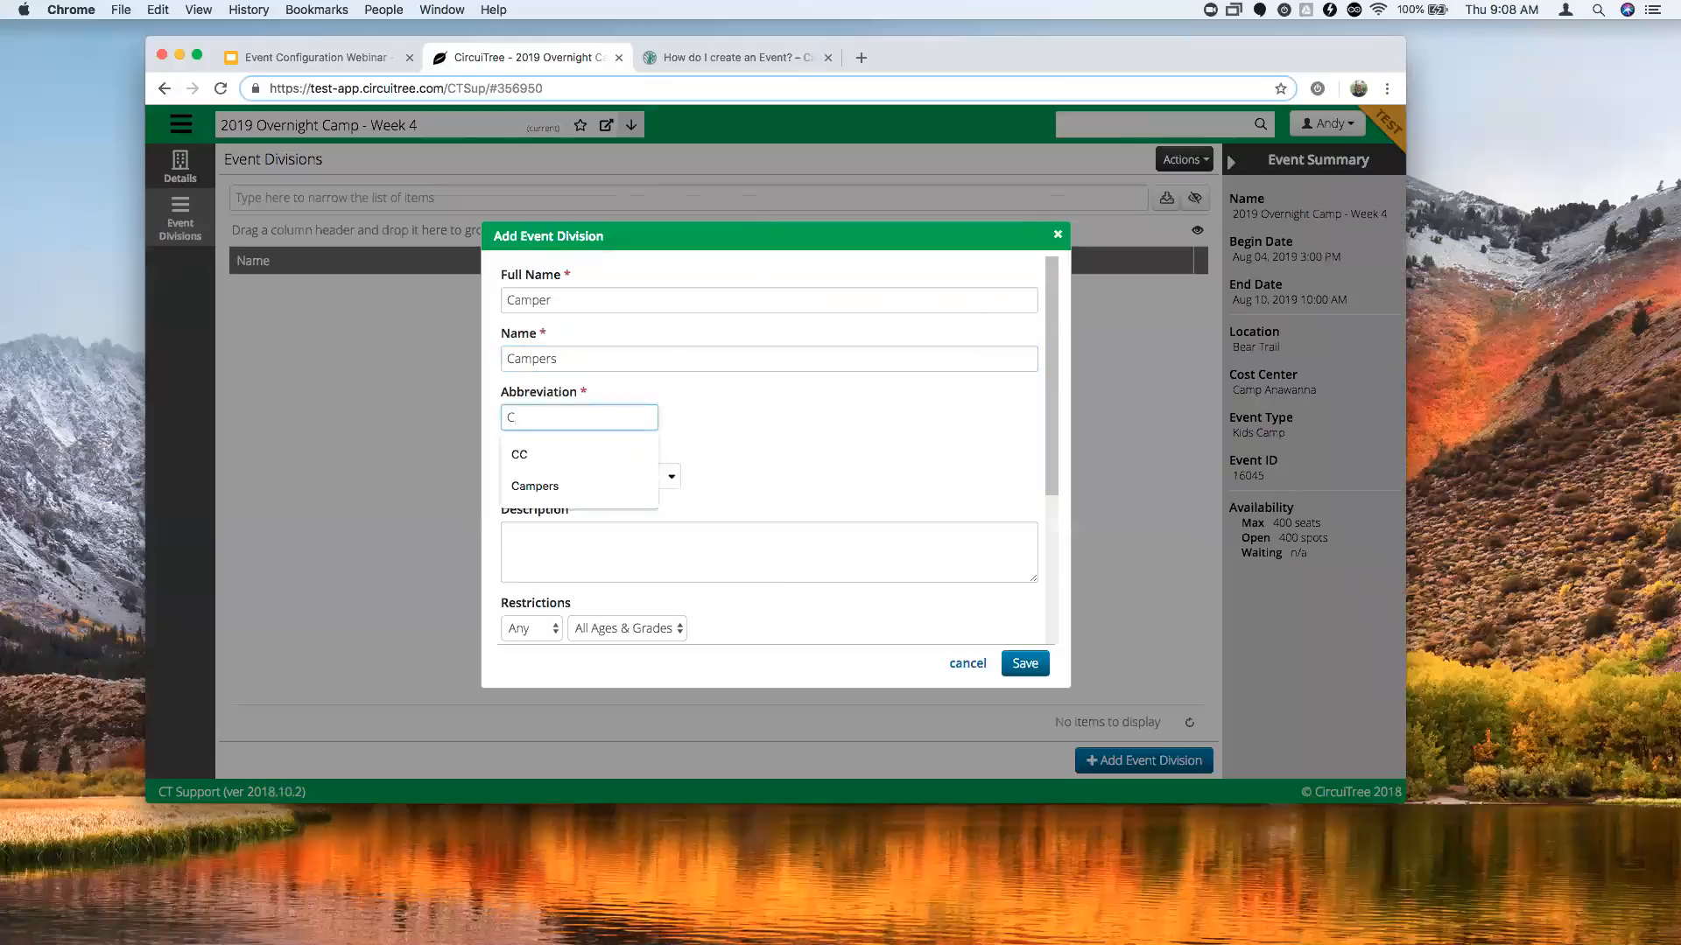
{"action": "left_click", "coordinate": [770, 413]}
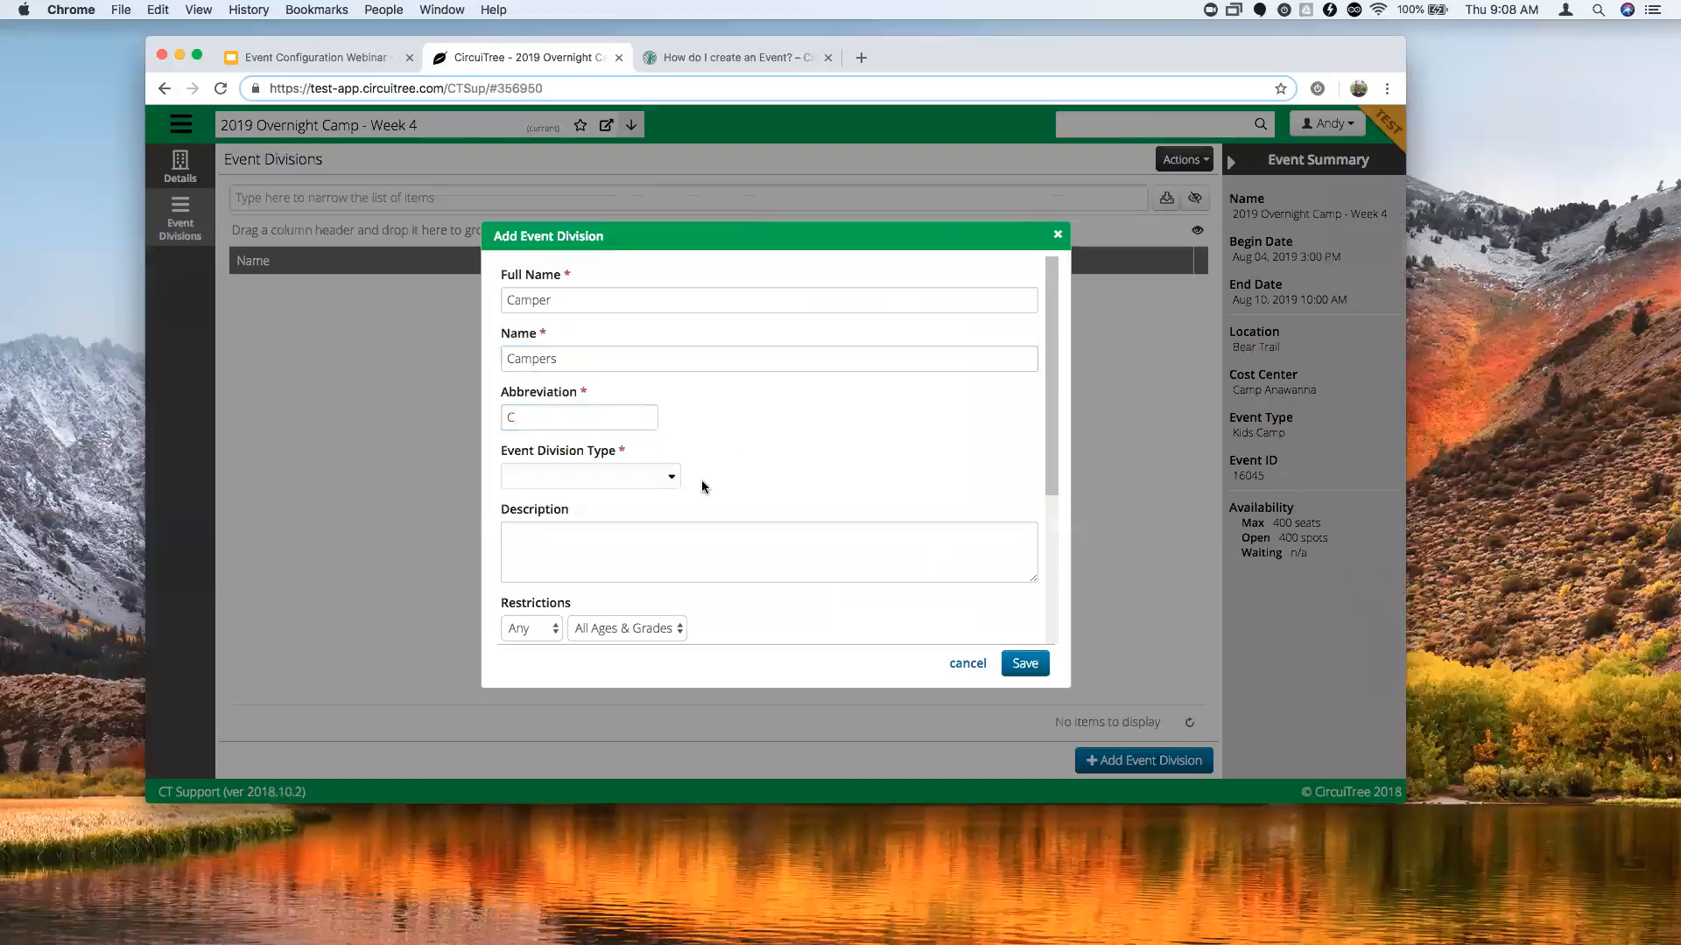
{"action": "left_click", "coordinate": [672, 477]}
{"action": "scroll", "coordinate": [722, 456], "scroll_direction": "down", "scroll_amount": 1}
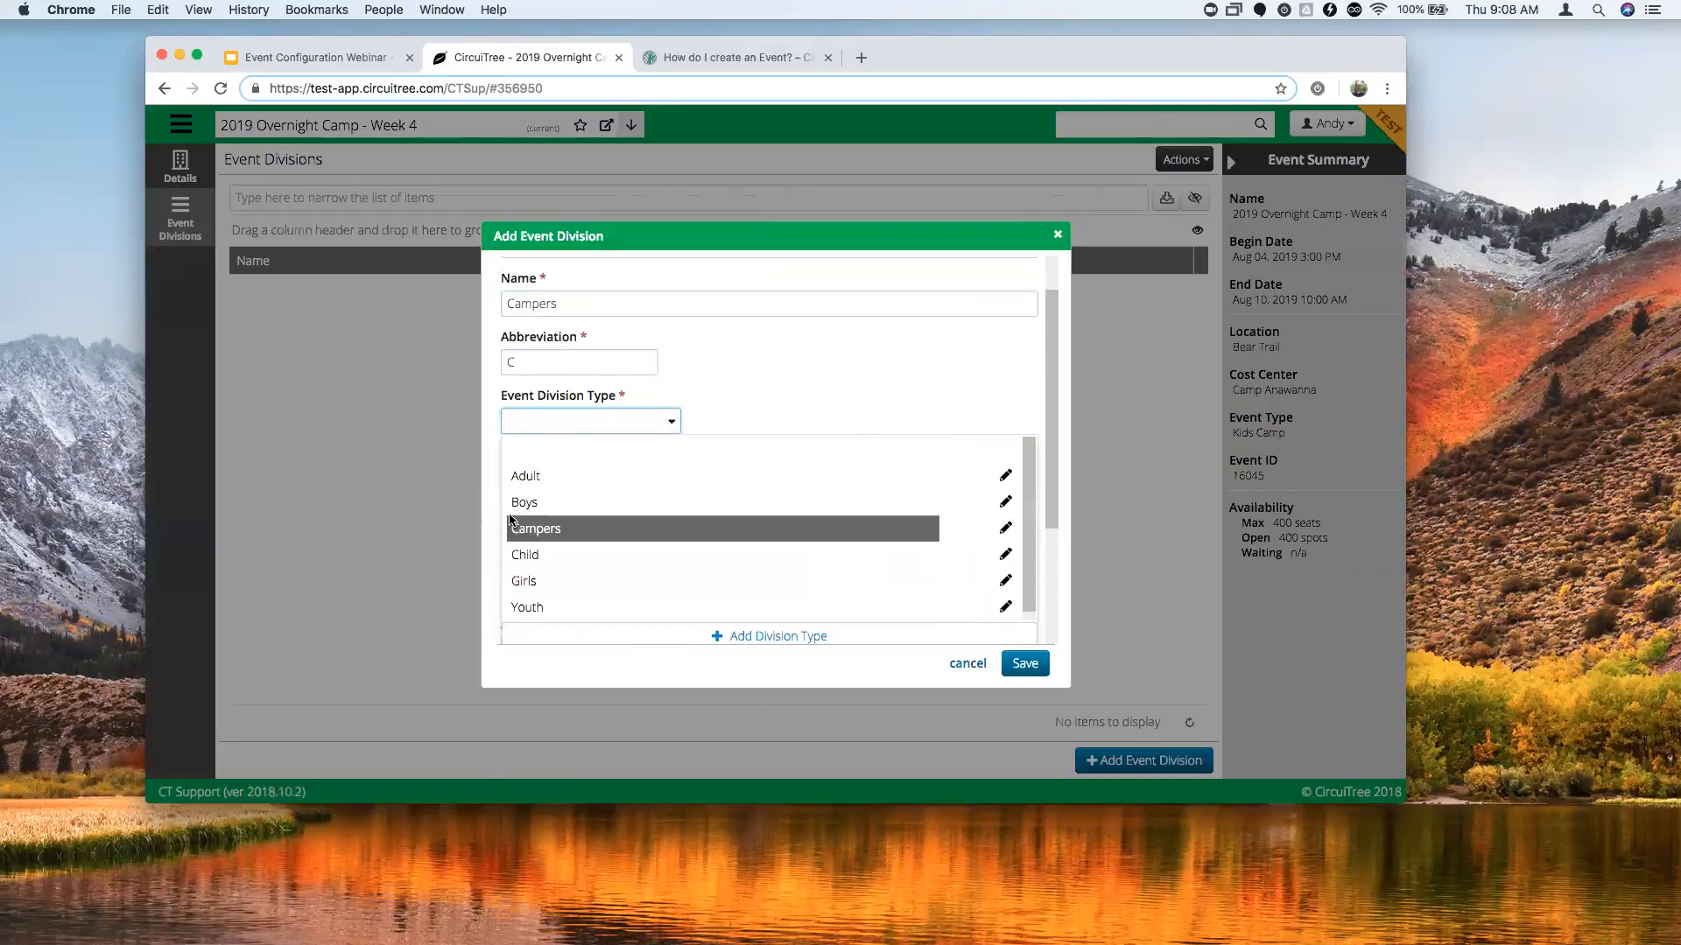
{"action": "left_click", "coordinate": [535, 531]}
{"action": "scroll", "coordinate": [738, 418], "scroll_direction": "down", "scroll_amount": 1}
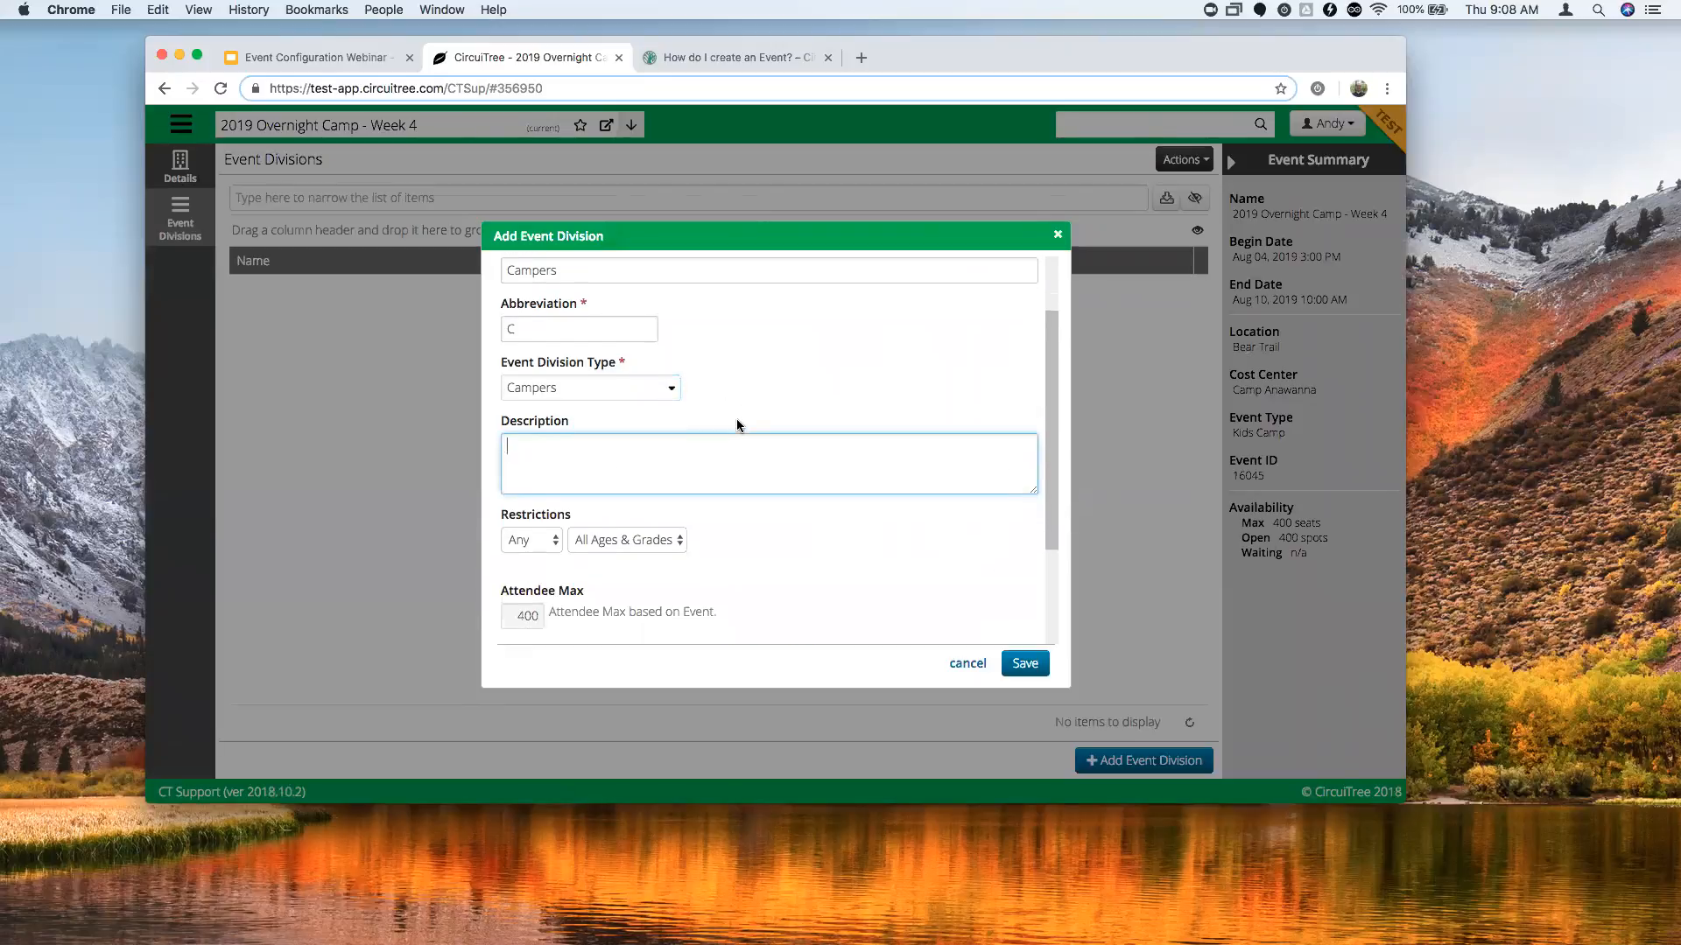
{"action": "scroll", "coordinate": [755, 466], "scroll_direction": "down", "scroll_amount": 1}
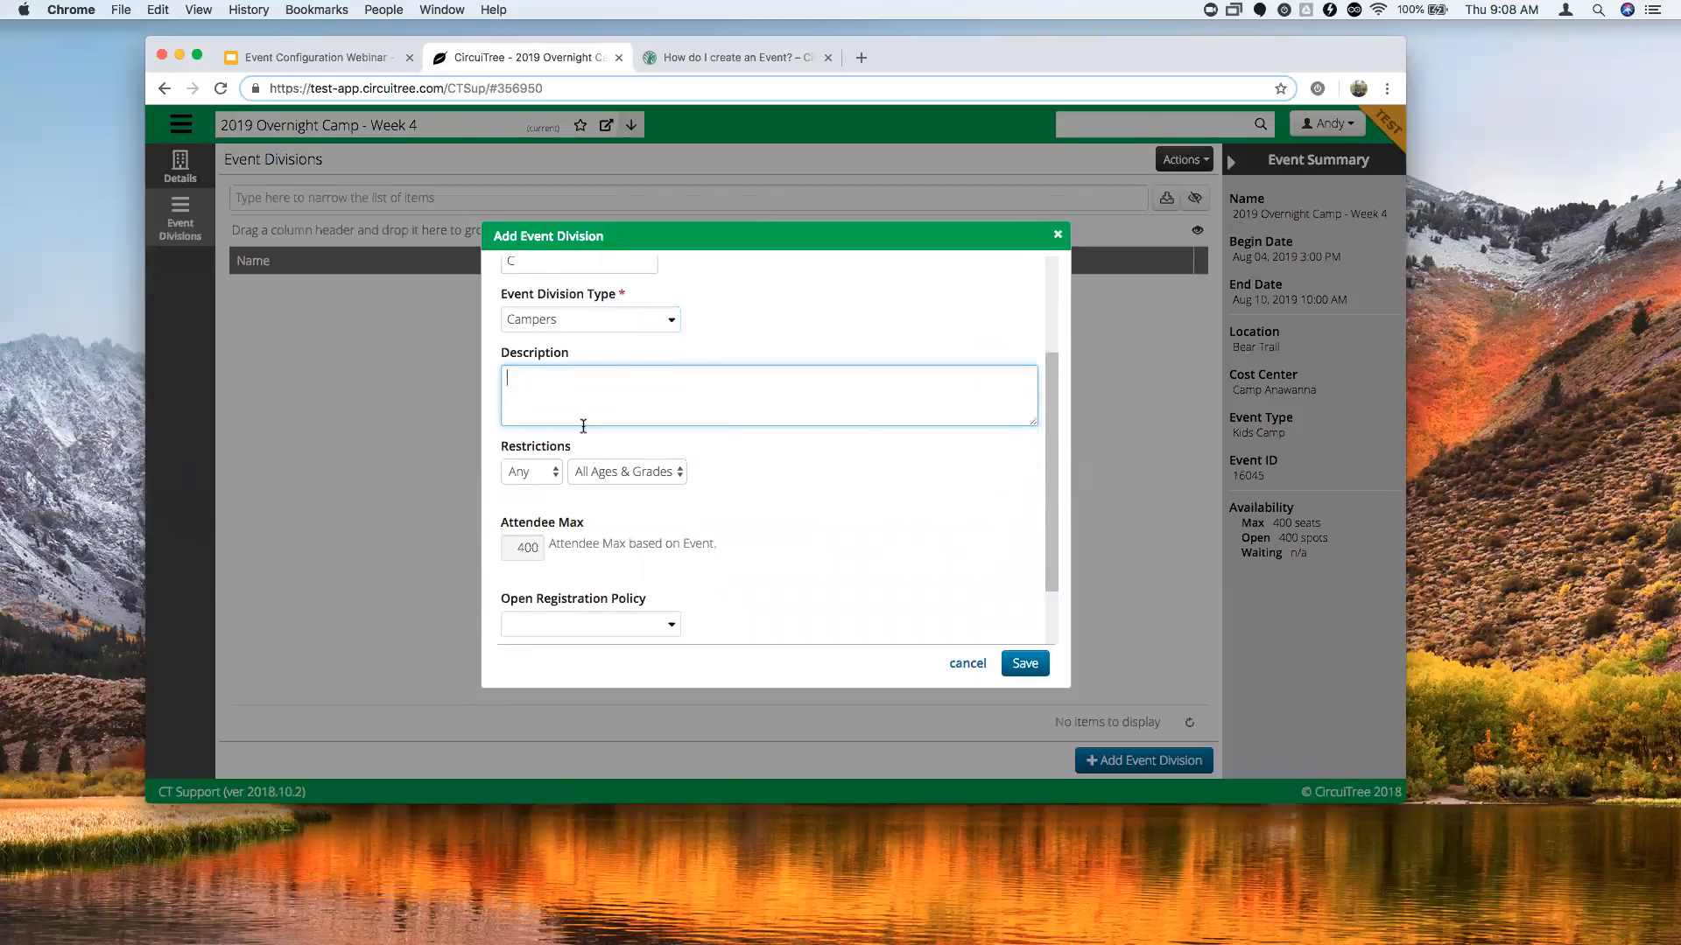
{"action": "left_click", "coordinate": [546, 476]}
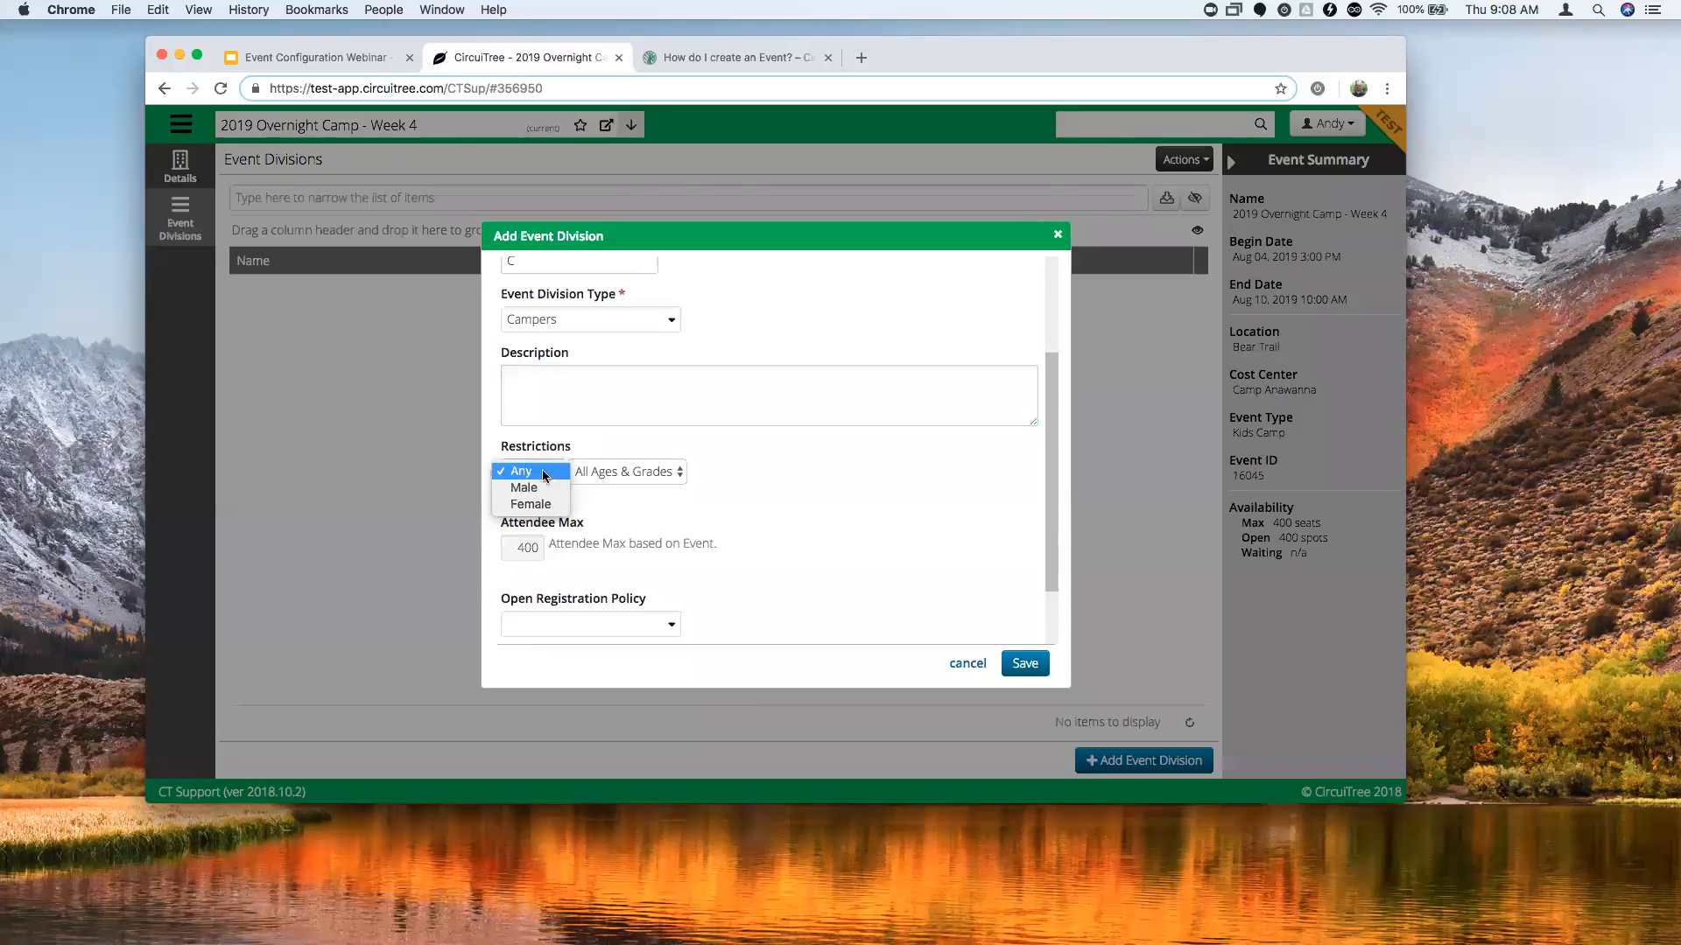
Leave the division's gender restriction at Any.
{"action": "left_click", "coordinate": [543, 484]}
{"action": "left_click", "coordinate": [544, 474]}
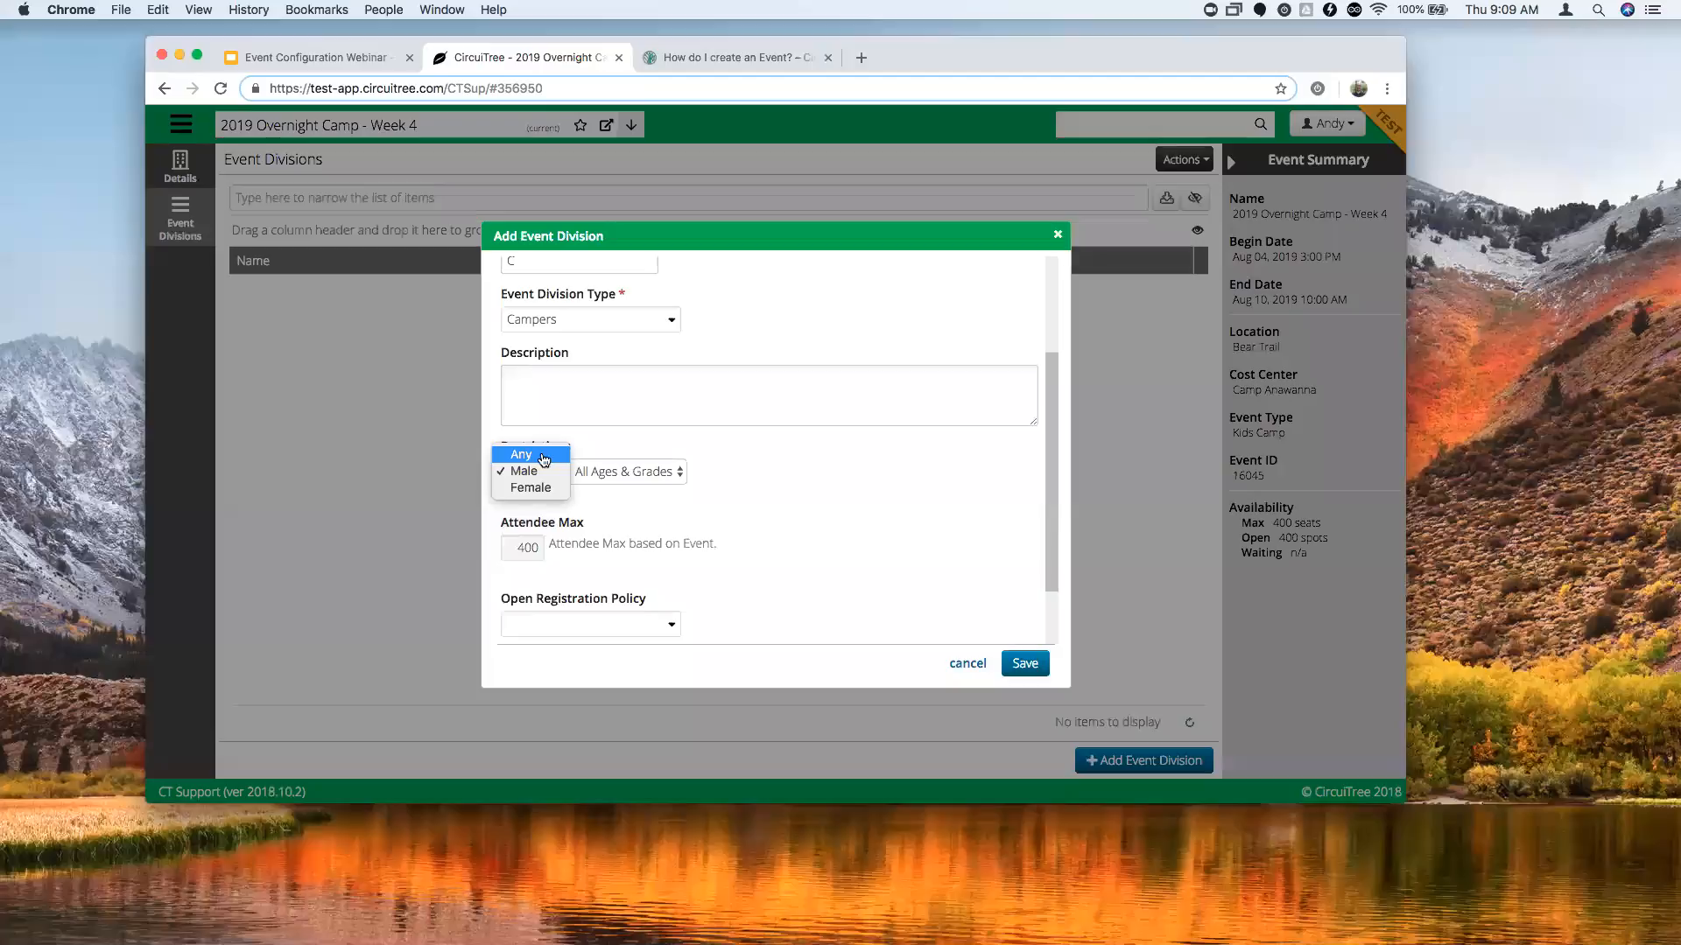
{"action": "left_click", "coordinate": [544, 460]}
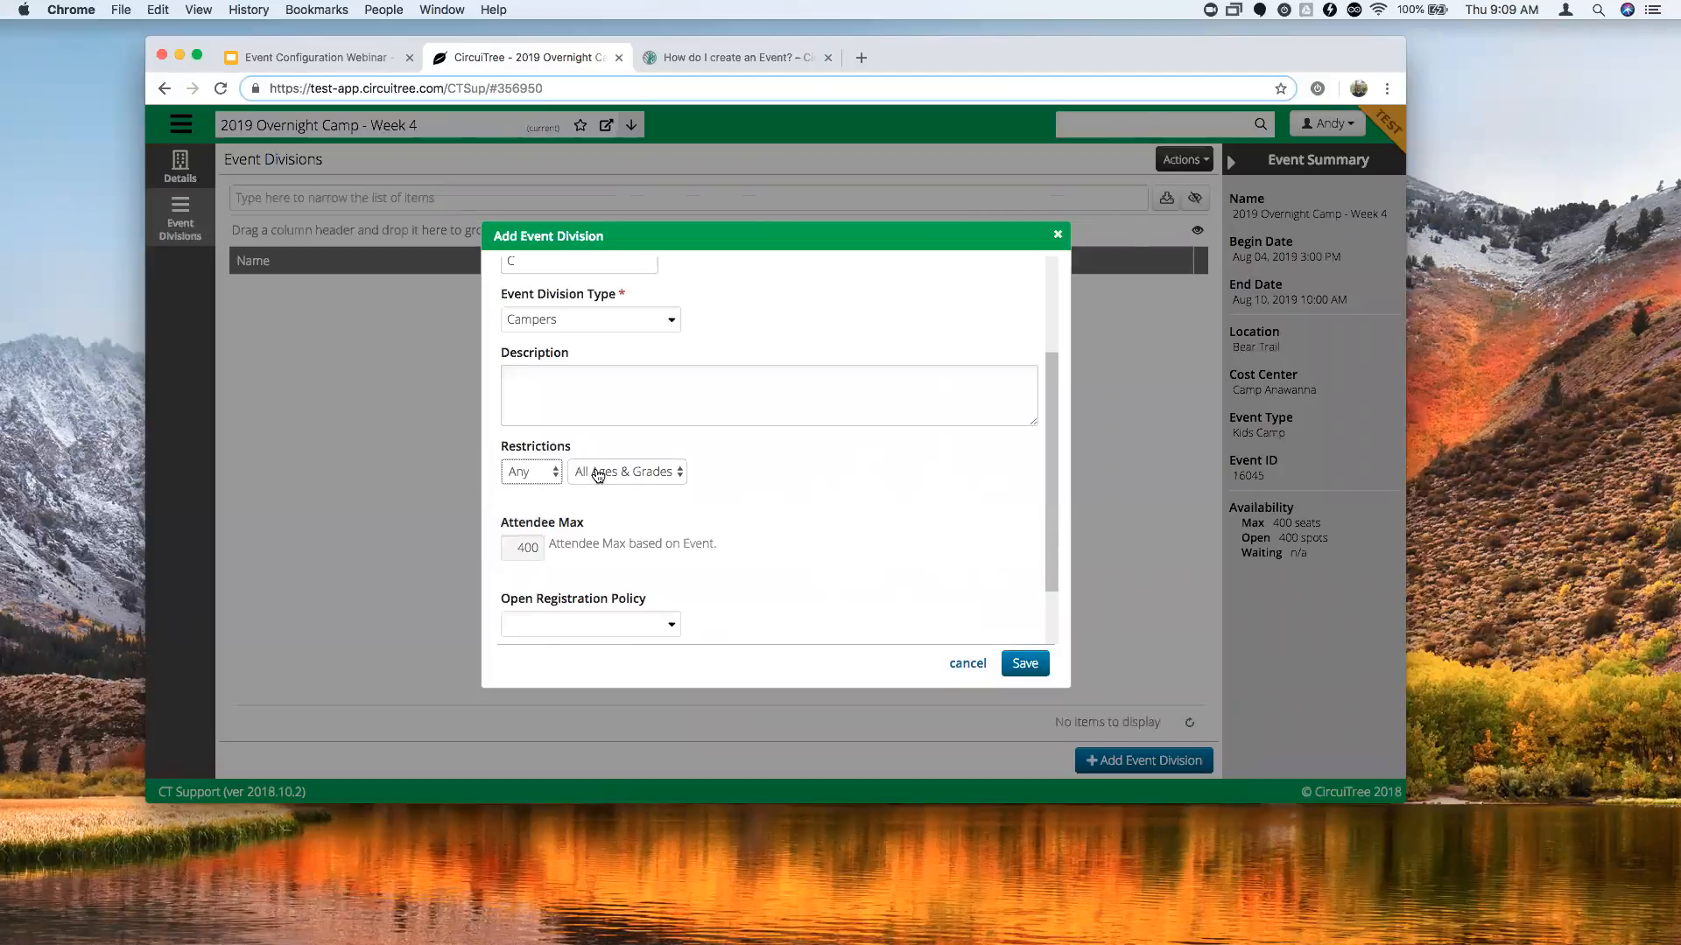
Restrict the division by Grade, between 6th and 8th.
{"action": "left_click", "coordinate": [602, 479]}
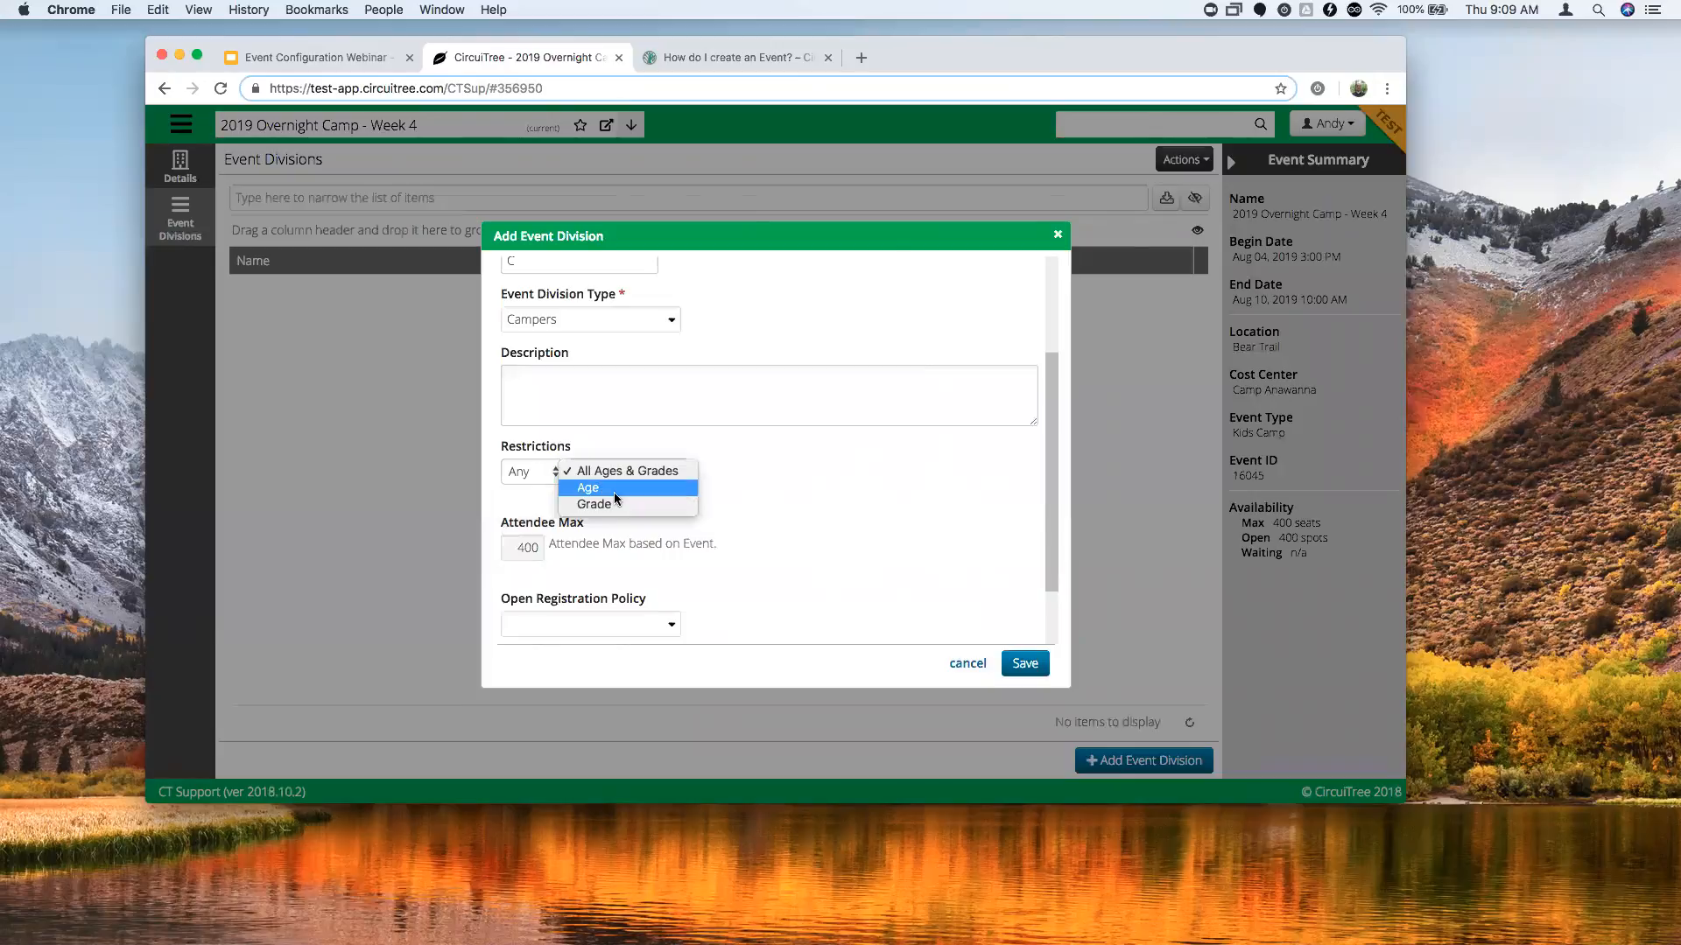
{"action": "left_click", "coordinate": [596, 487]}
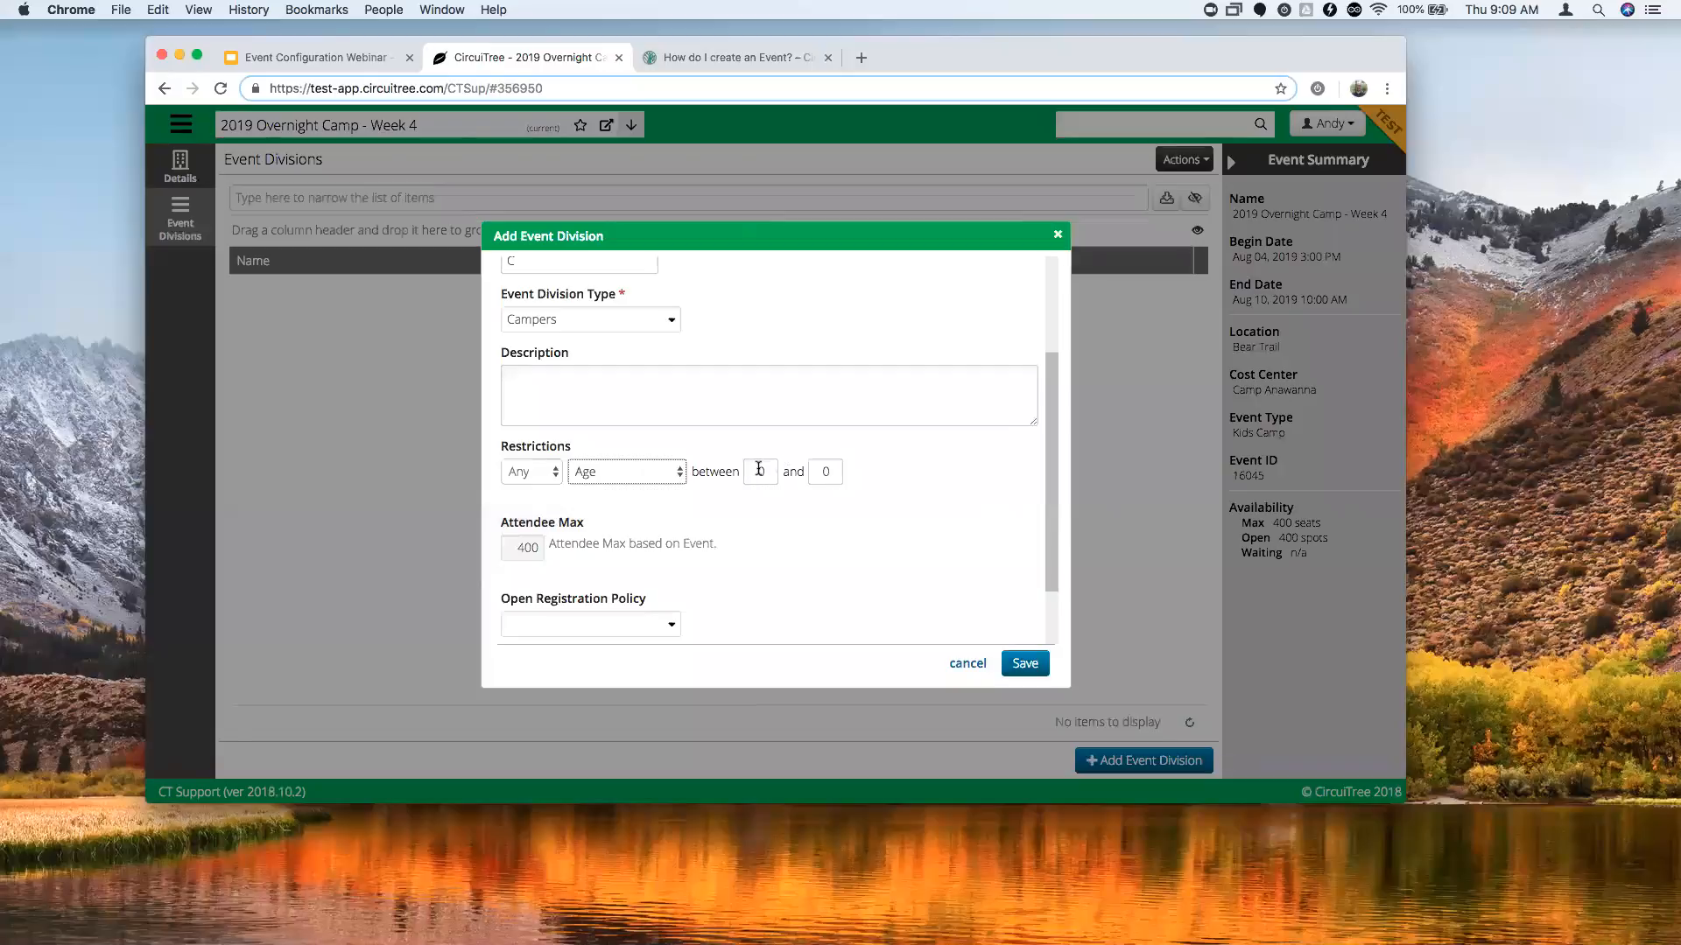
{"action": "left_click", "coordinate": [679, 474]}
{"action": "left_click", "coordinate": [623, 489]}
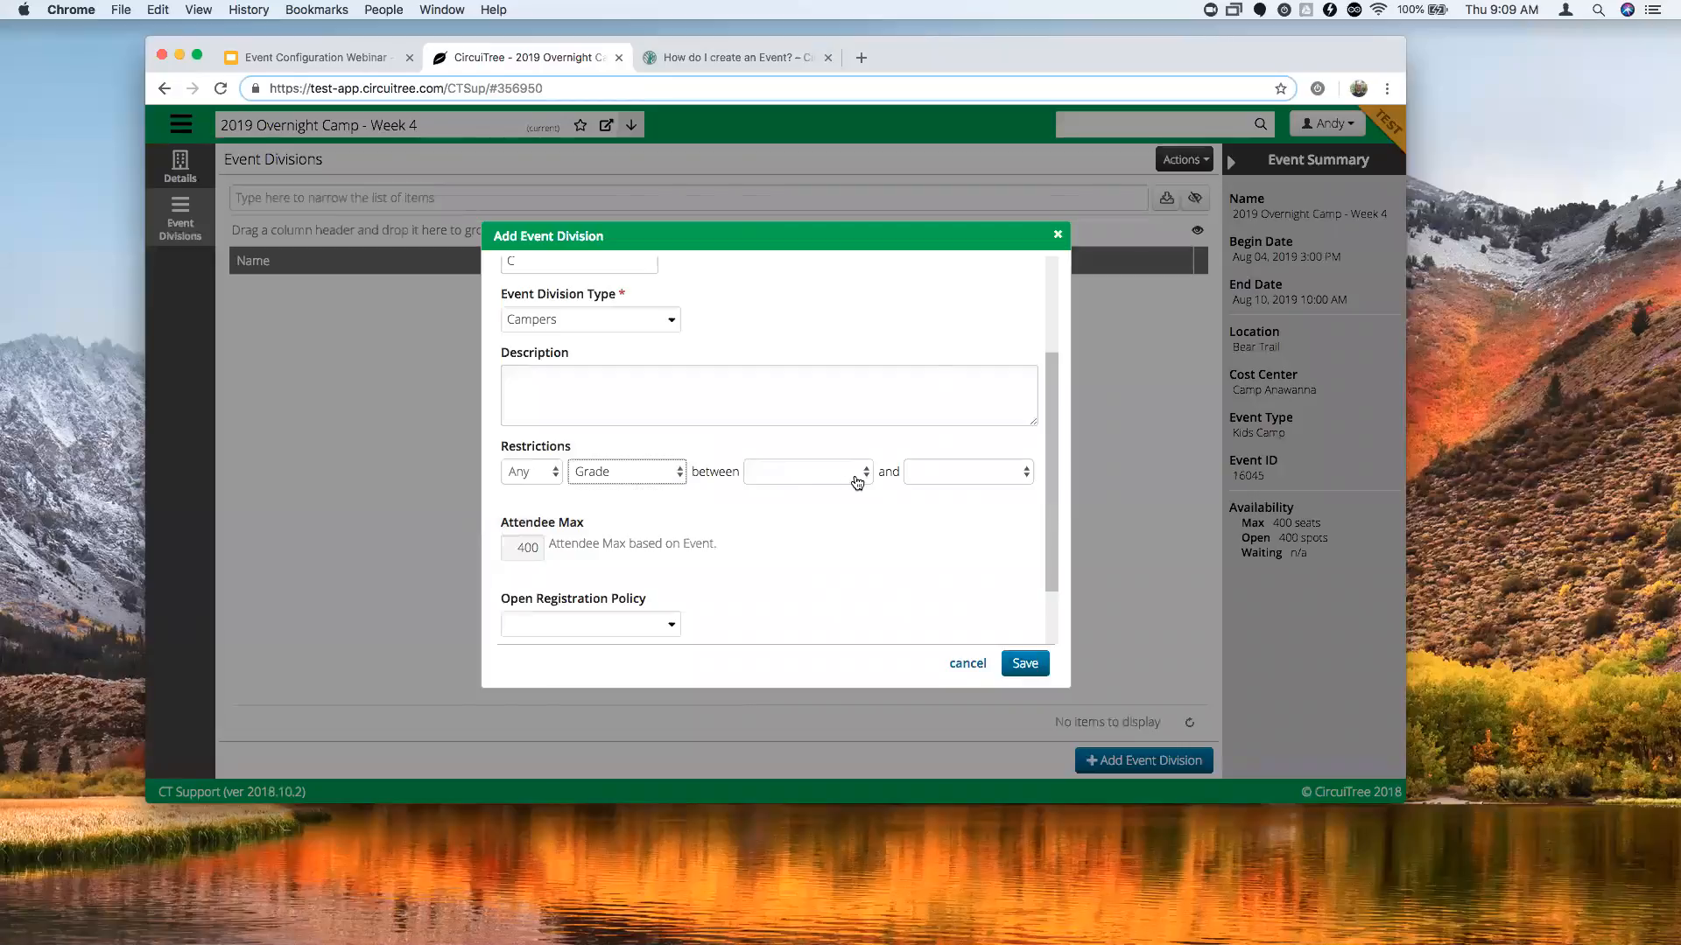
{"action": "left_click", "coordinate": [858, 473]}
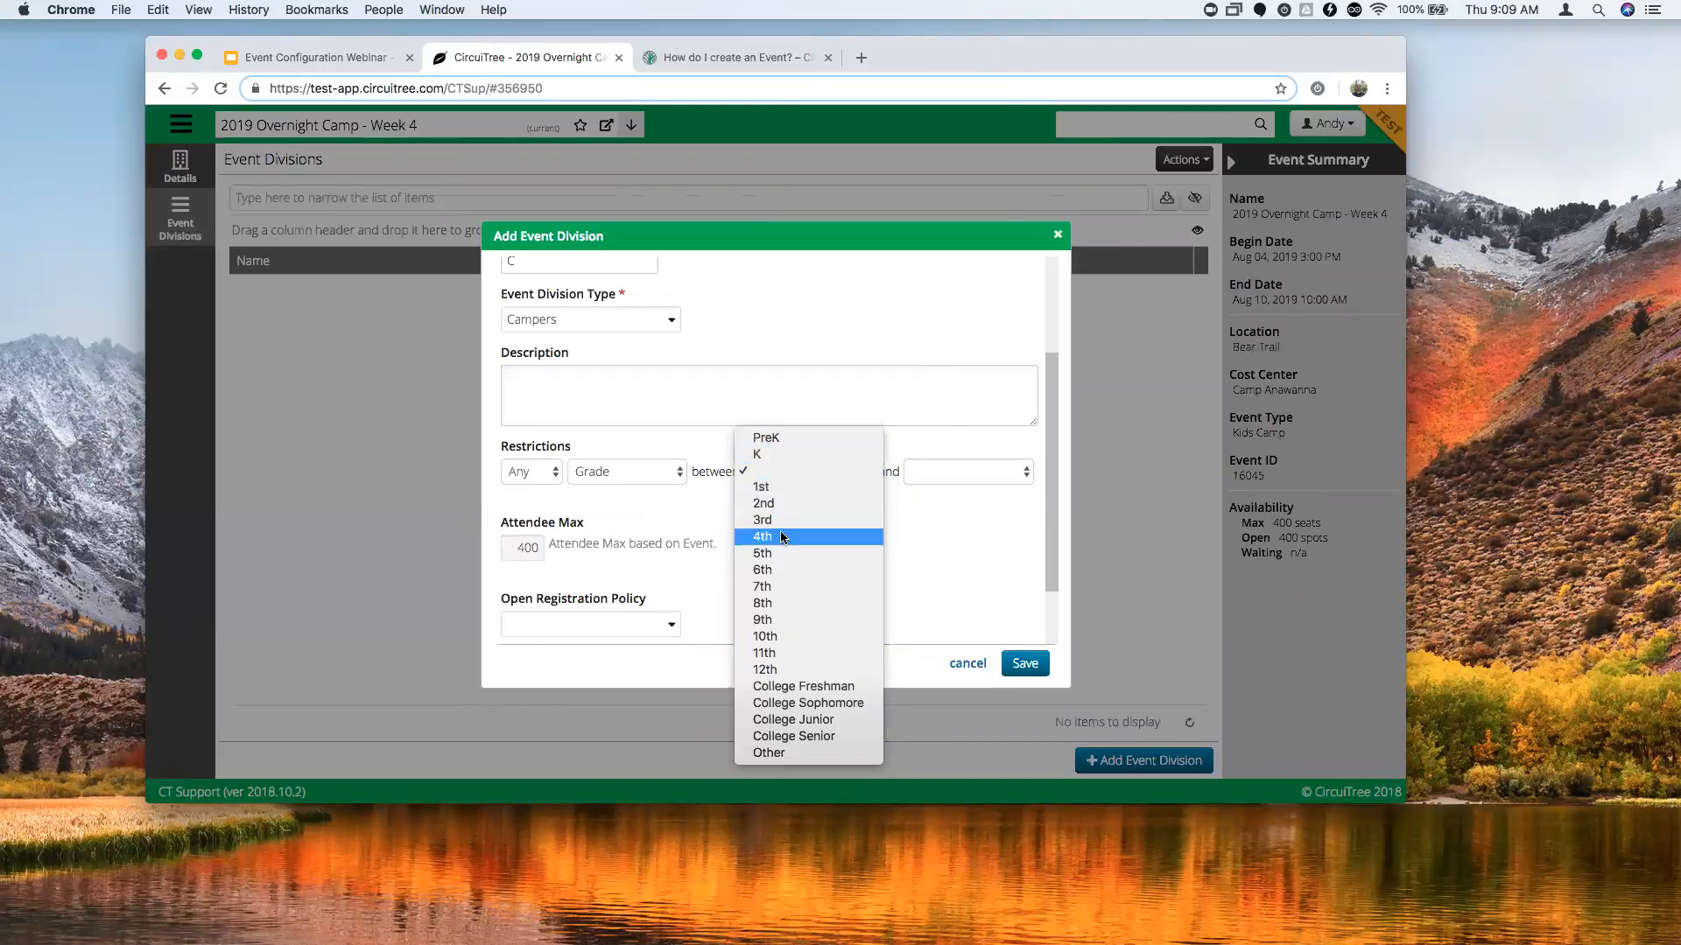
{"action": "left_click", "coordinate": [779, 570]}
{"action": "left_click", "coordinate": [976, 481]}
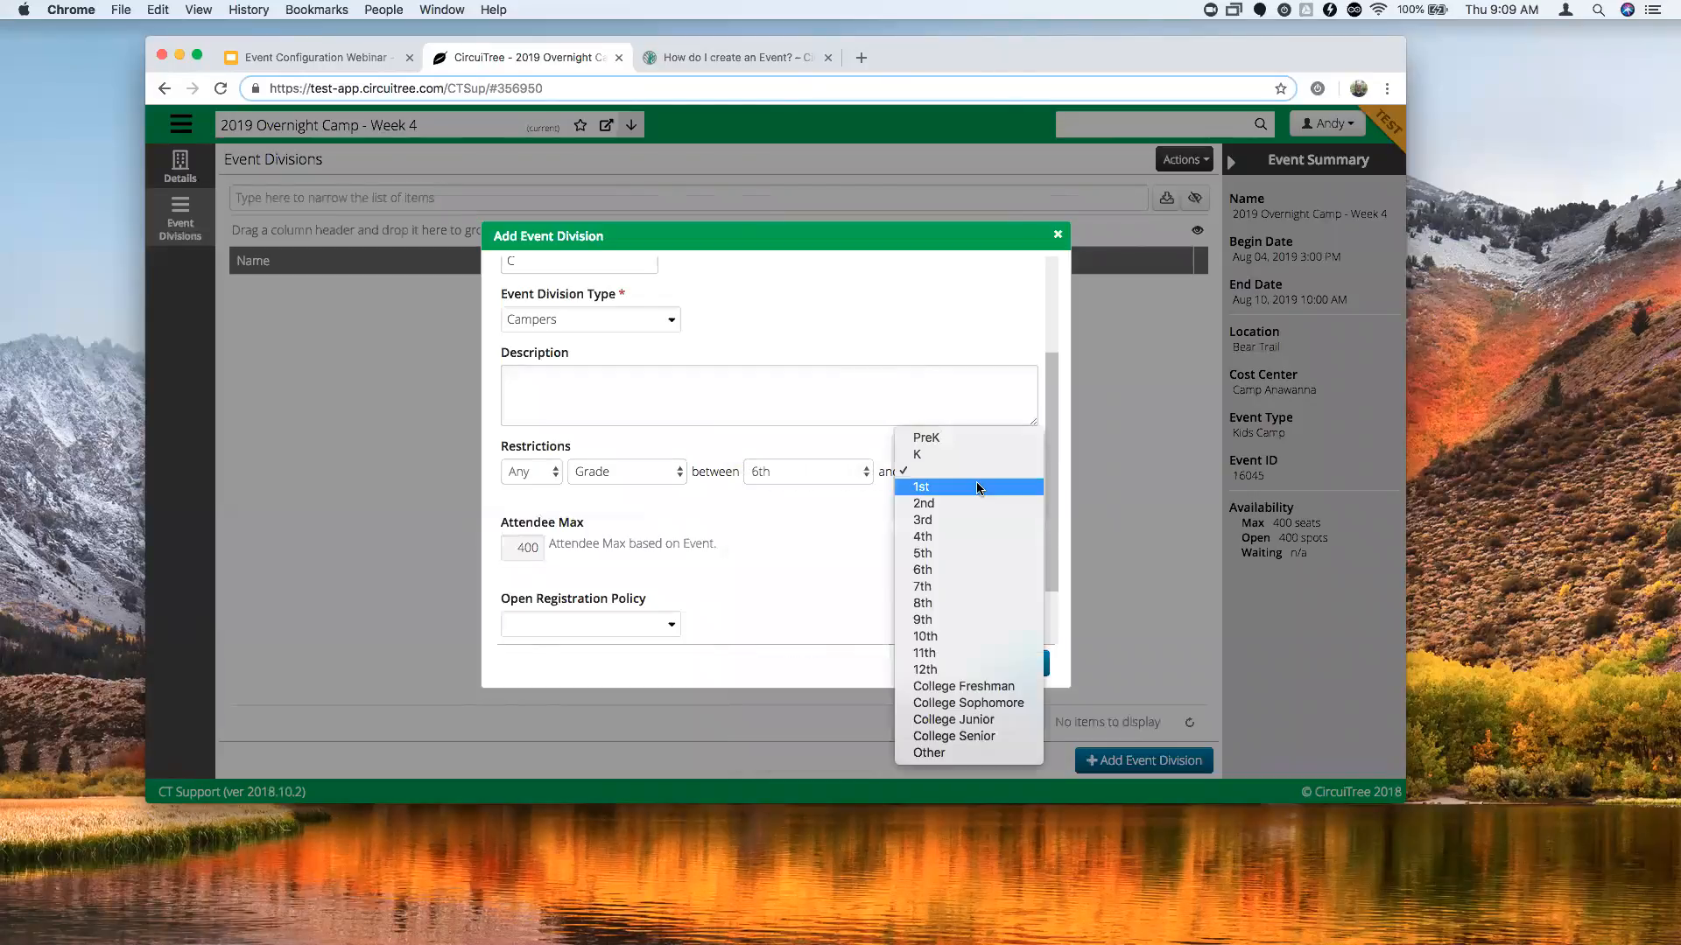
{"action": "left_click", "coordinate": [690, 637]}
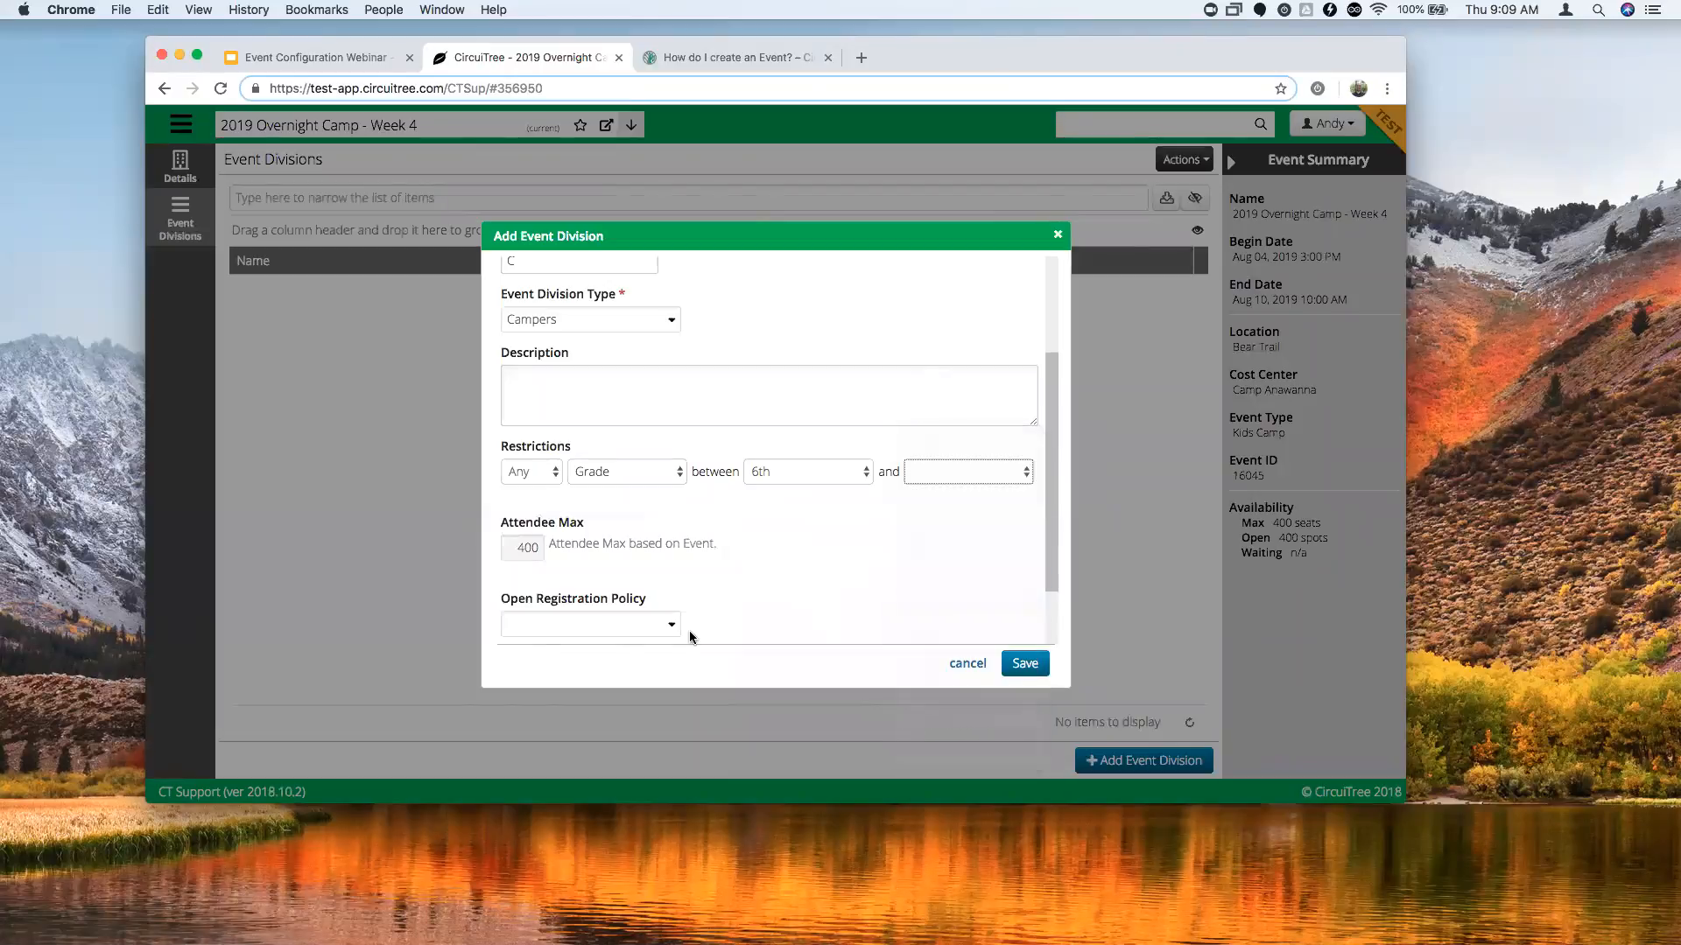
{"action": "scroll", "coordinate": [707, 555], "scroll_direction": "down", "scroll_amount": 1}
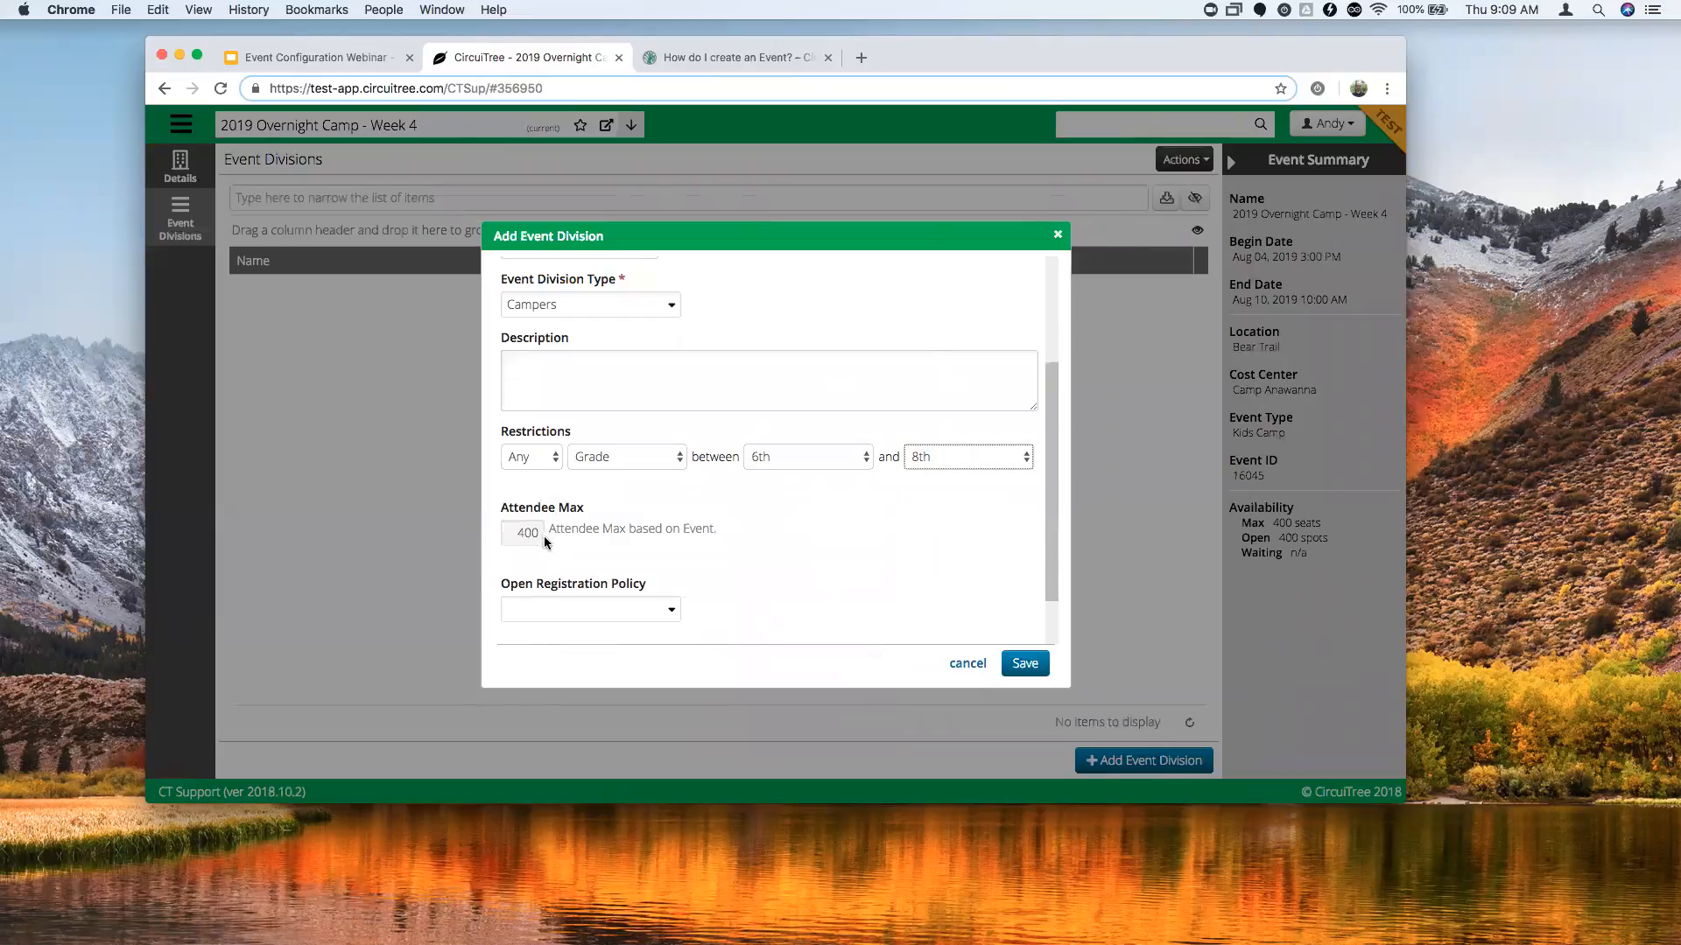
{"action": "scroll", "coordinate": [716, 521], "scroll_direction": "down", "scroll_amount": 1}
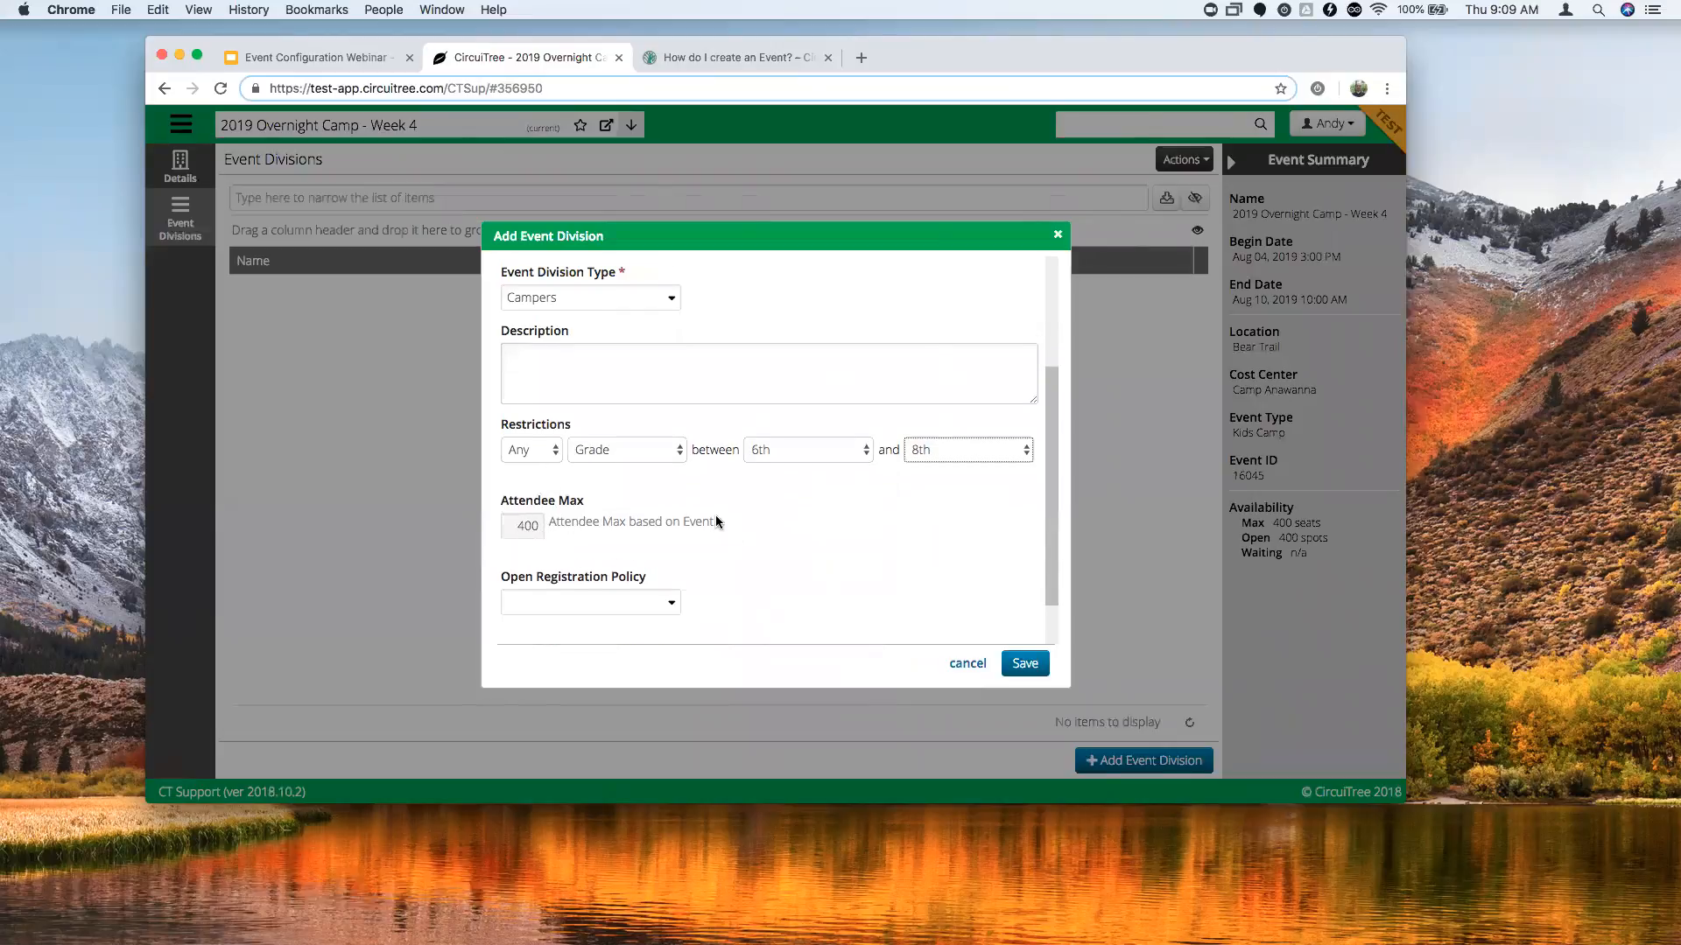
{"action": "scroll", "coordinate": [716, 522], "scroll_direction": "down", "scroll_amount": 3}
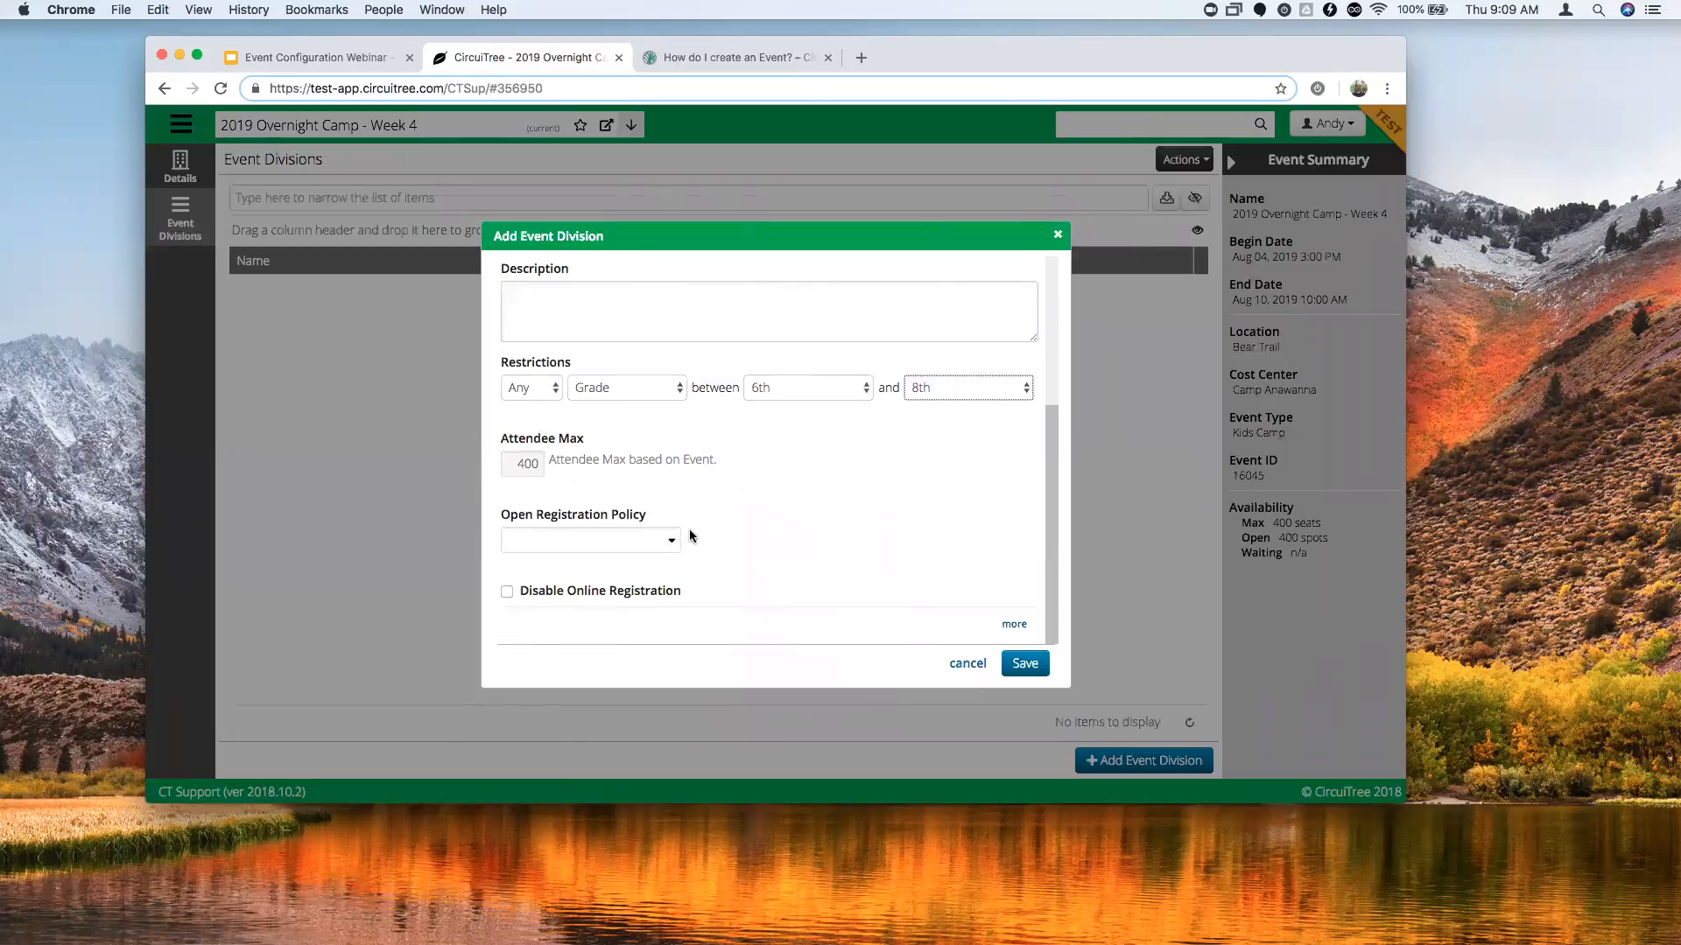
Show the Open Registration Policy choices: 2019 Policy 3 or a new policy.
{"action": "left_click", "coordinate": [673, 542]}
{"action": "left_click", "coordinate": [670, 541]}
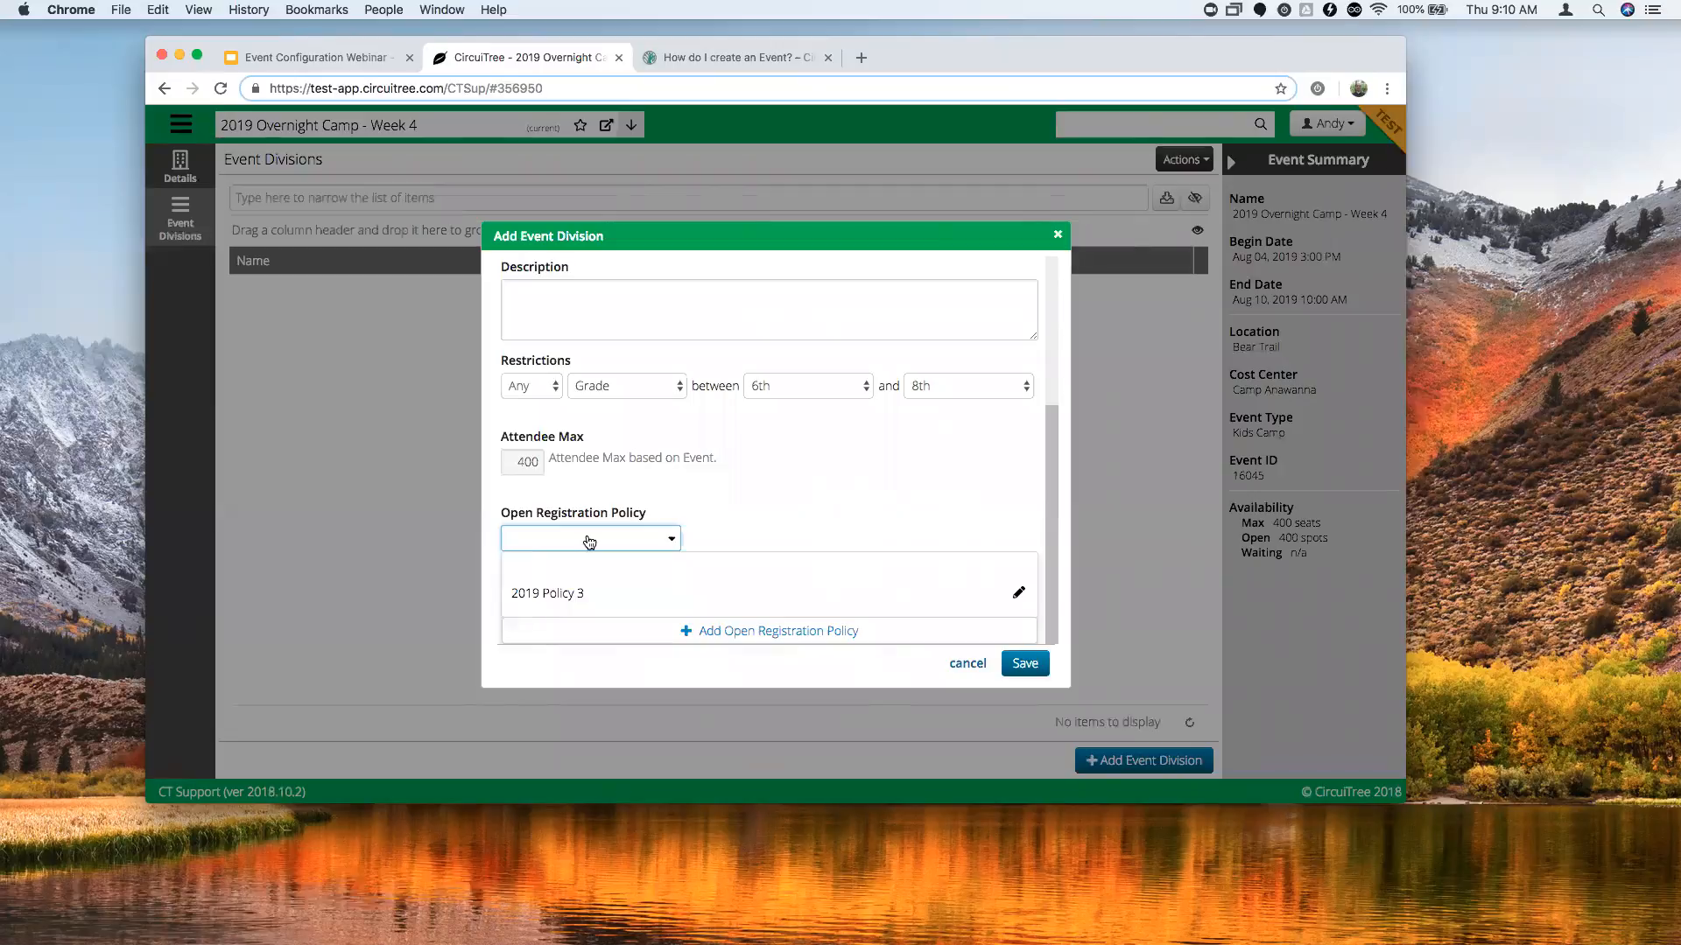
{"action": "left_click", "coordinate": [753, 498]}
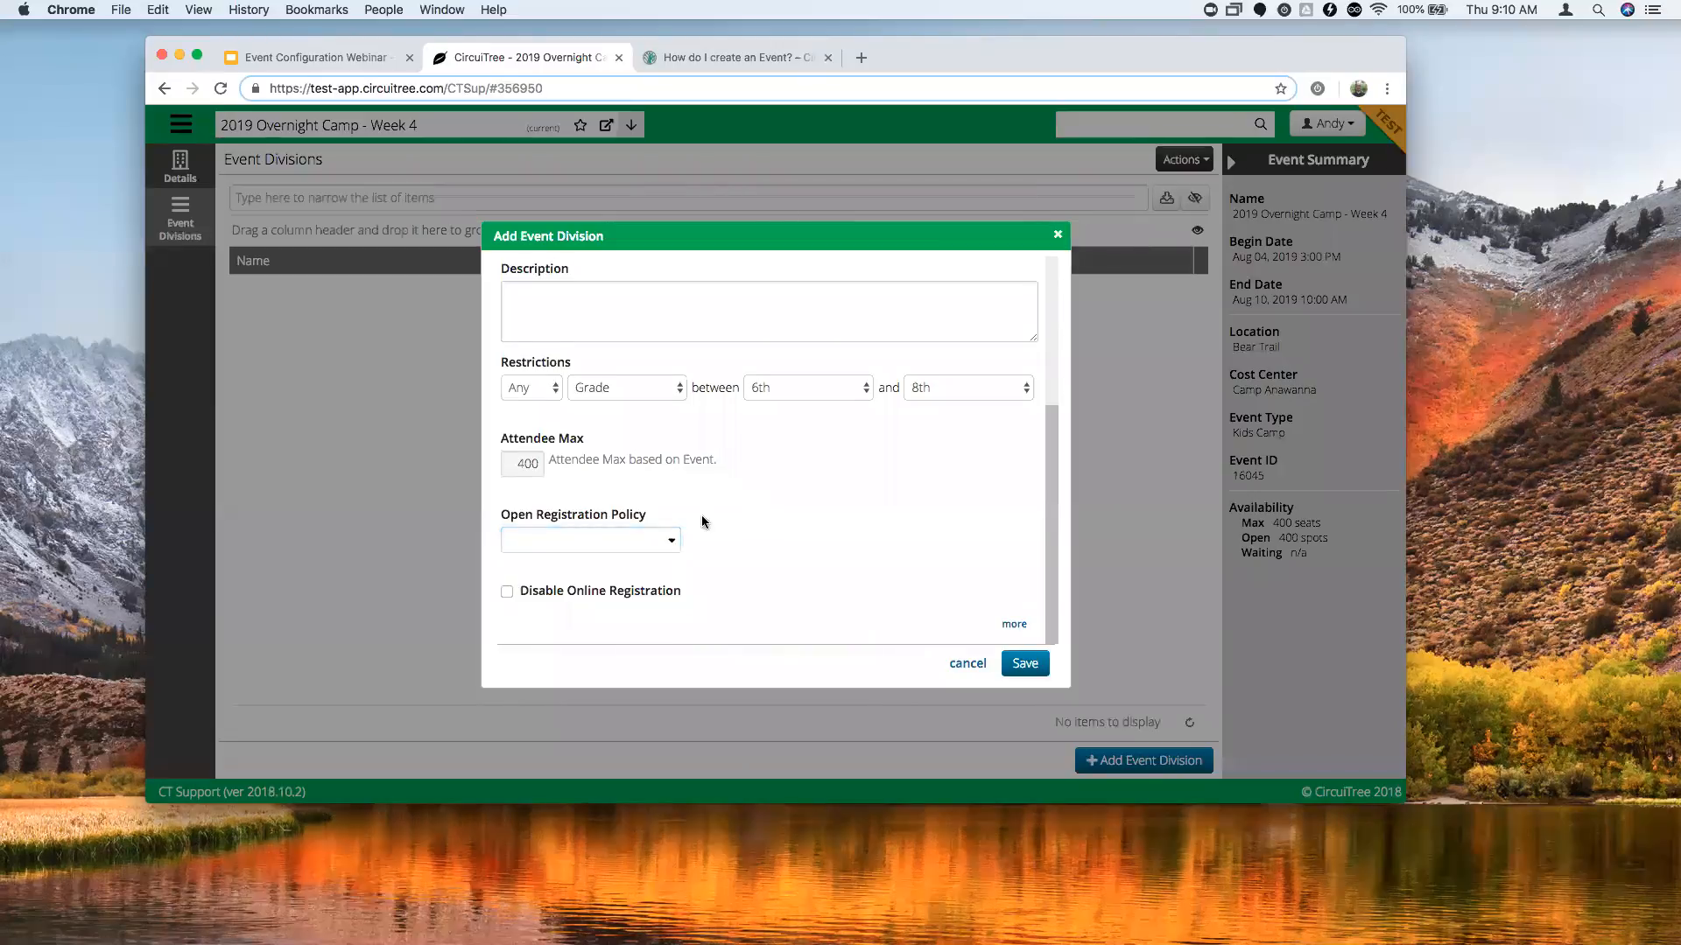
{"action": "left_click", "coordinate": [678, 540]}
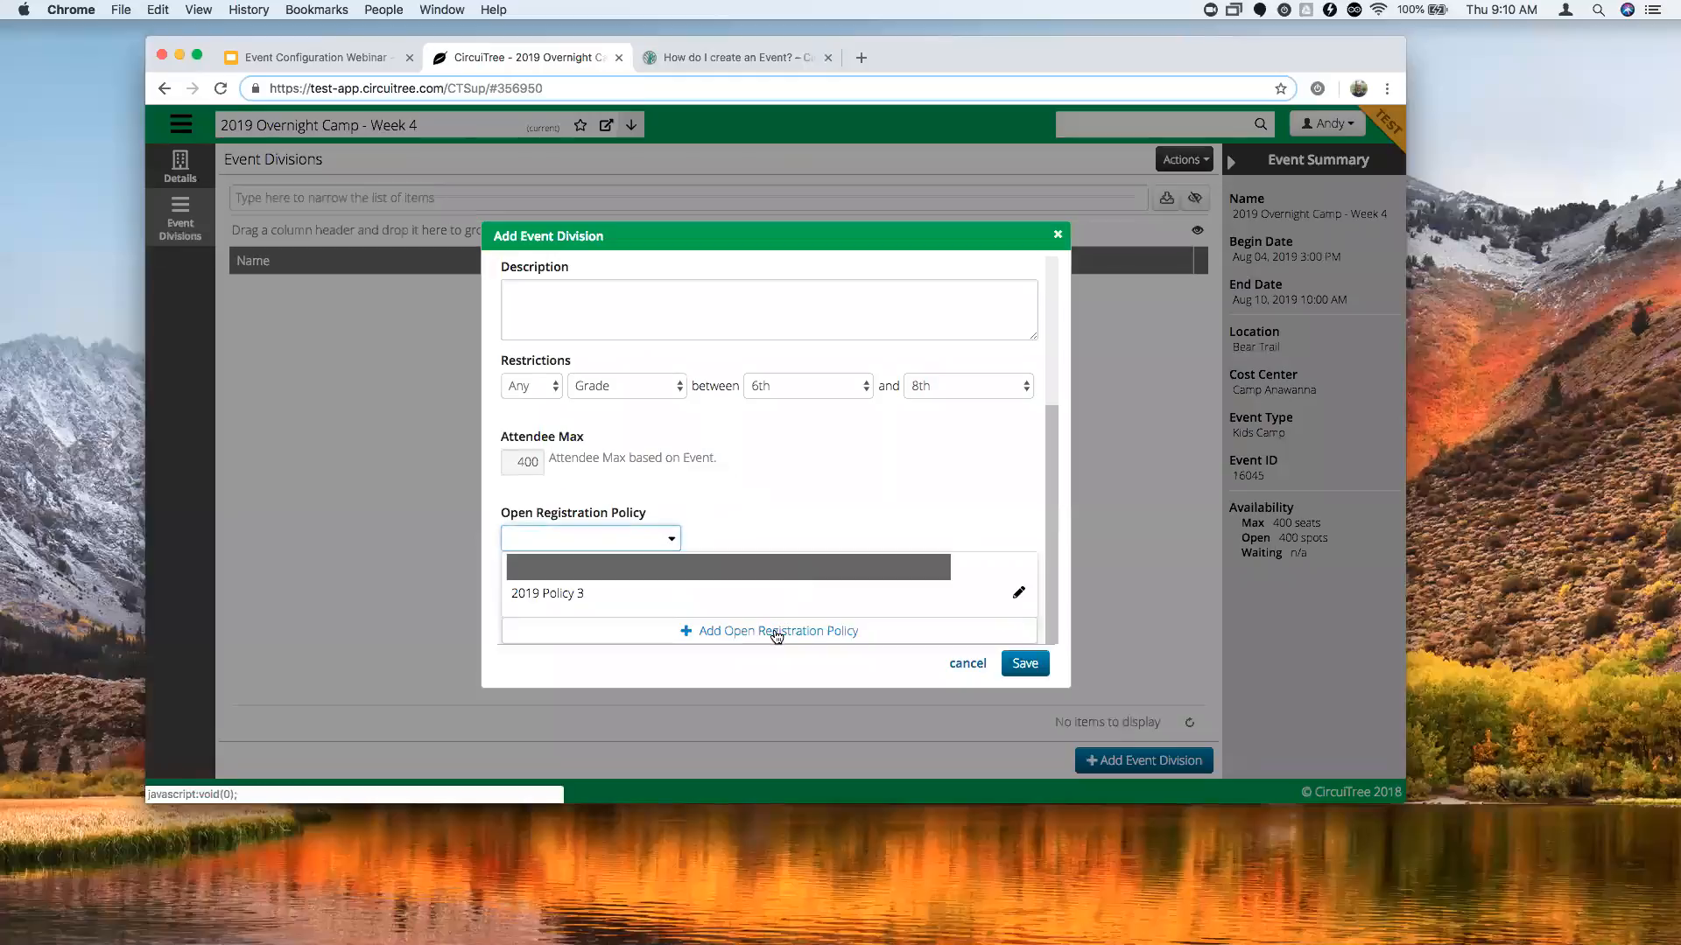
Start a new open registration policy named Summer Camp.
{"action": "left_click", "coordinate": [735, 634]}
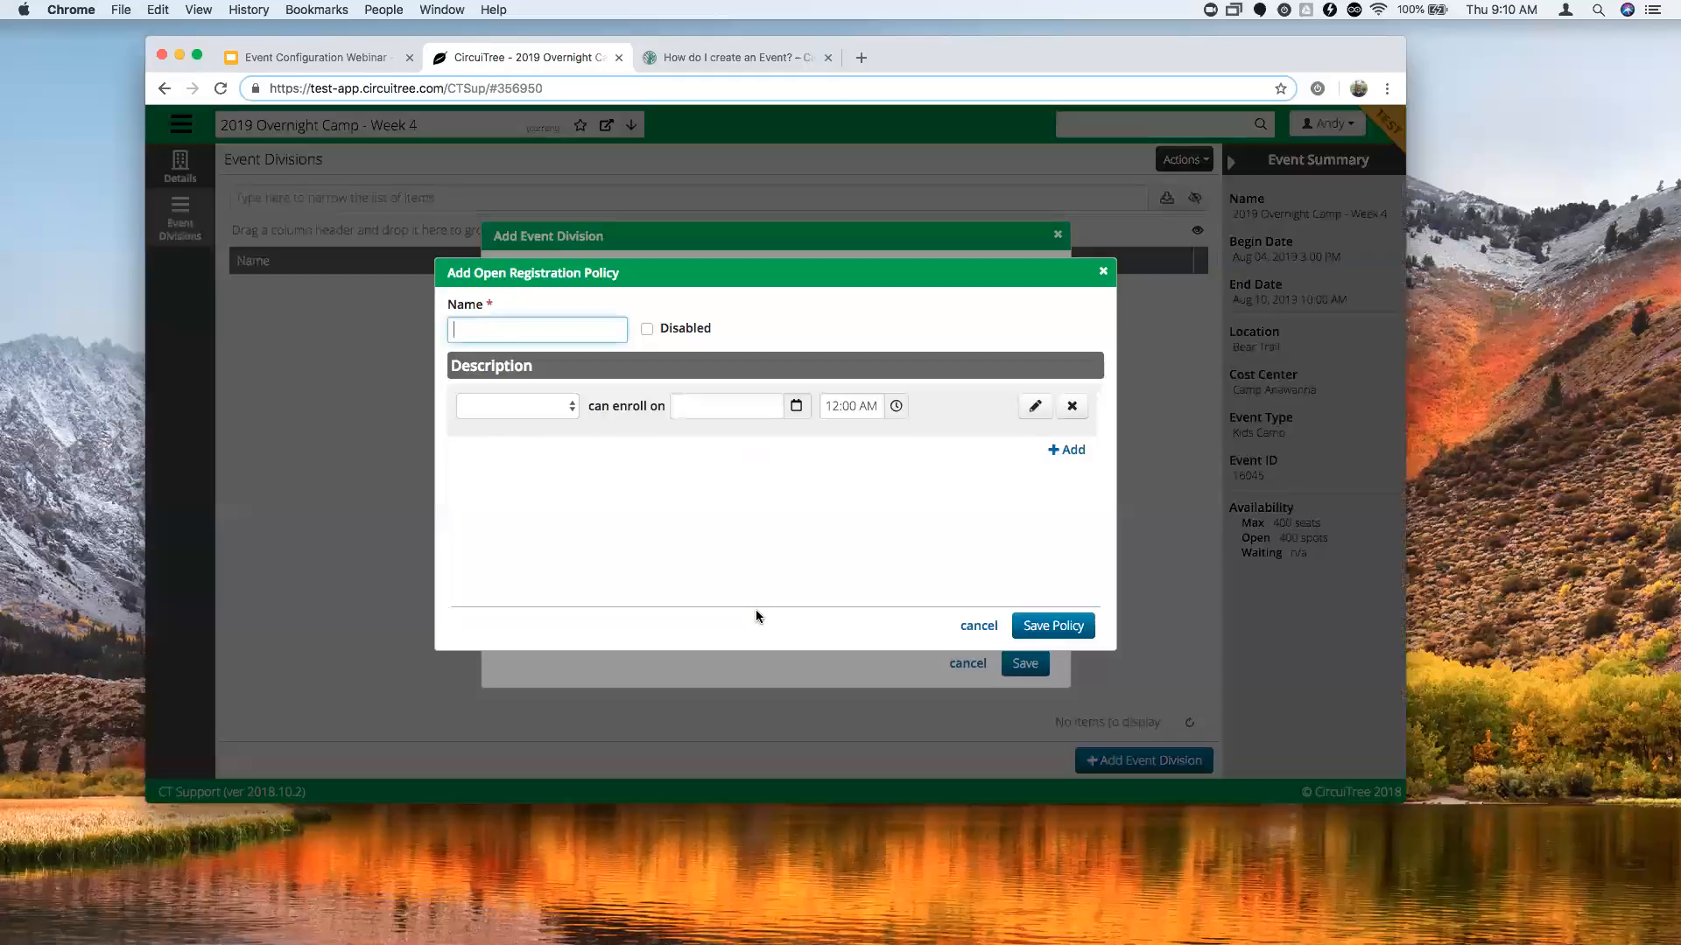
{"action": "type", "text": "Summer Camp"}
{"action": "left_click", "coordinate": [787, 345]}
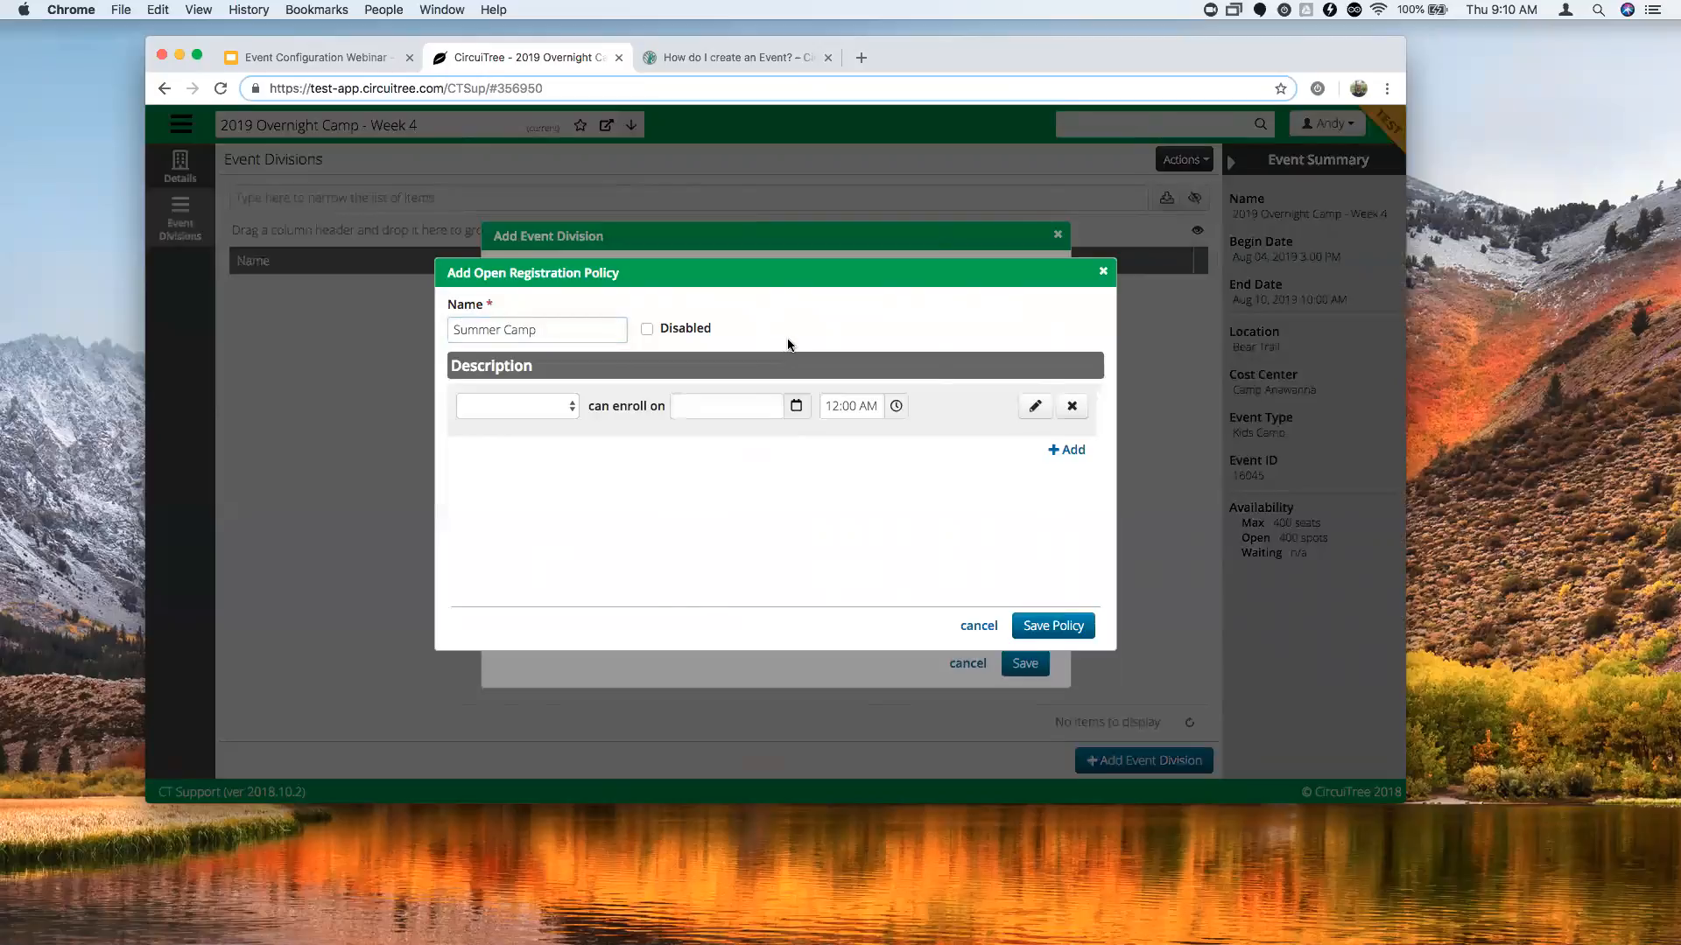
Add a first rule letting Everybody enroll from 11/01/2018 at 10:00 AM.
{"action": "left_click", "coordinate": [529, 408]}
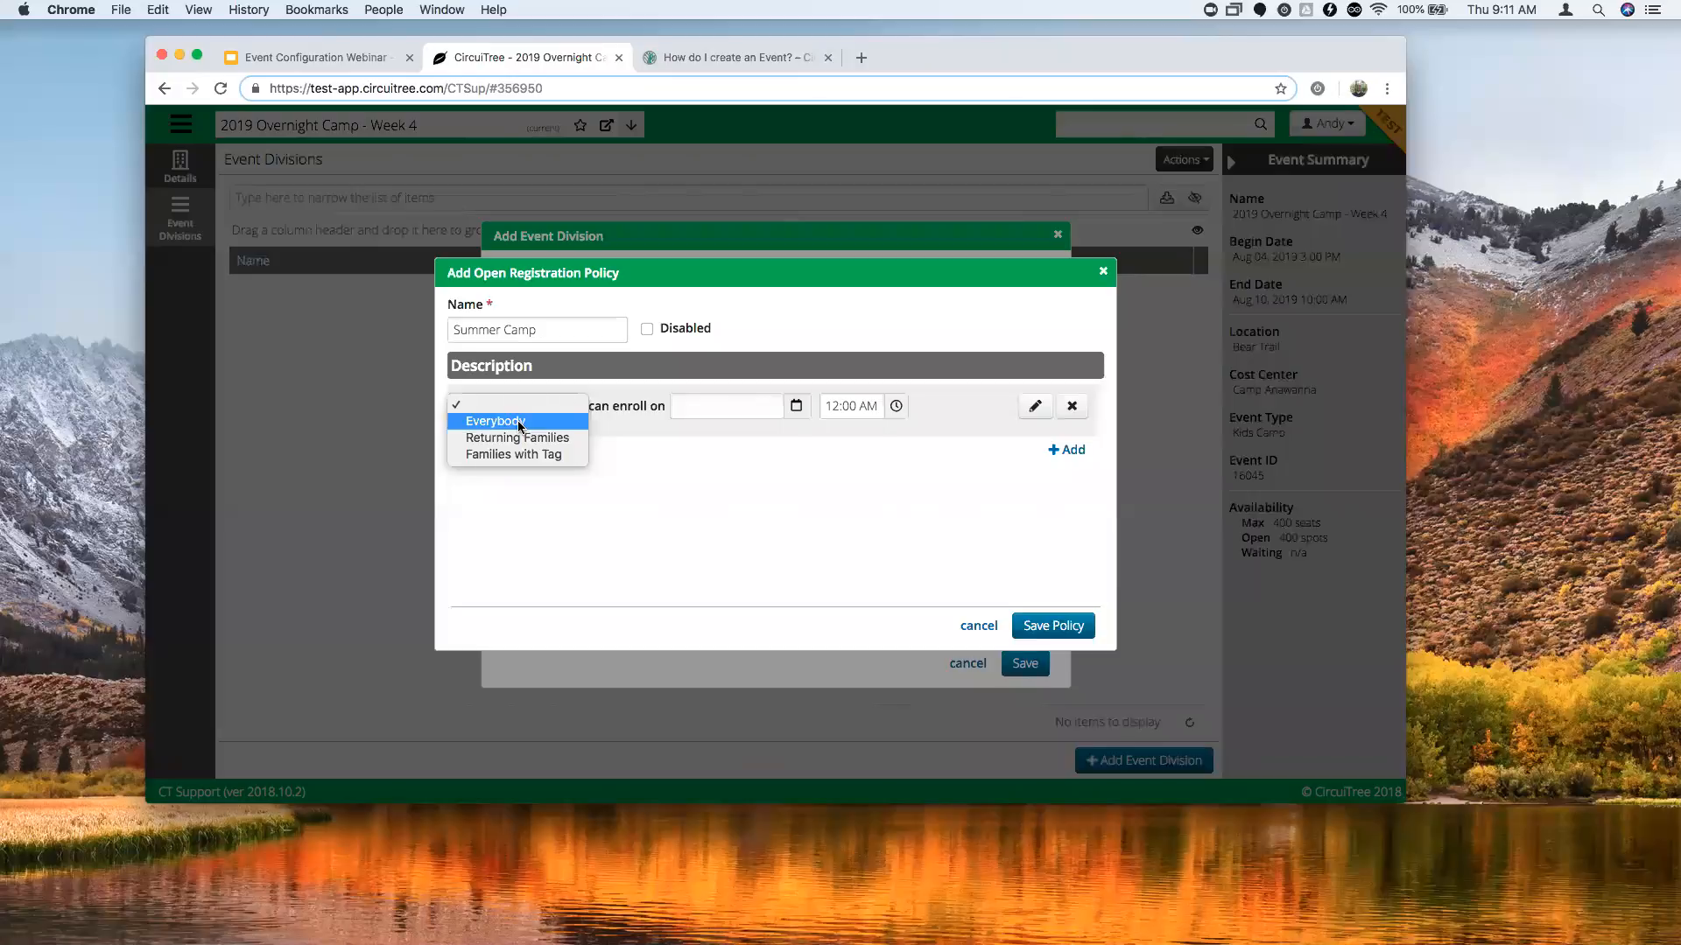
{"action": "left_click", "coordinate": [520, 423]}
{"action": "left_click", "coordinate": [796, 405]}
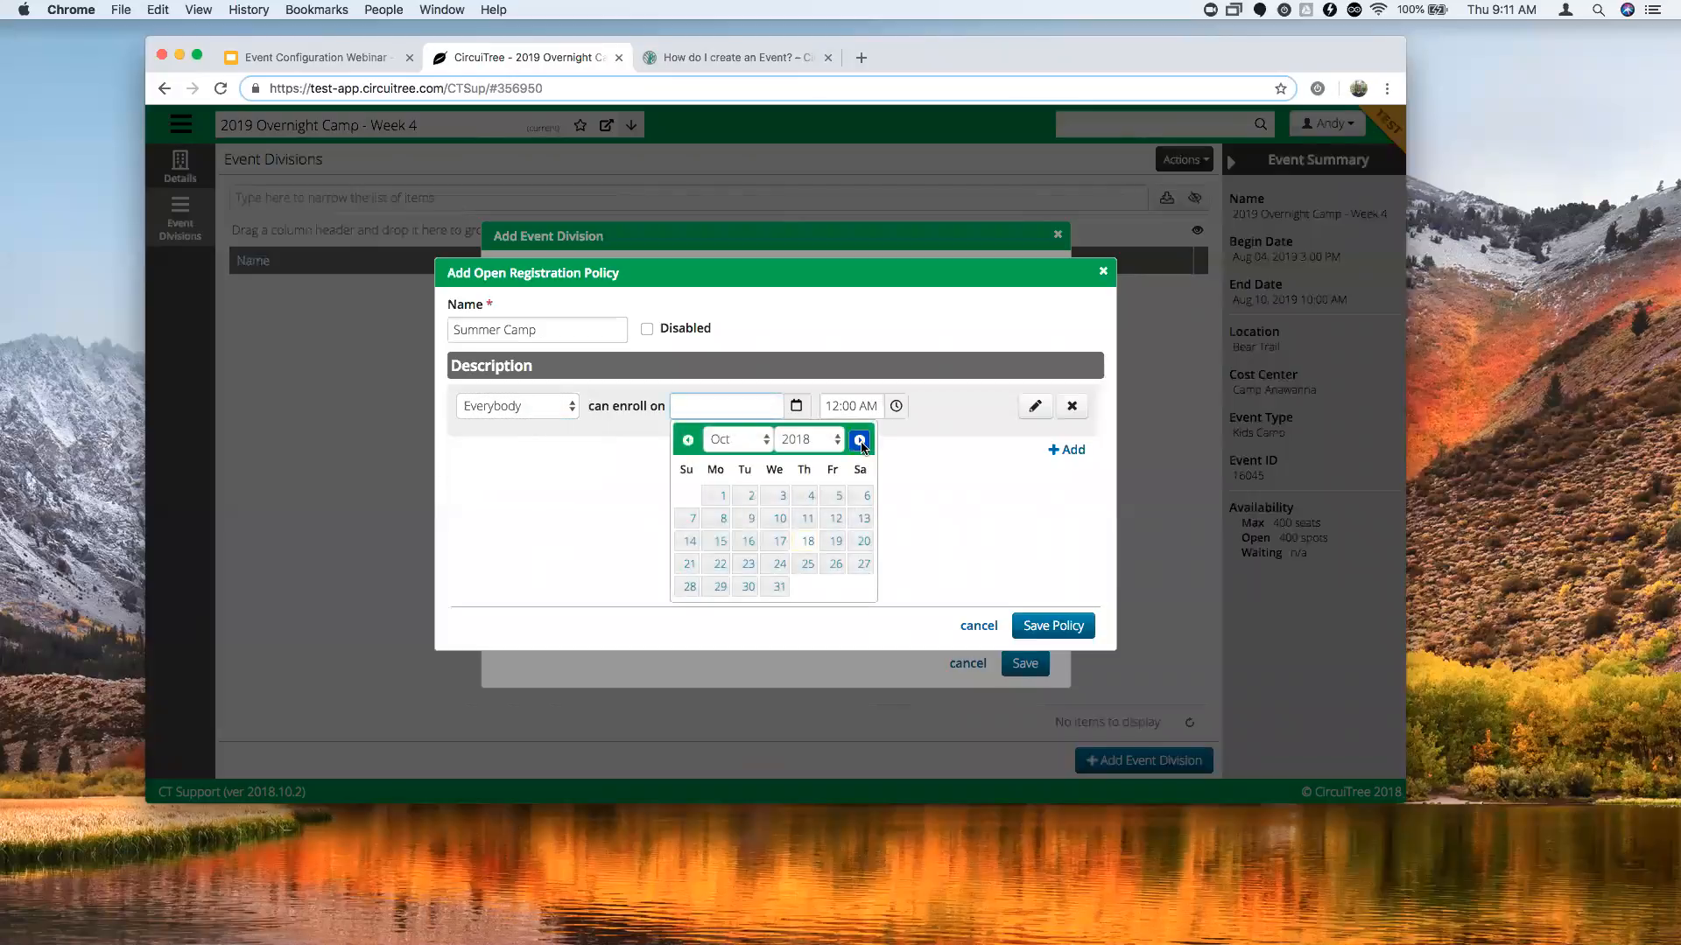
{"action": "left_click", "coordinate": [860, 440]}
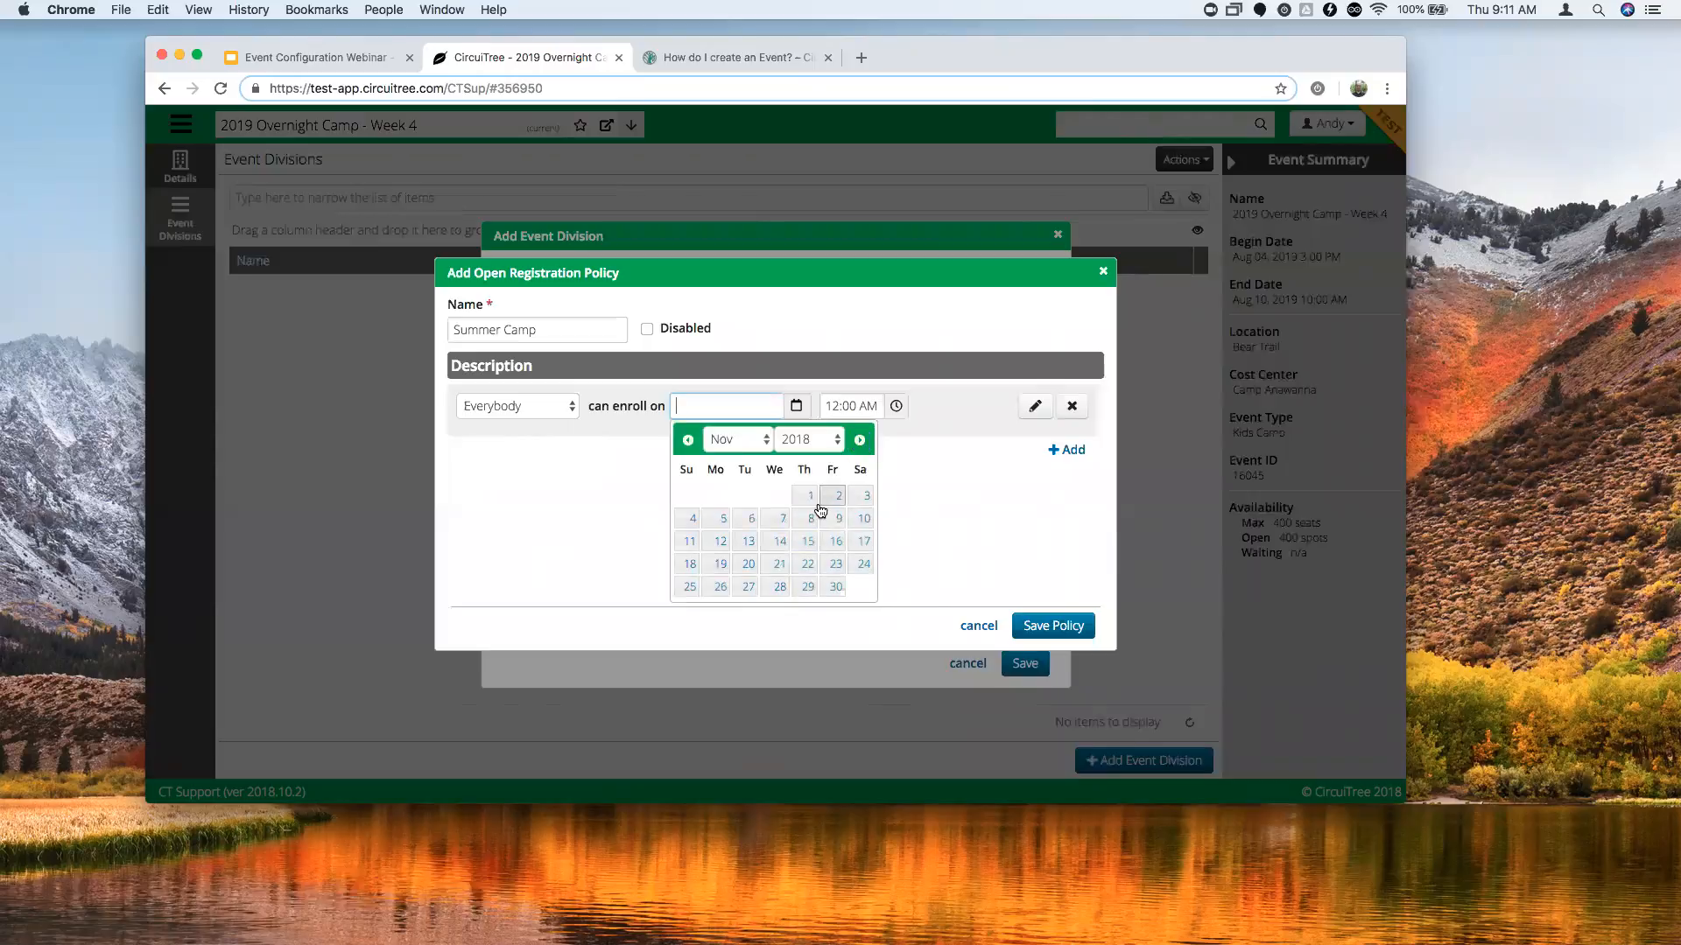
{"action": "left_click", "coordinate": [807, 496]}
{"action": "left_click", "coordinate": [895, 408]}
{"action": "left_click", "coordinate": [841, 509]}
{"action": "left_click", "coordinate": [841, 509]}
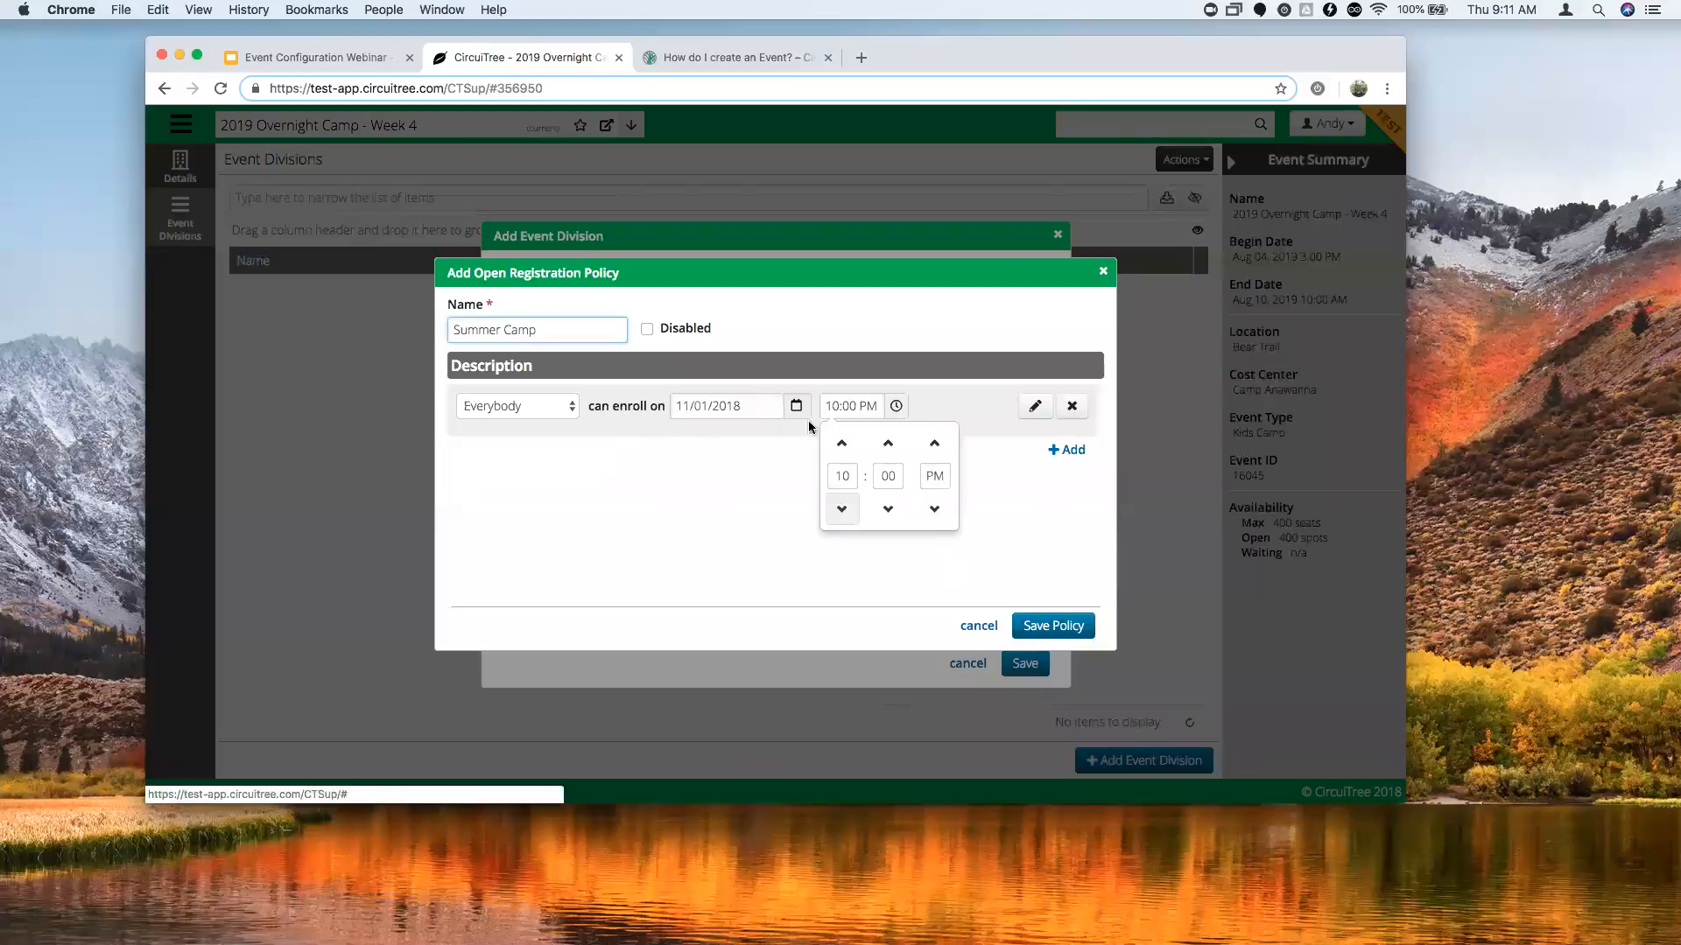
{"action": "left_click", "coordinate": [803, 414]}
{"action": "left_click", "coordinate": [895, 406]}
{"action": "left_click", "coordinate": [934, 509]}
{"action": "left_click", "coordinate": [966, 408]}
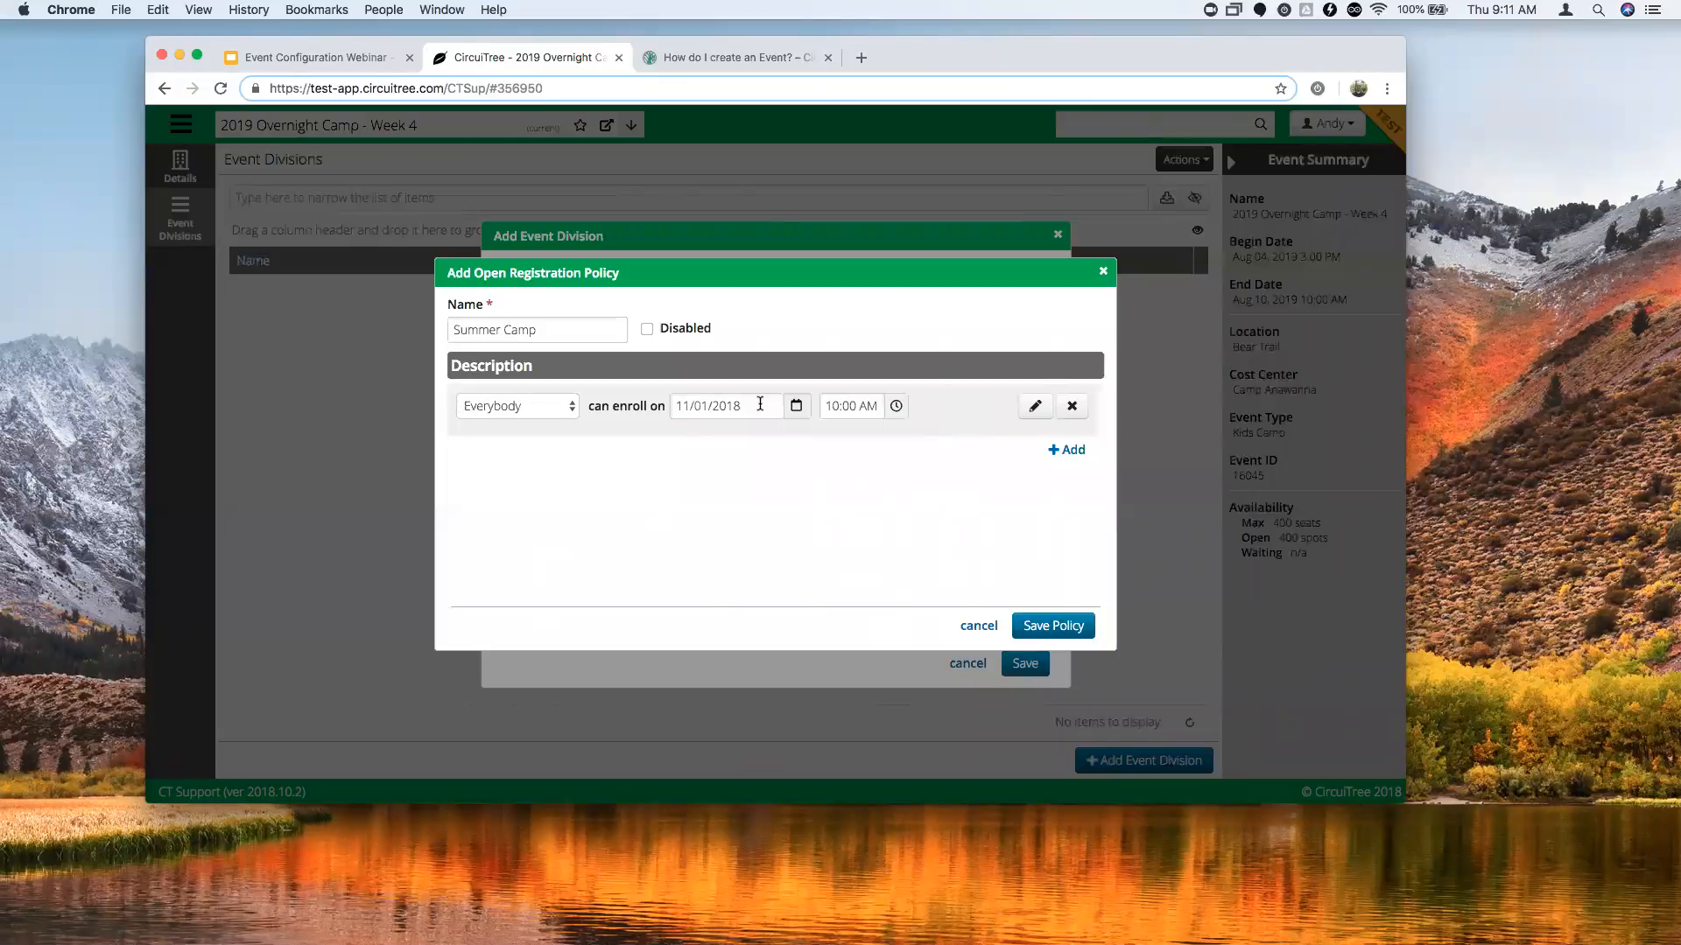
Add a second rule letting Returning Families enroll from 10/29/2018 at 10:00 AM.
{"action": "left_click", "coordinate": [1069, 458]}
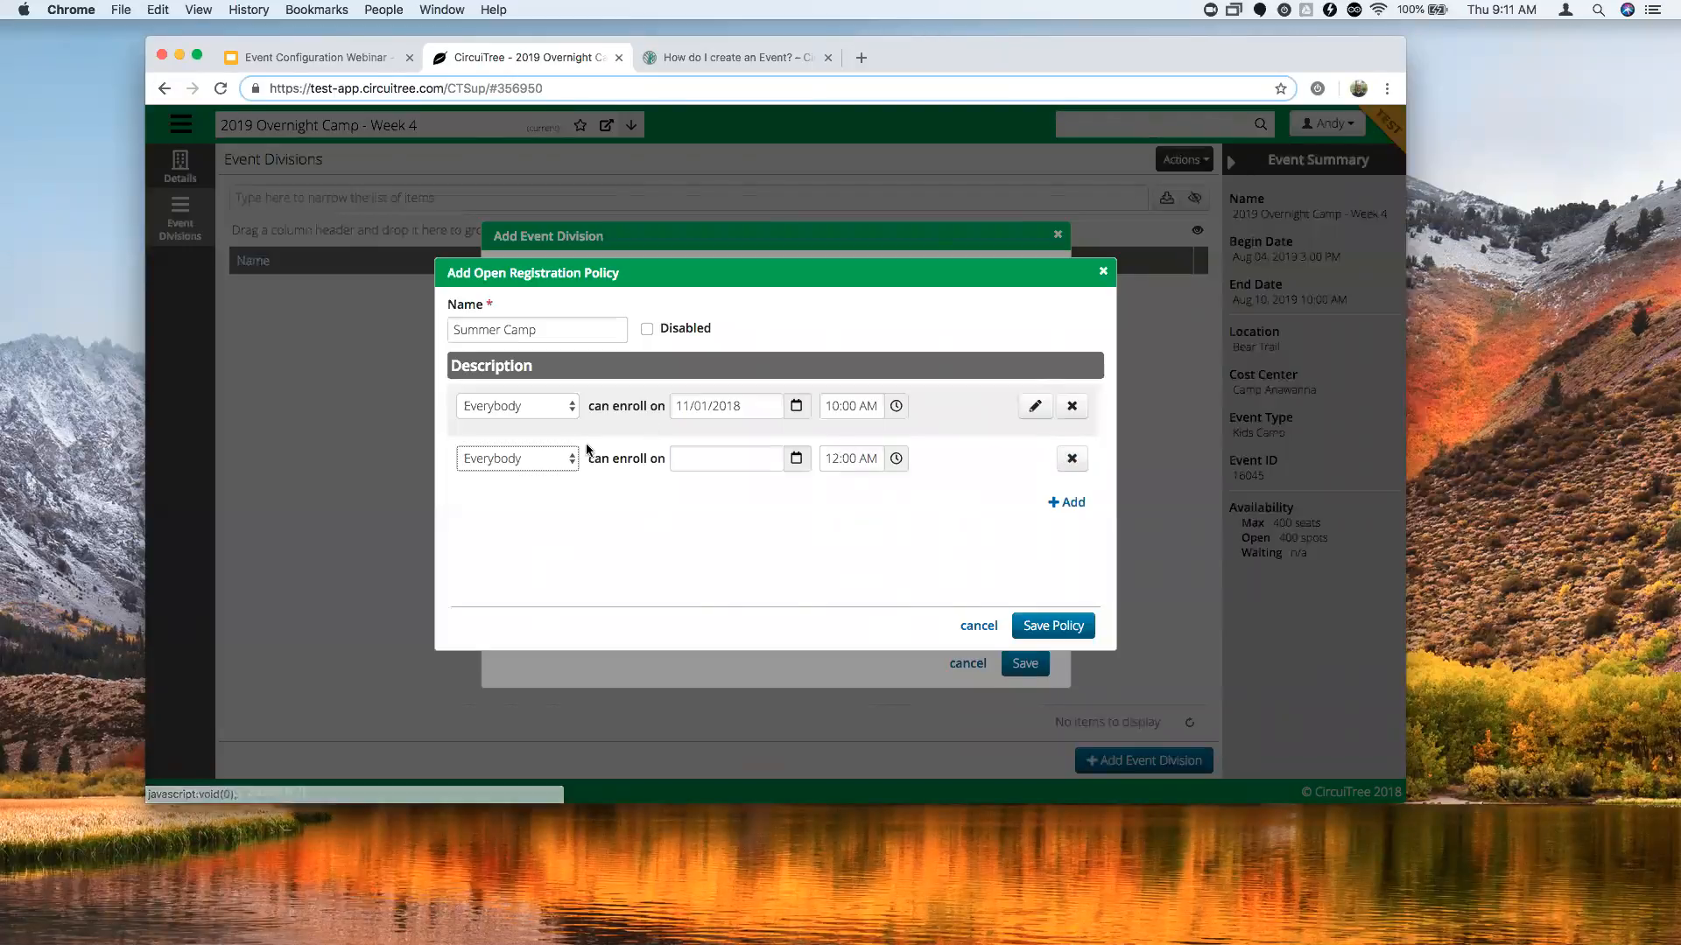
{"action": "left_click", "coordinate": [506, 458]}
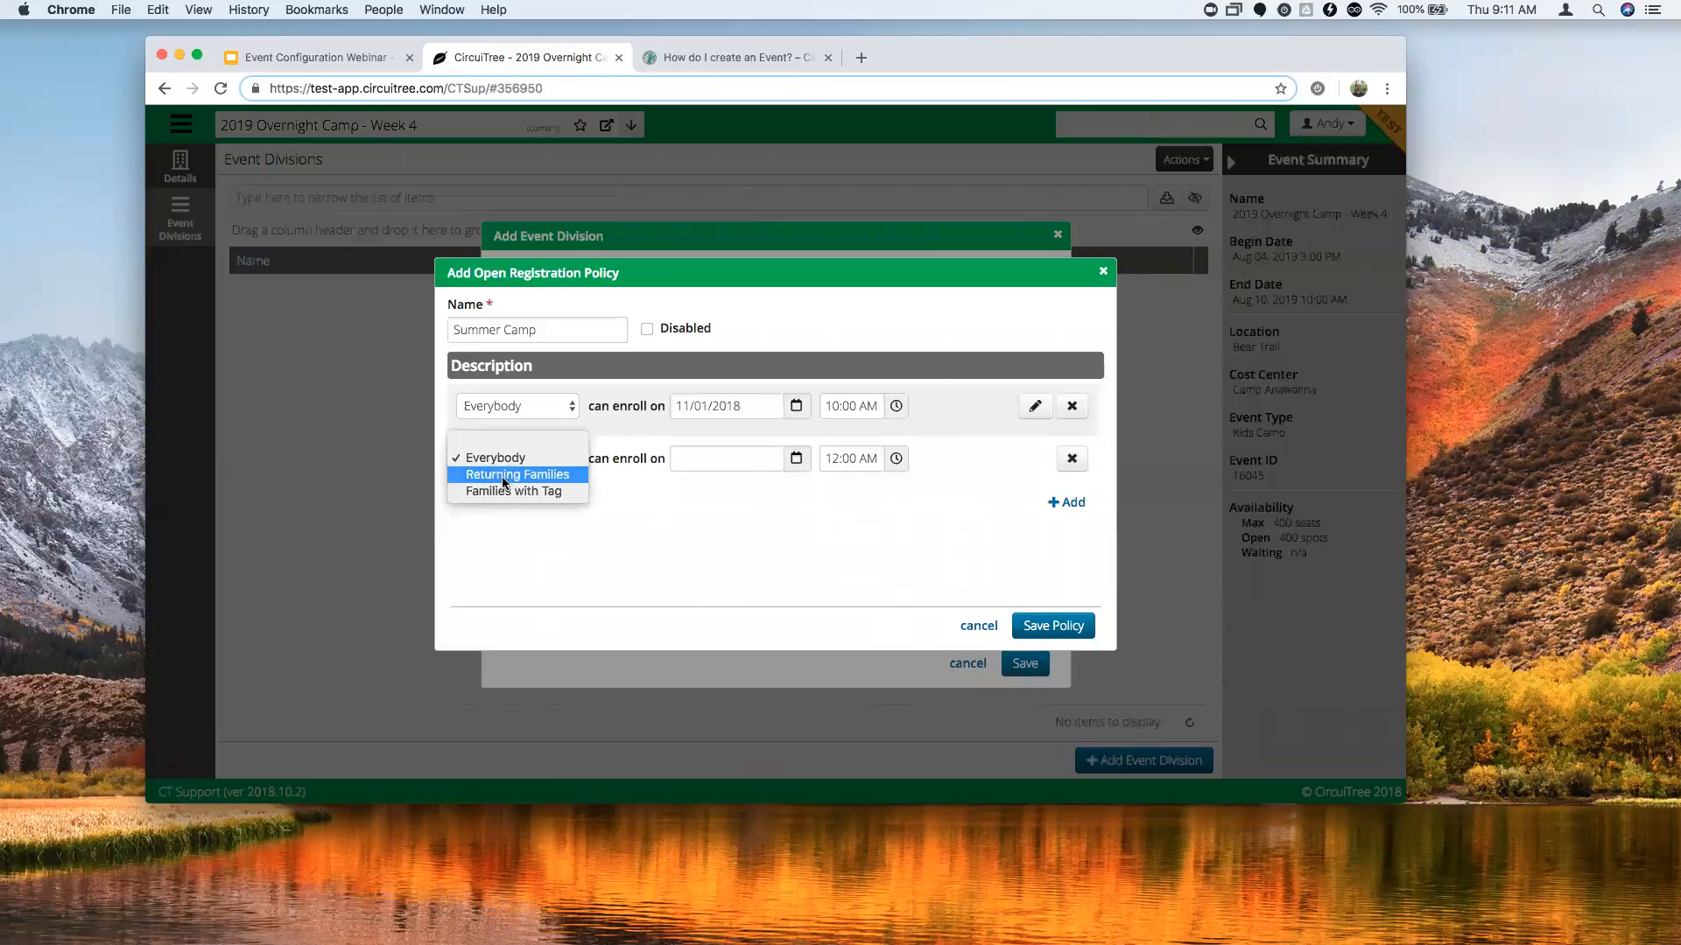
{"action": "left_click", "coordinate": [501, 476]}
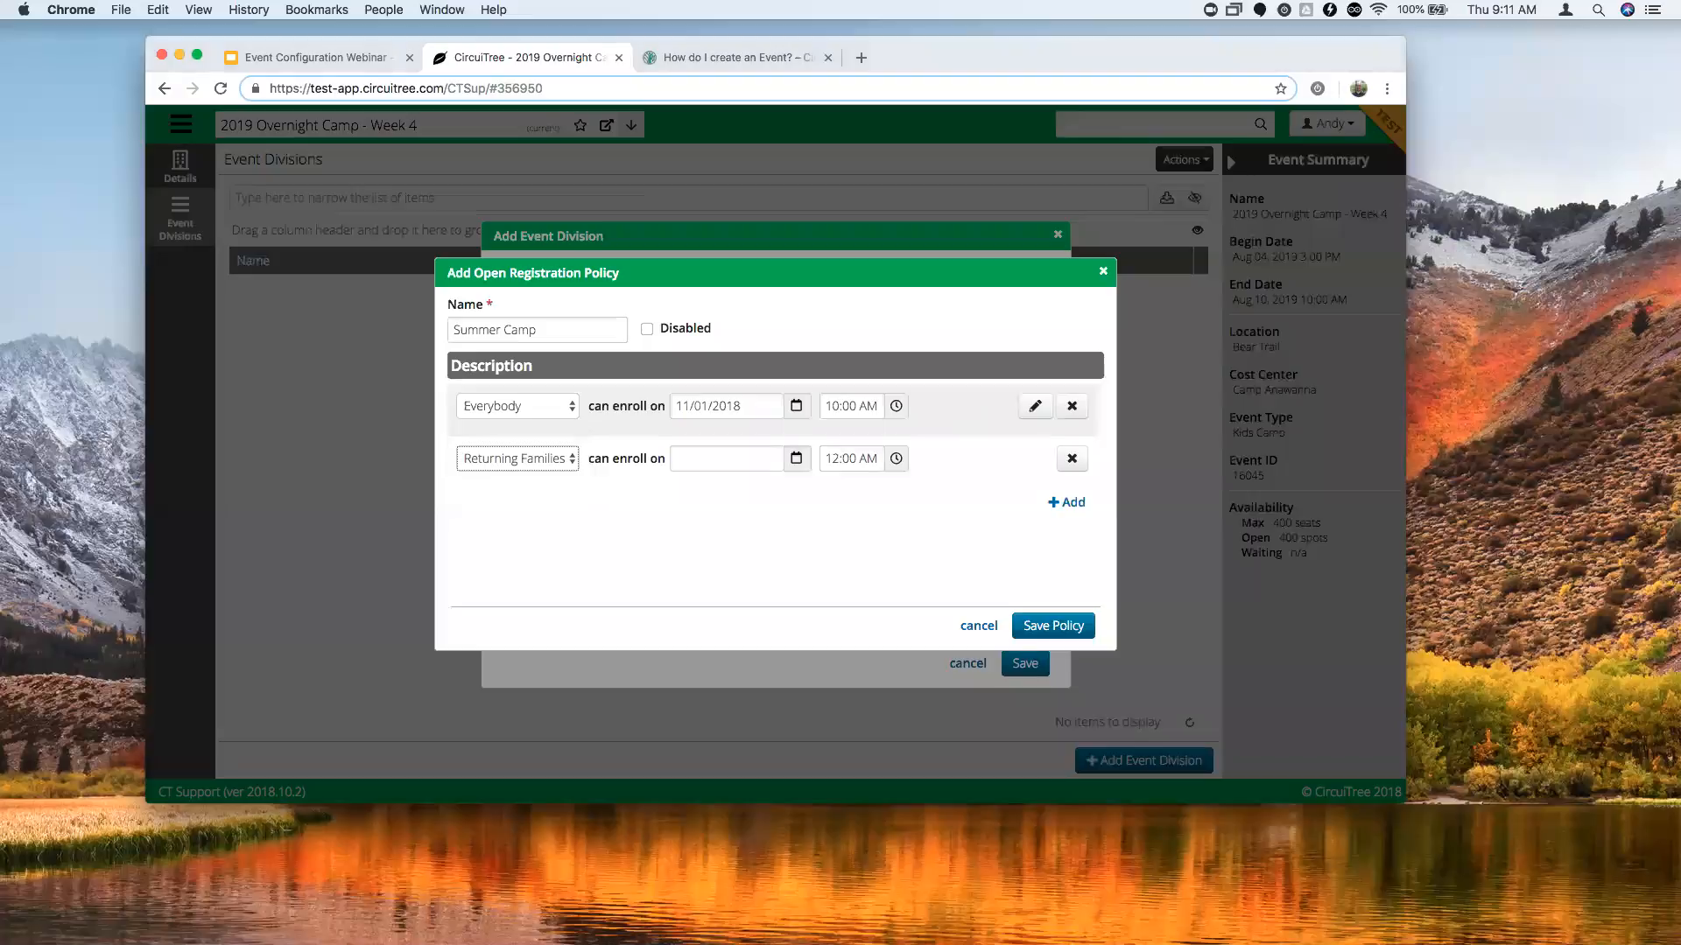
{"action": "left_click", "coordinate": [766, 510]}
{"action": "left_click", "coordinate": [795, 458]}
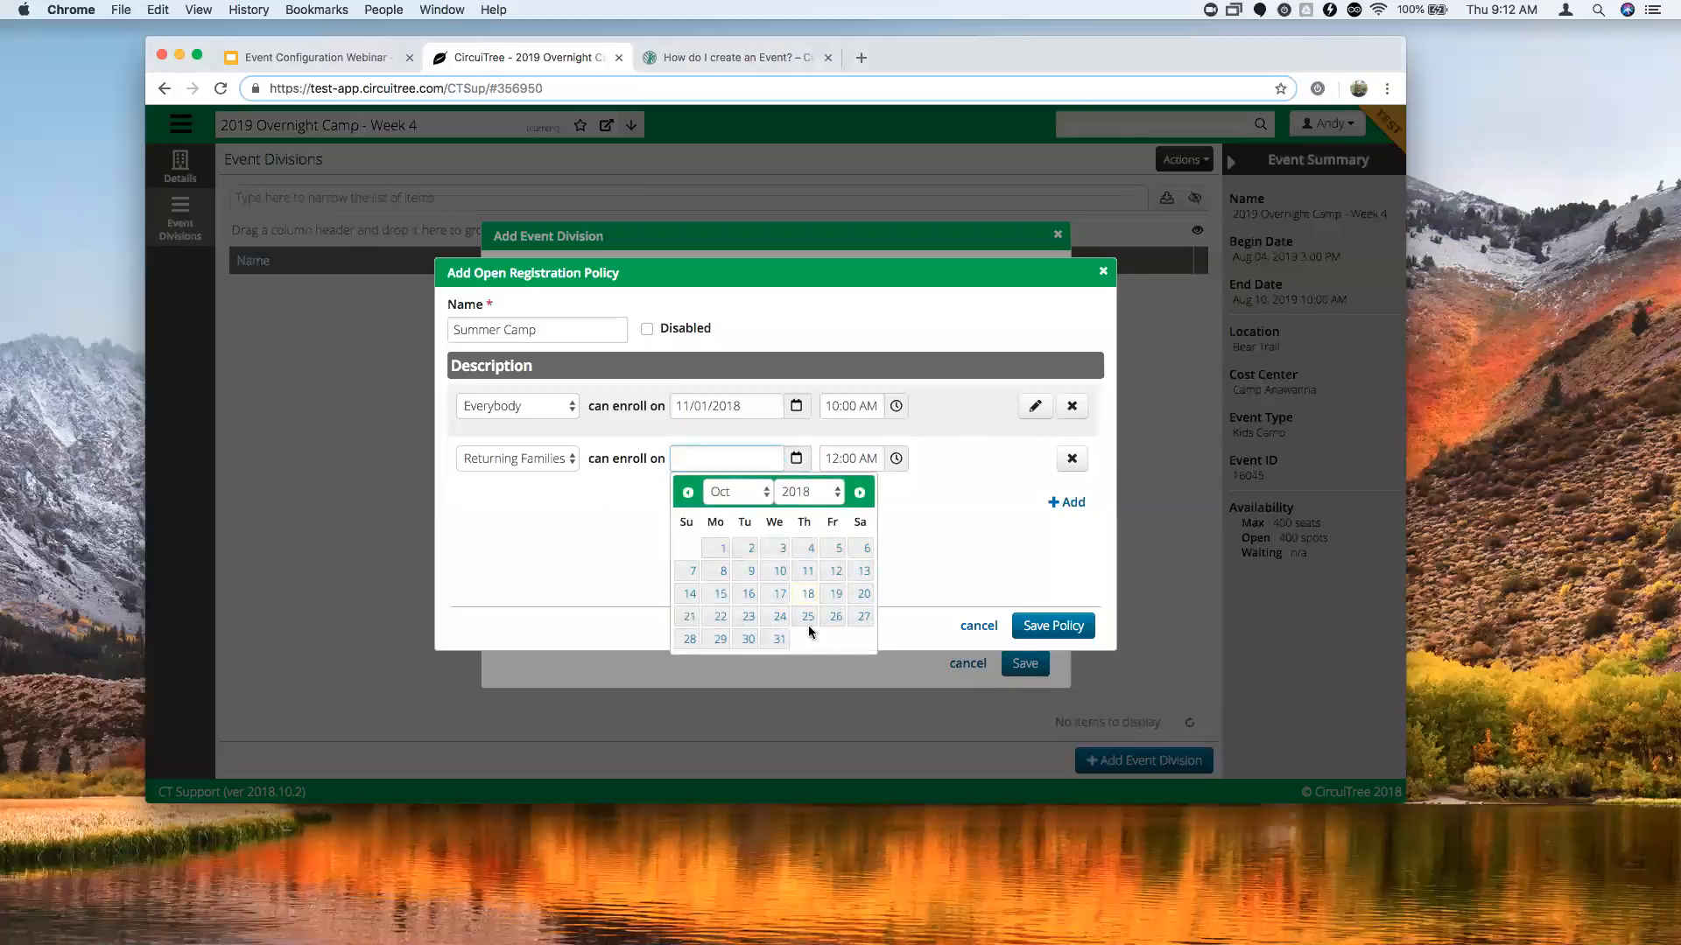
{"action": "left_click", "coordinate": [717, 642]}
{"action": "left_click", "coordinate": [895, 458]}
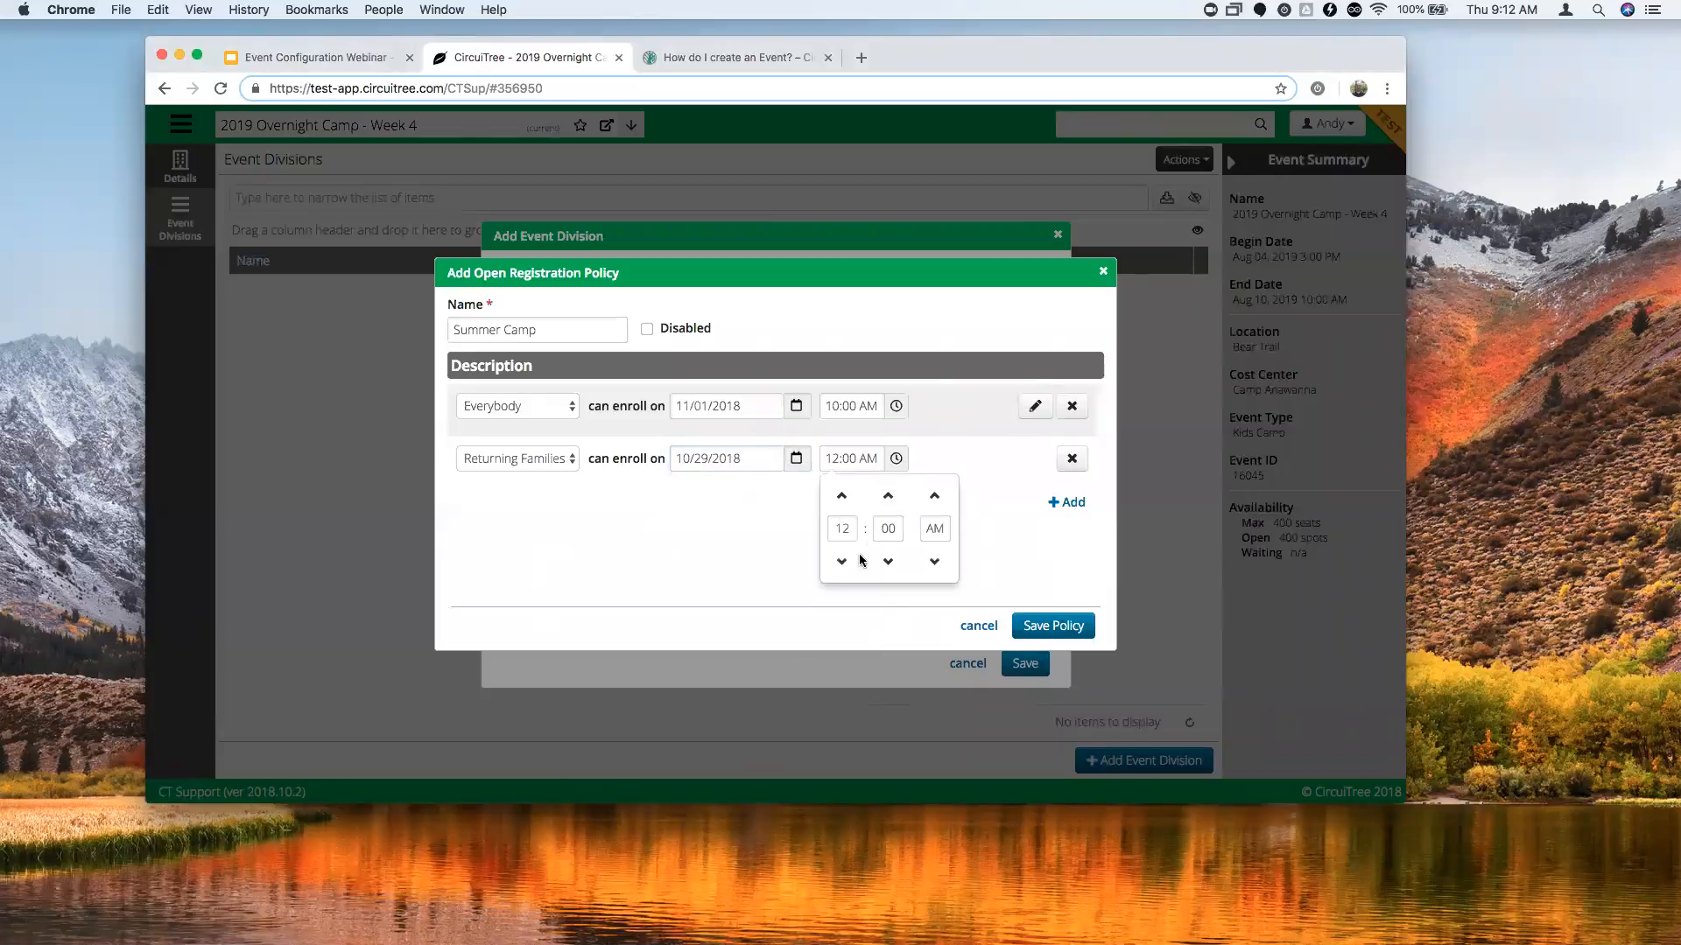
{"action": "left_click", "coordinate": [842, 561]}
{"action": "left_click", "coordinate": [842, 561]}
{"action": "left_click", "coordinate": [739, 532]}
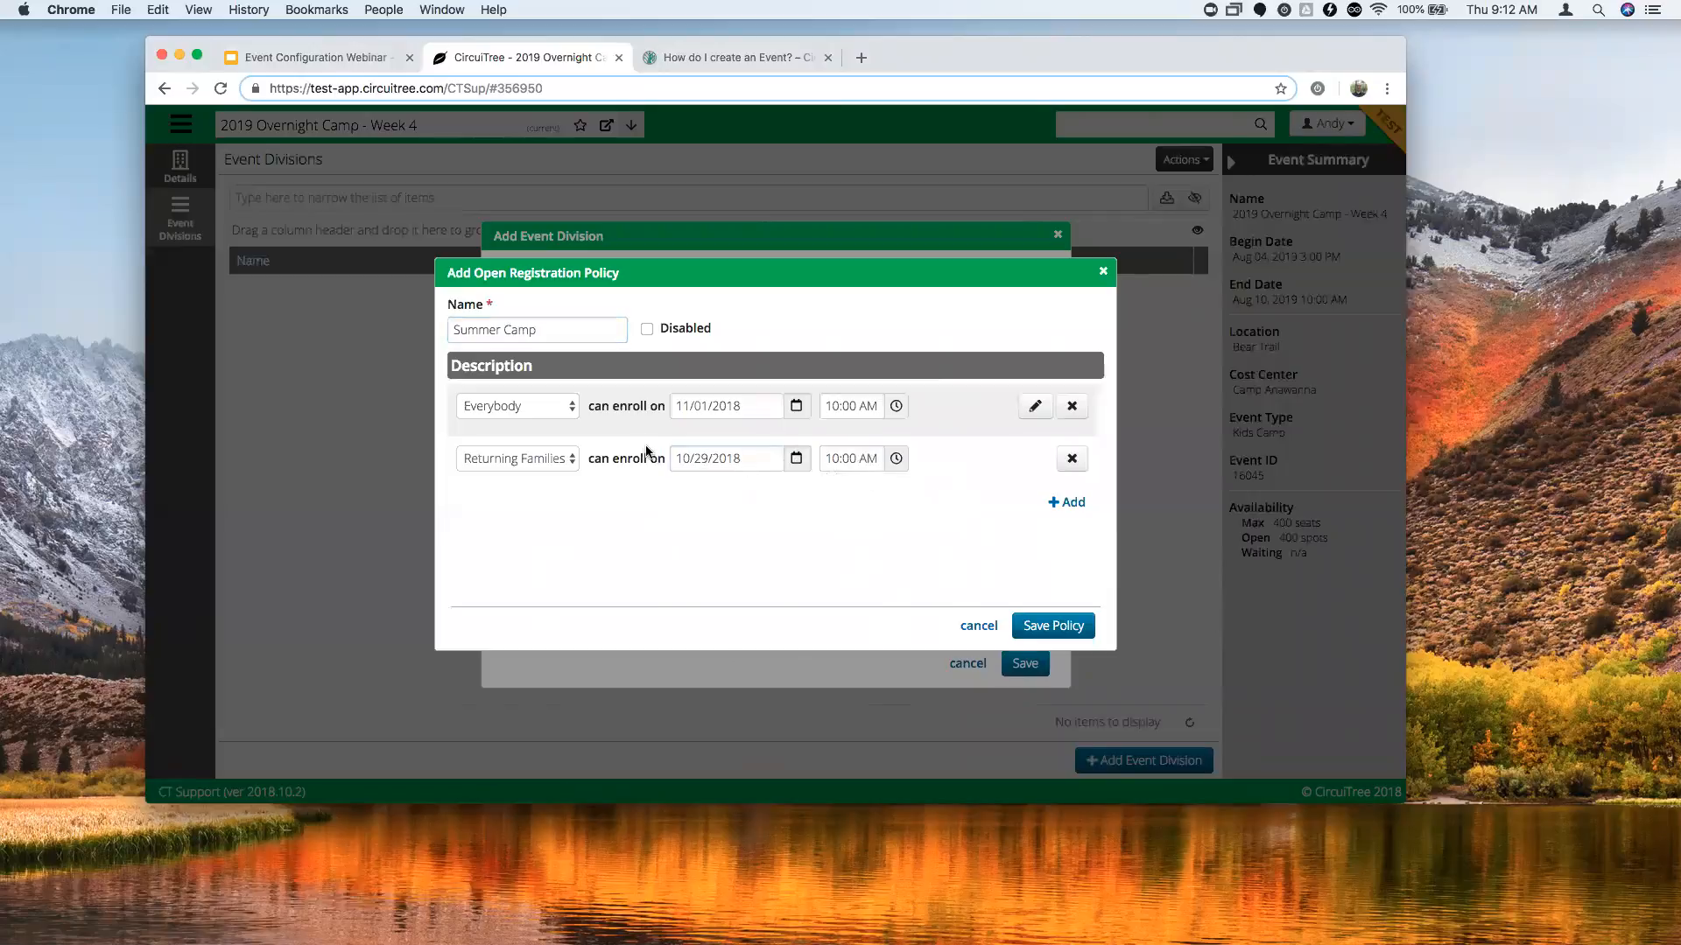
Add a third rule letting families with the VIP tag enroll on 10/24/2018 at 10:00 AM.
{"action": "left_click", "coordinate": [1073, 504]}
{"action": "left_click", "coordinate": [532, 511]}
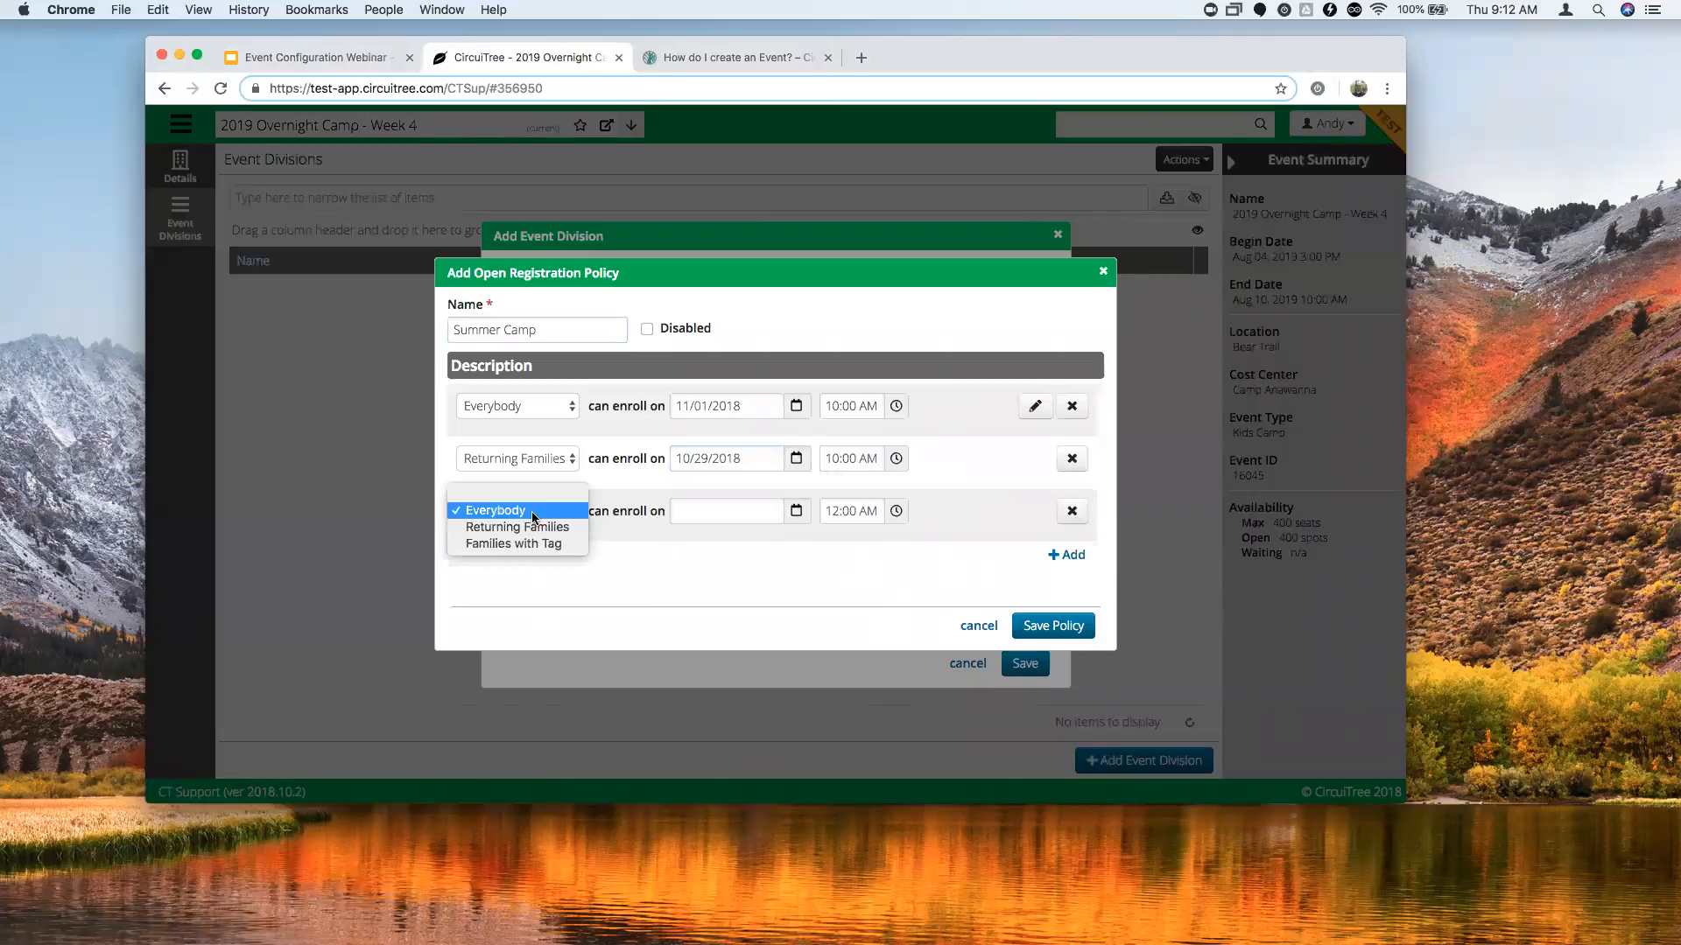
{"action": "left_click", "coordinate": [480, 545]}
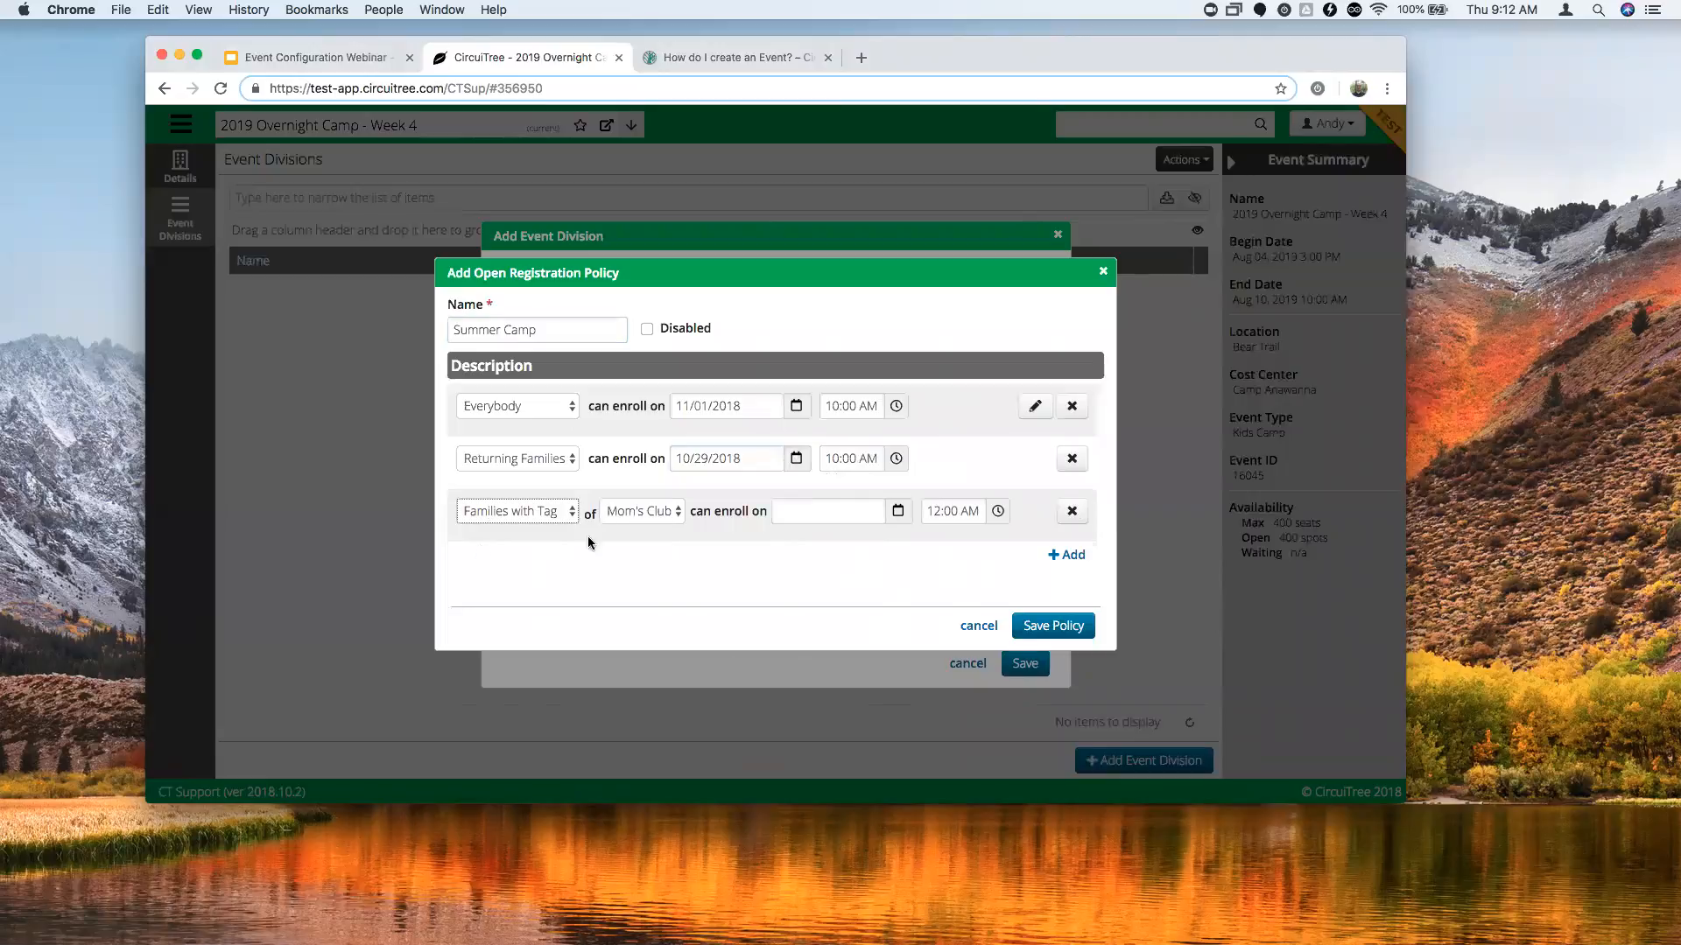
{"action": "left_click", "coordinate": [660, 508]}
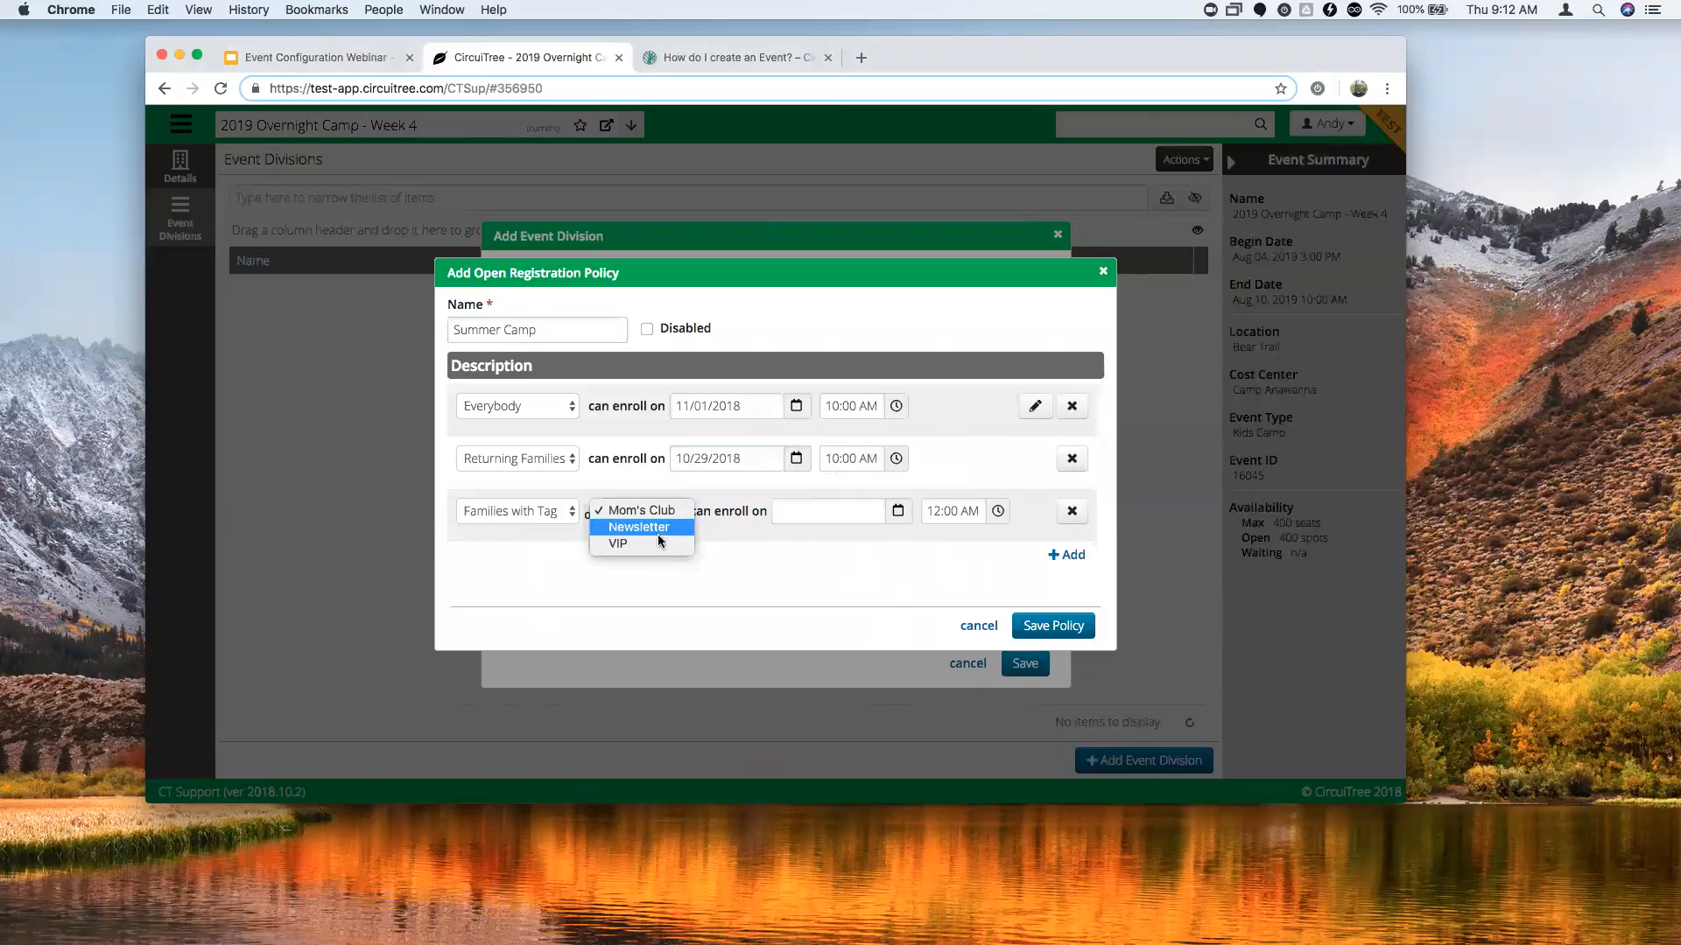
{"action": "key", "text": "Escape"}
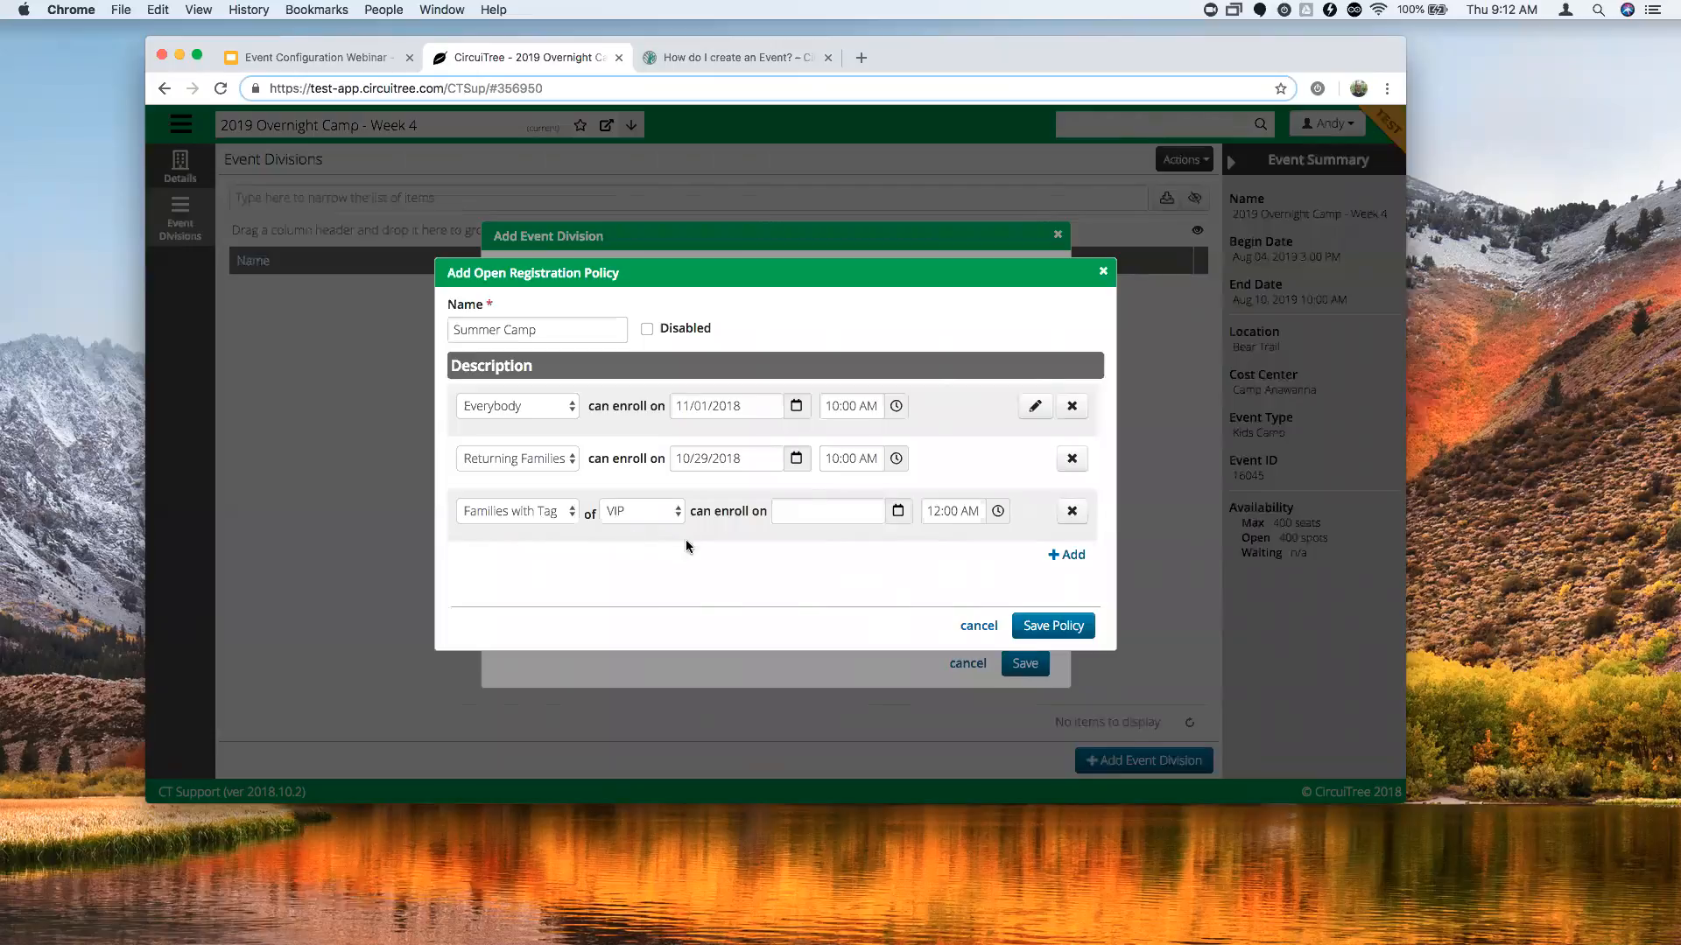
{"action": "left_click", "coordinate": [899, 512]}
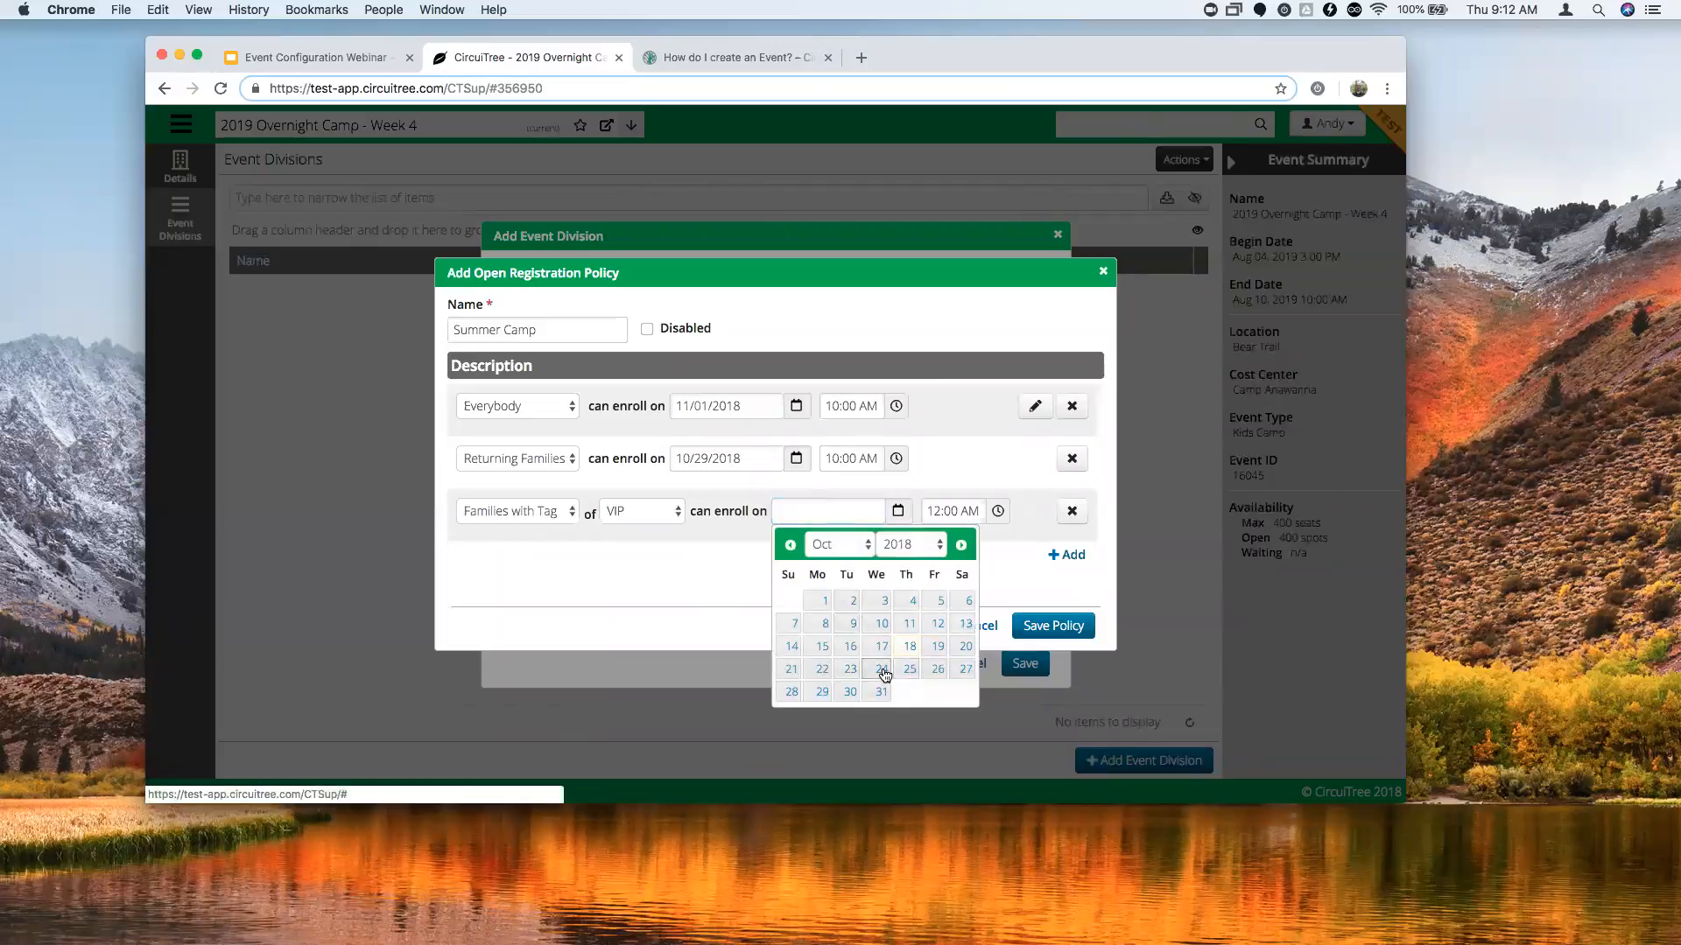
{"action": "left_click", "coordinate": [878, 669]}
{"action": "left_click", "coordinate": [998, 511]}
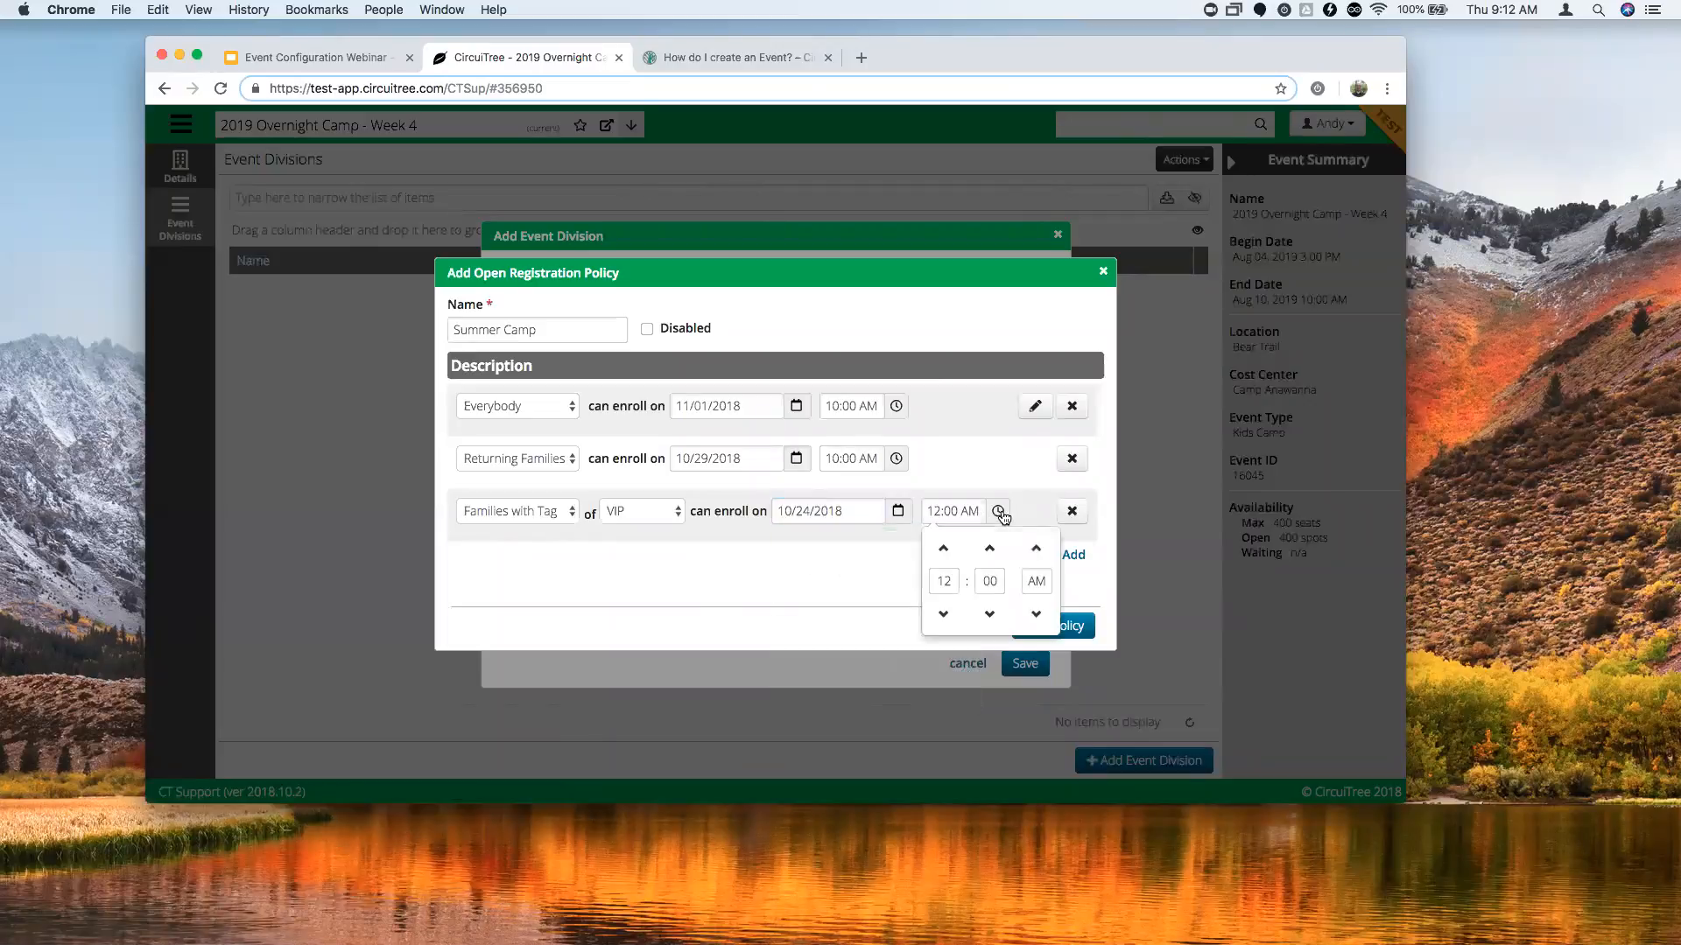
{"action": "left_click", "coordinate": [943, 614]}
{"action": "left_click", "coordinate": [943, 615]}
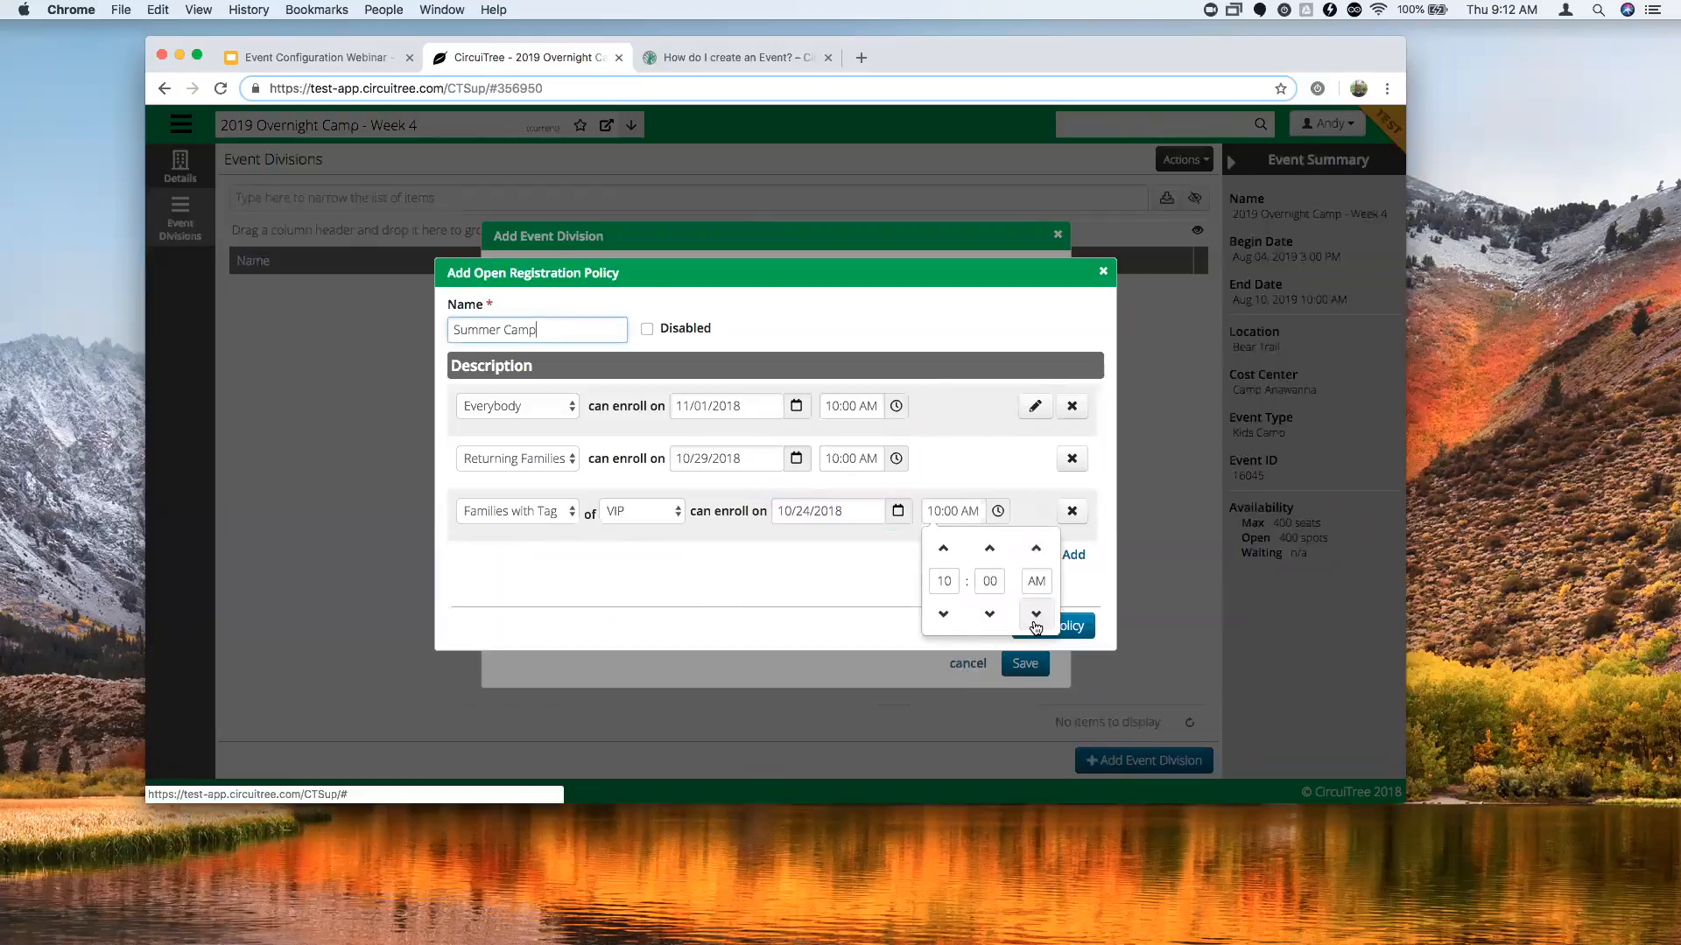
{"action": "left_click", "coordinate": [839, 545]}
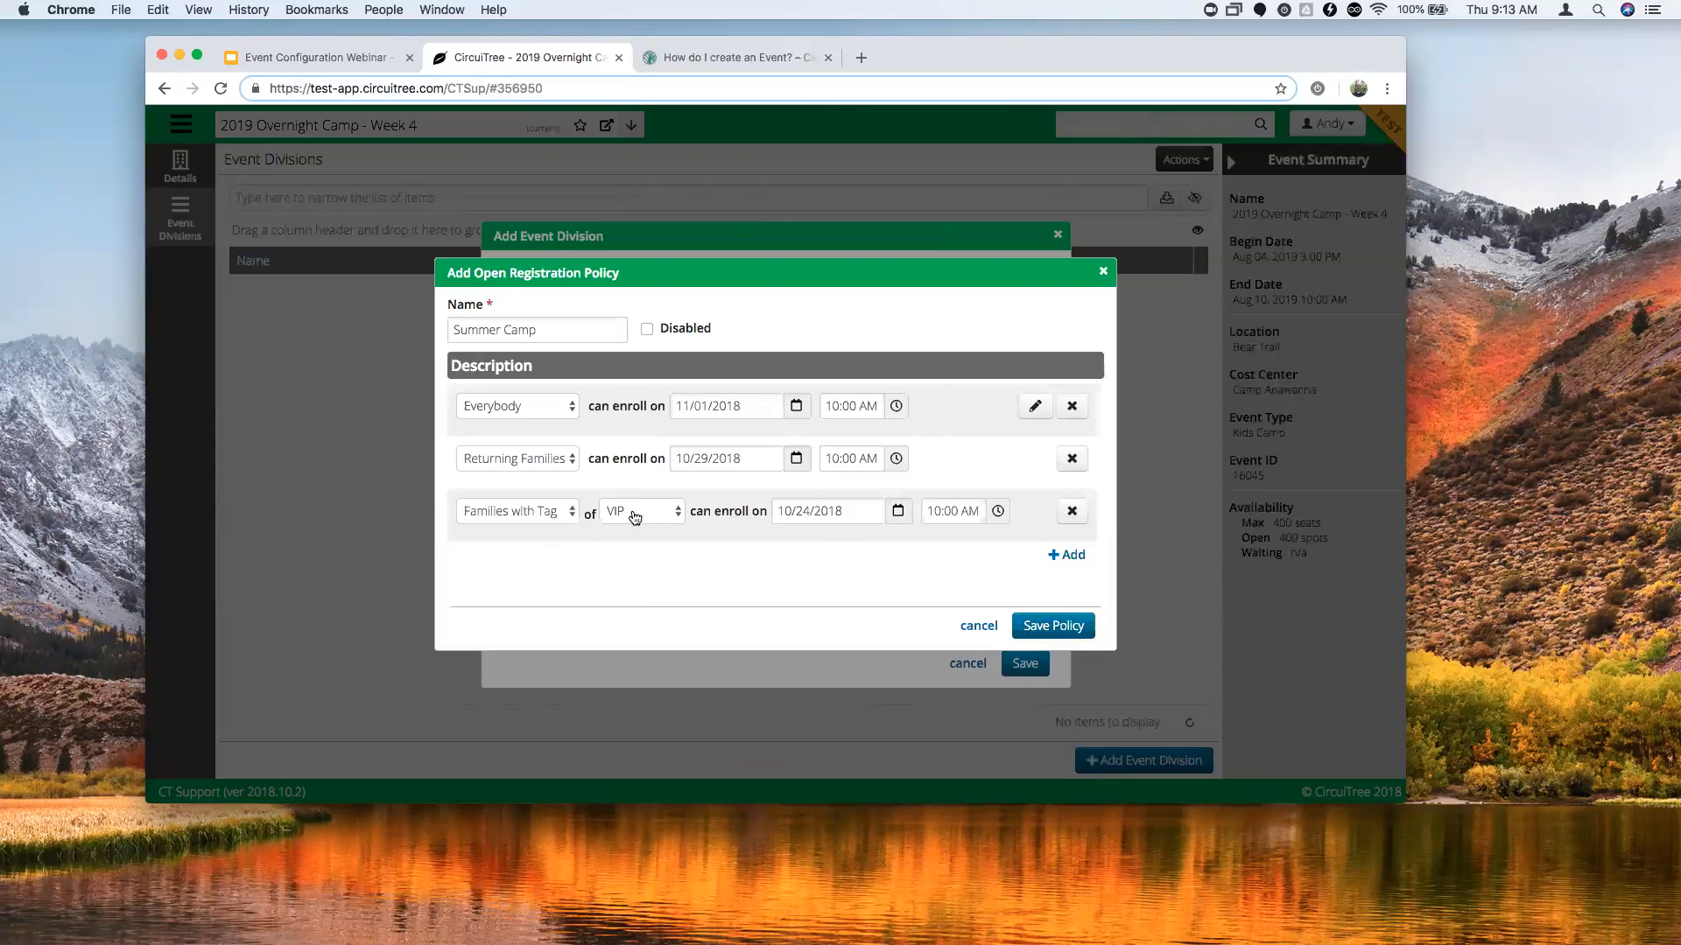
Save the Summer Camp policy and the 400-spot Campers division.
{"action": "left_click", "coordinate": [1057, 627]}
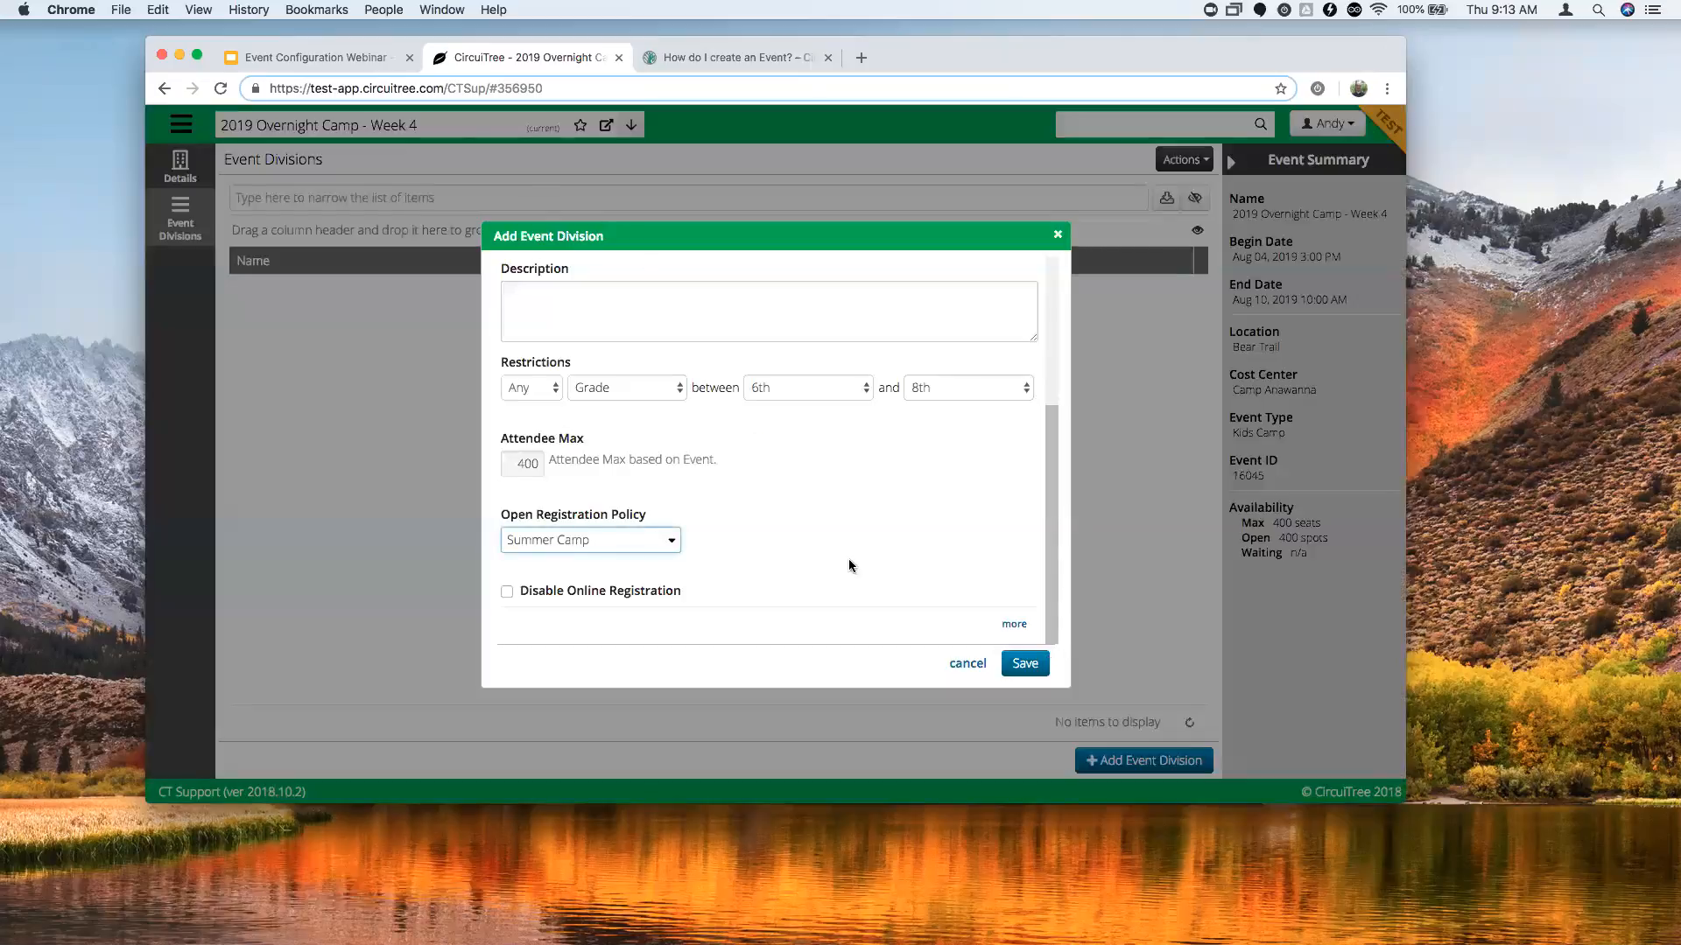
{"action": "left_click", "coordinate": [1026, 664]}
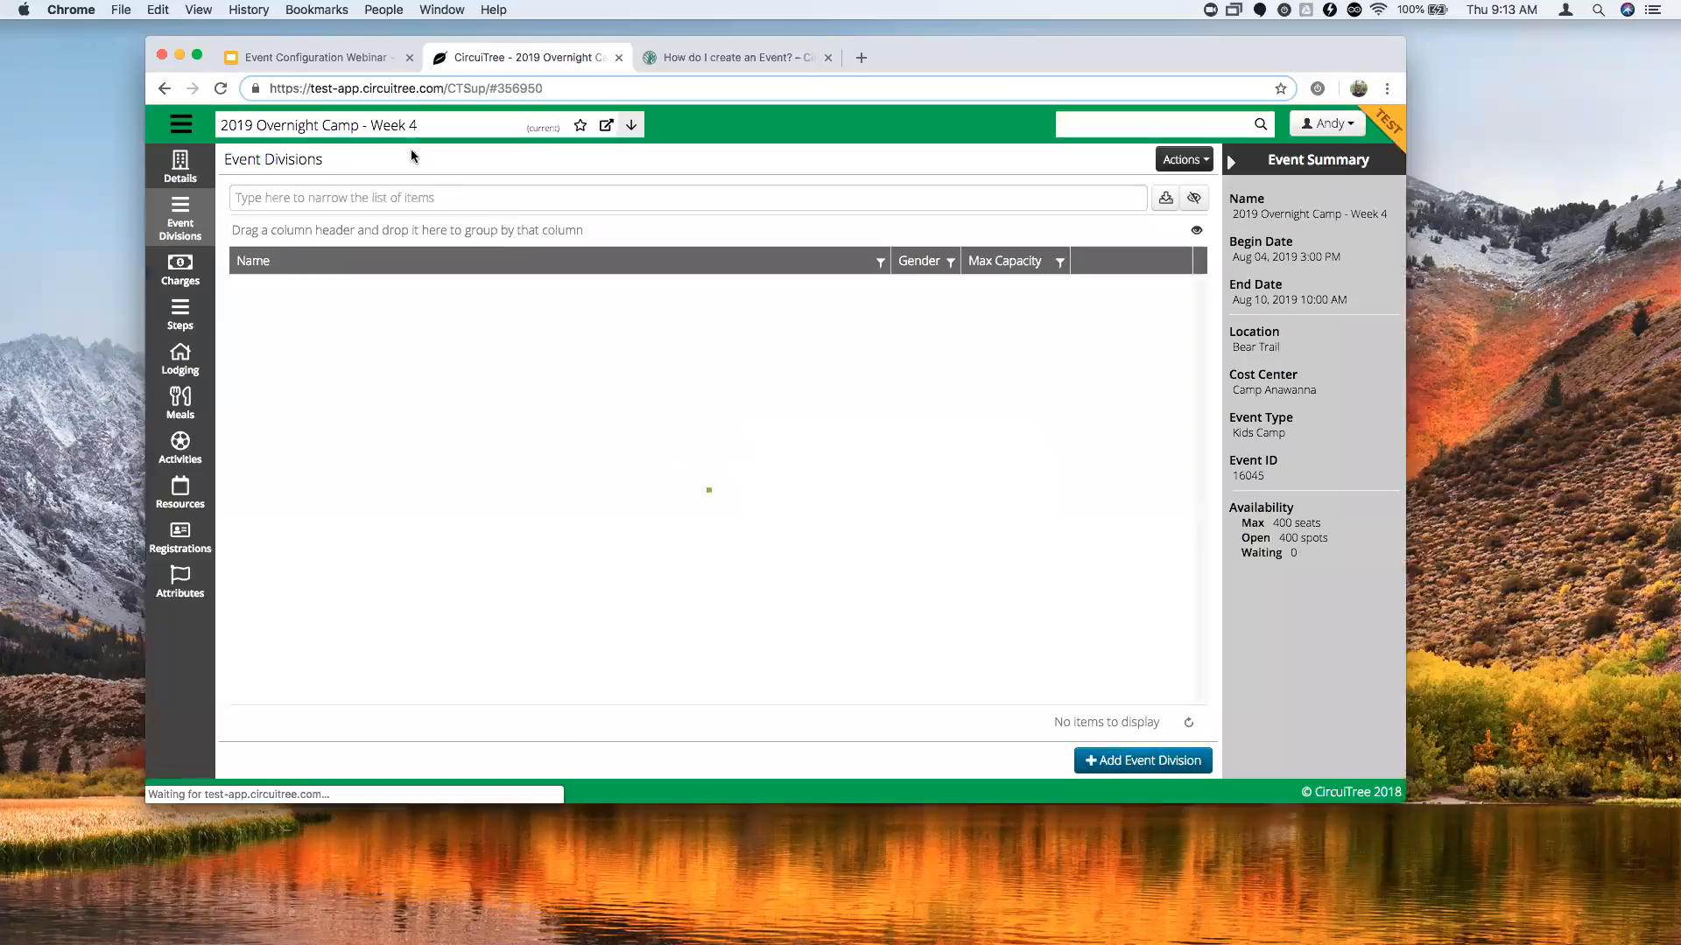
{"action": "left_click", "coordinate": [181, 124]}
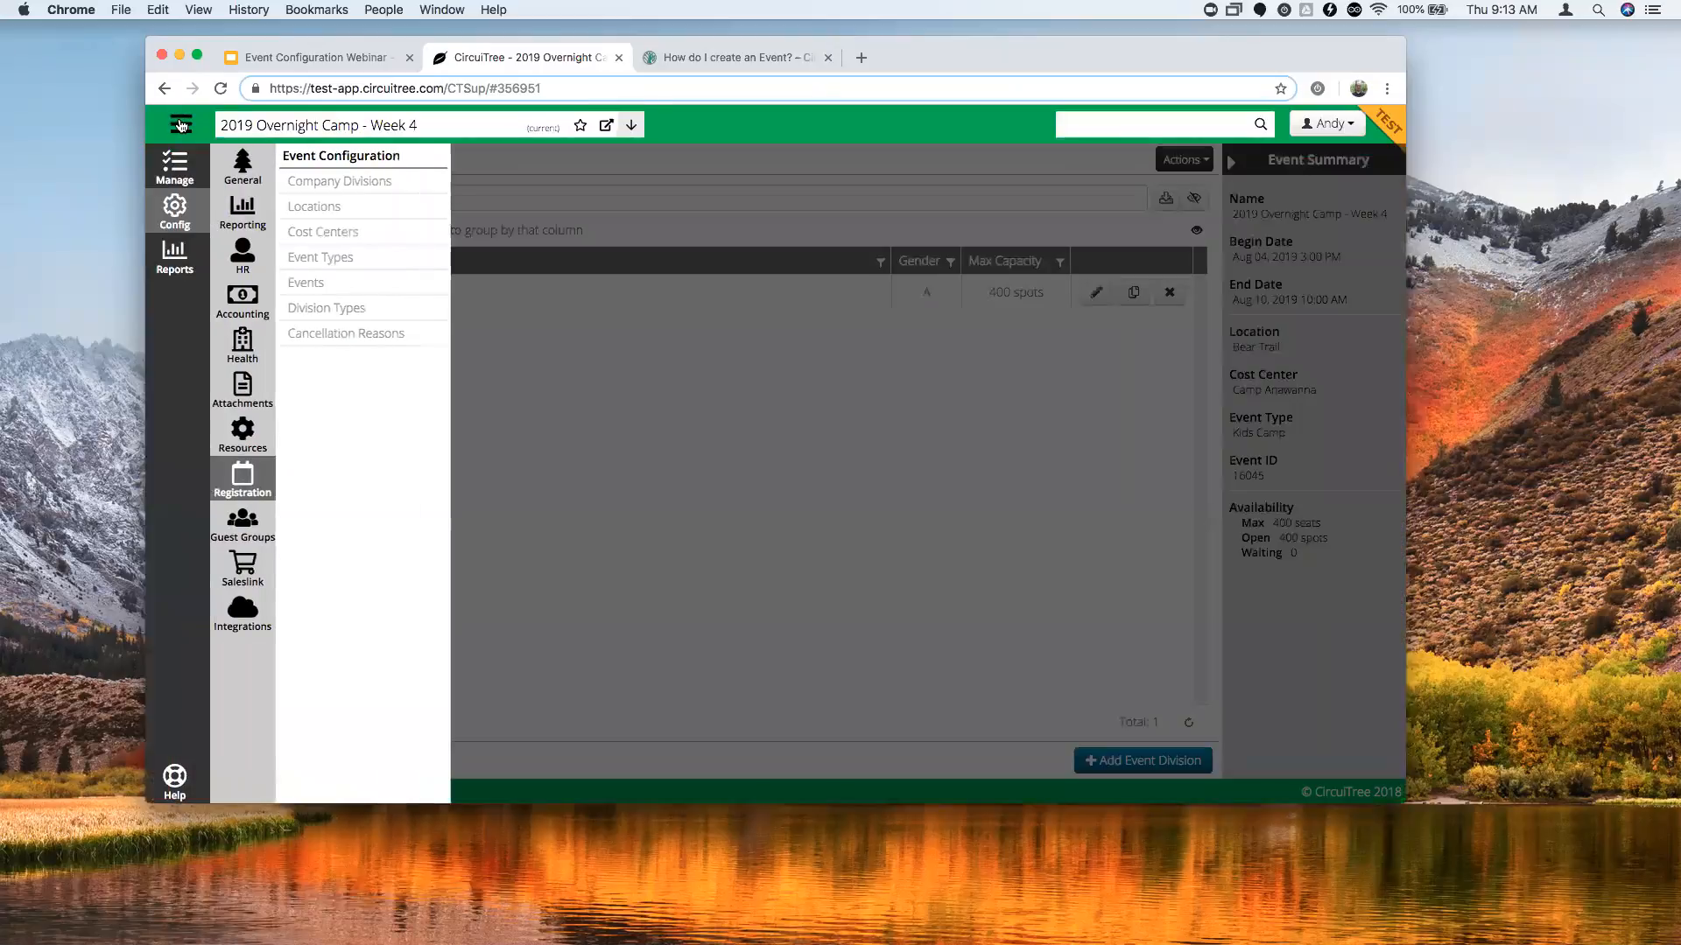
Open the Enrolled Camper Family Emails query's details from the Reports query list.
{"action": "left_click", "coordinate": [189, 275]}
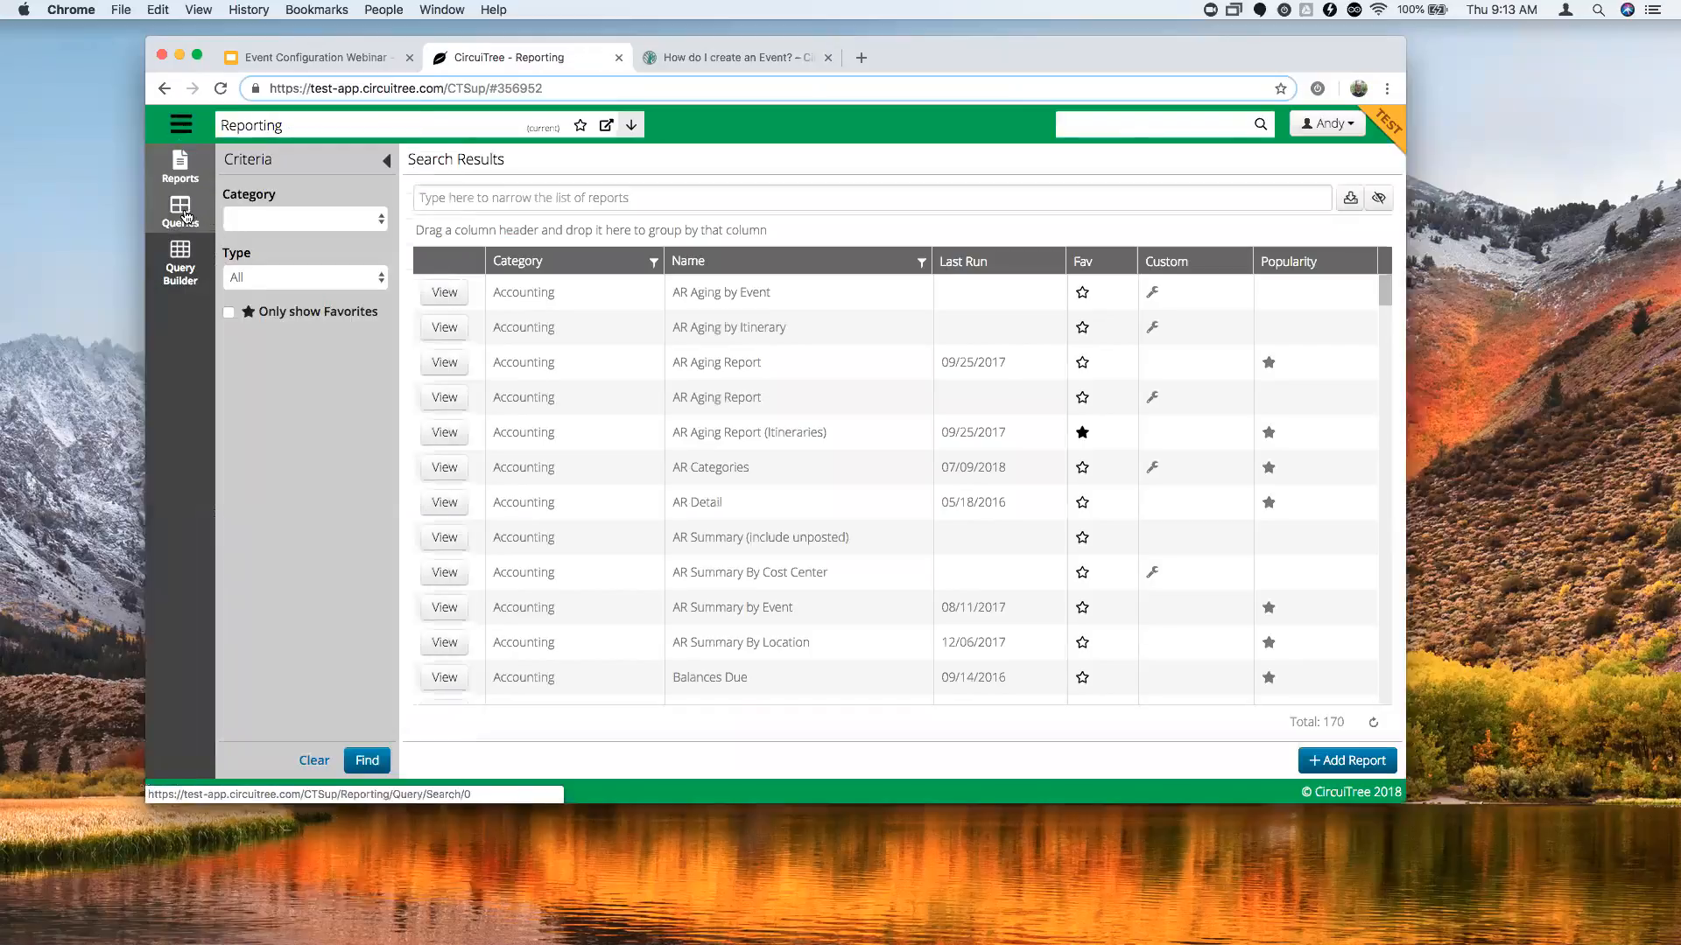
{"action": "left_click", "coordinate": [181, 212]}
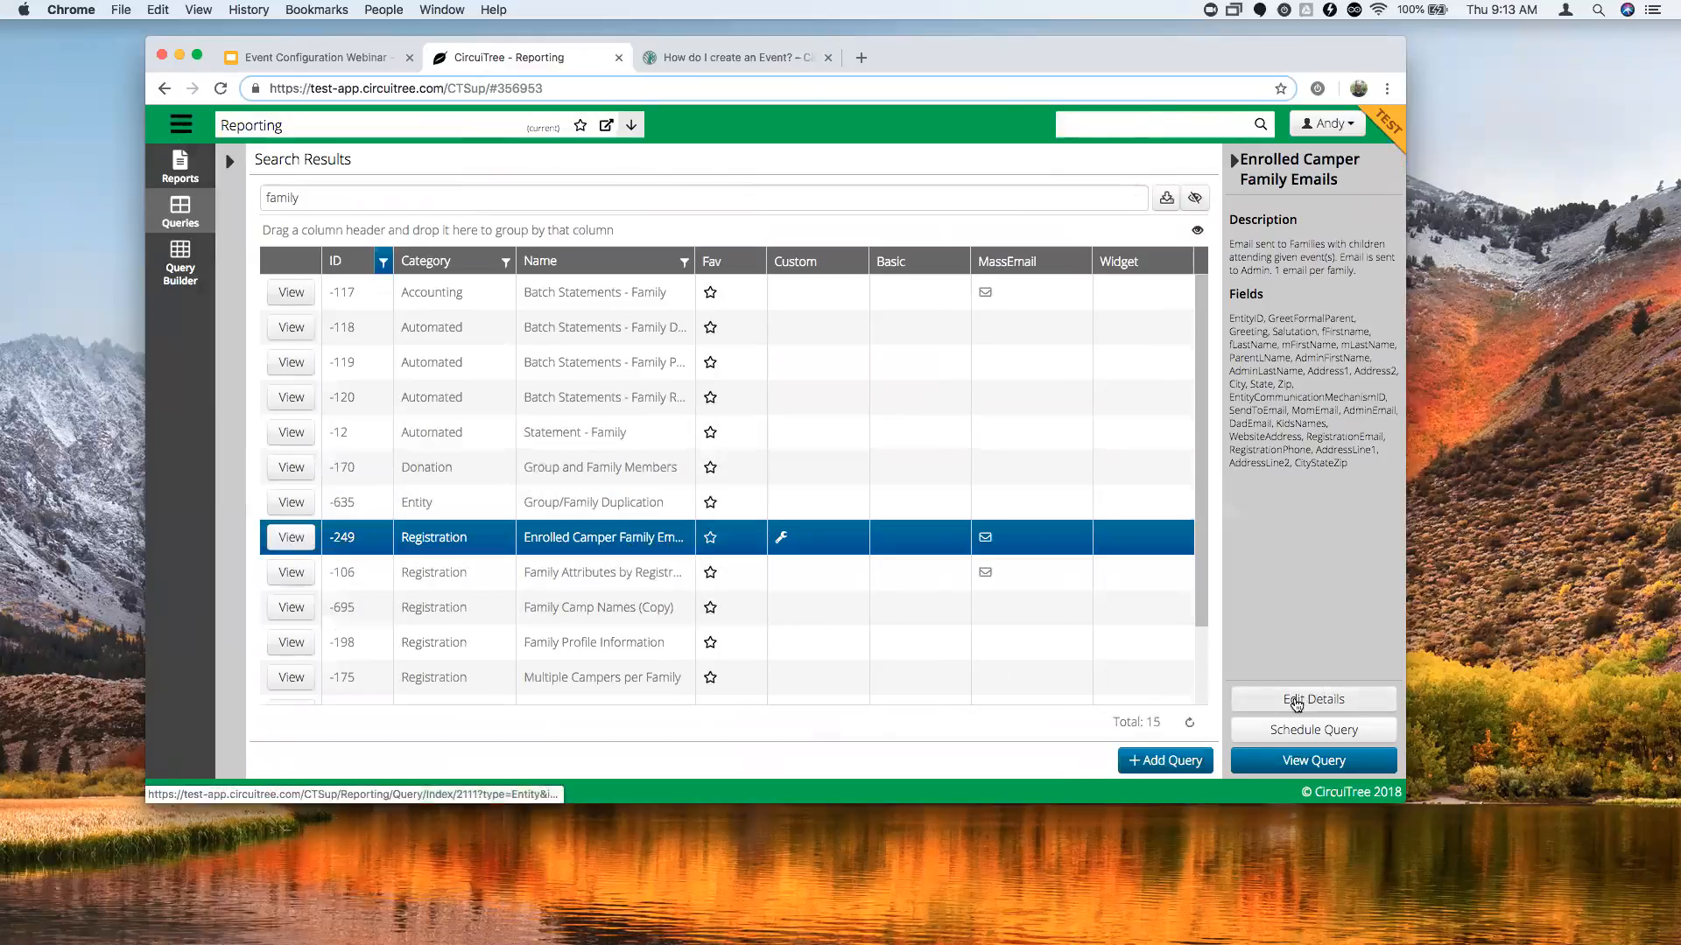
{"action": "left_click_drag", "start_coordinate": [1304, 699], "coordinate": [1307, 701]}
{"action": "left_click", "coordinate": [1315, 698]}
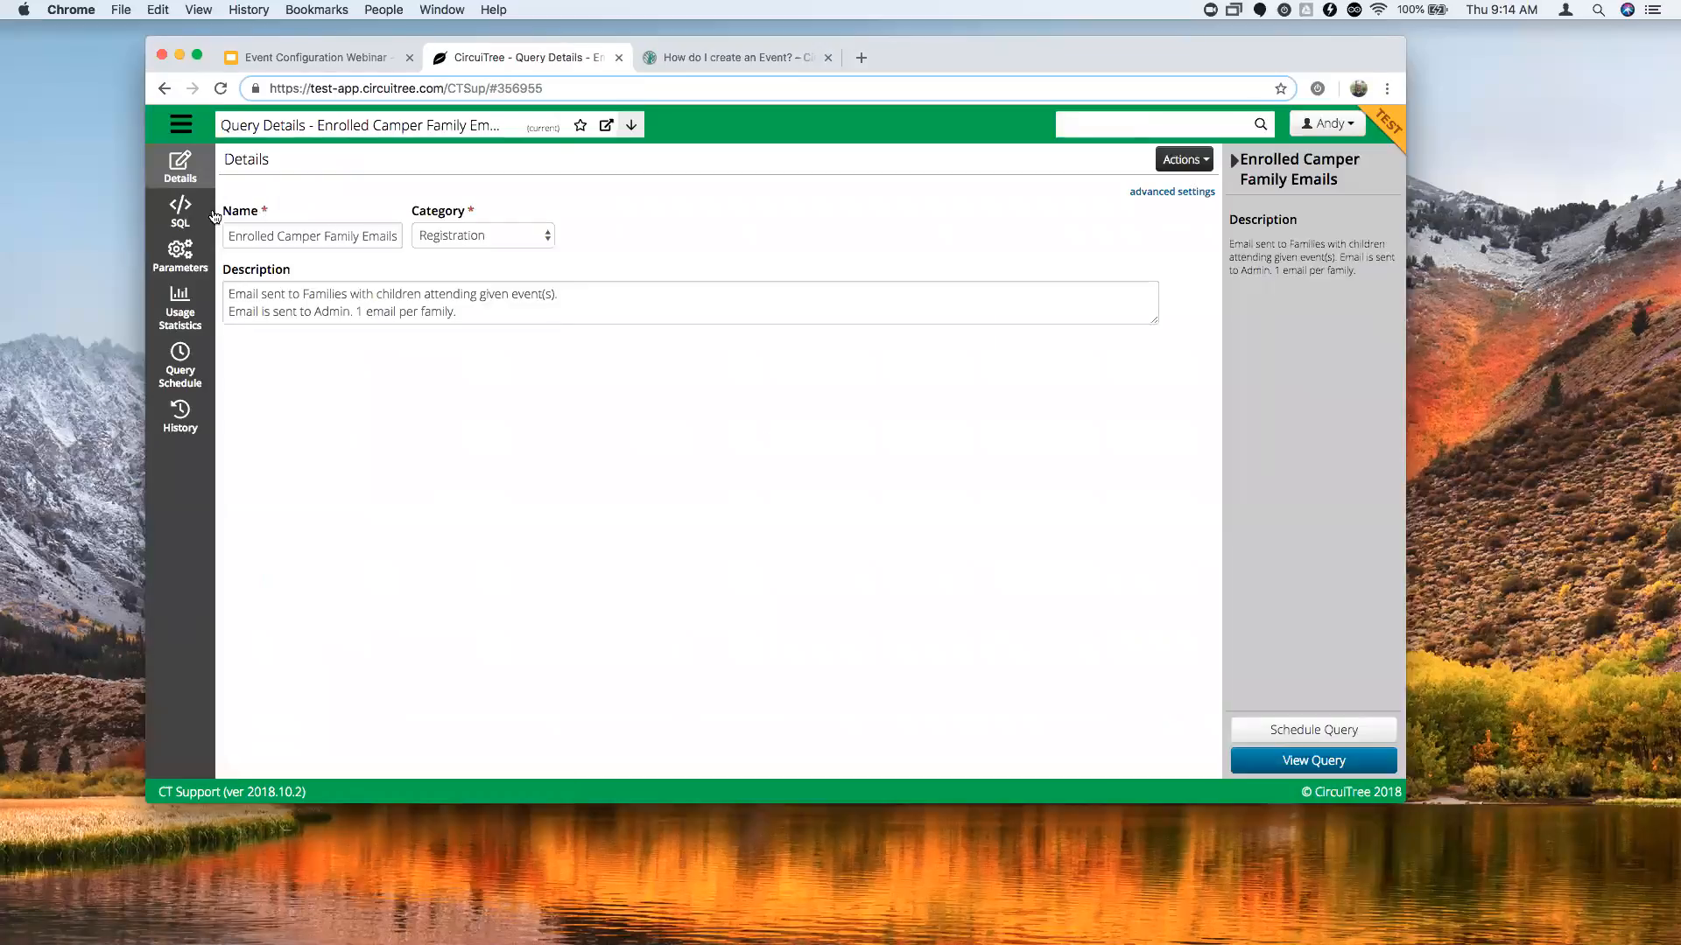
Attach the Enrolled Camper Family Emails query to Family in its advanced settings.
{"action": "left_click", "coordinate": [1153, 195]}
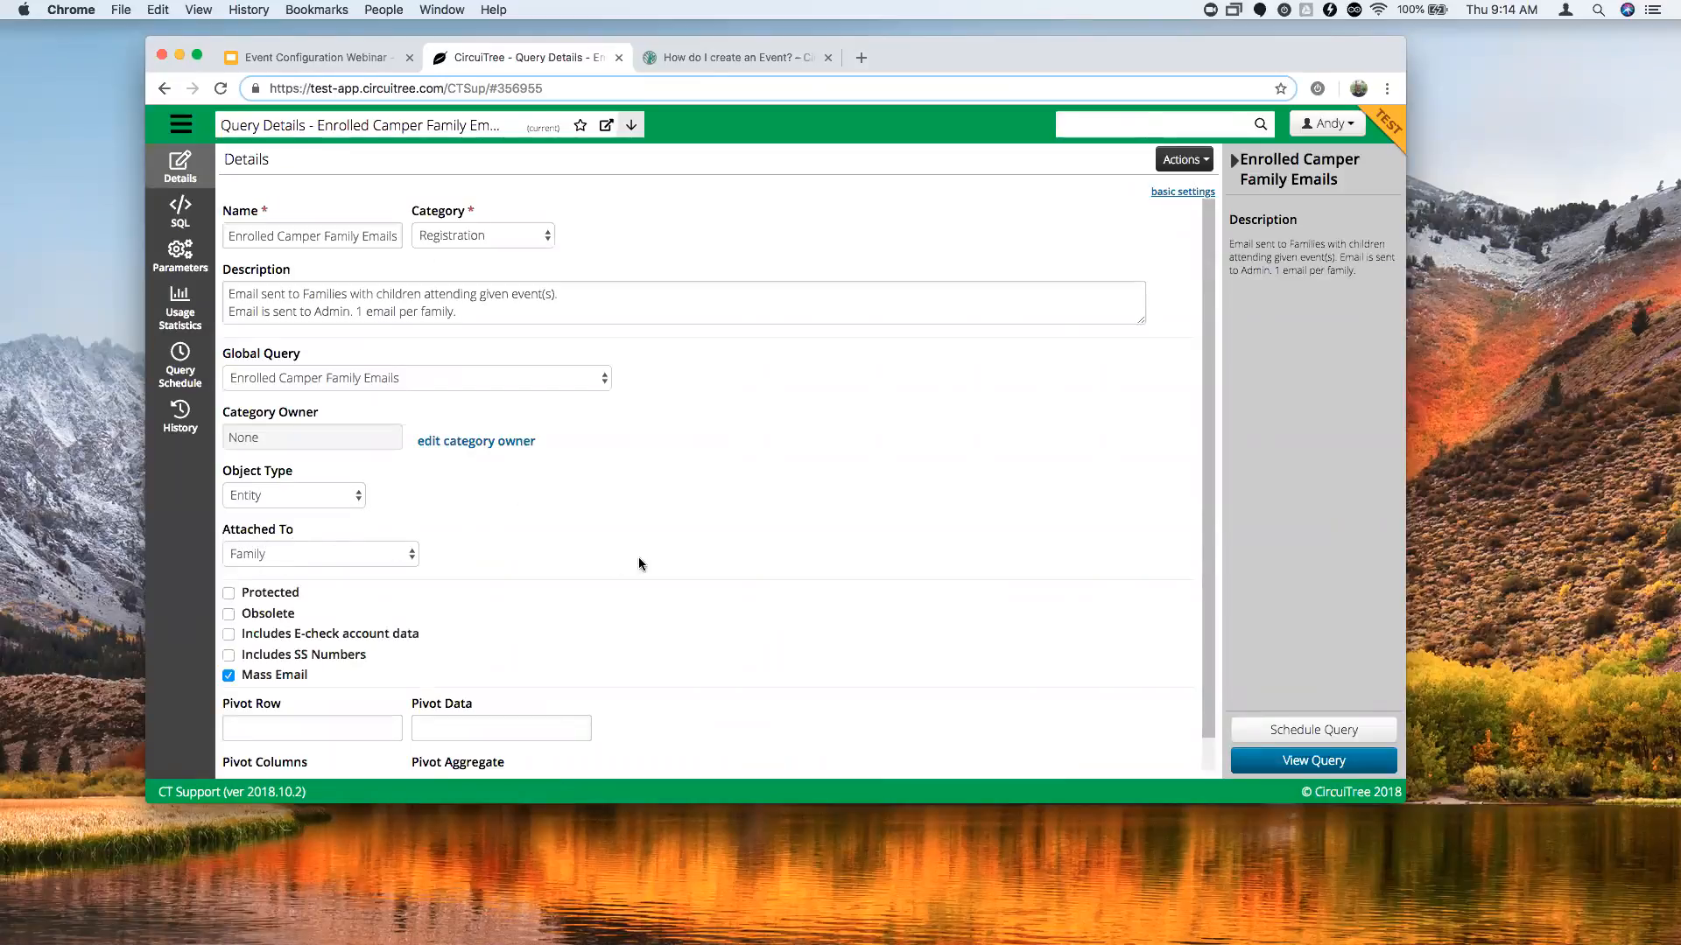
{"action": "left_click", "coordinate": [300, 553]}
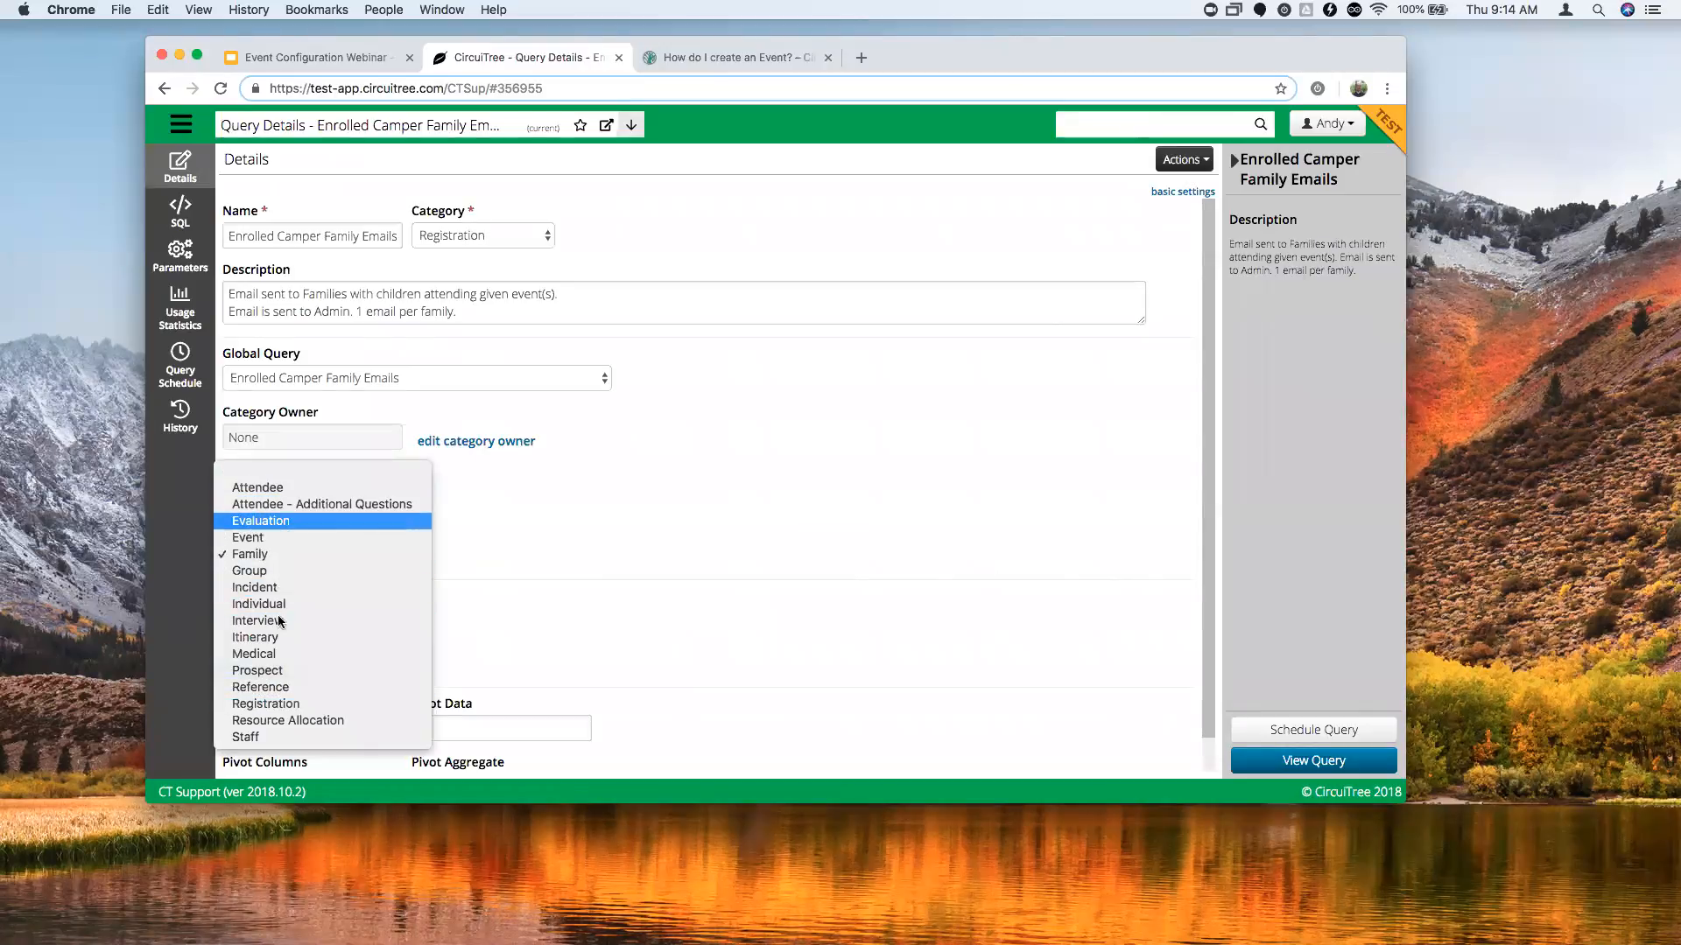
{"action": "key", "text": "Escape"}
{"action": "left_click", "coordinate": [291, 560]}
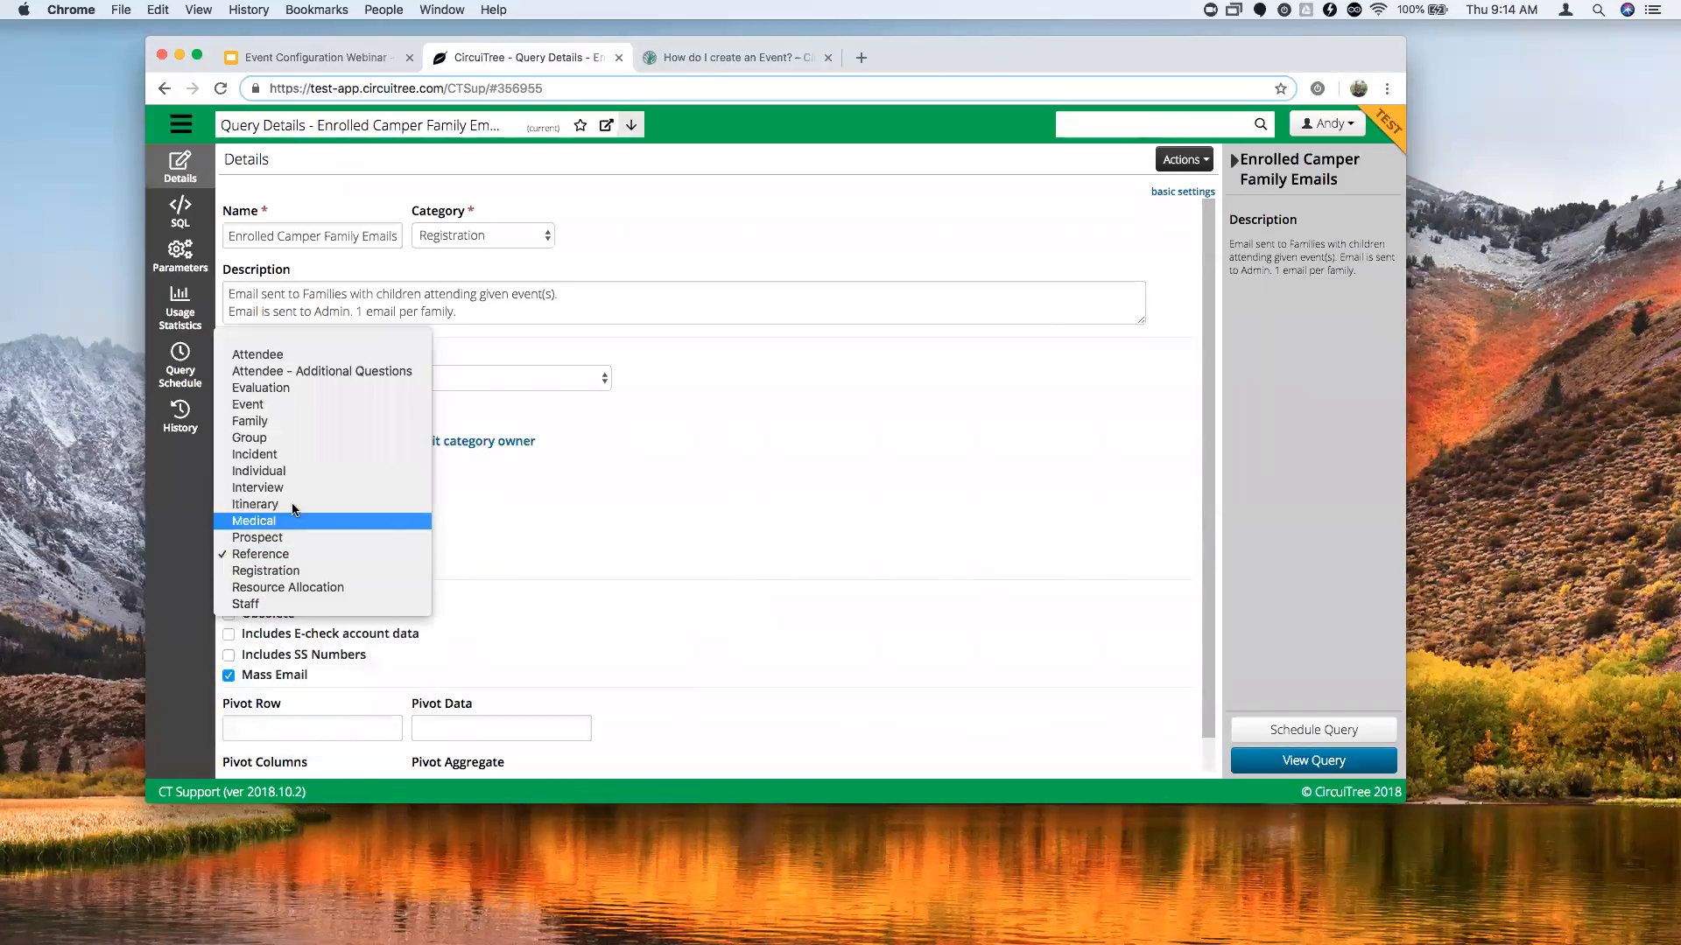
{"action": "left_click", "coordinate": [292, 420]}
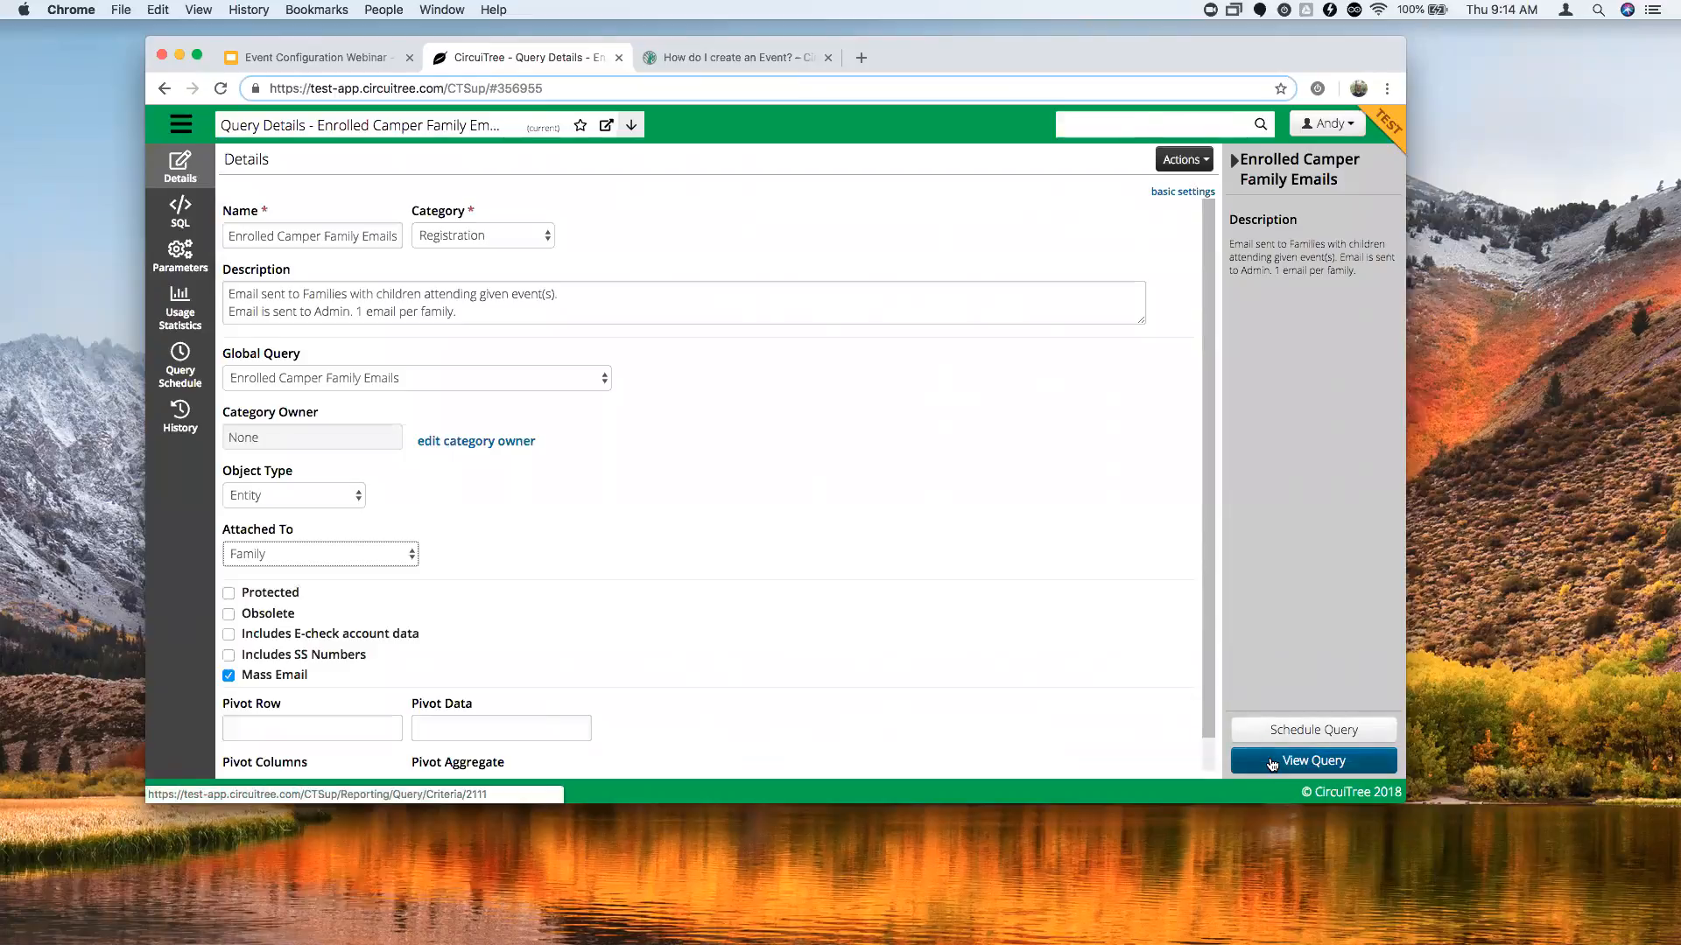
{"action": "scroll", "coordinate": [1212, 653], "scroll_direction": "down", "scroll_amount": 1}
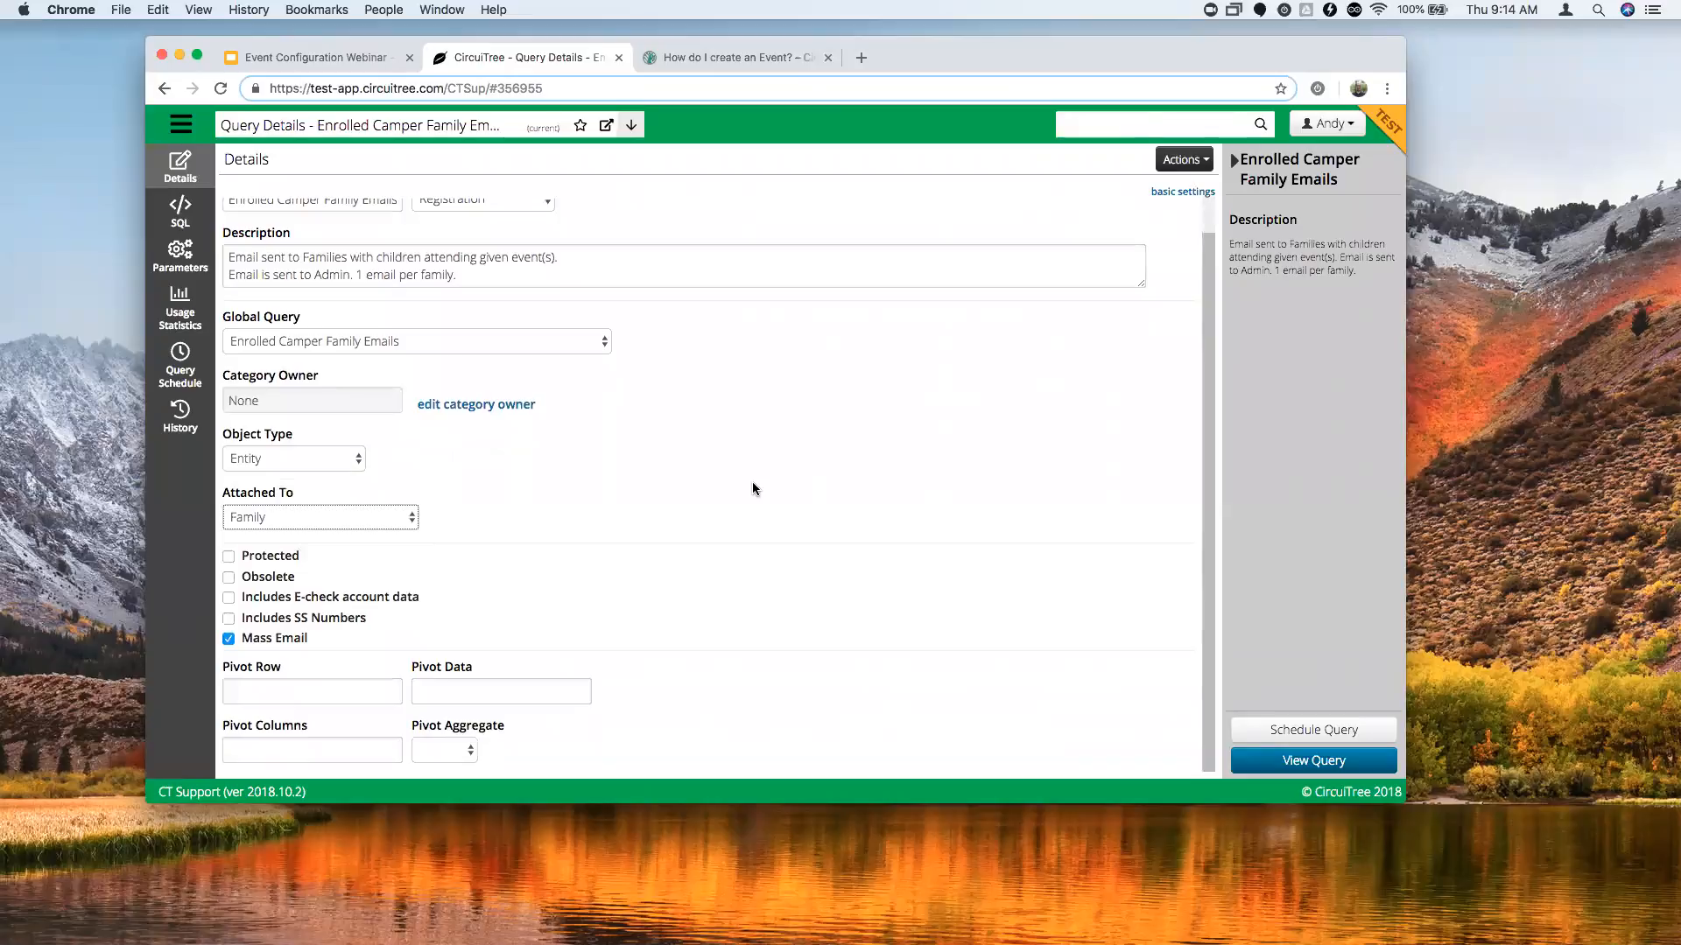
{"action": "left_click", "coordinate": [1313, 763]}
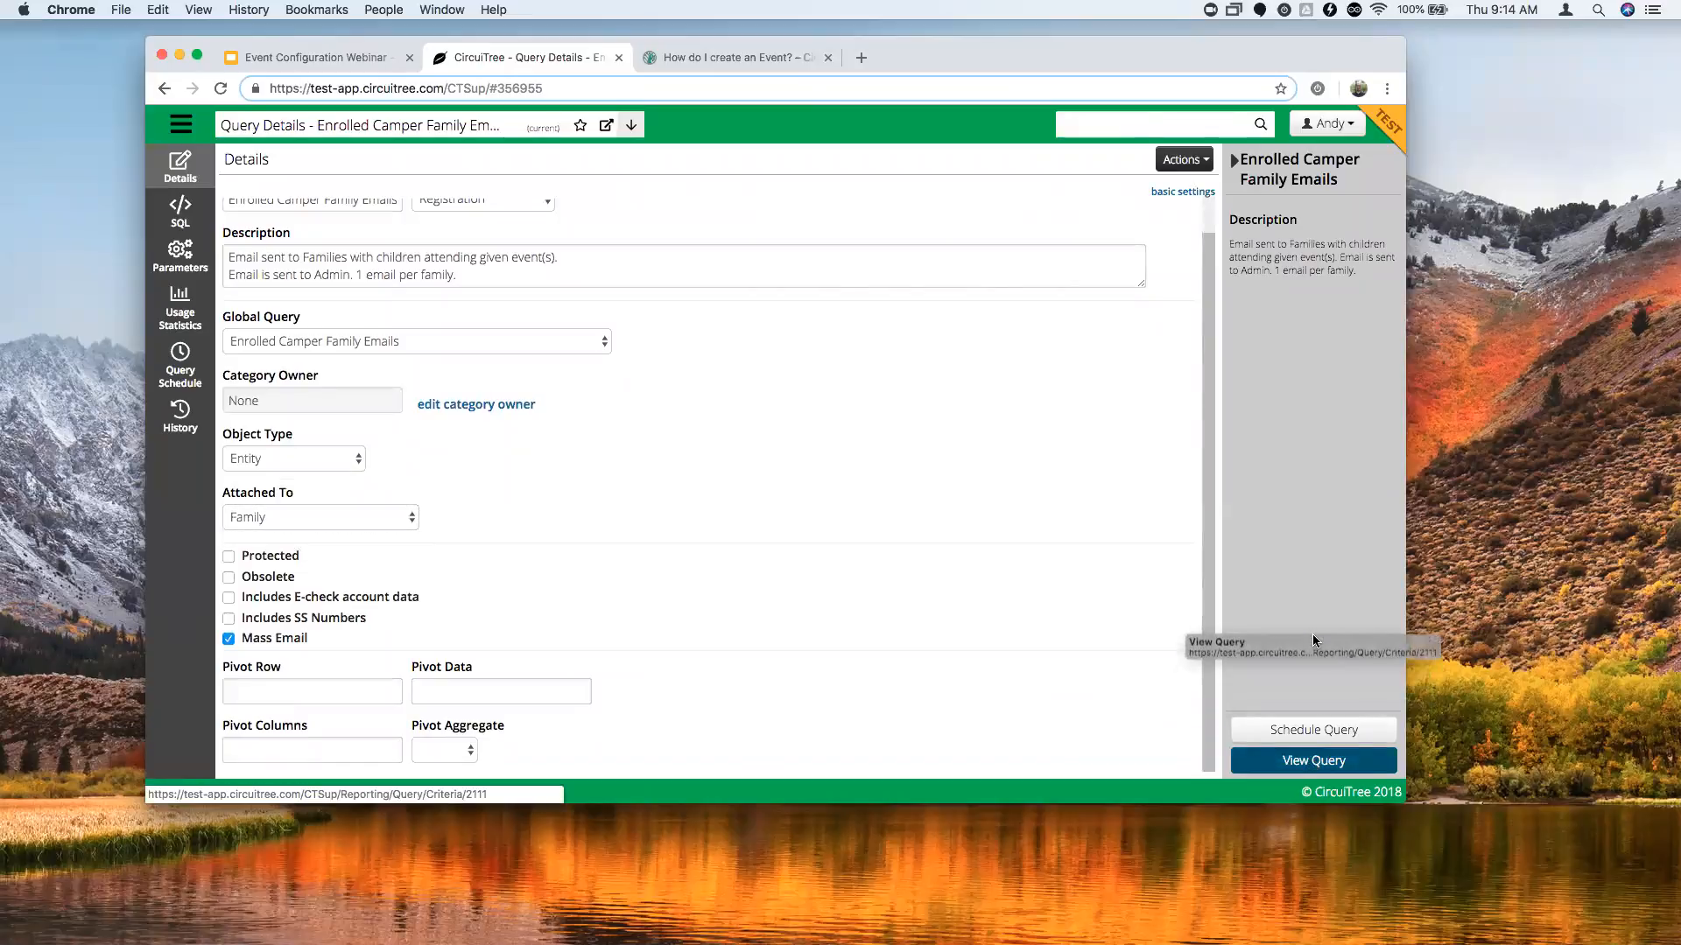
{"action": "left_click", "coordinate": [1313, 772]}
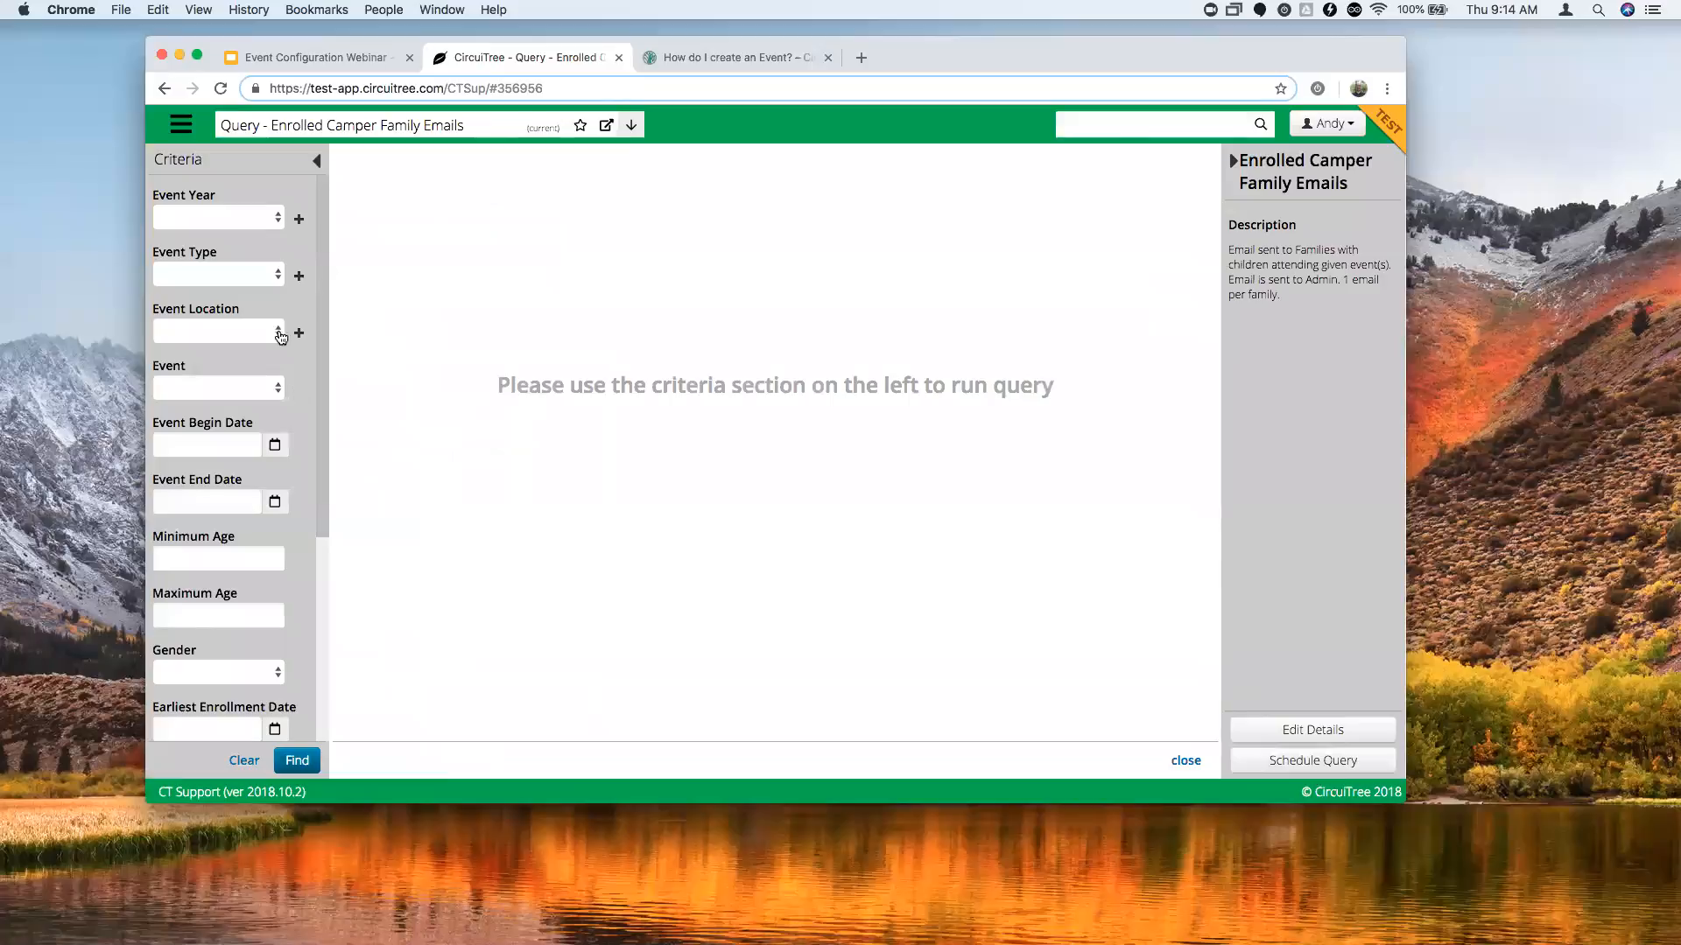
Filter the query criteria to event year 2018.
{"action": "left_click", "coordinate": [233, 218]}
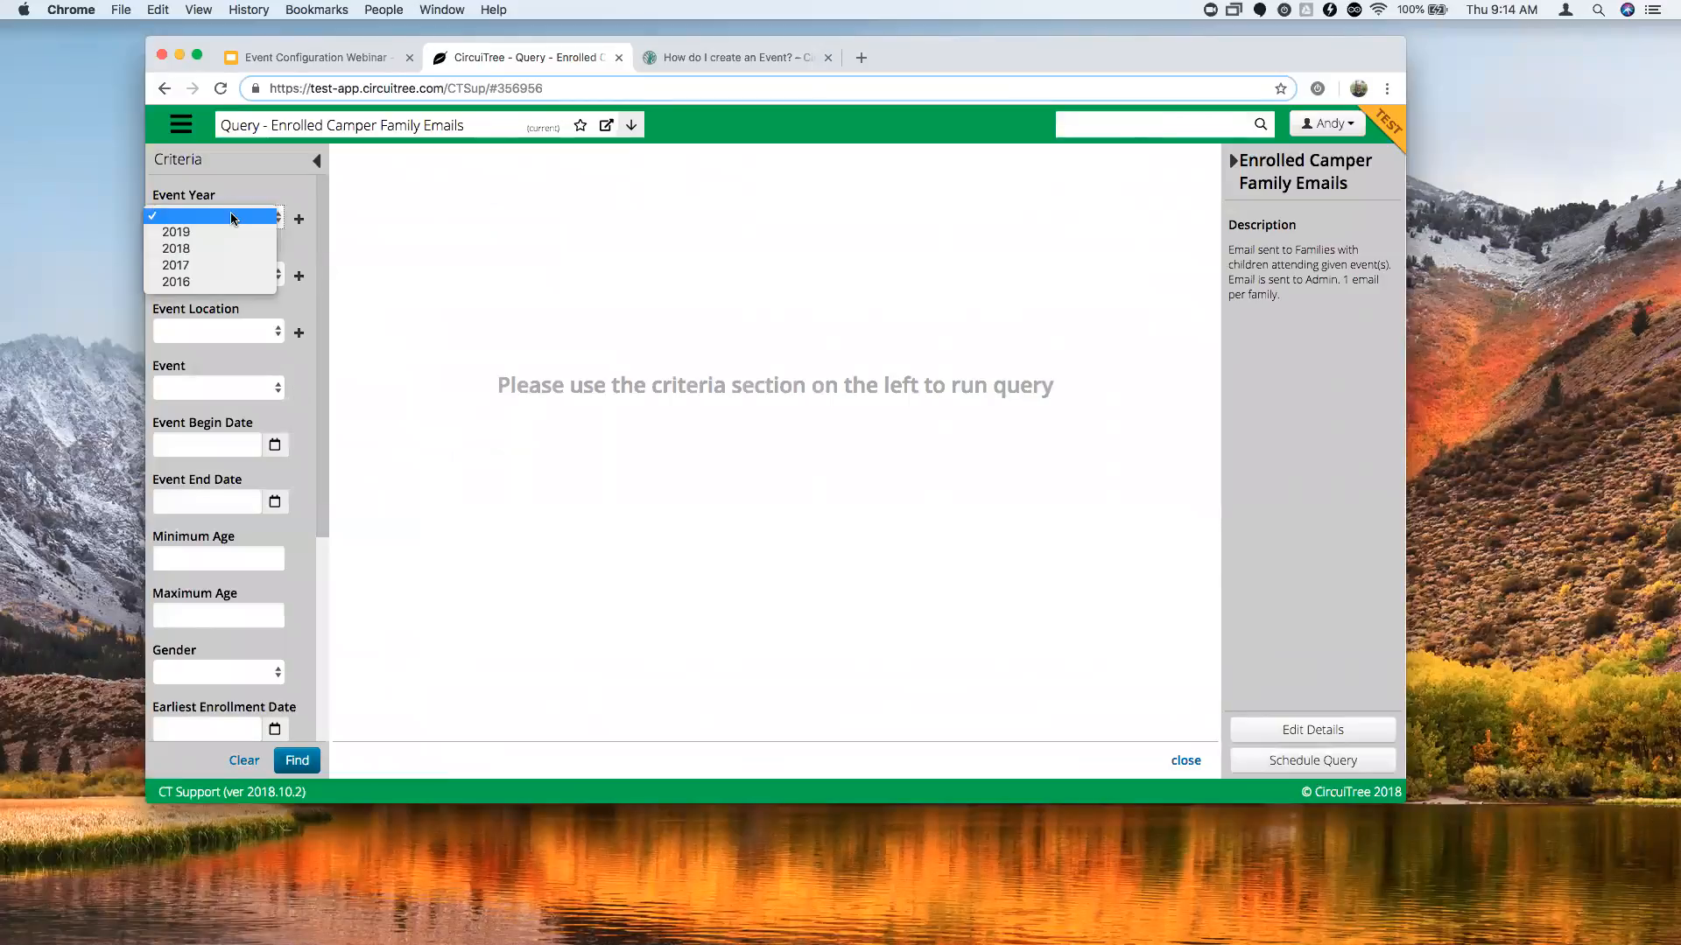
{"action": "left_click", "coordinate": [226, 191]}
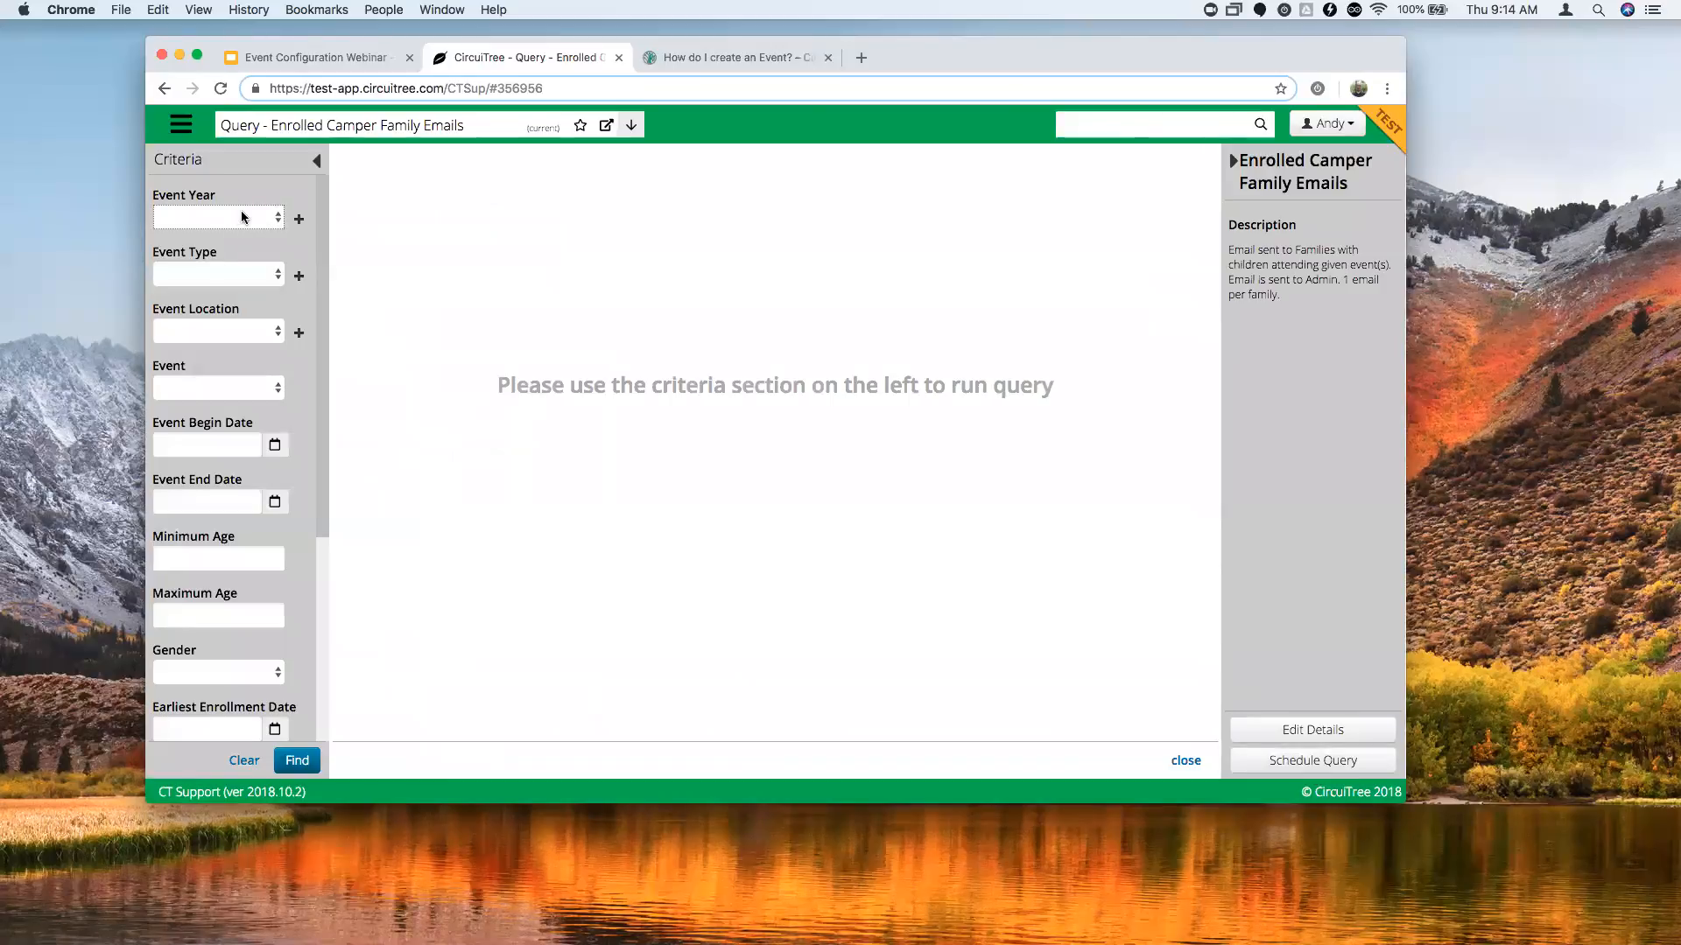
{"action": "left_click", "coordinate": [241, 221]}
{"action": "left_click", "coordinate": [239, 247]}
{"action": "scroll", "coordinate": [253, 439], "scroll_direction": "down", "scroll_amount": 5}
{"action": "scroll", "coordinate": [252, 473], "scroll_direction": "down", "scroll_amount": 3}
Leave Number of Years Attended blank and run the query, returning 10 families.
{"action": "left_click", "coordinate": [221, 553]}
{"action": "type", "text": "5"}
{"action": "double_click", "coordinate": [219, 556]}
{"action": "key", "text": "BackSpace"}
{"action": "scroll", "coordinate": [235, 541], "scroll_direction": "down", "scroll_amount": 1}
{"action": "scroll", "coordinate": [235, 540], "scroll_direction": "down", "scroll_amount": 2}
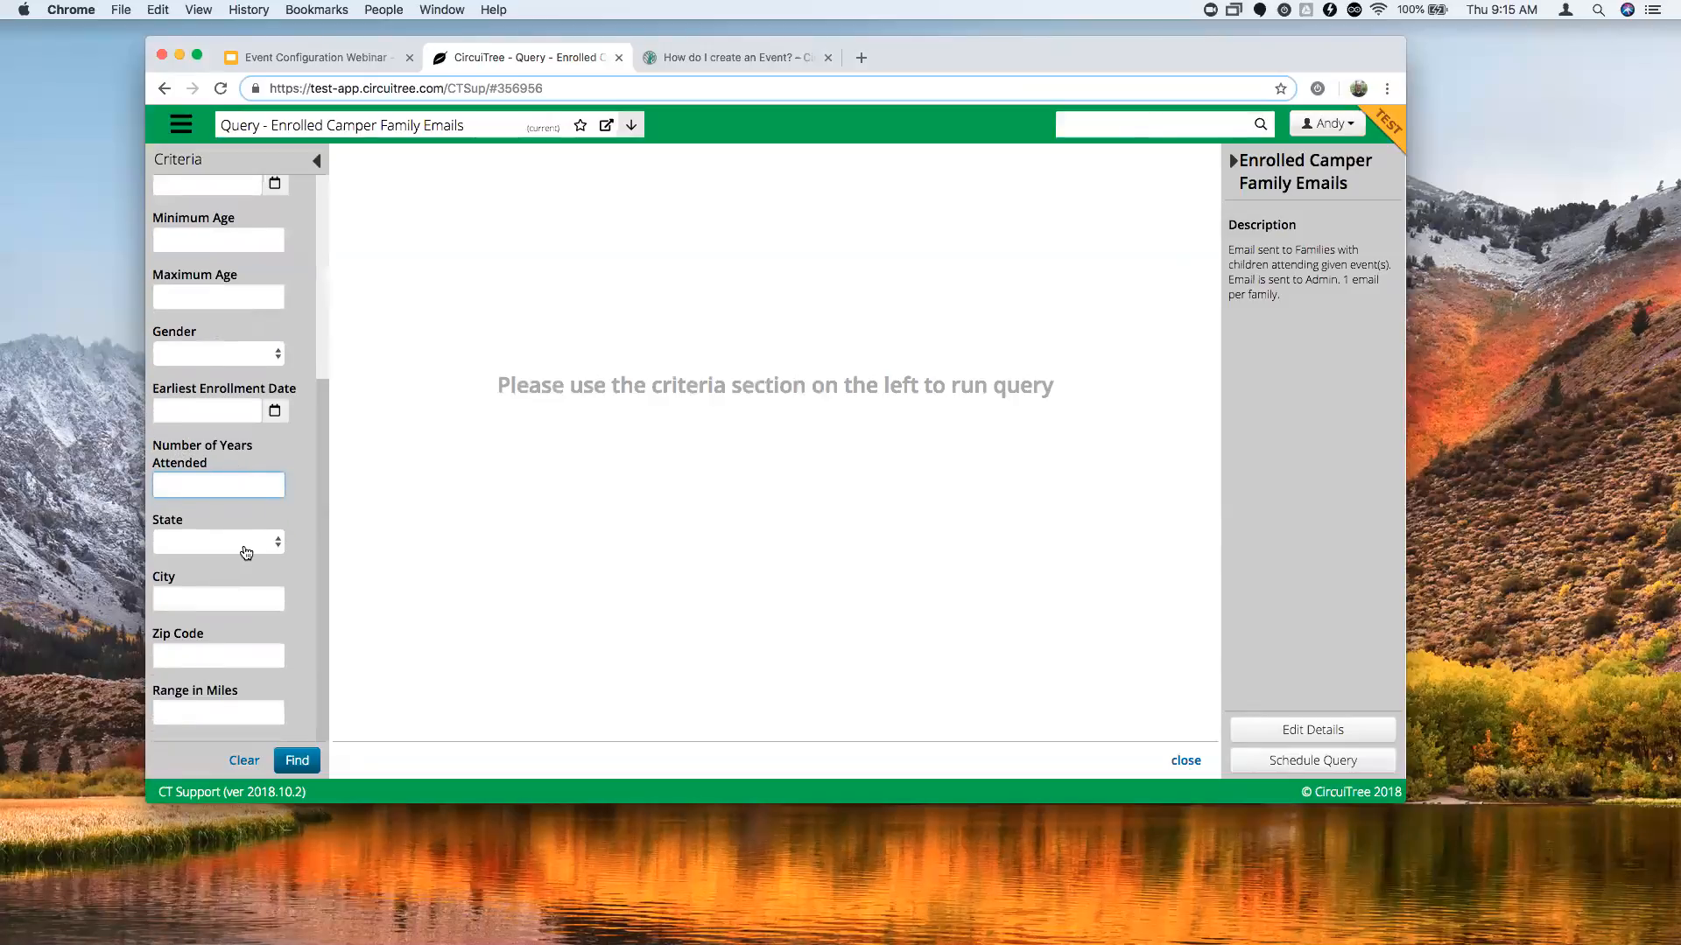
{"action": "scroll", "coordinate": [243, 552], "scroll_direction": "up", "scroll_amount": 8}
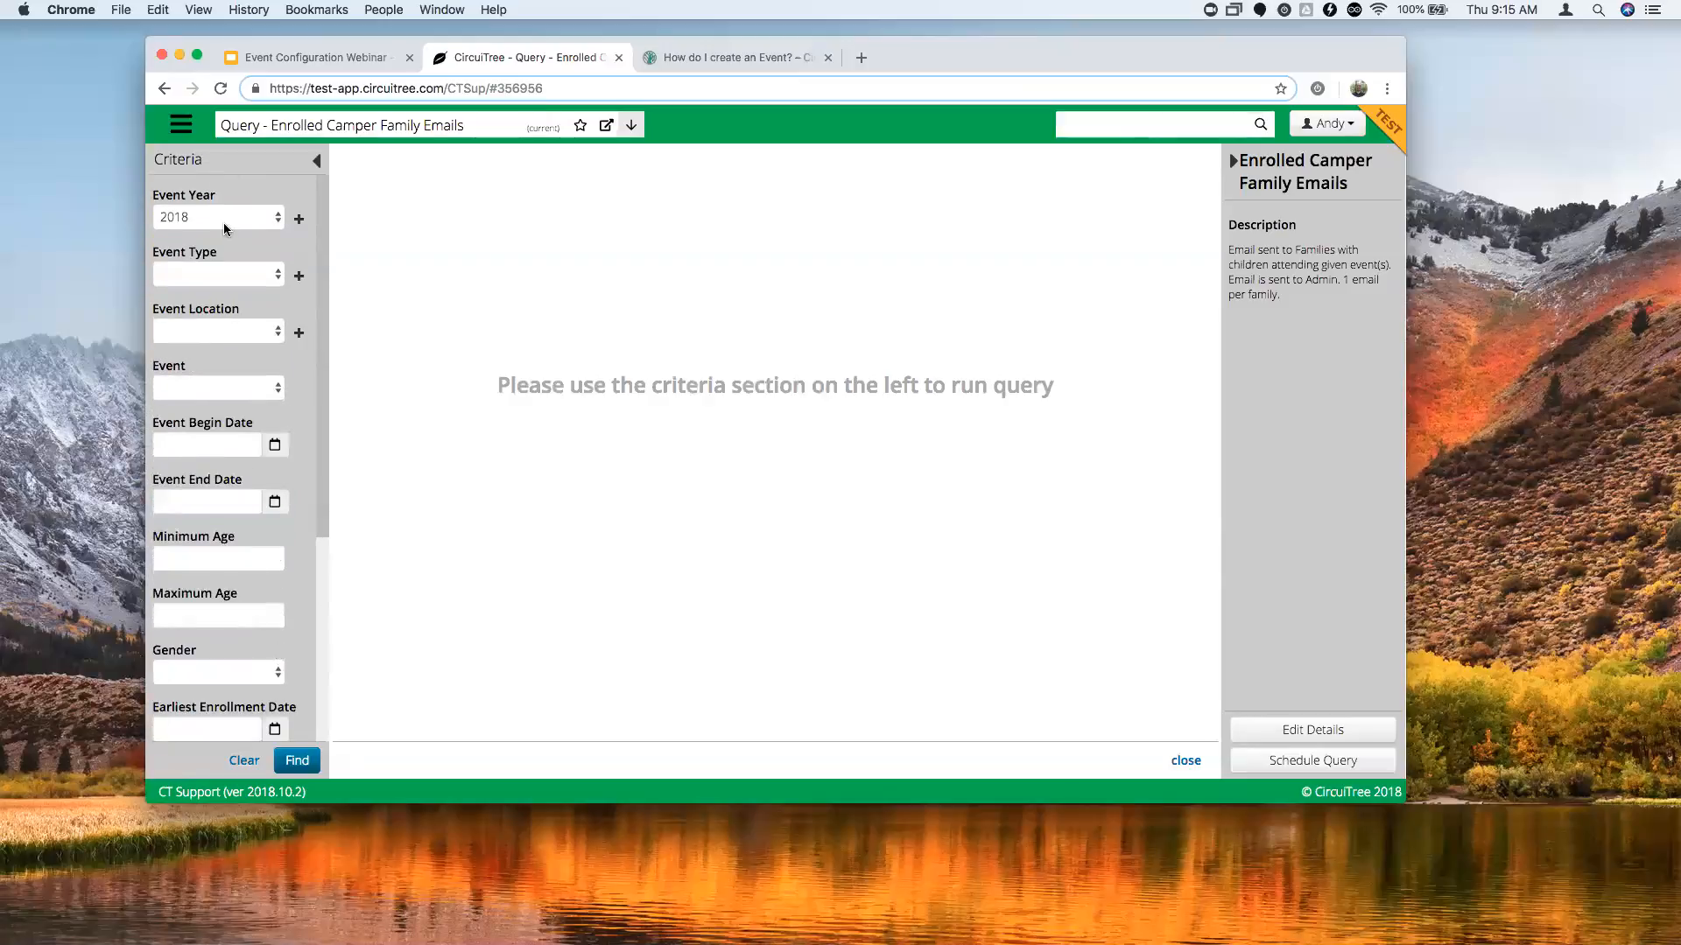
{"action": "left_click", "coordinate": [222, 221]}
{"action": "left_click", "coordinate": [308, 758]}
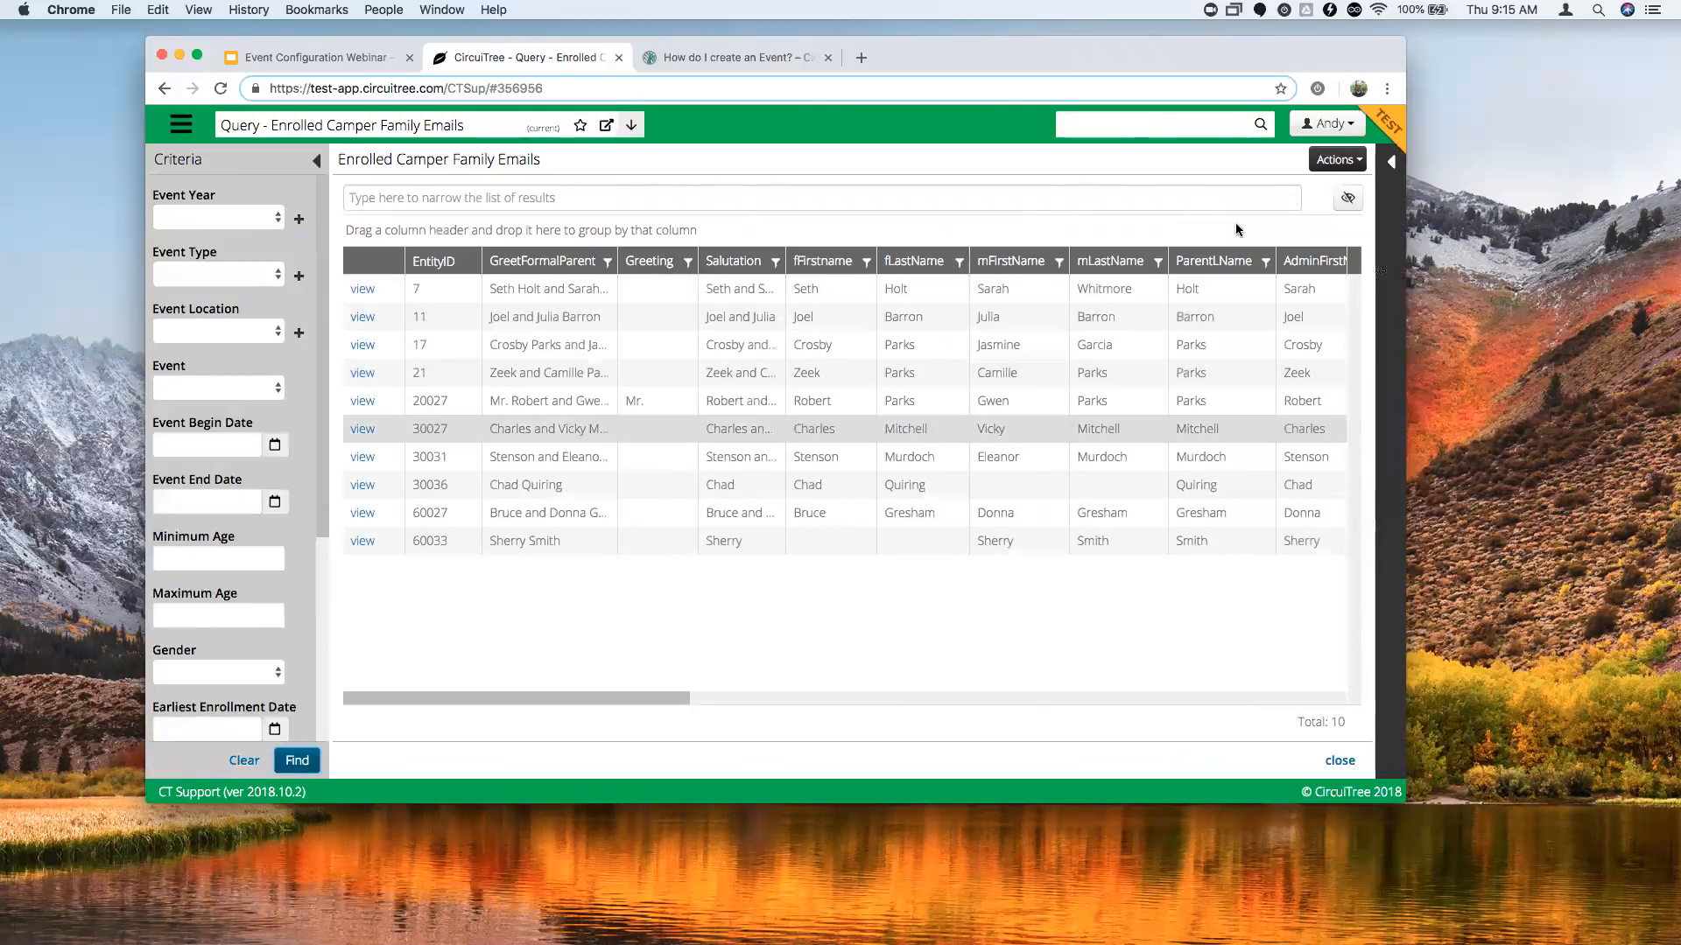
Begin applying the VIP attribute, set to checked, to the listed families.
{"action": "left_click", "coordinate": [1331, 161]}
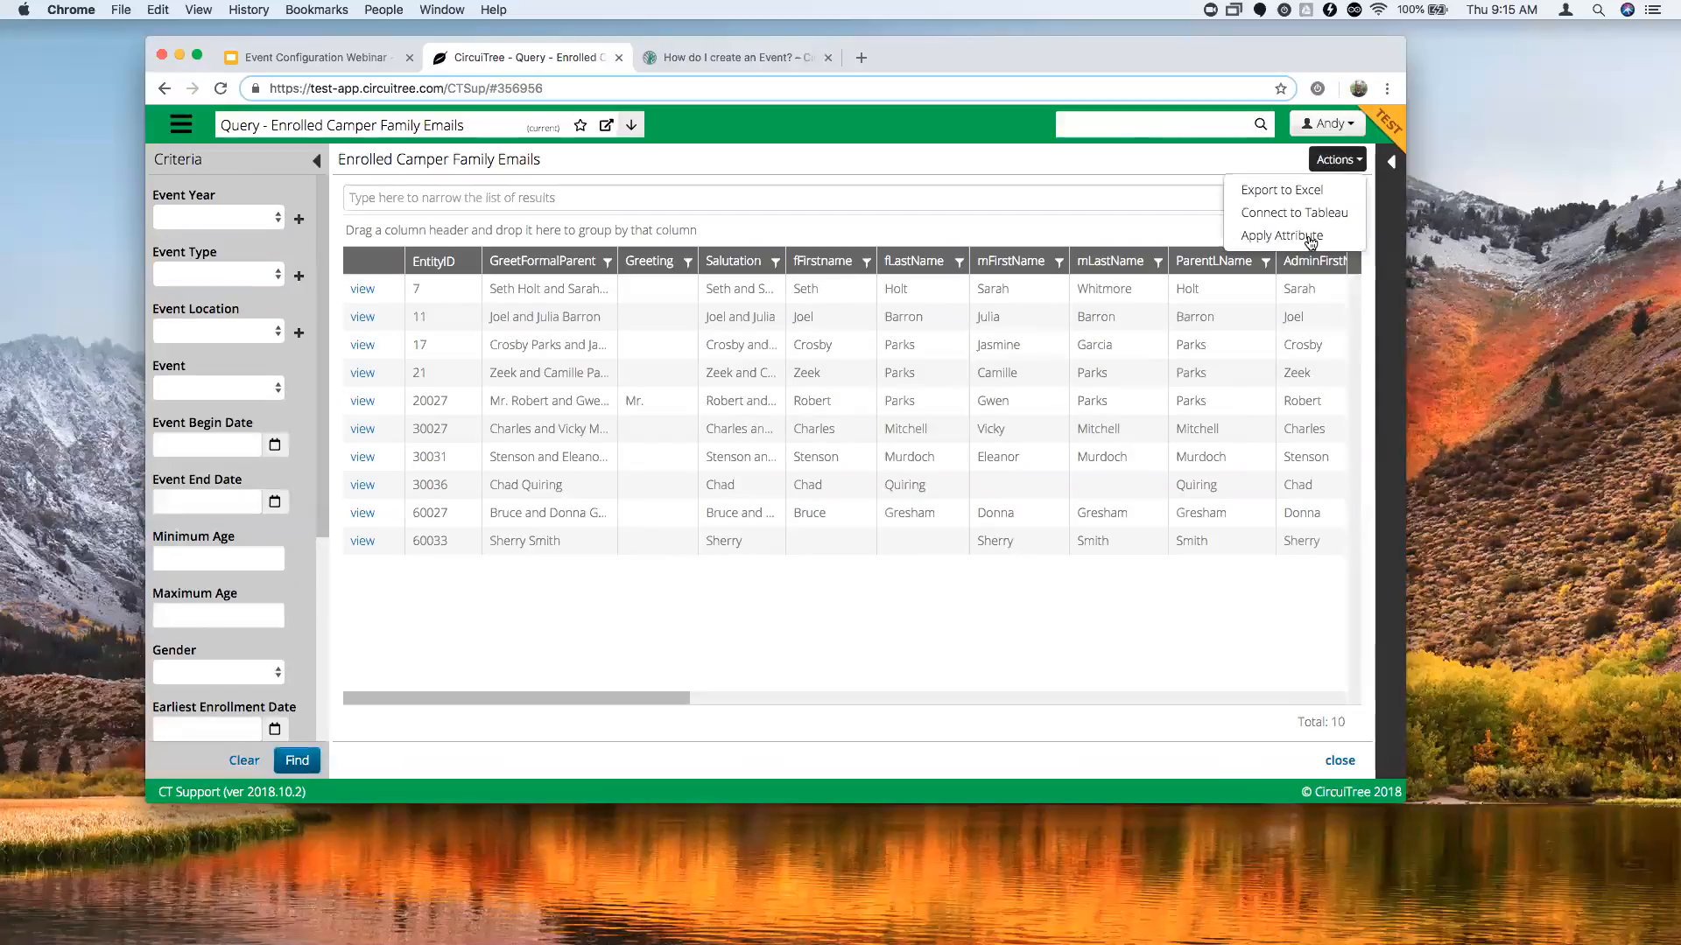
{"action": "left_click", "coordinate": [1268, 242]}
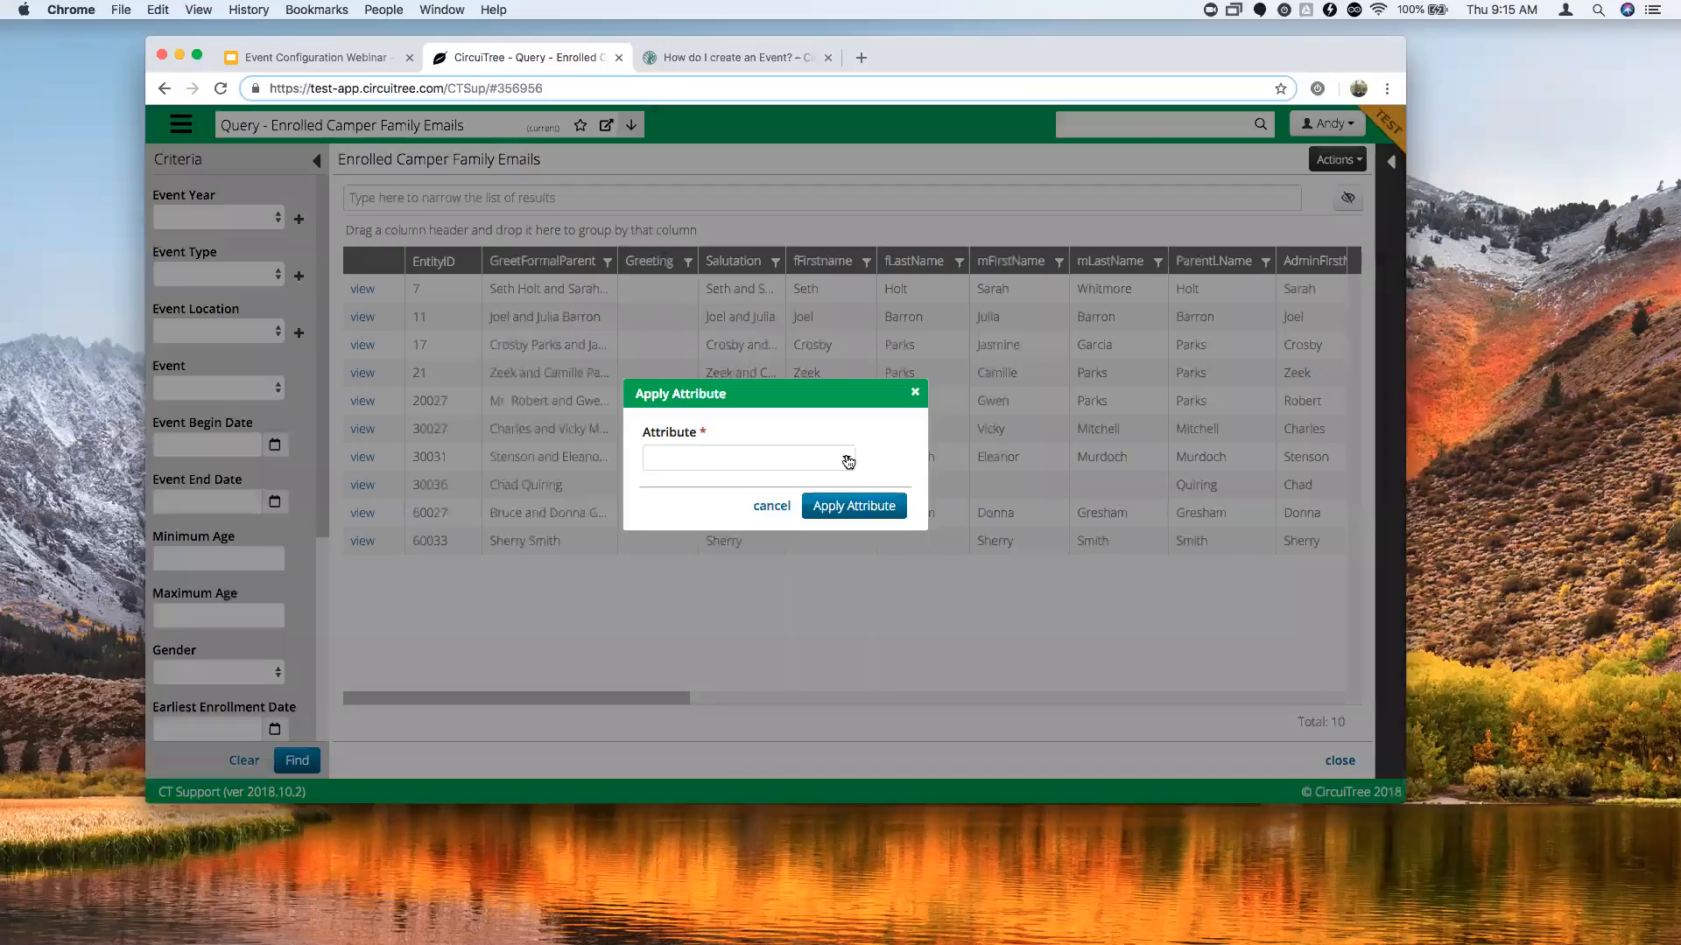
{"action": "left_click", "coordinate": [847, 458]}
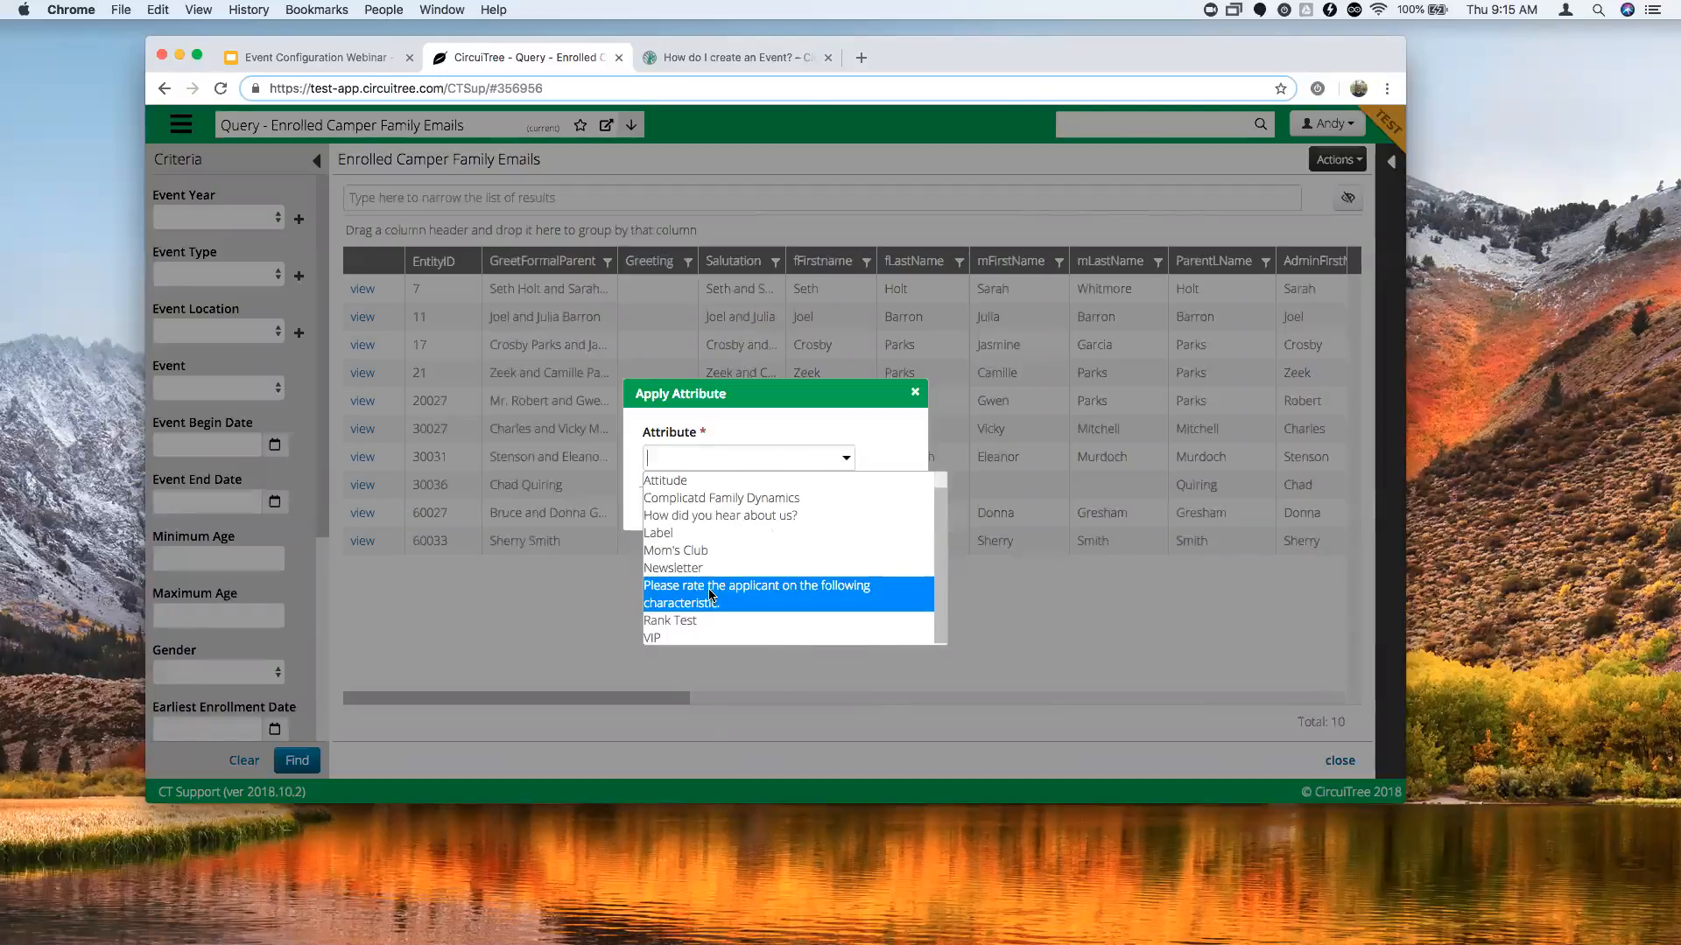
{"action": "scroll", "coordinate": [714, 570], "scroll_direction": "down", "scroll_amount": 1}
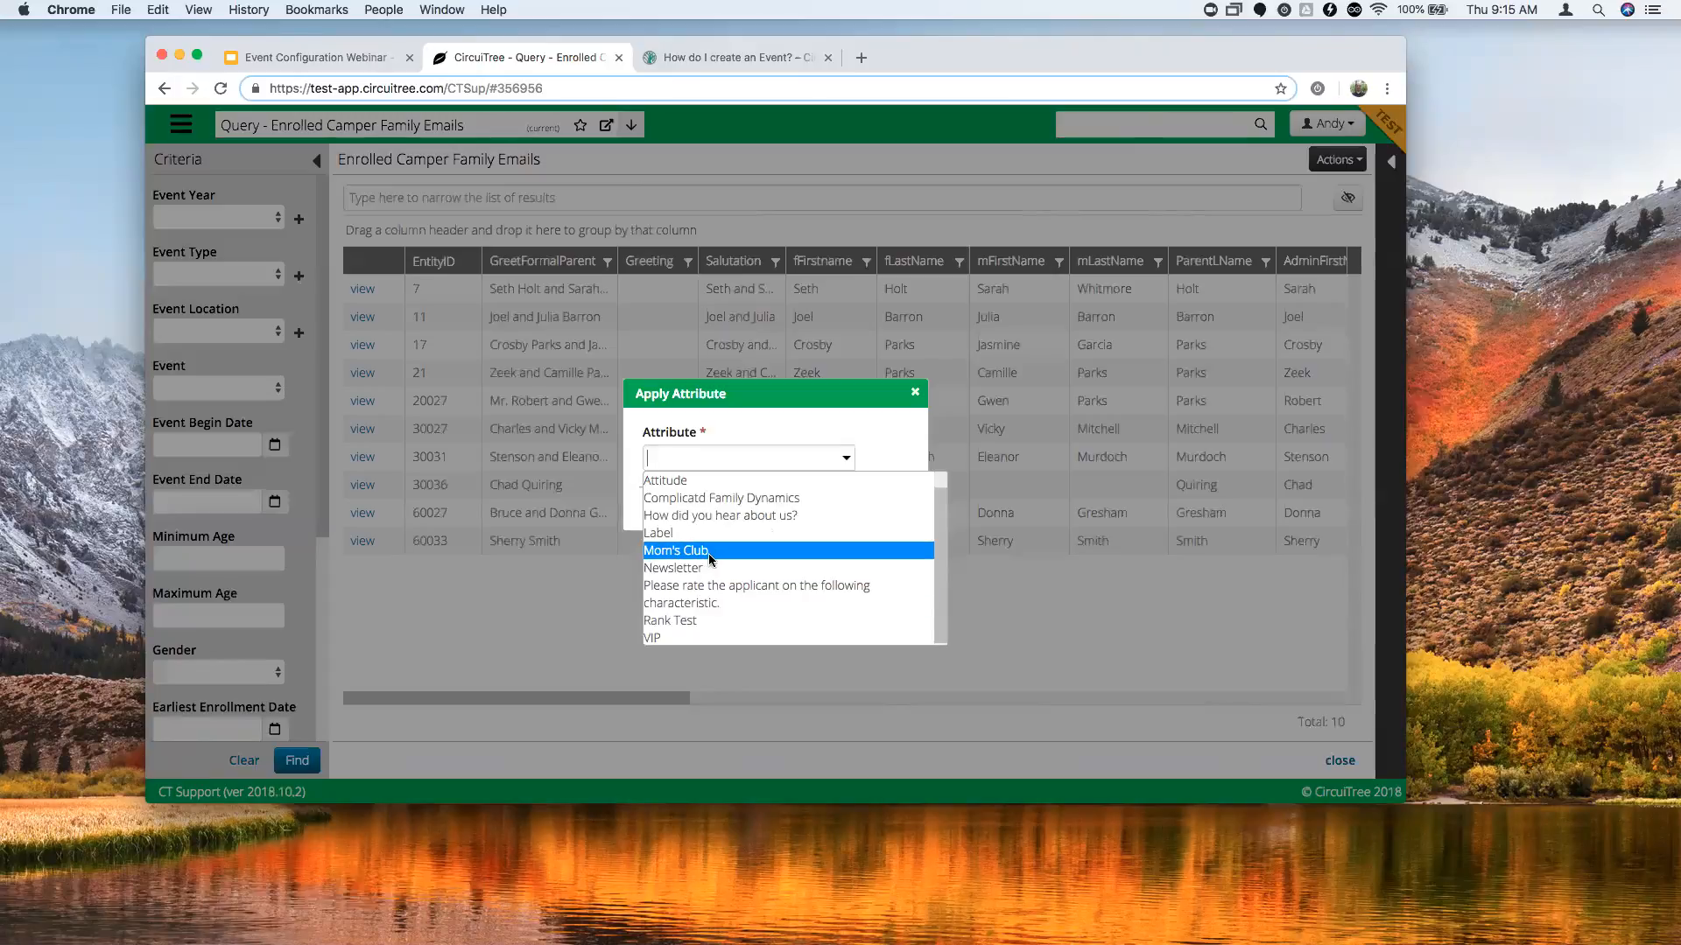
{"action": "left_click", "coordinate": [670, 638]}
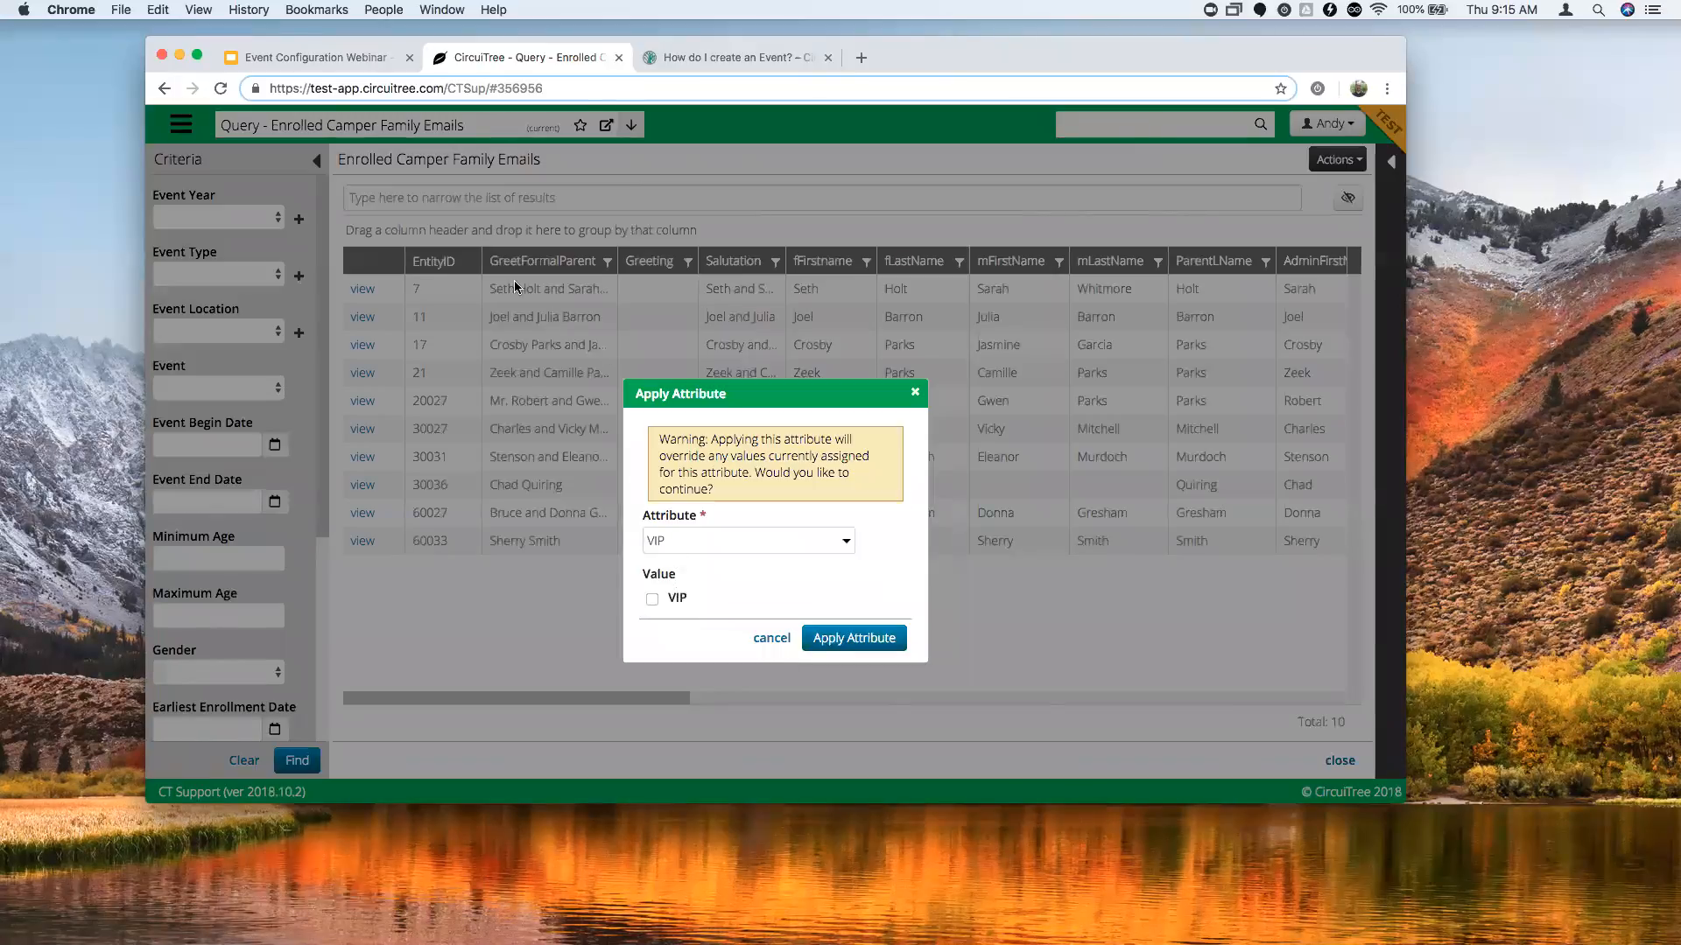
{"action": "left_click", "coordinate": [652, 599]}
{"action": "left_click", "coordinate": [849, 545]}
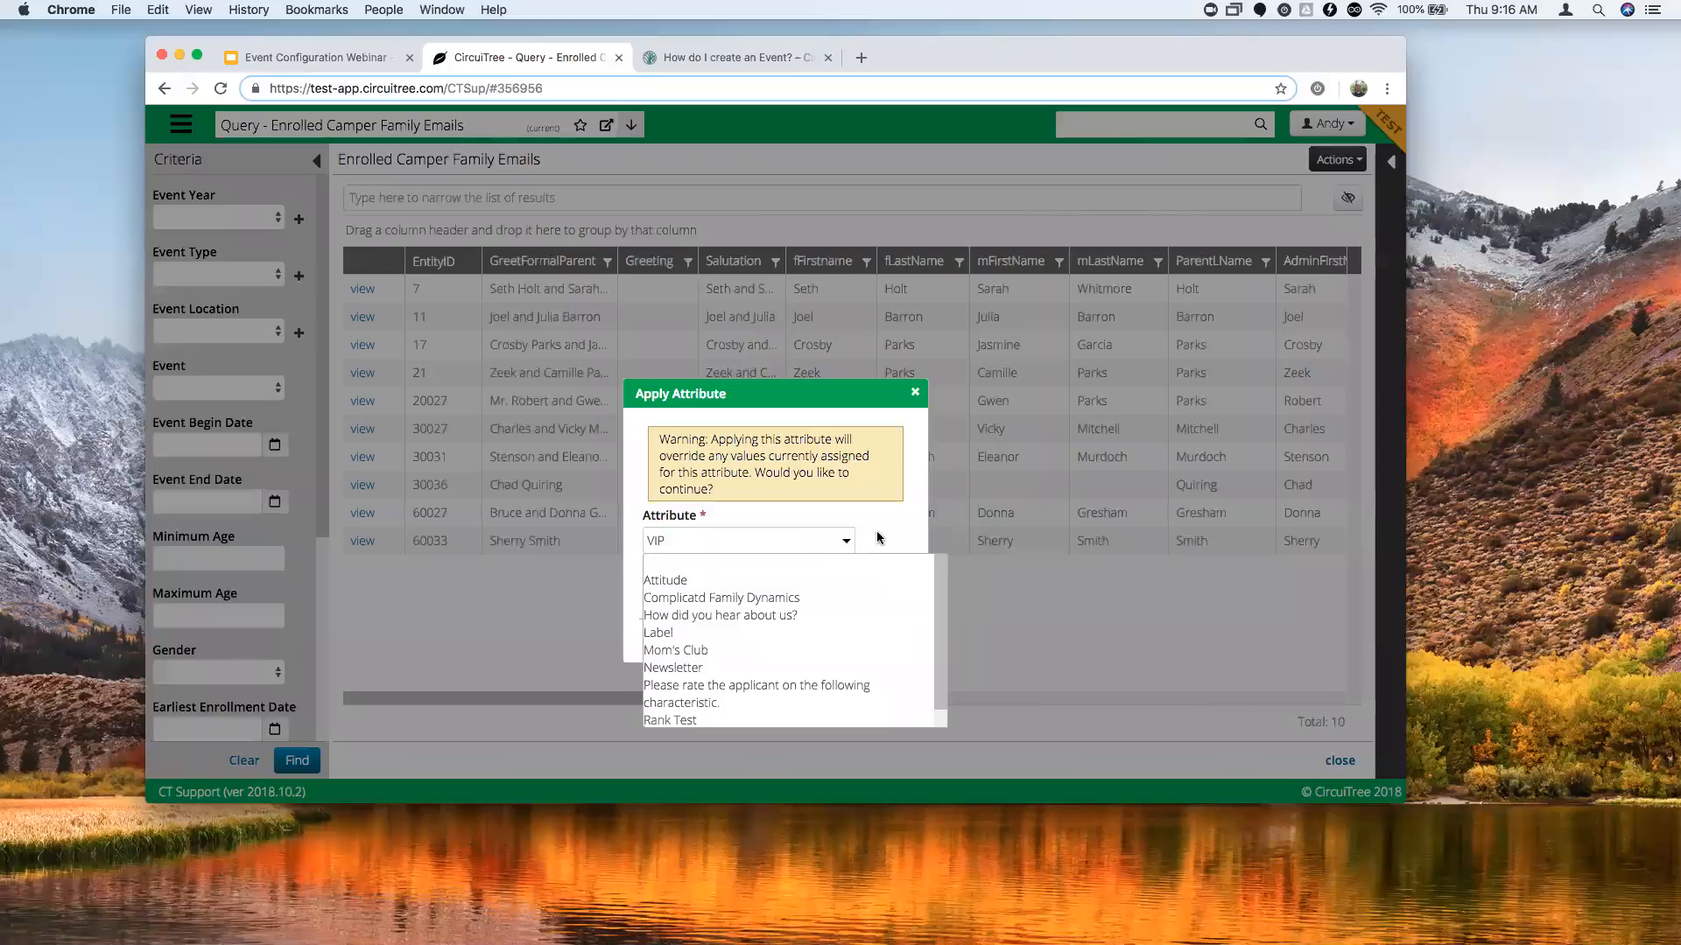
{"action": "left_click", "coordinate": [879, 537]}
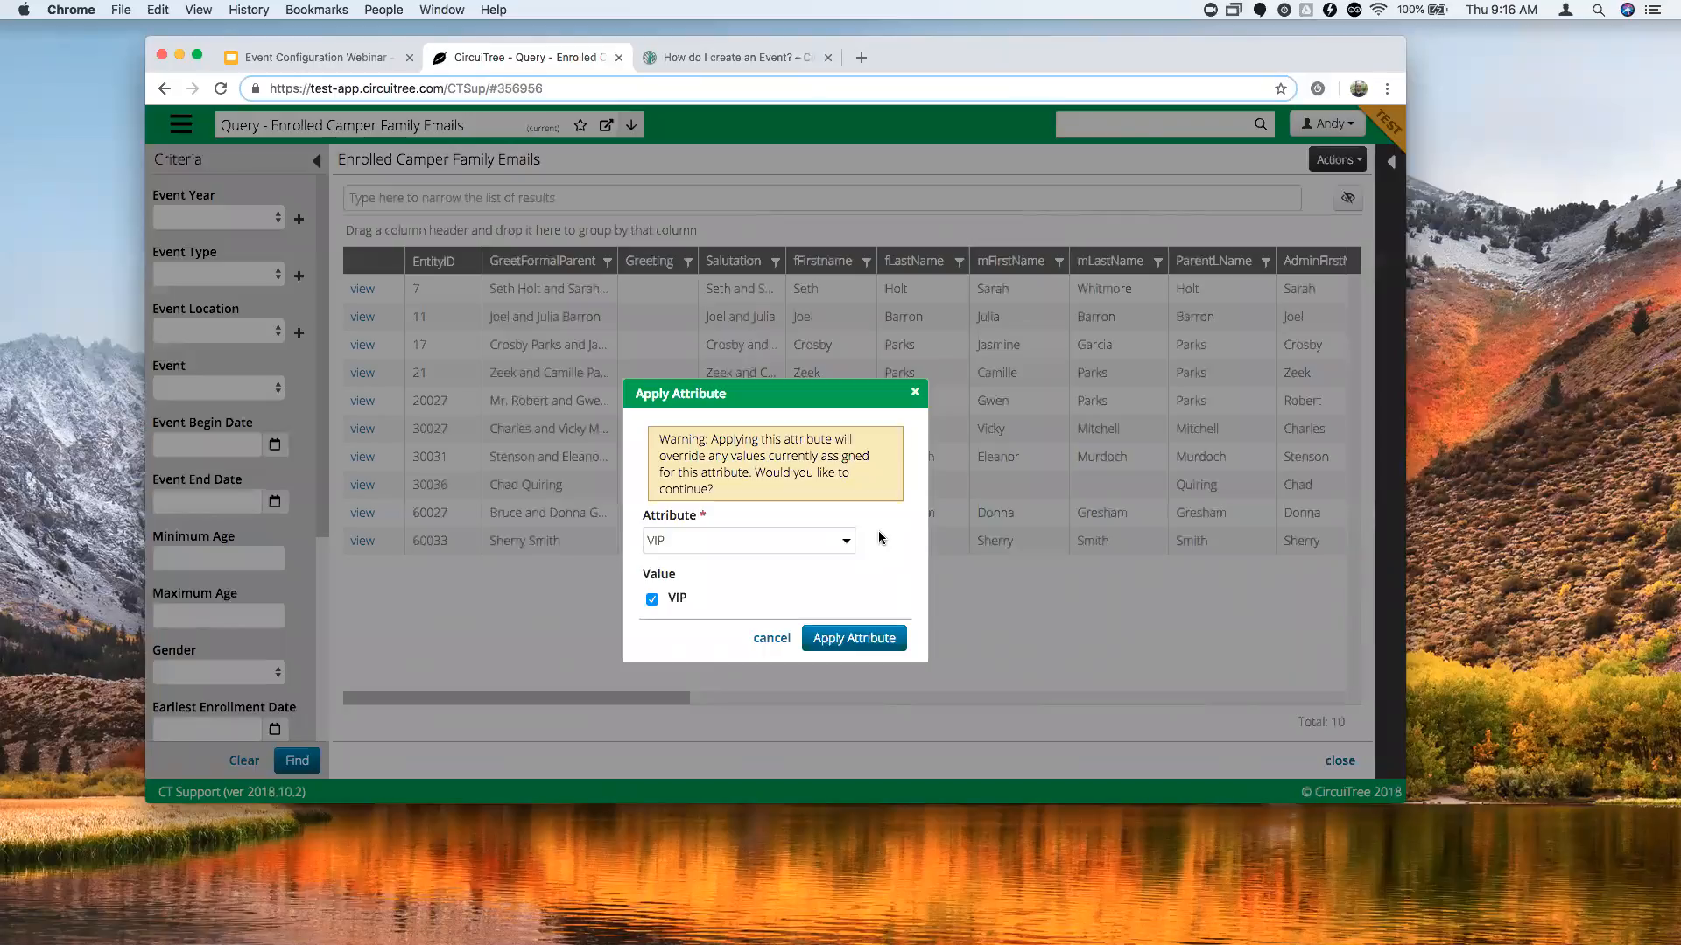
Switch to 'How did you hear about us?' with answer Website, then close without applying.
{"action": "left_click", "coordinate": [846, 542]}
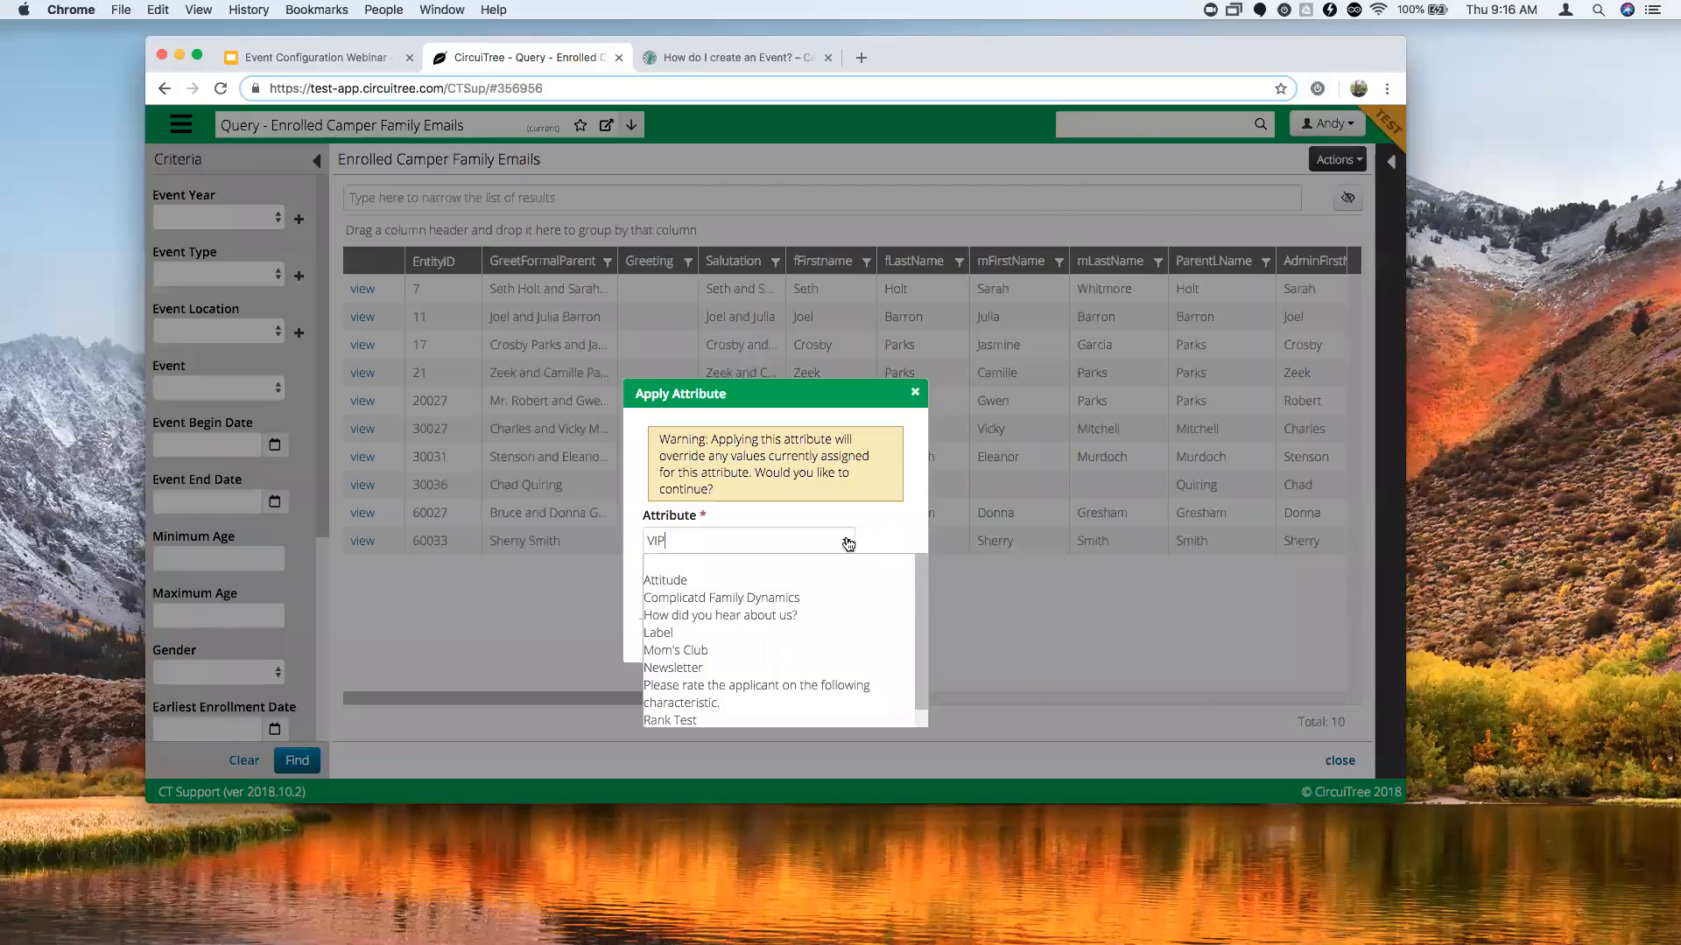
{"action": "left_click", "coordinate": [745, 618]}
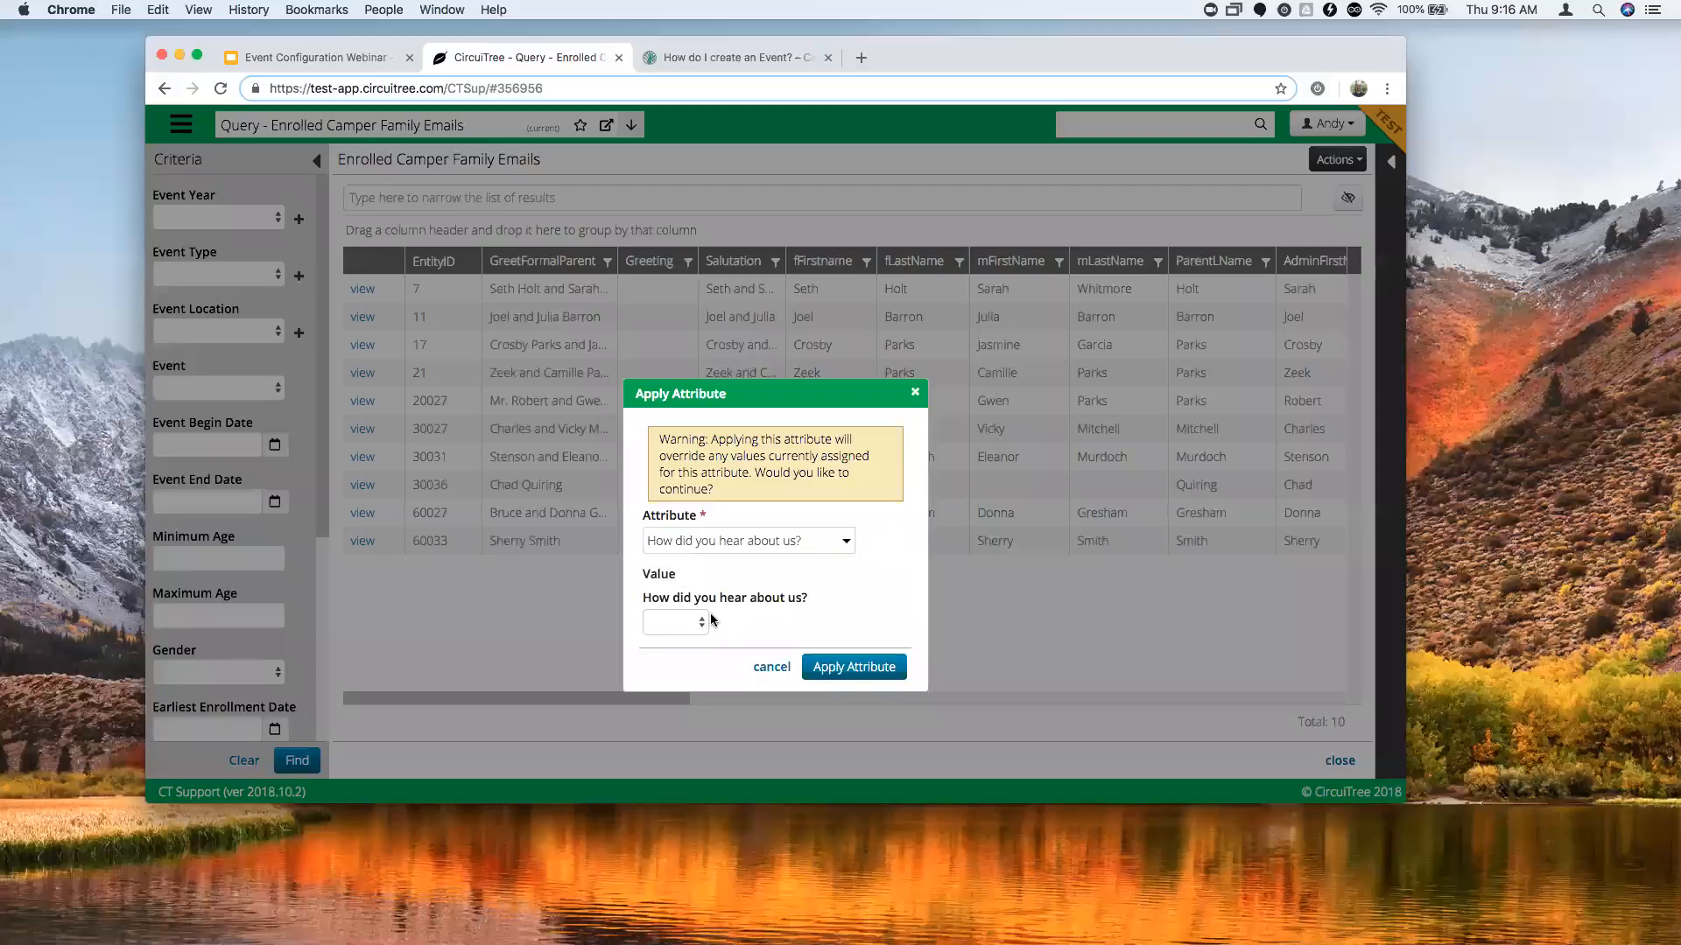
{"action": "left_click", "coordinate": [703, 622]}
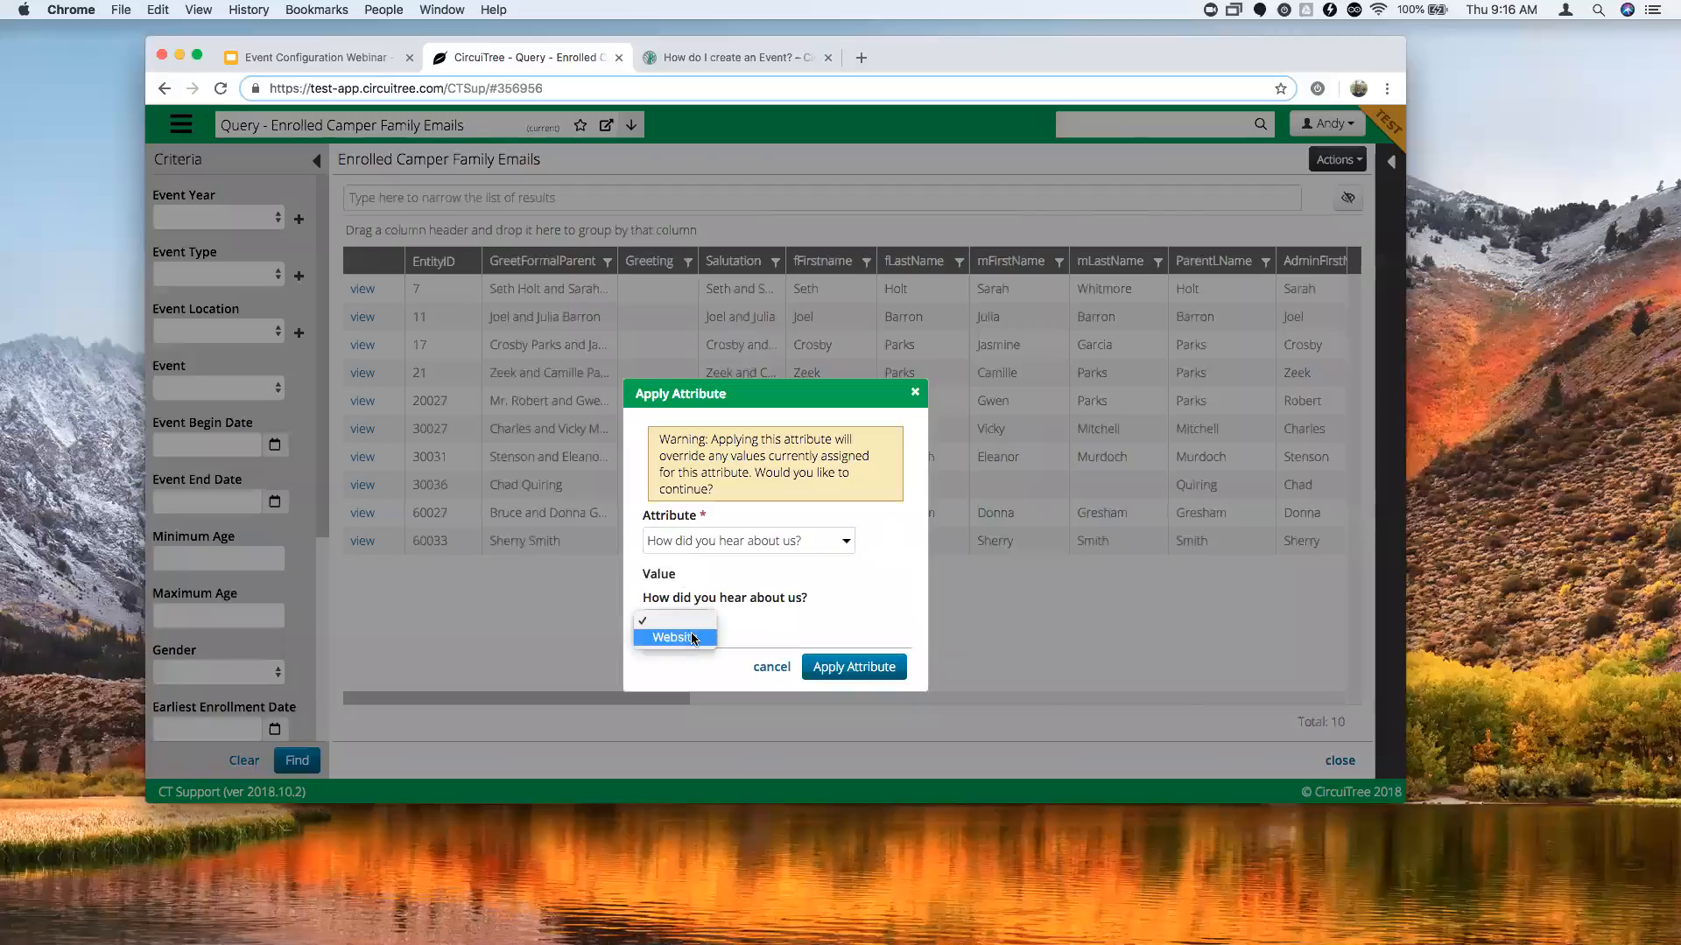
{"action": "left_click", "coordinate": [693, 640]}
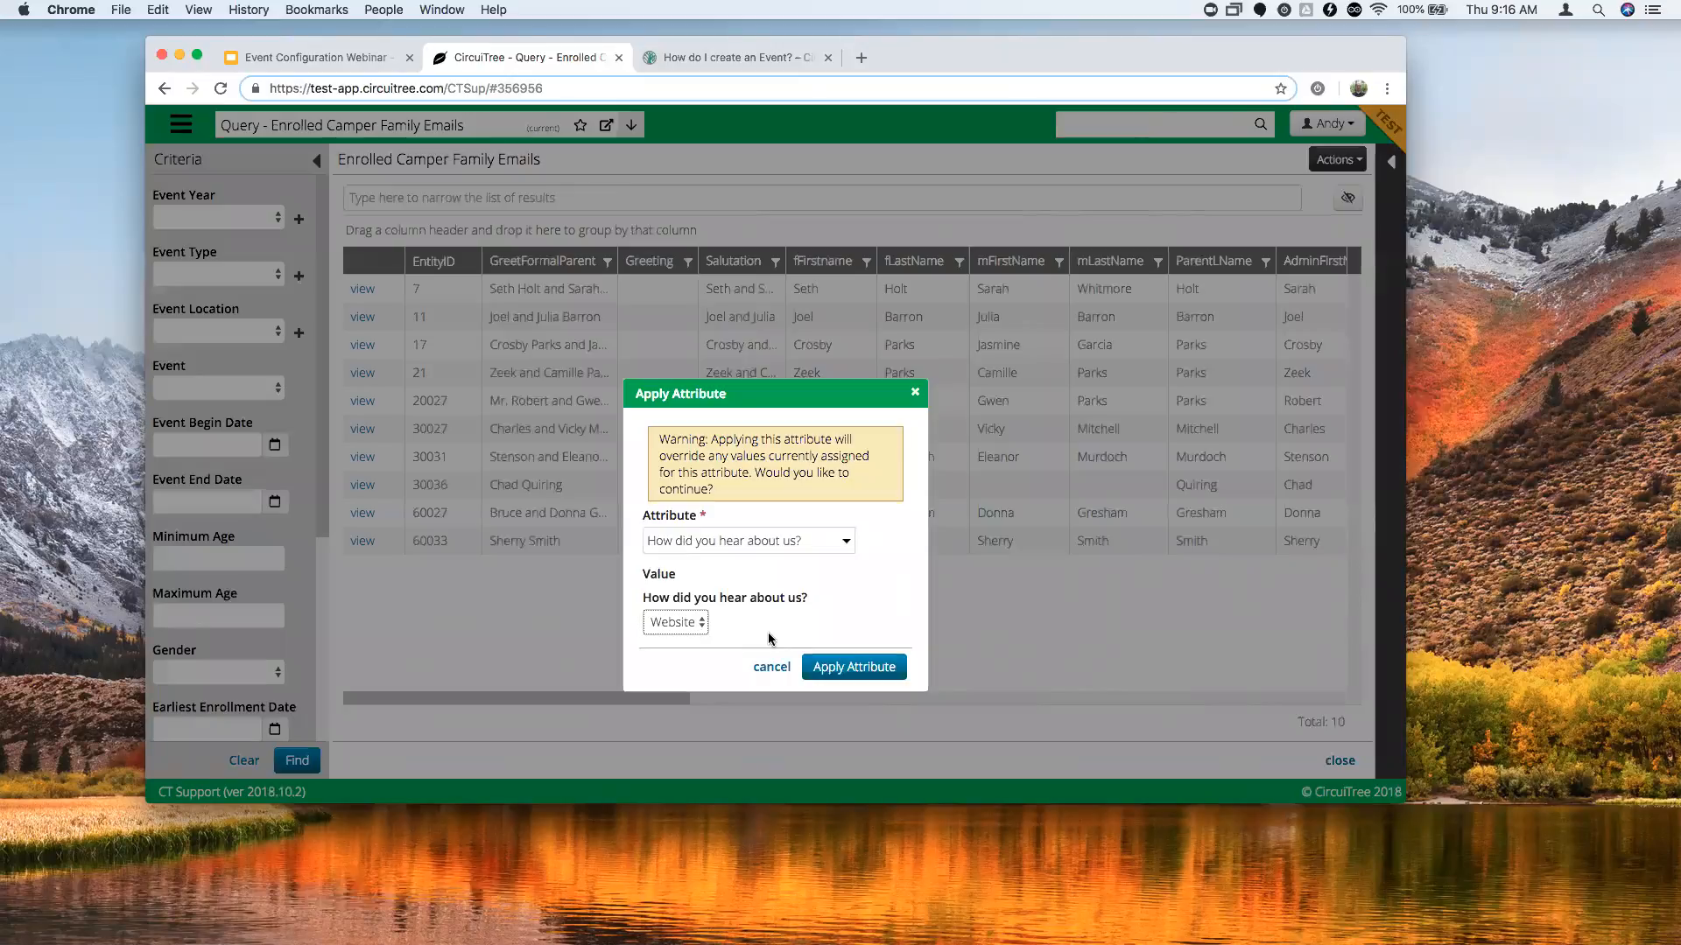
{"action": "left_click", "coordinate": [915, 399]}
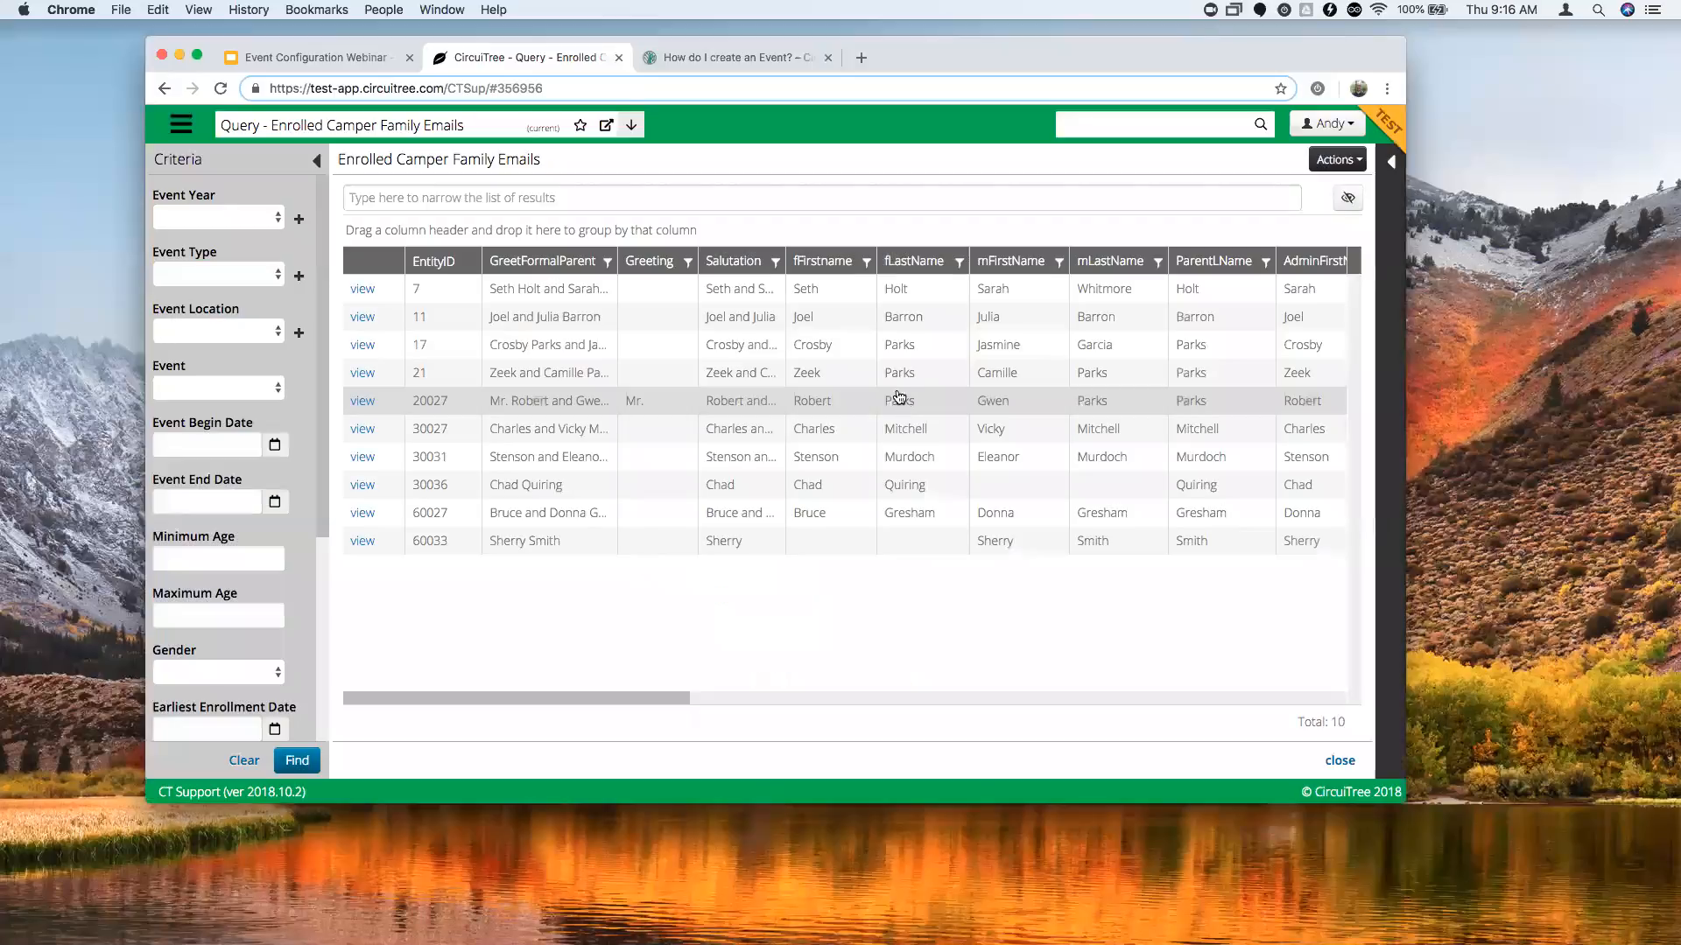
Open the 2019 Overnight Camp - Week 4 event from recent history and edit its Campers division.
{"action": "left_click", "coordinate": [758, 59]}
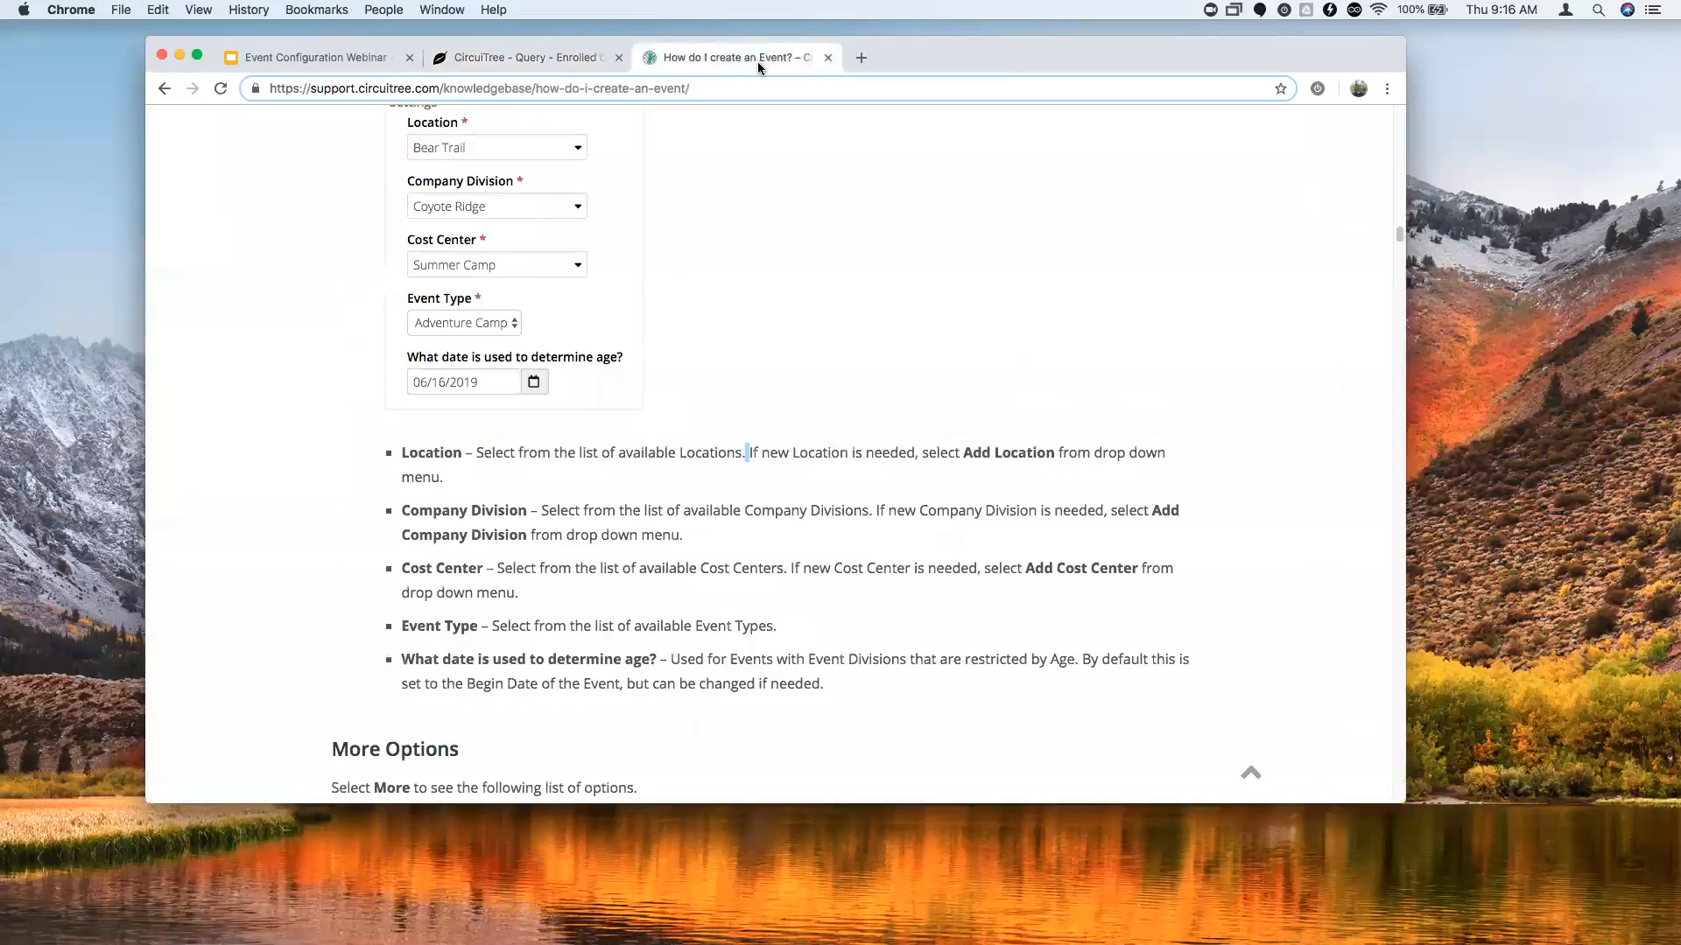
{"action": "left_click", "coordinate": [521, 60]}
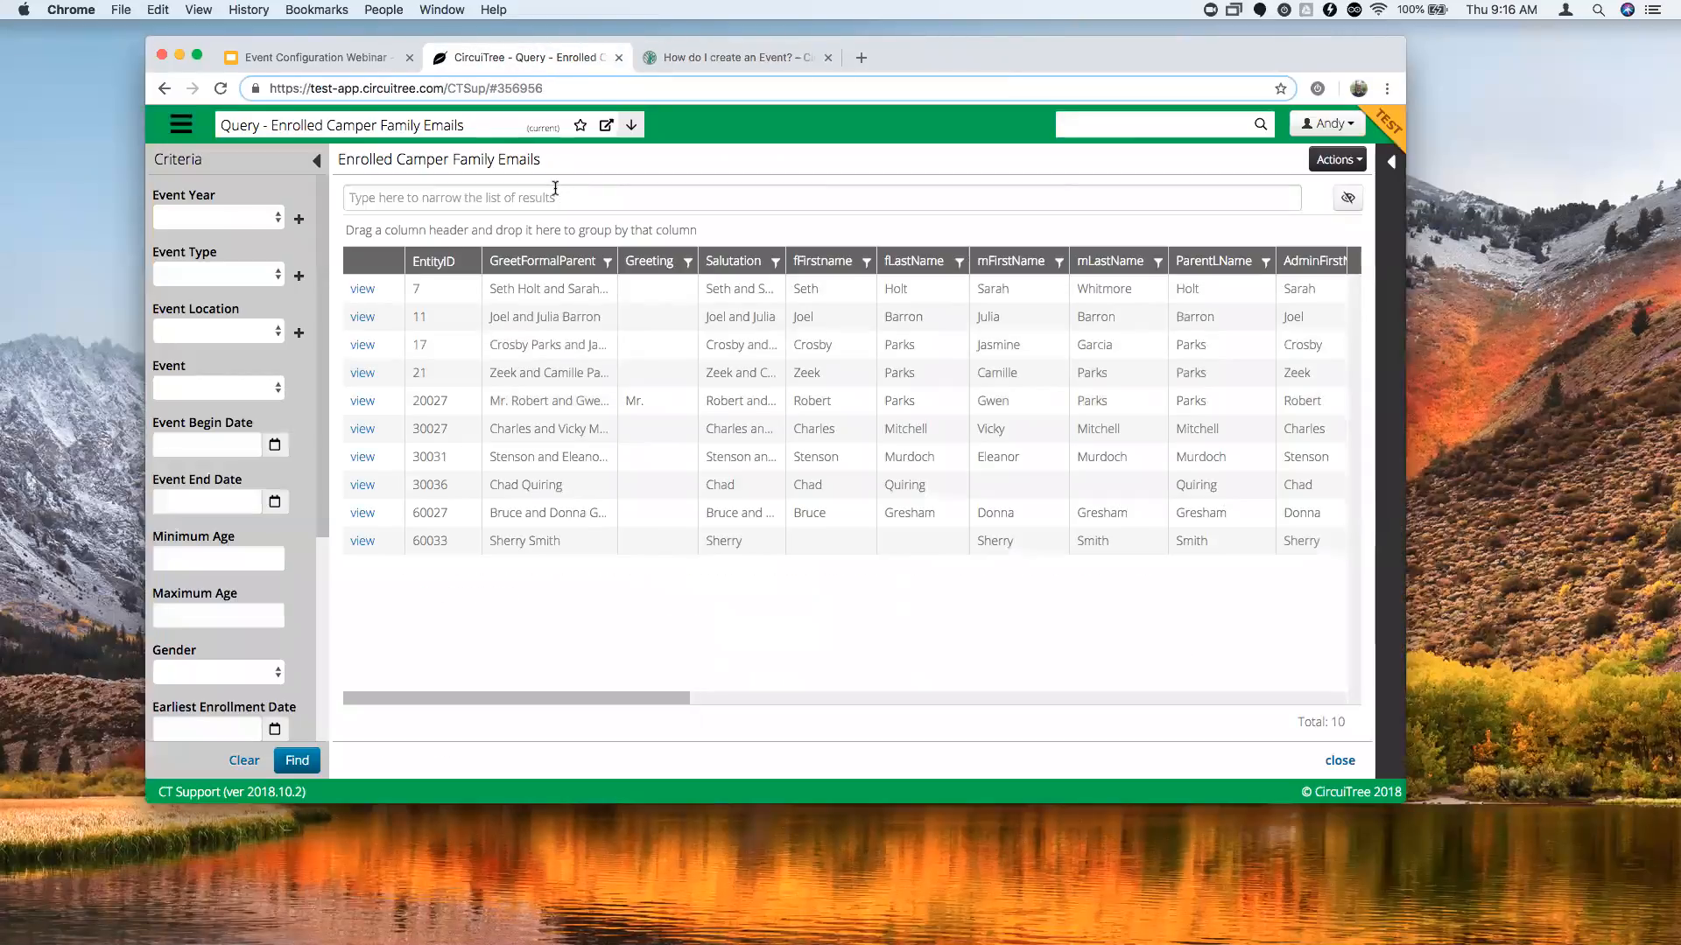
{"action": "left_click", "coordinate": [394, 133]}
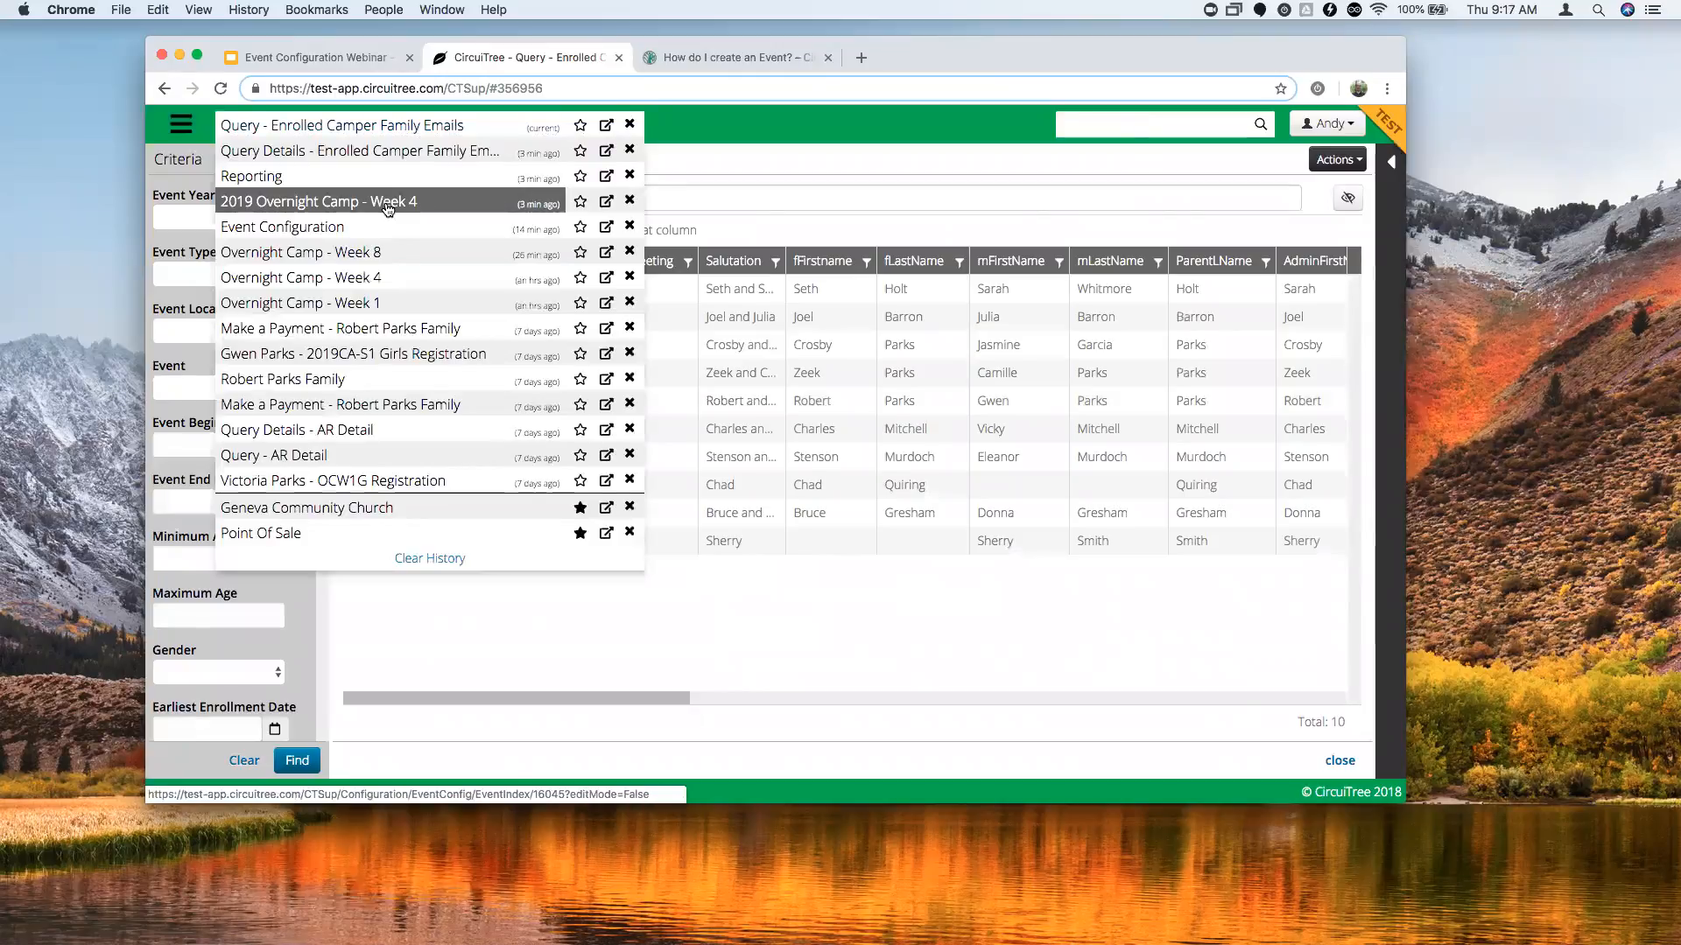
{"action": "left_click", "coordinate": [389, 206]}
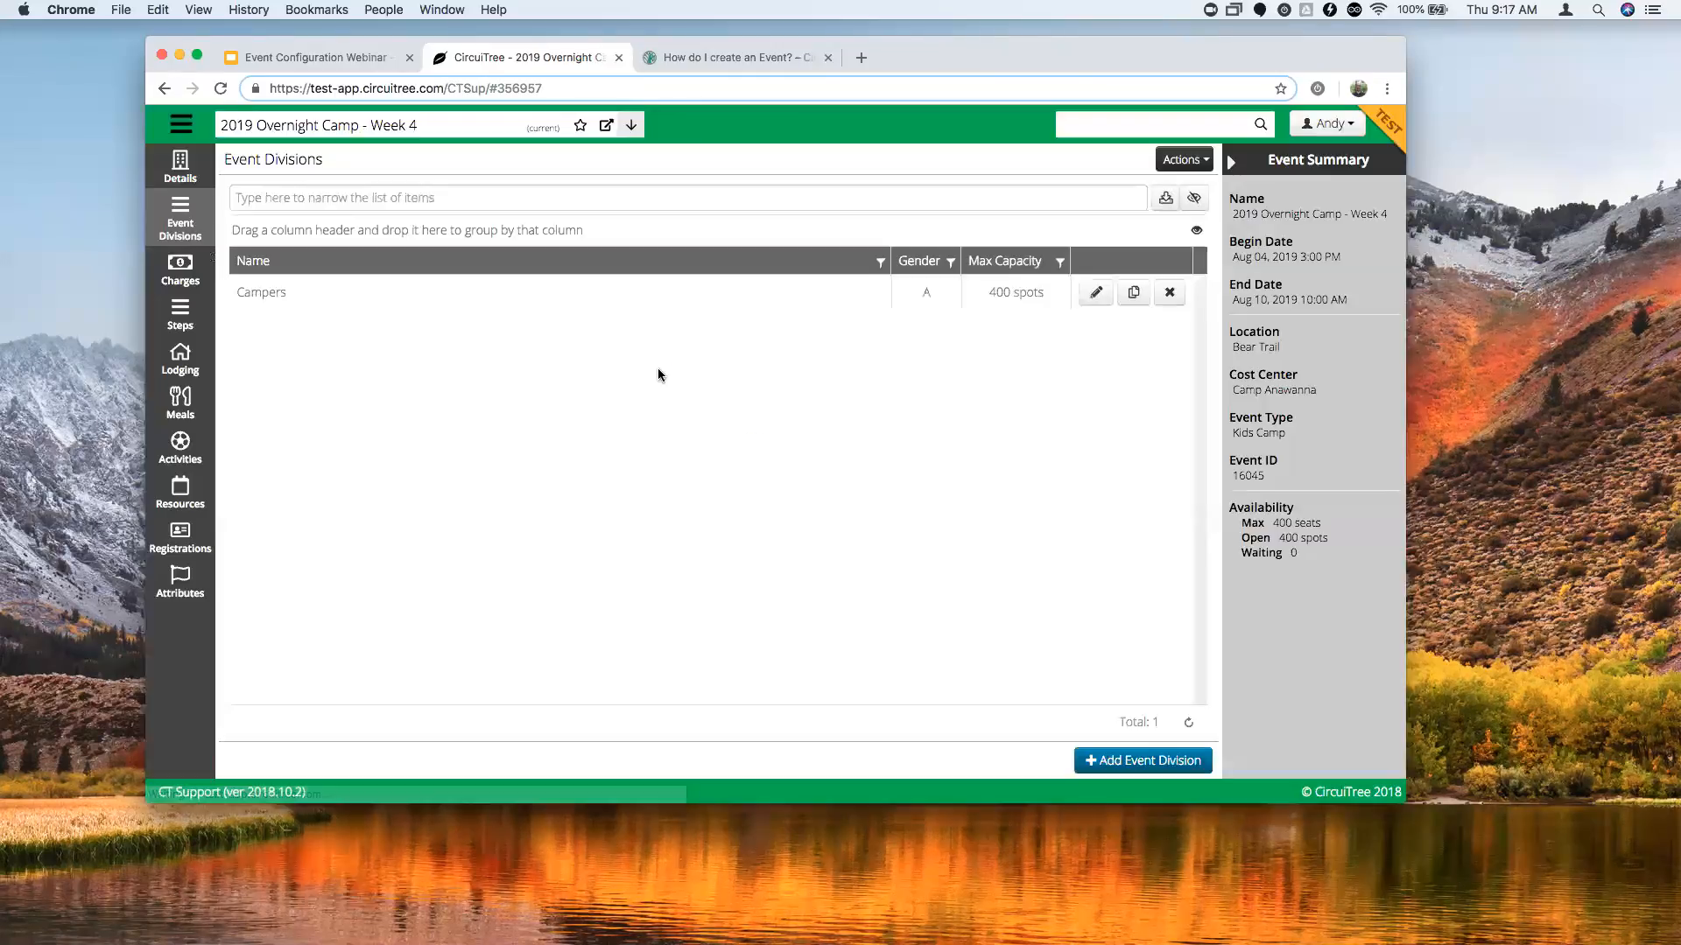
{"action": "left_click", "coordinate": [1097, 293]}
{"action": "scroll", "coordinate": [735, 427], "scroll_direction": "down", "scroll_amount": 5}
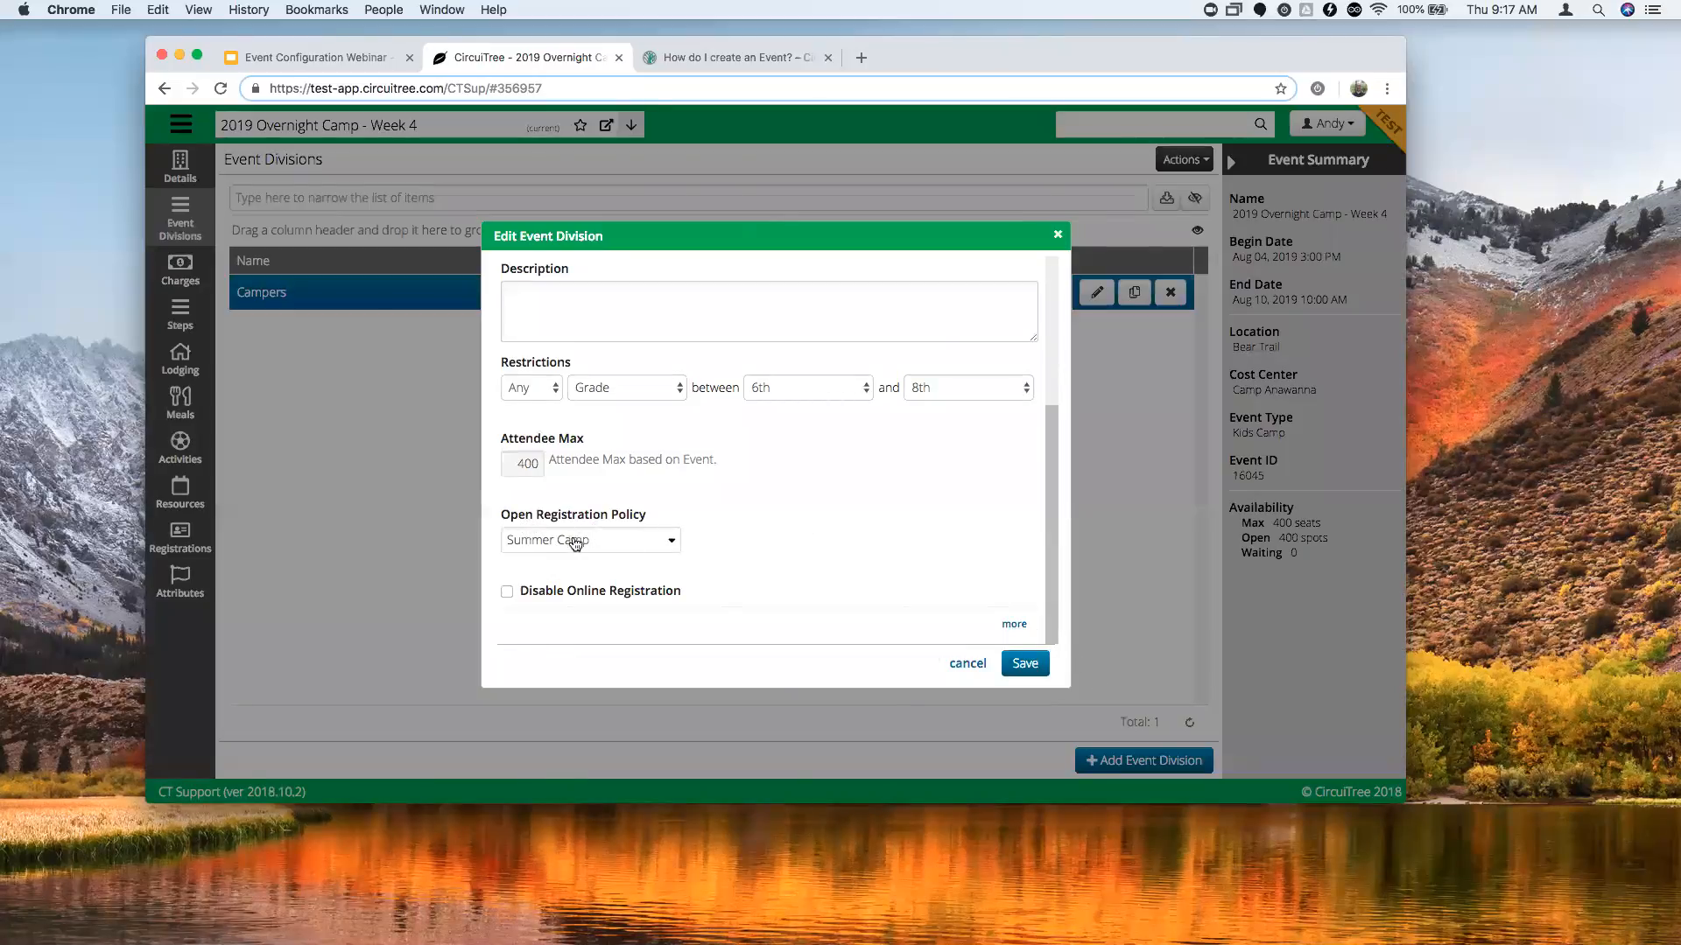
Review the Campers division's extra options and save it.
{"action": "left_click", "coordinate": [1013, 625]}
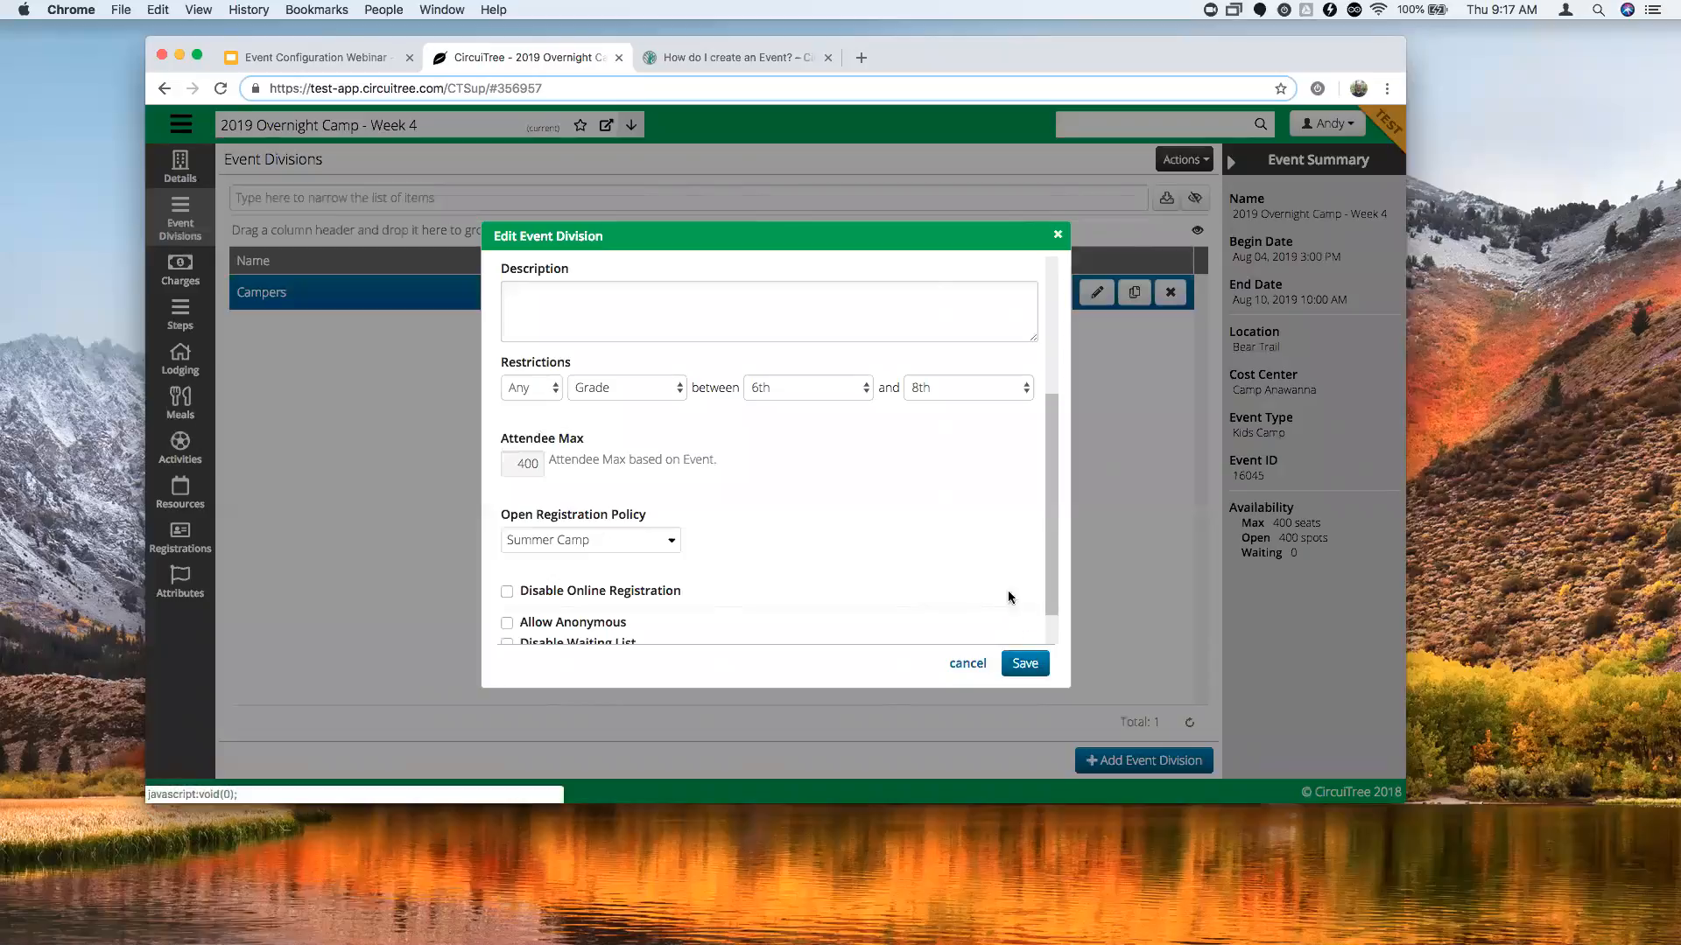
{"action": "scroll", "coordinate": [853, 515], "scroll_direction": "down", "scroll_amount": 3}
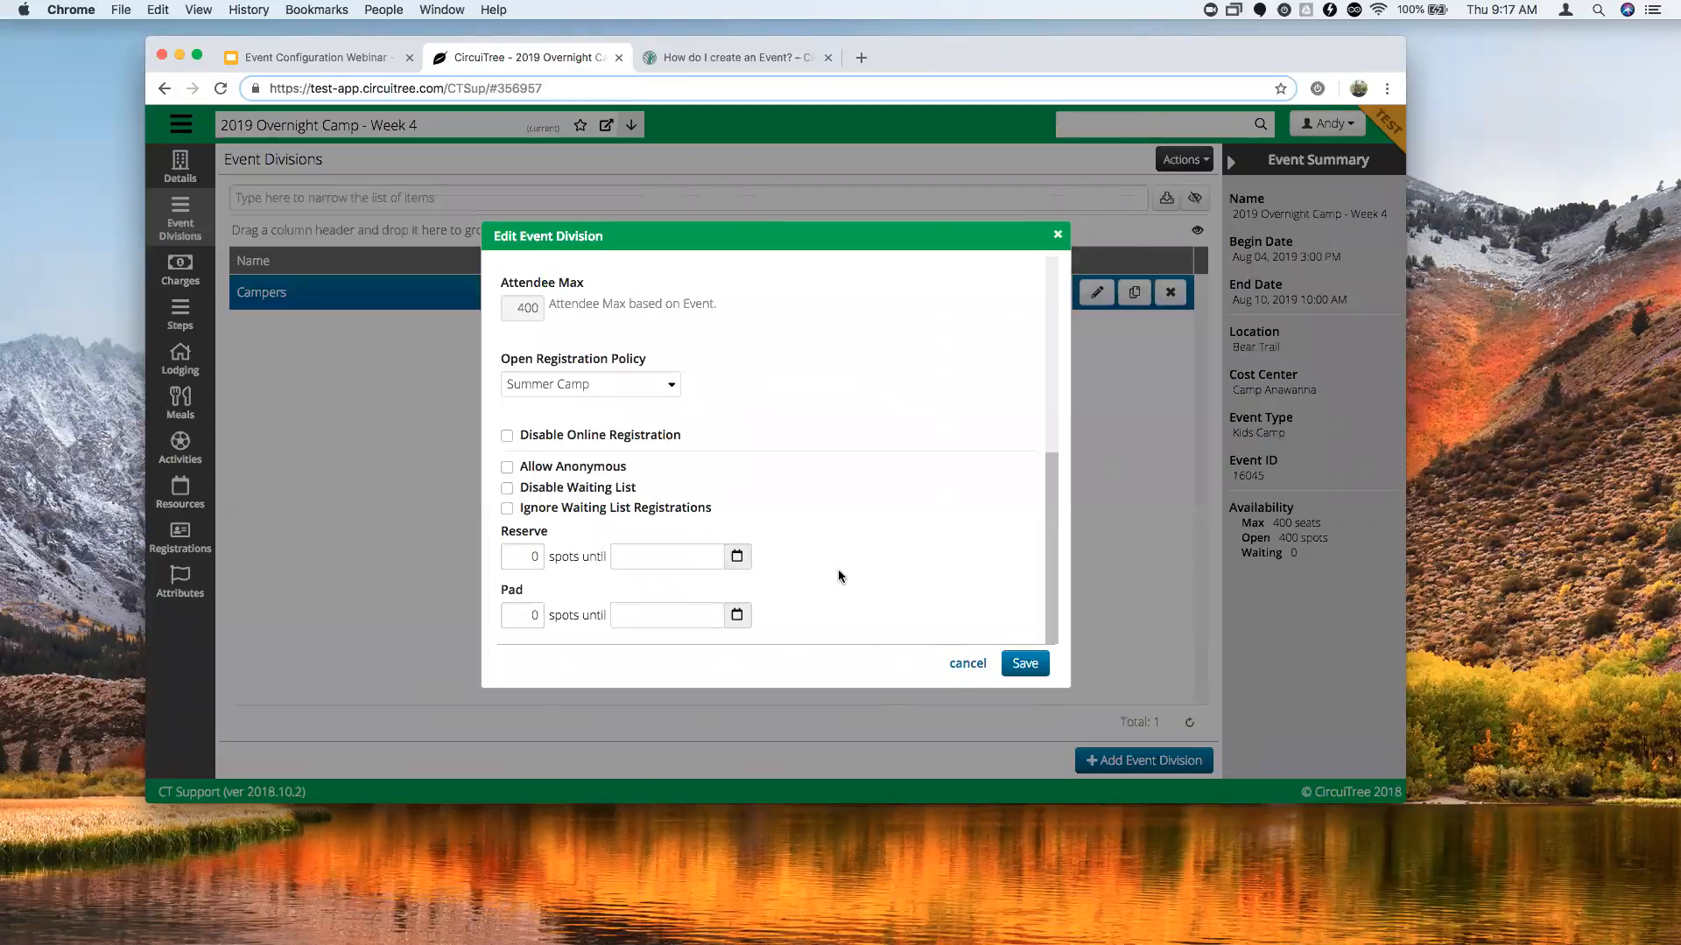
{"action": "left_click", "coordinate": [1036, 665]}
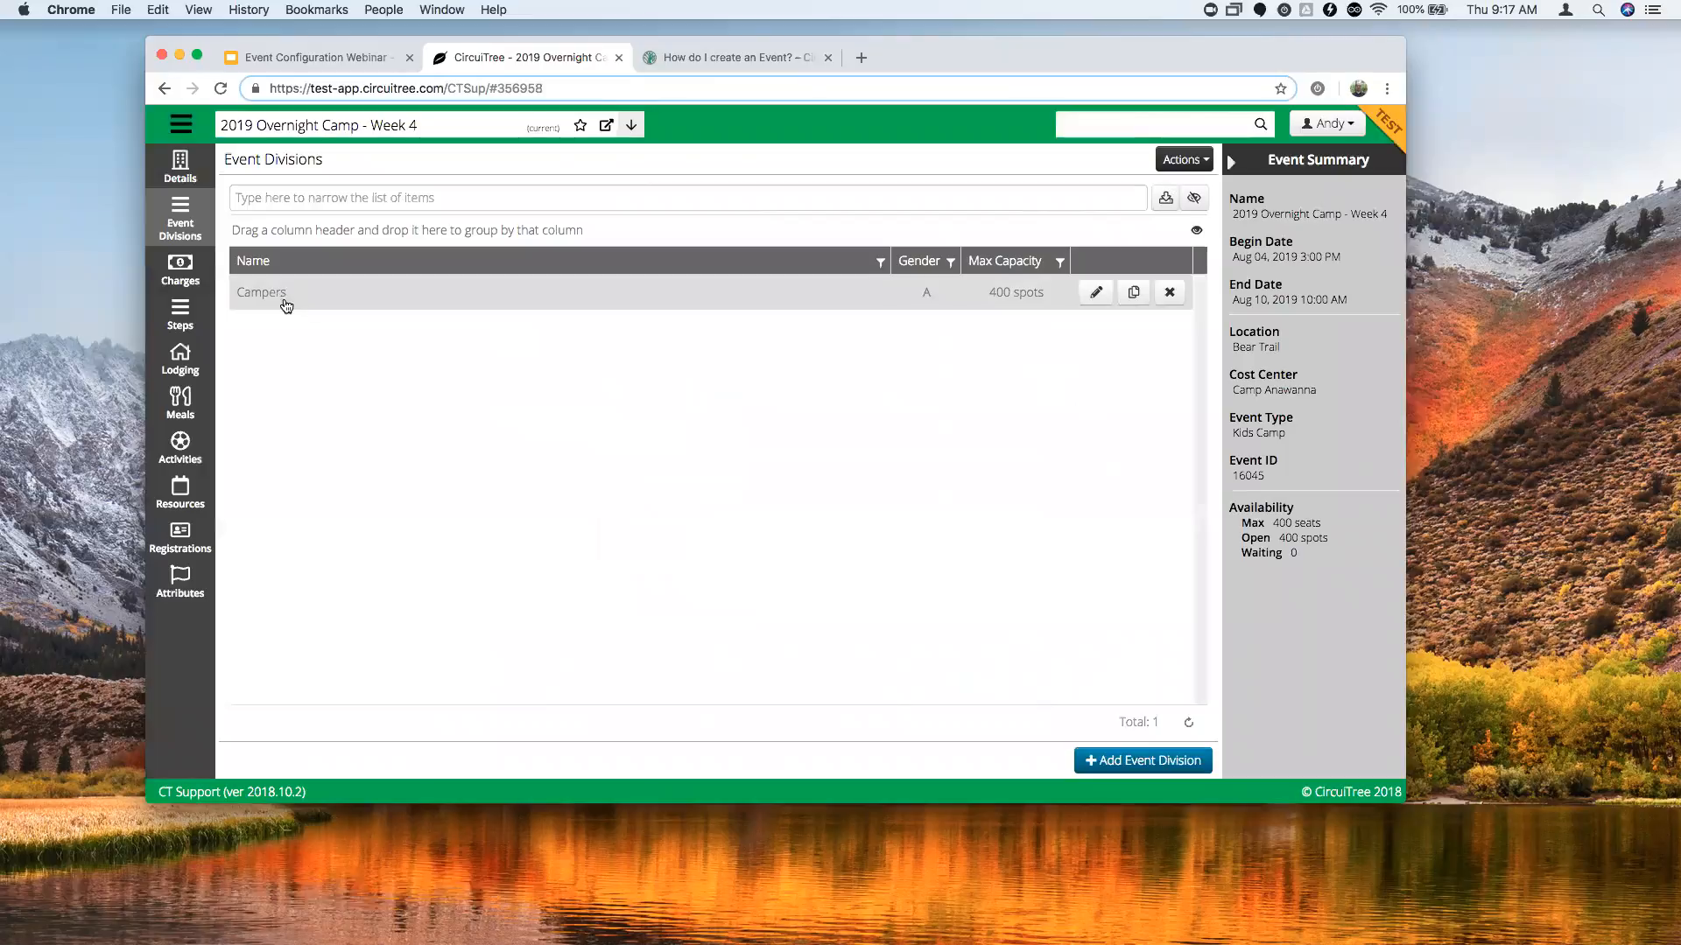
Cancel a first copy attempt and return to the Event Divisions list via Charges.
{"action": "left_click", "coordinate": [1135, 294]}
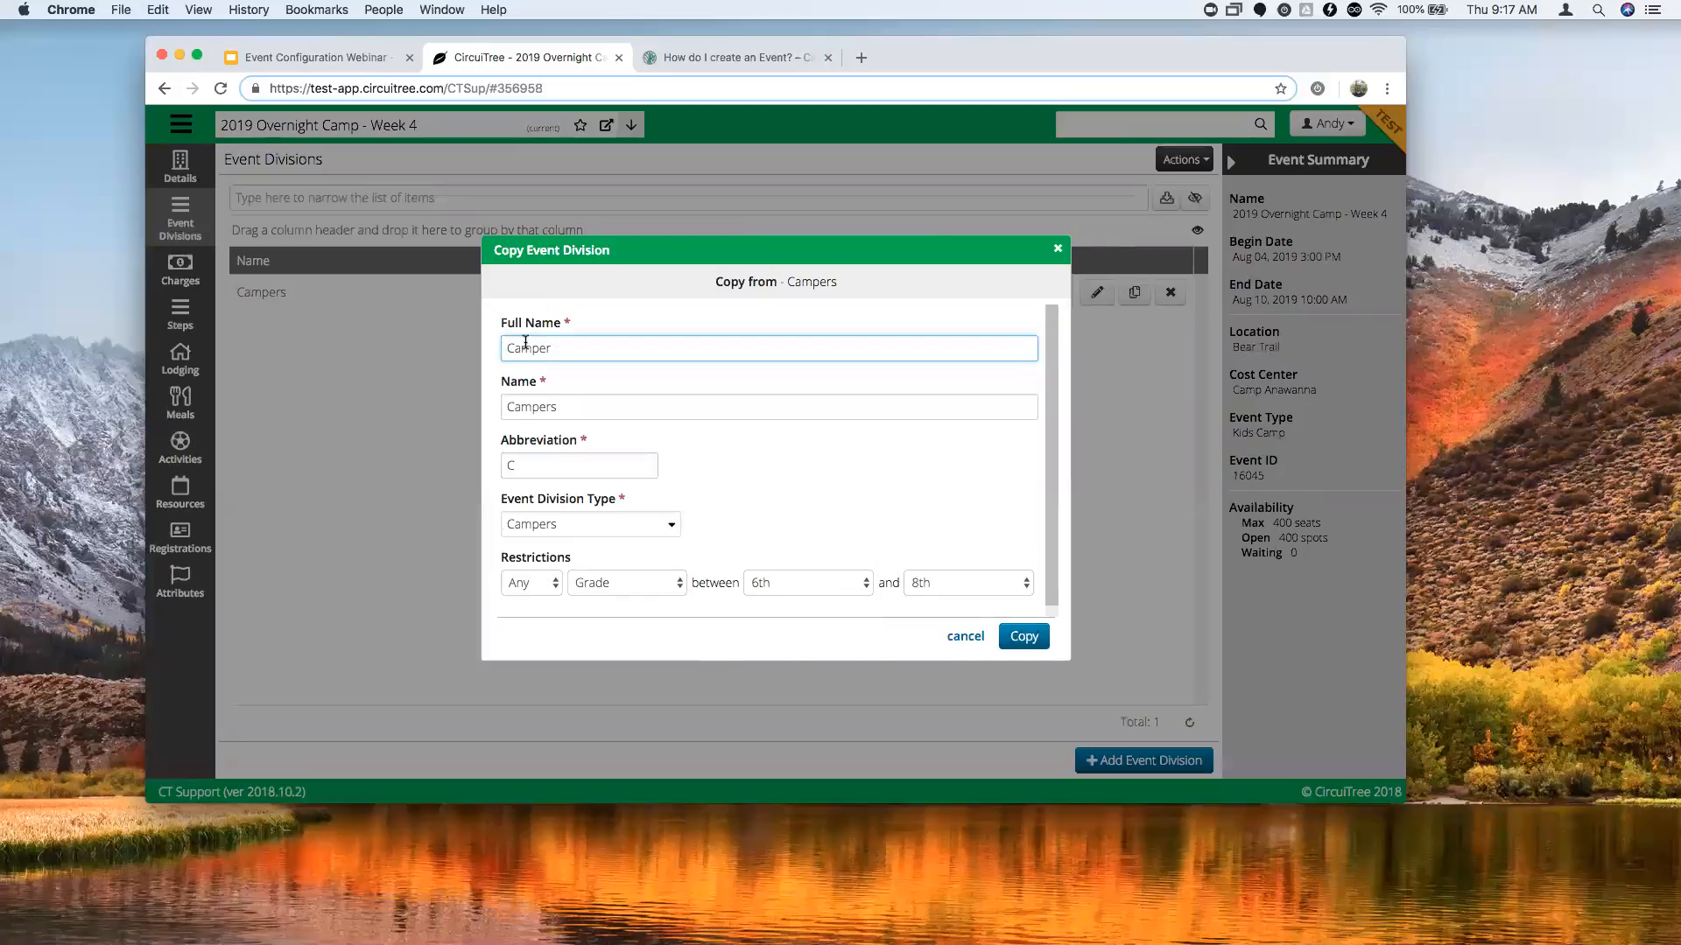
{"action": "left_click", "coordinate": [1059, 253]}
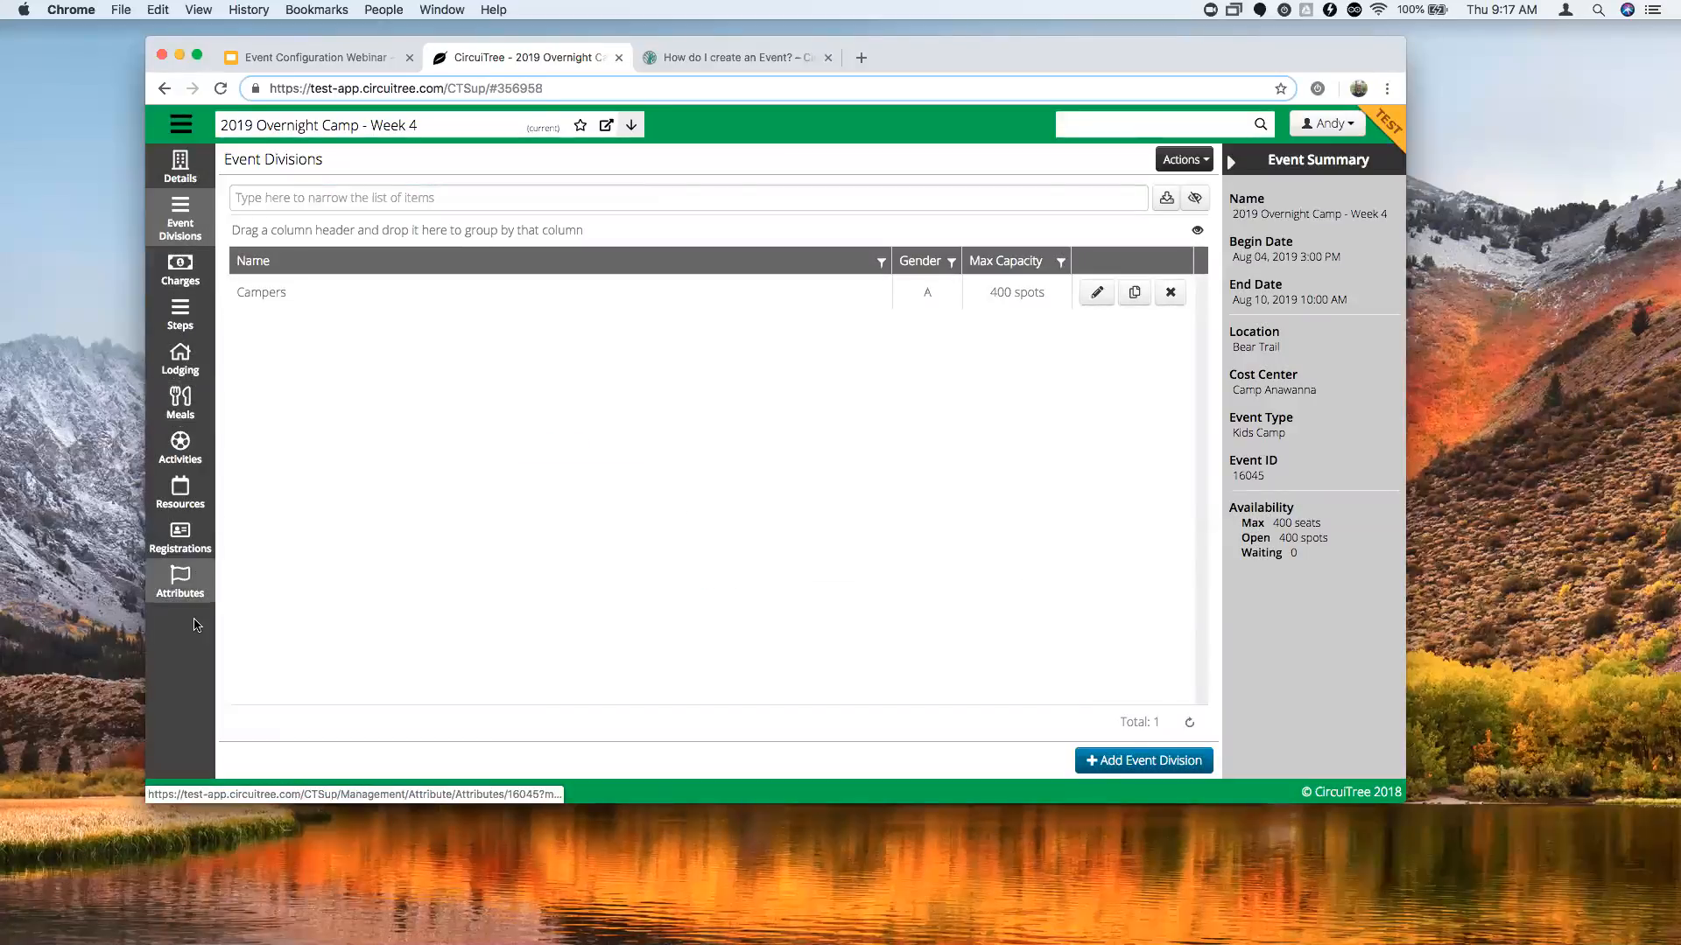
{"action": "left_click", "coordinate": [176, 273]}
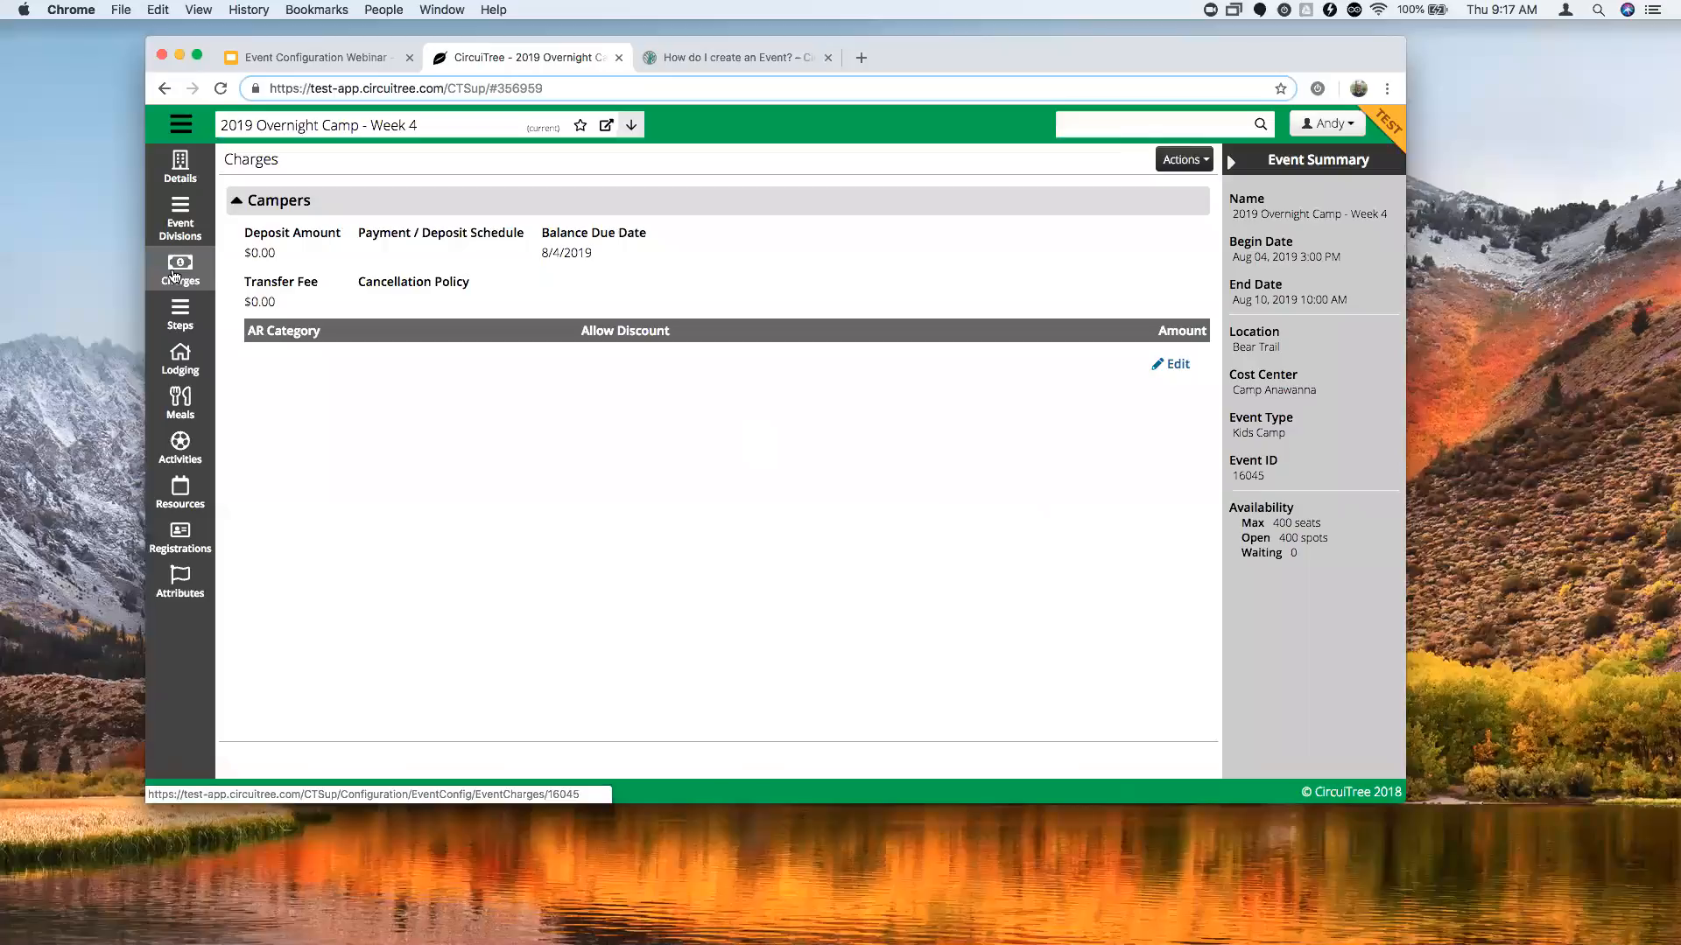
{"action": "left_click", "coordinate": [196, 230]}
Copy Campers into a new Counselor division, full name and name Counselor, abbreviation CC.
{"action": "left_click", "coordinate": [1135, 293]}
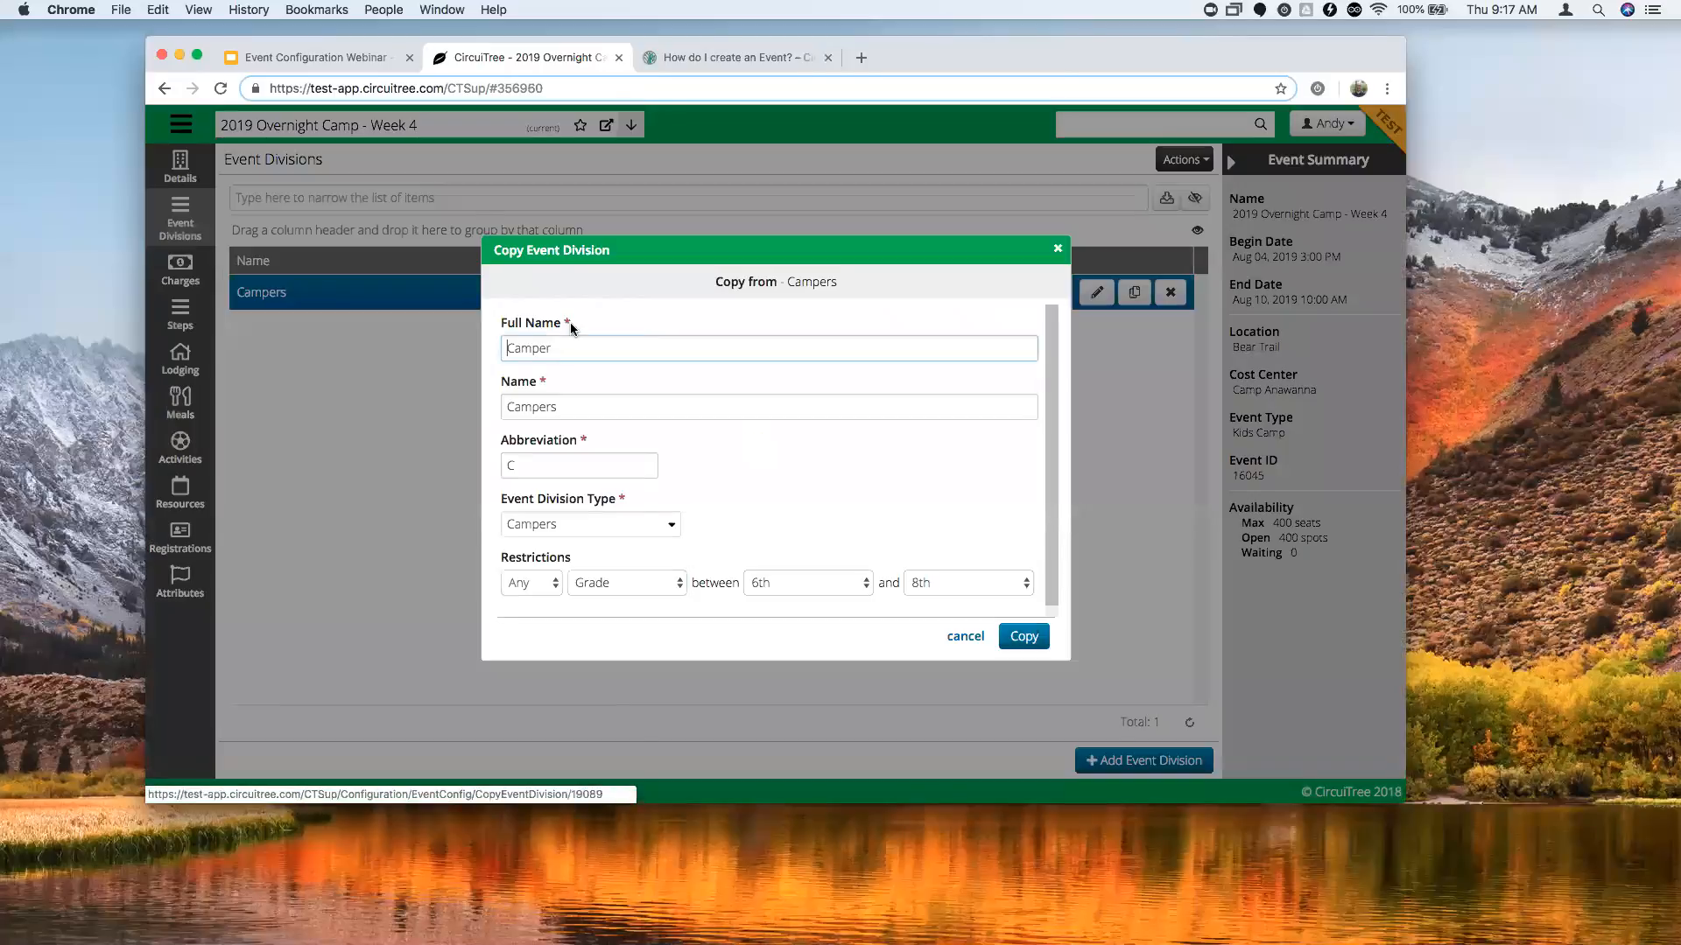
{"action": "key", "text": "BackSpace"}
{"action": "key", "text": "BackSpace"}
{"action": "key", "text": "BackSpace"}
{"action": "key", "text": "BackSpace"}
{"action": "key", "text": "BackSpace"}
{"action": "key", "text": "BackSpace"}
{"action": "key", "text": "BackSpace"}
{"action": "type", "text": "Counsel"}
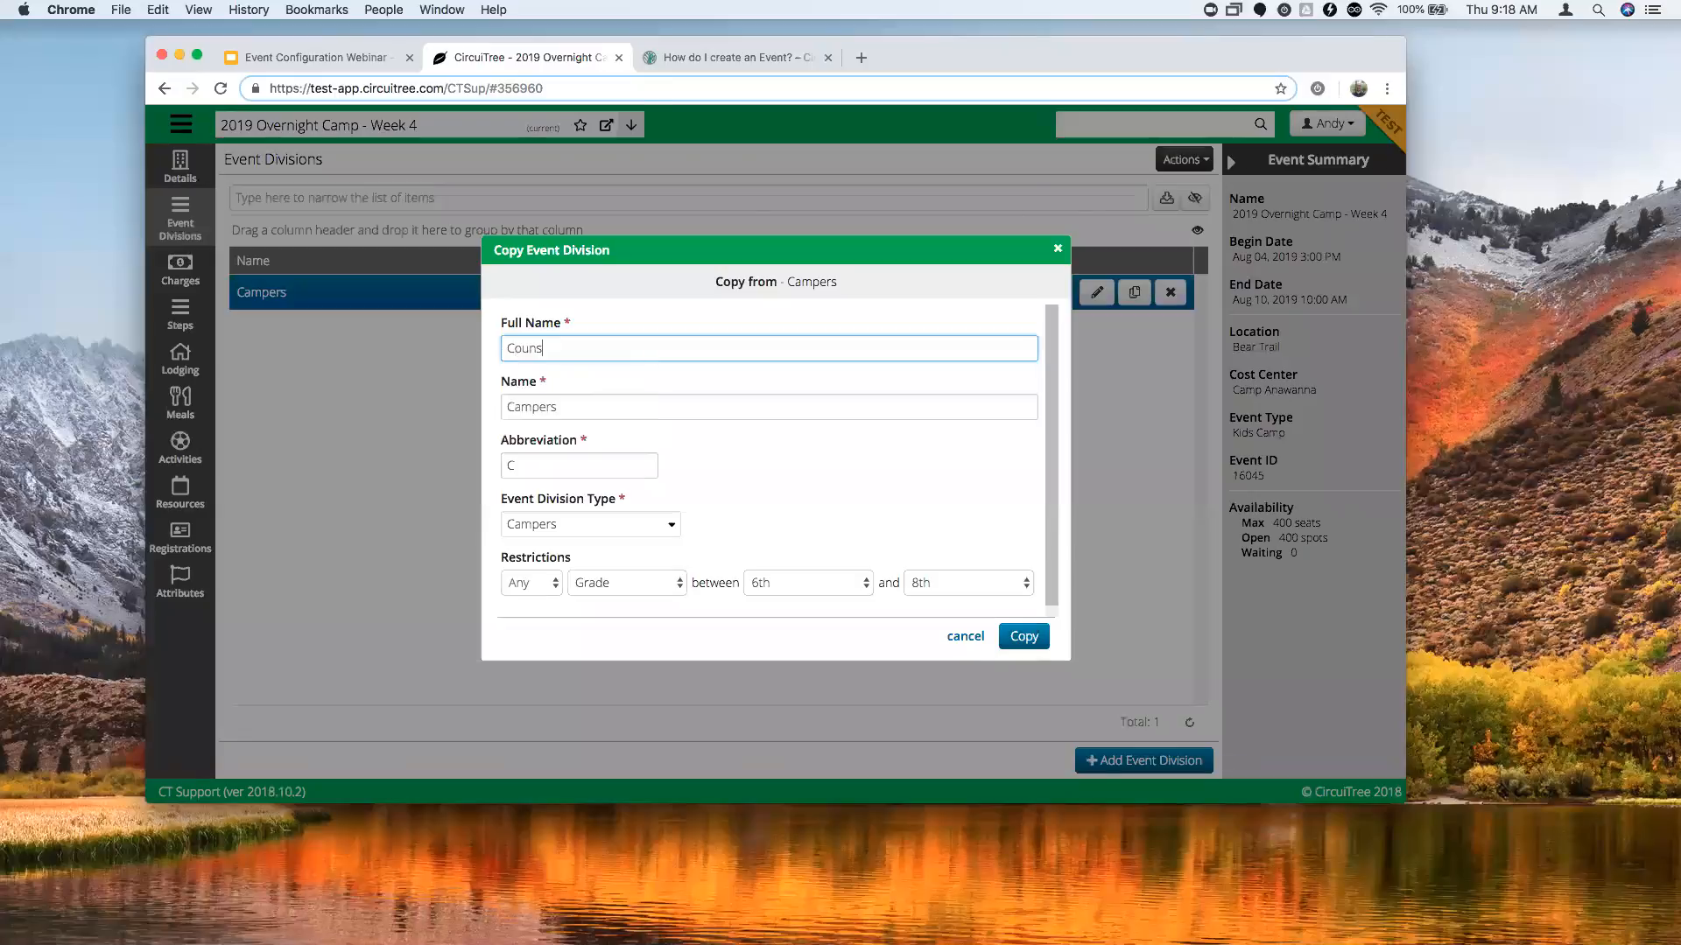
{"action": "type", "text": "or"}
{"action": "double_click", "coordinate": [554, 344]}
{"action": "double_click", "coordinate": [571, 408]}
{"action": "key", "text": "super+v"}
{"action": "left_click", "coordinate": [626, 466]}
{"action": "type", "text": "C"}
{"action": "left_click", "coordinate": [1022, 637]}
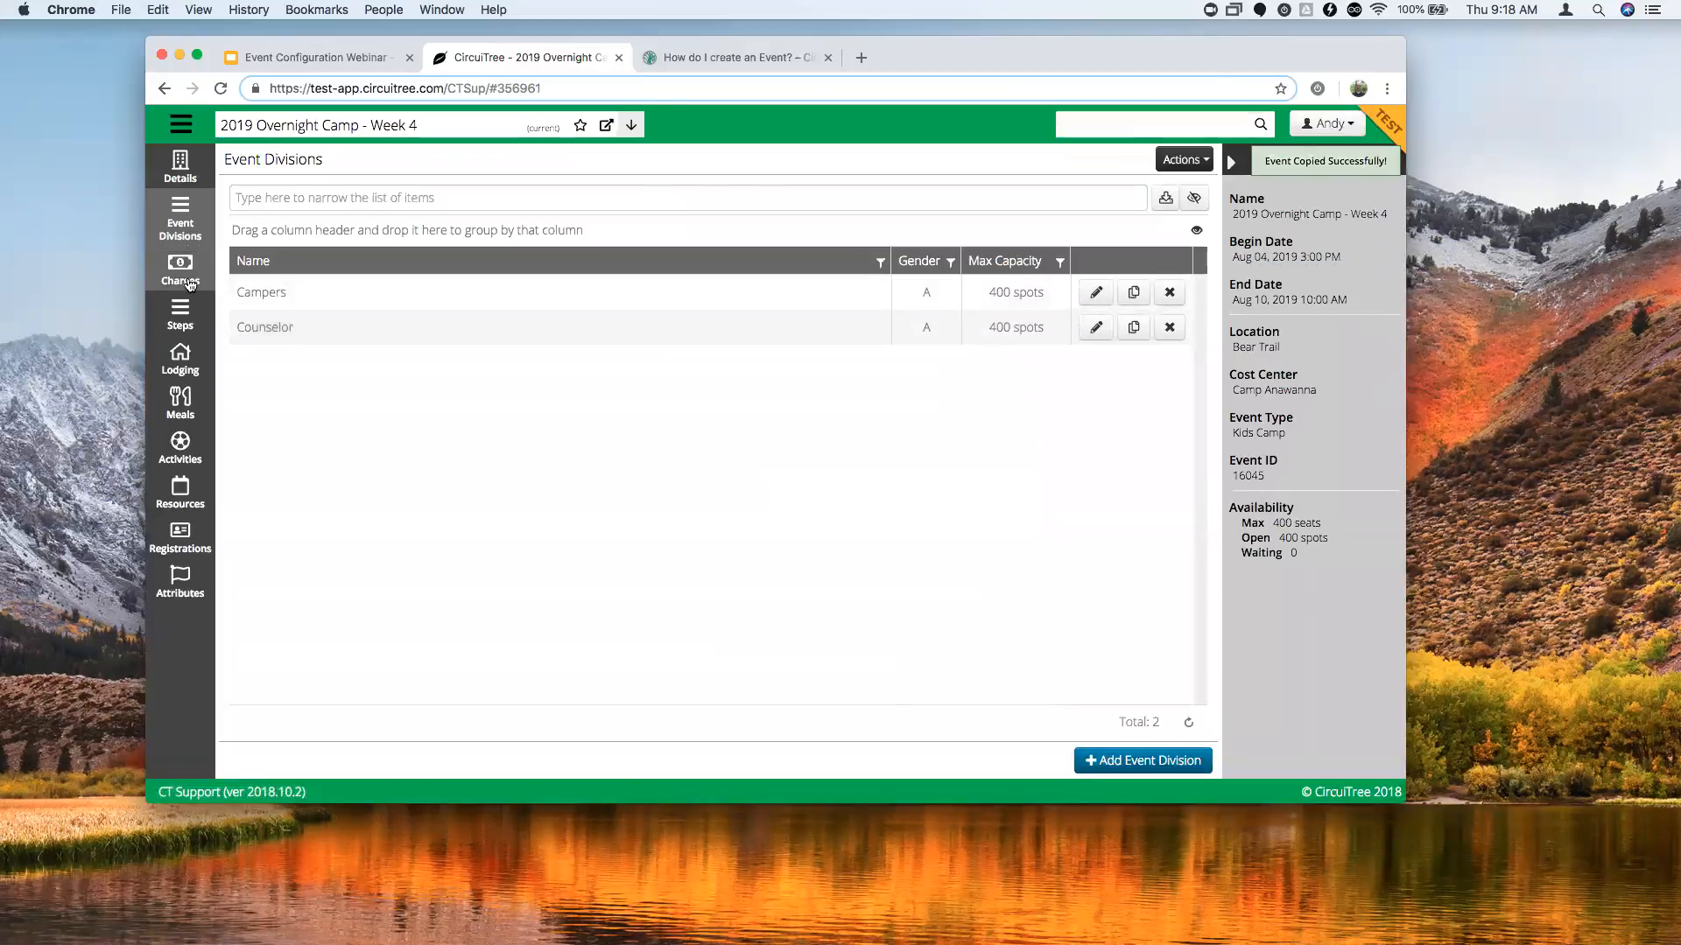
Switch the event's Charges to one shared set for all divisions and reload the page.
{"action": "left_click", "coordinate": [182, 274]}
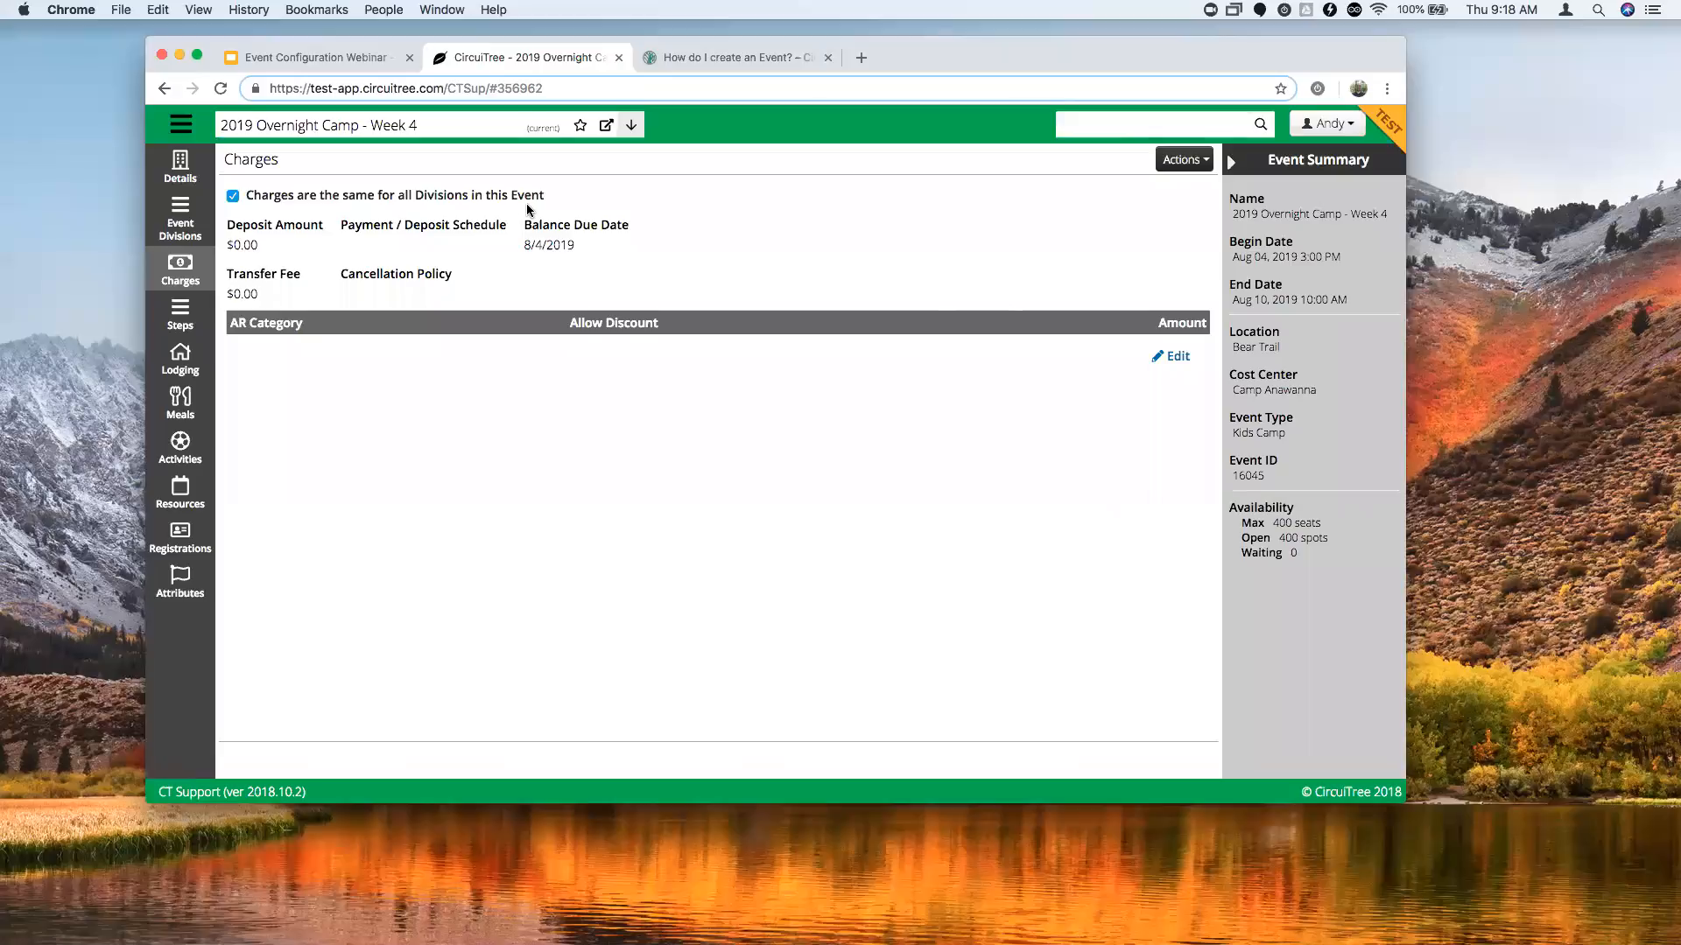
{"action": "left_click", "coordinate": [233, 198]}
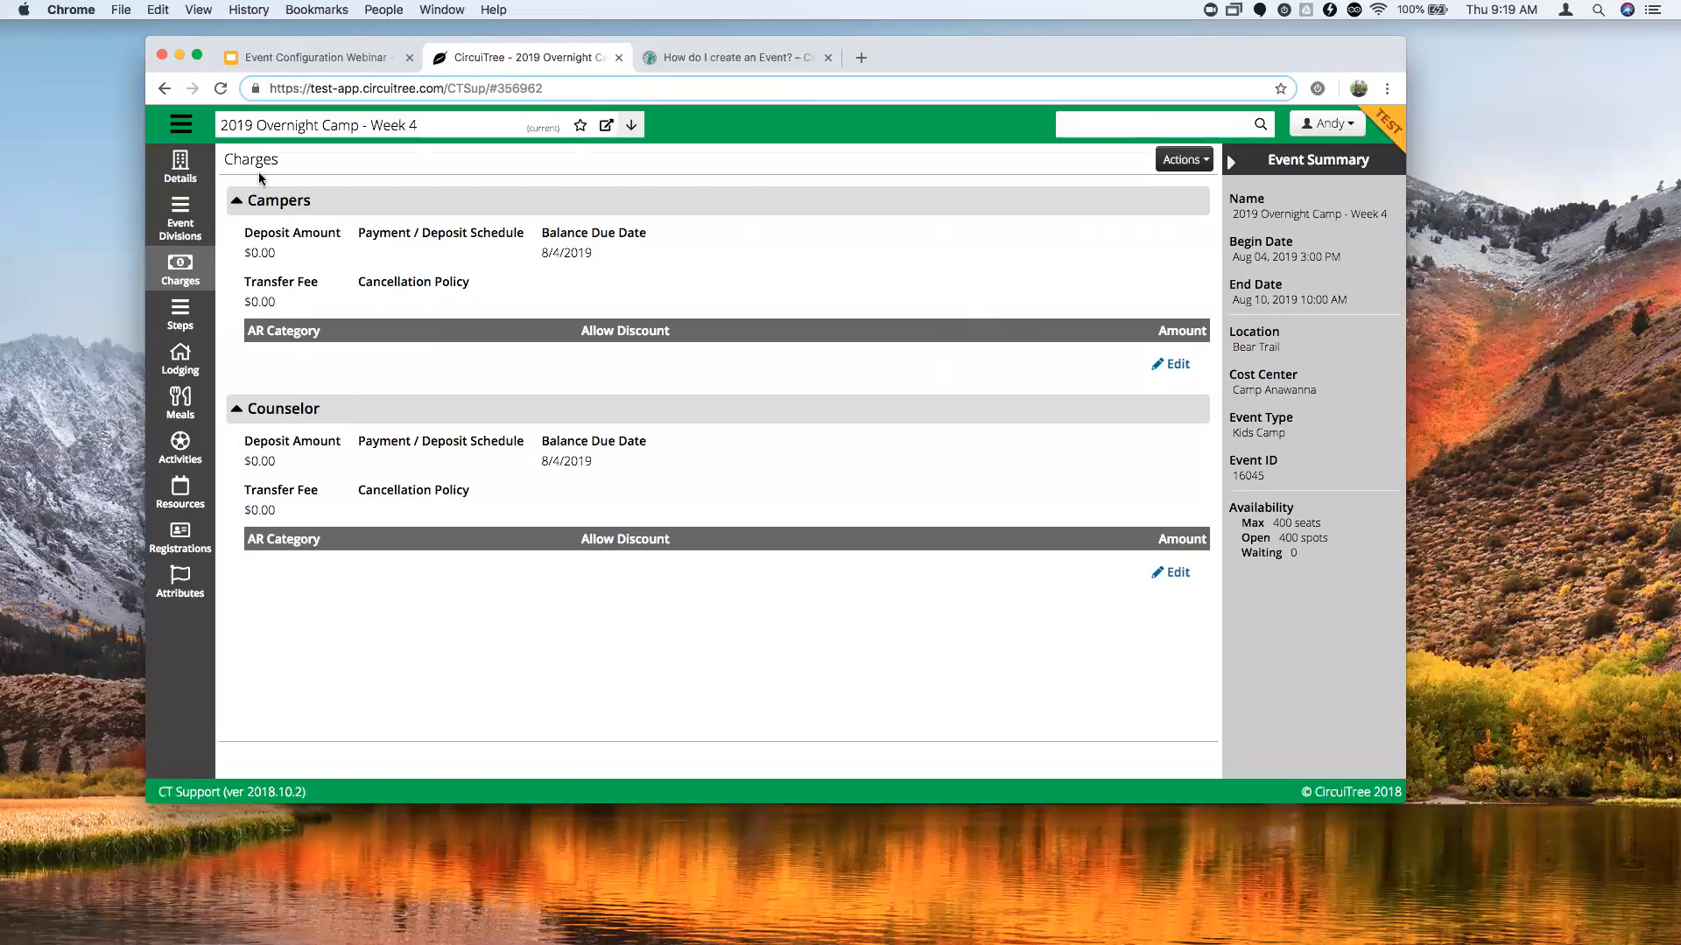
{"action": "left_click", "coordinate": [222, 90]}
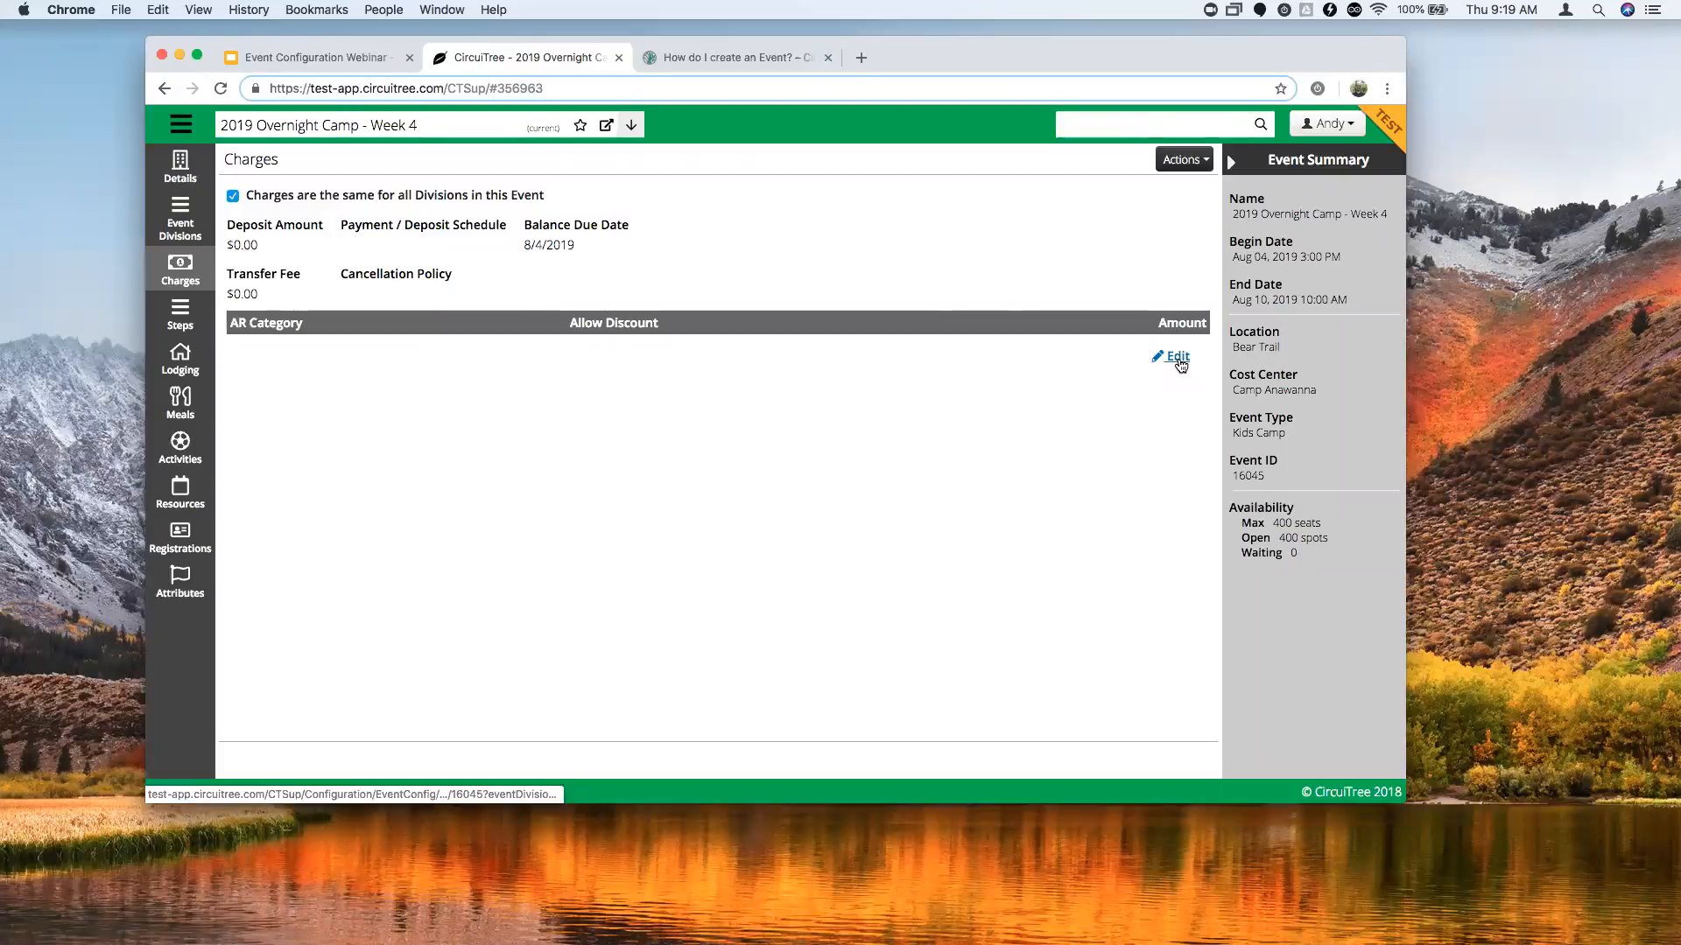
Enter a Deposit Amount of 100 in the shared charges.
{"action": "left_click", "coordinate": [1175, 357]}
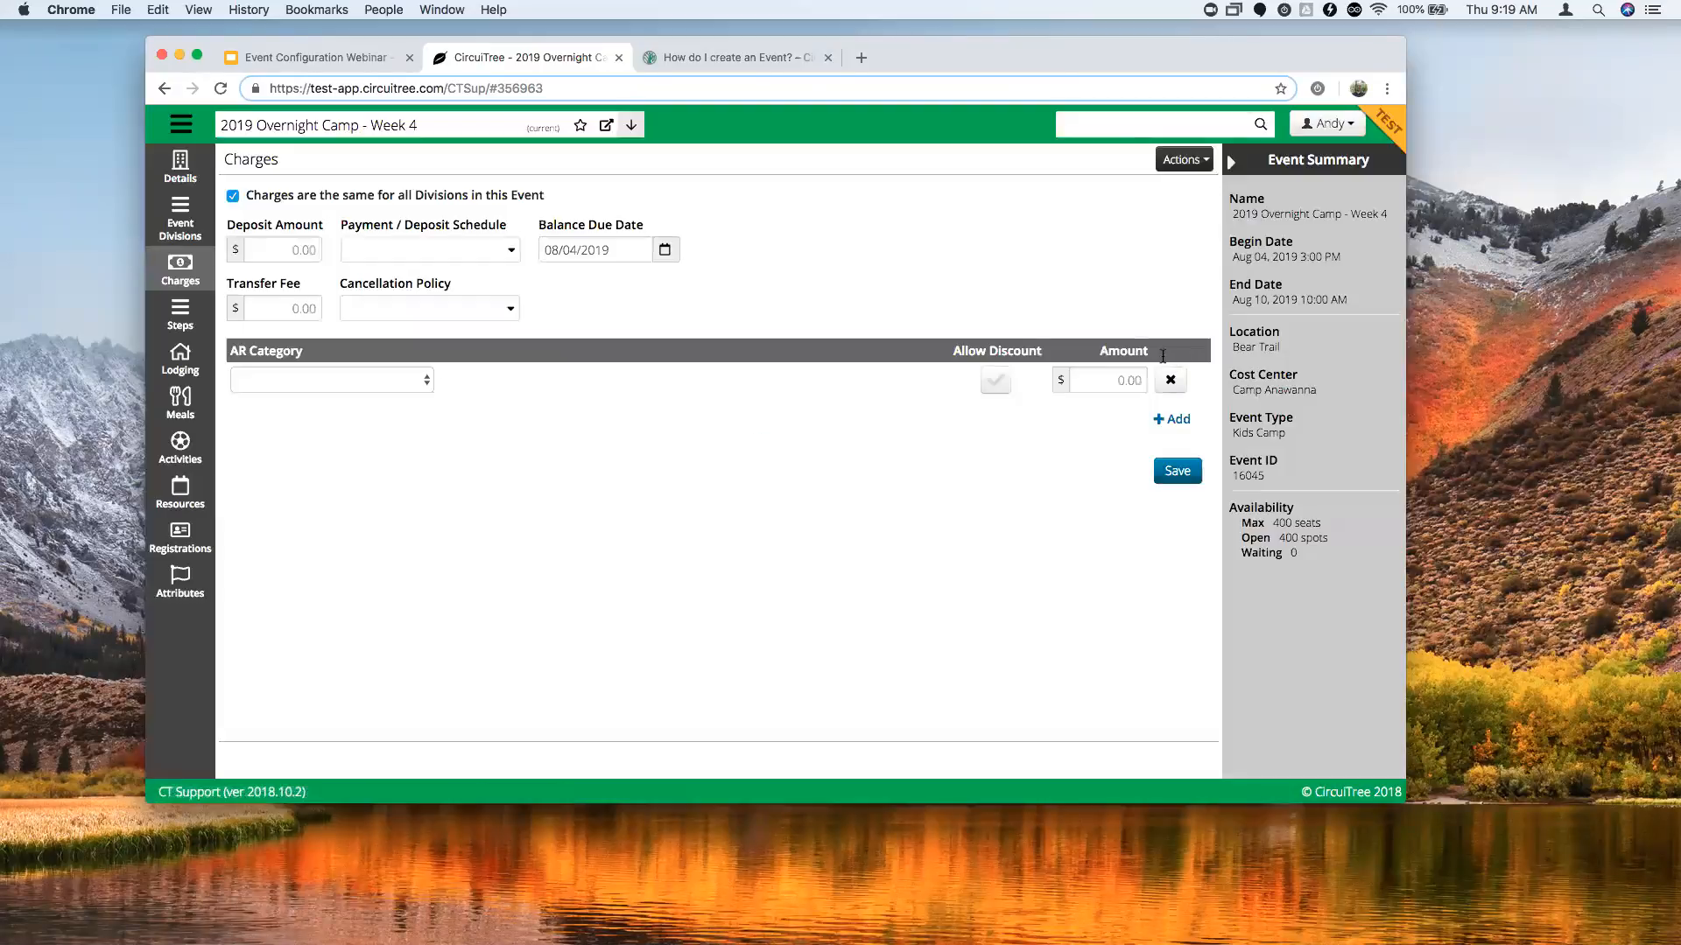
{"action": "left_click", "coordinate": [285, 249]}
{"action": "type", "text": "100"}
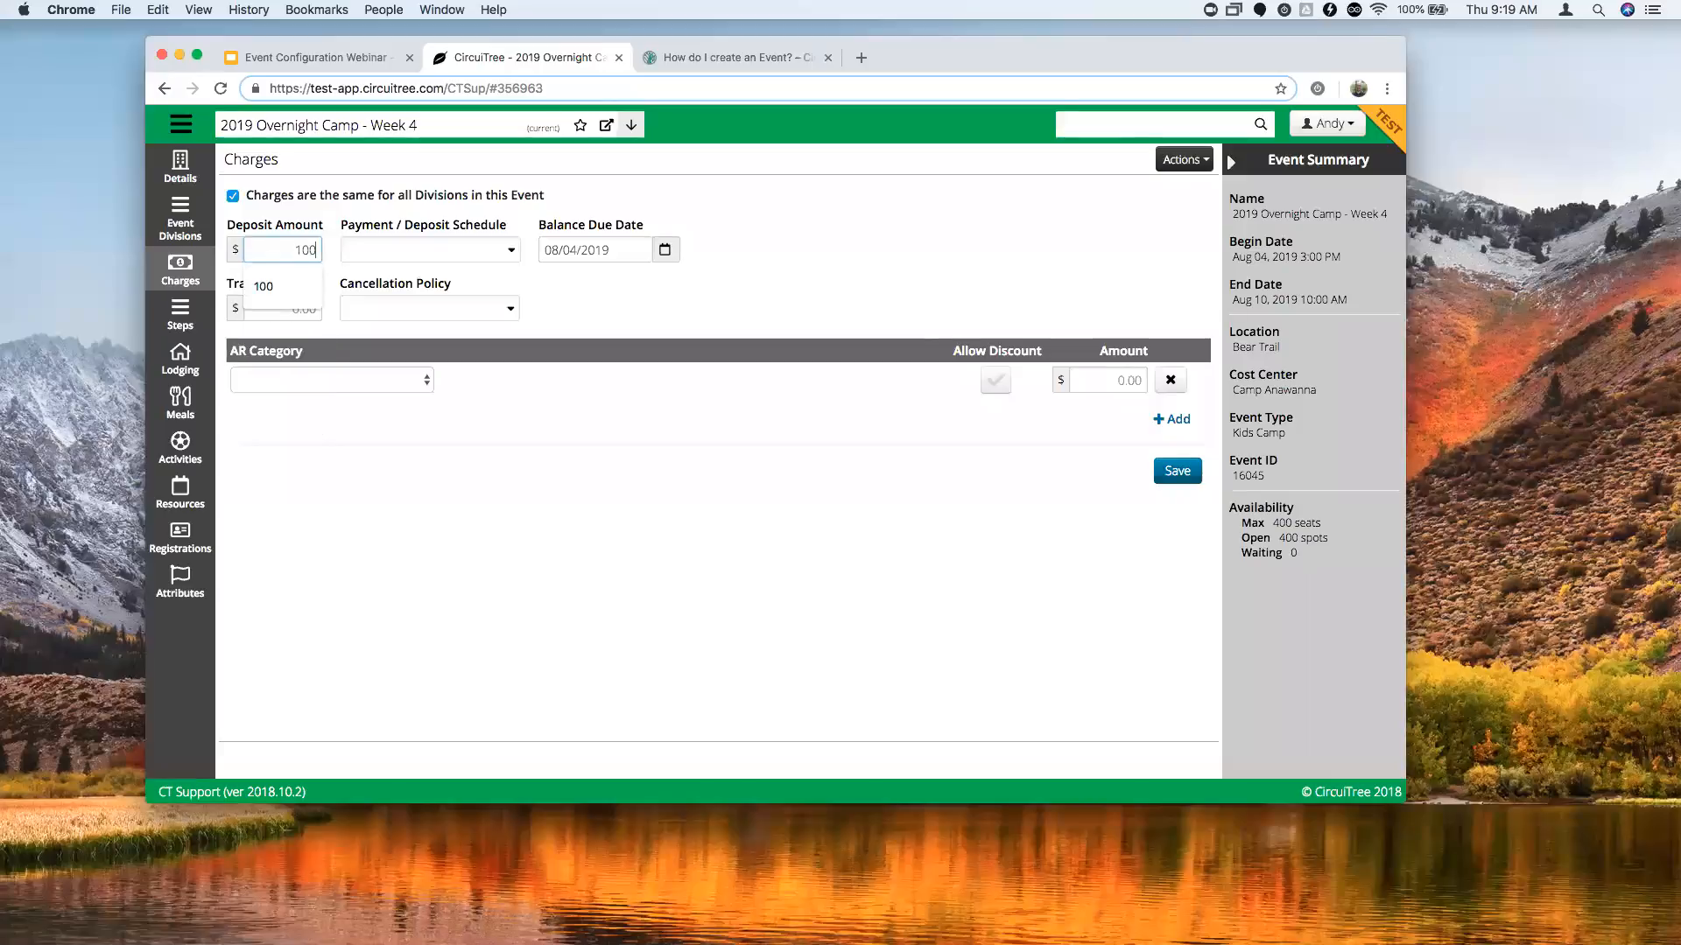
Try separate division charges with a Campers deposit of 100, then clear that deposit.
{"action": "left_click", "coordinate": [345, 196]}
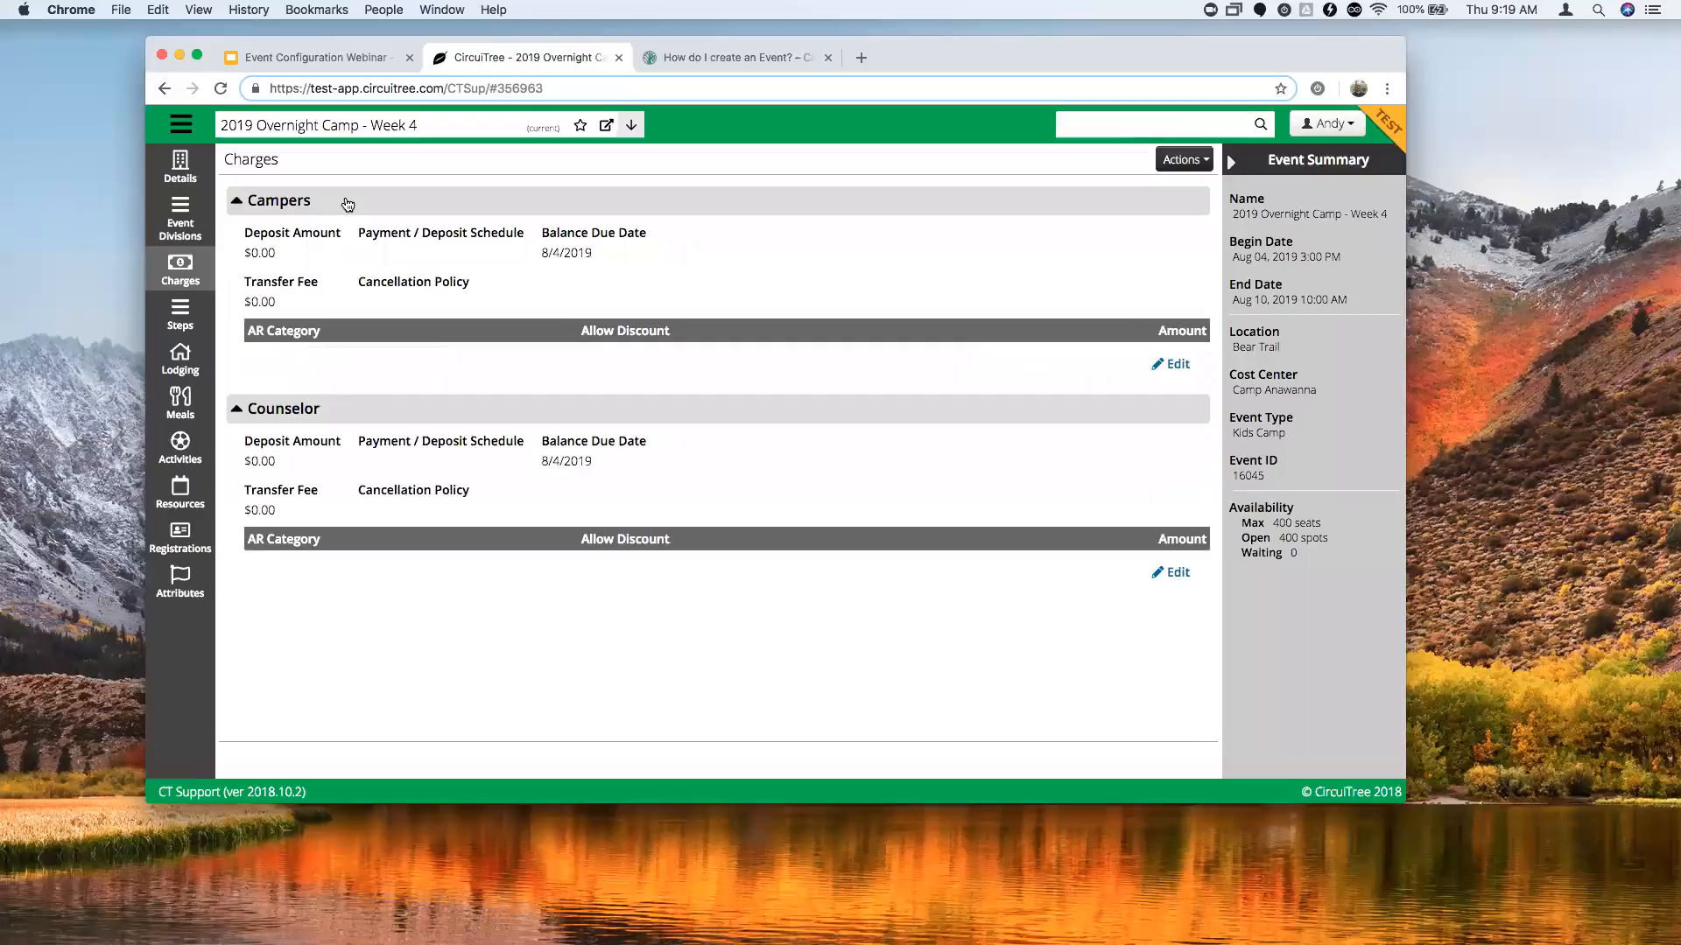
{"action": "left_click", "coordinate": [1173, 364]}
{"action": "left_click", "coordinate": [307, 258]}
{"action": "type", "text": "100"}
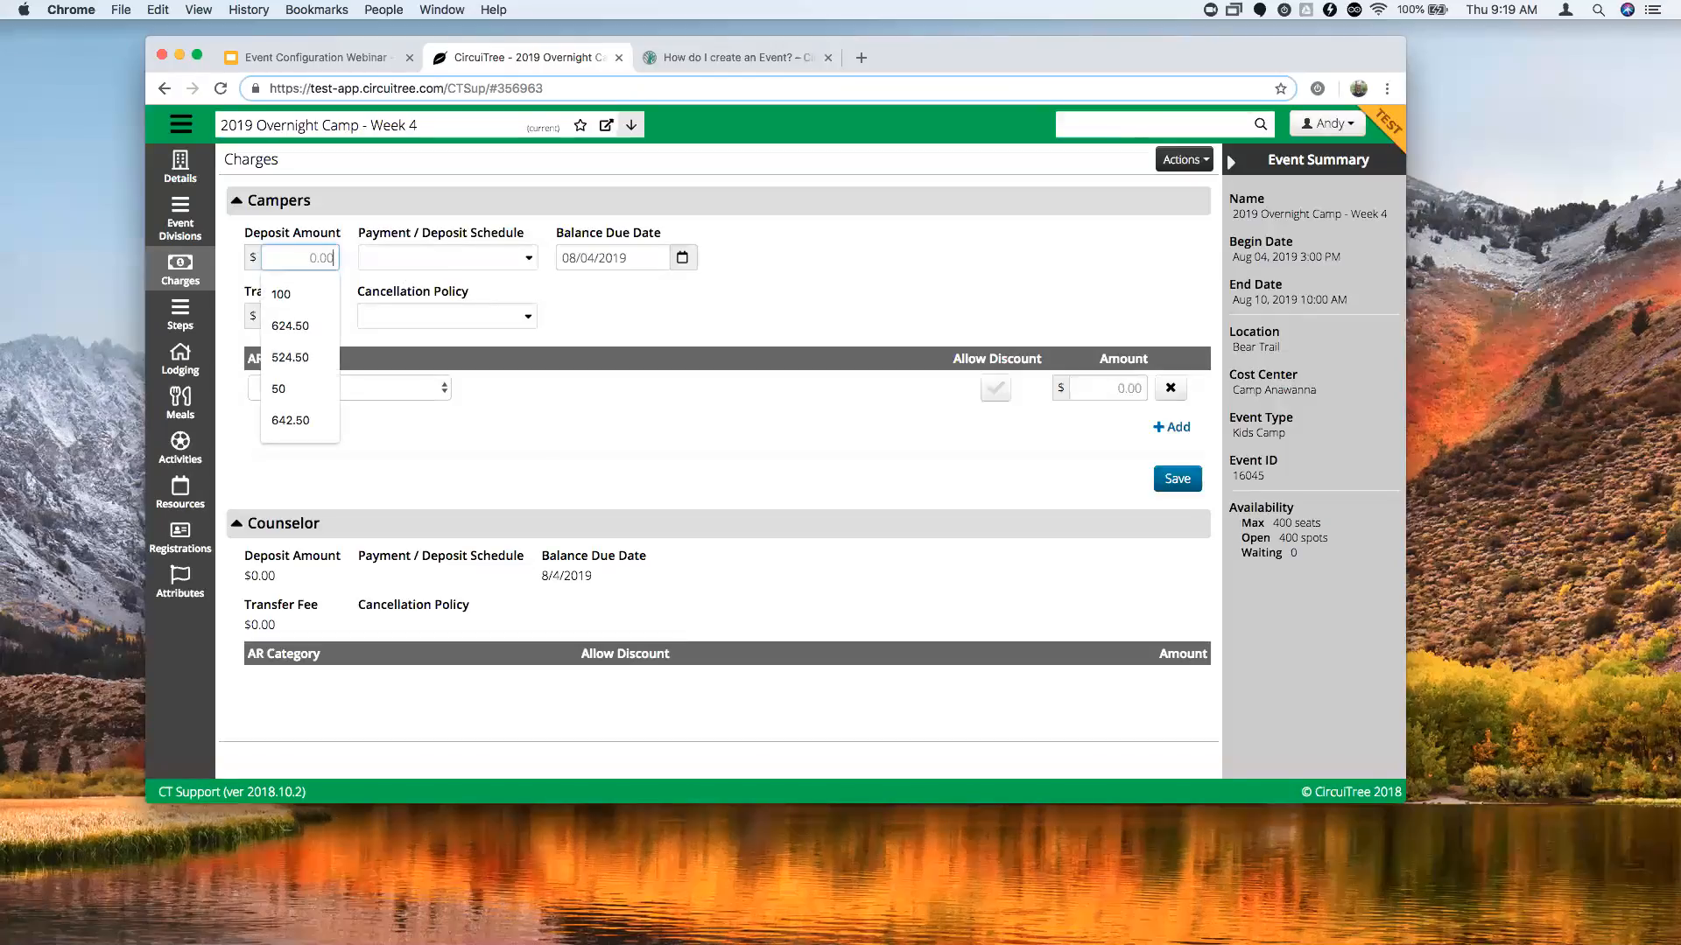
{"action": "left_click", "coordinate": [530, 264]}
{"action": "left_click", "coordinate": [530, 264]}
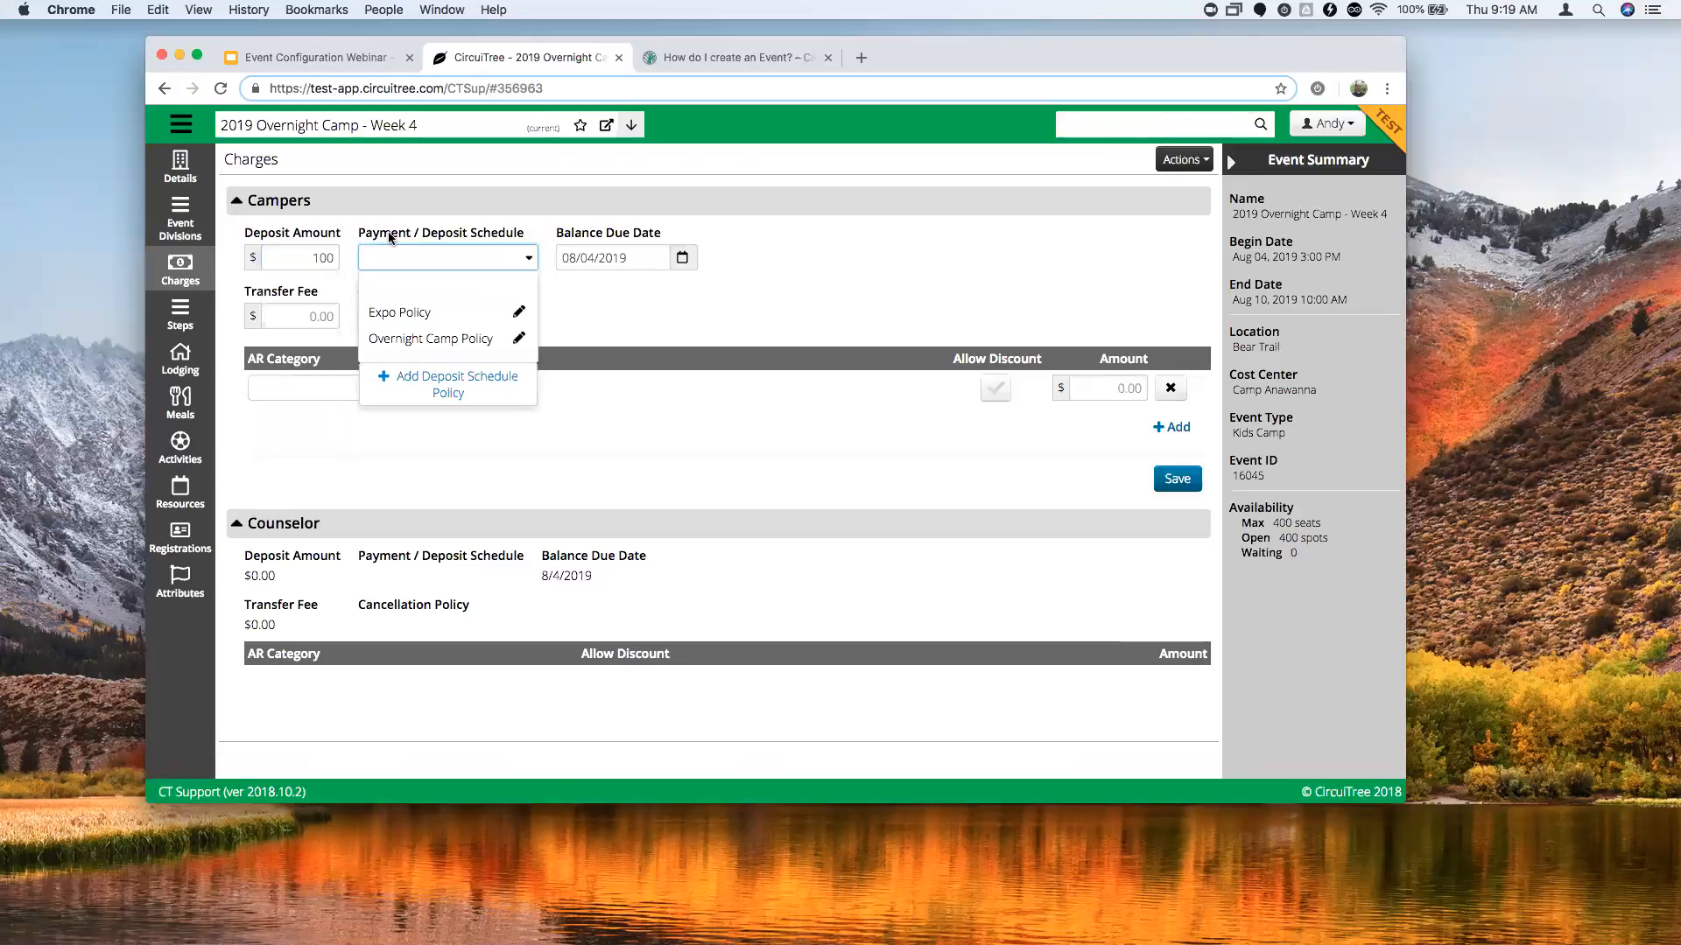
{"action": "double_click", "coordinate": [335, 256]}
{"action": "key", "text": "BackSpace"}
{"action": "left_click", "coordinate": [461, 214]}
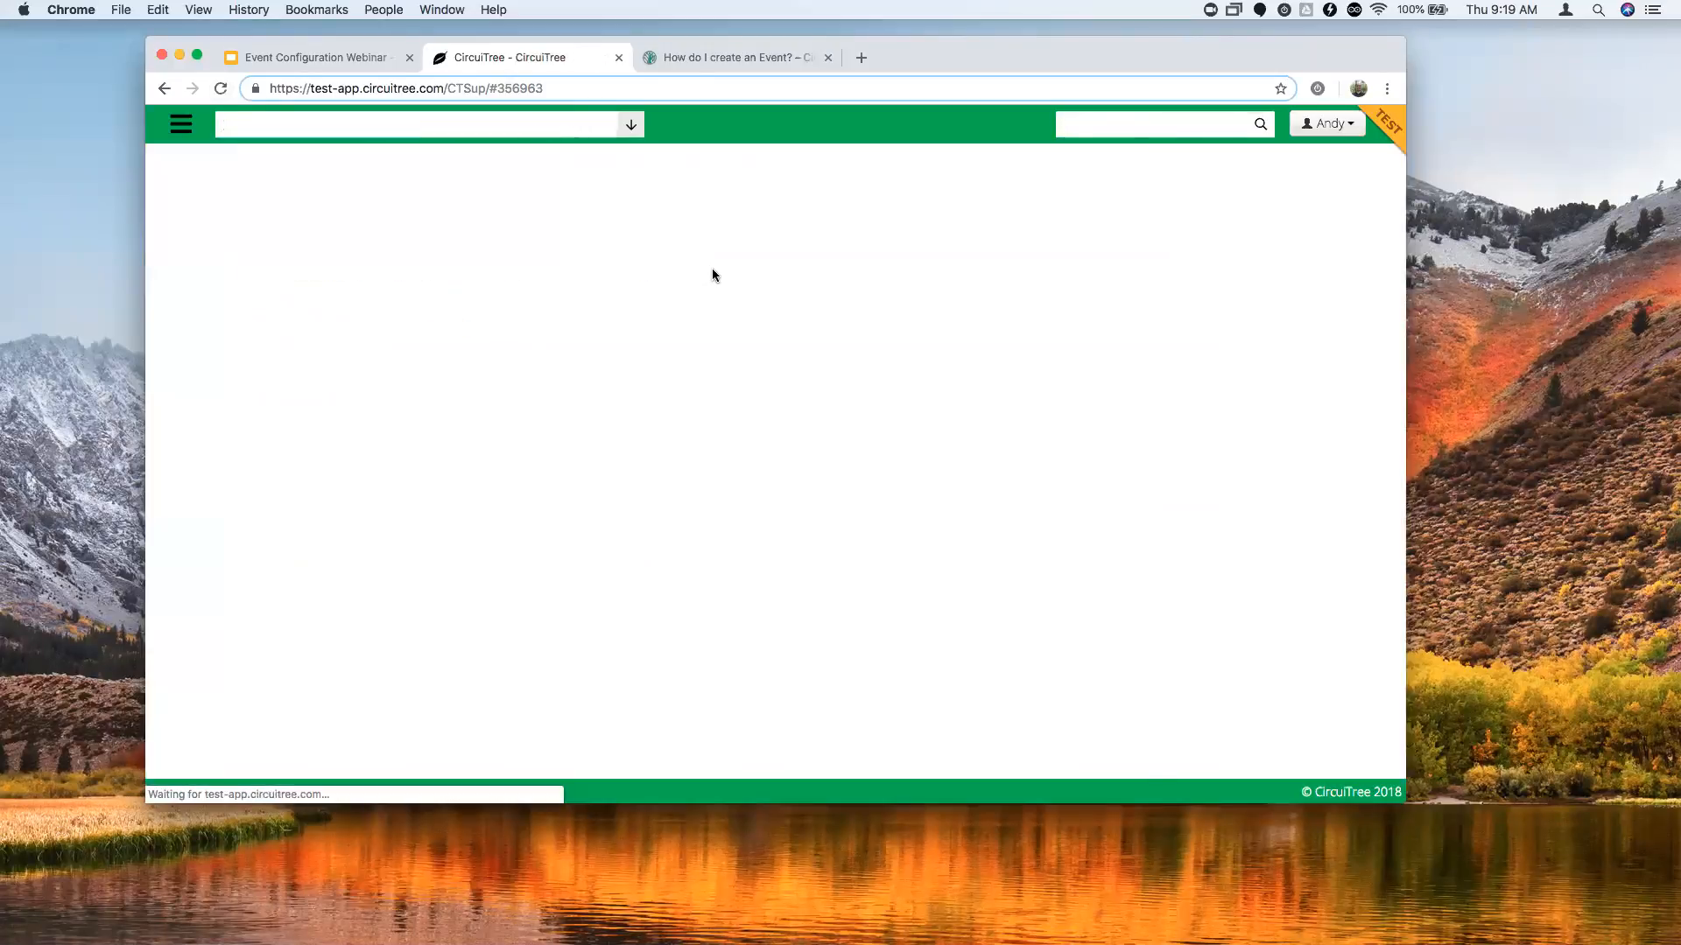
Re-edit the shared charges, re-entering the 100 deposit and listing the payment schedule policies.
{"action": "left_click", "coordinate": [1164, 357]}
{"action": "left_click", "coordinate": [312, 247]}
{"action": "type", "text": "10"}
{"action": "type", "text": "0"}
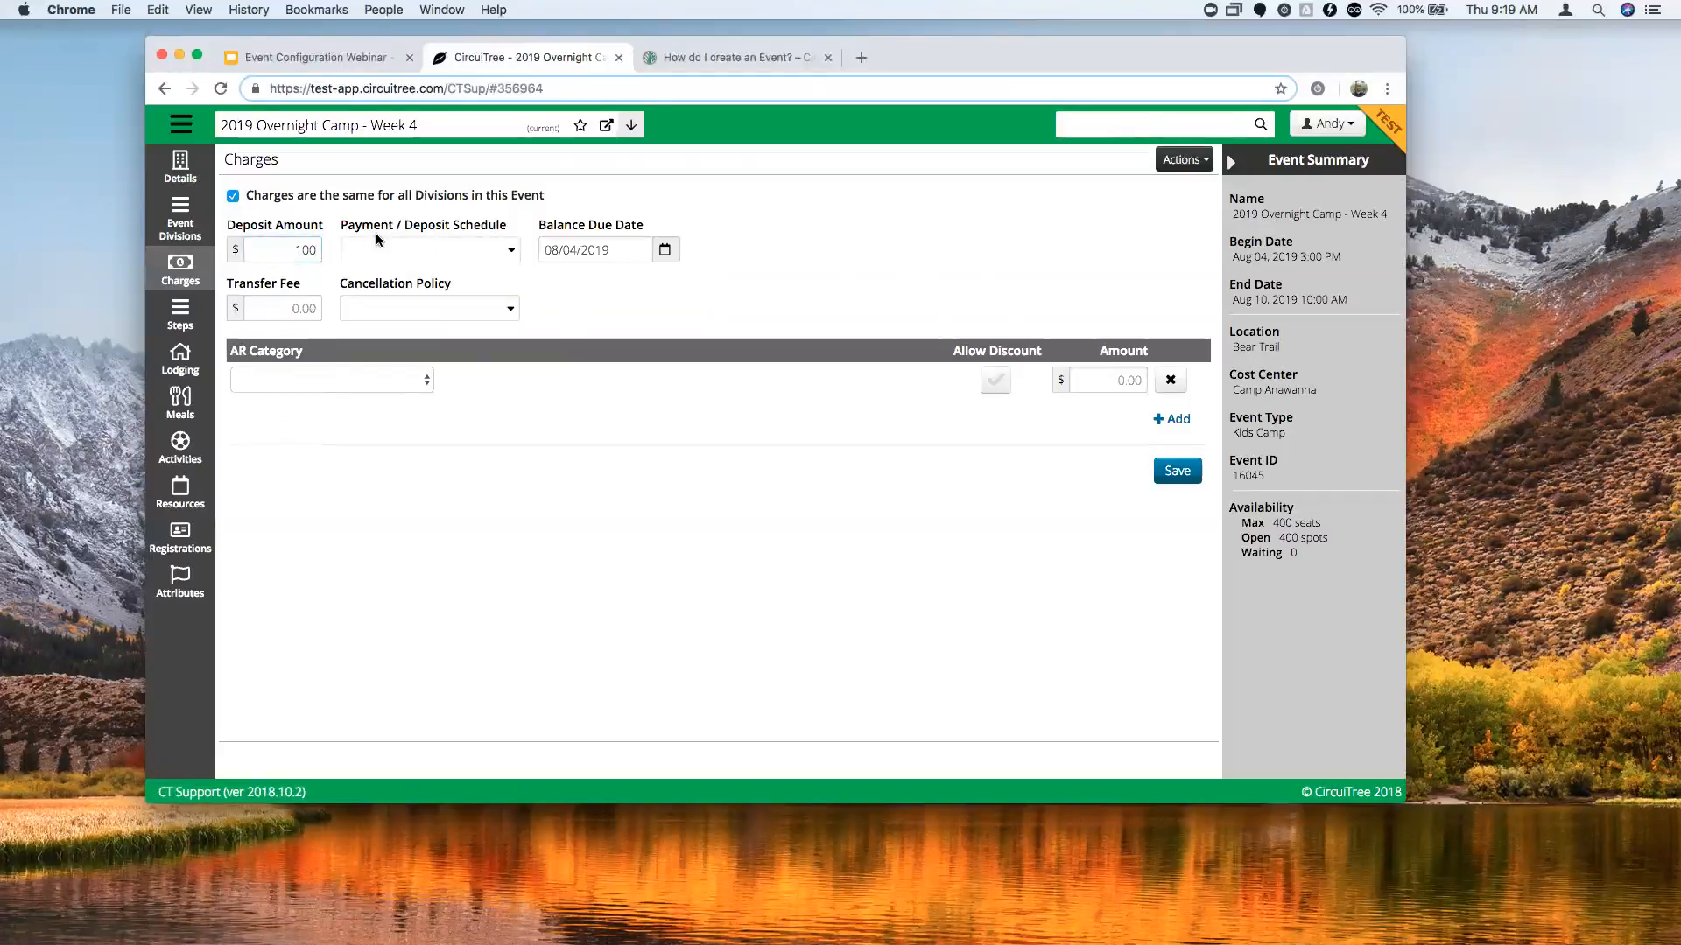
{"action": "left_click", "coordinate": [514, 254]}
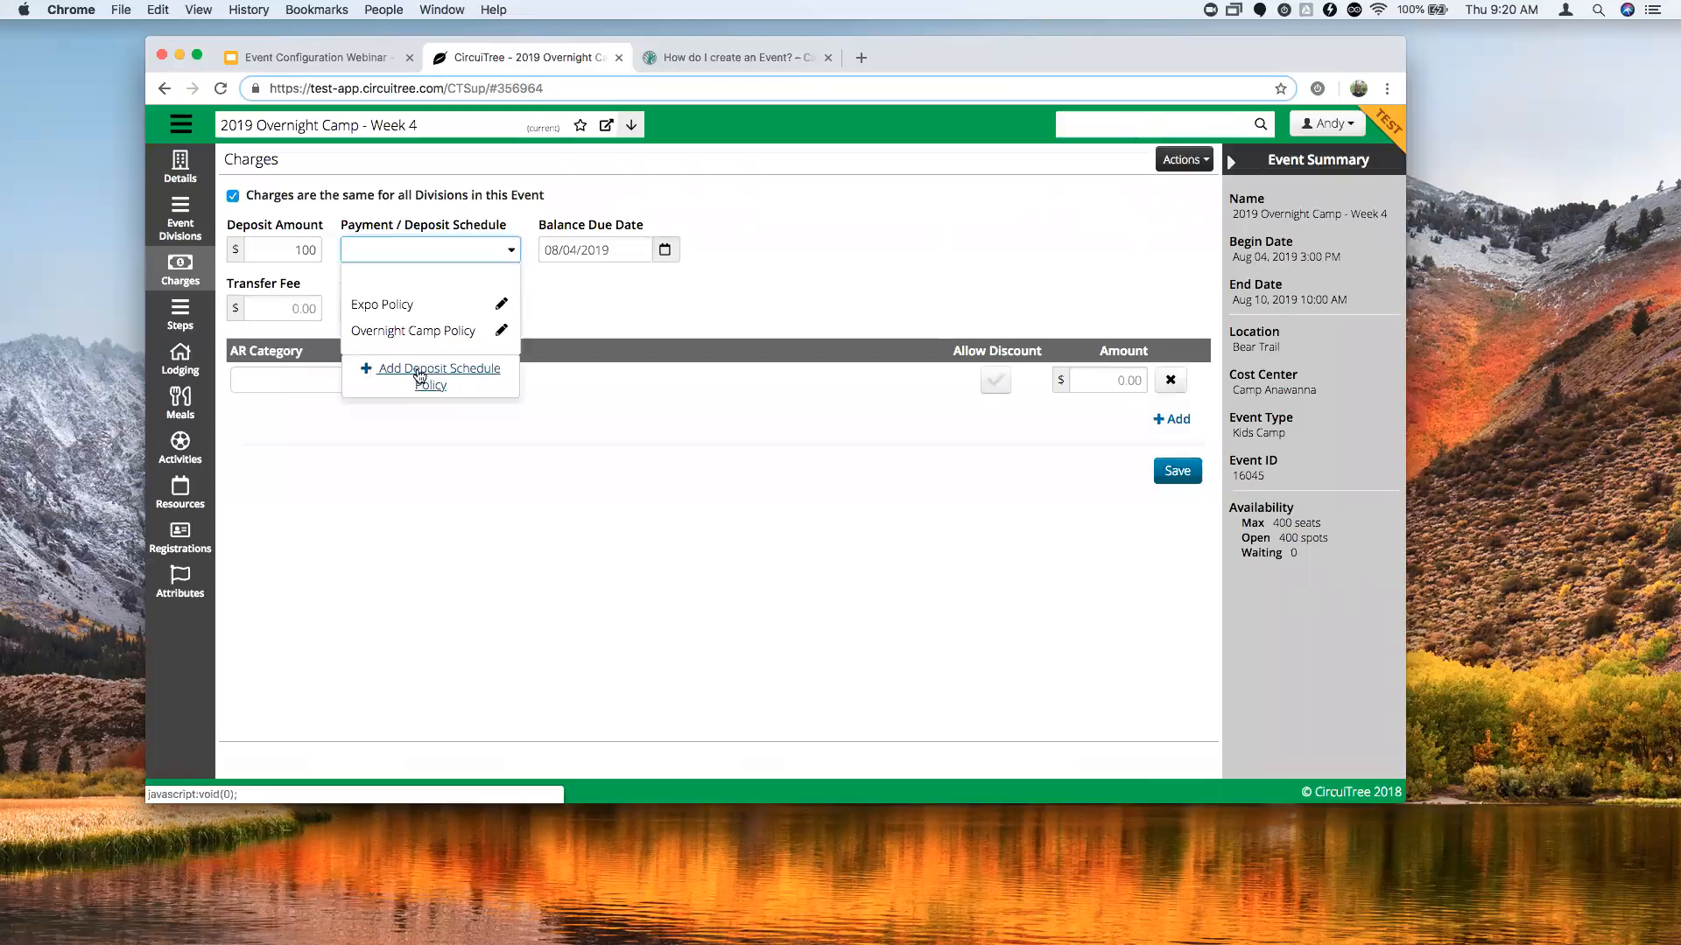
Create deposit schedule policy 'Summer Camp' with Optional Monthly Payments and a Specific Amount first rule.
{"action": "left_click", "coordinate": [421, 372]}
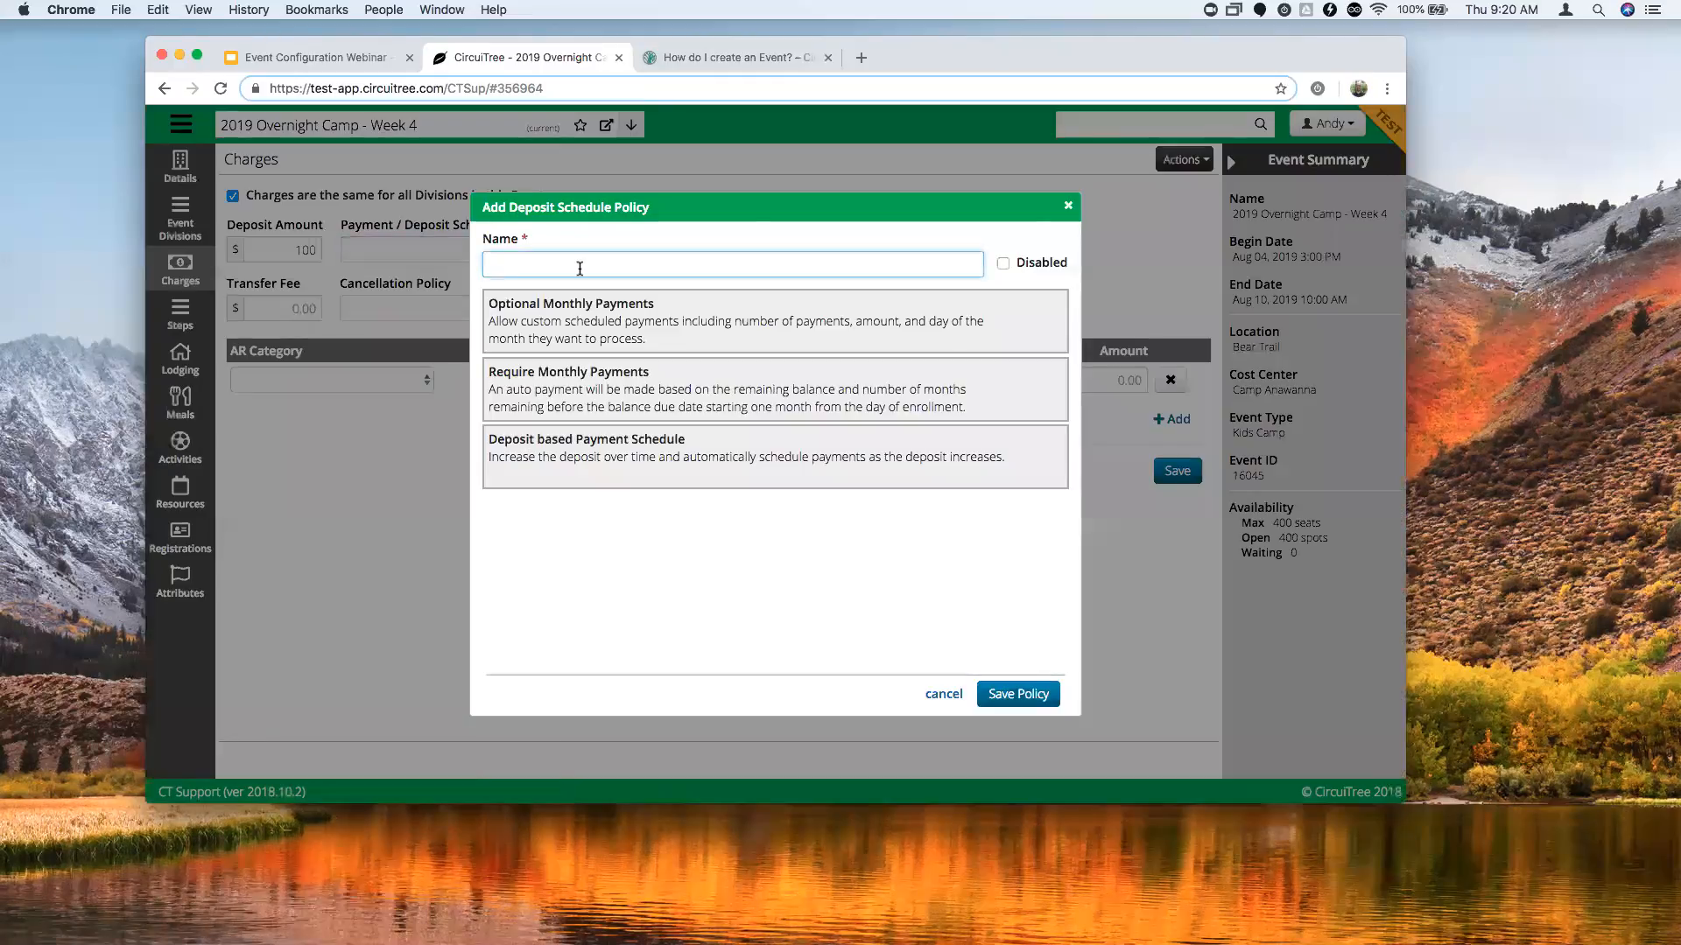
{"action": "type", "text": "Su"}
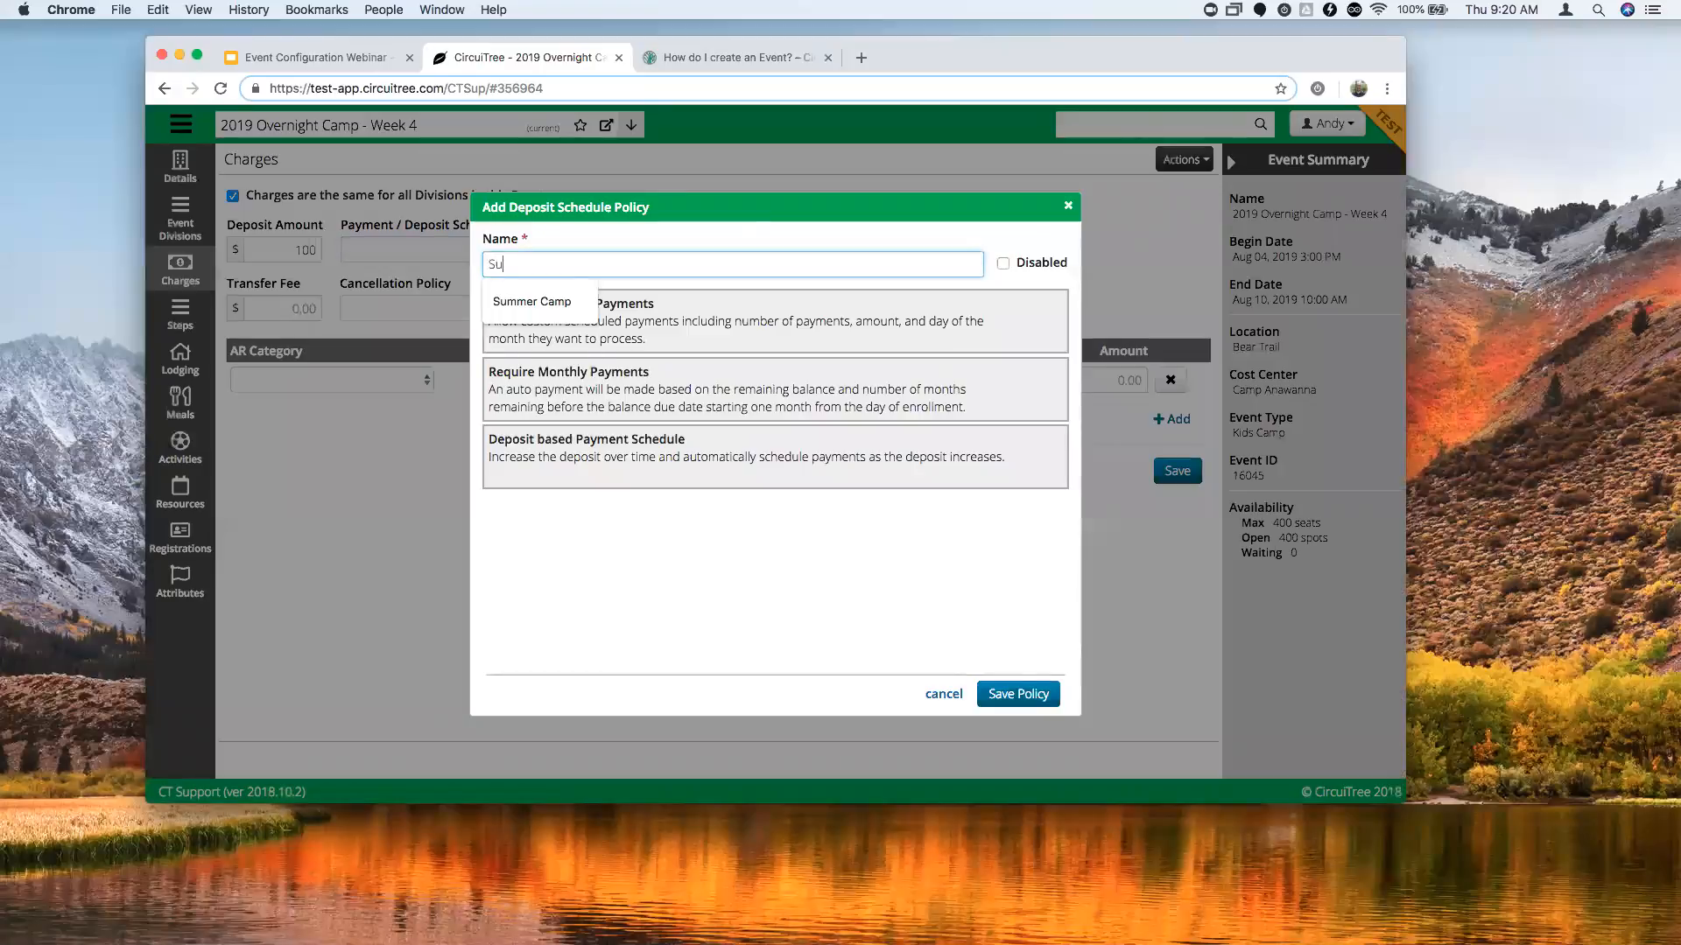
{"action": "type", "text": "mmer Camp"}
{"action": "left_click", "coordinate": [807, 226]}
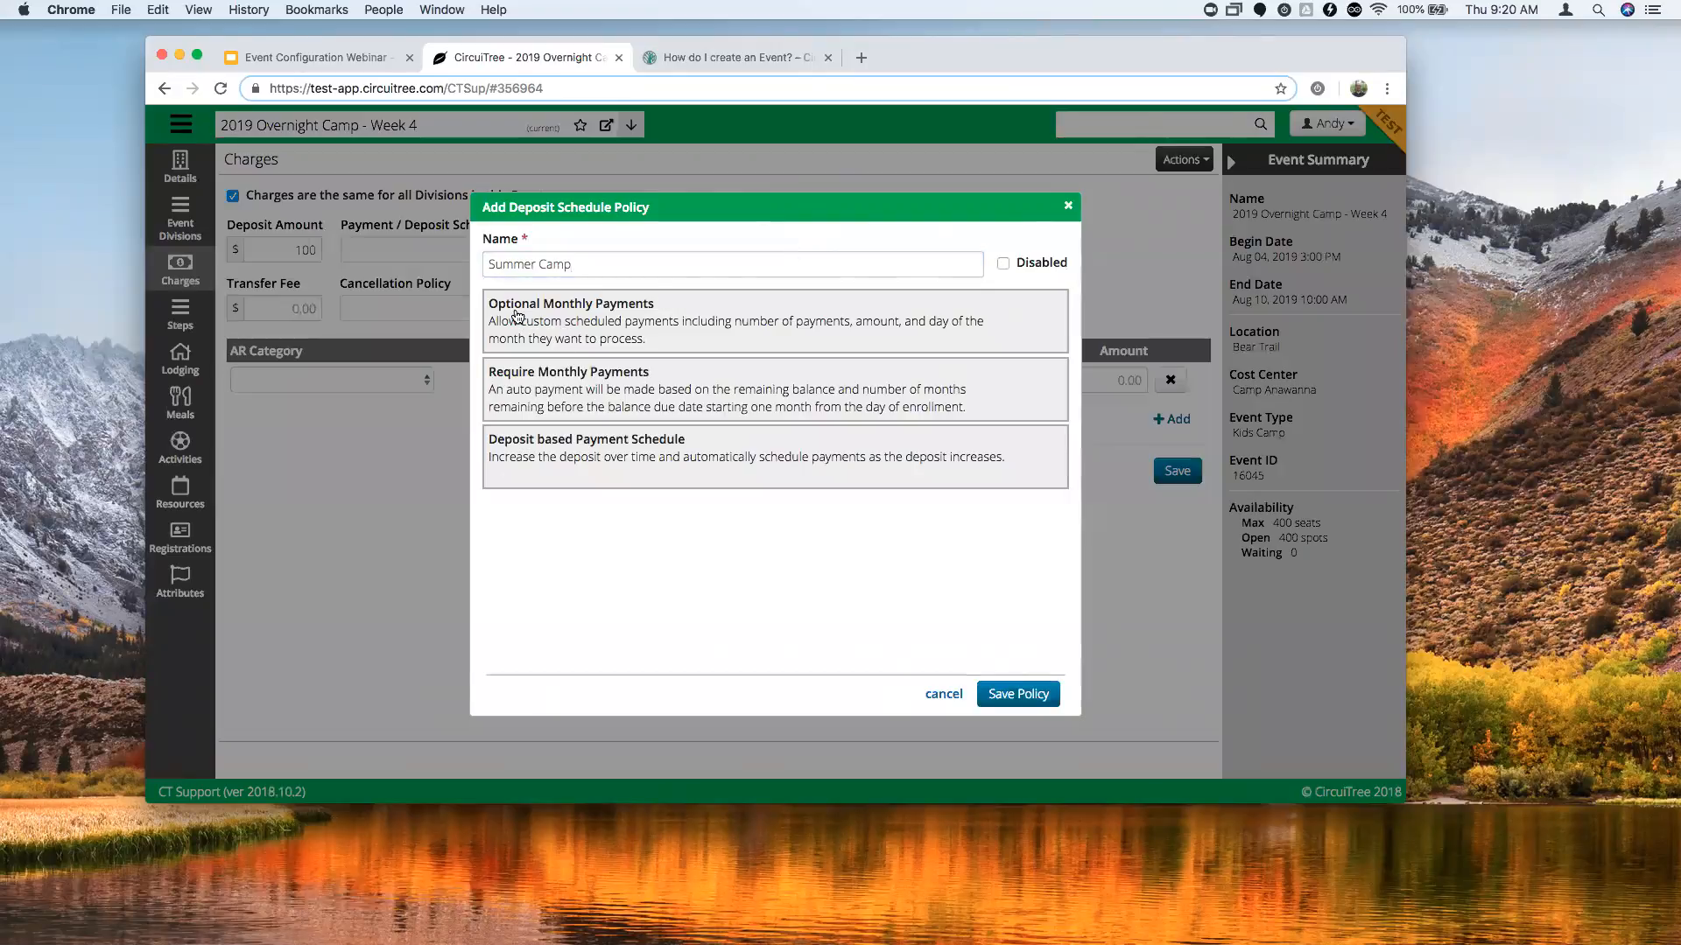
{"action": "left_click", "coordinate": [606, 331]}
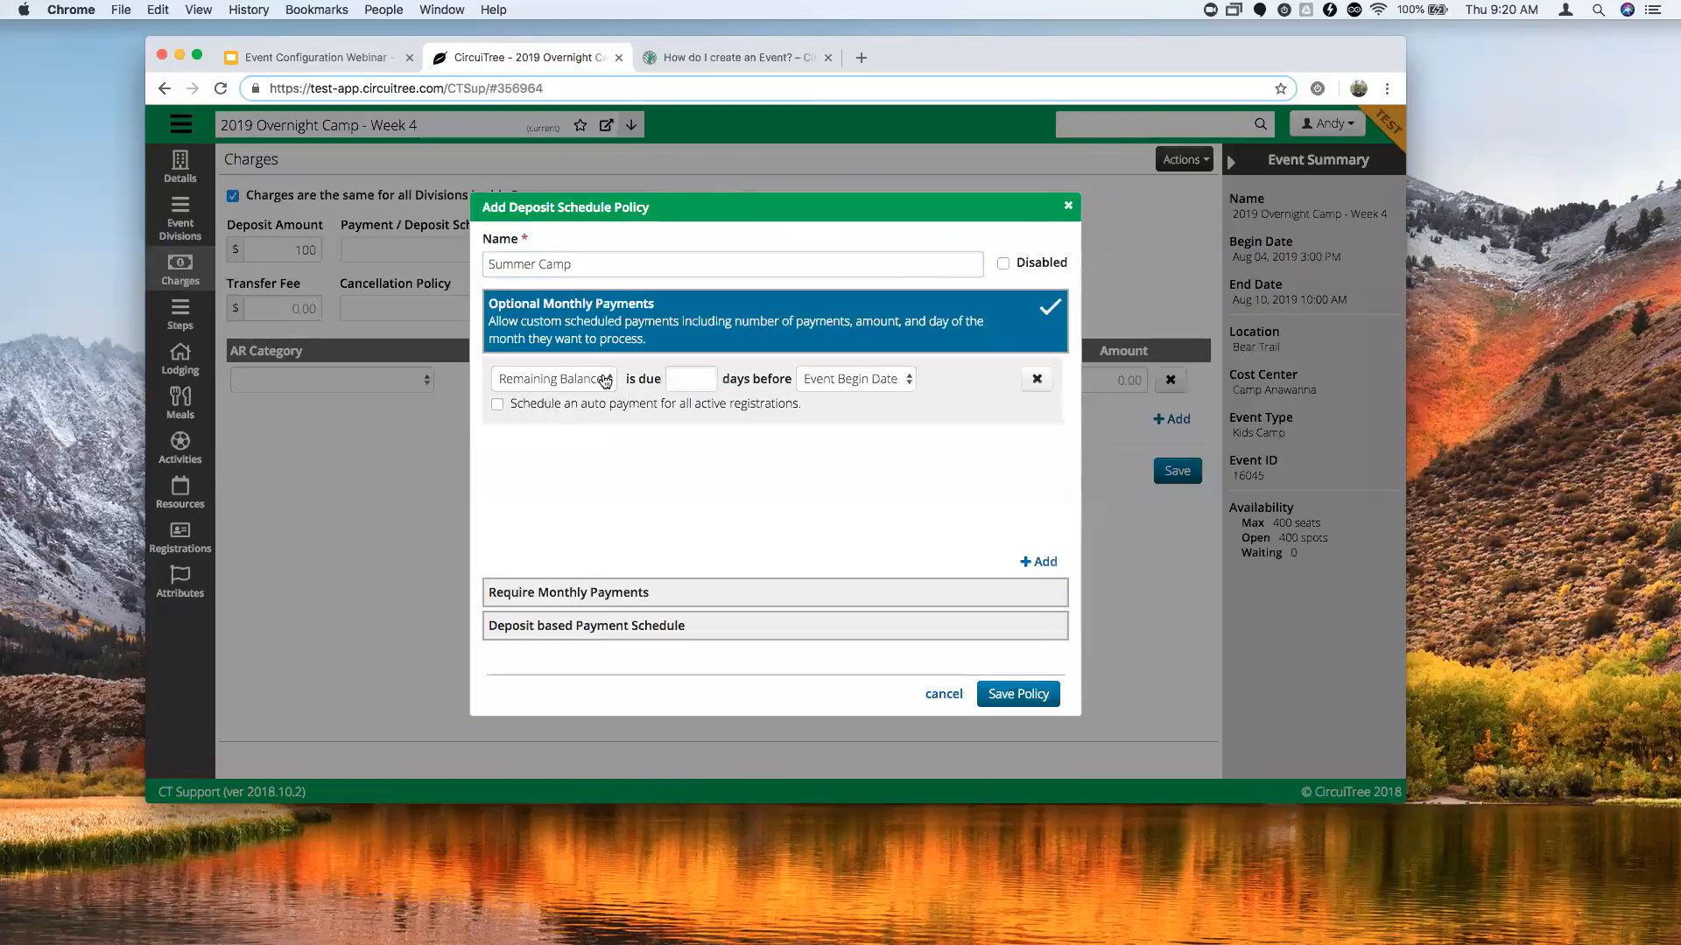
{"action": "left_click", "coordinate": [606, 378]}
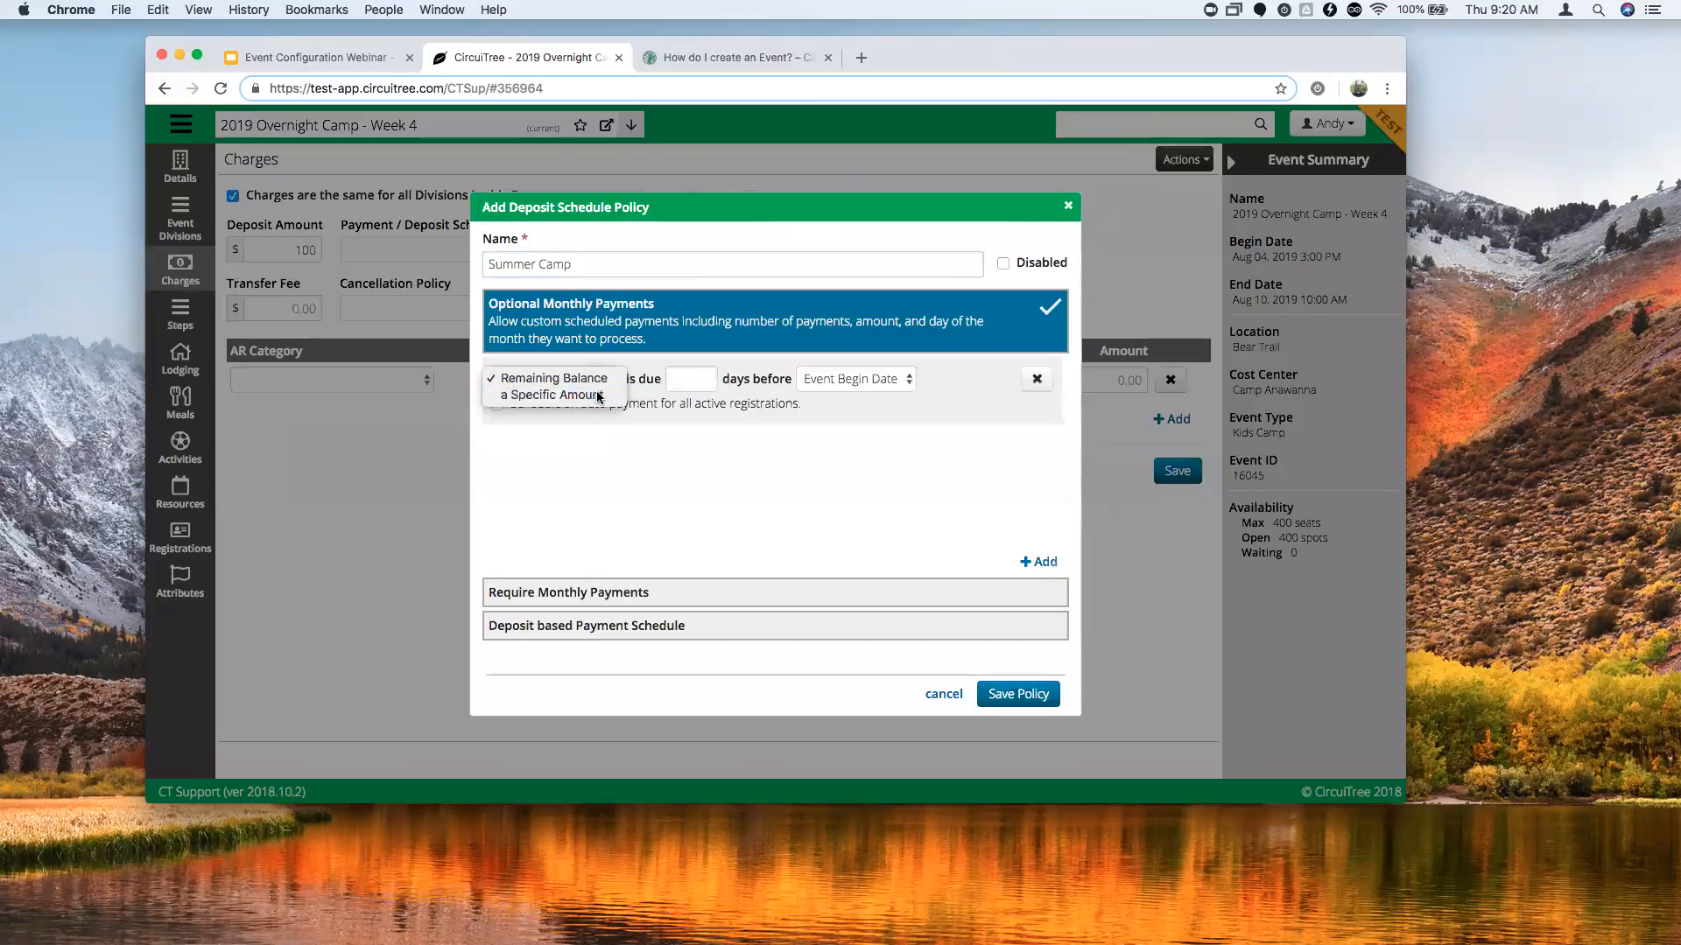
{"action": "left_click", "coordinate": [609, 399]}
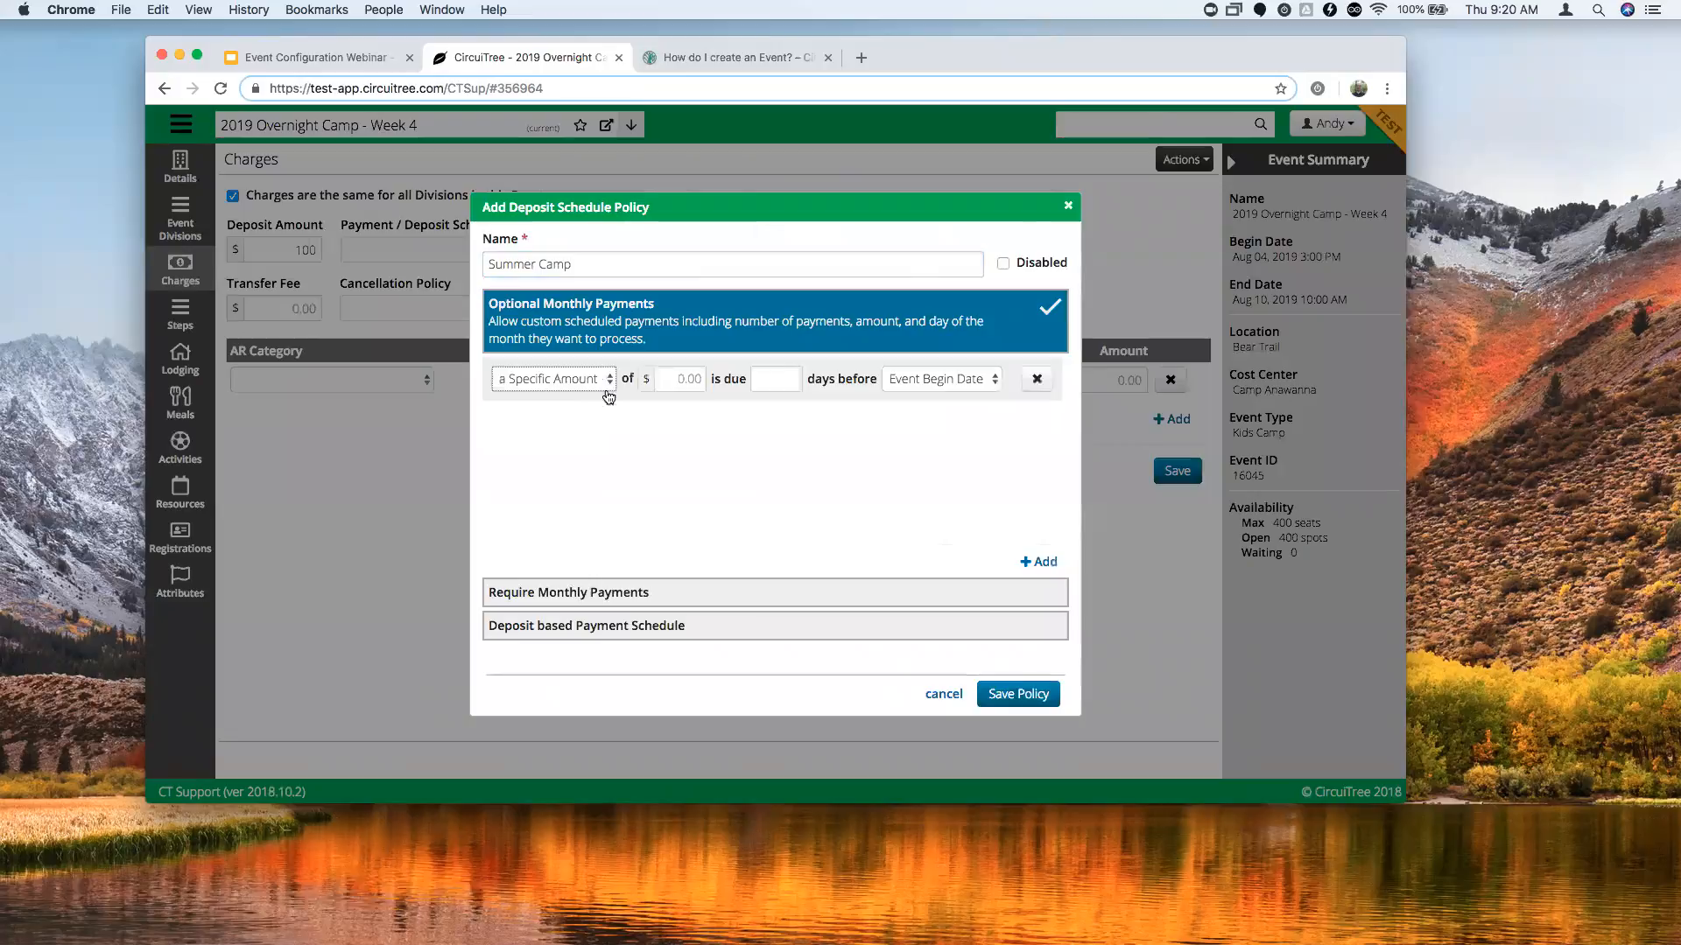
Fill the first payment rule with $200 due 120 days before start.
{"action": "left_click", "coordinate": [693, 377]}
{"action": "type", "text": "200"}
{"action": "left_click", "coordinate": [780, 376]}
{"action": "type", "text": "120"}
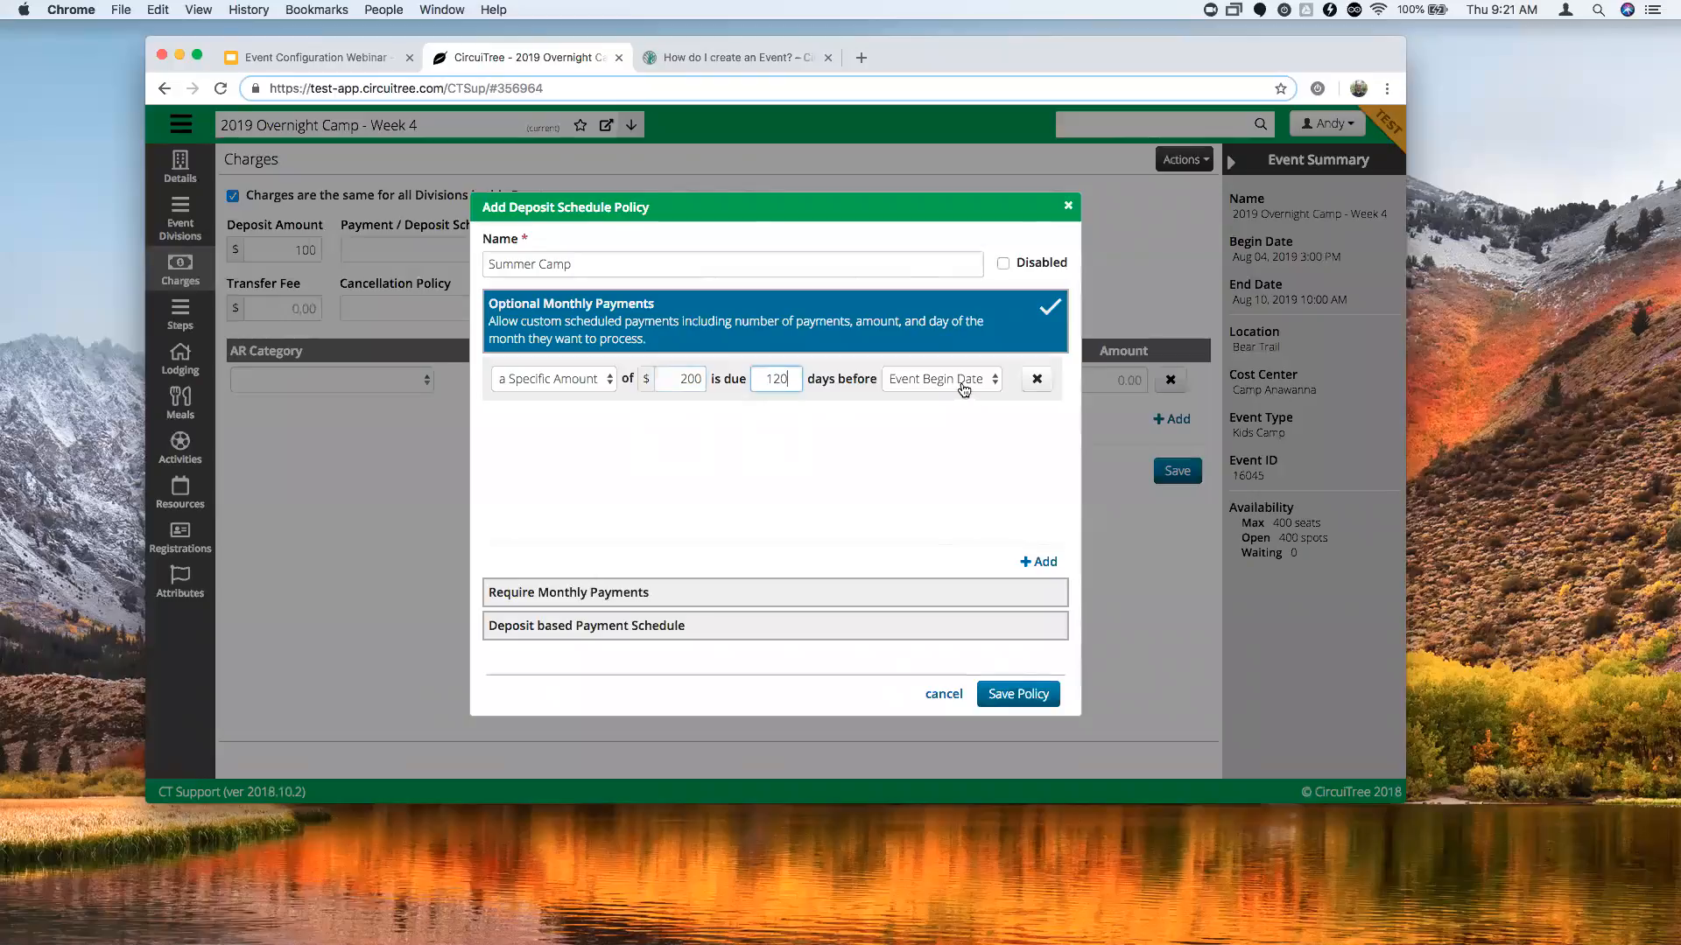
{"action": "left_click", "coordinate": [922, 407]}
Add a Remaining Balance rule due 14 days before, require monthly payments, and delete the $200 rule.
{"action": "left_click", "coordinate": [1040, 562]}
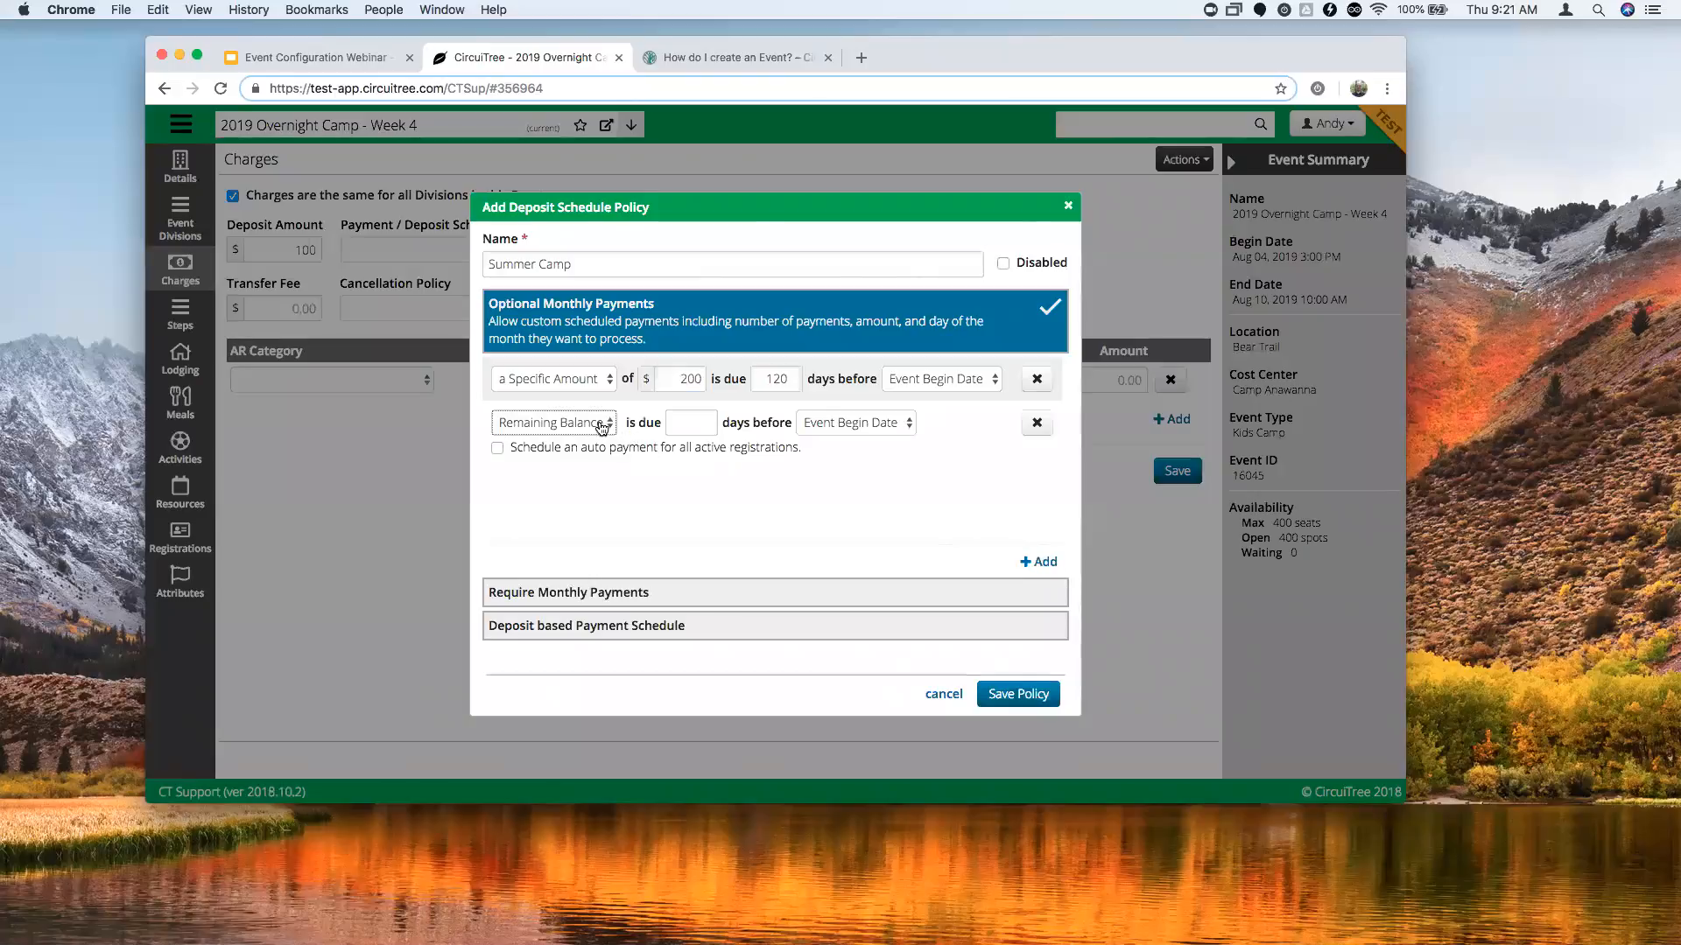
{"action": "left_click", "coordinate": [691, 422]}
{"action": "type", "text": "14"}
{"action": "left_click", "coordinate": [591, 595]}
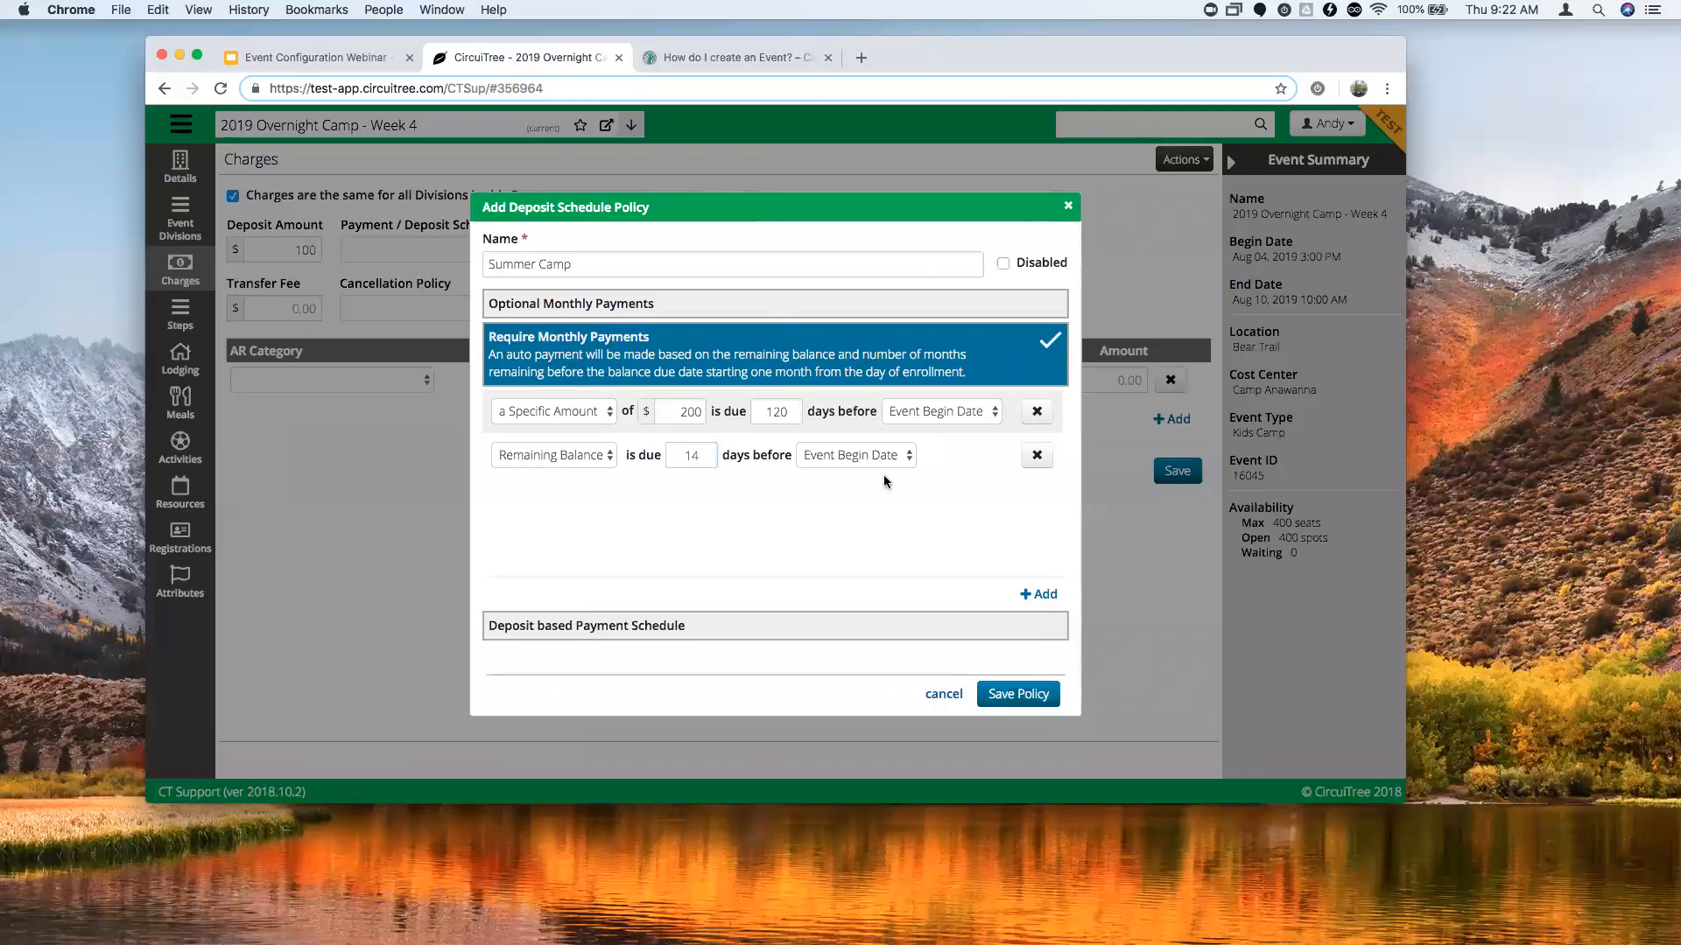
{"action": "left_click", "coordinate": [1040, 414]}
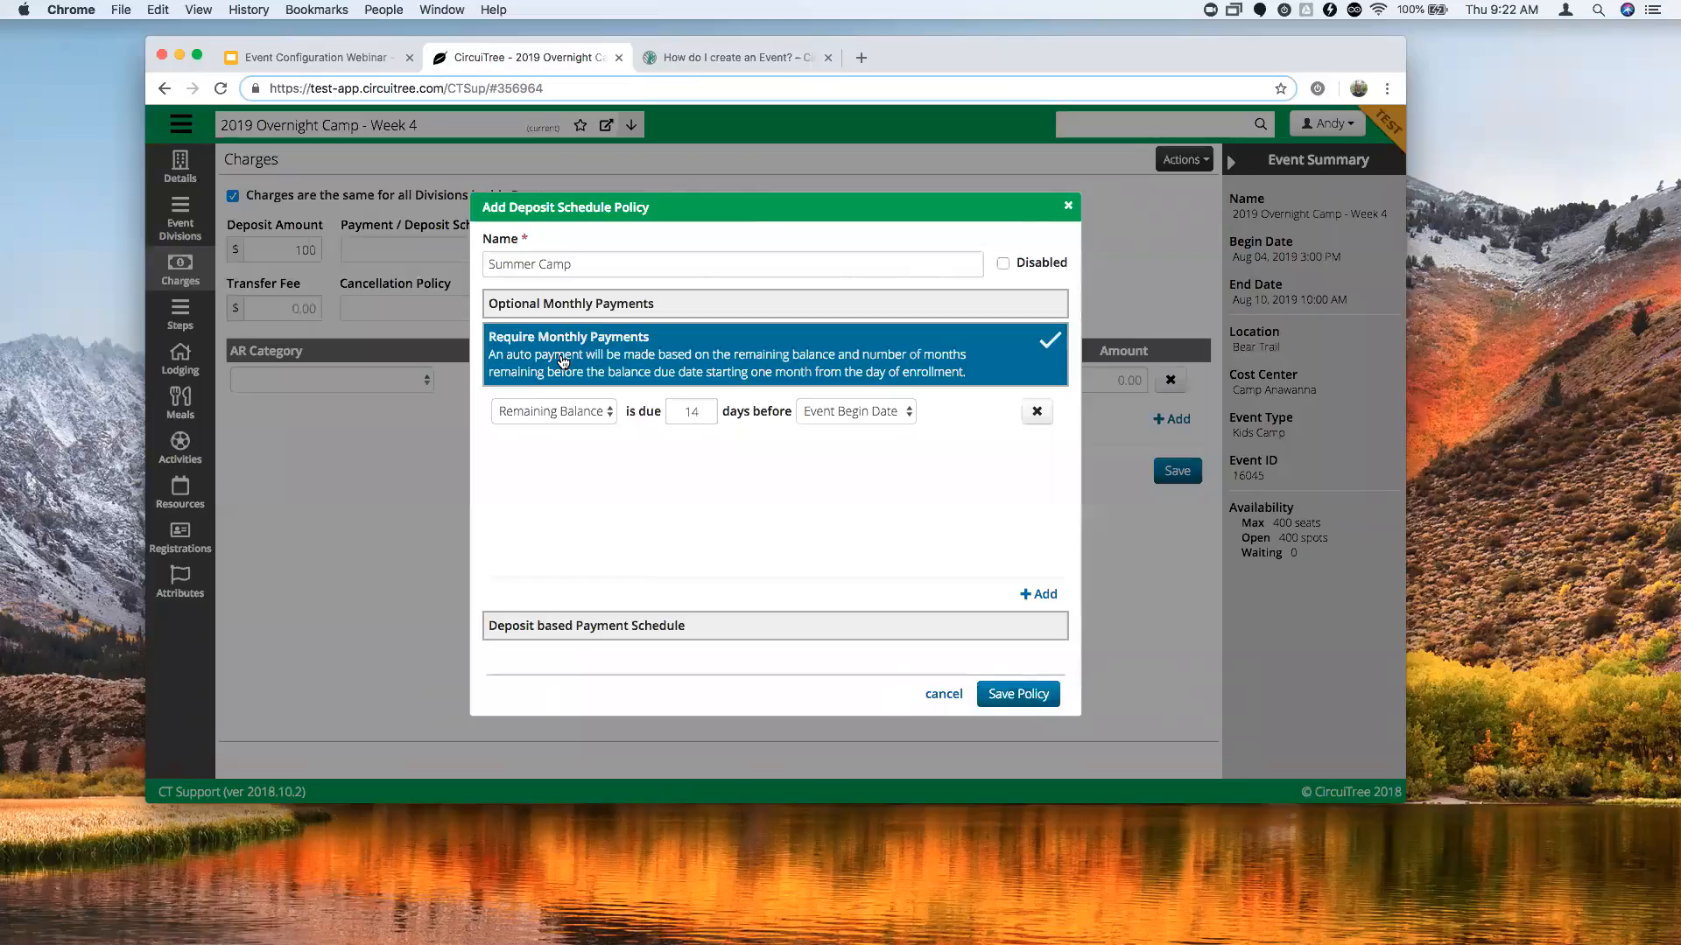
Switch the Summer Camp policy to Deposit based Payment Schedule, leaving Remaining Balance unchanged.
{"action": "left_click", "coordinate": [571, 412]}
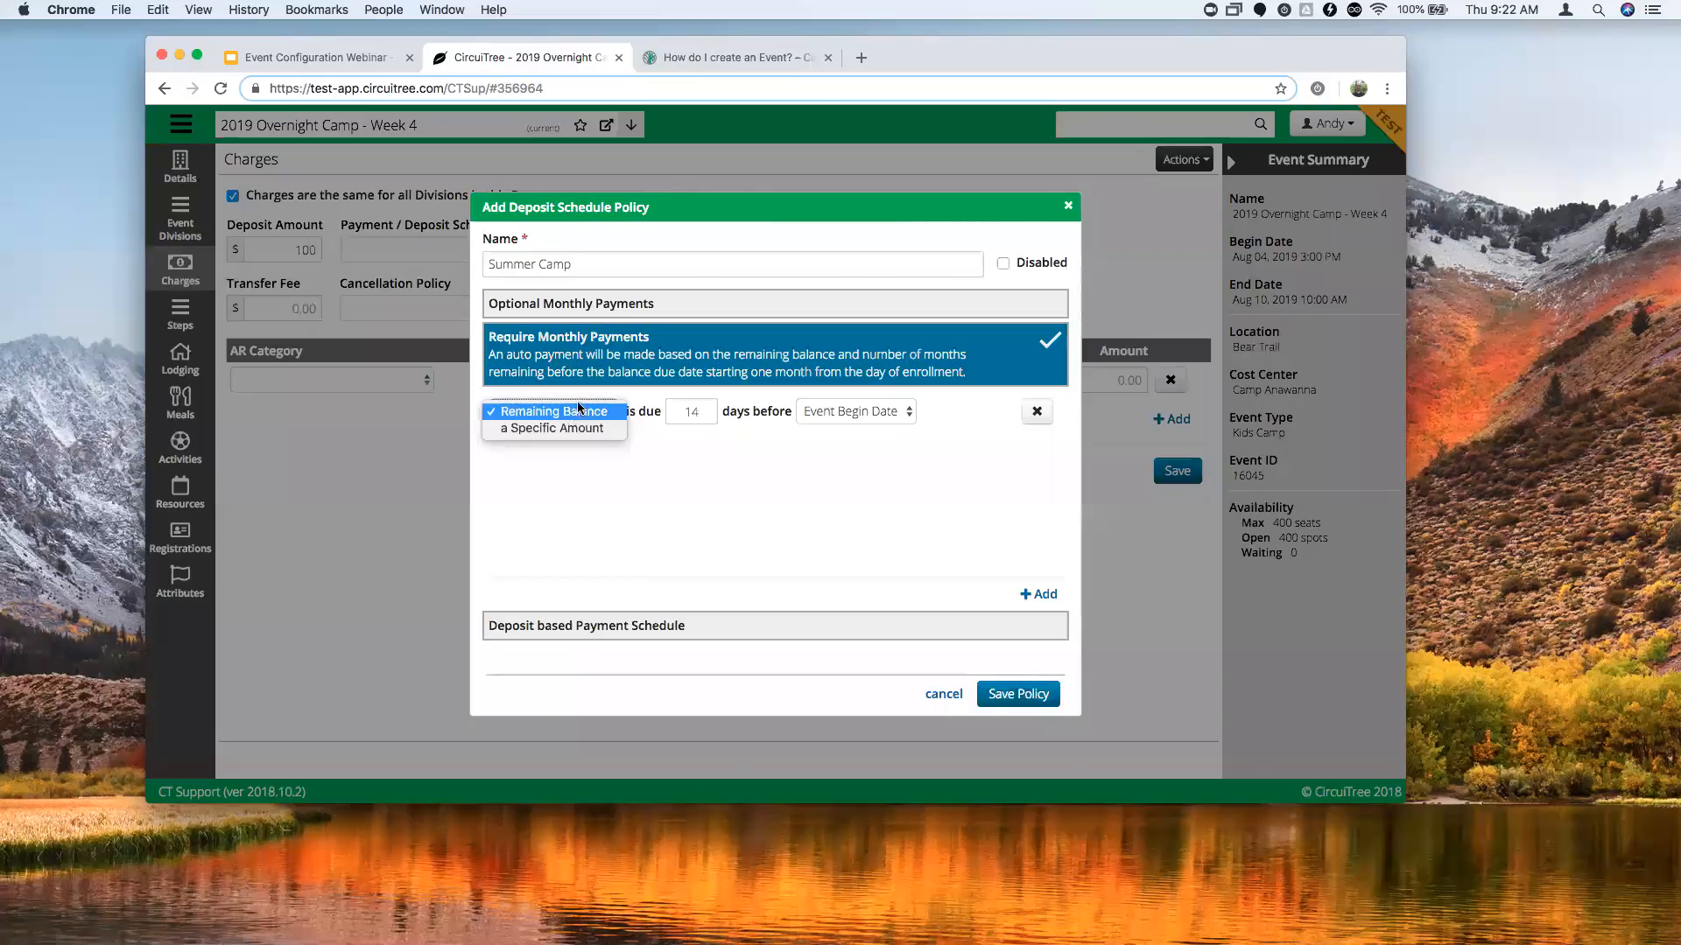
{"action": "left_click", "coordinate": [696, 412]}
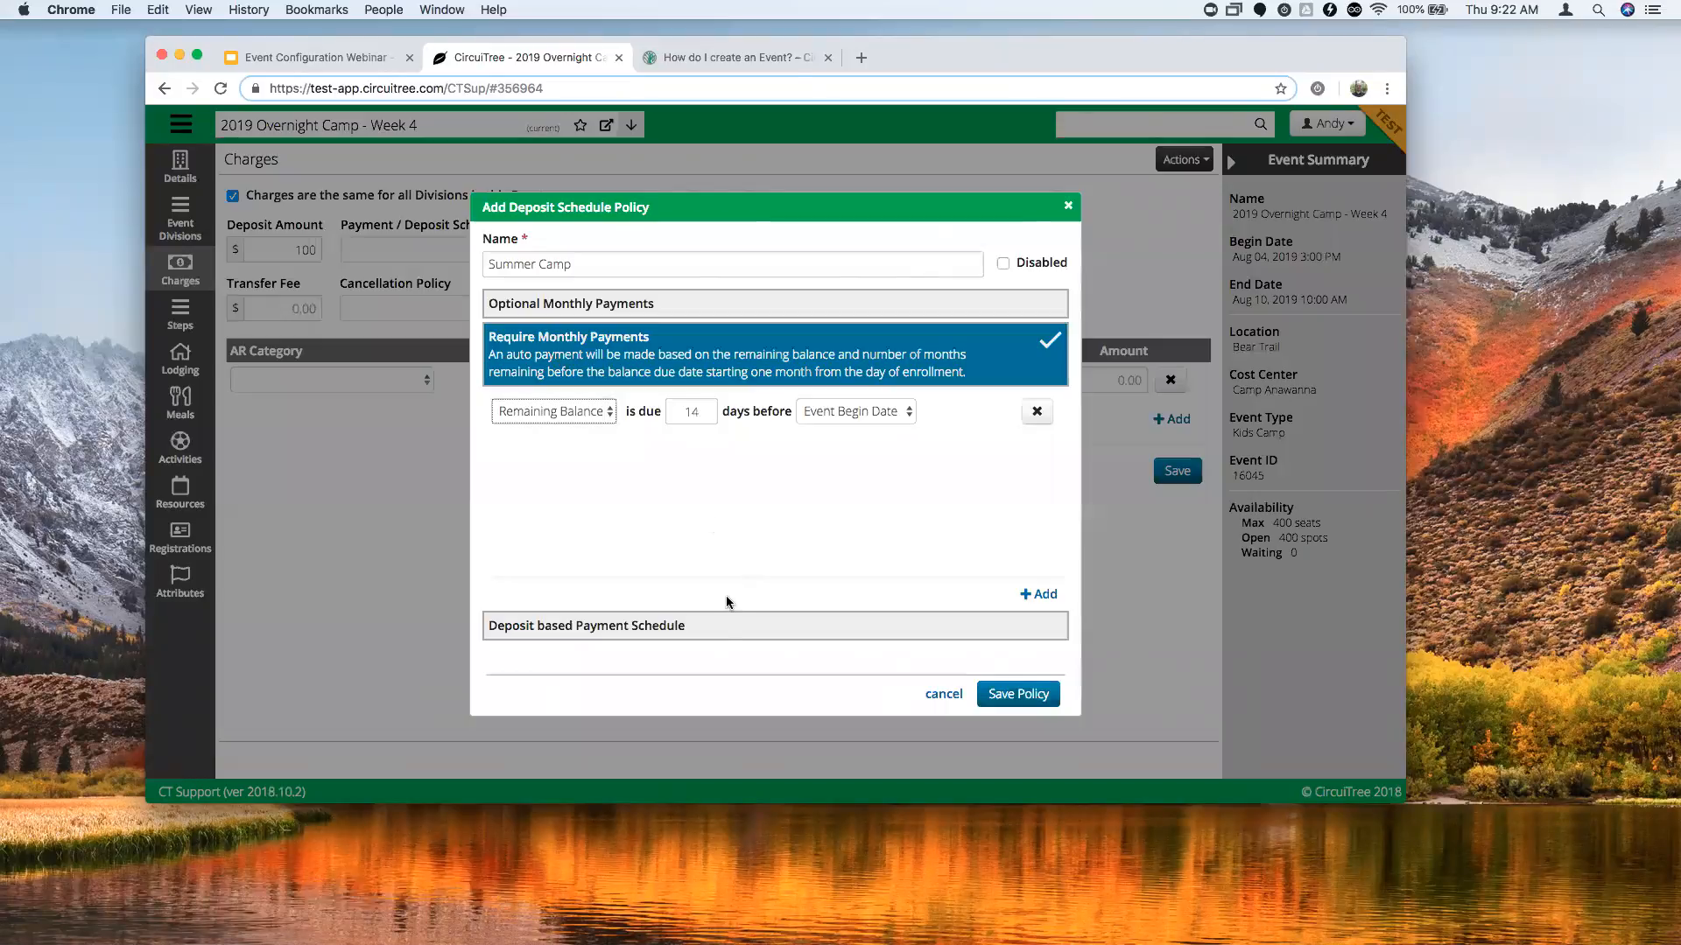
{"action": "left_click", "coordinate": [663, 627]}
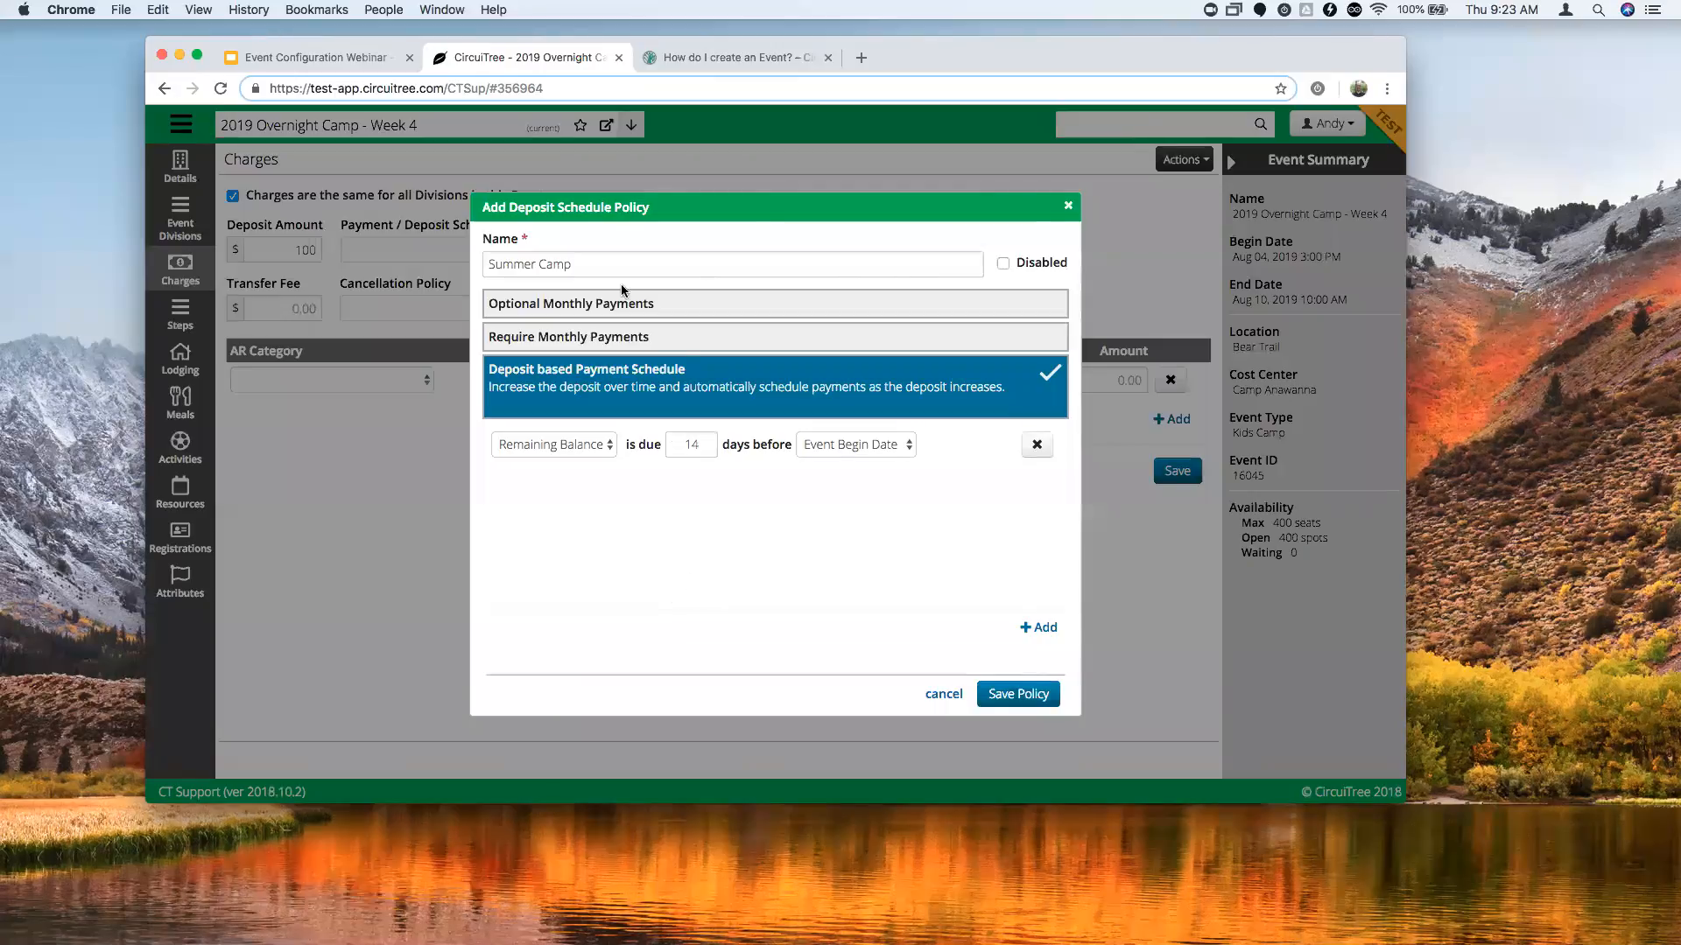
Save the Summer Camp deposit schedule policy.
{"action": "left_click", "coordinate": [1009, 697]}
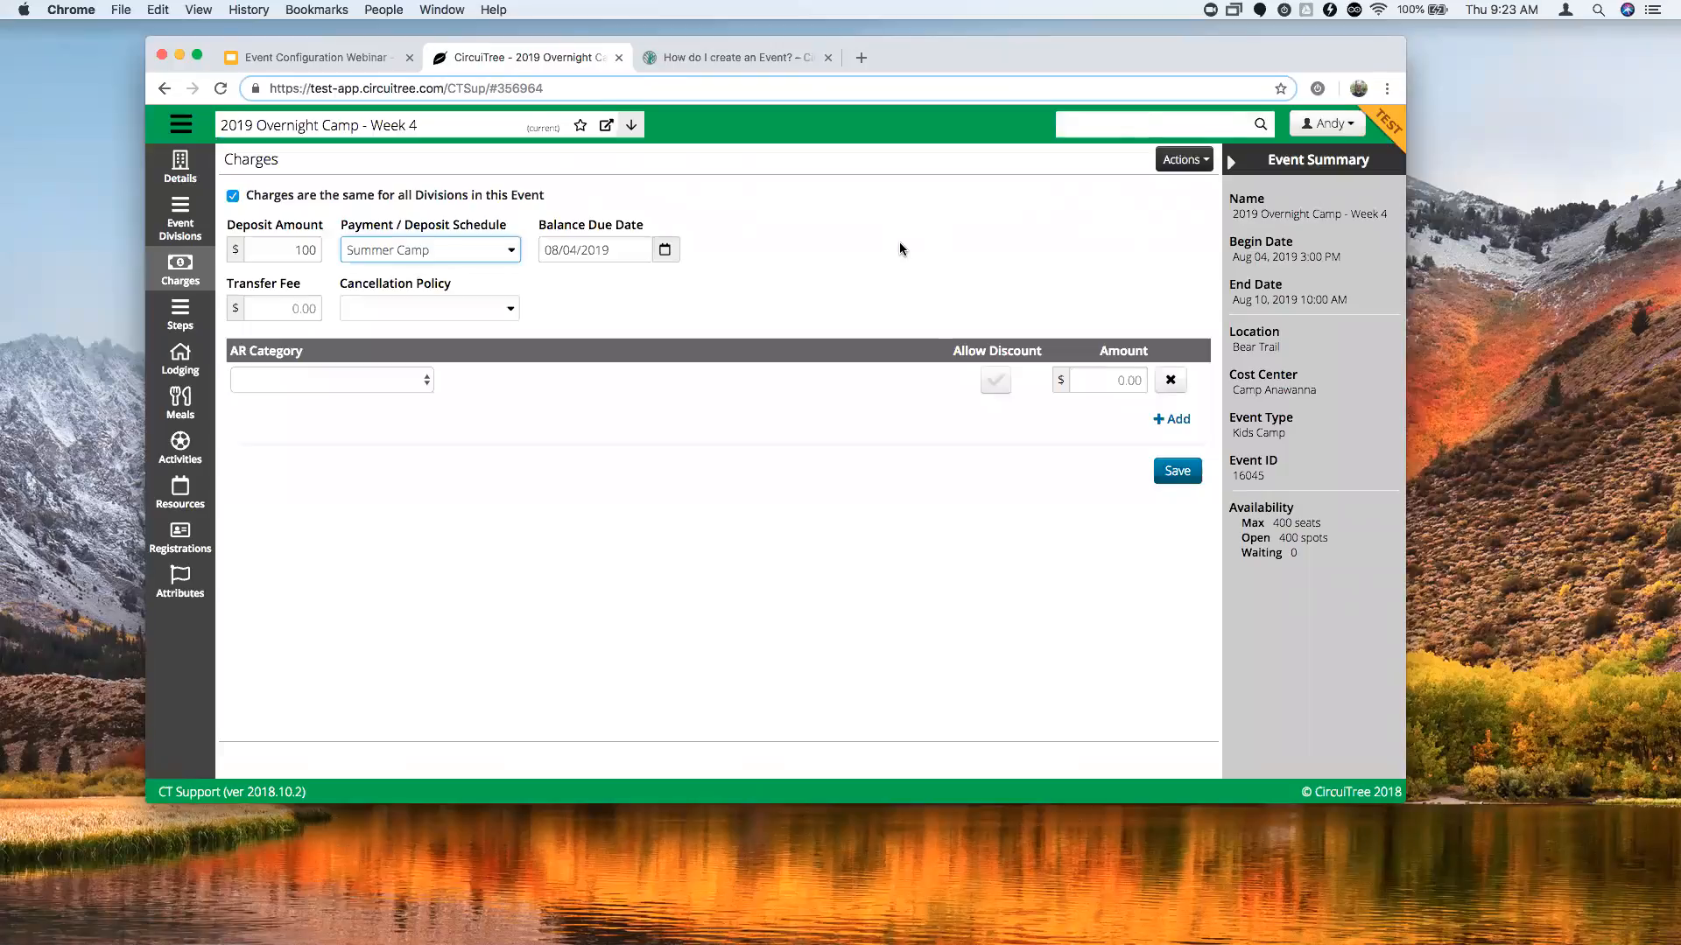
Review the Summer Camp schedule without changes and set the Balance Due Date to 07/21/2019.
{"action": "left_click", "coordinate": [408, 254]}
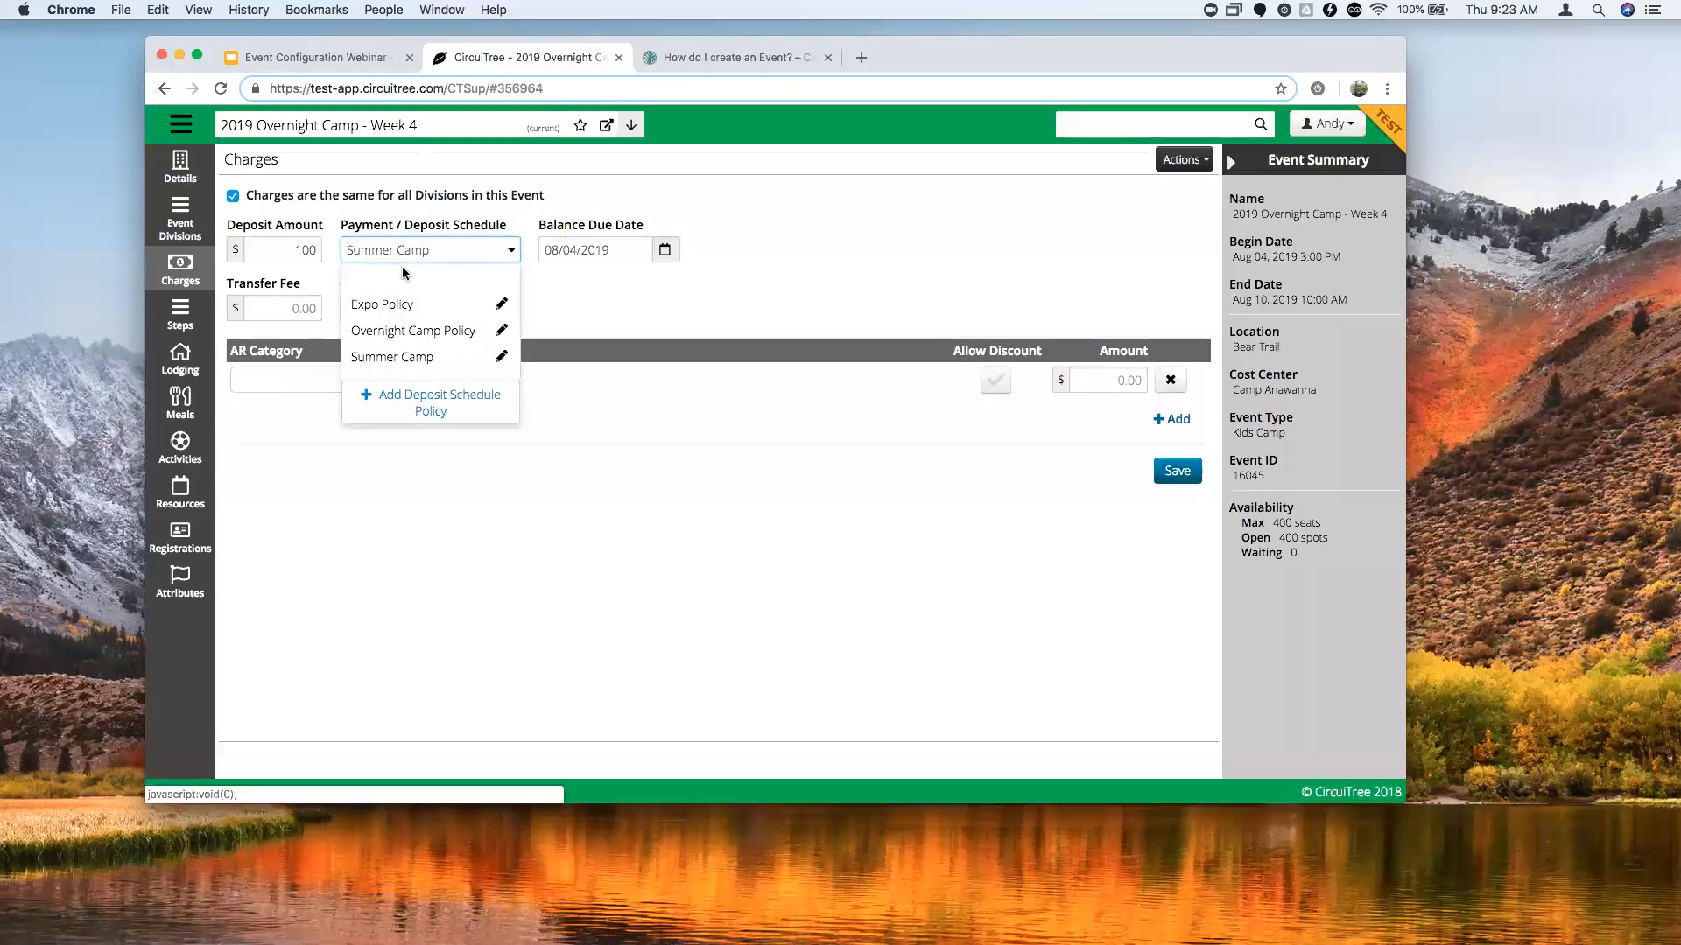
{"action": "left_click", "coordinate": [501, 359]}
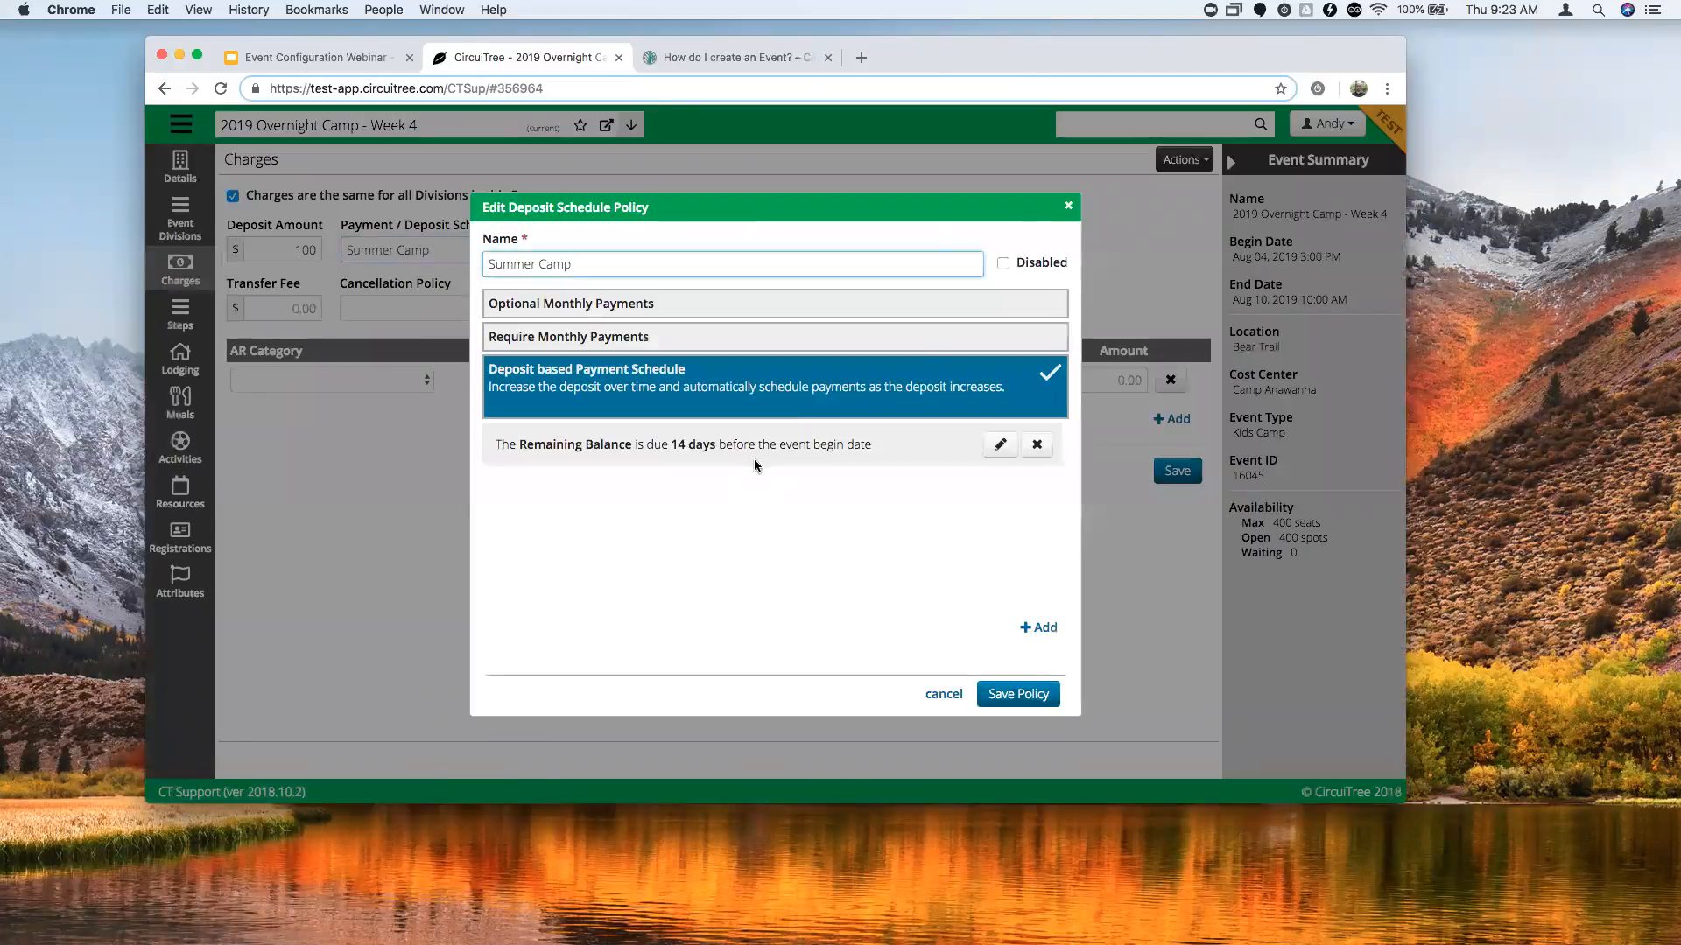
{"action": "left_click", "coordinate": [1068, 206]}
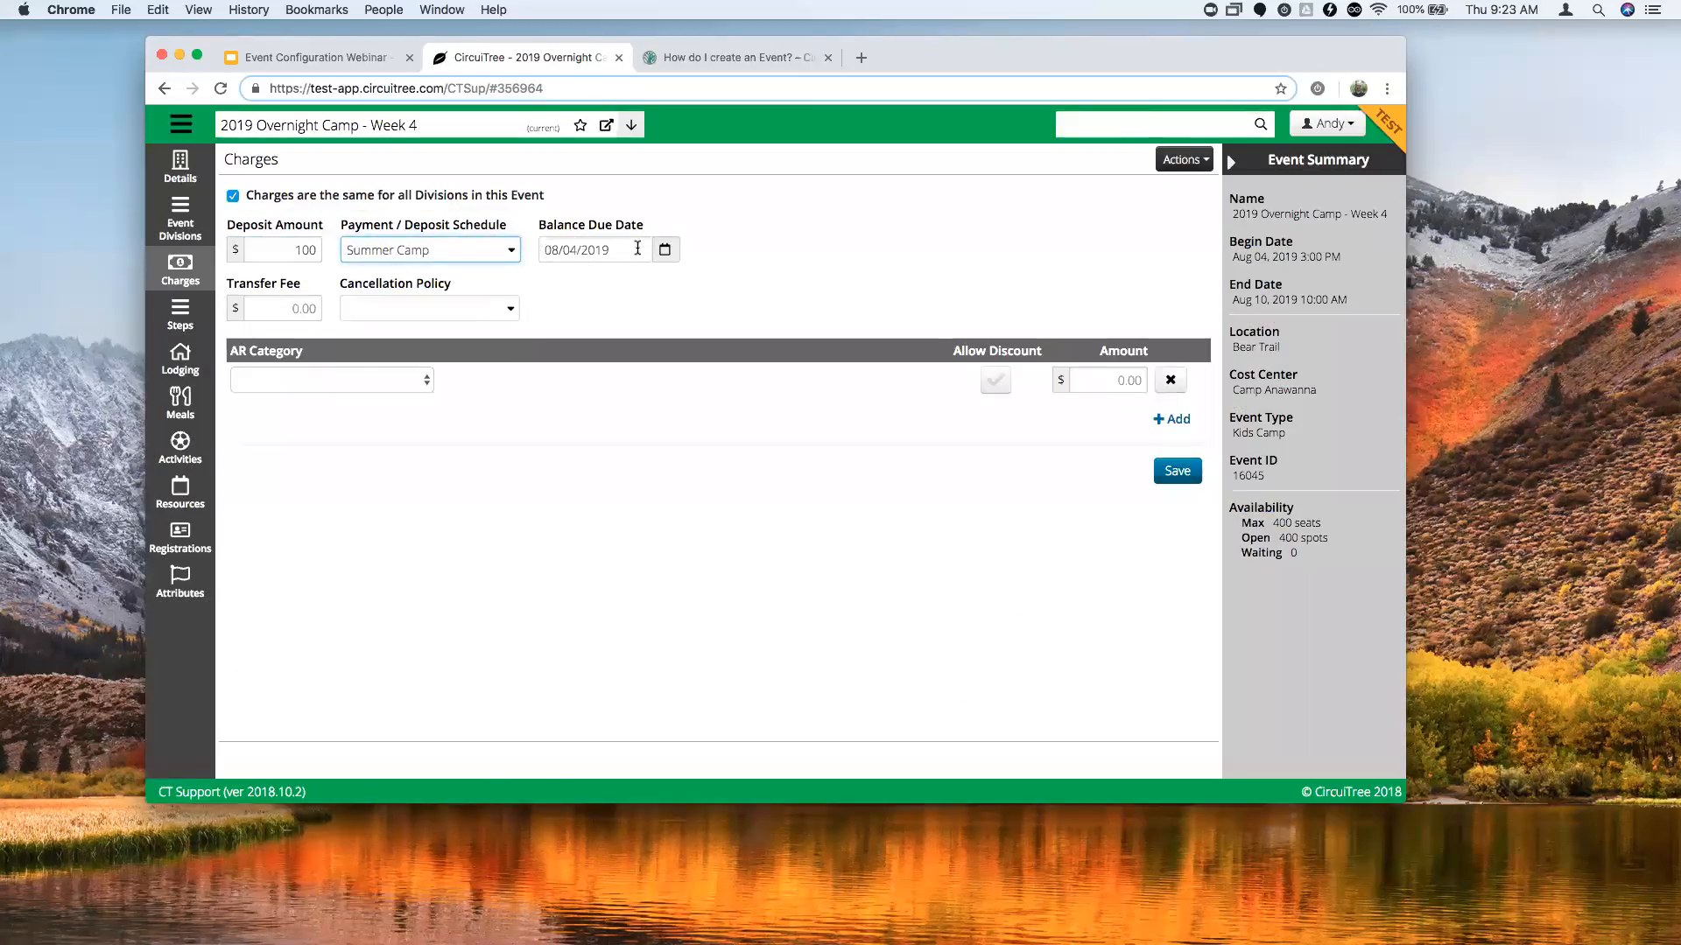
{"action": "left_click", "coordinate": [664, 252]}
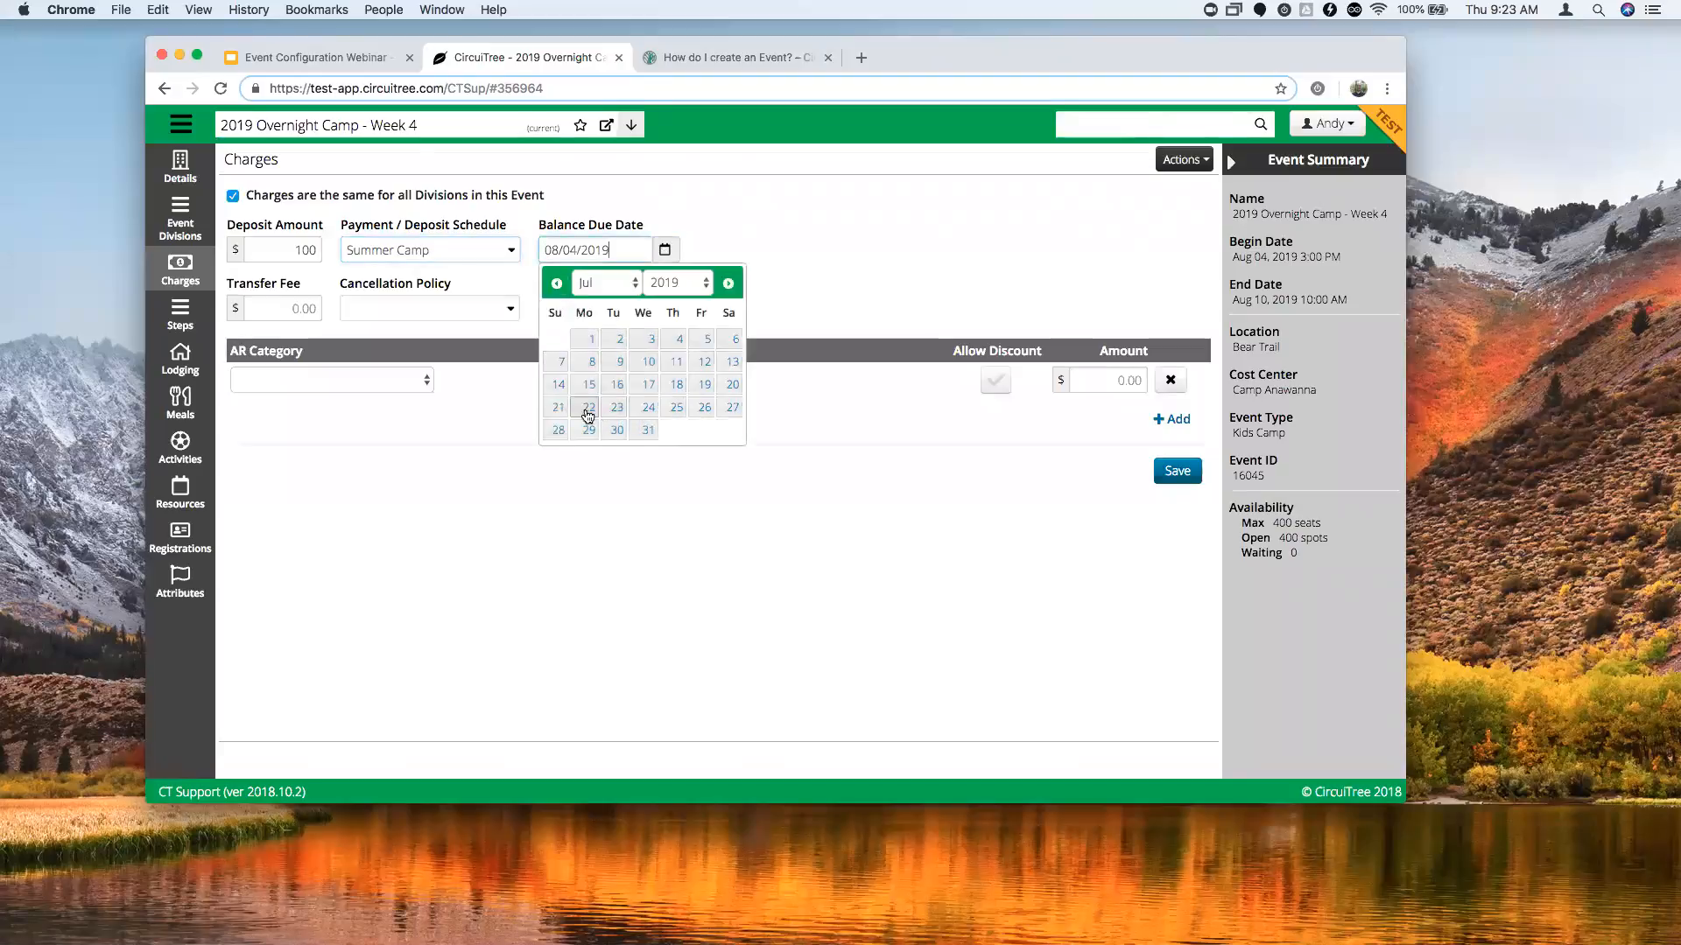
{"action": "left_click", "coordinate": [557, 407]}
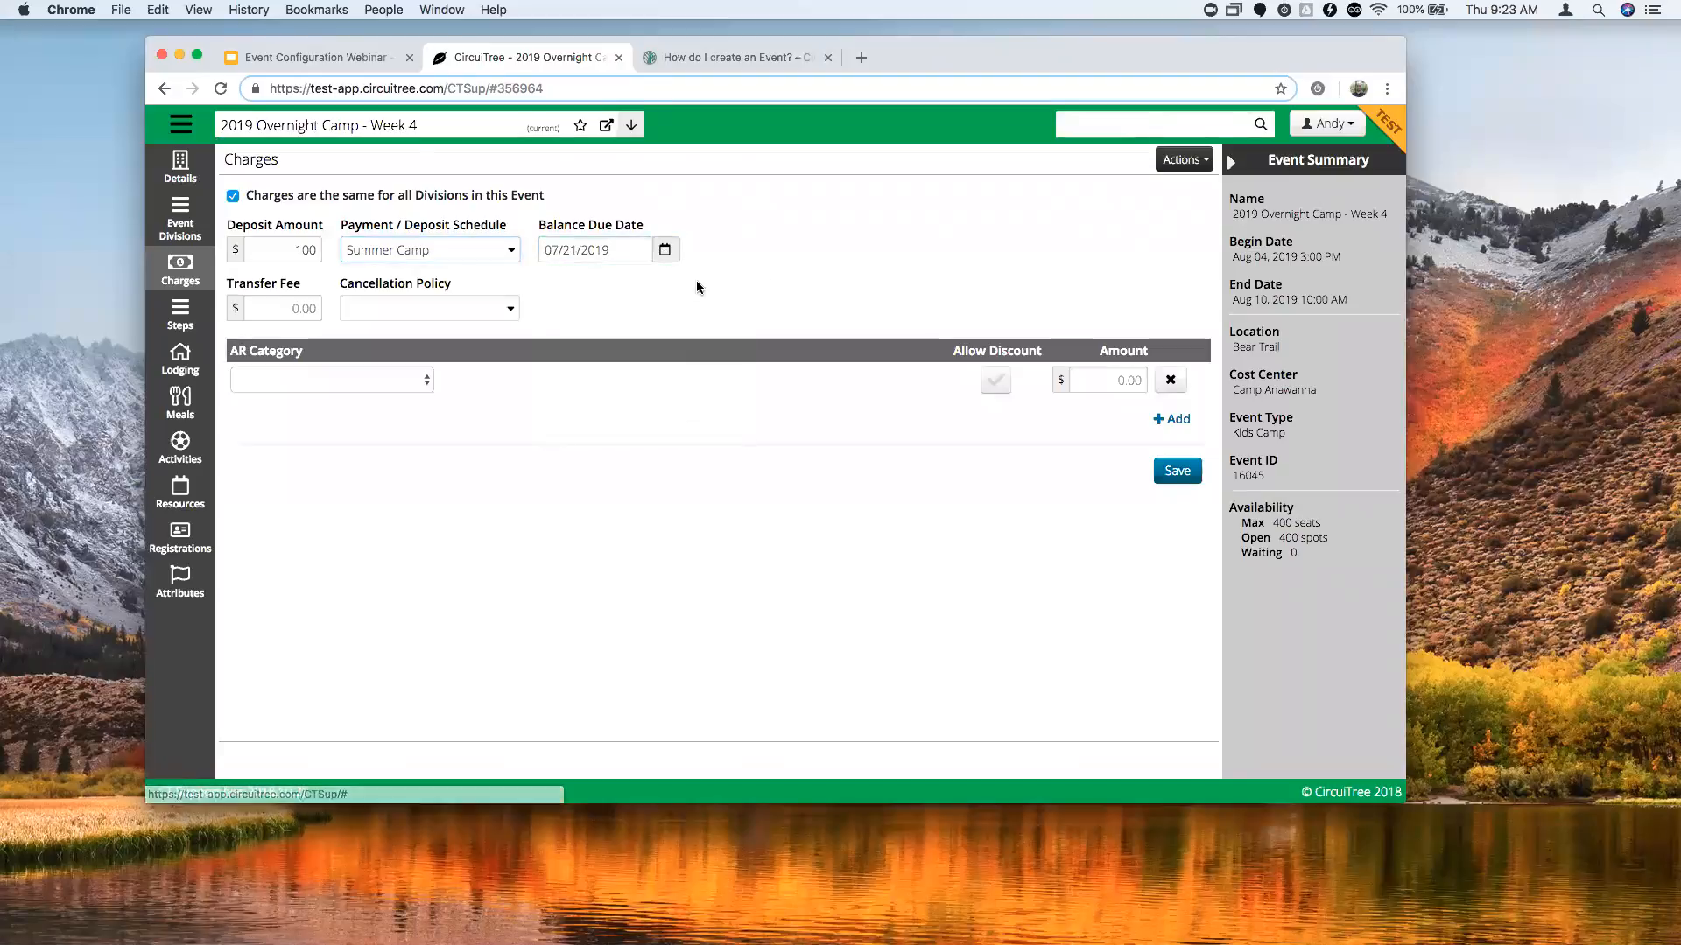
{"action": "left_click", "coordinate": [510, 311]}
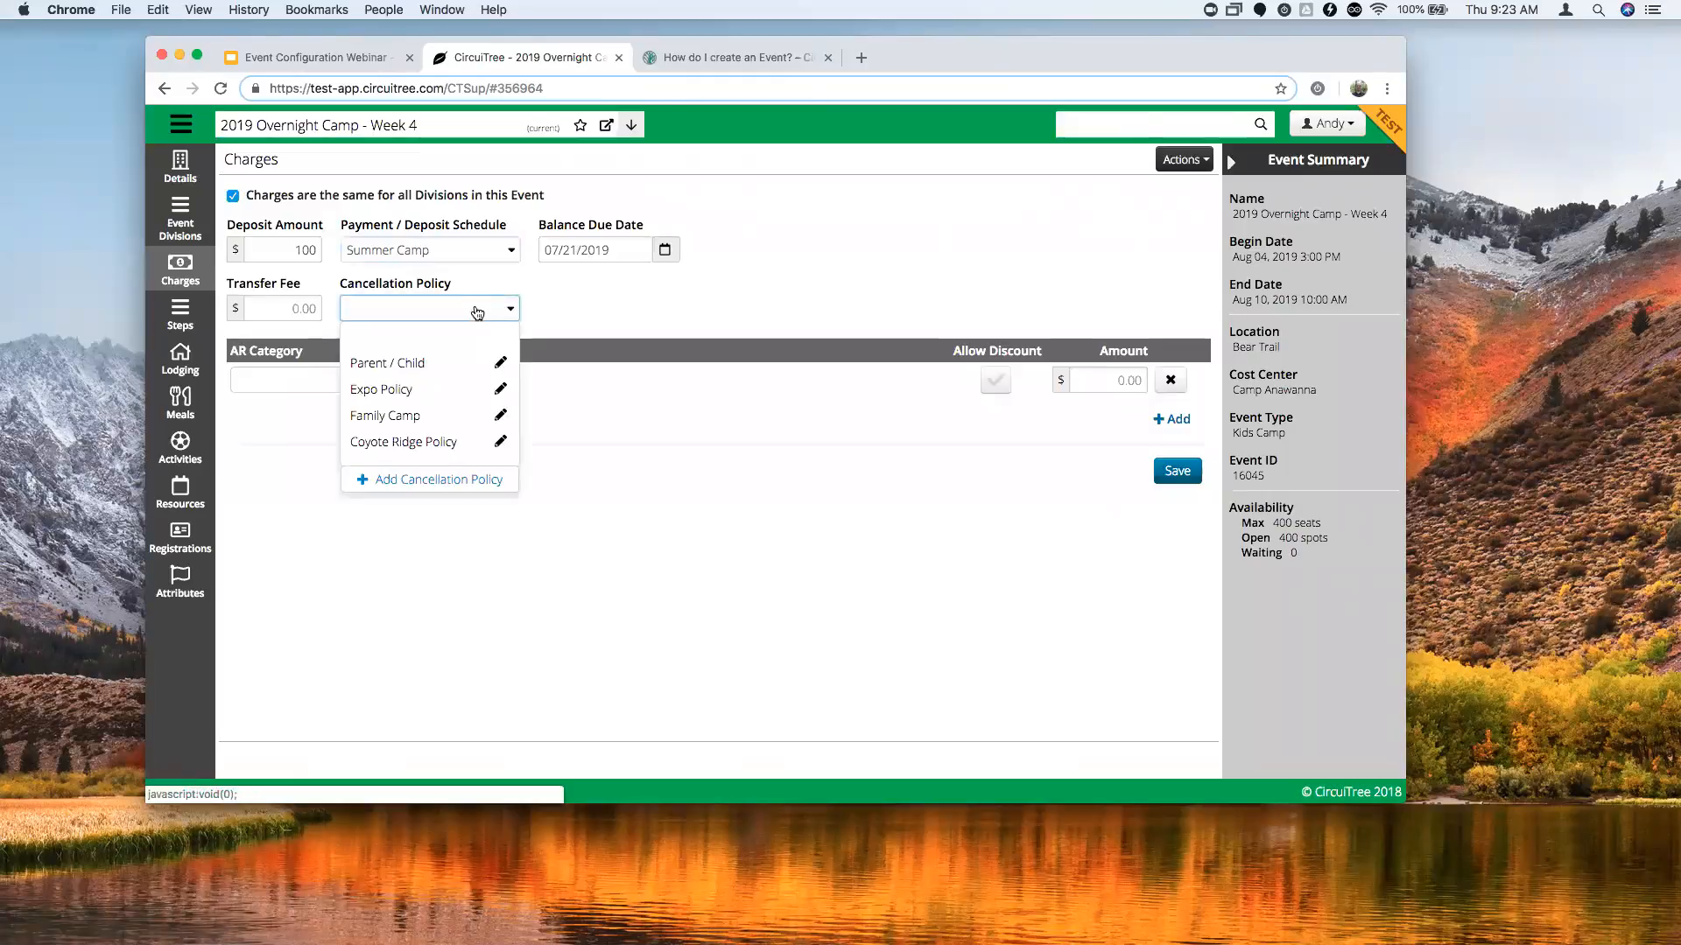
Create cancellation policy 'Summer Camp' whose first rule forfeits $100 of the deposit after enrollment.
{"action": "left_click", "coordinate": [420, 481]}
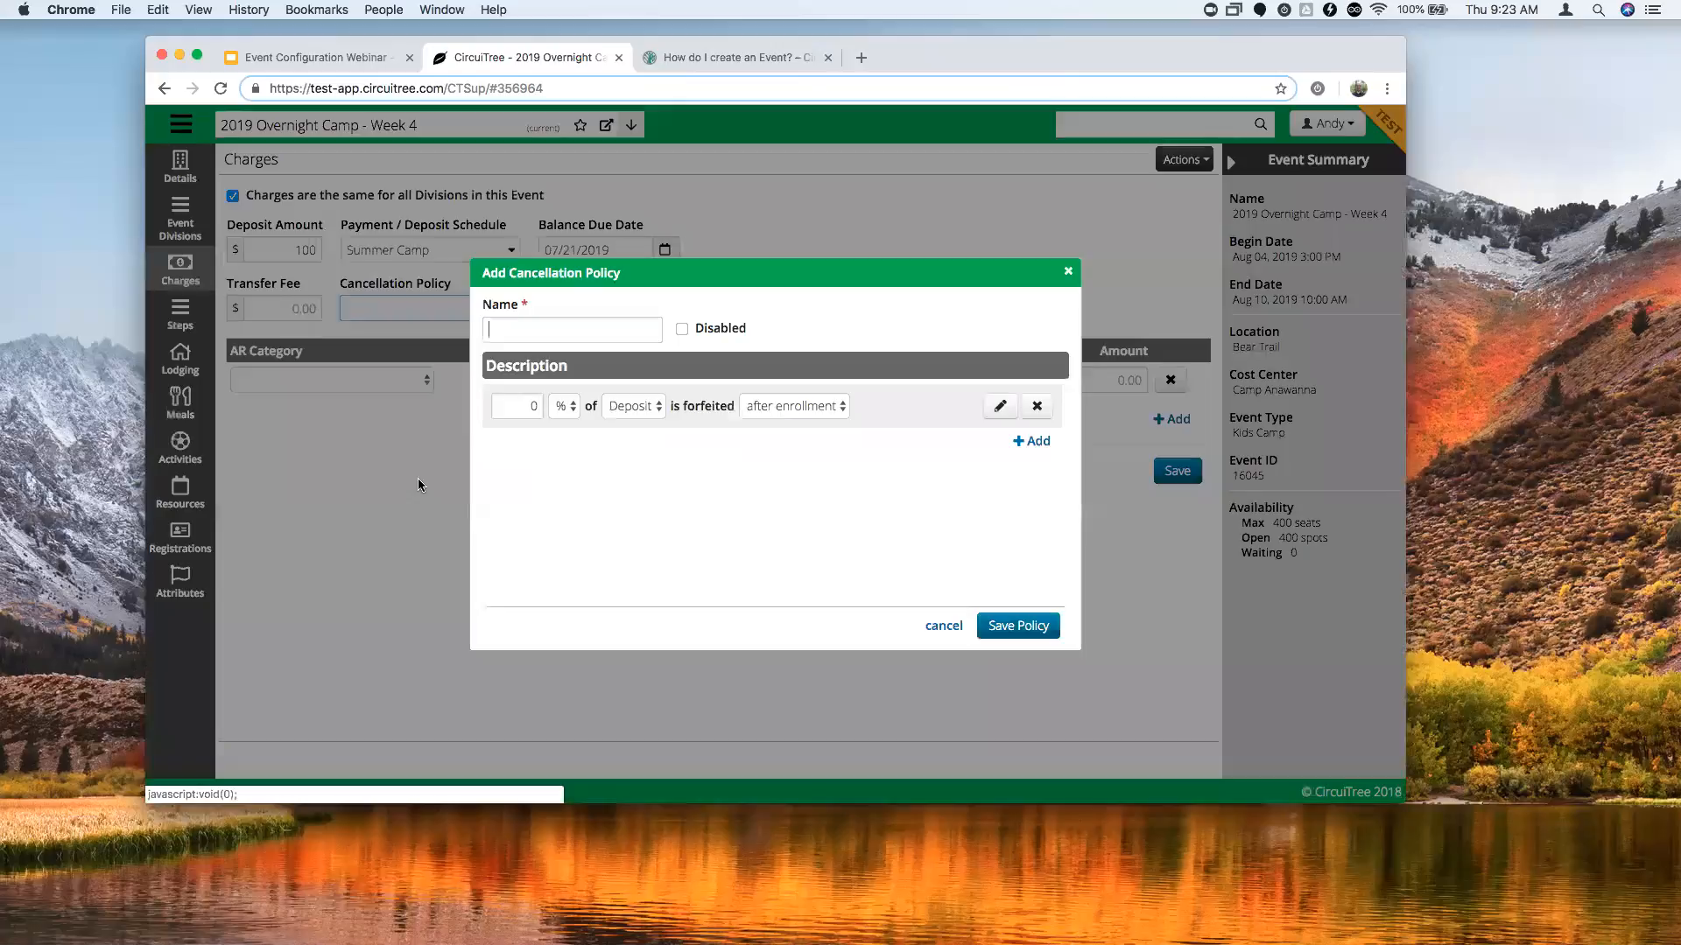
{"action": "type", "text": "Summer Camp"}
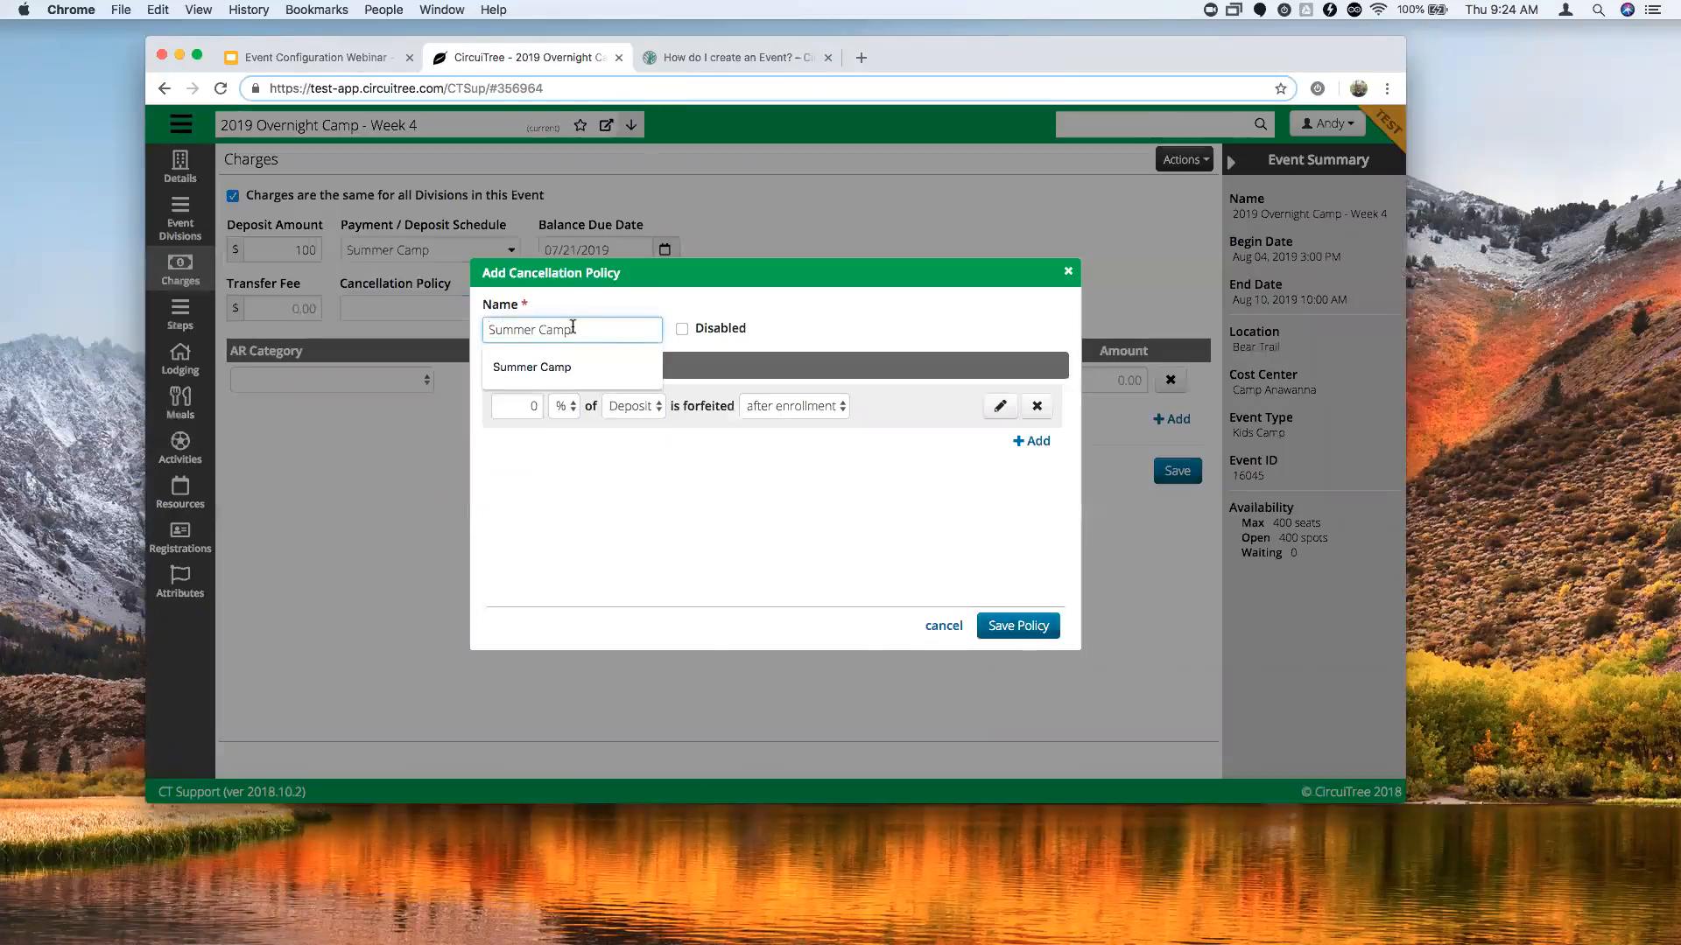
{"action": "left_click", "coordinate": [791, 309]}
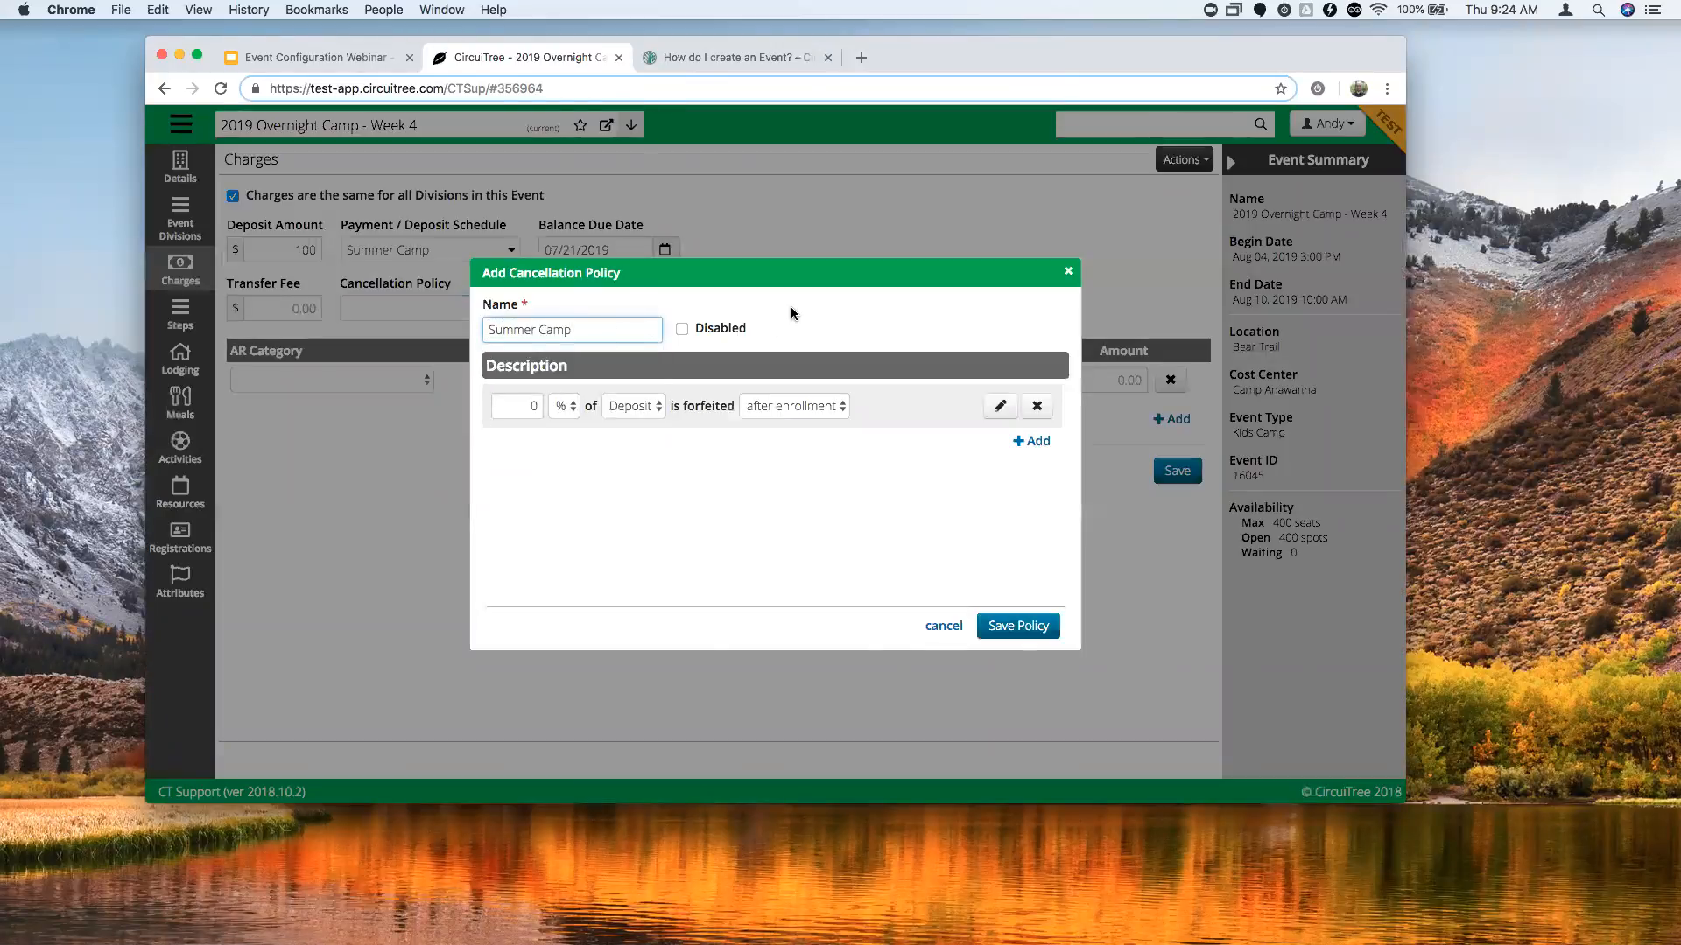
{"action": "left_click", "coordinate": [527, 403]}
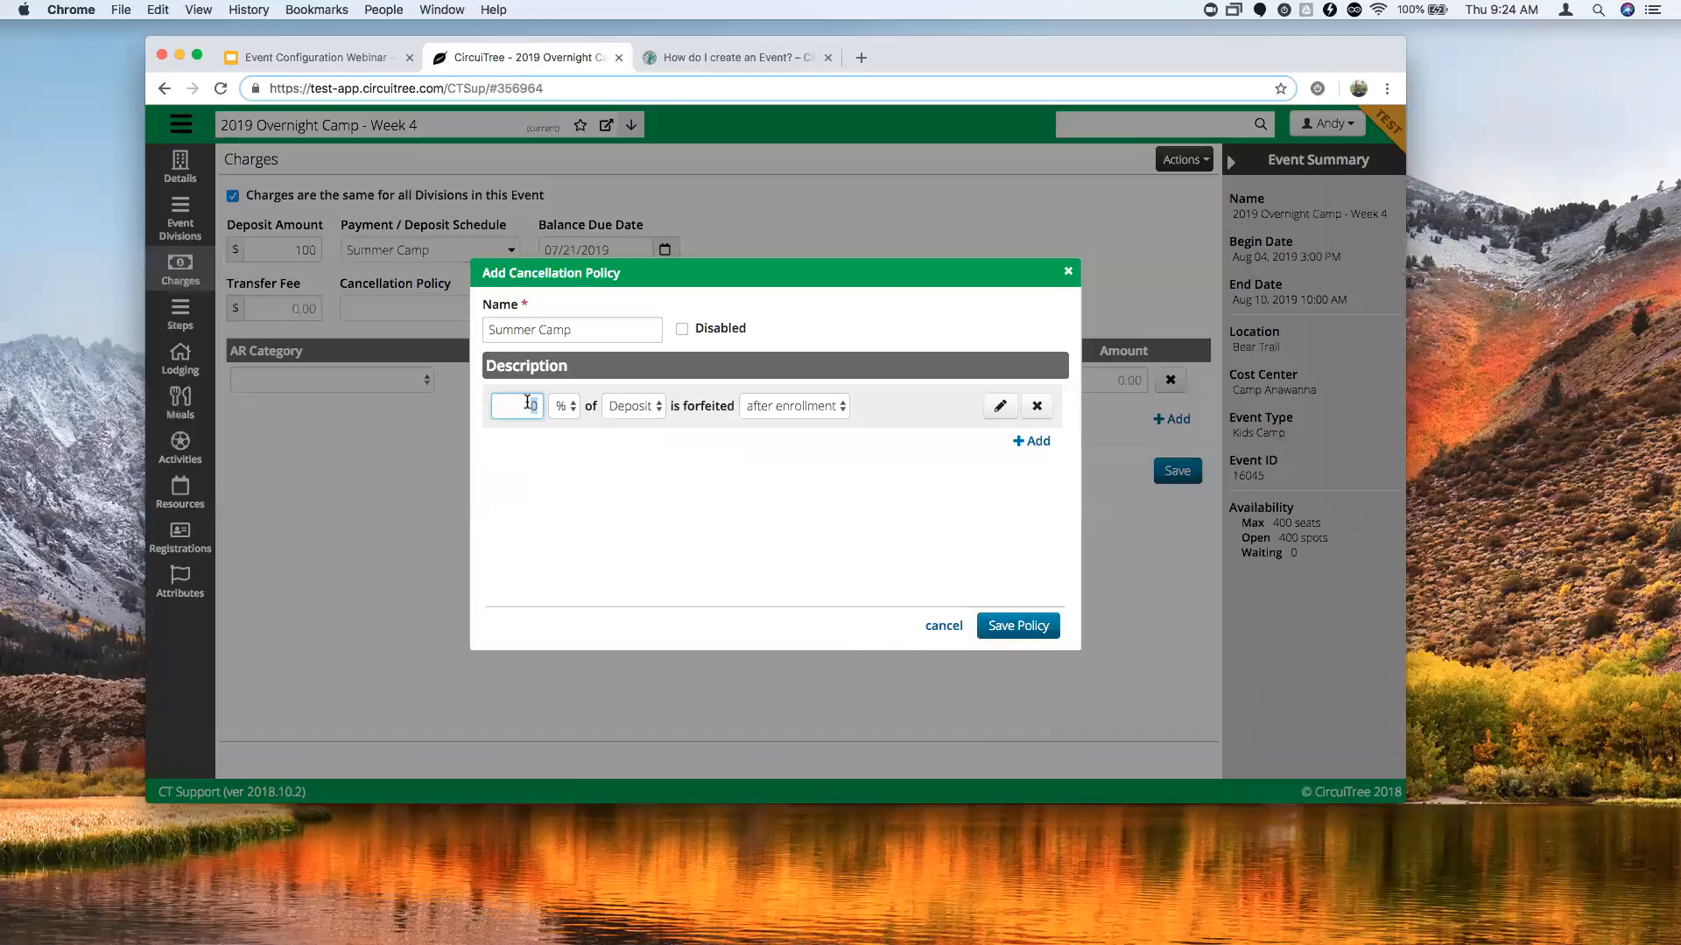
{"action": "type", "text": "50"}
{"action": "left_click", "coordinate": [566, 412]}
{"action": "left_click", "coordinate": [570, 424]}
{"action": "double_click", "coordinate": [530, 405]}
{"action": "type", "text": "100"}
{"action": "left_click", "coordinate": [737, 421]}
Add a second rule forfeiting 100% of tuition 7 days before start.
{"action": "left_click", "coordinate": [1033, 442]}
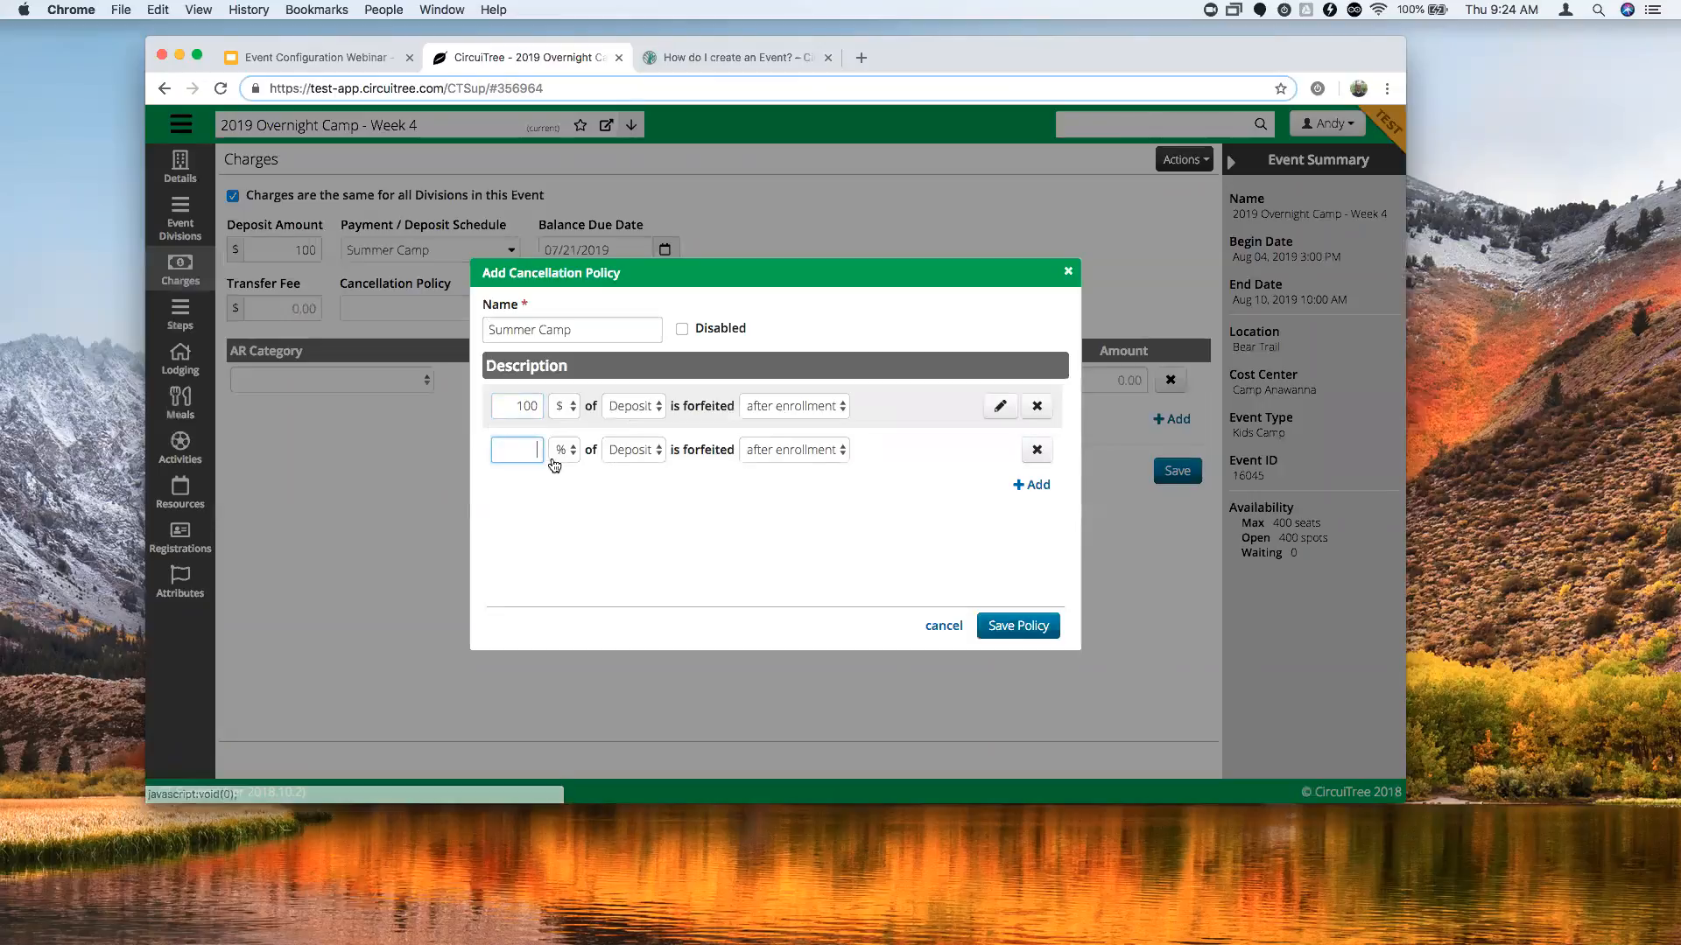
{"action": "type", "text": "100"}
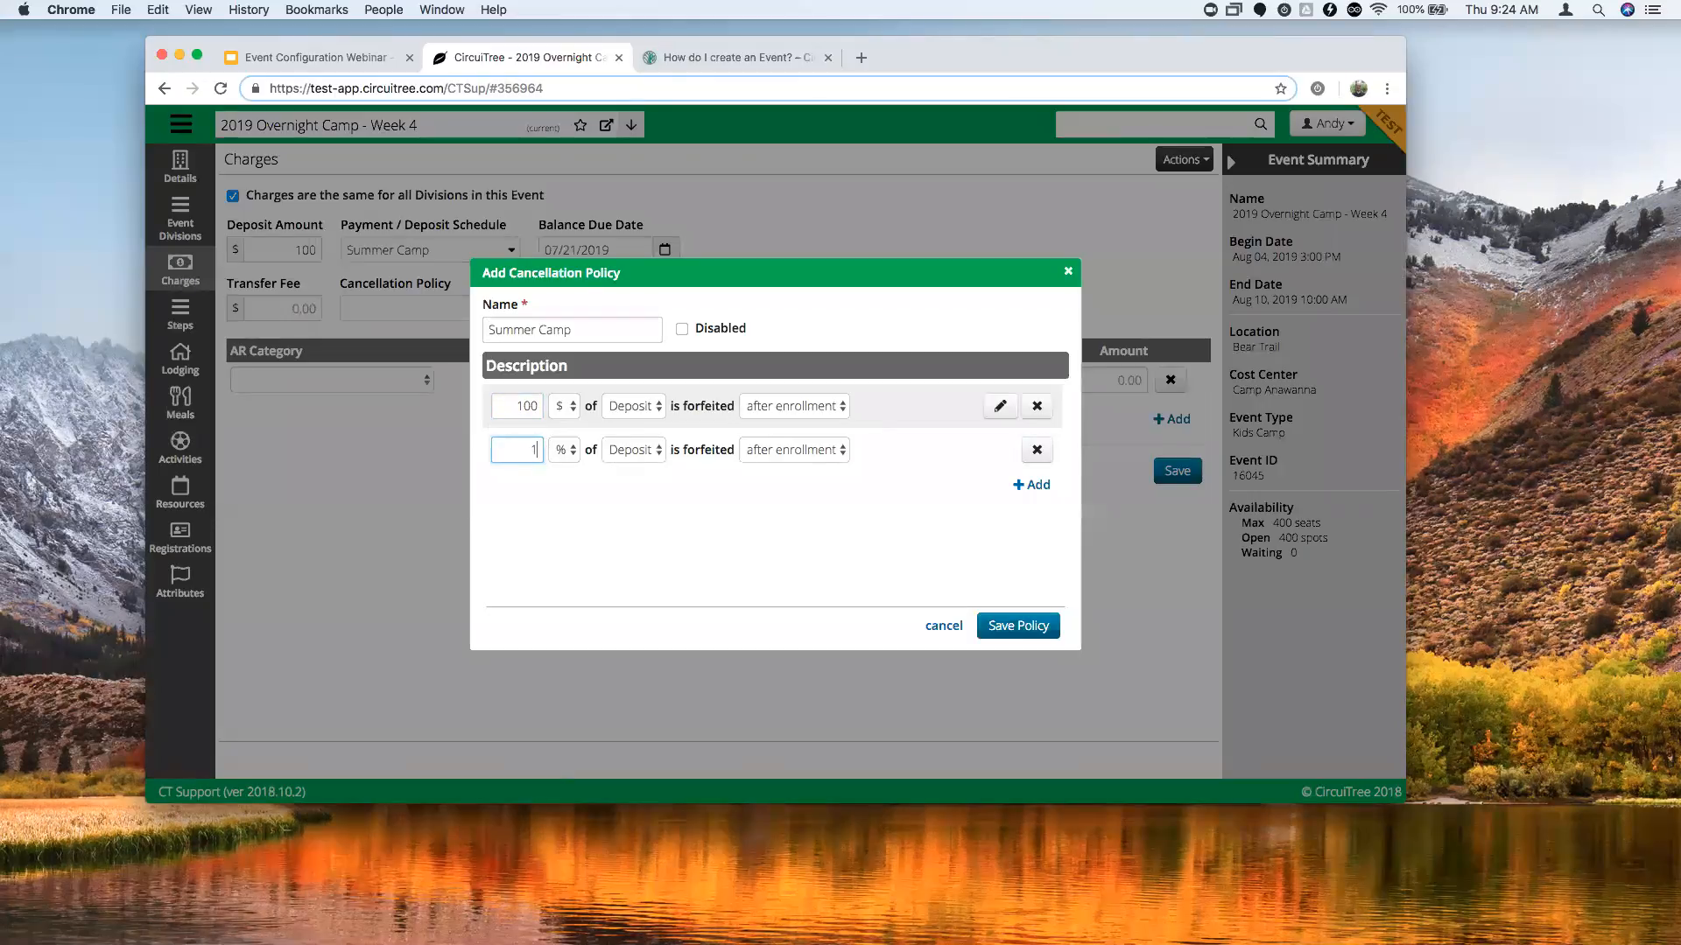
{"action": "left_click", "coordinate": [632, 453]}
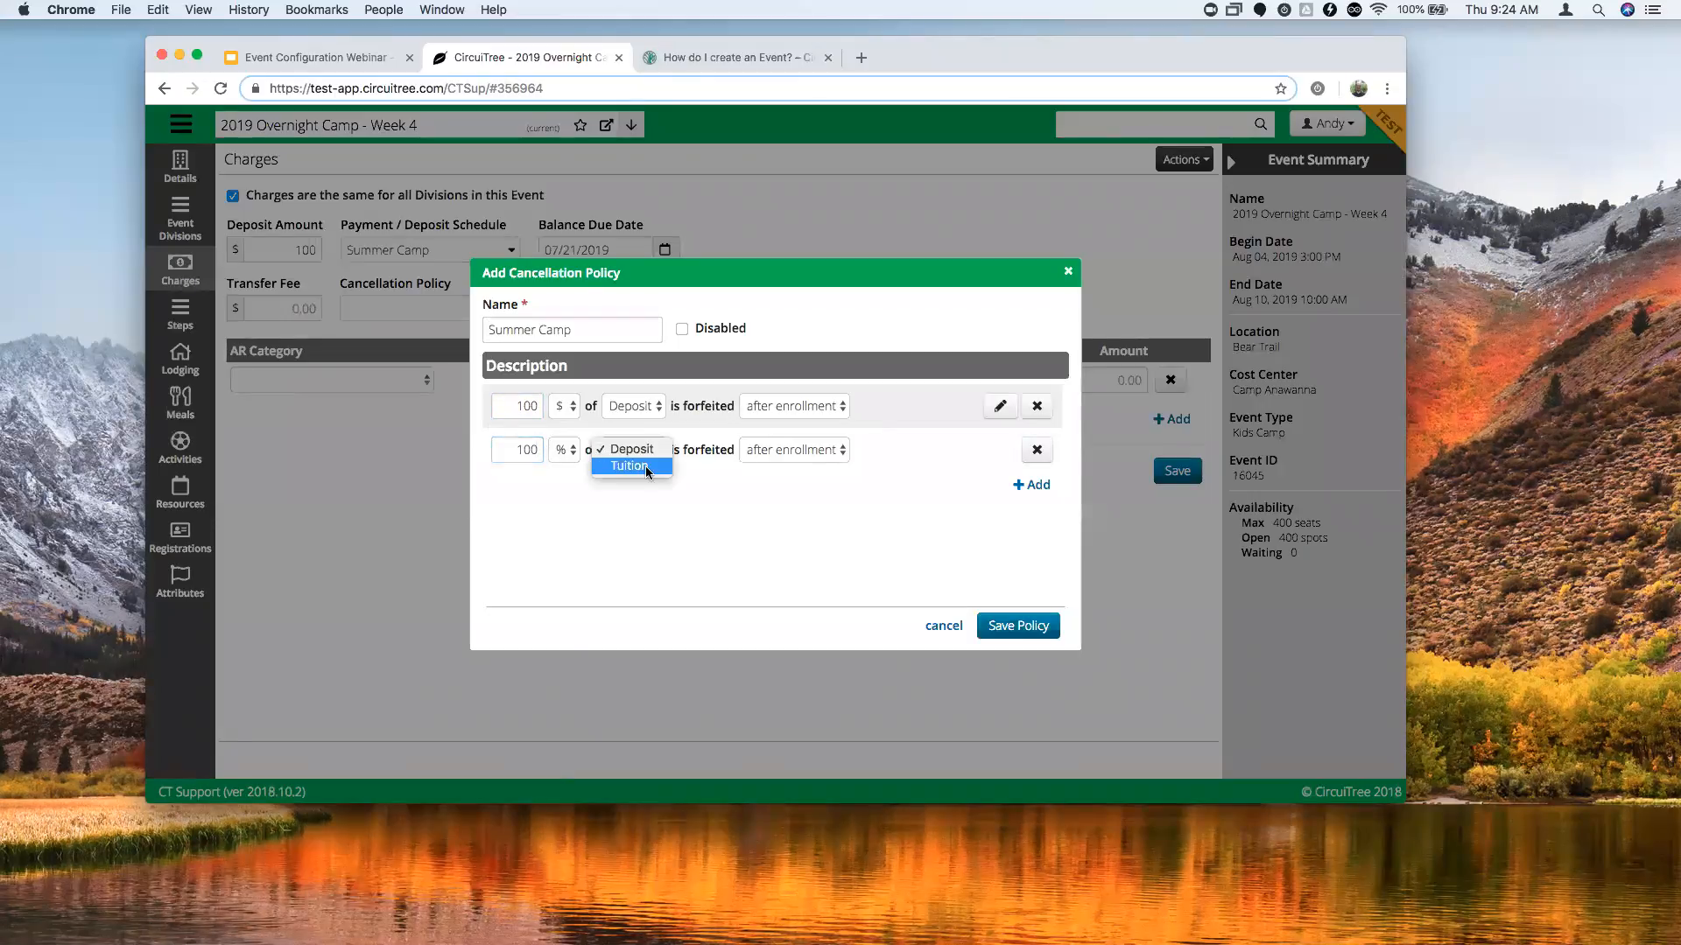
{"action": "left_click", "coordinate": [648, 466]}
{"action": "left_click", "coordinate": [786, 453]}
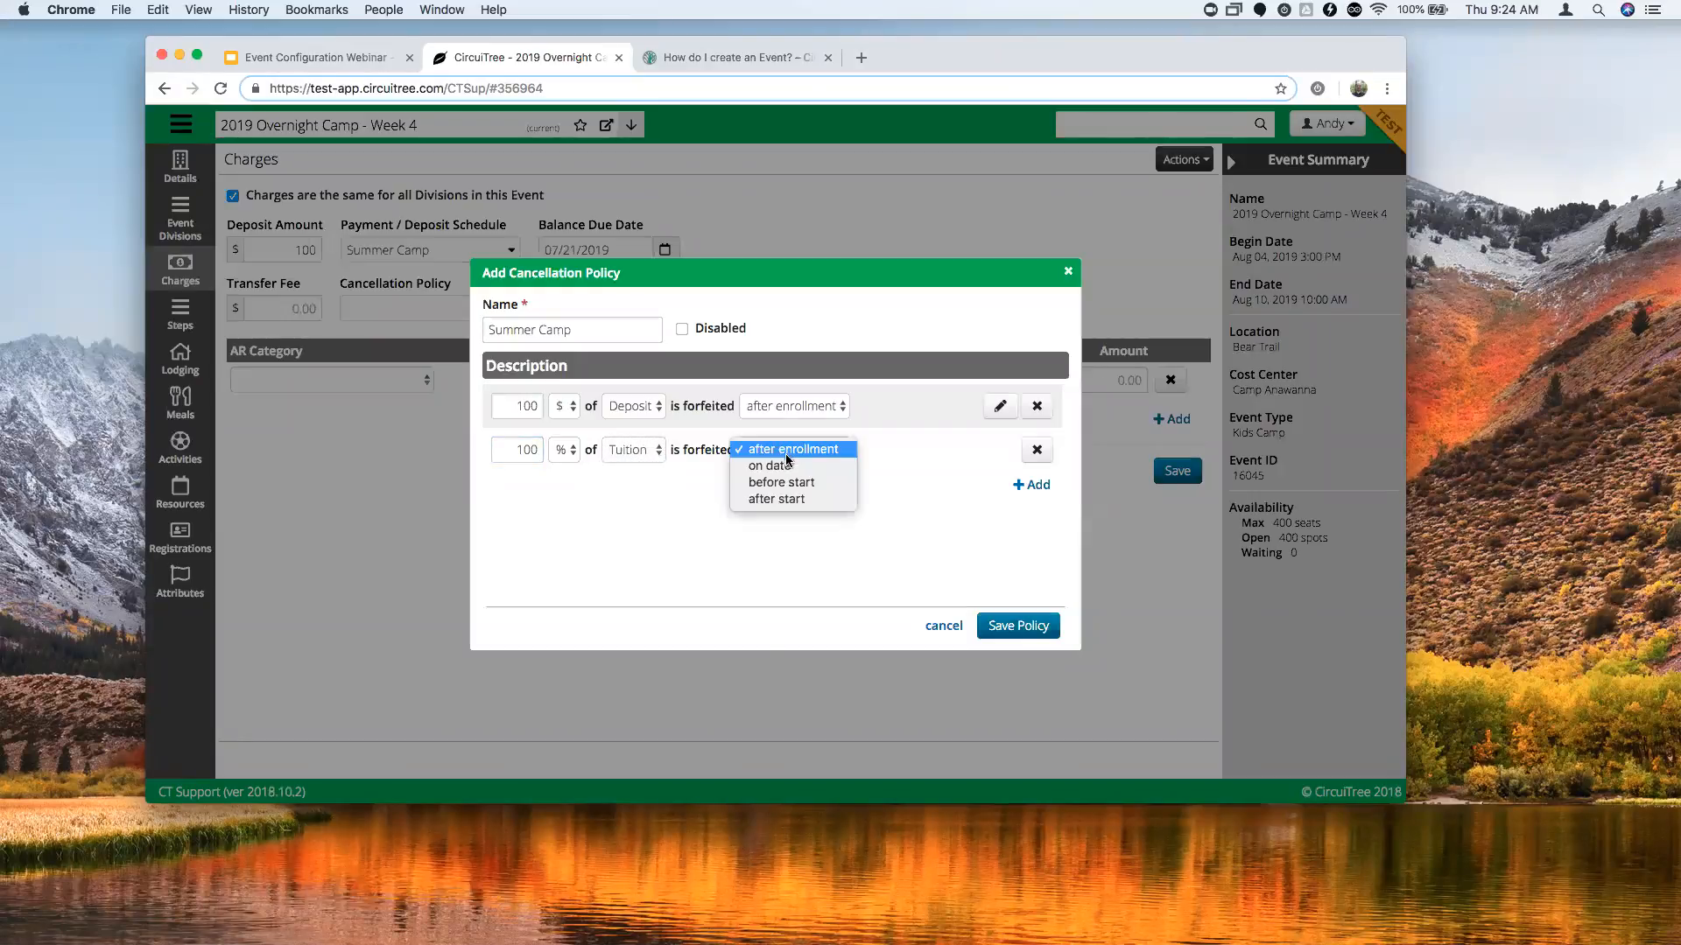
{"action": "left_click", "coordinate": [813, 485]}
{"action": "left_click", "coordinate": [876, 452]}
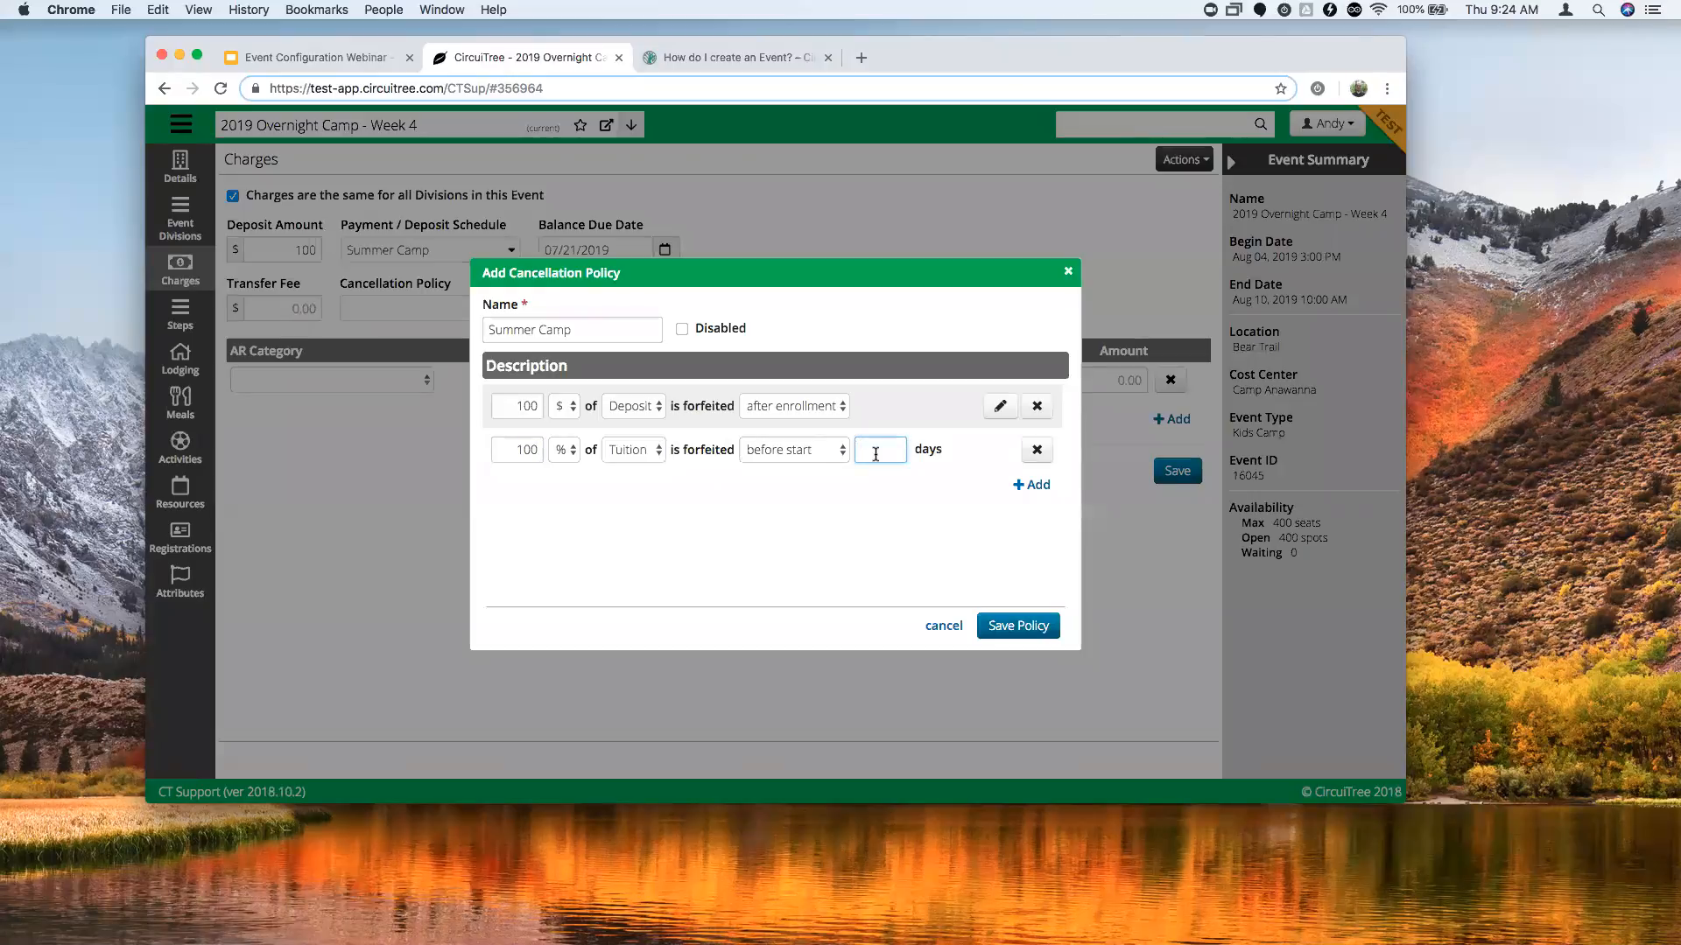
{"action": "type", "text": "7"}
Save the cancellation policy, add a discountable $500 '20 - Tuition' charge, and save the charges.
{"action": "left_click", "coordinate": [1039, 626]}
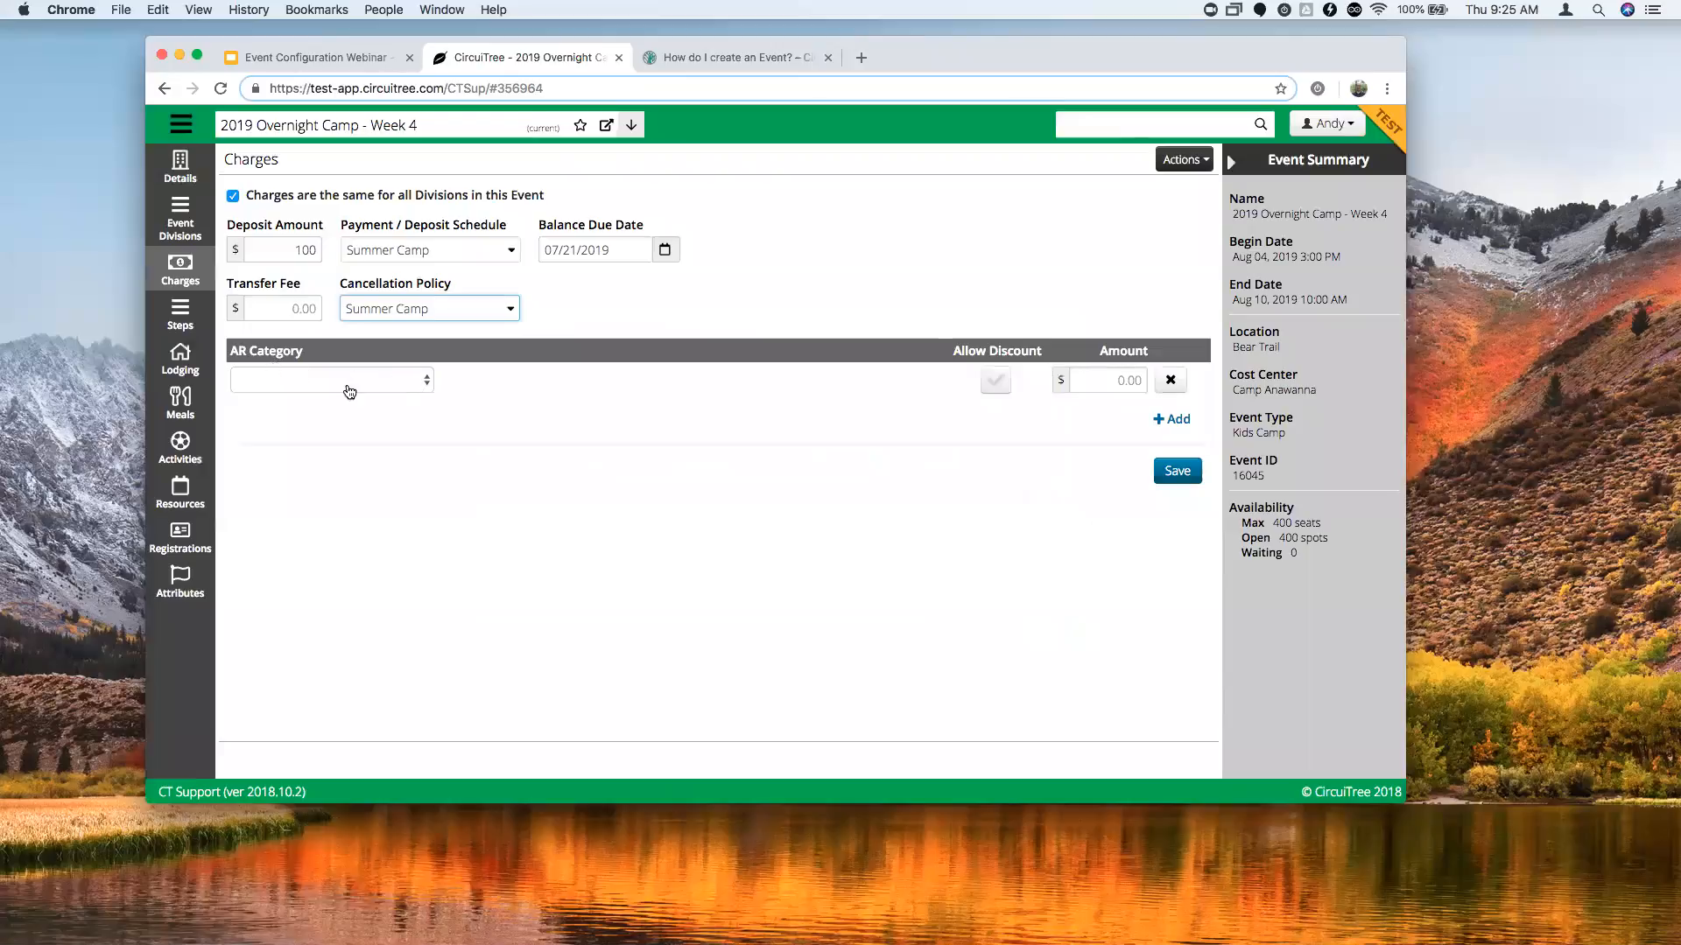
{"action": "left_click", "coordinate": [422, 381]}
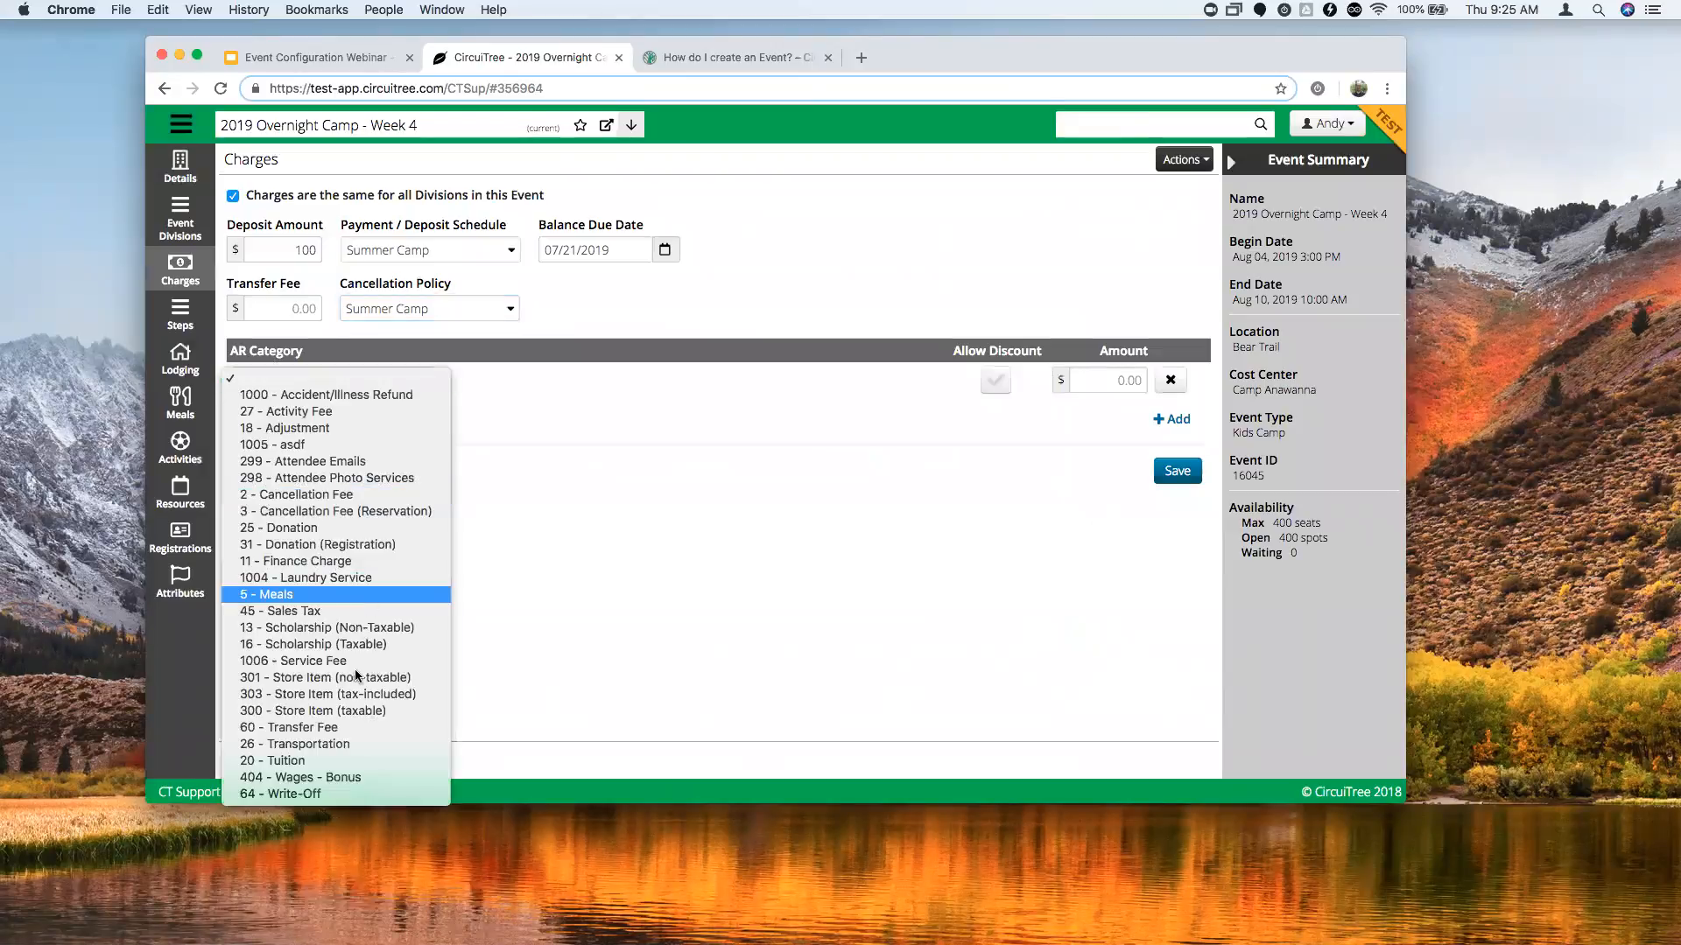
{"action": "left_click", "coordinate": [1131, 371]}
{"action": "type", "text": "500"}
{"action": "left_click", "coordinate": [1085, 441]}
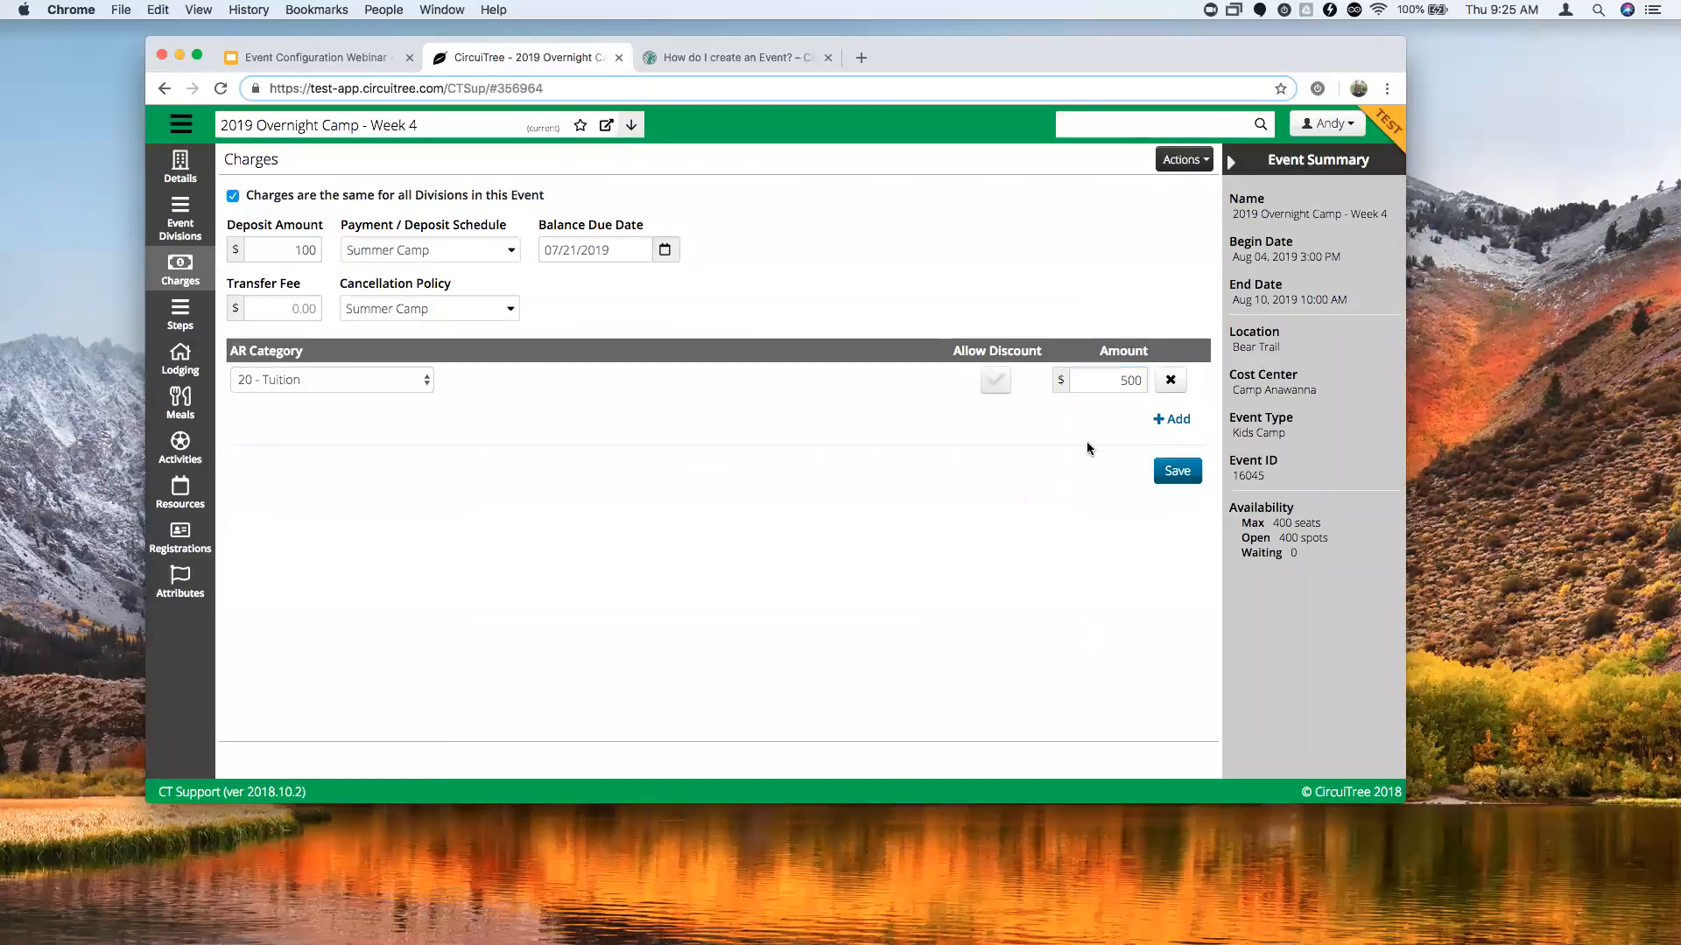
{"action": "left_click", "coordinate": [995, 393]}
{"action": "left_click", "coordinate": [1178, 472]}
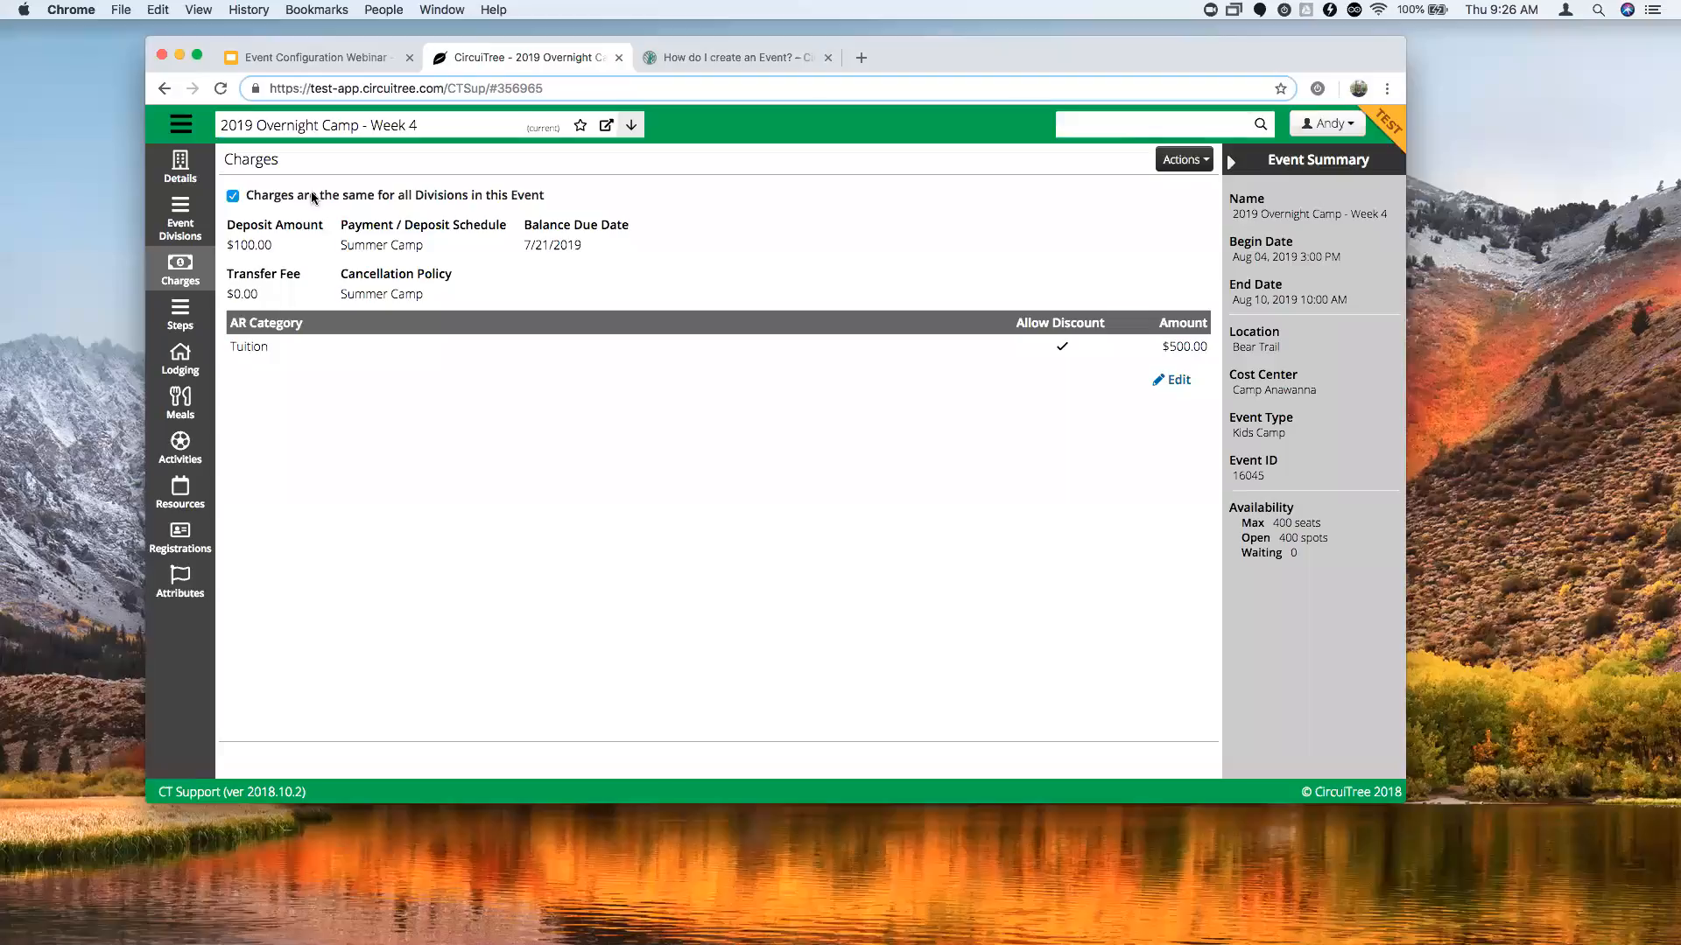
Give each division its own charges, then go to the event's Attendee Steps page.
{"action": "left_click", "coordinate": [232, 197]}
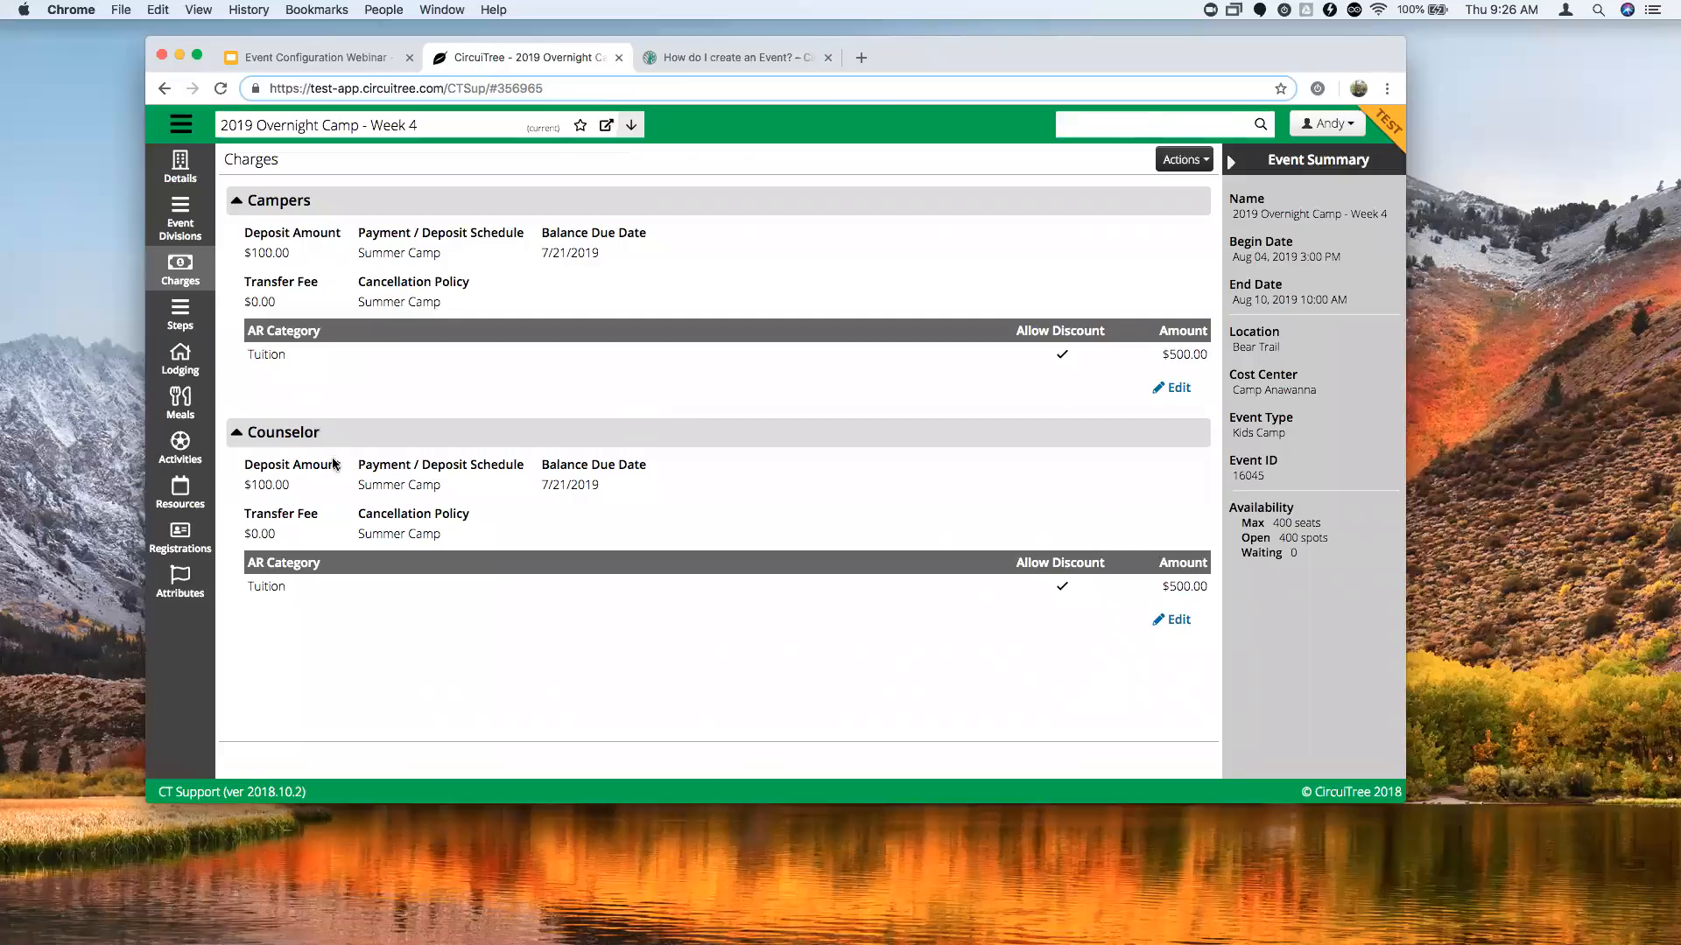
{"action": "left_click", "coordinate": [187, 328]}
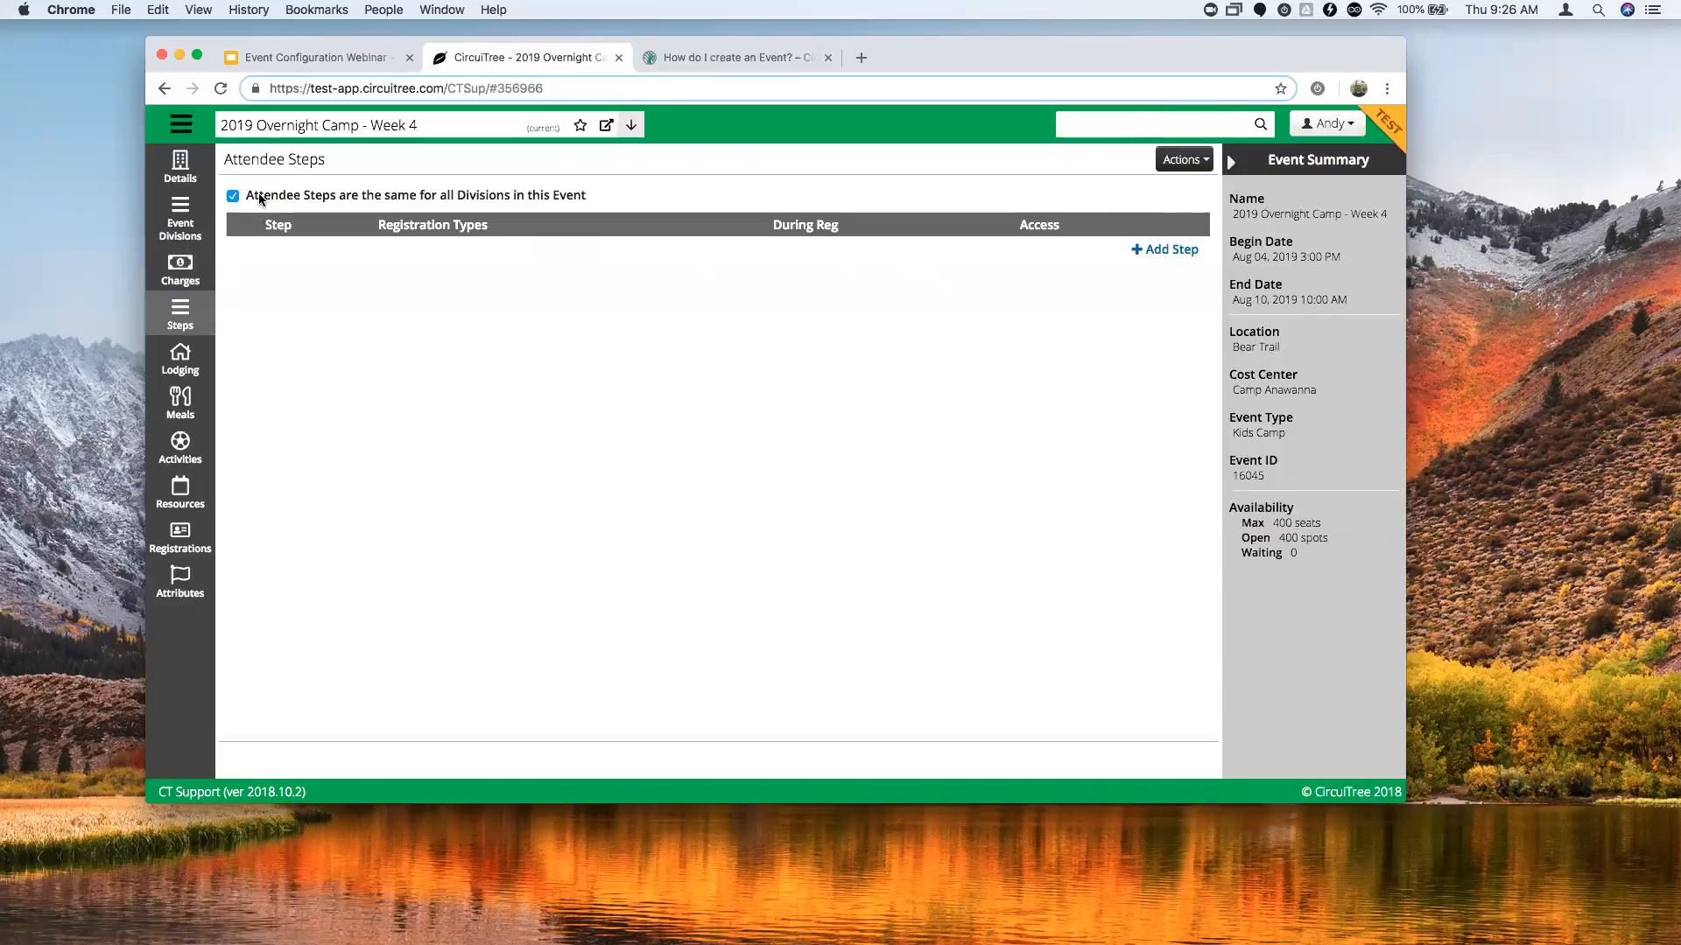
Start a new attendee step of type Additional Questions.
{"action": "left_click", "coordinate": [1153, 260]}
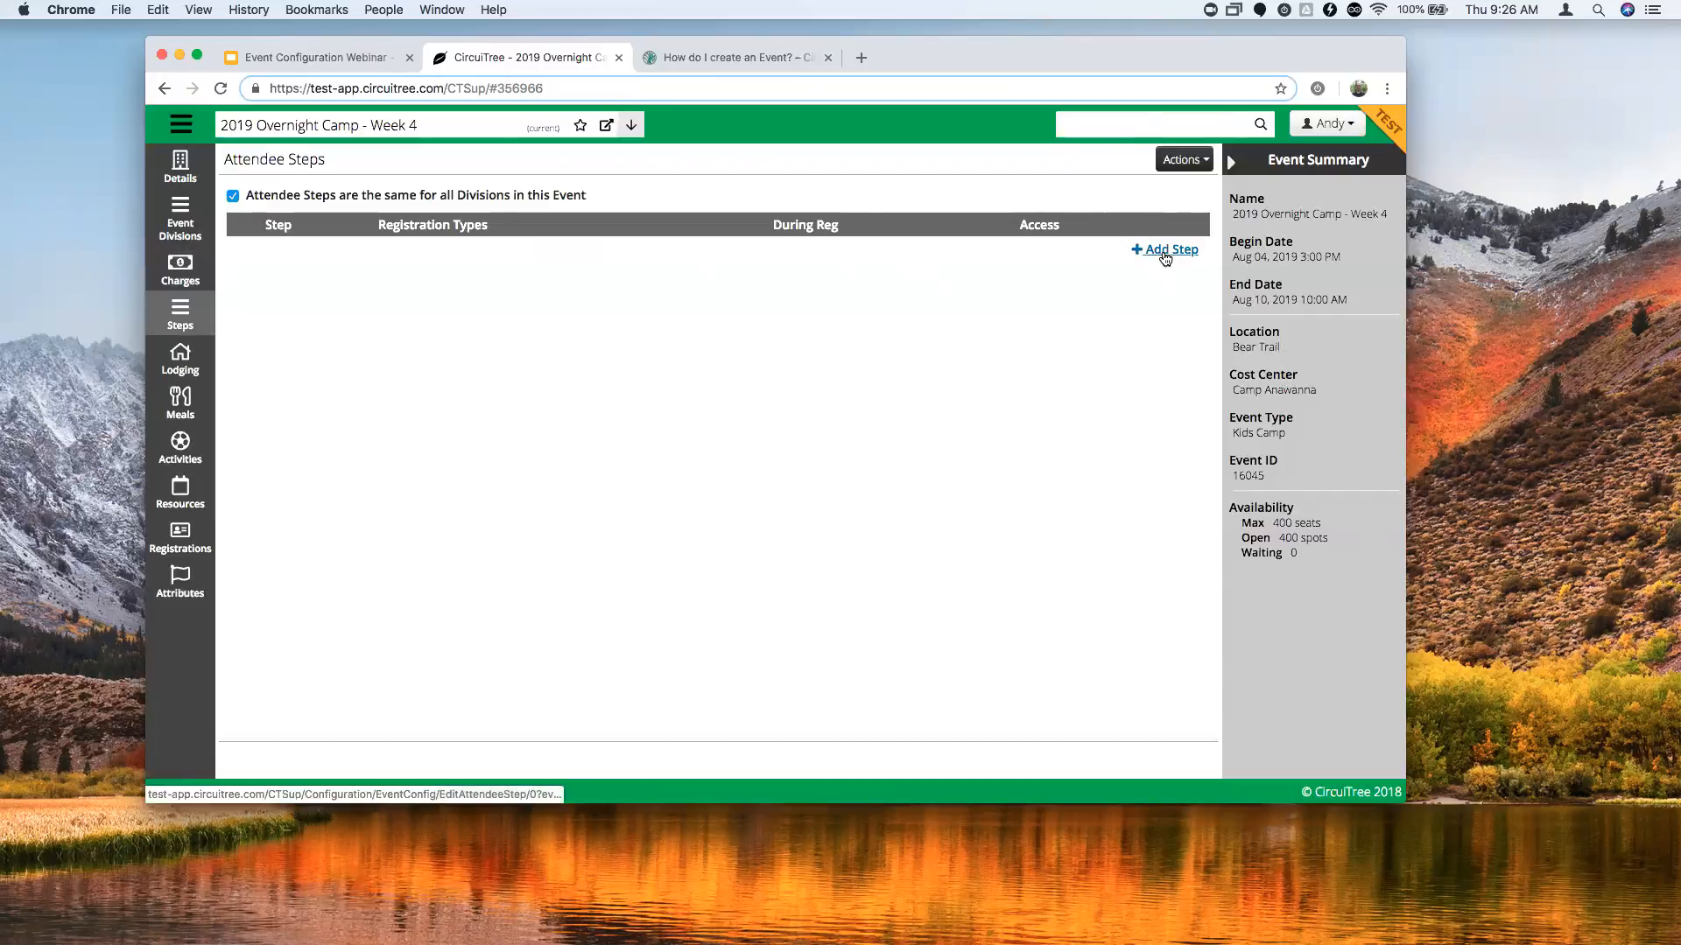
{"action": "left_click", "coordinate": [1165, 254]}
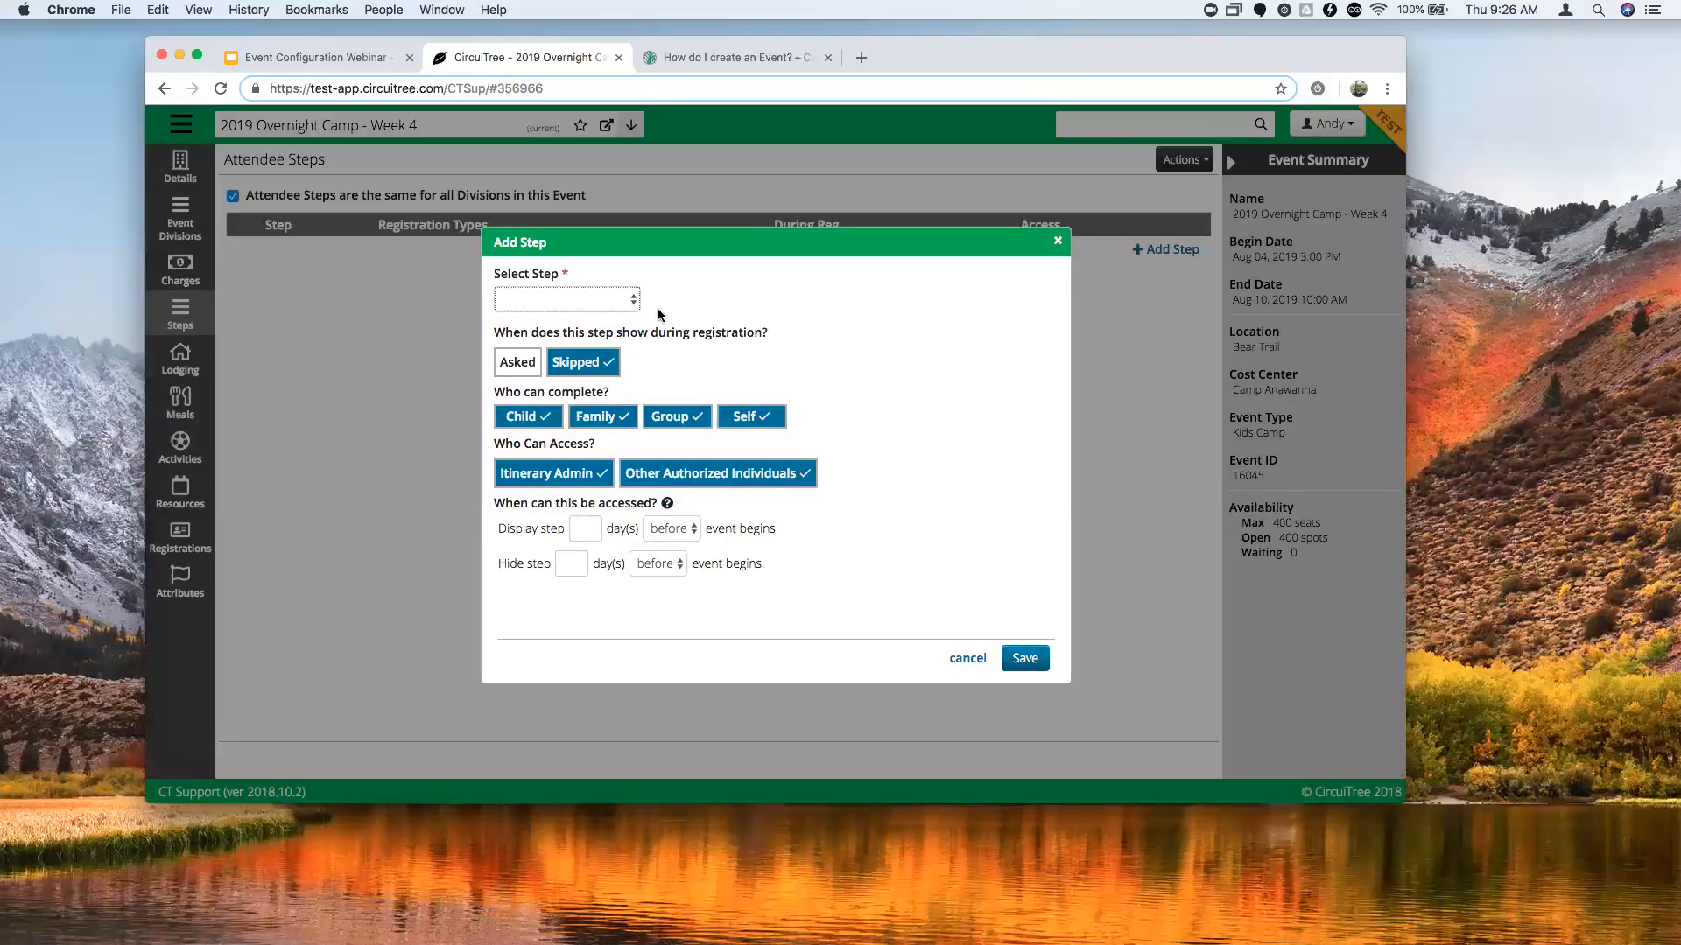
{"action": "left_click", "coordinate": [635, 305]}
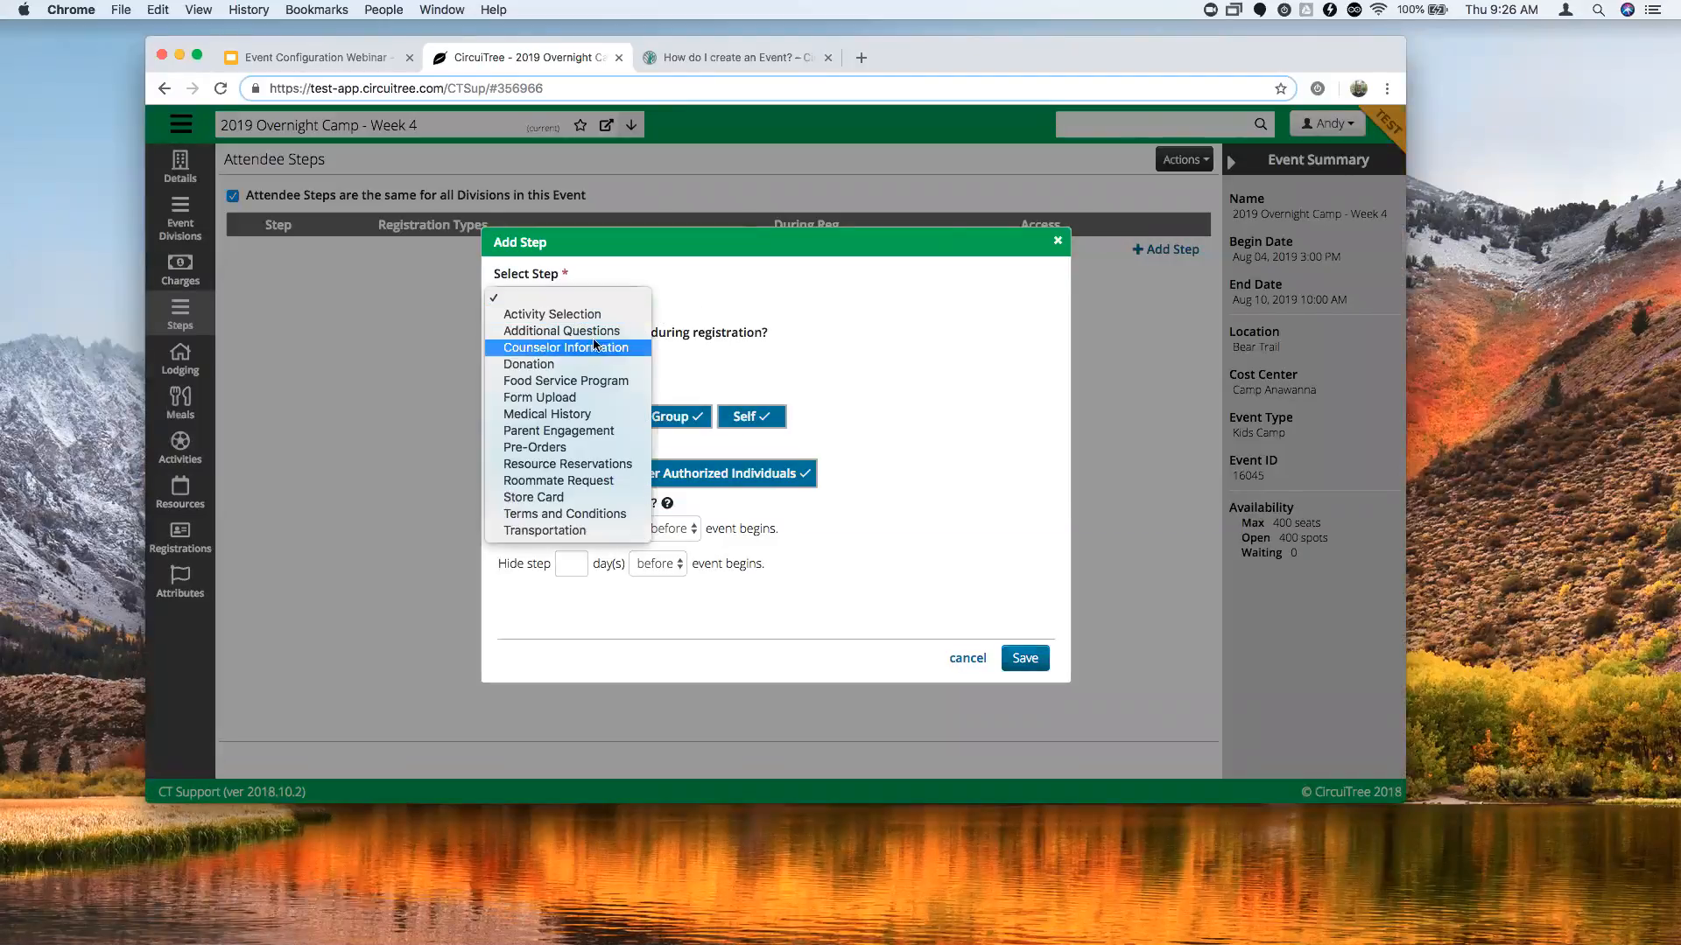
{"action": "left_click", "coordinate": [544, 333]}
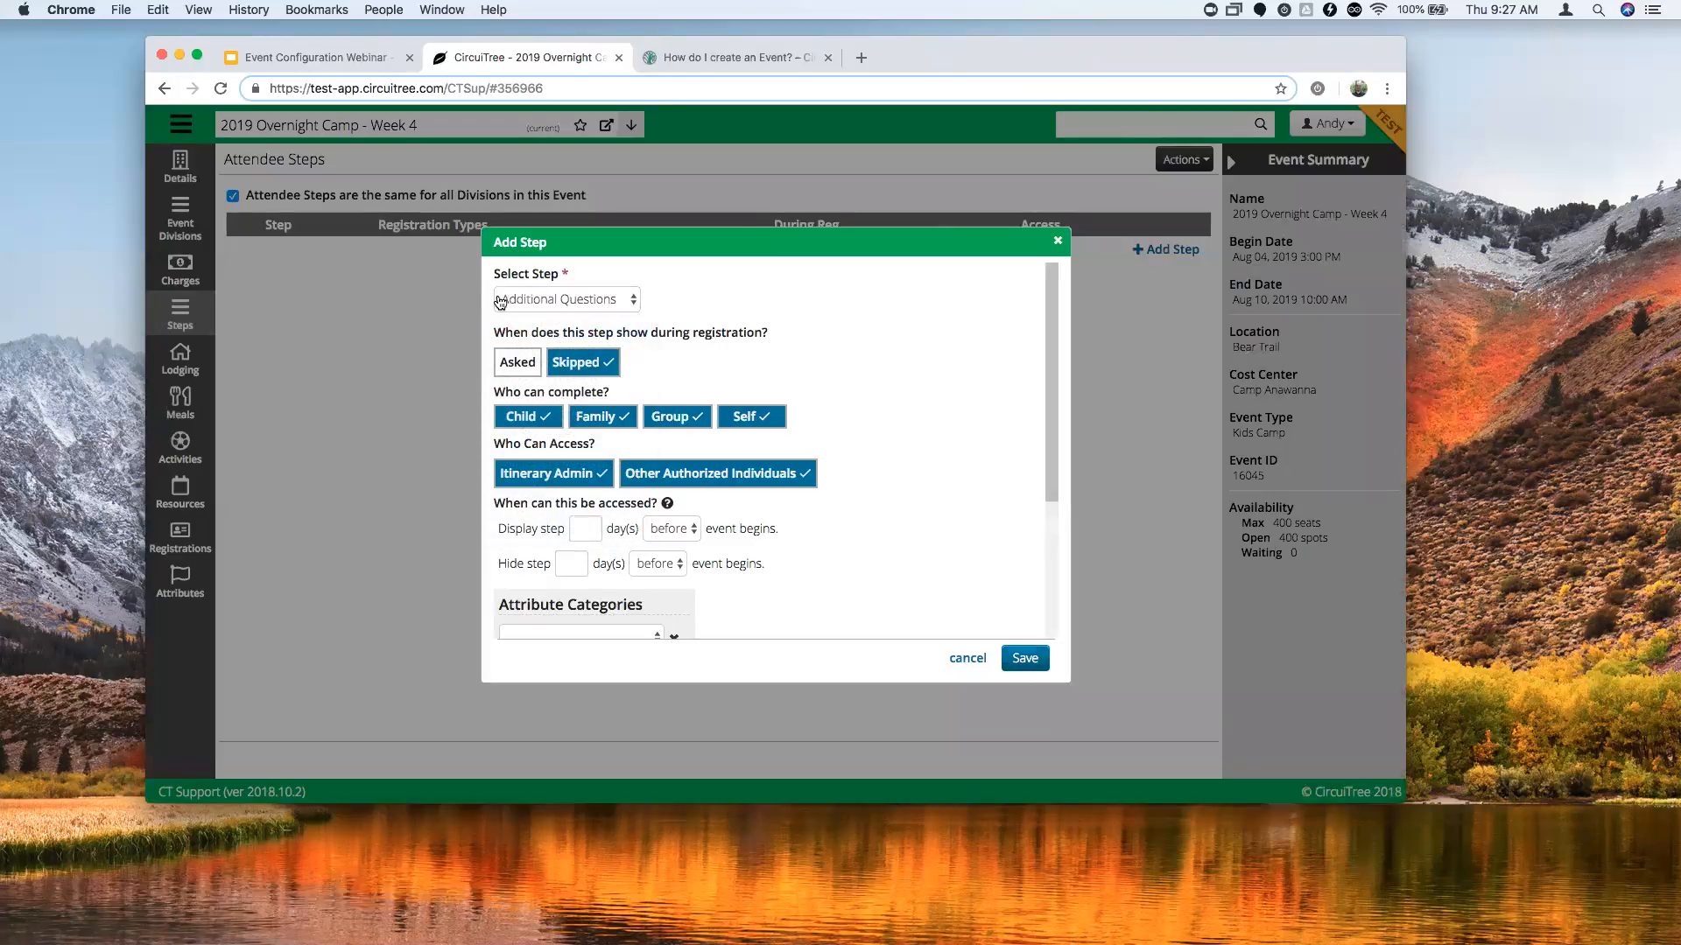
{"action": "scroll", "coordinate": [726, 339], "scroll_direction": "down", "scroll_amount": 1}
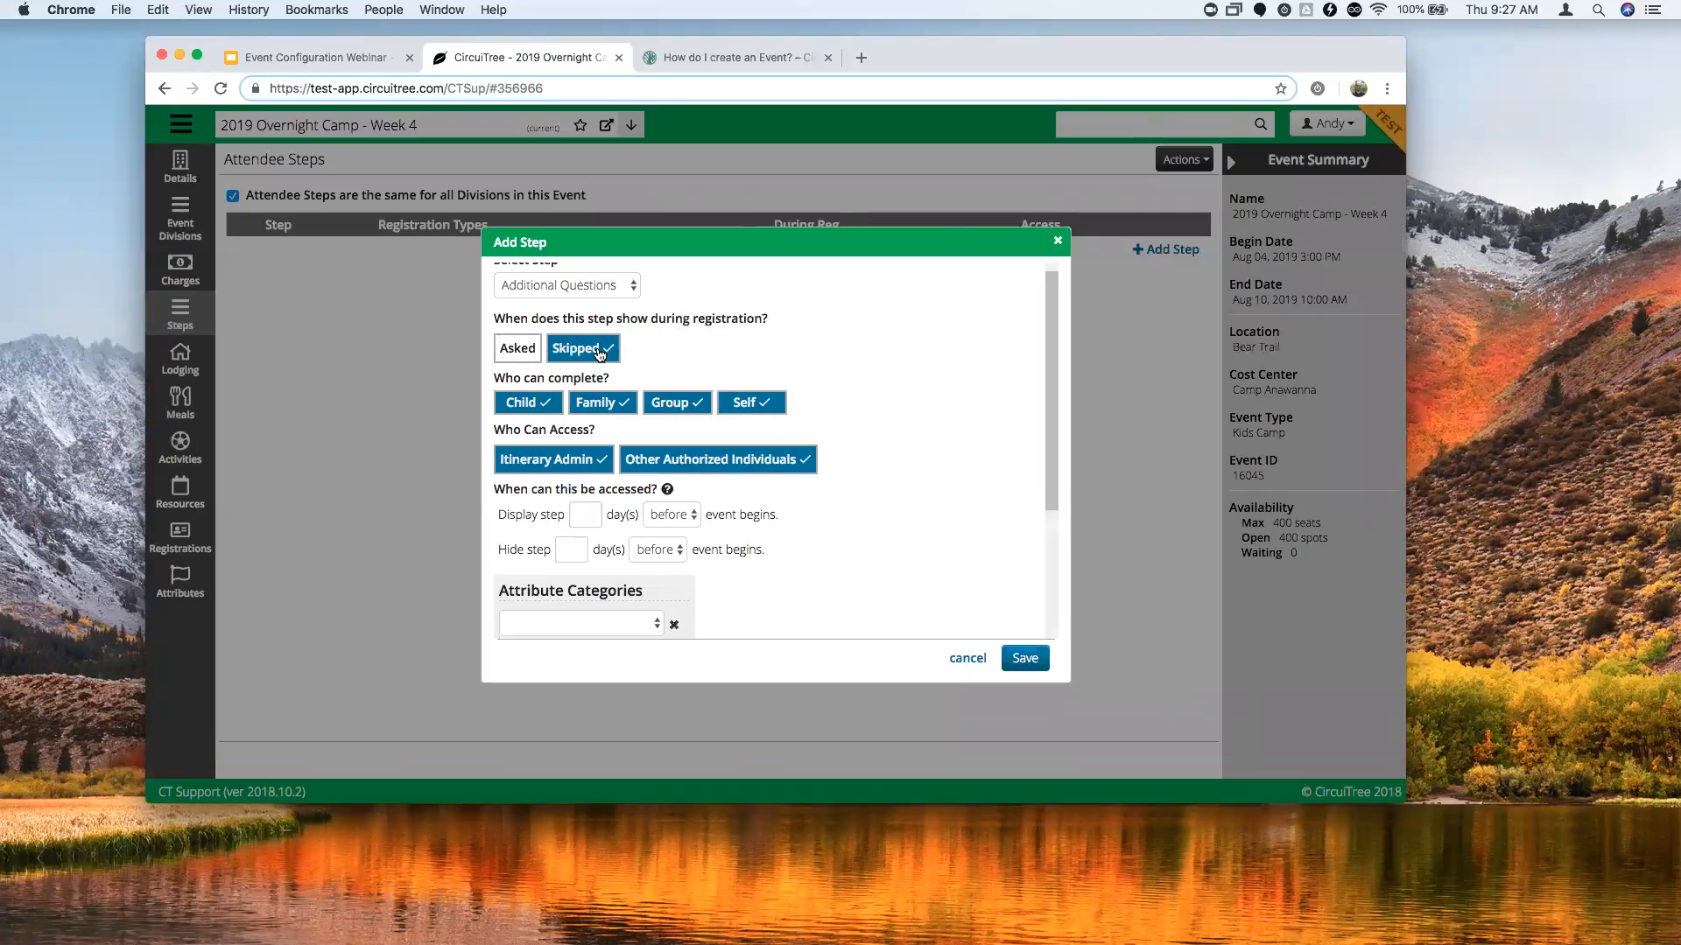
{"action": "scroll", "coordinate": [536, 499], "scroll_direction": "down", "scroll_amount": 3}
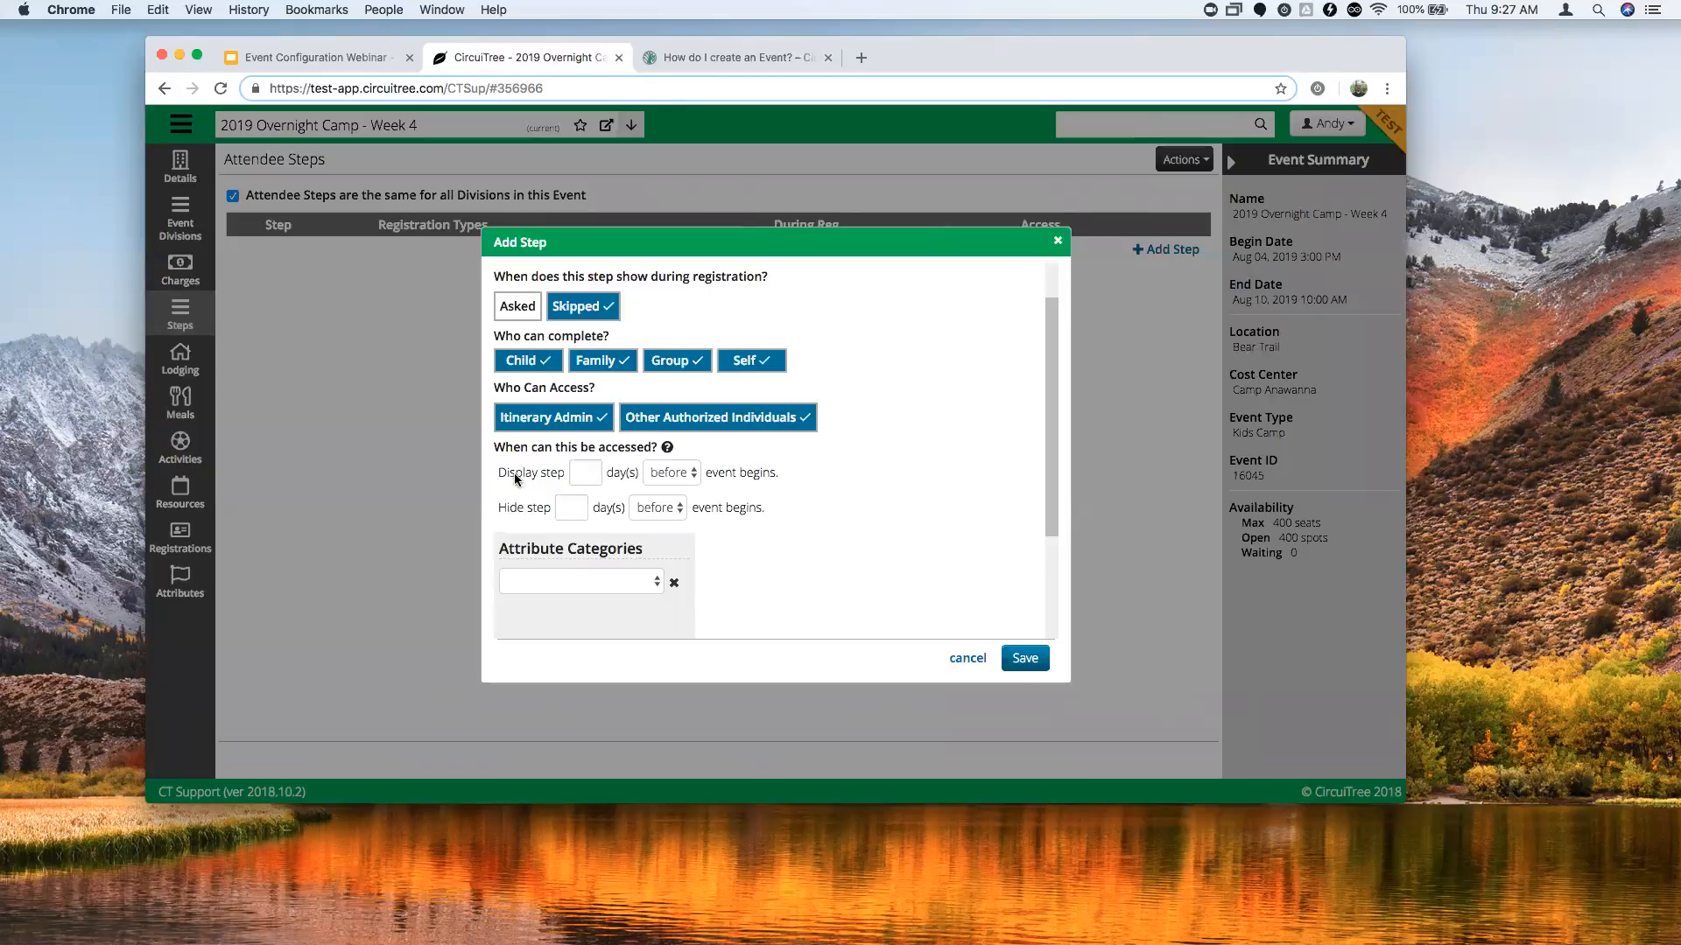
Display the step 120 days and hide it 3 days before the event.
{"action": "left_click", "coordinate": [584, 470]}
{"action": "type", "text": "120"}
{"action": "left_click", "coordinate": [580, 503]}
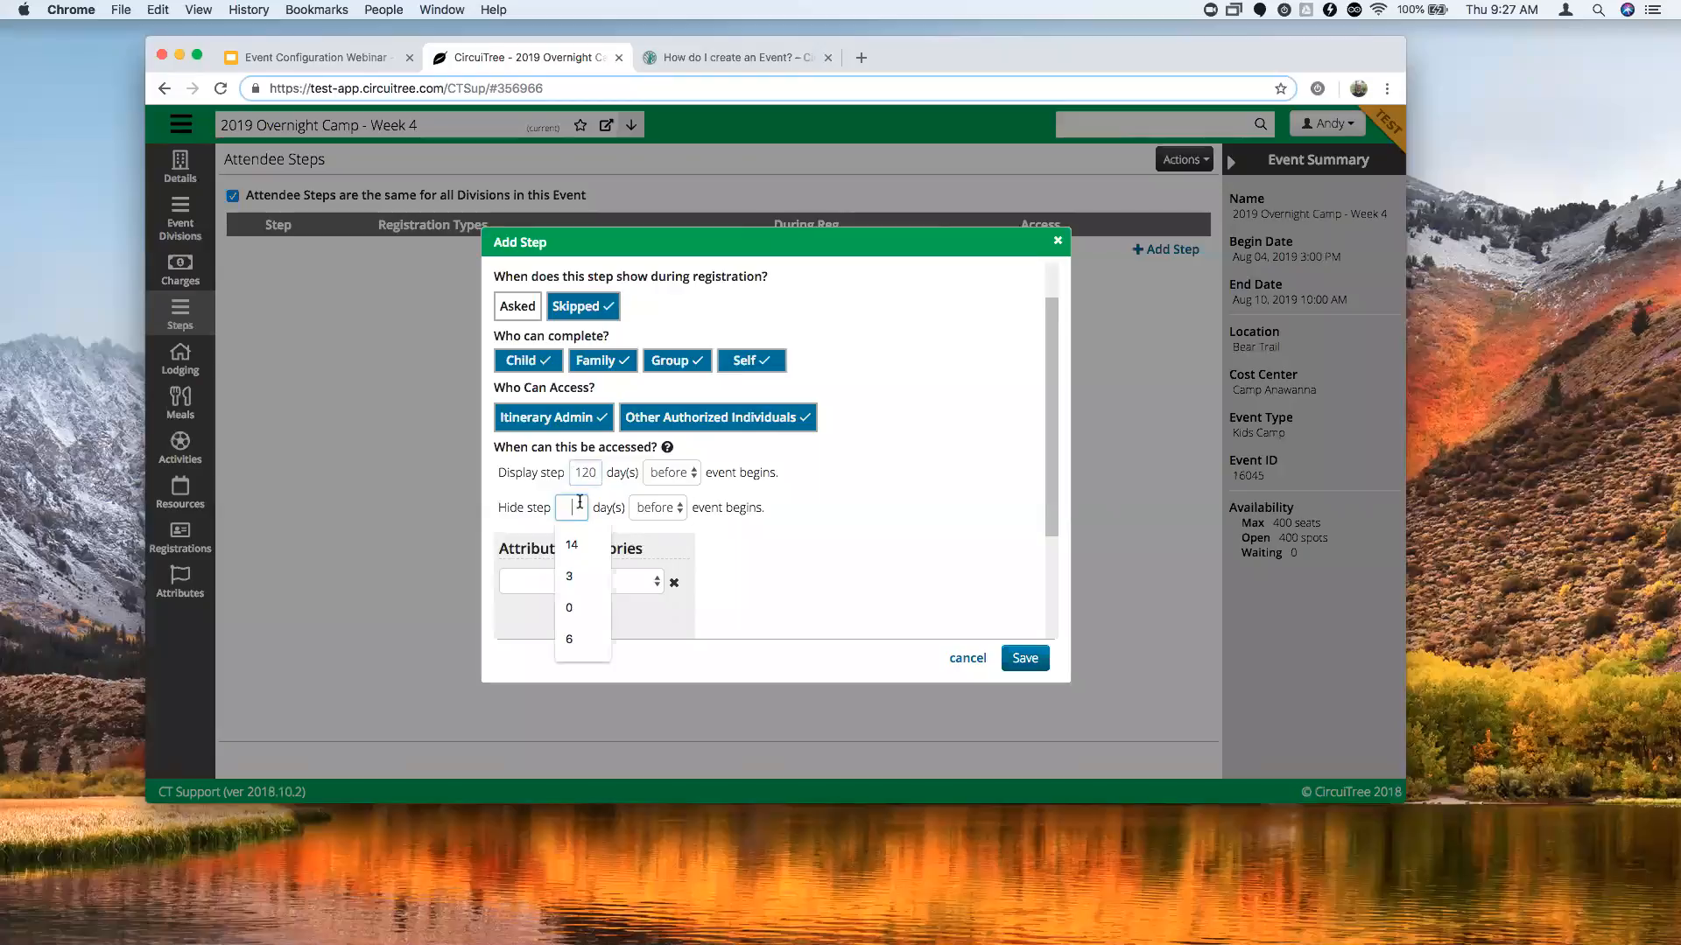
{"action": "type", "text": "3"}
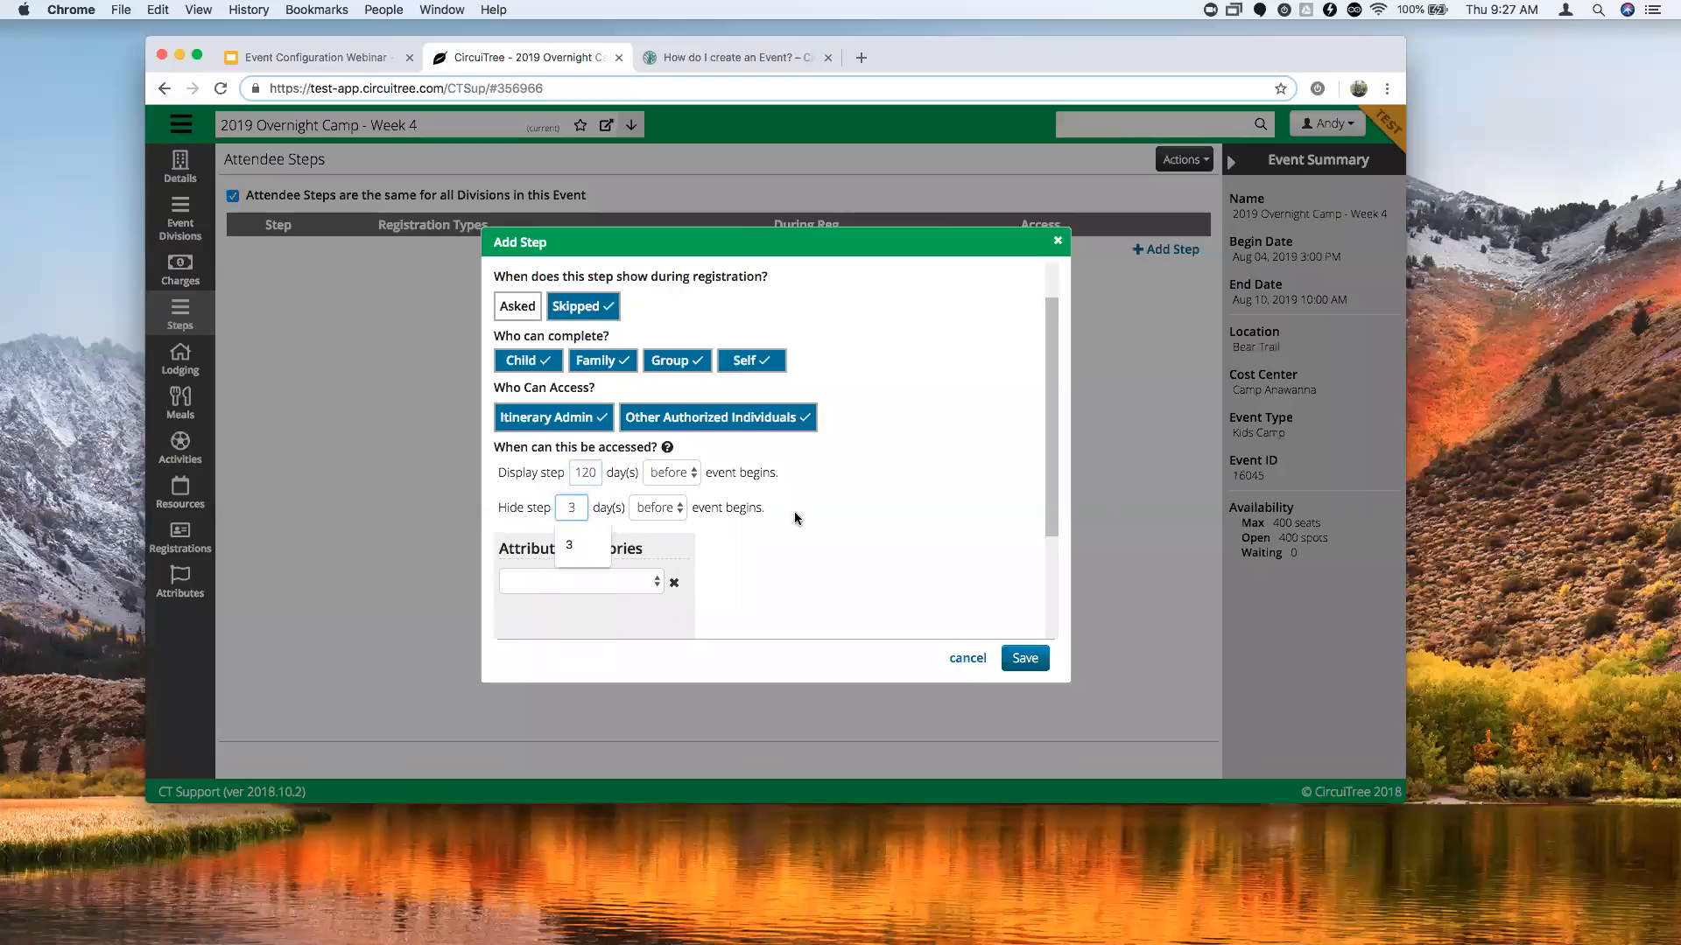
{"action": "left_click", "coordinate": [842, 505]}
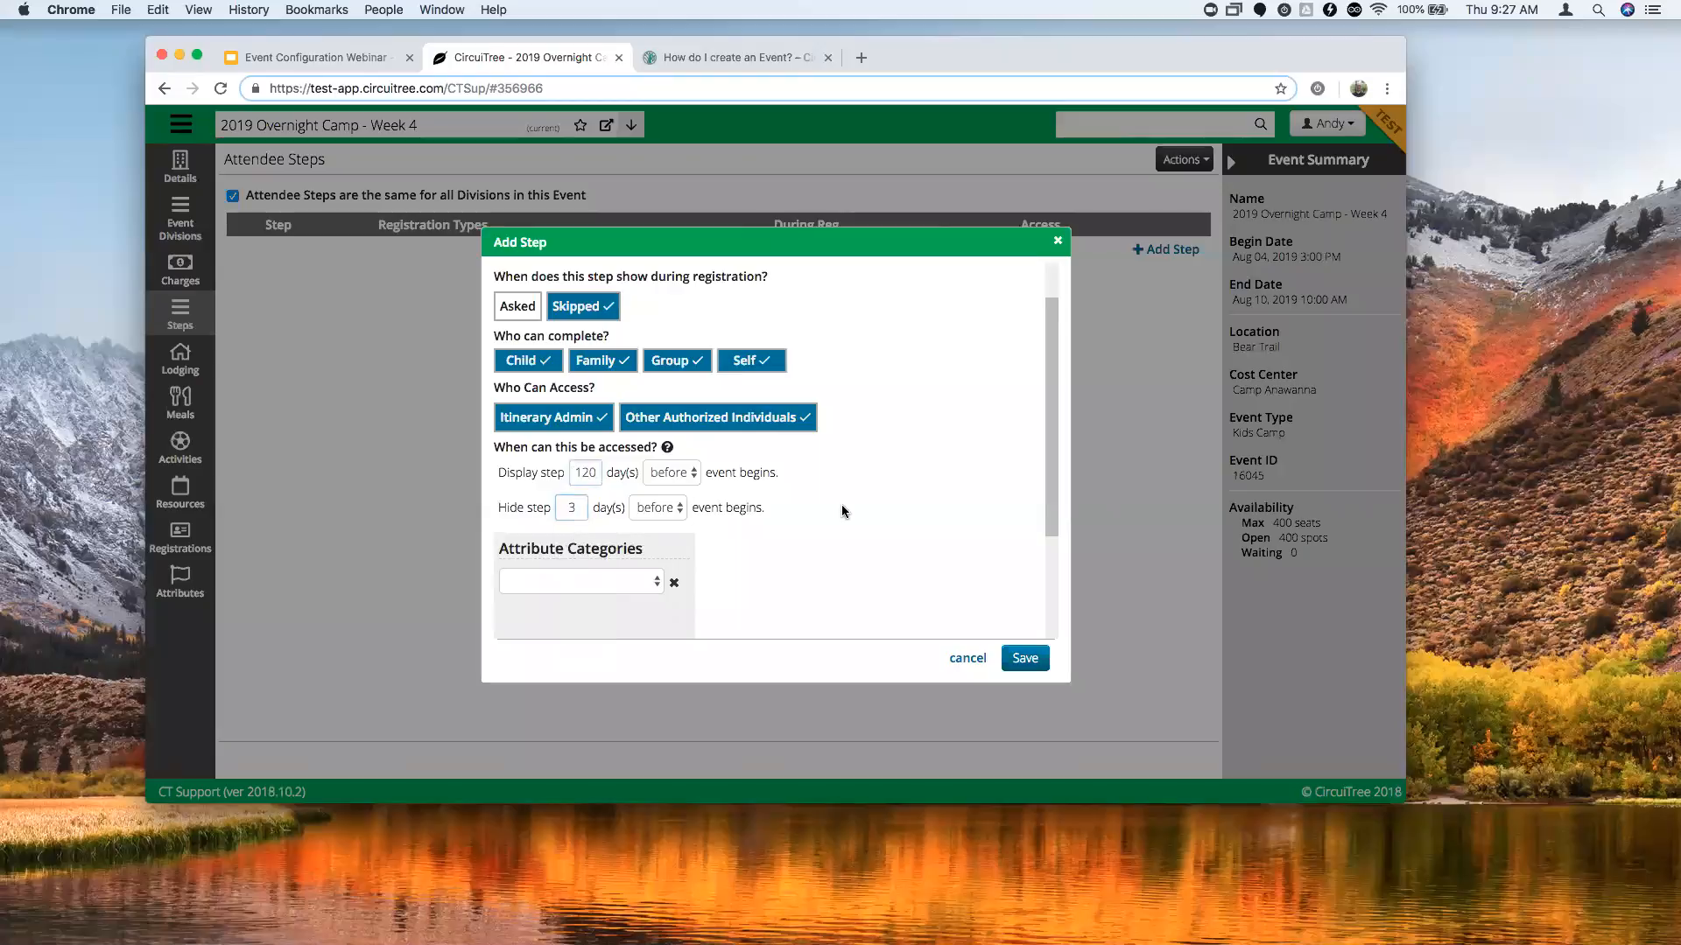
{"action": "left_click", "coordinate": [667, 514]}
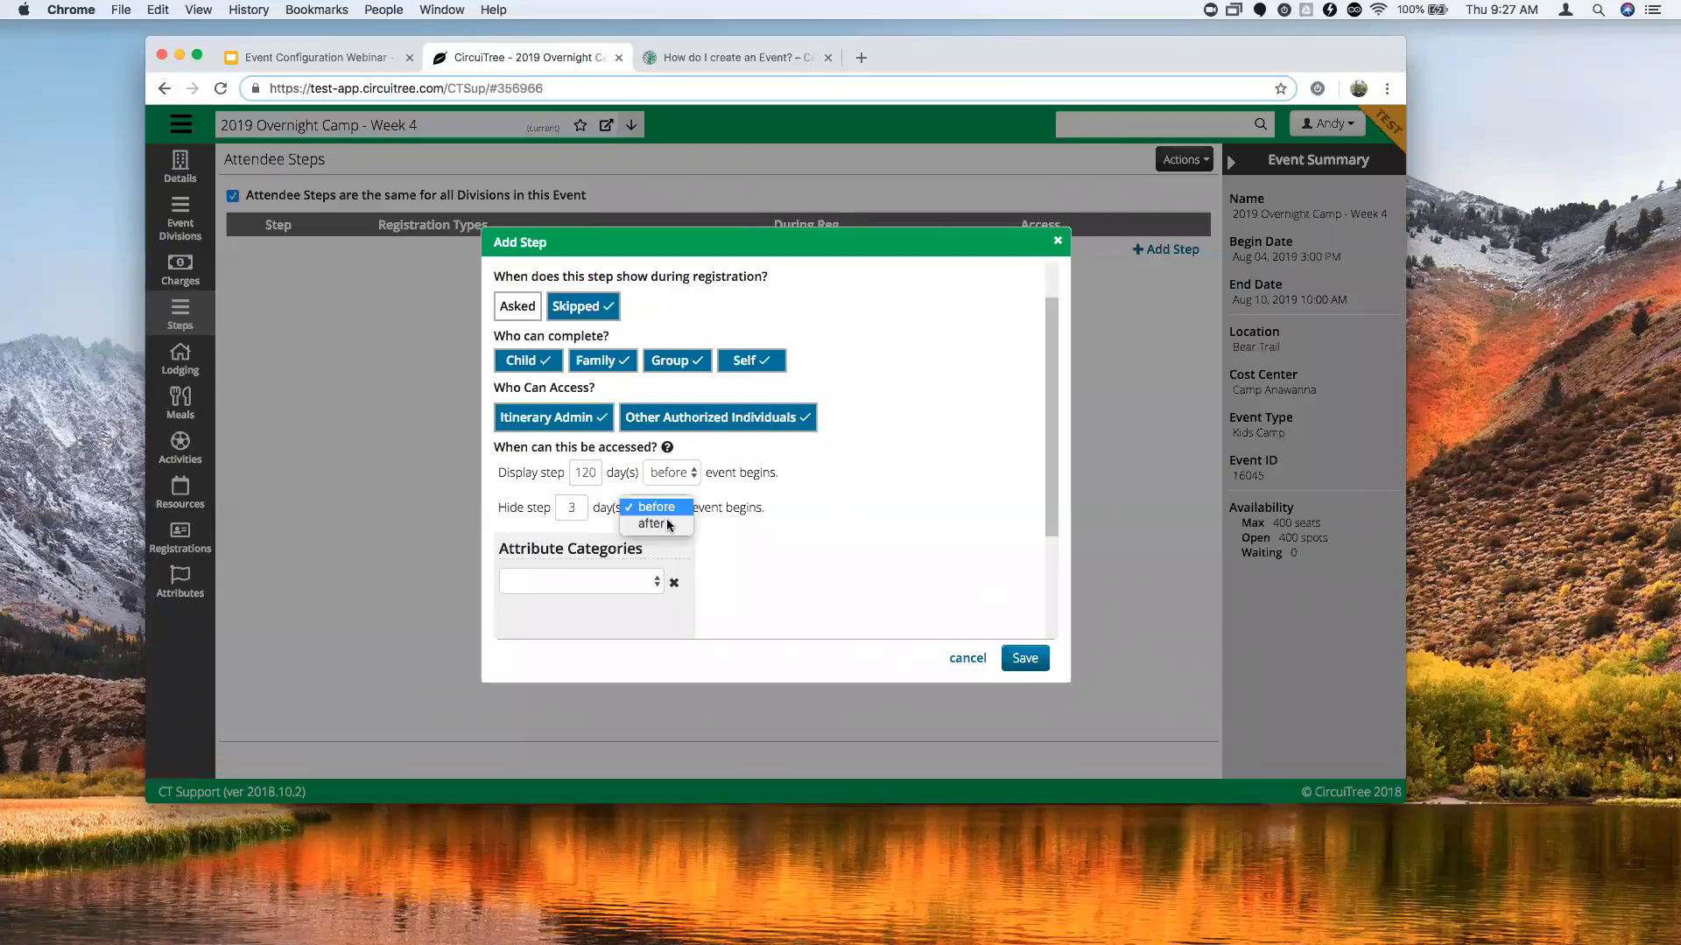
{"action": "left_click", "coordinate": [676, 478]}
{"action": "left_click", "coordinate": [796, 471]}
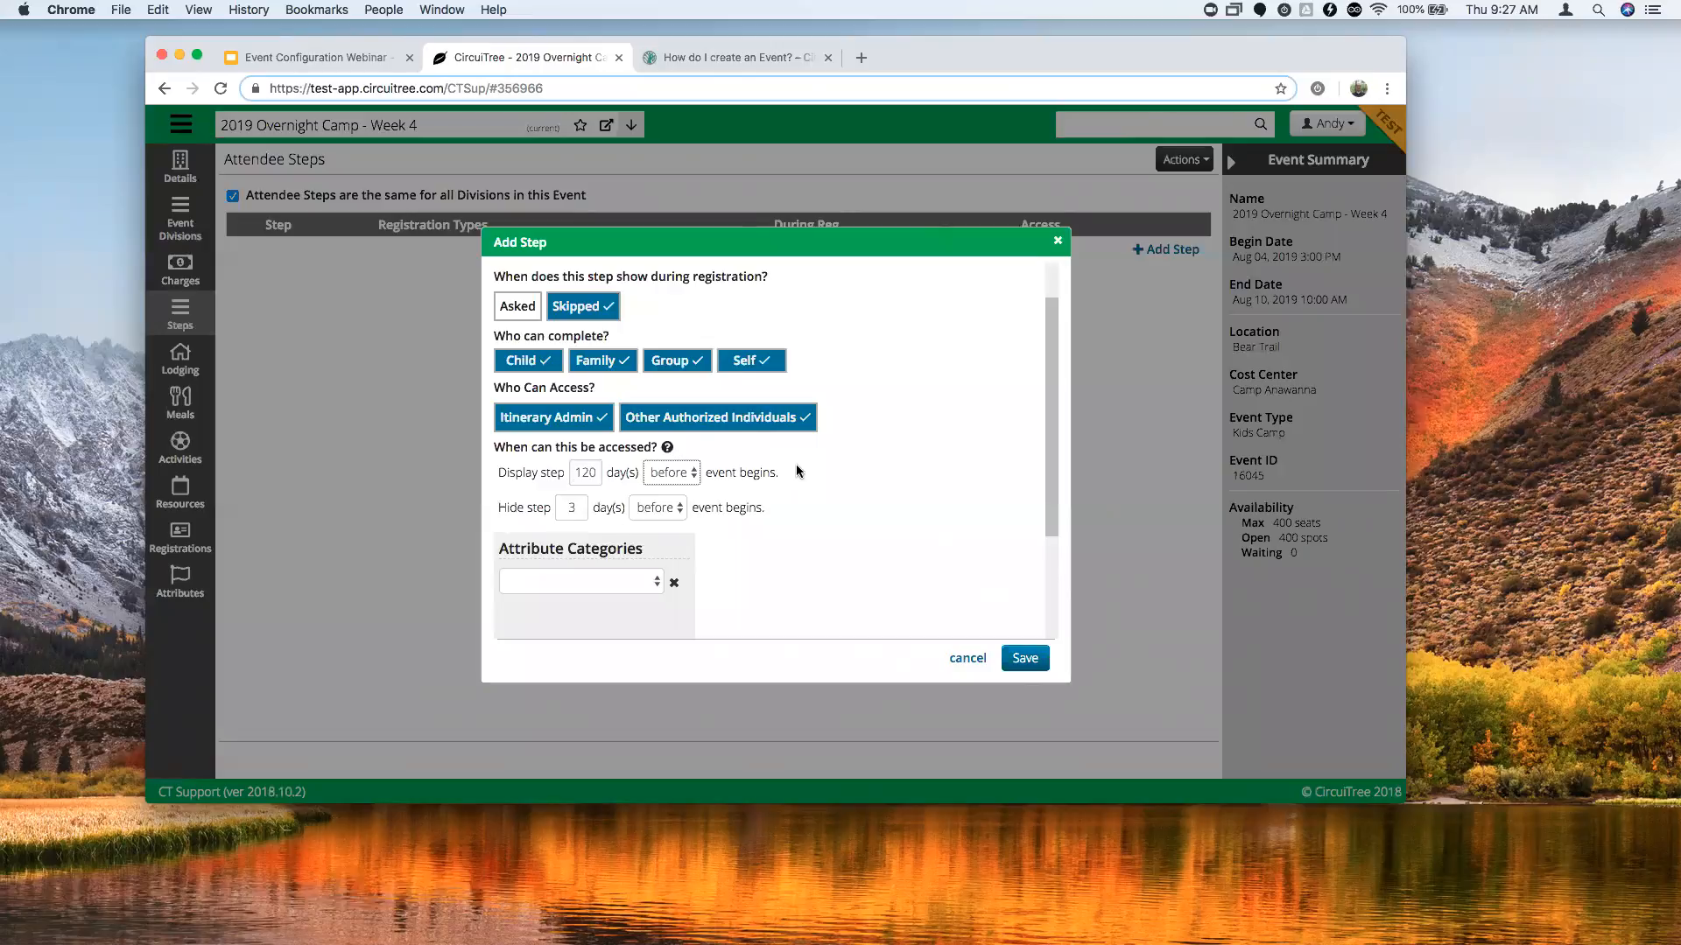
{"action": "scroll", "coordinate": [797, 470], "scroll_direction": "down", "scroll_amount": 3}
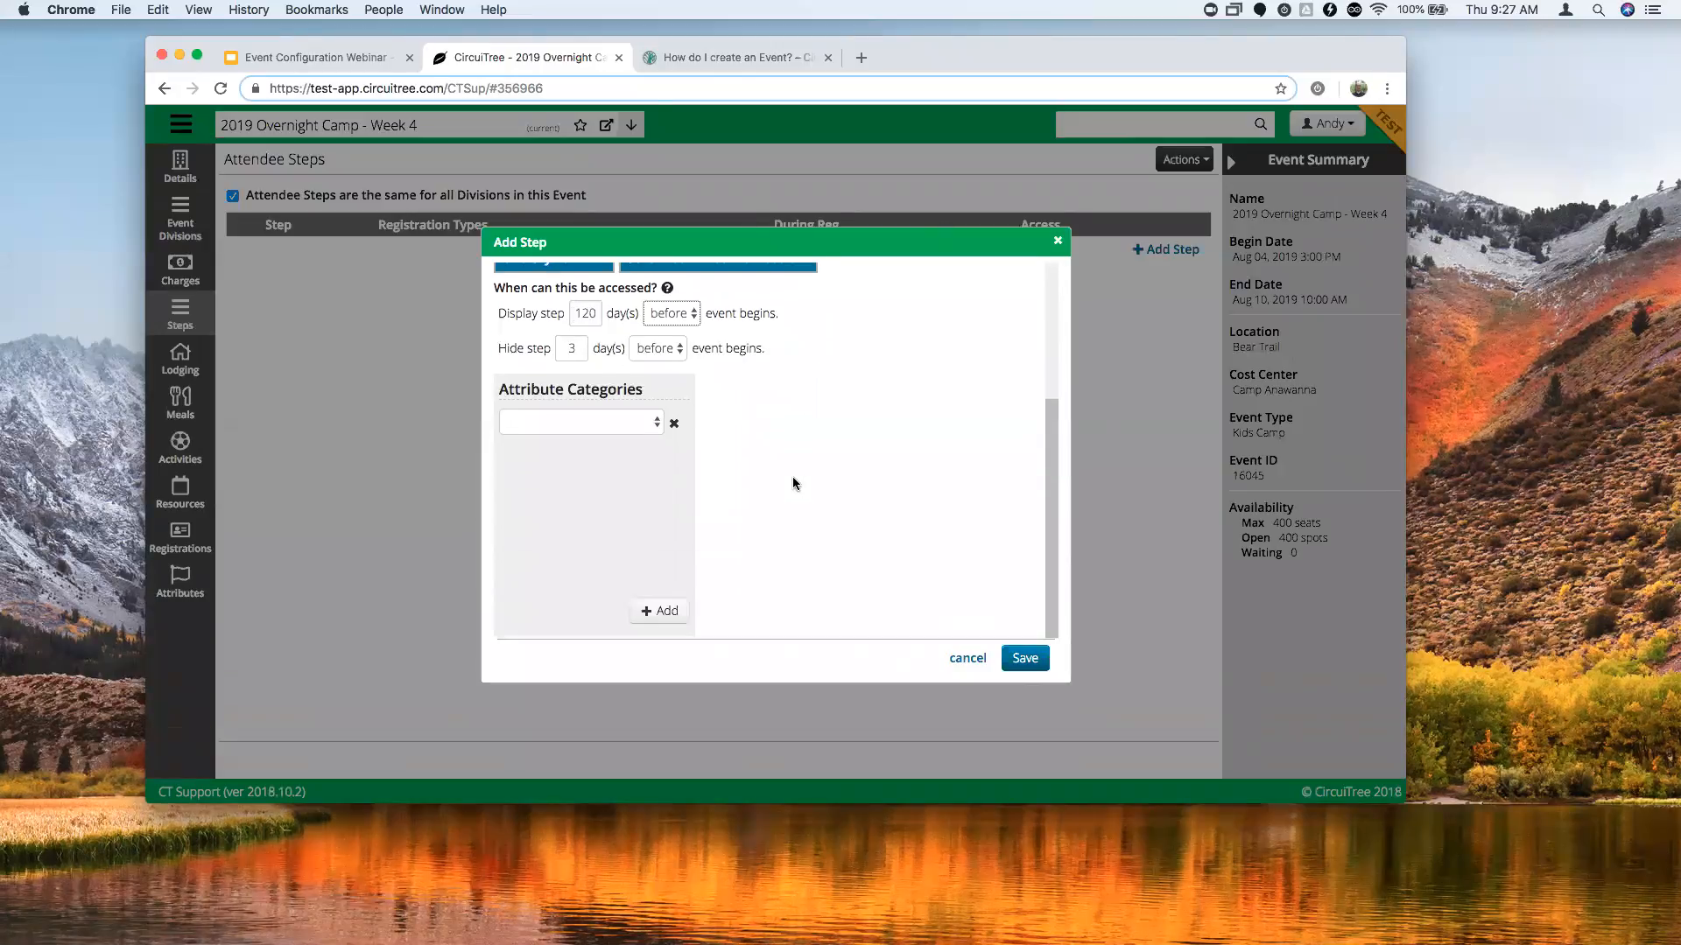
Use Camper Questions and Family Camp Questions as attribute categories and save the step.
{"action": "left_click", "coordinate": [590, 421]}
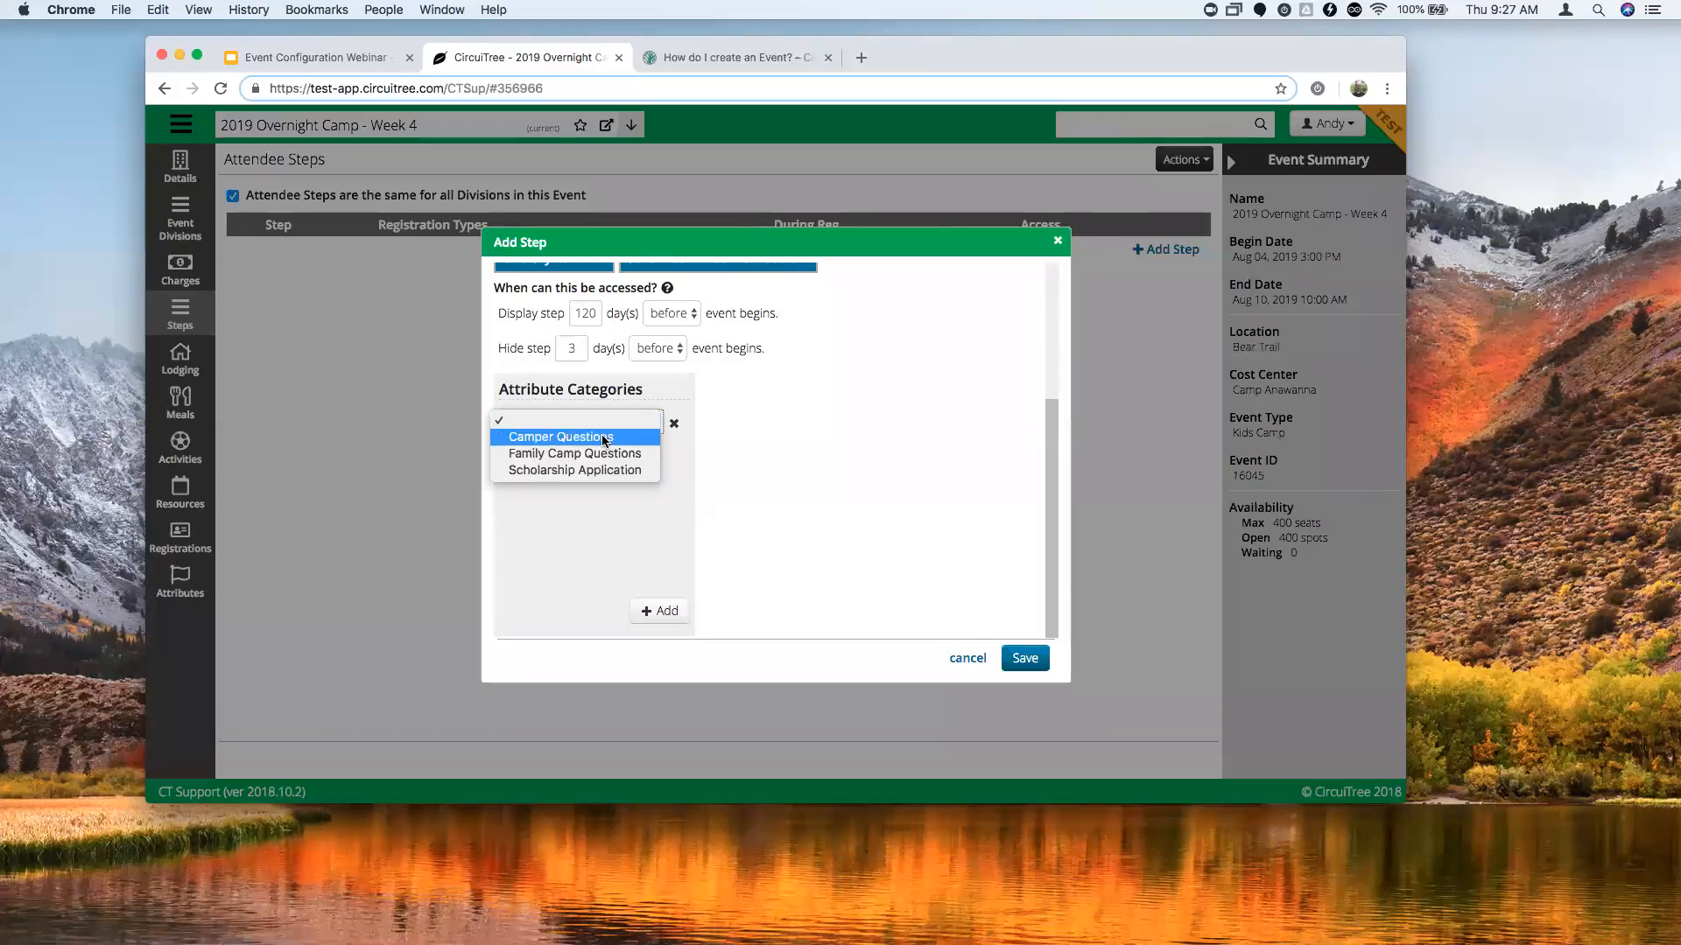
{"action": "left_click", "coordinate": [604, 438]}
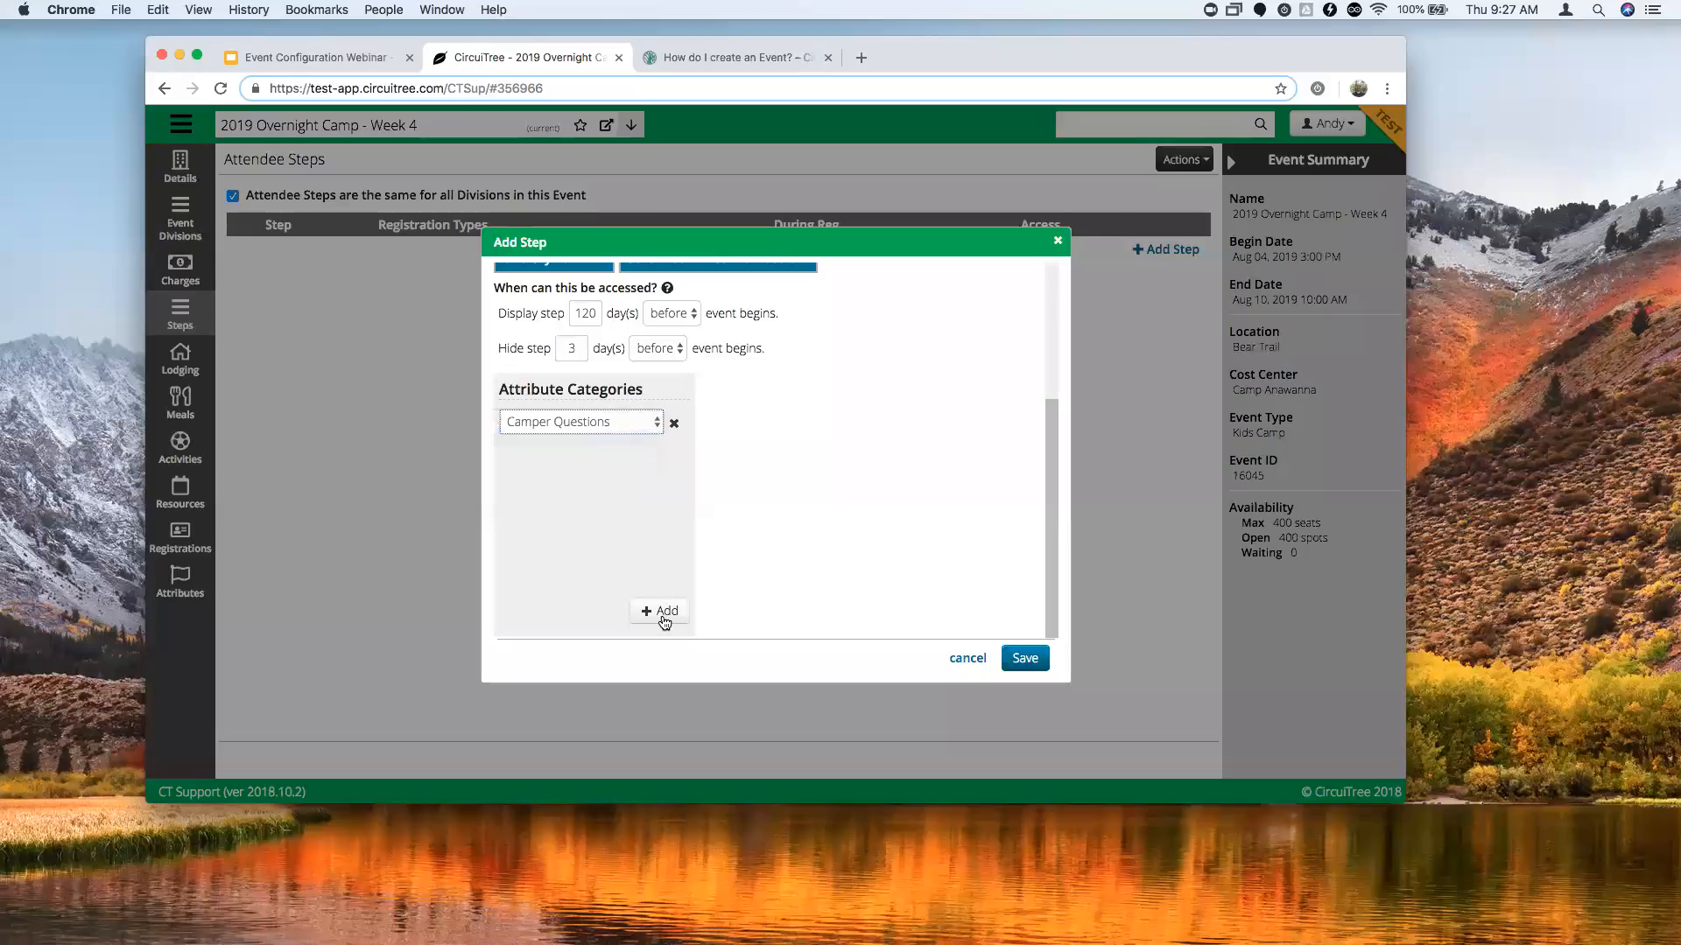
{"action": "left_click", "coordinate": [662, 613]}
{"action": "left_click", "coordinate": [636, 462]}
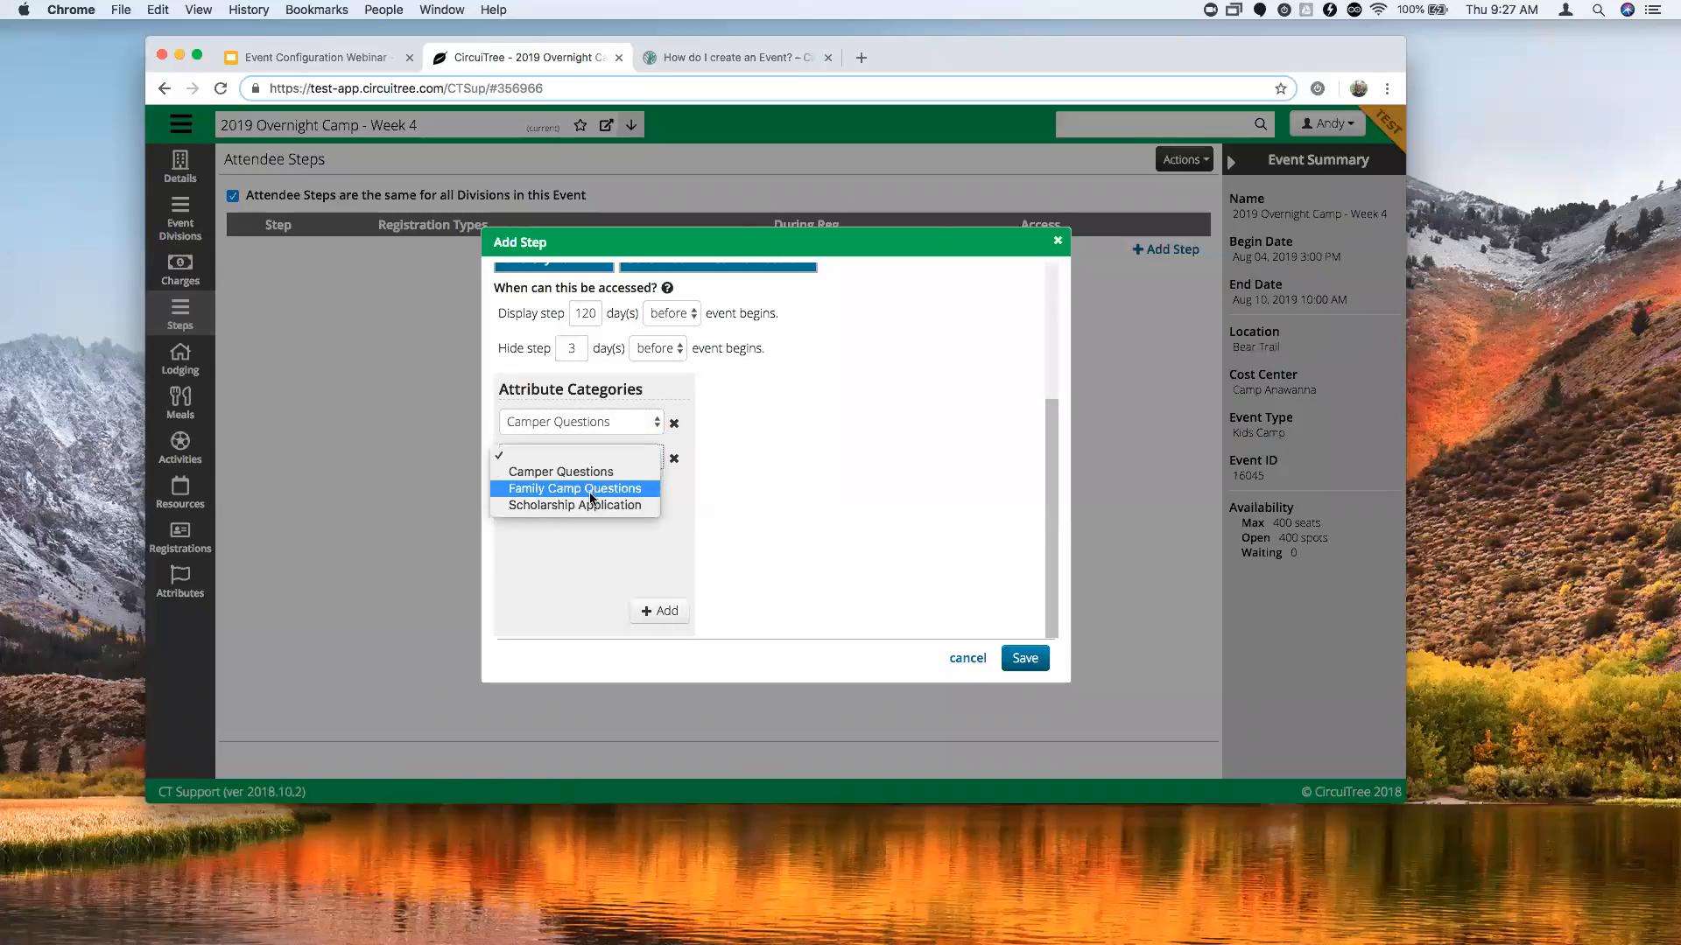
{"action": "left_click", "coordinate": [590, 498]}
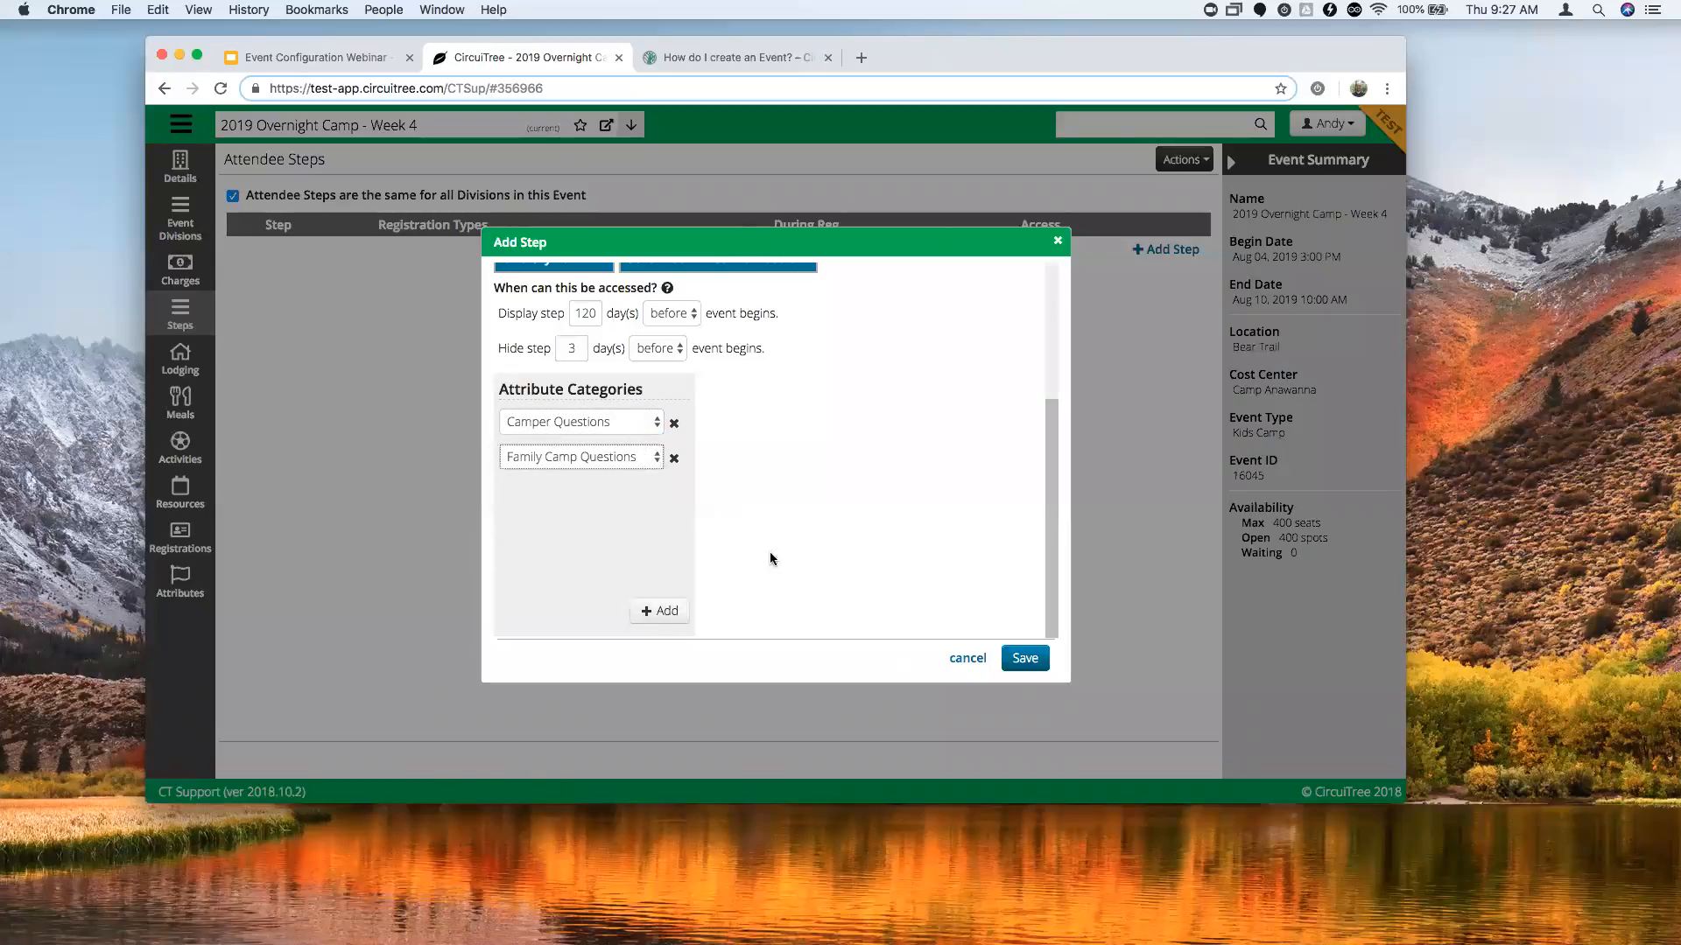
{"action": "scroll", "coordinate": [762, 560], "scroll_direction": "up", "scroll_amount": 5}
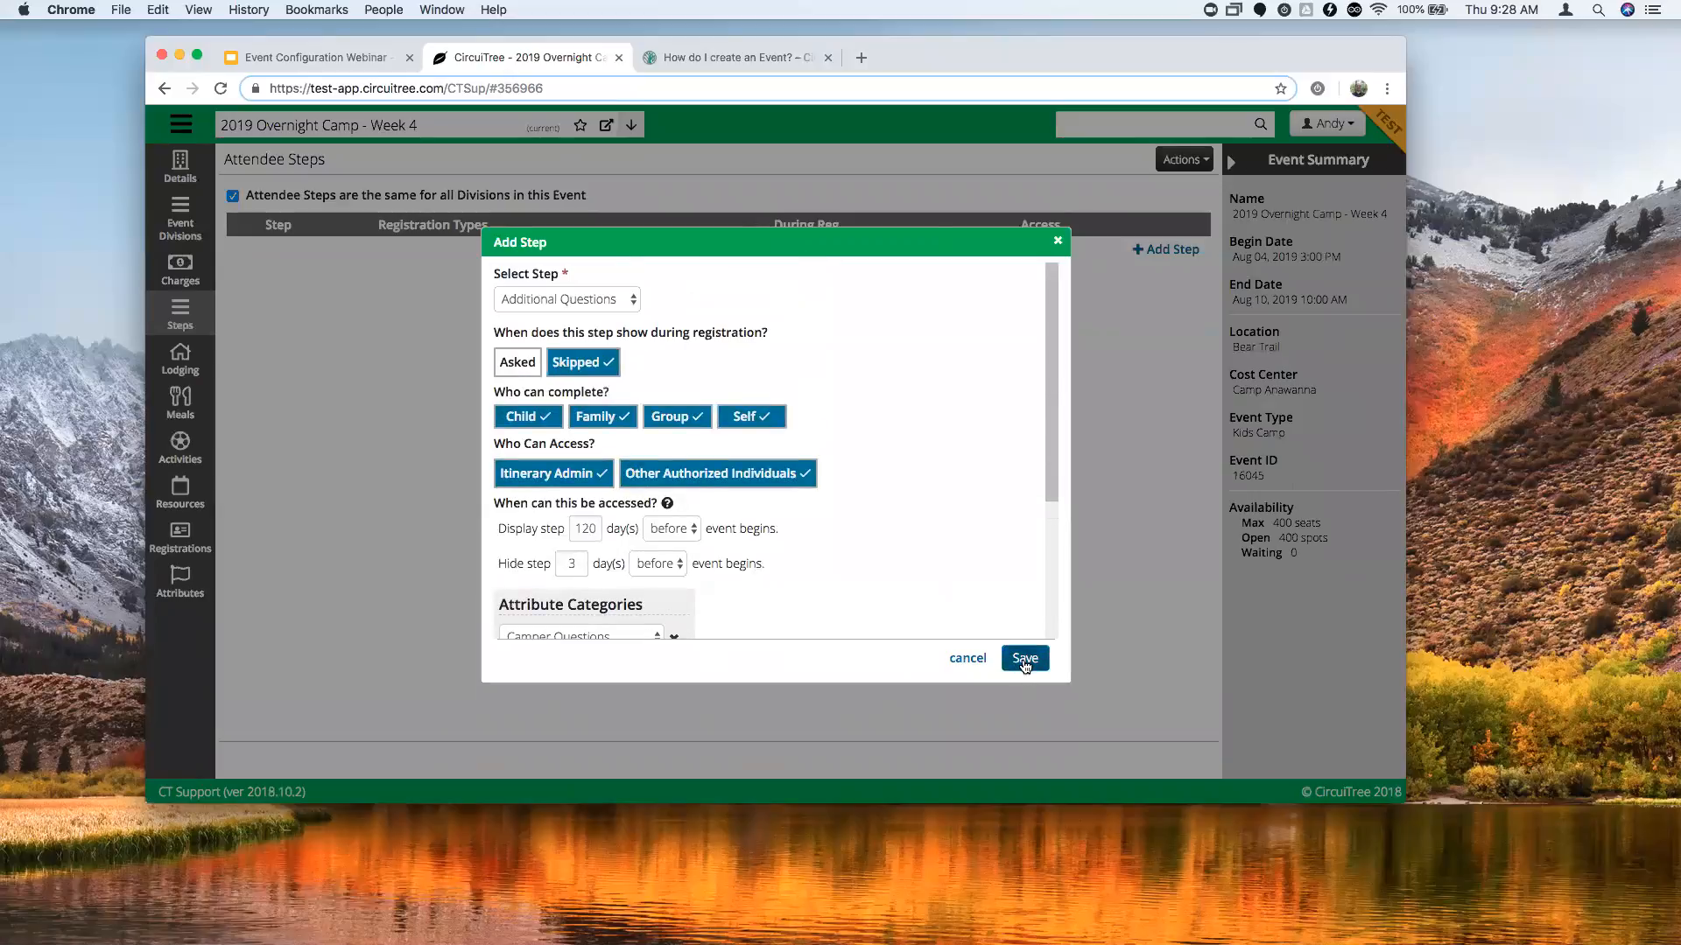
{"action": "left_click", "coordinate": [1024, 660]}
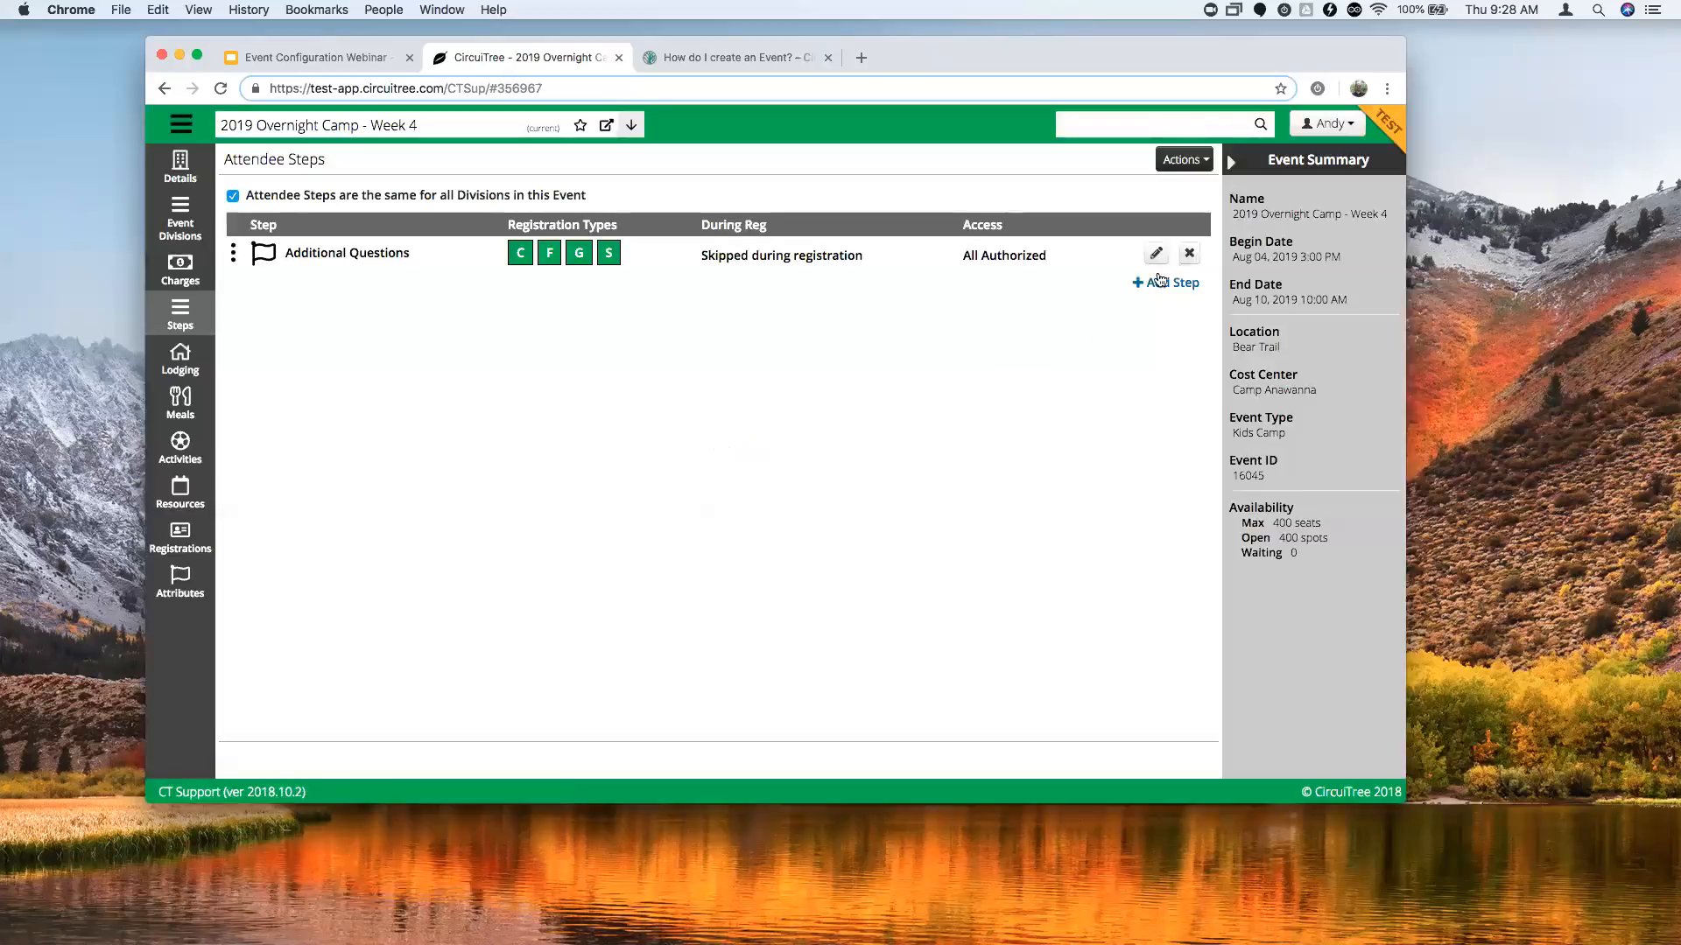
Add a Store Card attendee step with a default amount of 20.00.
{"action": "left_click", "coordinate": [1169, 282]}
{"action": "left_click", "coordinate": [565, 299]}
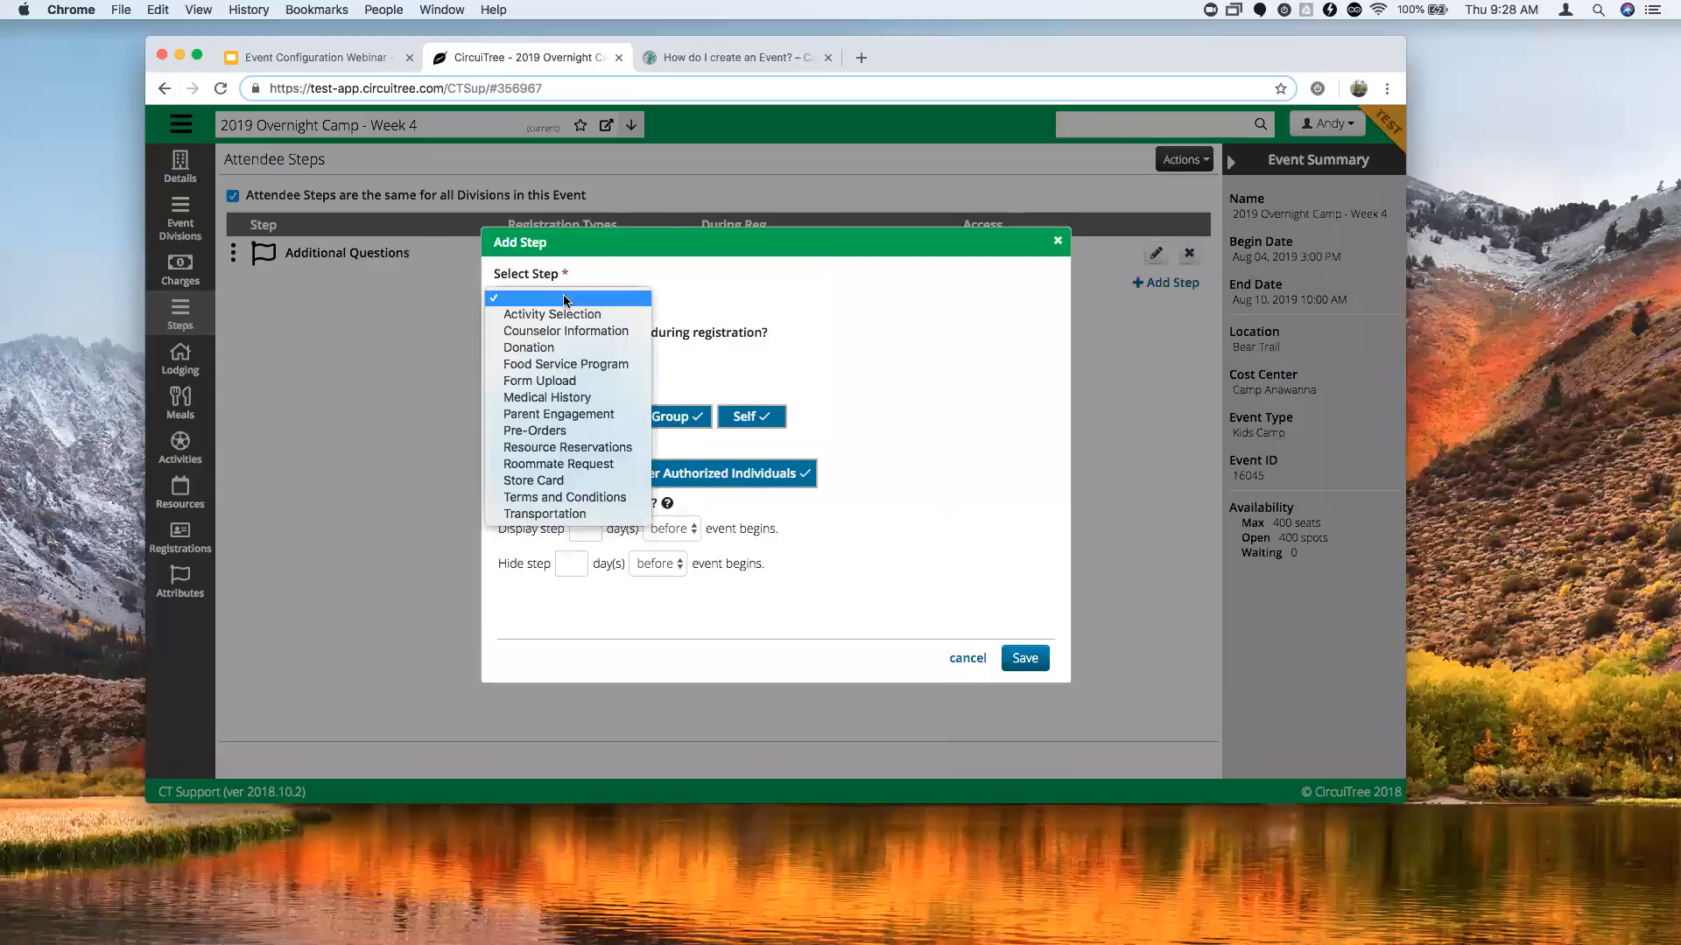
{"action": "left_click", "coordinate": [561, 485]}
{"action": "scroll", "coordinate": [760, 382], "scroll_direction": "down", "scroll_amount": 1}
{"action": "scroll", "coordinate": [759, 382], "scroll_direction": "up", "scroll_amount": 1}
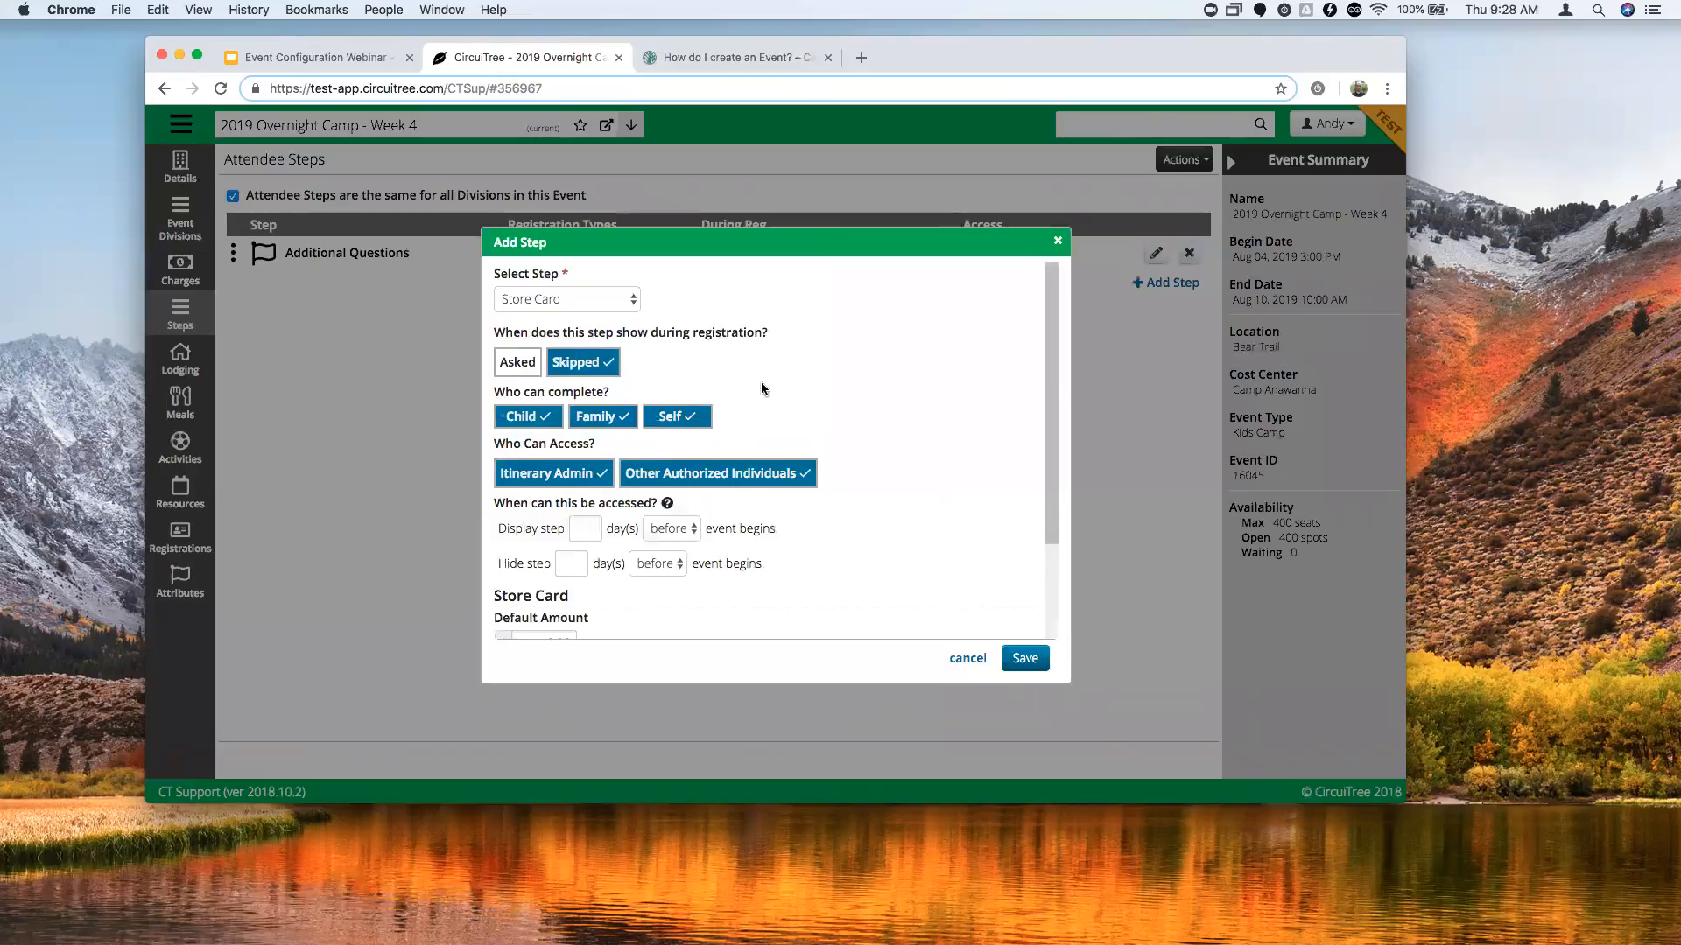
{"action": "scroll", "coordinate": [786, 391], "scroll_direction": "down", "scroll_amount": 3}
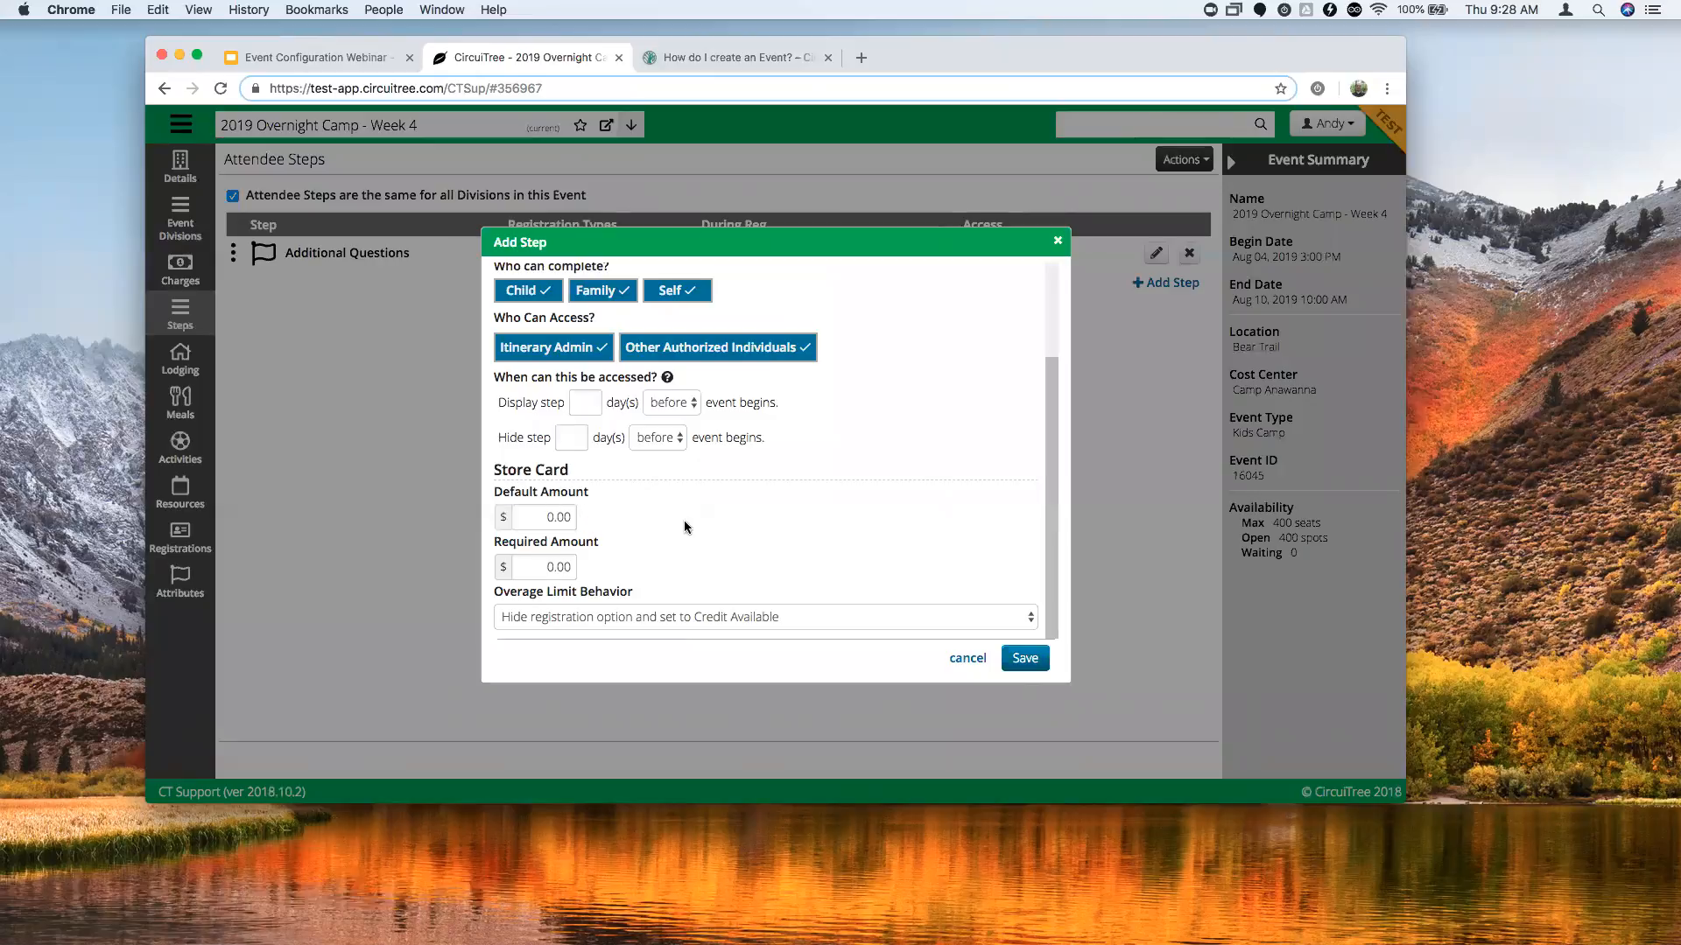
{"action": "scroll", "coordinate": [685, 520], "scroll_direction": "up", "scroll_amount": 3}
{"action": "scroll", "coordinate": [655, 471], "scroll_direction": "down", "scroll_amount": 3}
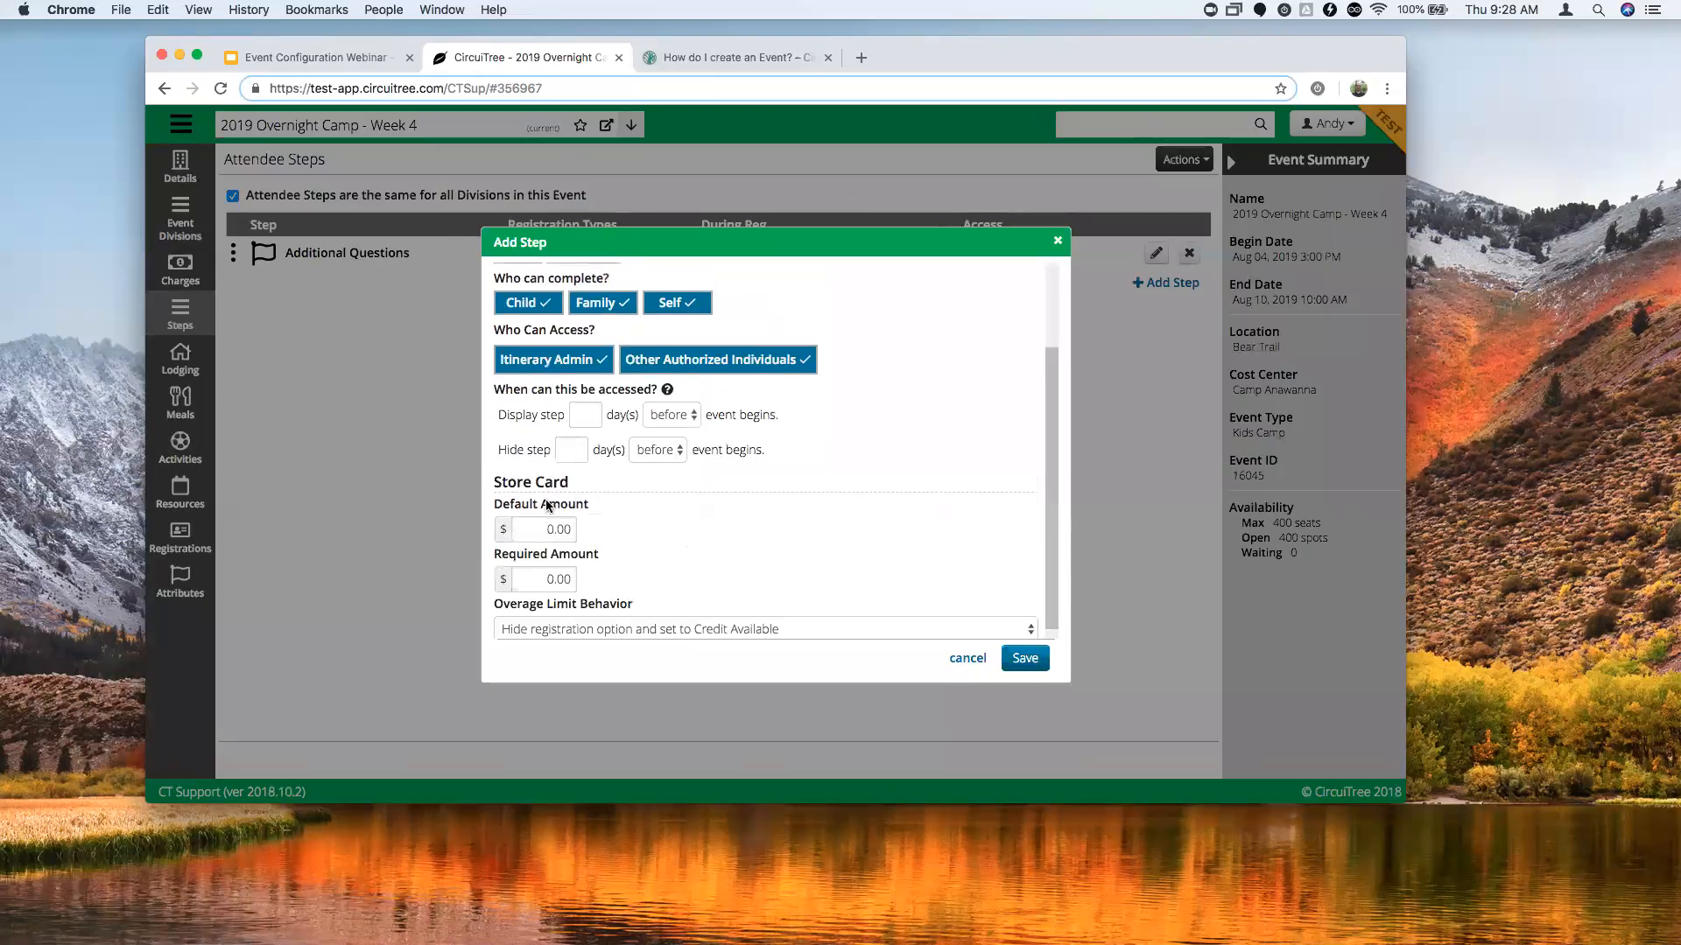
{"action": "scroll", "coordinate": [560, 499], "scroll_direction": "down", "scroll_amount": 1}
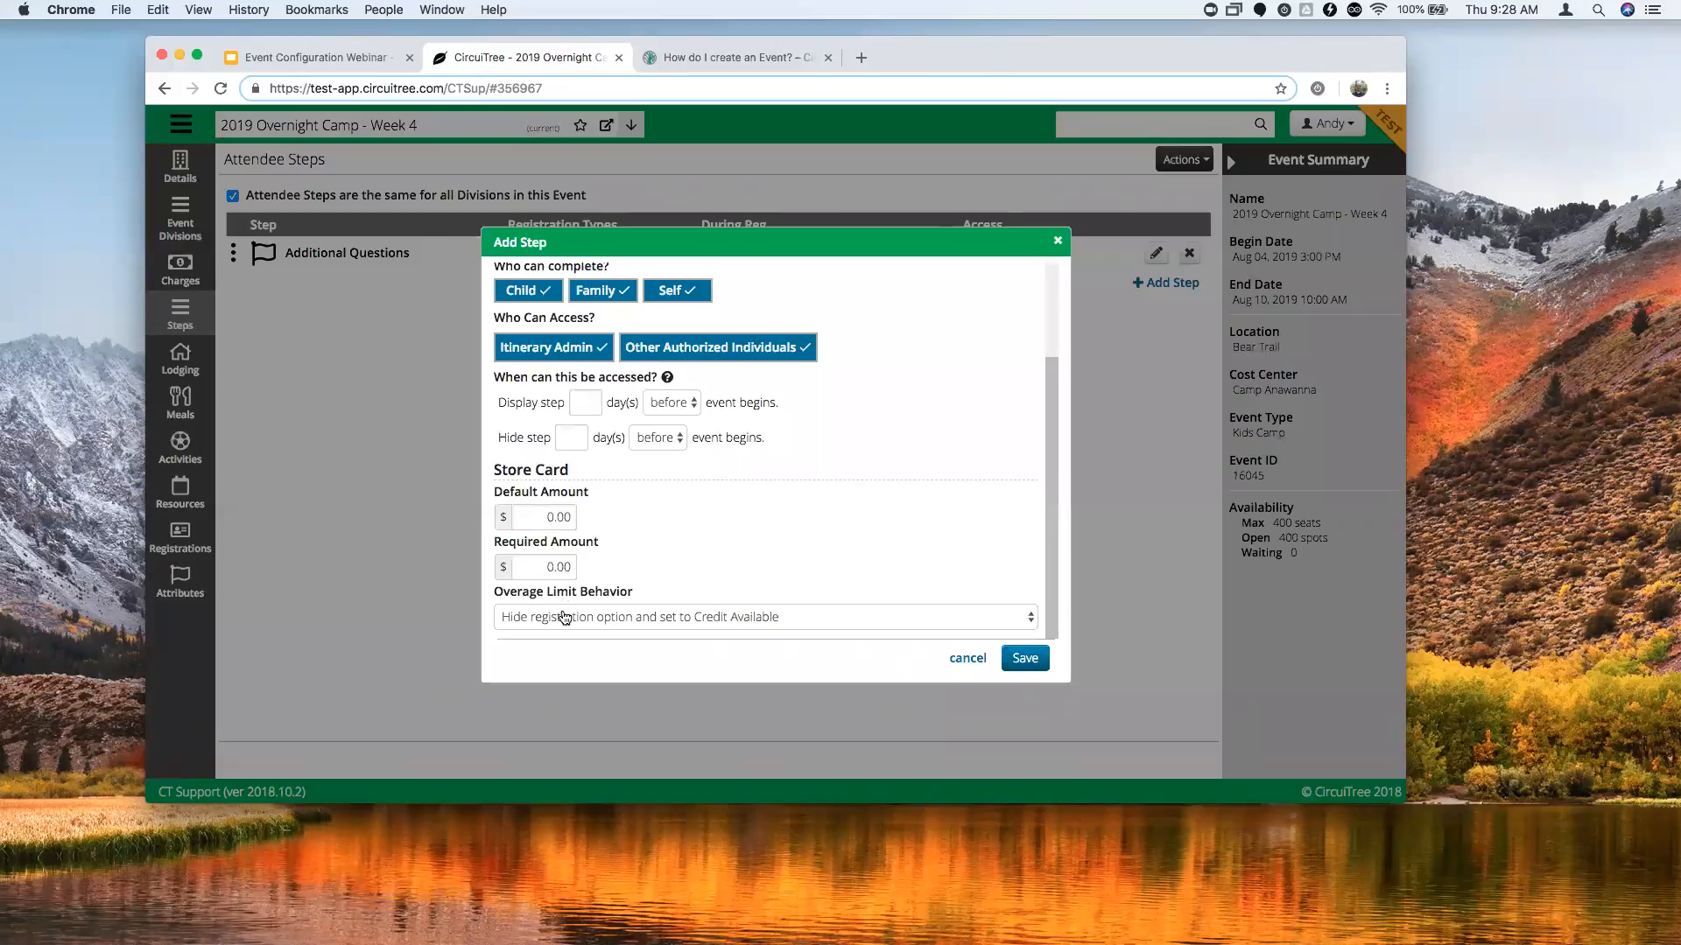
{"action": "left_click", "coordinate": [548, 518]}
{"action": "type", "text": "2"}
{"action": "left_click", "coordinate": [1022, 658]}
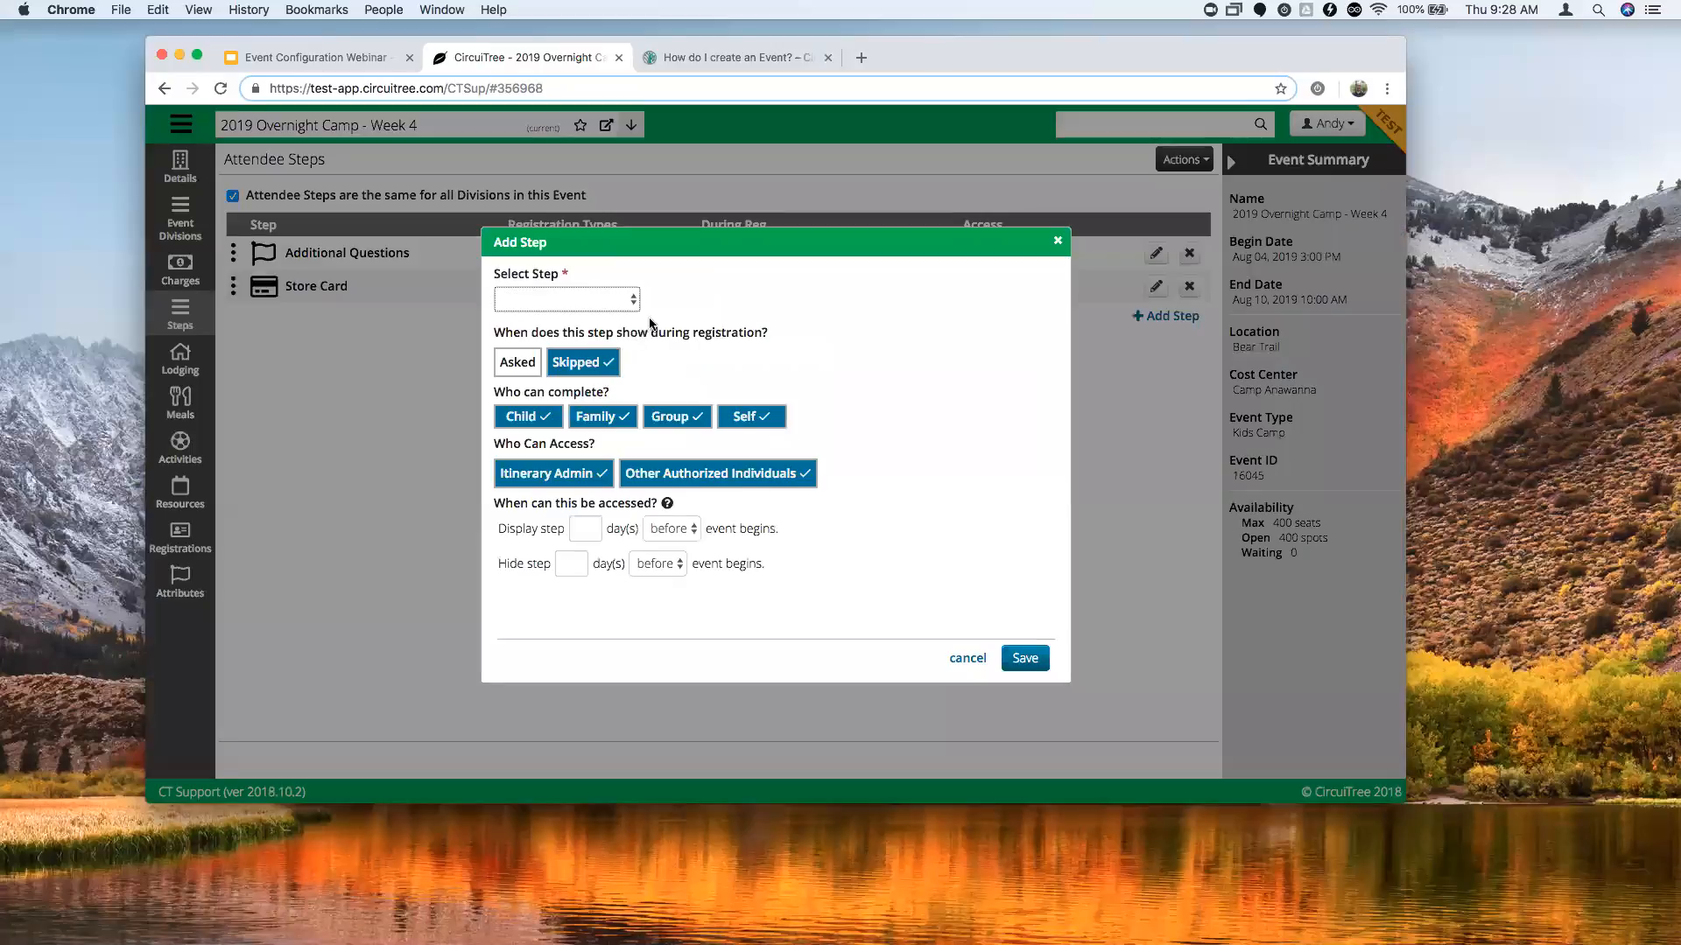
Add a Medical History step using the ACA Health History Form configuration.
{"action": "left_click", "coordinate": [628, 302]}
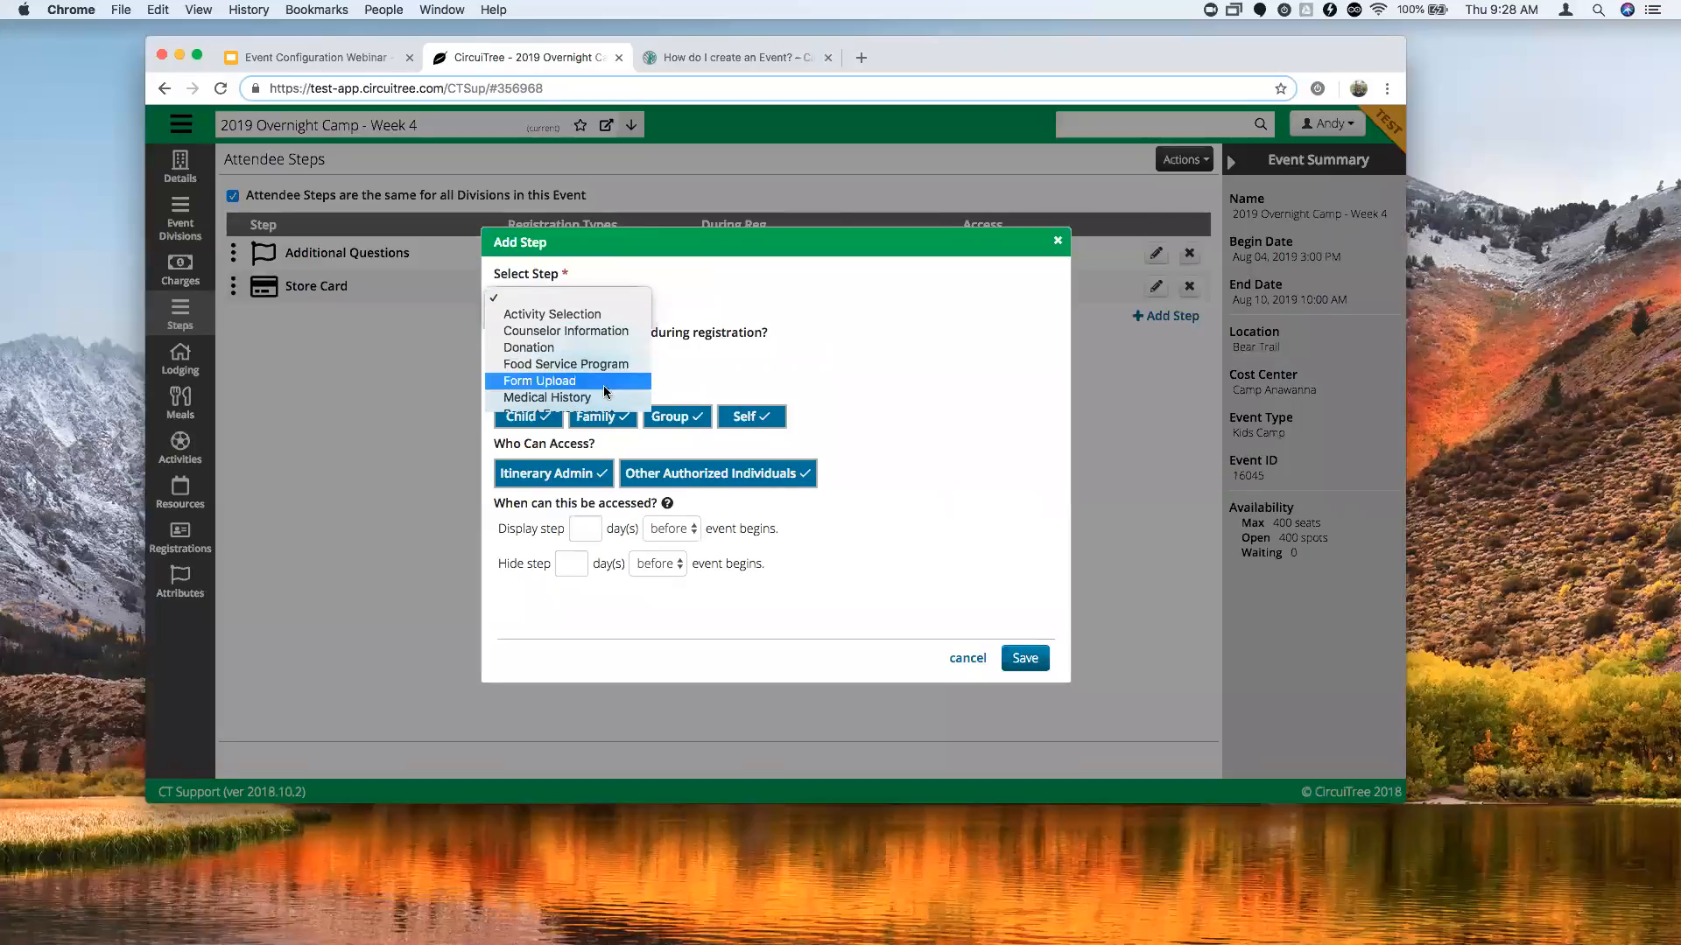
{"action": "left_click", "coordinate": [602, 398]}
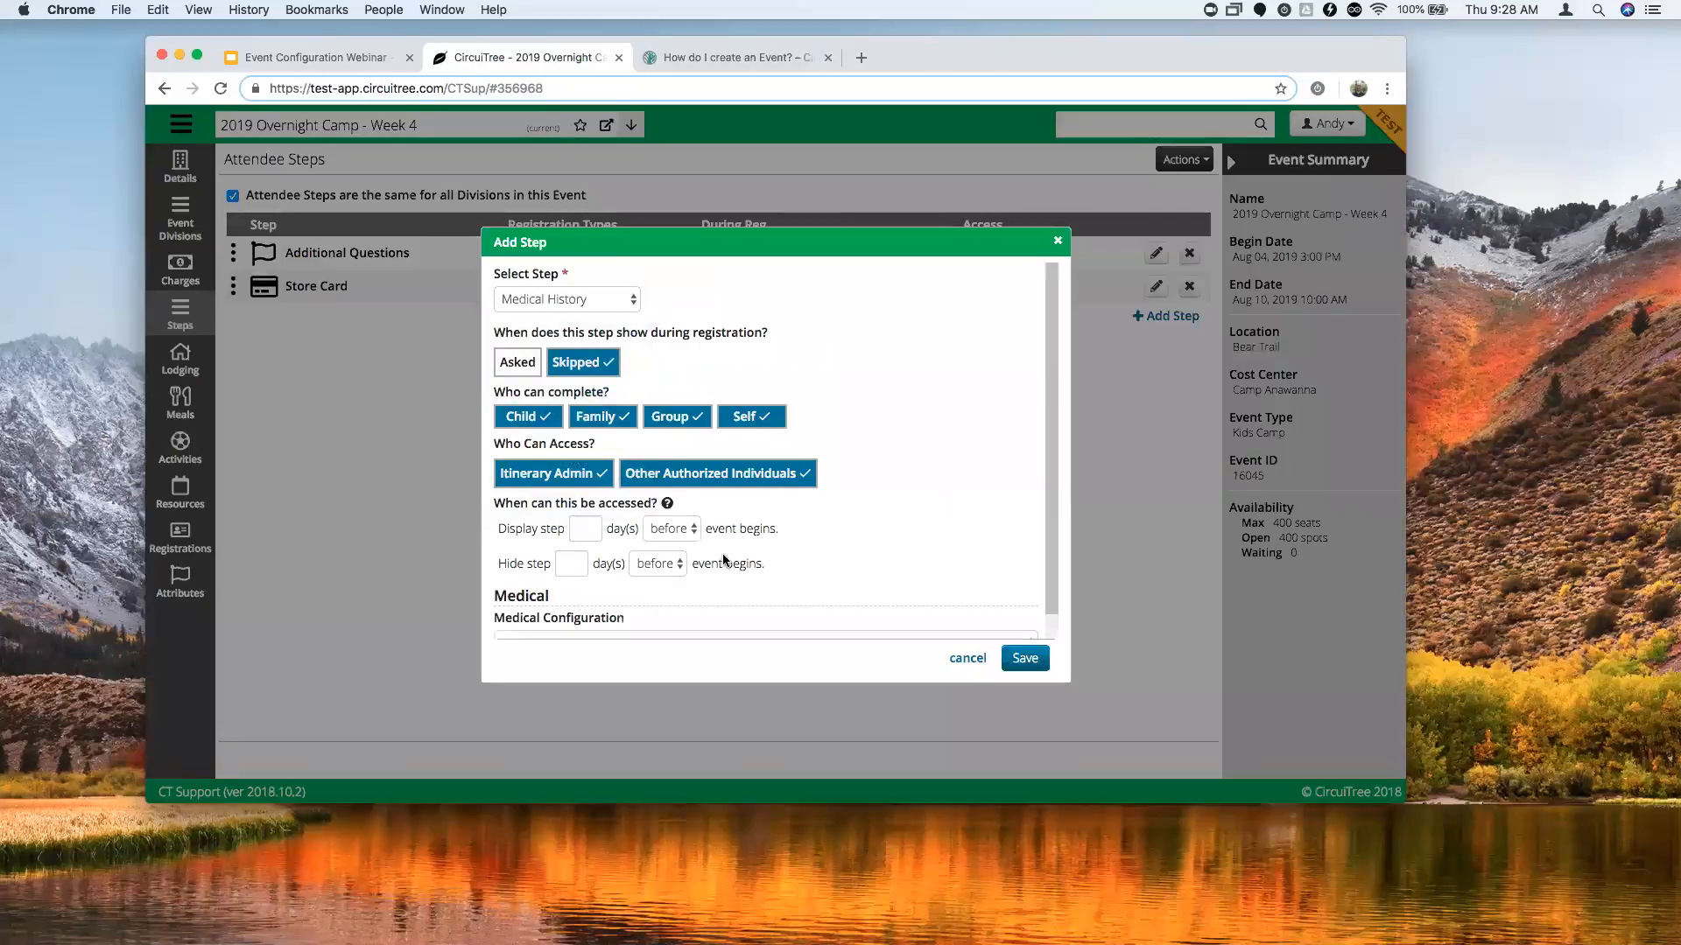
{"action": "scroll", "coordinate": [761, 552], "scroll_direction": "down", "scroll_amount": 1}
{"action": "left_click", "coordinate": [864, 626]}
{"action": "left_click", "coordinate": [786, 635]}
{"action": "left_click", "coordinate": [1026, 660]}
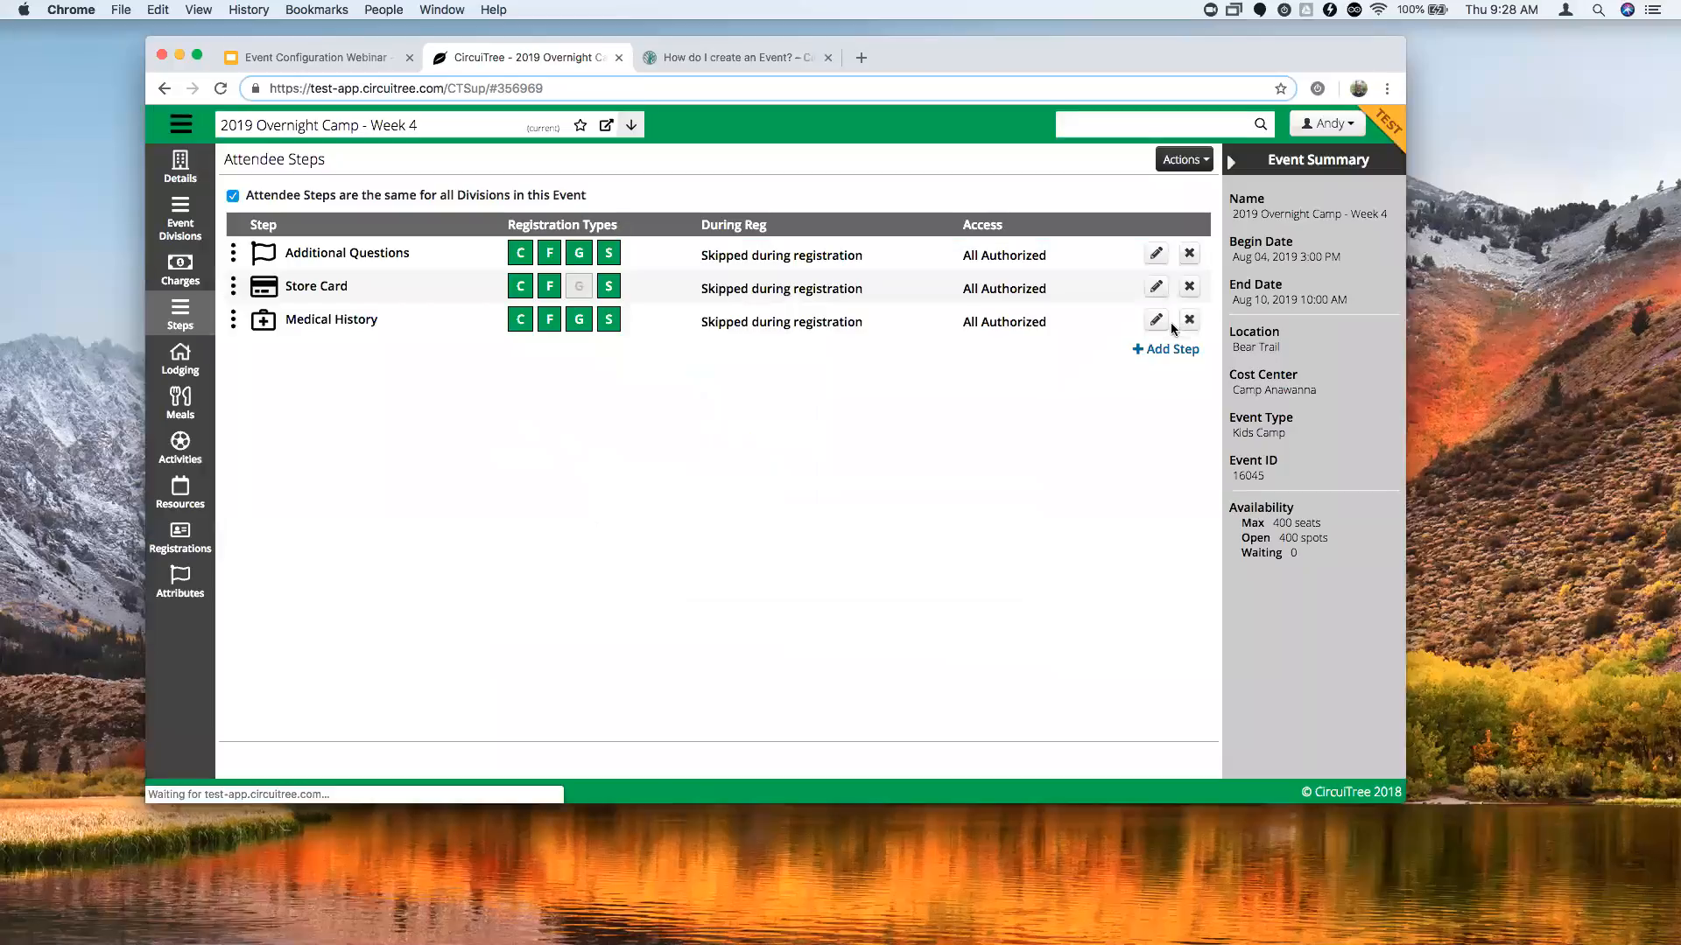
Add a Terms and Conditions step using the Coyote Ridge Waiver.
{"action": "left_click", "coordinate": [1165, 349]}
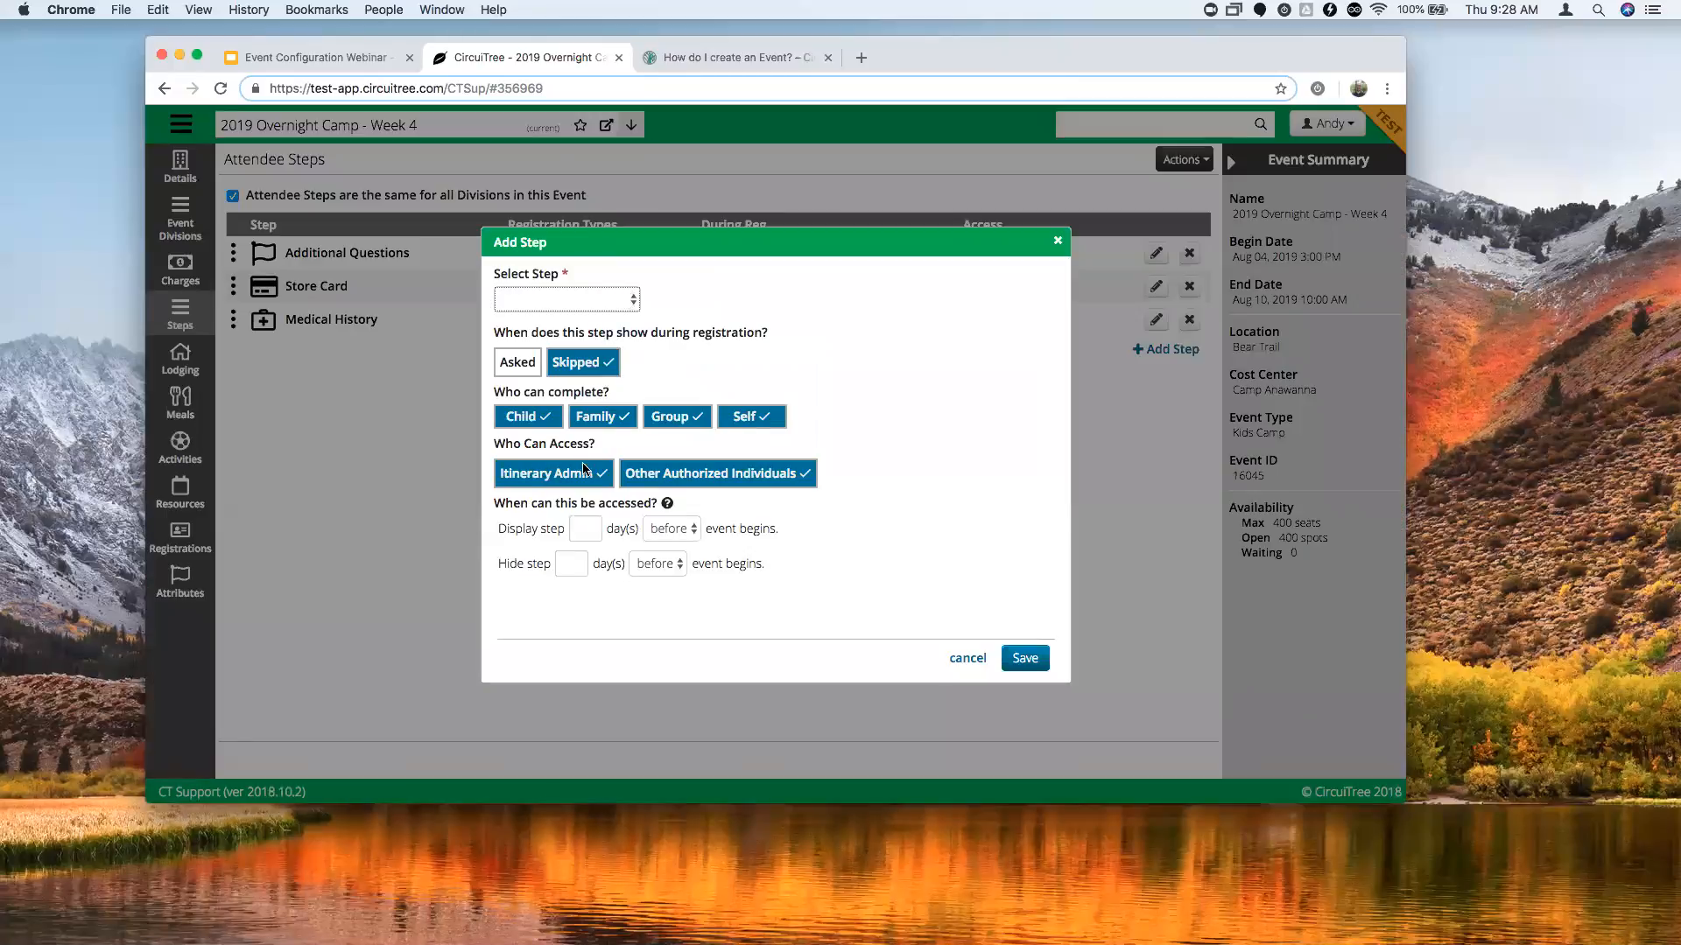
{"action": "left_click", "coordinate": [585, 300]}
{"action": "left_click", "coordinate": [581, 347]}
{"action": "scroll", "coordinate": [658, 507], "scroll_direction": "down", "scroll_amount": 3}
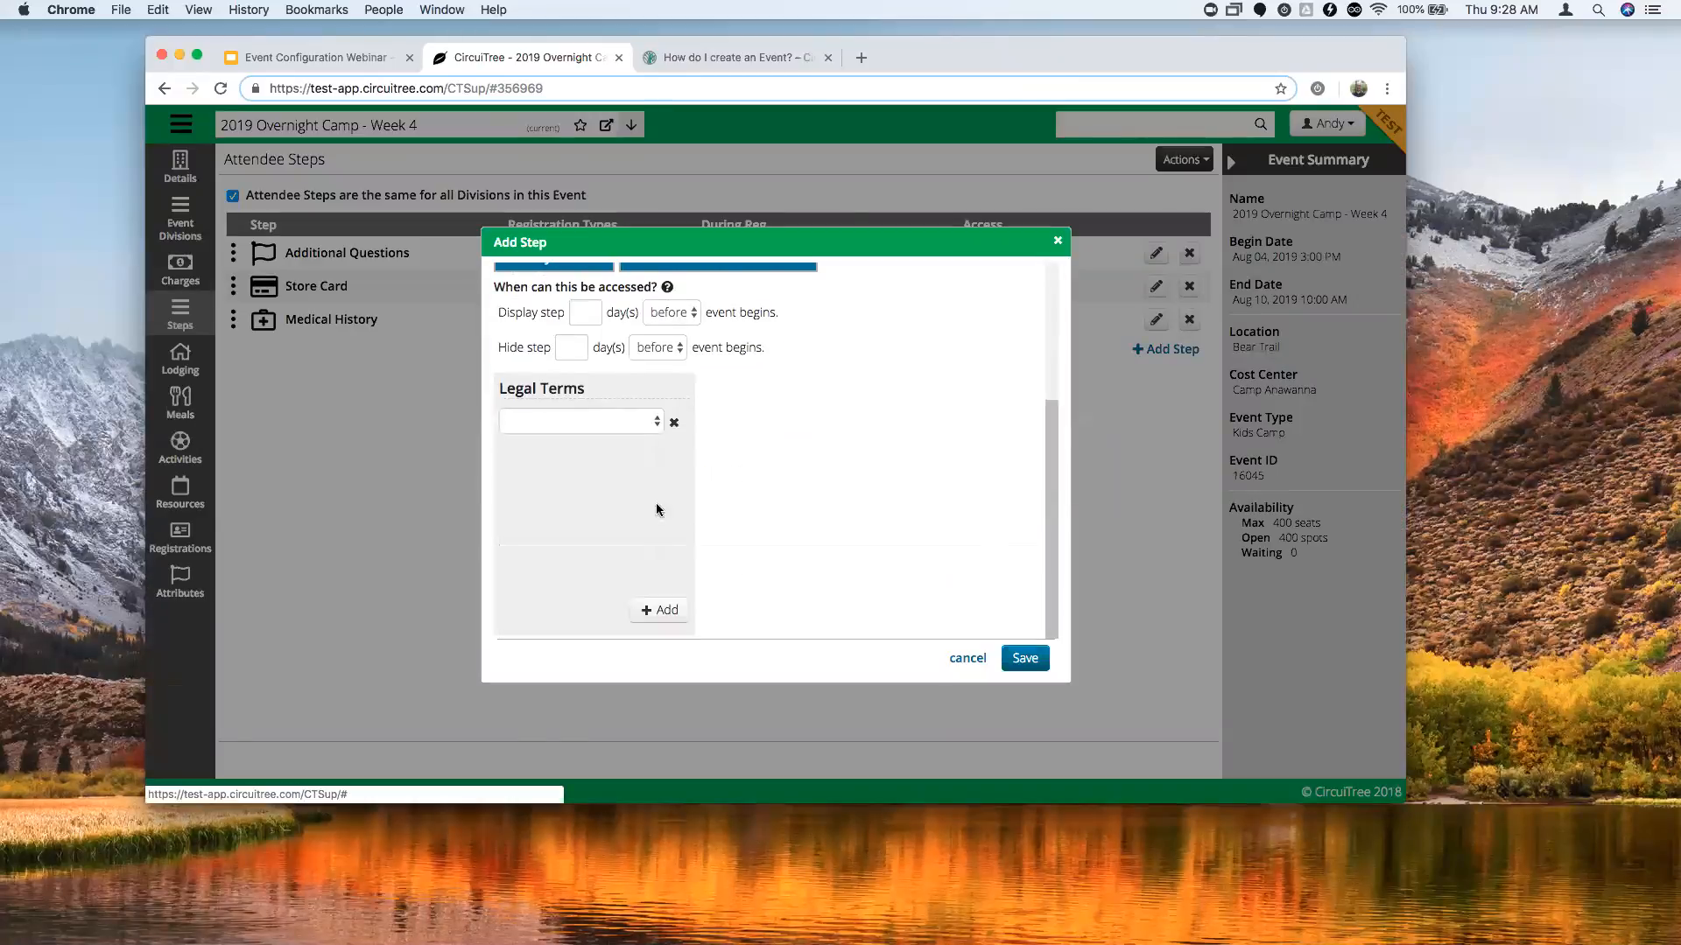
{"action": "left_click", "coordinate": [638, 426]}
{"action": "left_click", "coordinate": [622, 443]}
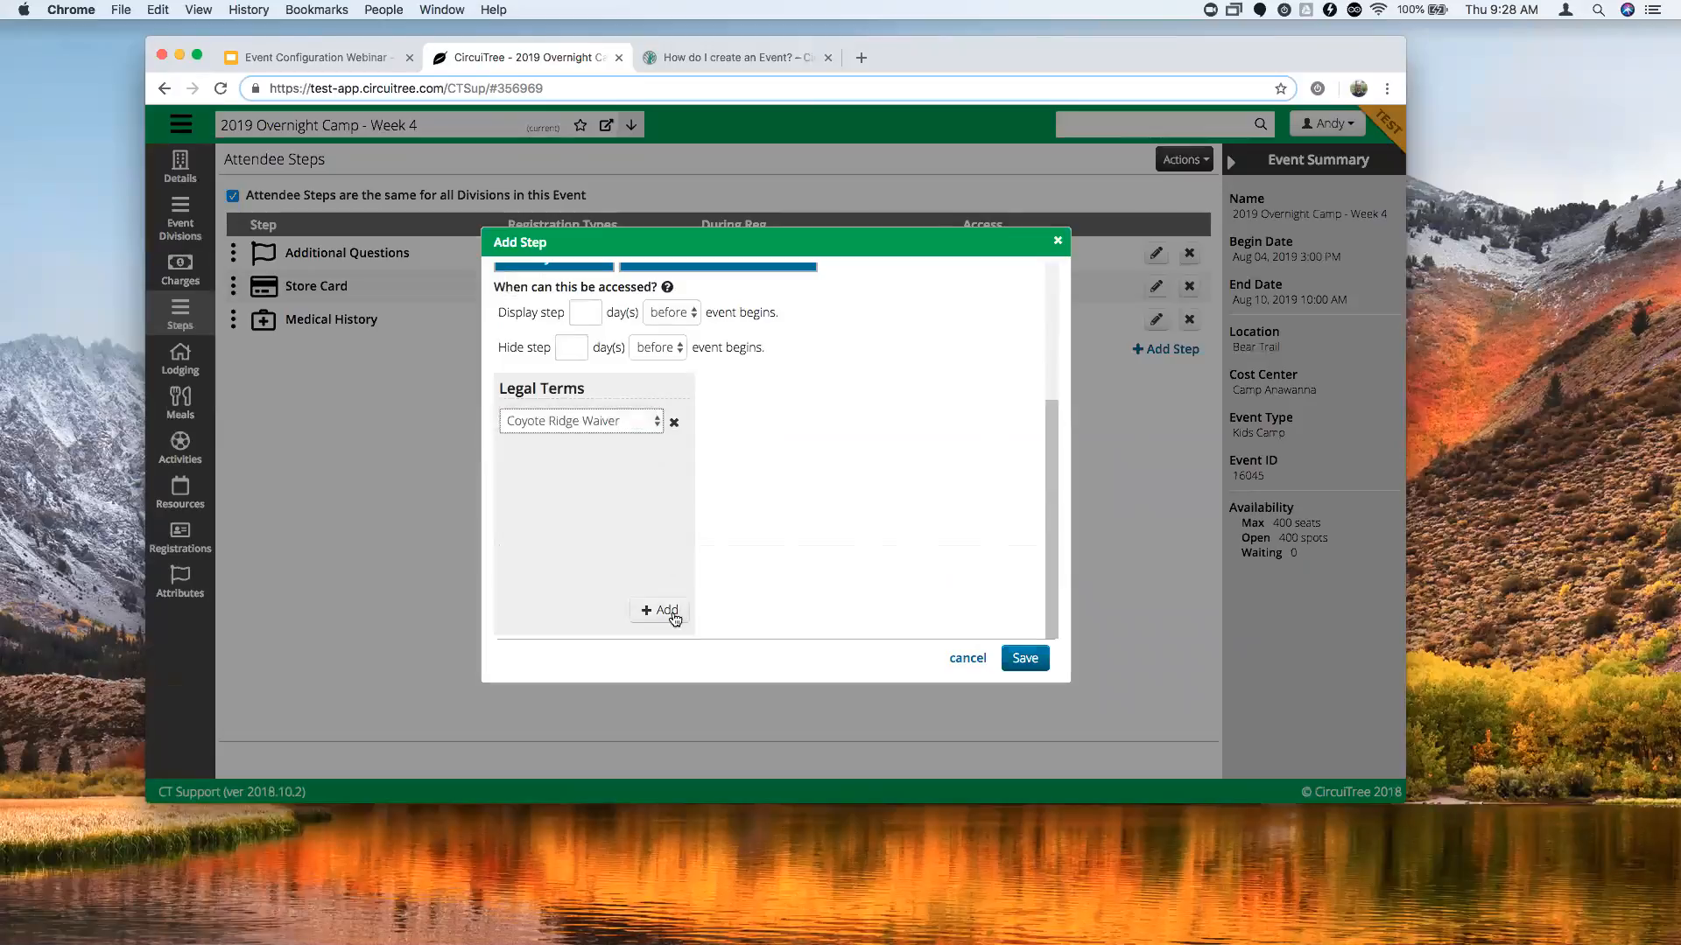
{"action": "left_click", "coordinate": [850, 531]}
{"action": "scroll", "coordinate": [706, 511], "scroll_direction": "up", "scroll_amount": 3}
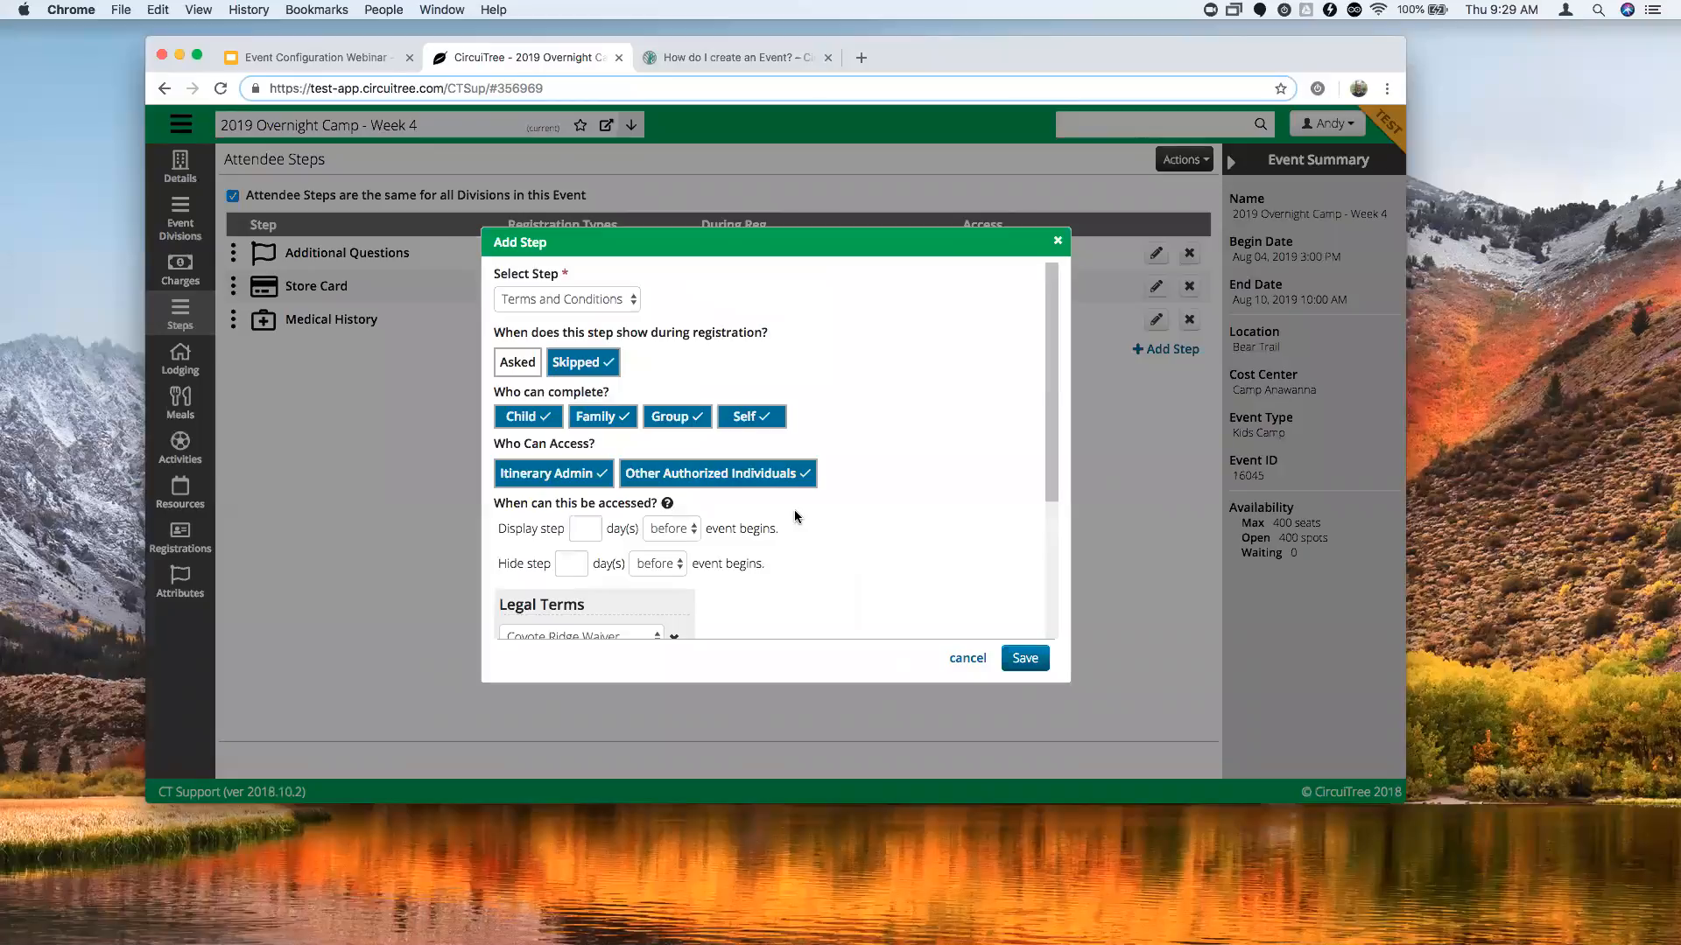
{"action": "scroll", "coordinate": [666, 432], "scroll_direction": "down", "scroll_amount": 5}
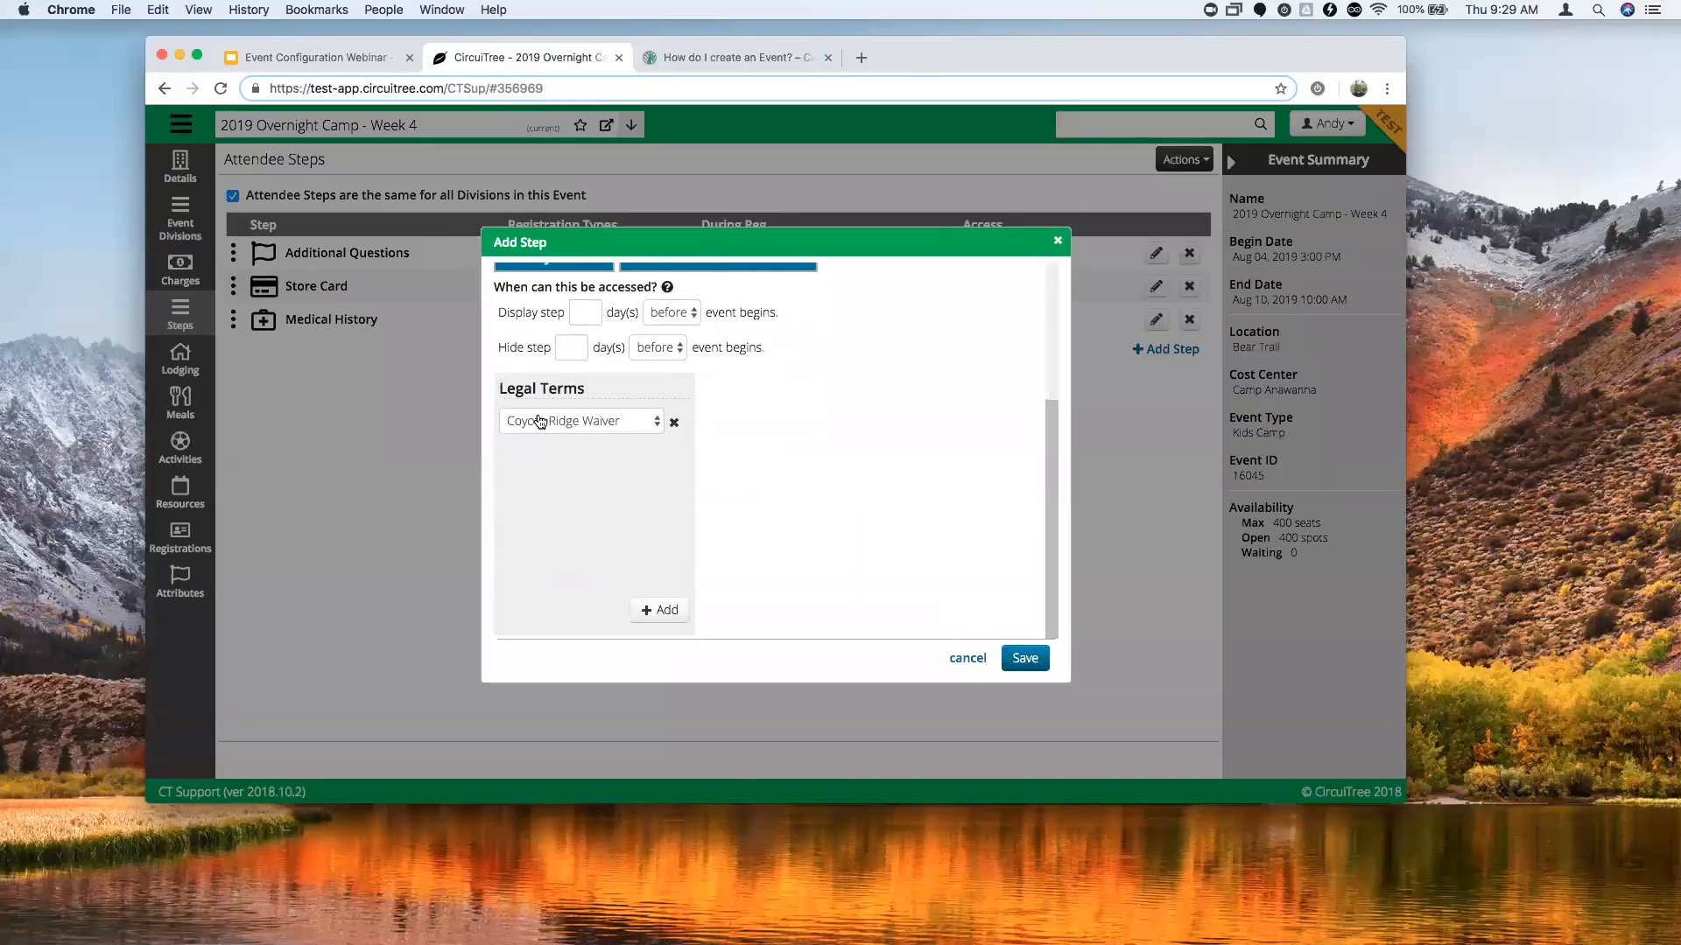
{"action": "scroll", "coordinate": [786, 508], "scroll_direction": "up", "scroll_amount": 5}
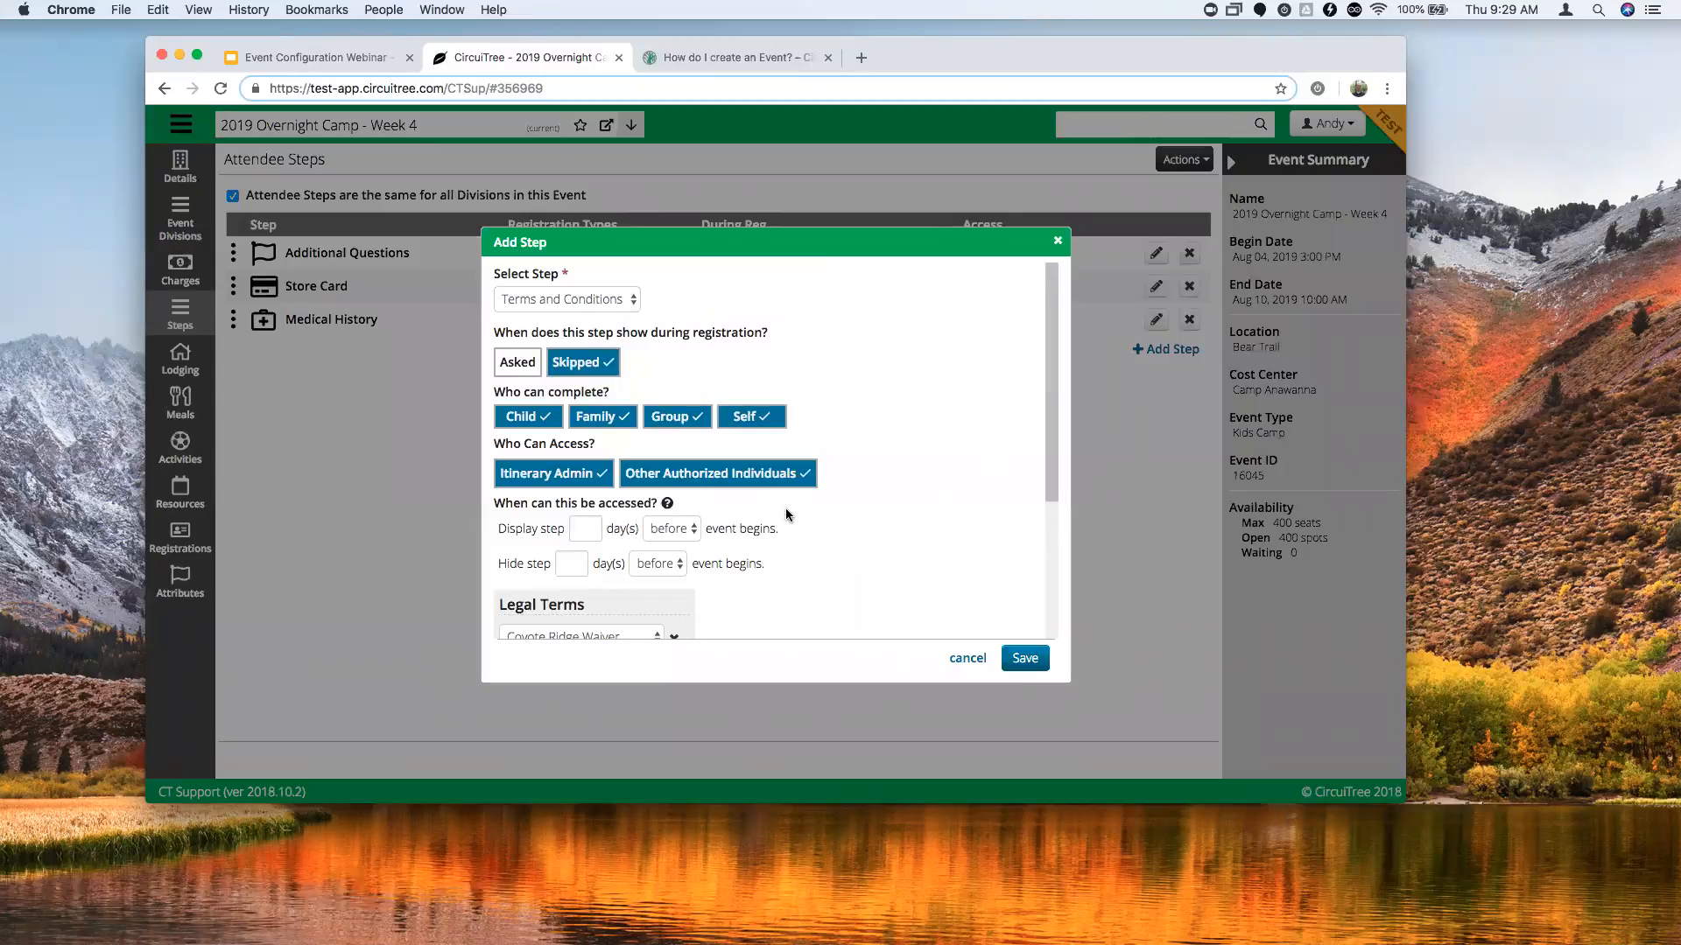
{"action": "left_click", "coordinate": [1025, 659]}
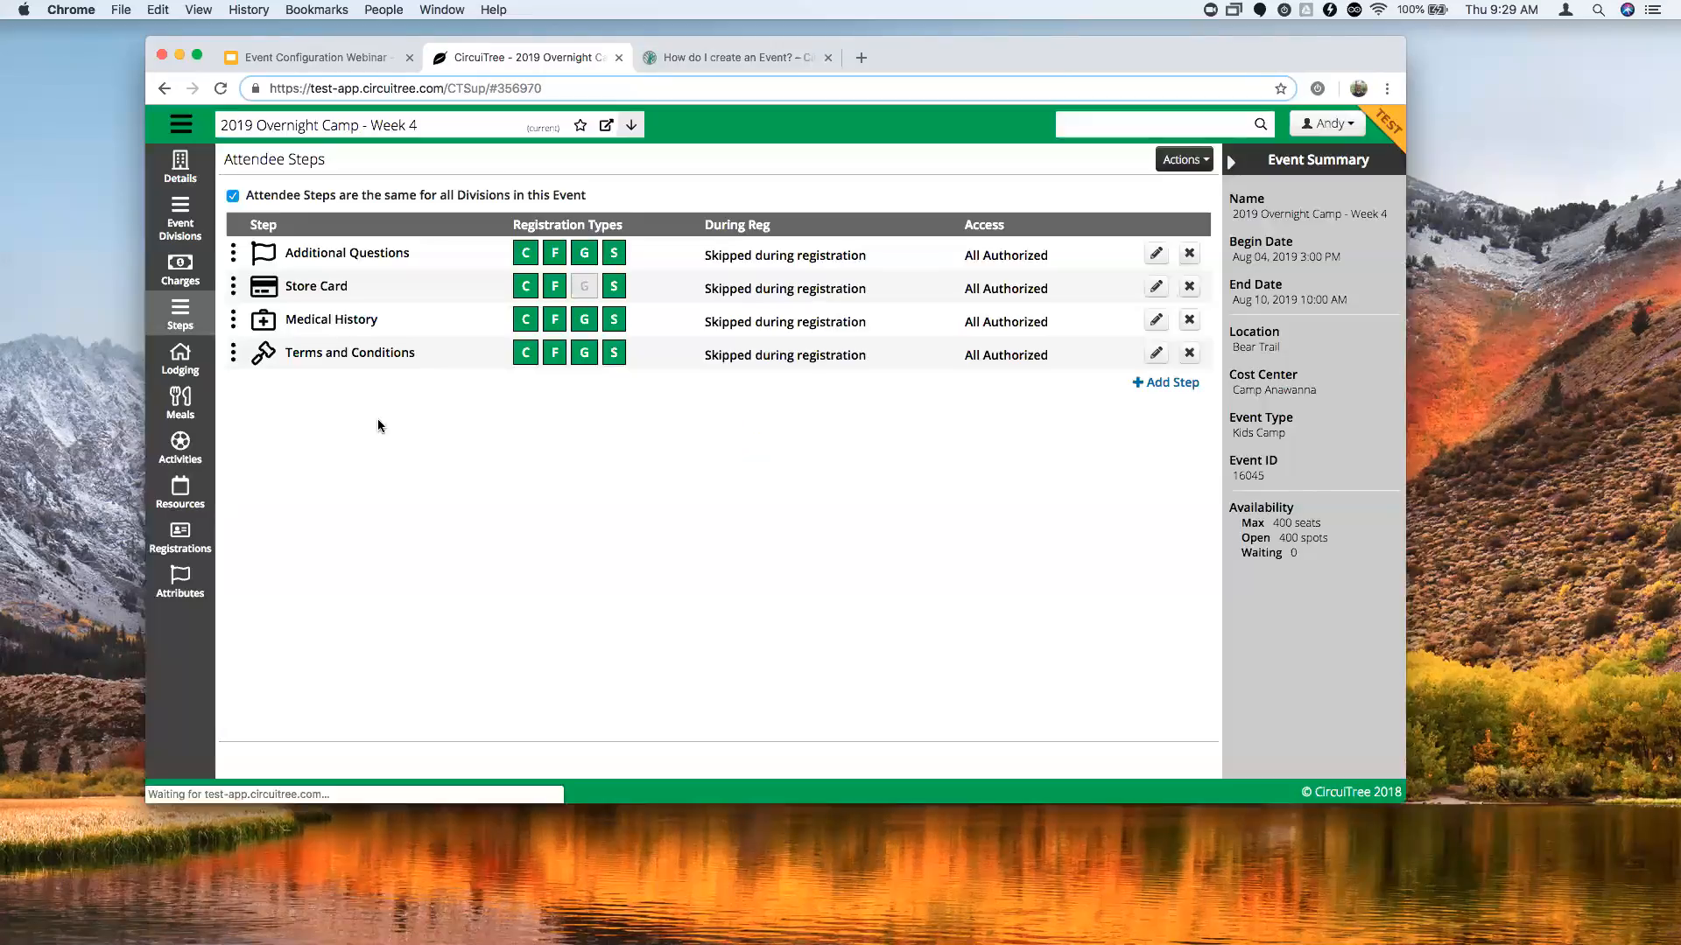
Toggle the shared attendee steps option, reload, and go to the event's Lodging page.
{"action": "left_click", "coordinate": [232, 196]}
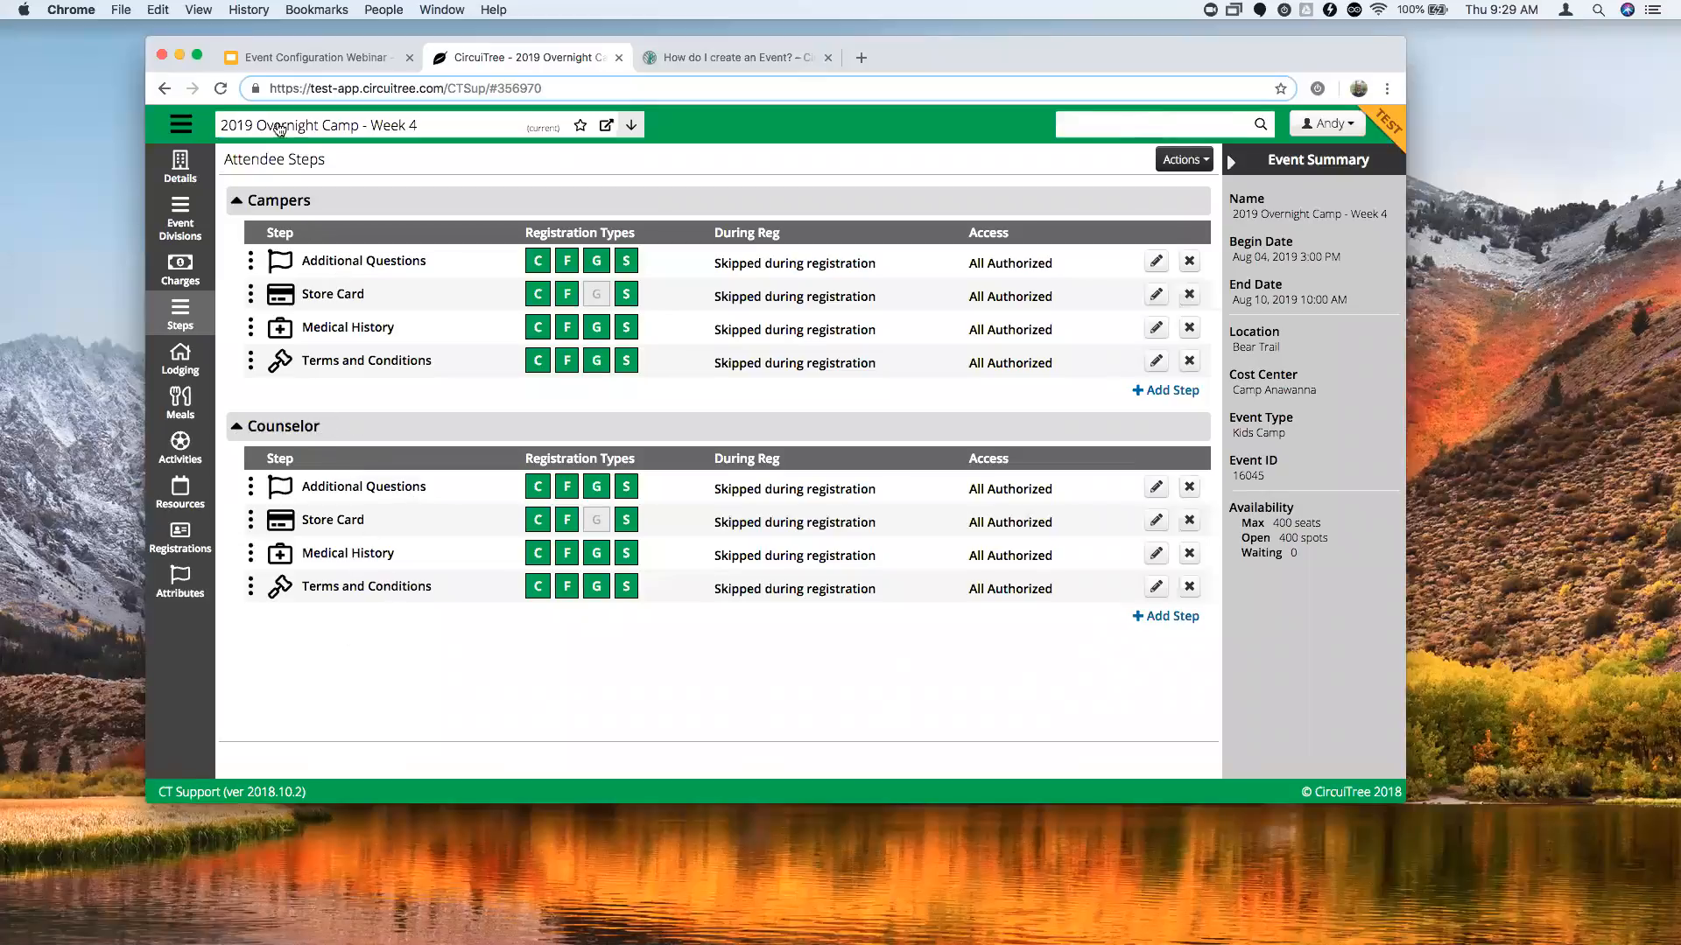
{"action": "left_click", "coordinate": [221, 87]}
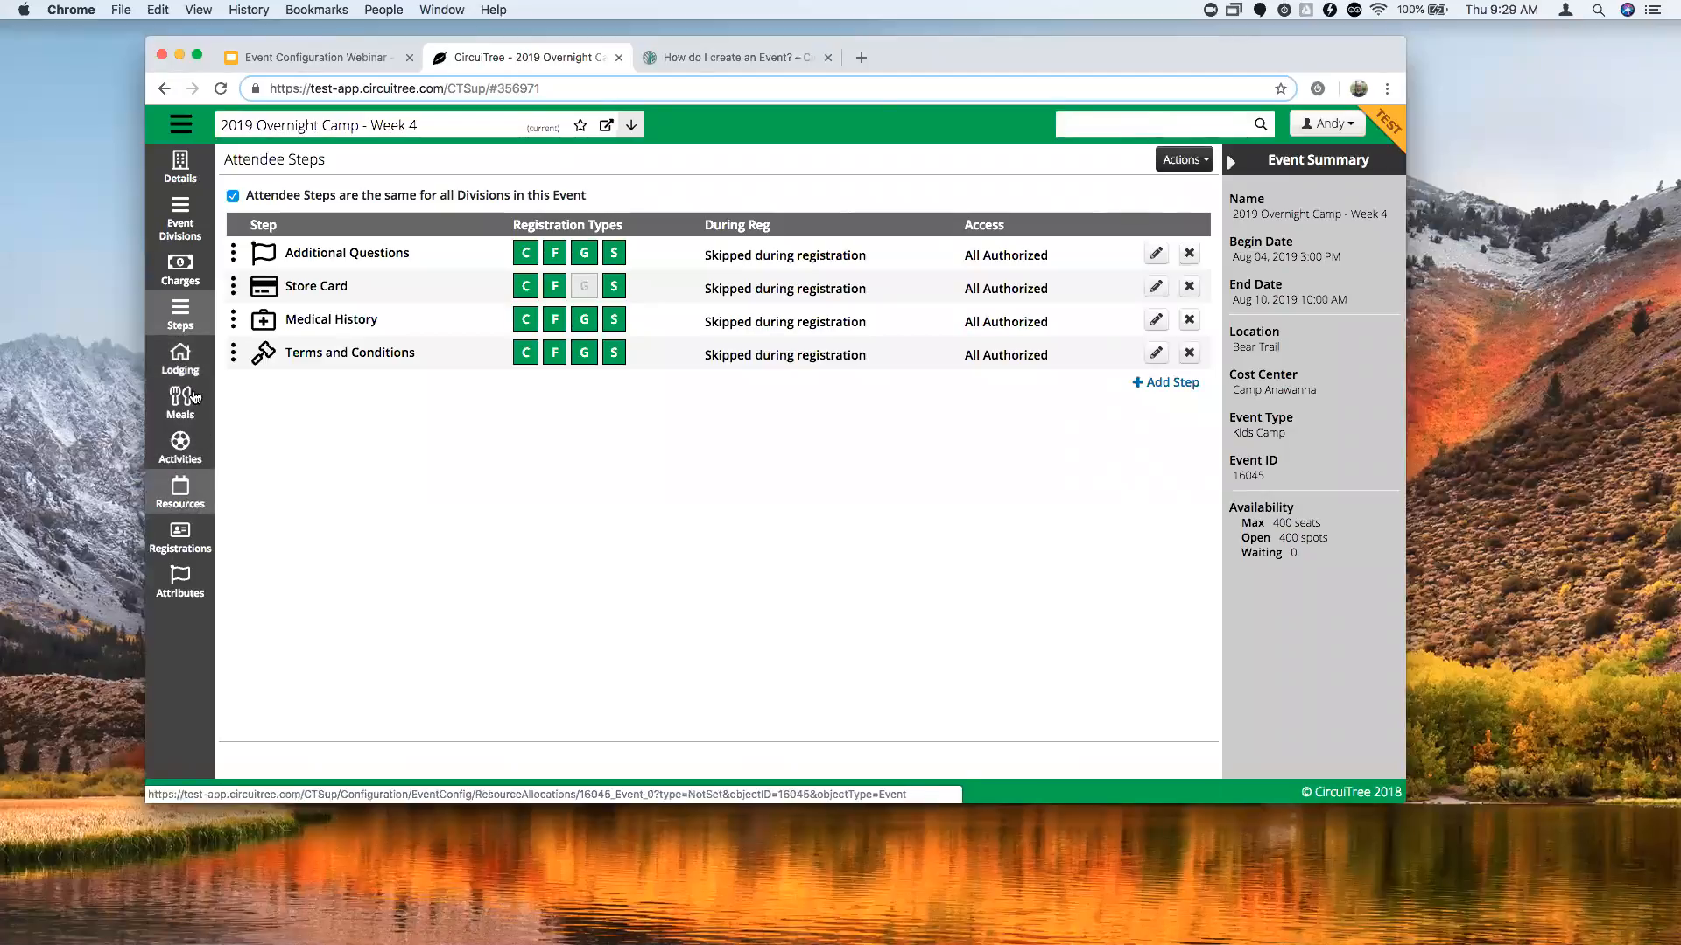
{"action": "left_click", "coordinate": [181, 359]}
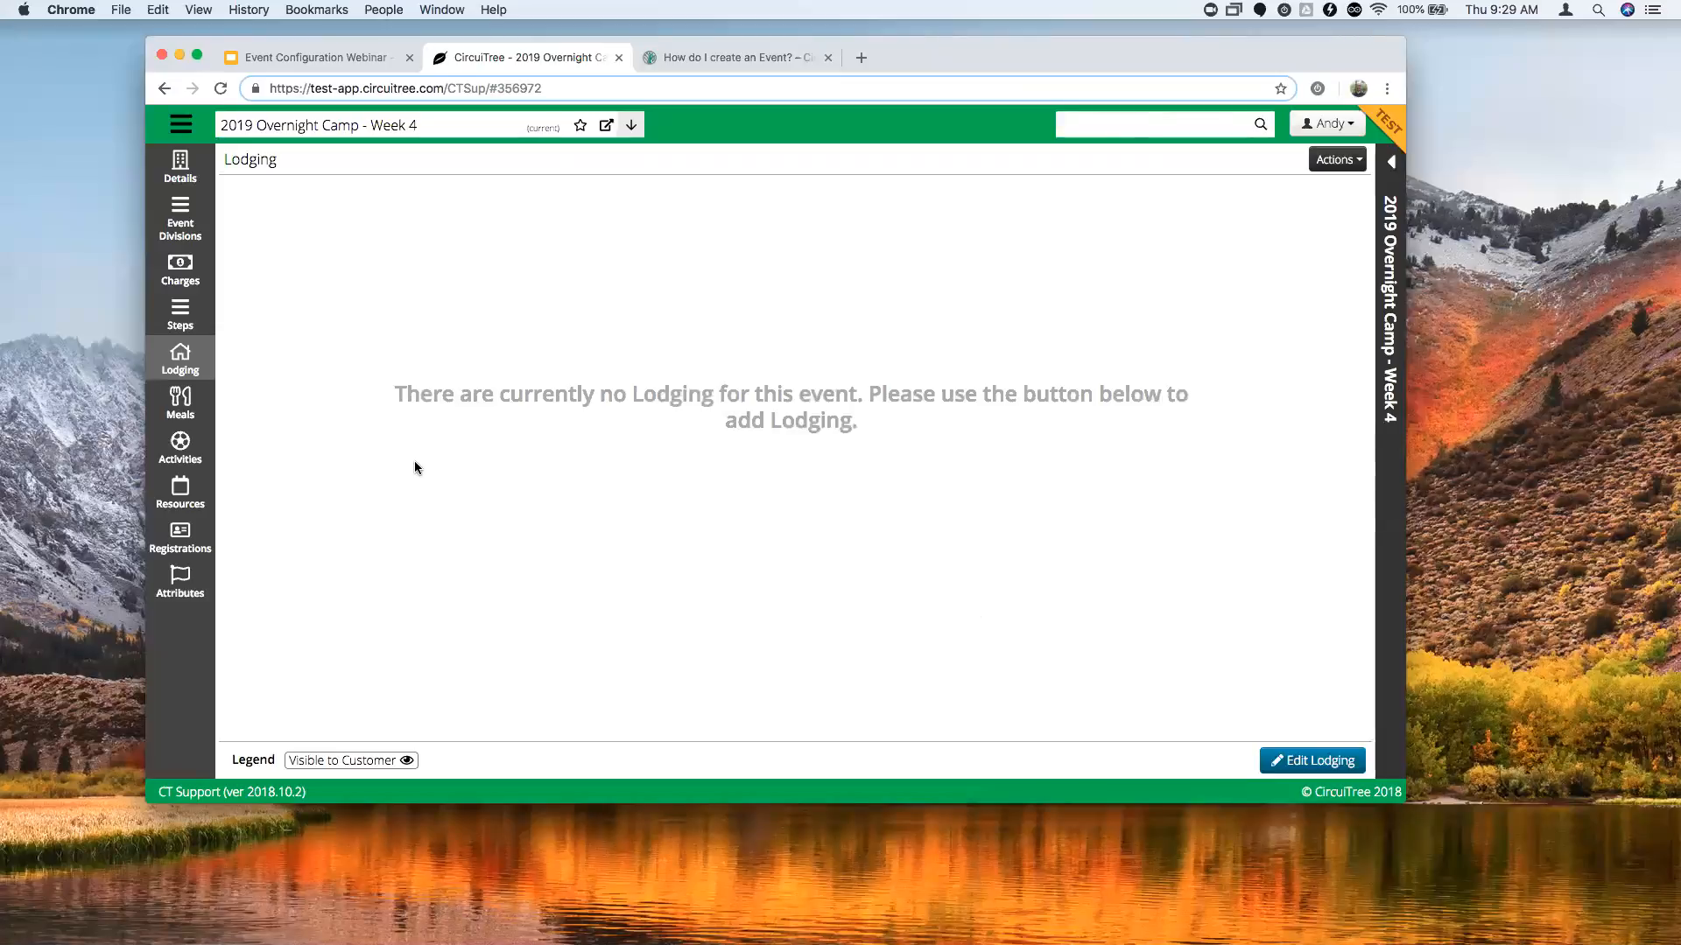
Search available lodging and tick Economy Pod # 01 and Pod # 02, dismissing the error.
{"action": "left_click", "coordinate": [1304, 762]}
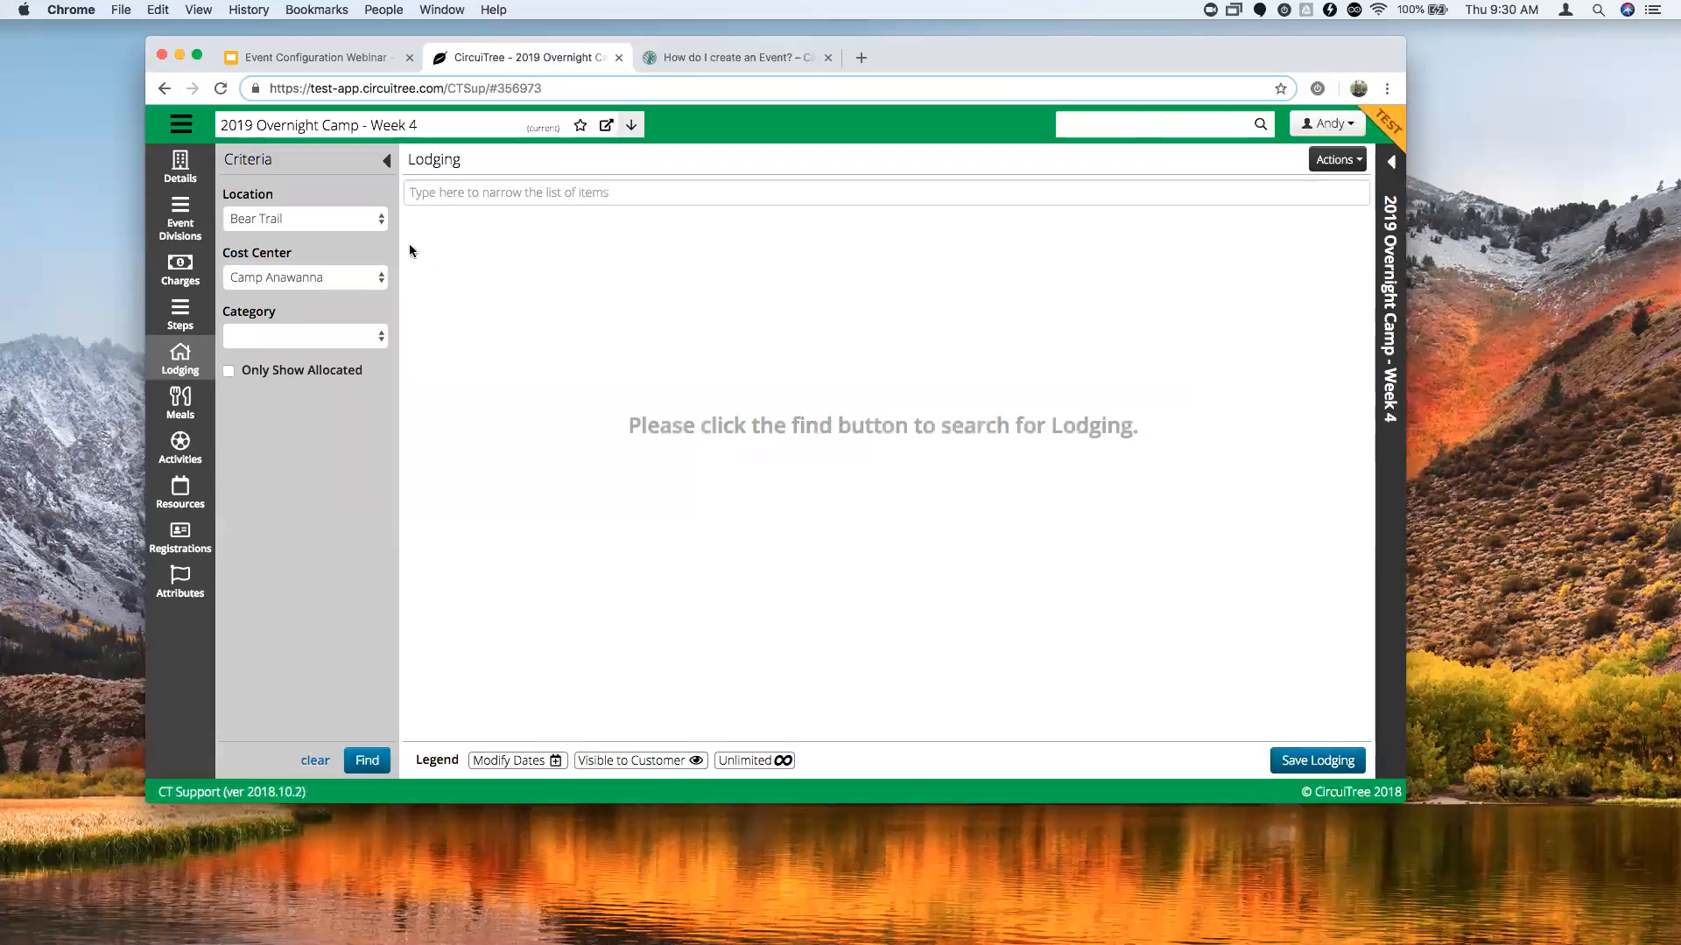
{"action": "left_click", "coordinate": [370, 763]}
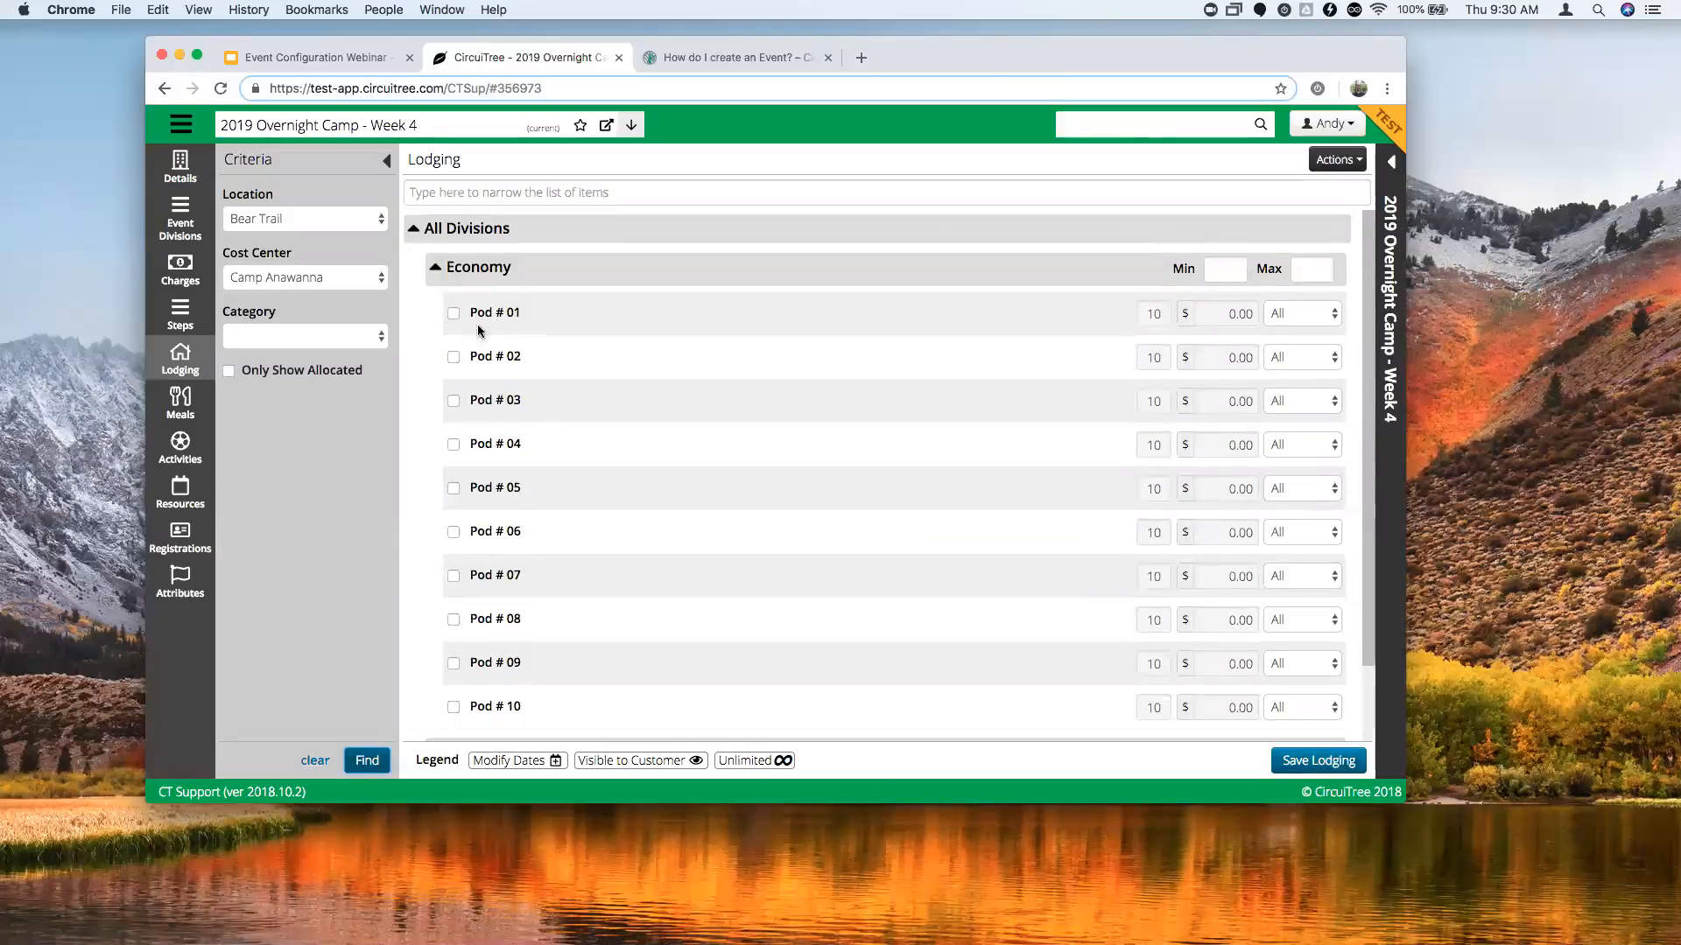
{"action": "left_click", "coordinate": [453, 313]}
{"action": "left_click", "coordinate": [454, 357]}
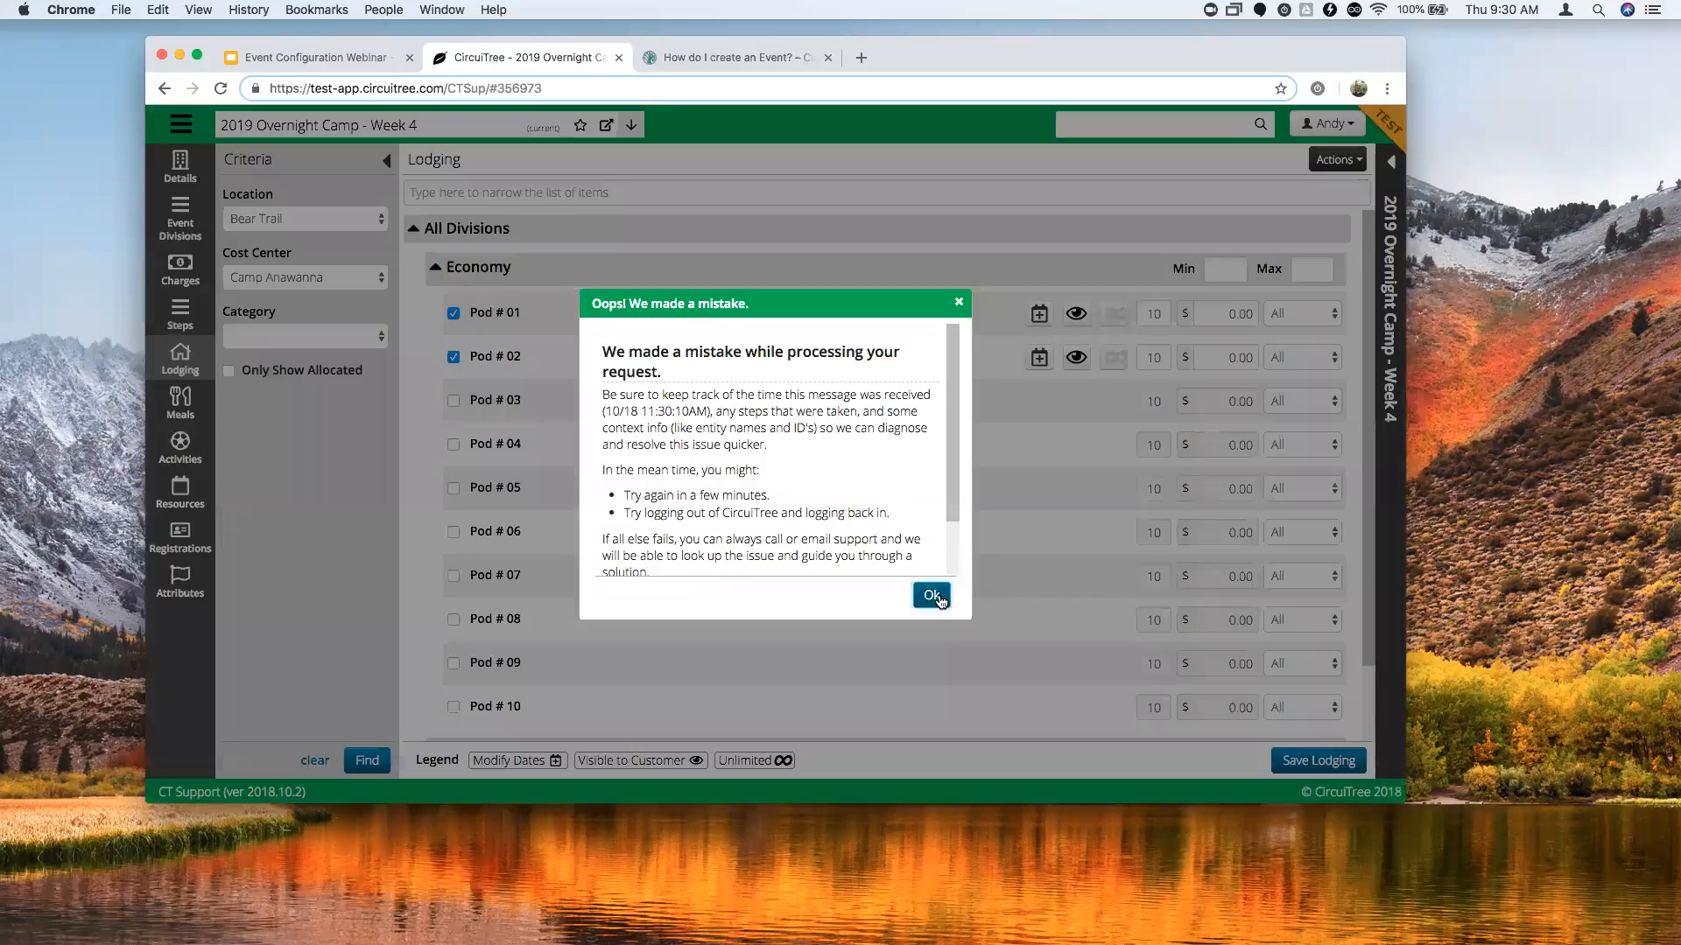
{"action": "left_click", "coordinate": [933, 596]}
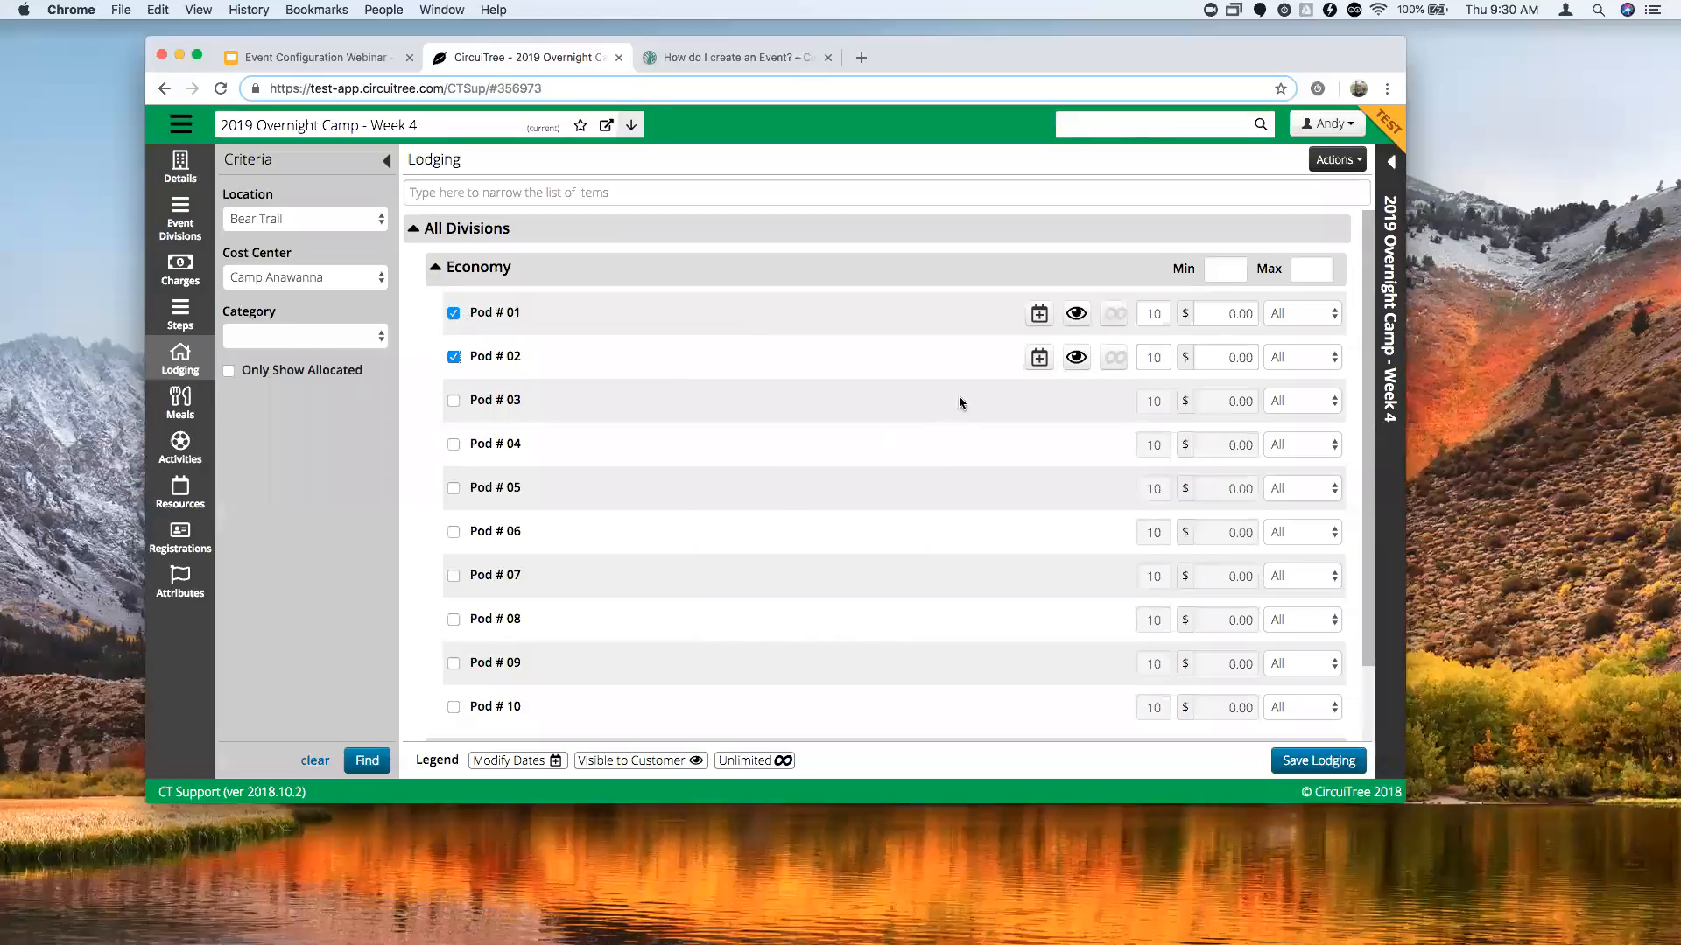
Keep Pod # 01's capacity limited at 10 people rather than unlimited.
{"action": "left_click", "coordinate": [1041, 317]}
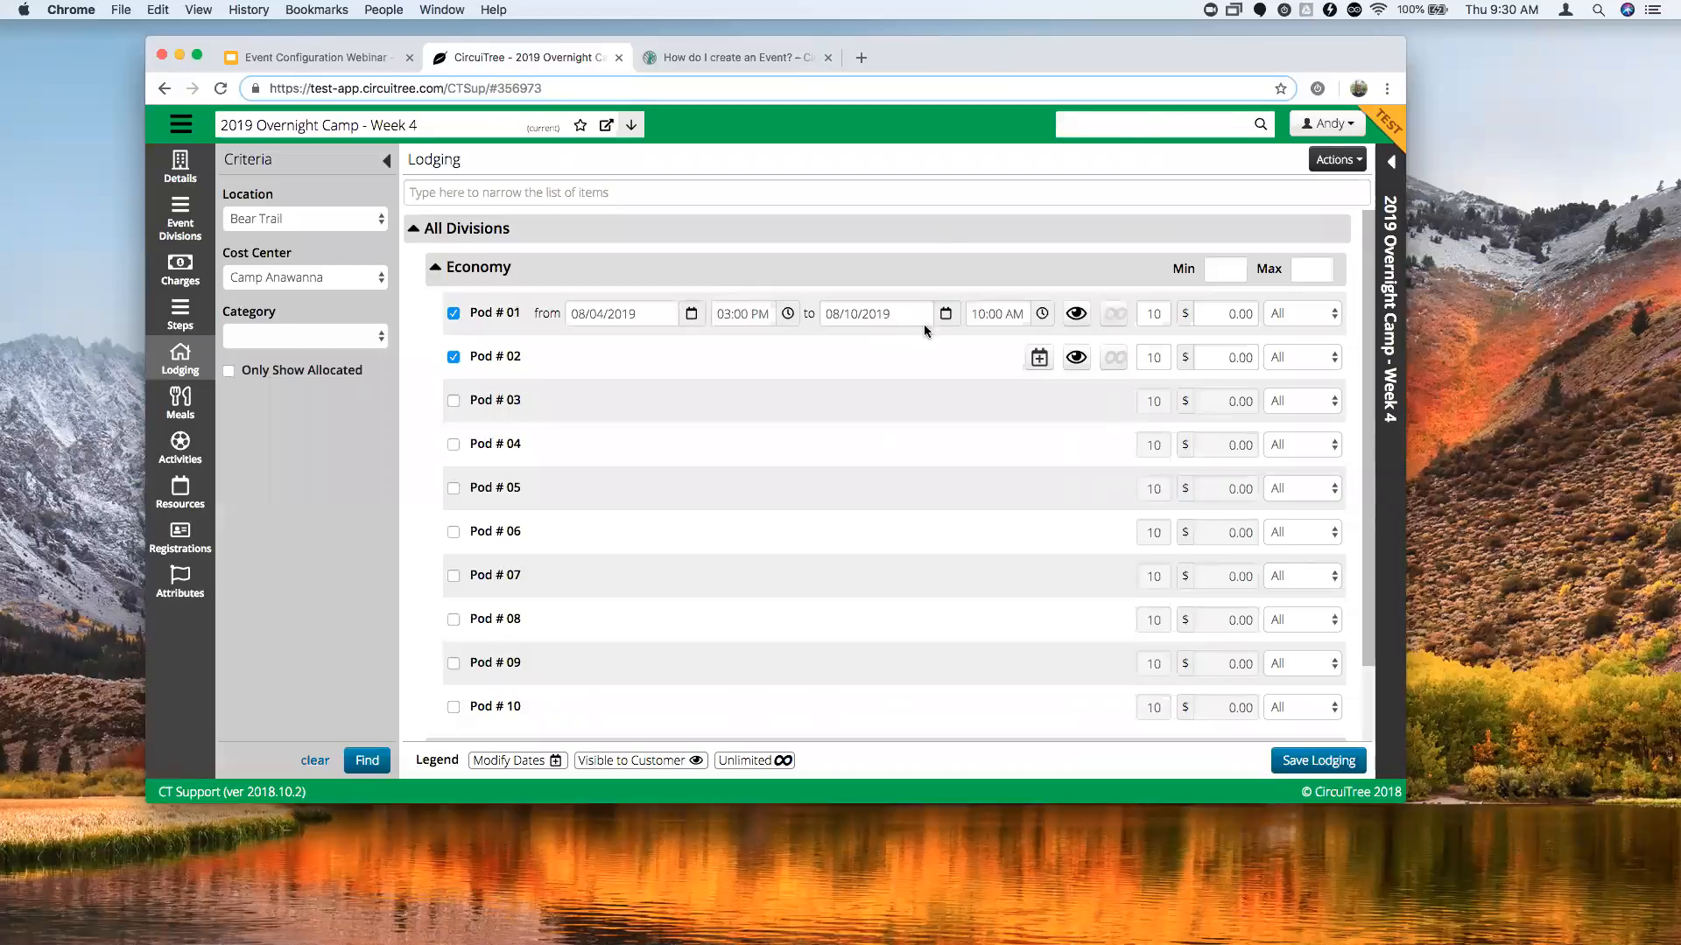
{"action": "left_click", "coordinate": [1115, 318]}
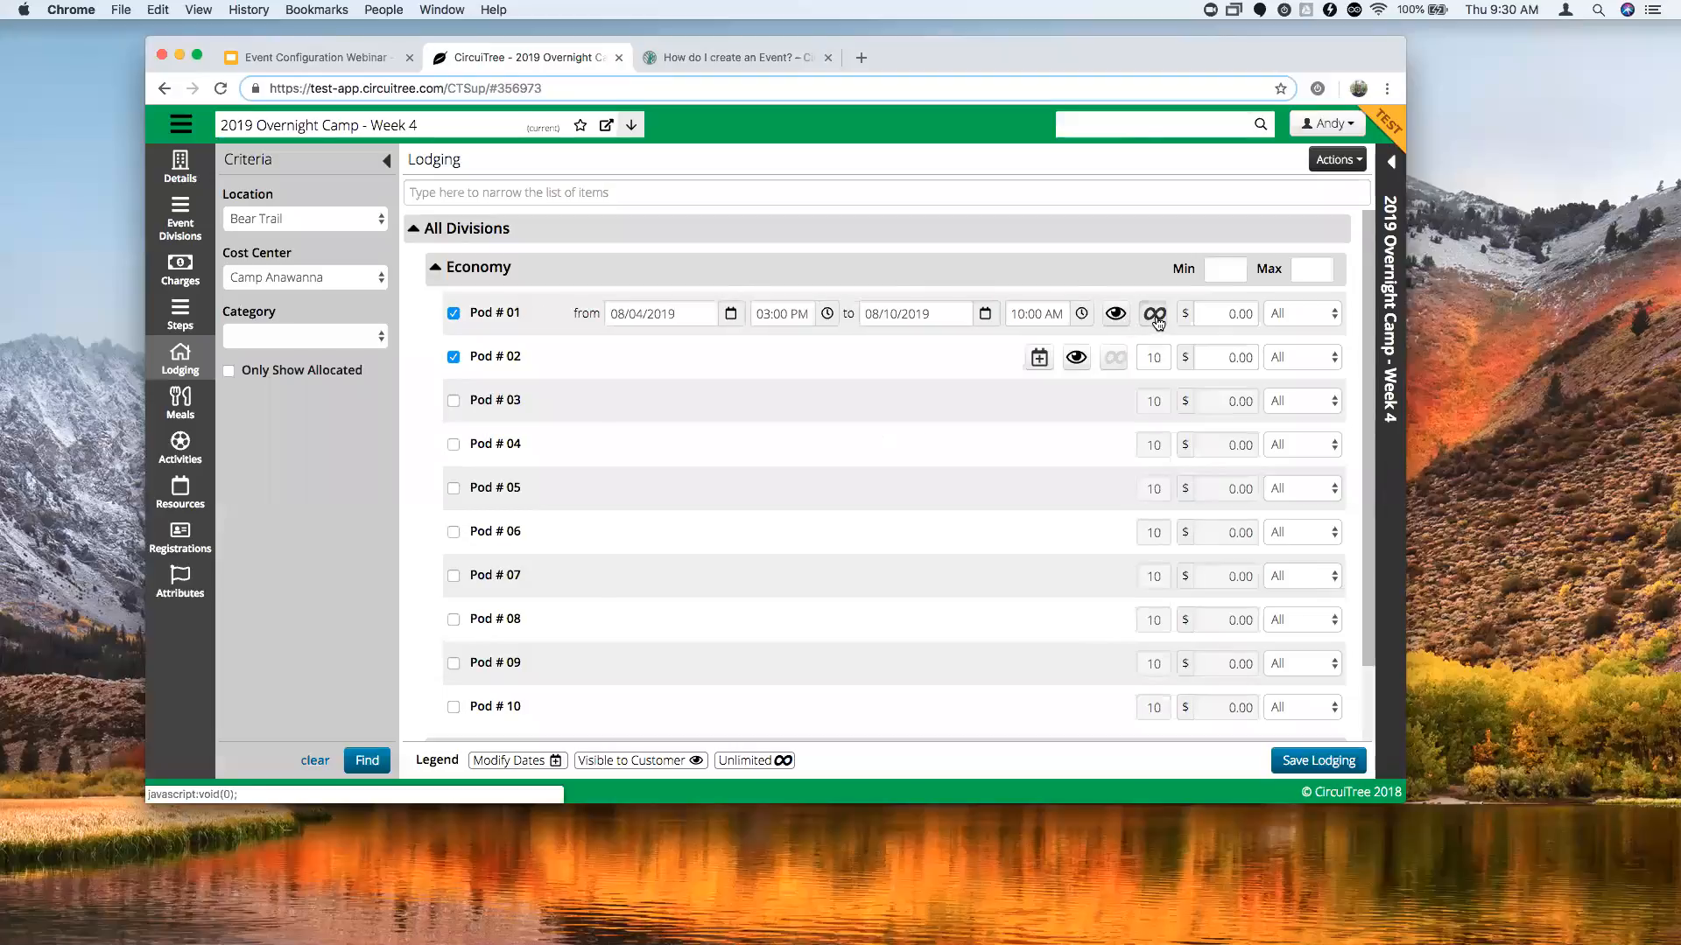
{"action": "left_click", "coordinate": [1155, 315]}
{"action": "double_click", "coordinate": [1164, 313]}
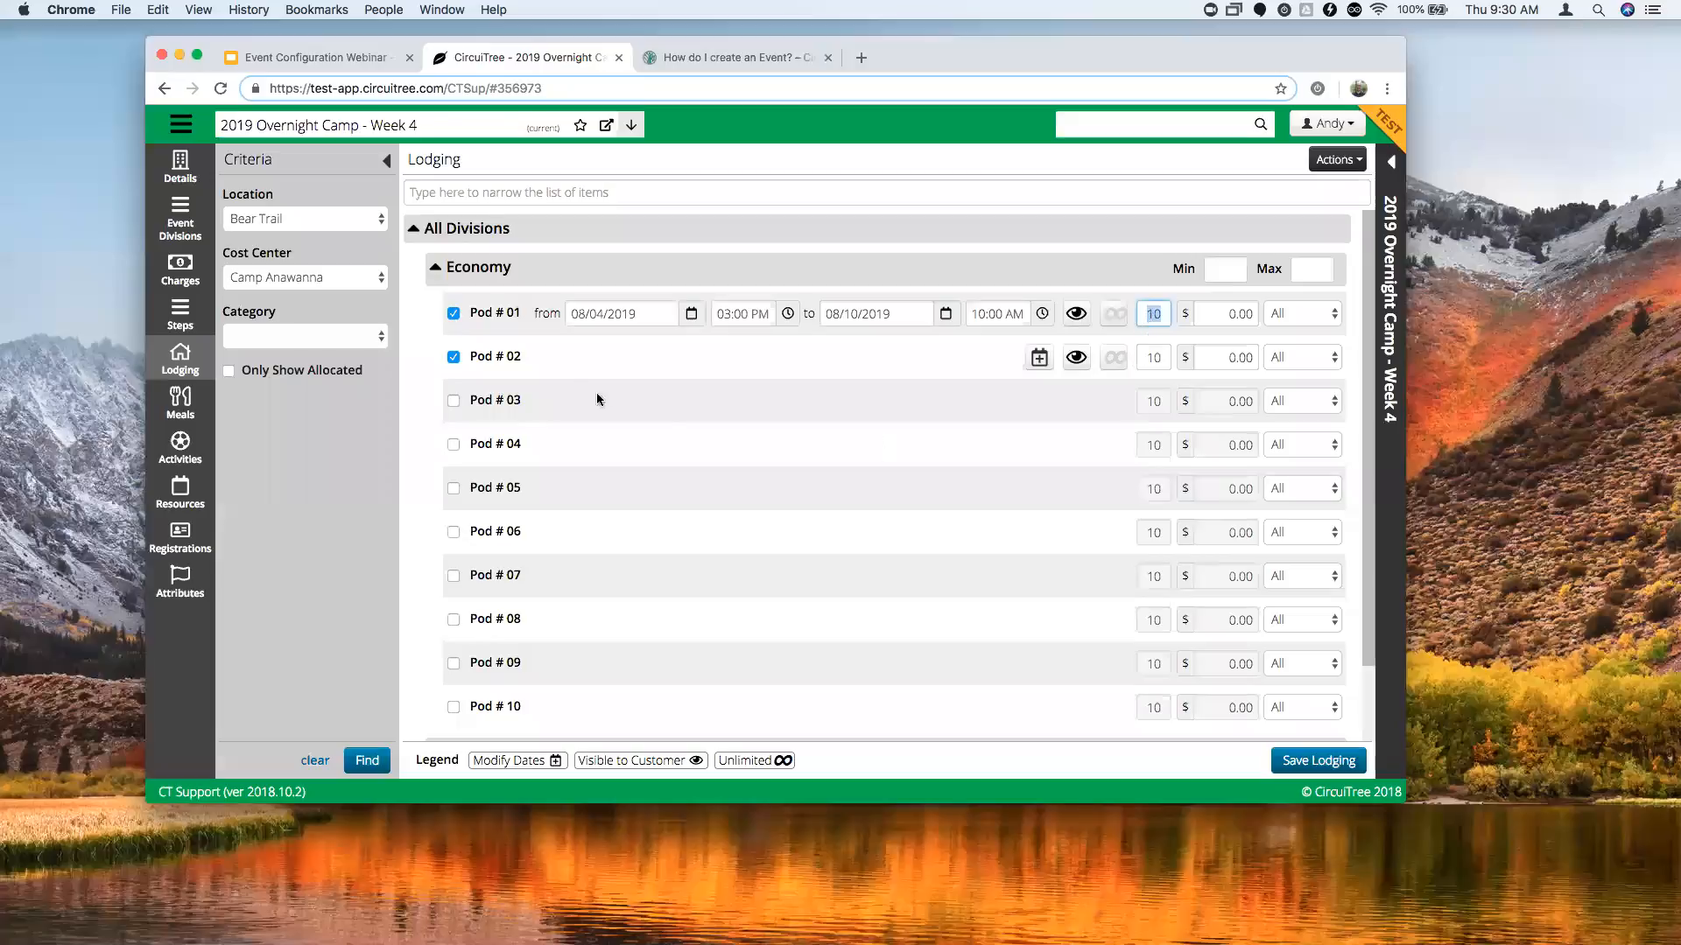
{"action": "scroll", "coordinate": [466, 679], "scroll_direction": "down", "scroll_amount": 1}
{"action": "scroll", "coordinate": [466, 677], "scroll_direction": "up", "scroll_amount": 1}
Assign Pods # 01 and # 03 to Campers, Pod # 02 to Counselor, and save lodging.
{"action": "left_click", "coordinate": [1332, 315]}
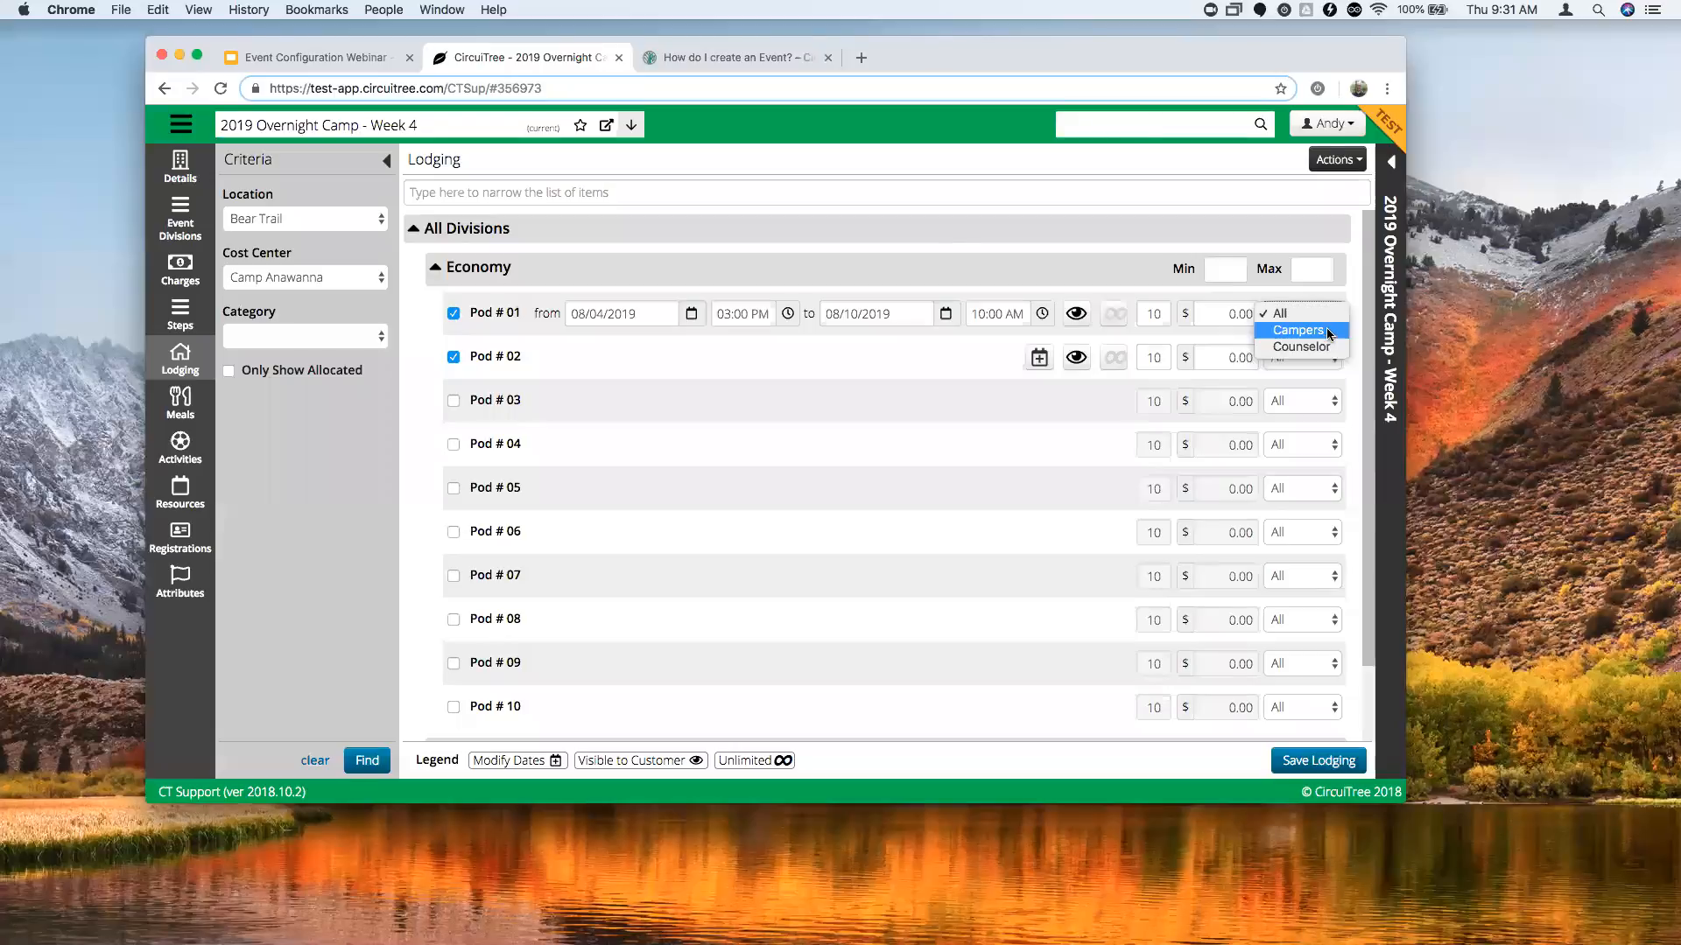
{"action": "left_click", "coordinate": [1328, 334]}
{"action": "left_click", "coordinate": [1331, 357]}
{"action": "left_click", "coordinate": [1326, 386]}
{"action": "left_click", "coordinate": [1327, 410]}
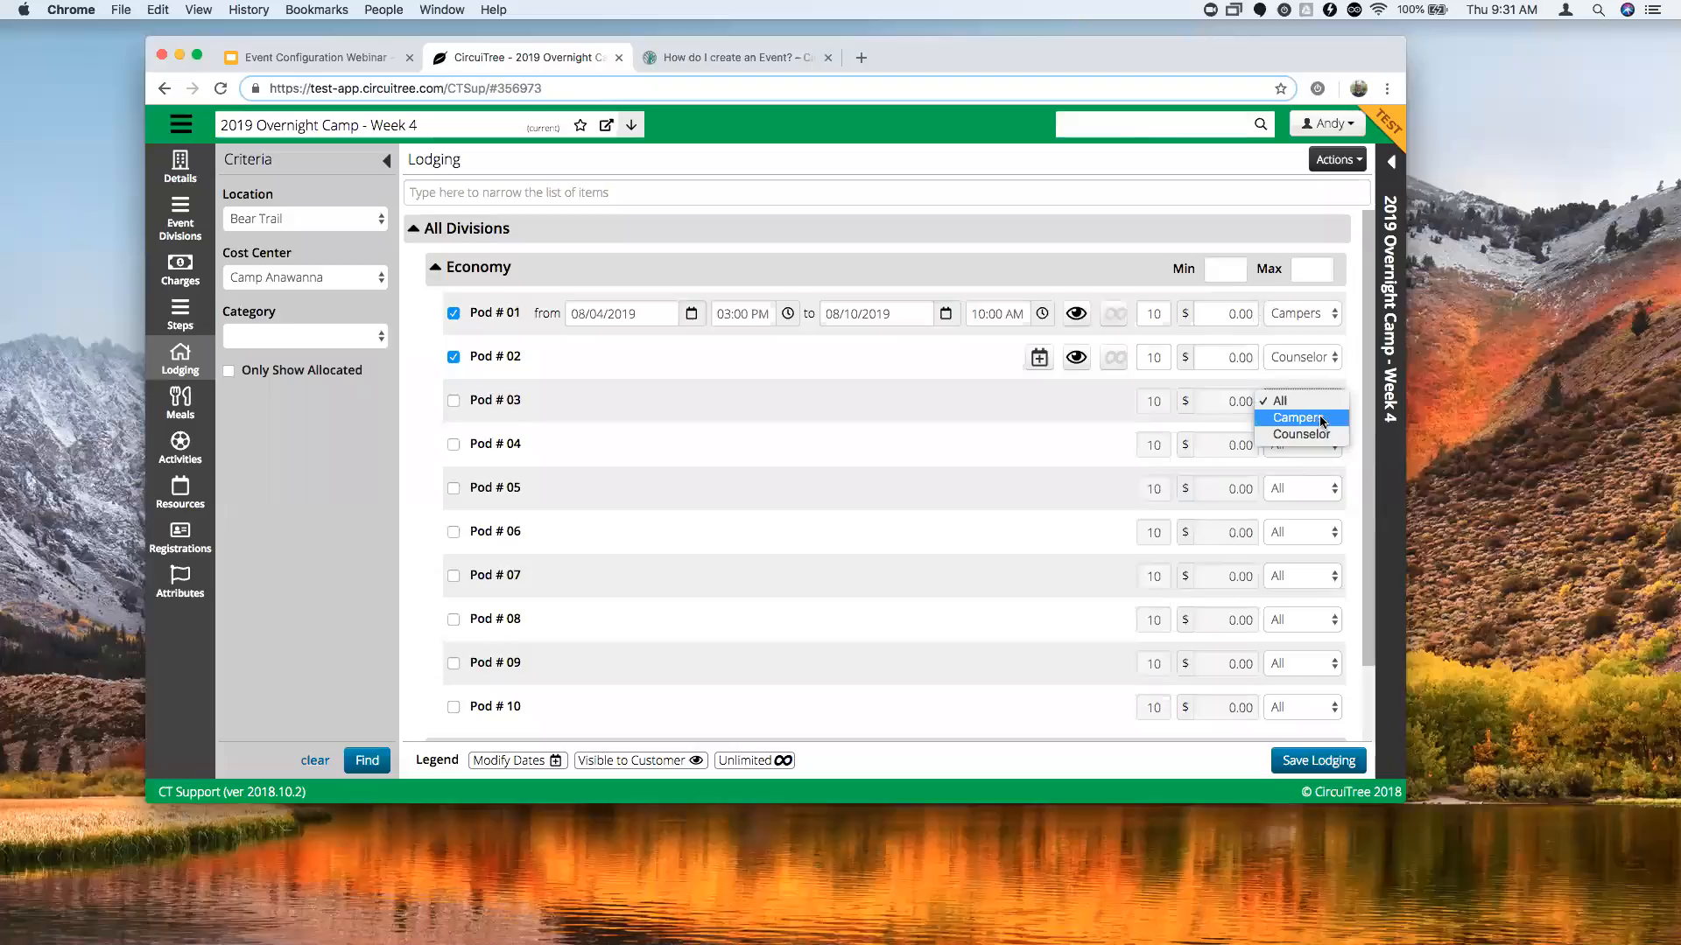
{"action": "left_click", "coordinate": [1322, 422]}
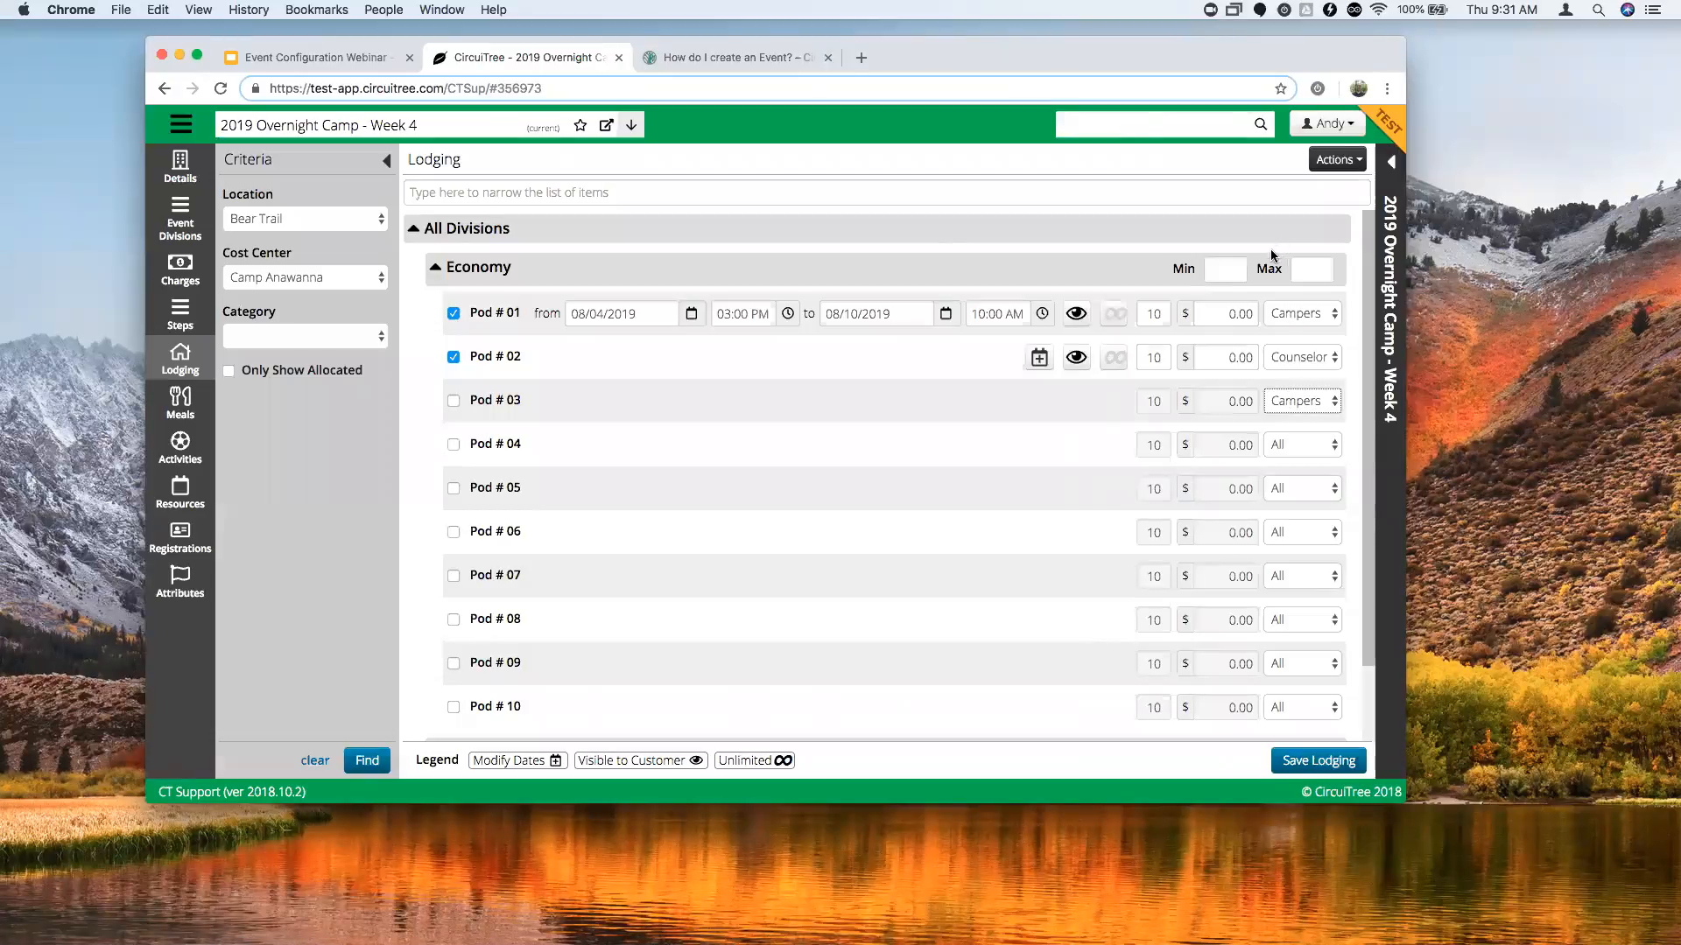
{"action": "left_click", "coordinate": [1313, 761]}
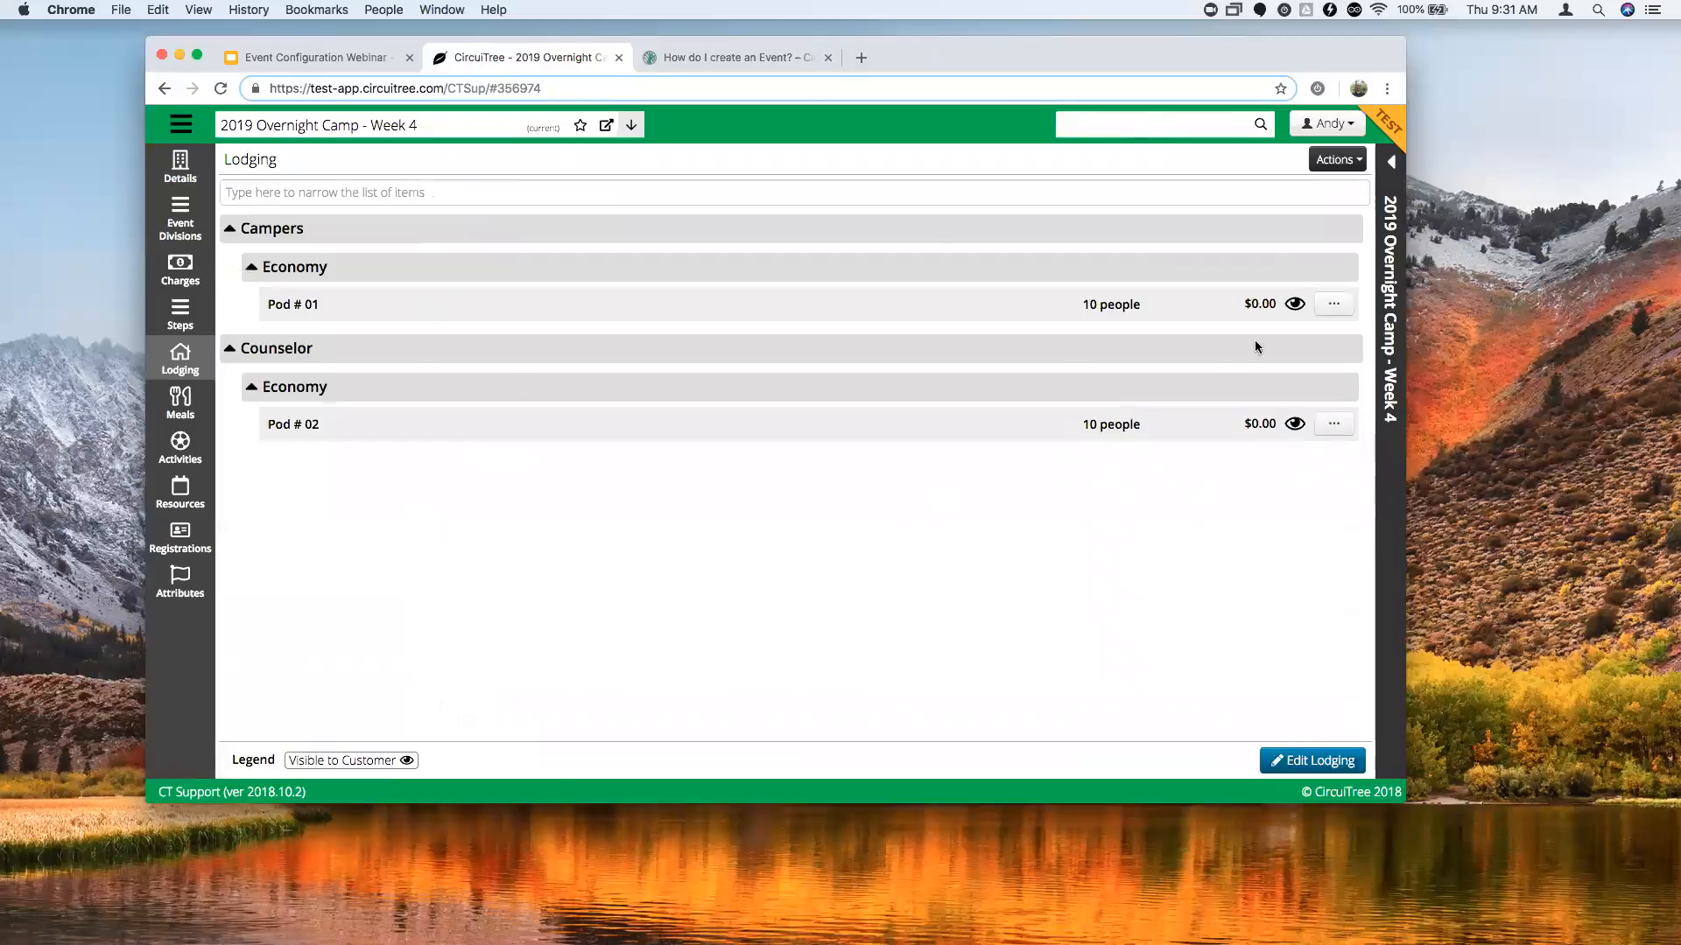
Record the staff member's name as Pod # 01's Staff attribute.
{"action": "left_click", "coordinate": [1339, 313]}
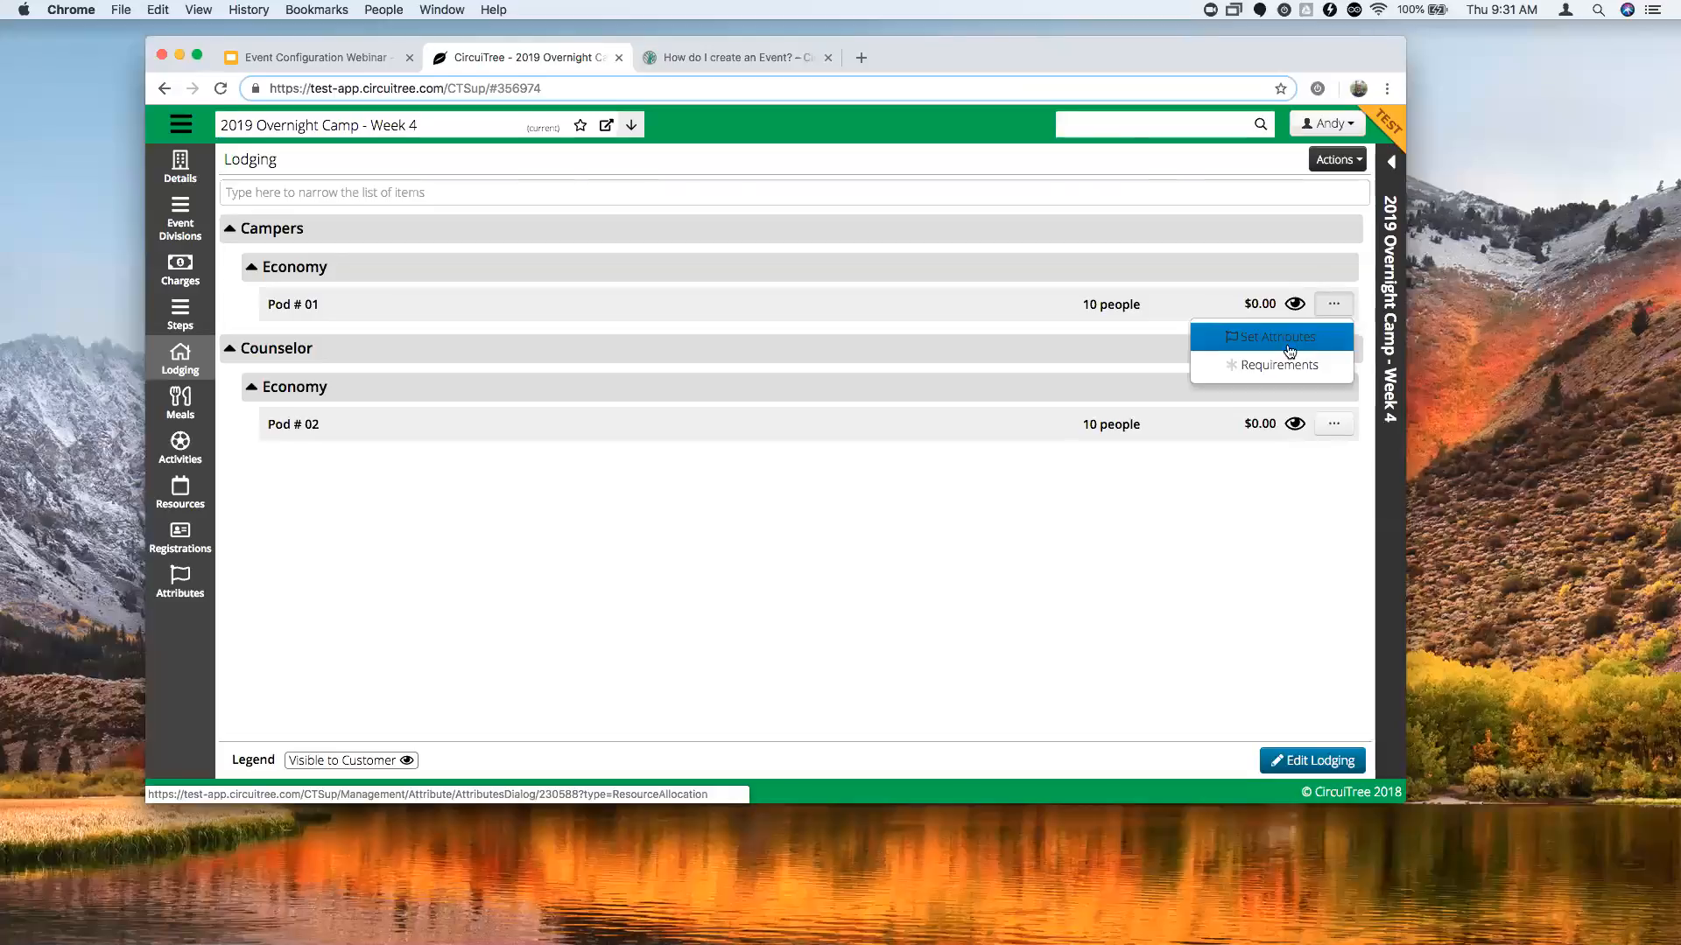
{"action": "left_click", "coordinate": [1292, 342]}
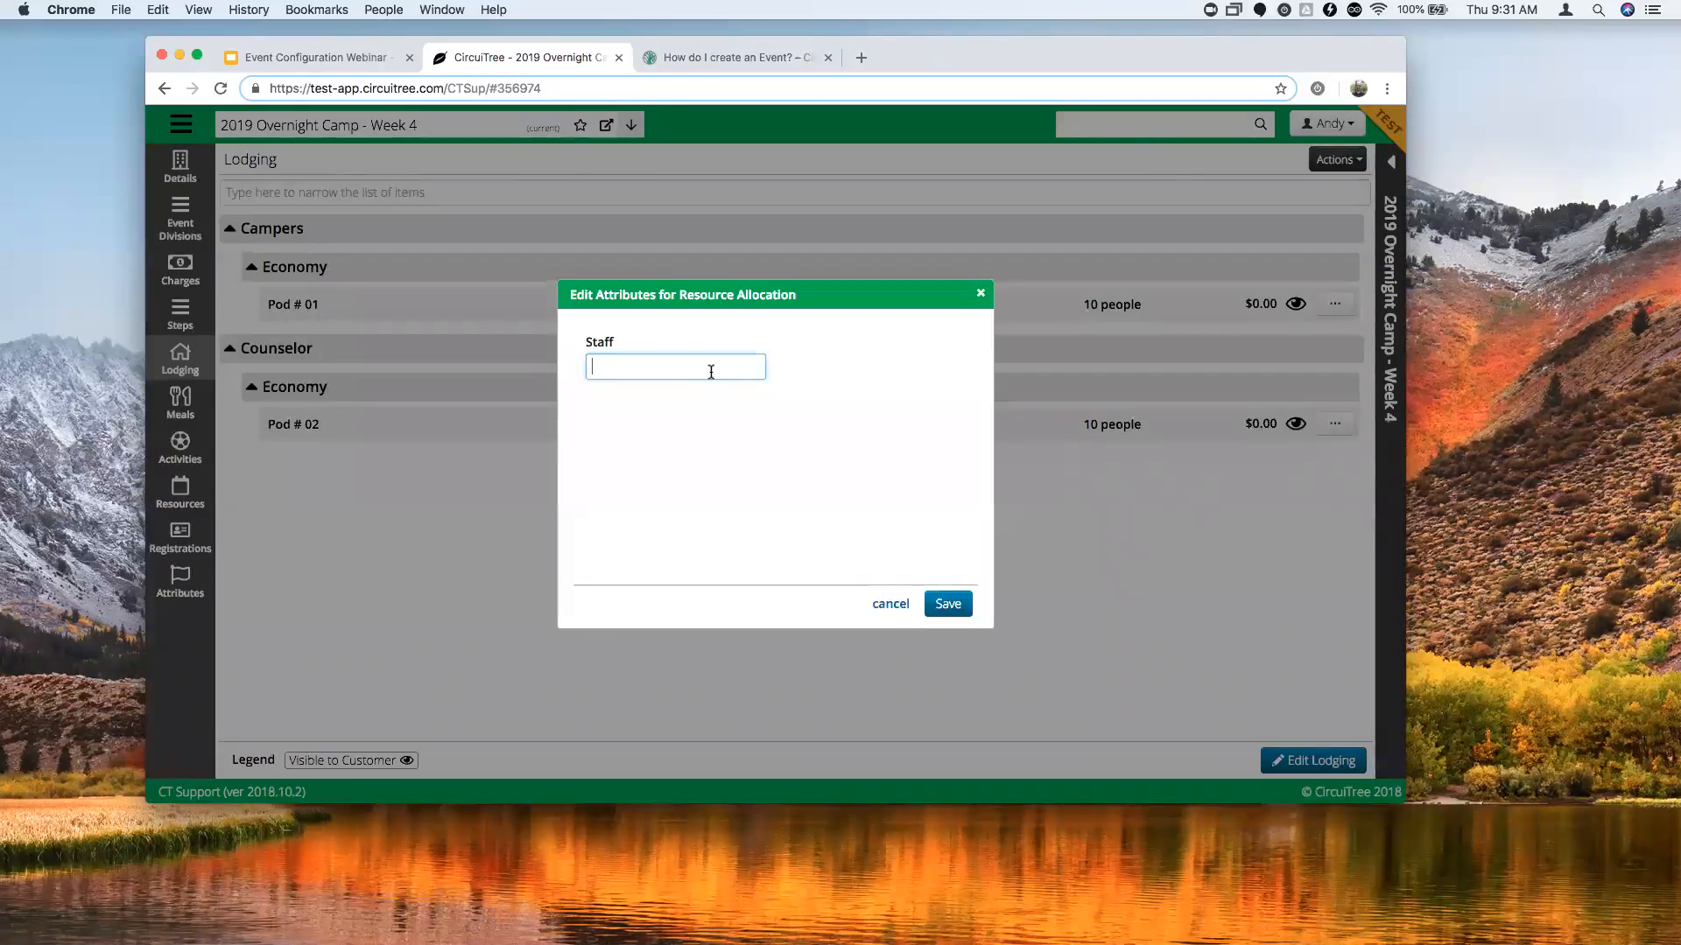
{"action": "left_click", "coordinate": [939, 604]}
Review Pod # 01's resource requirements and close them without changes.
{"action": "left_click", "coordinate": [1334, 304]}
{"action": "left_click", "coordinate": [1293, 370]}
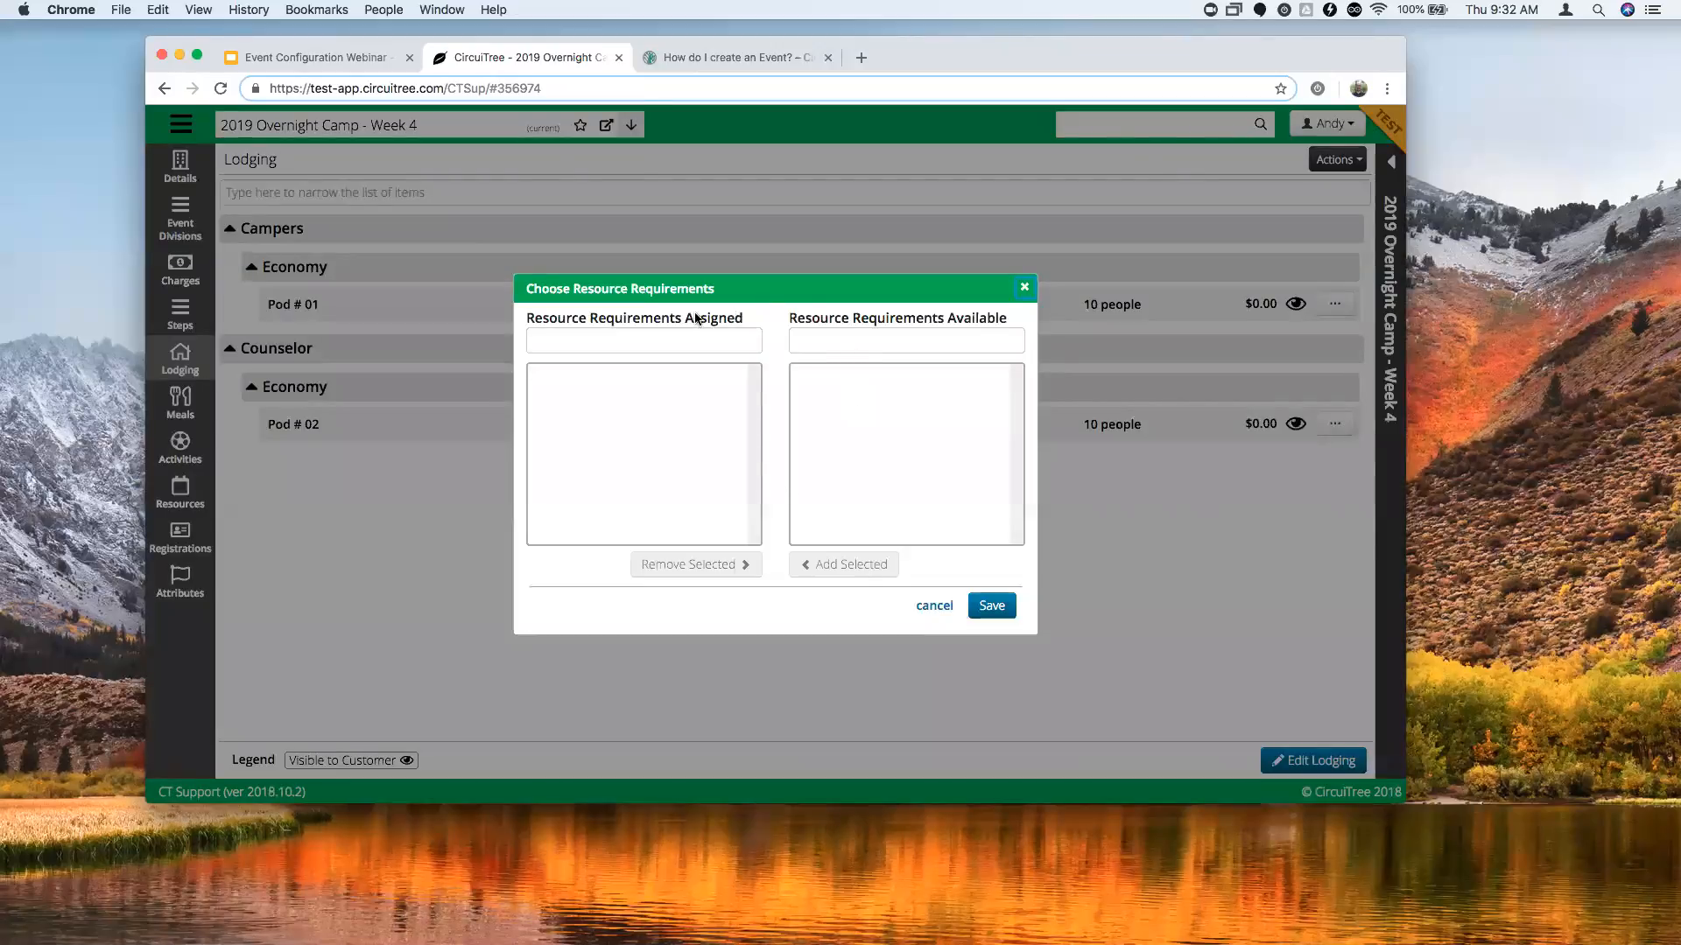
{"action": "left_click", "coordinate": [1026, 289]}
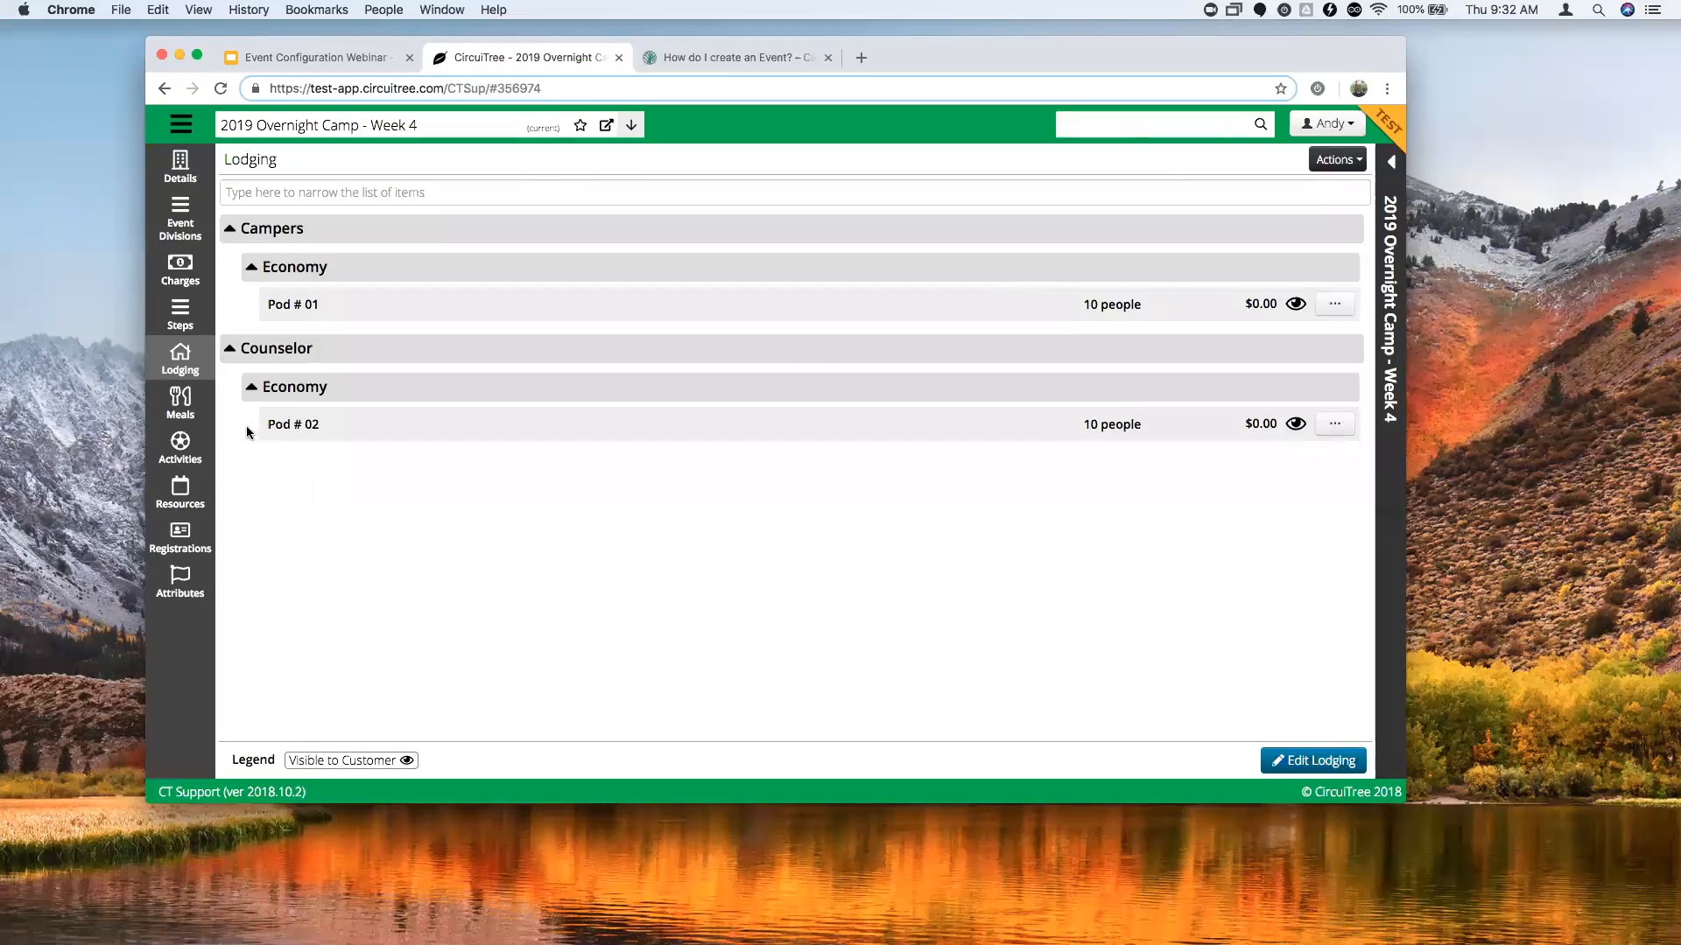
Add Sunday 08/04 Breakfast, 08:00–09:00 AM, to the event's meals and save.
{"action": "left_click", "coordinate": [182, 405]}
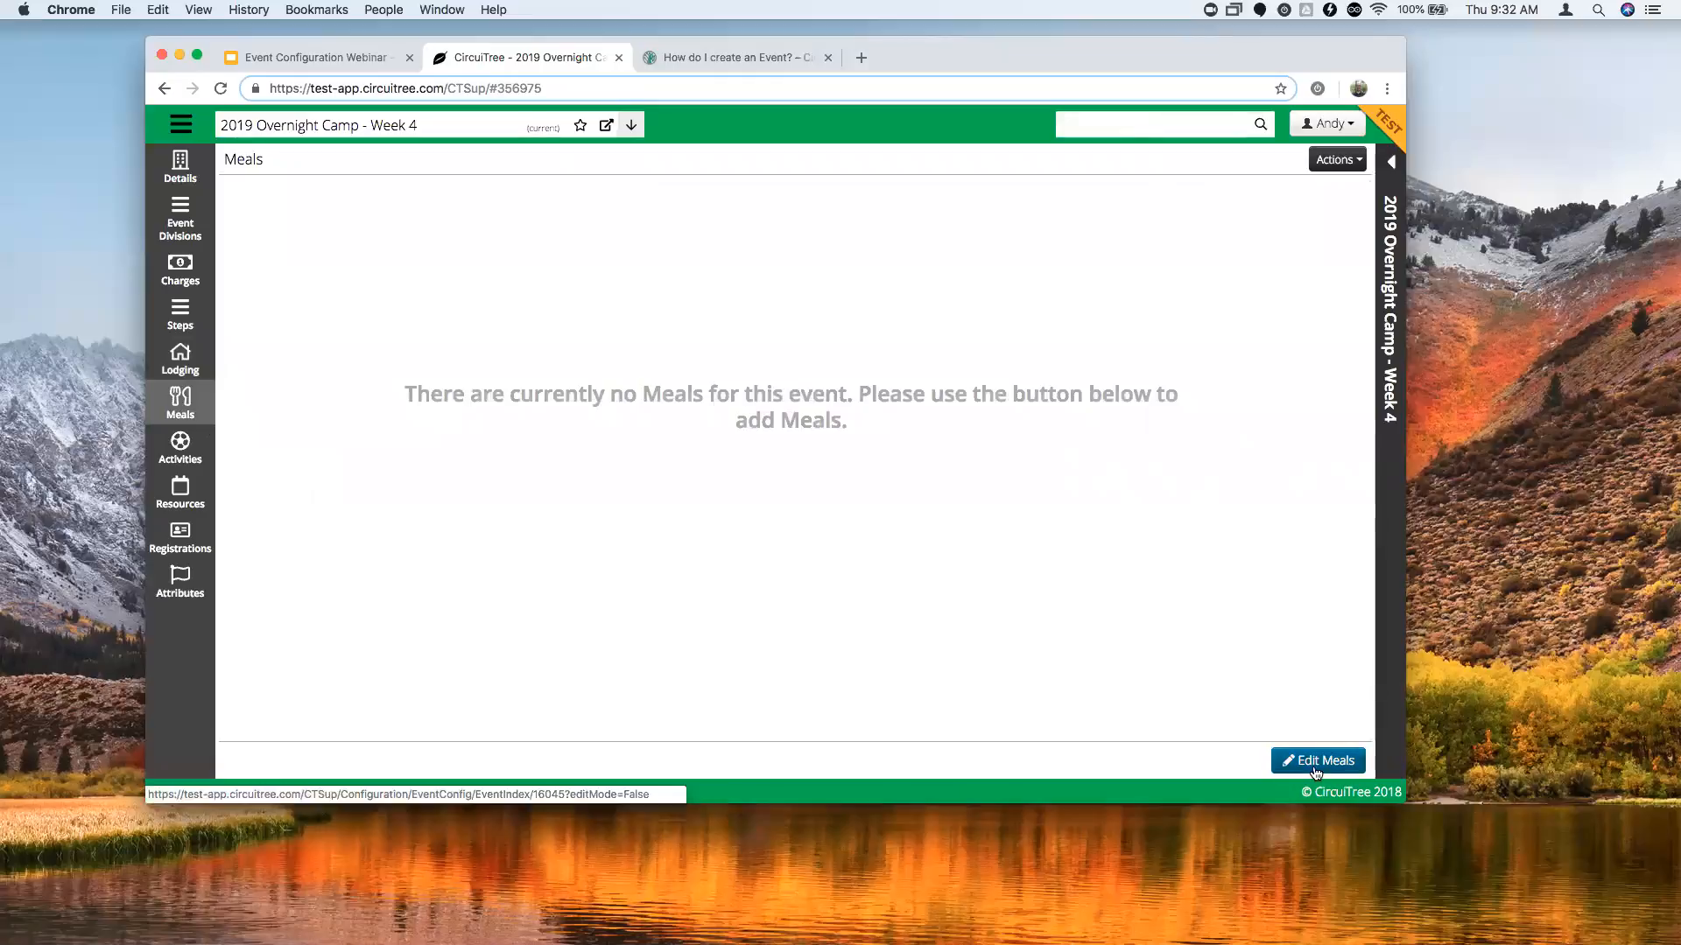
{"action": "left_click", "coordinate": [1325, 761]}
{"action": "left_click", "coordinate": [372, 763]}
{"action": "scroll", "coordinate": [595, 368], "scroll_direction": "down", "scroll_amount": 1}
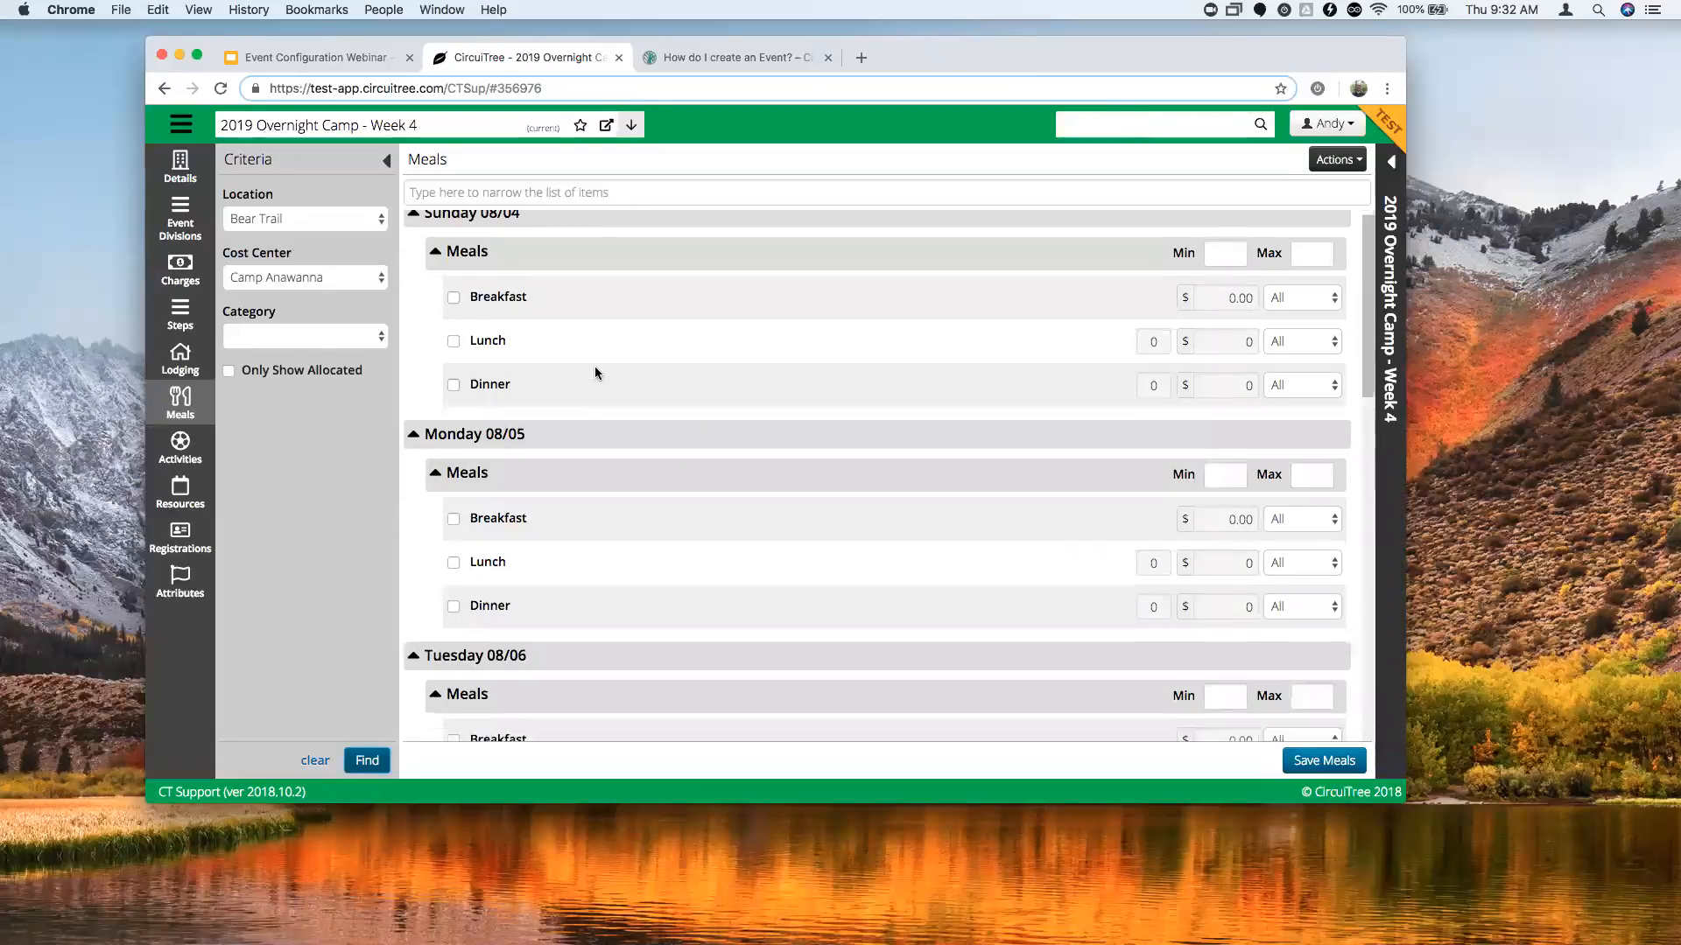
{"action": "scroll", "coordinate": [595, 368], "scroll_direction": "down", "scroll_amount": 3}
{"action": "scroll", "coordinate": [595, 368], "scroll_direction": "up", "scroll_amount": 4}
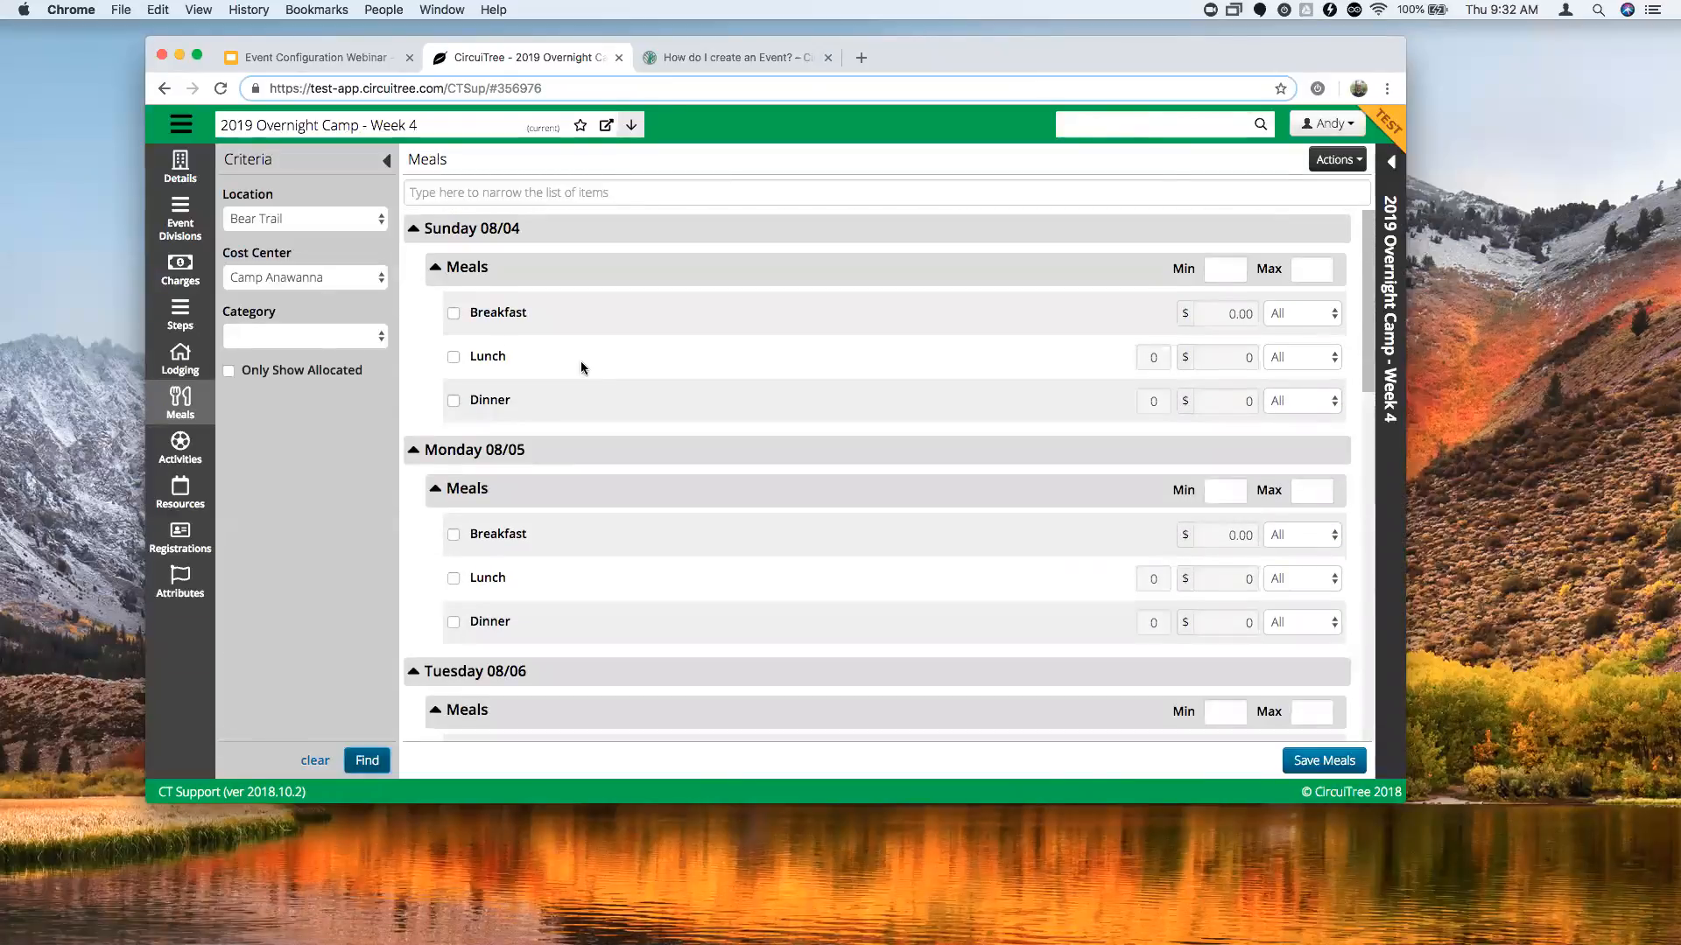
{"action": "left_click", "coordinate": [453, 314]}
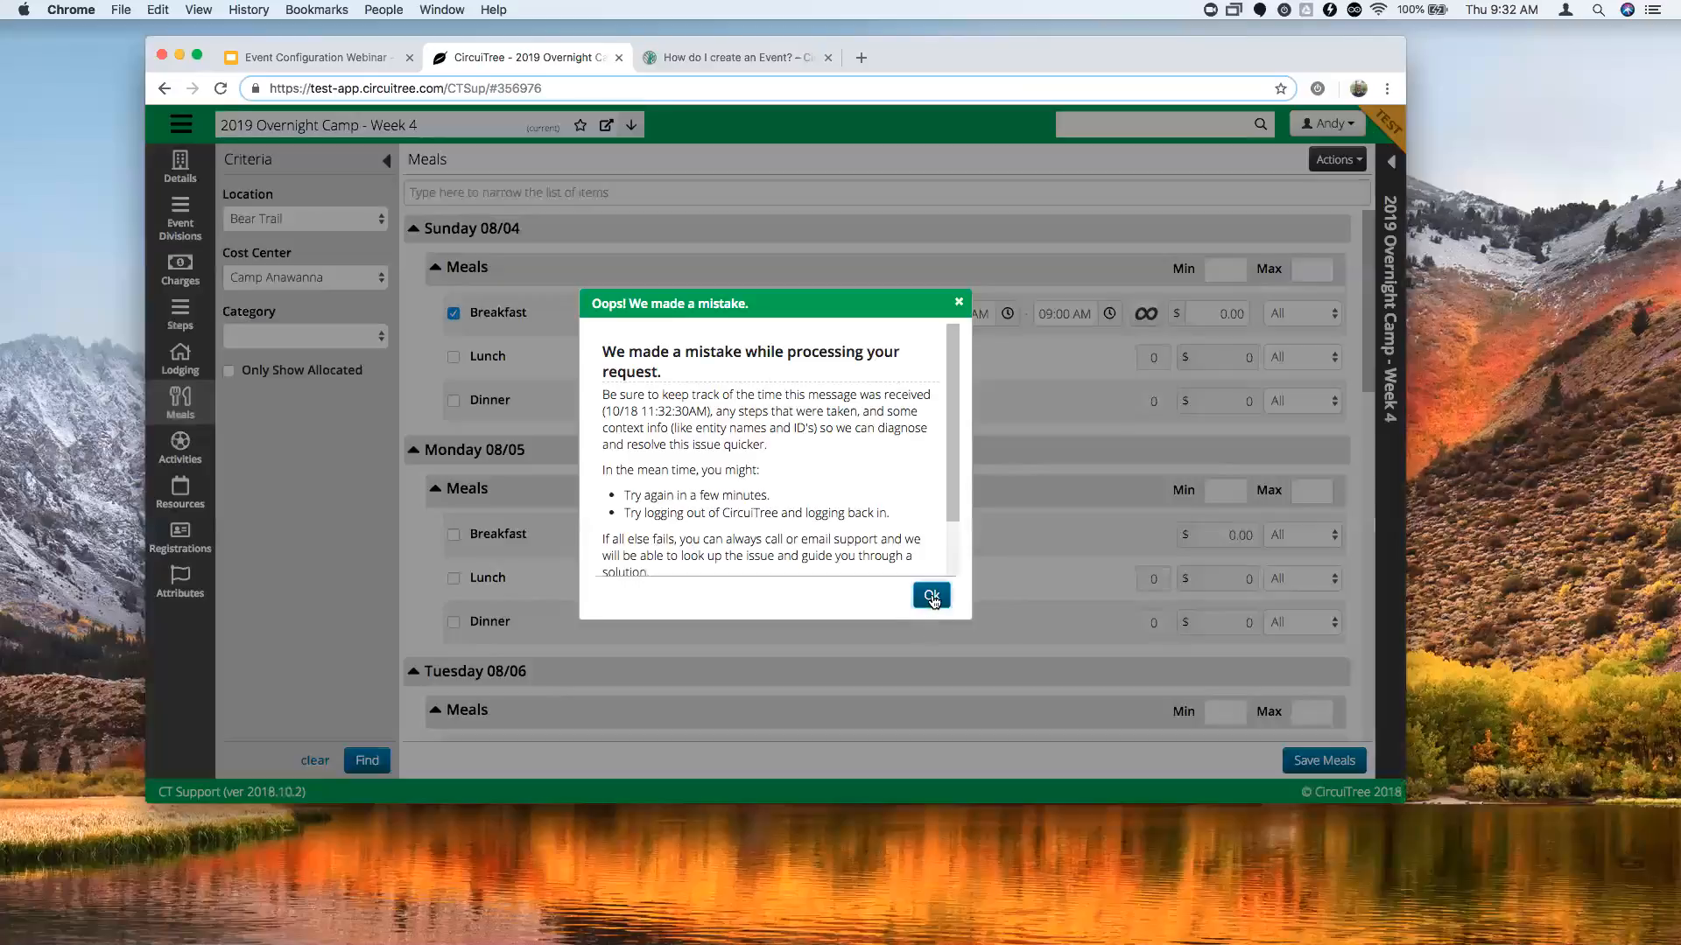
{"action": "left_click", "coordinate": [932, 597]}
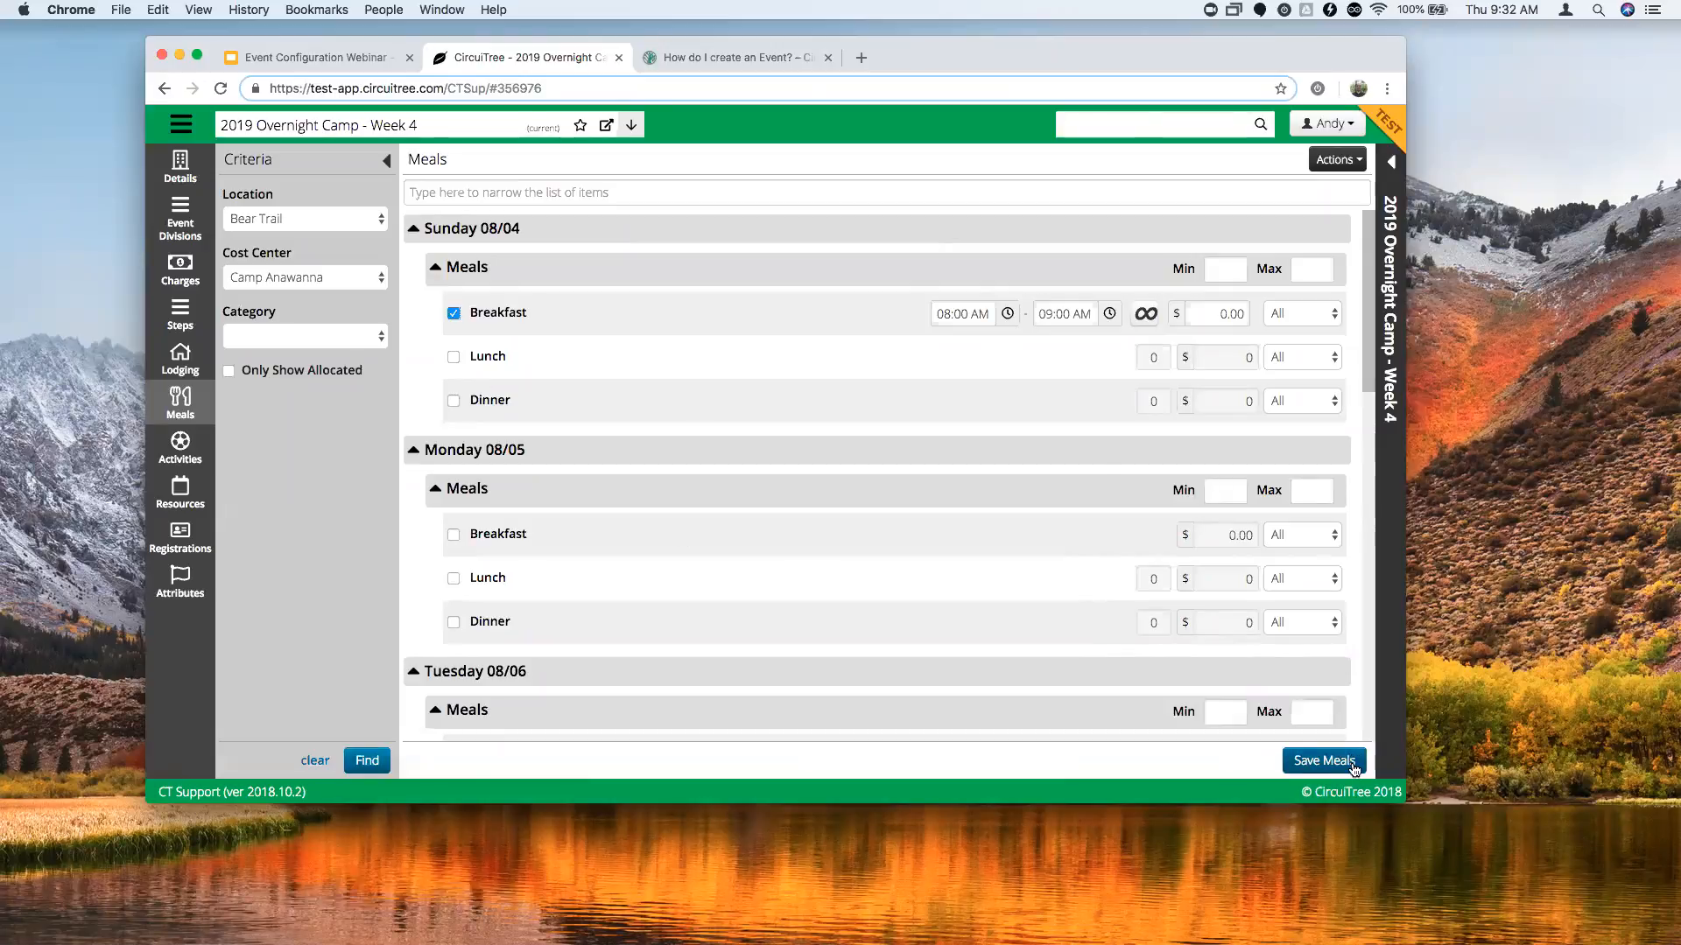
{"action": "left_click", "coordinate": [1353, 768]}
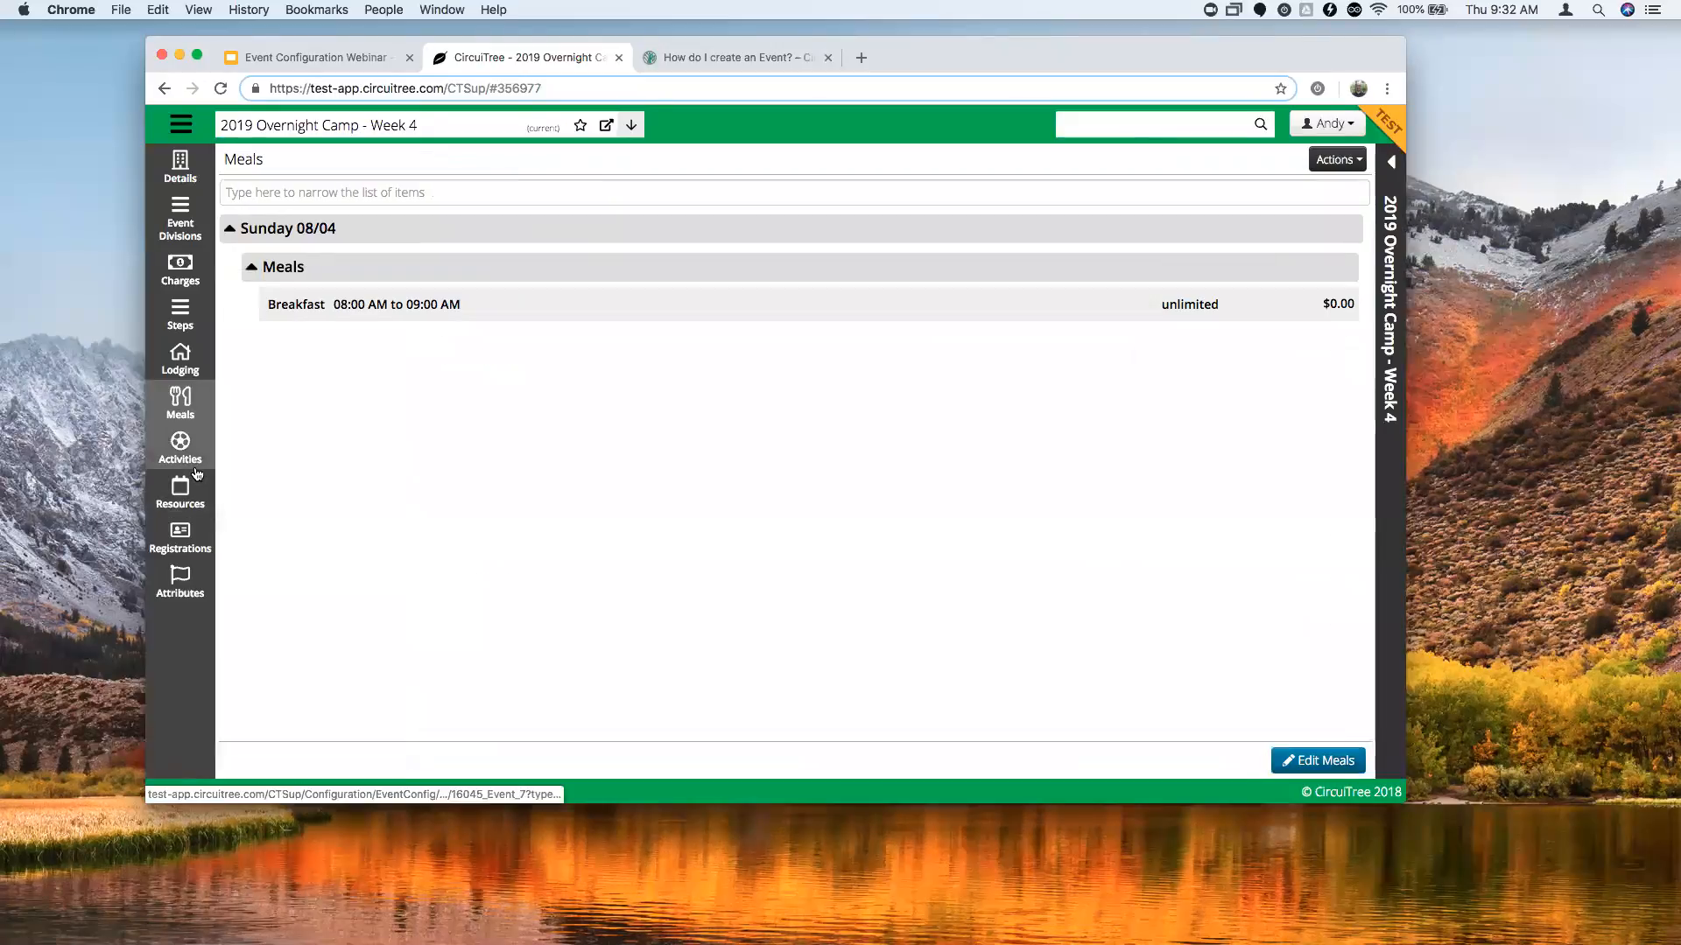
Go to the Overnight Camp Week 4 event's Activities page and start adding its first activity.
{"action": "left_click", "coordinate": [184, 450]}
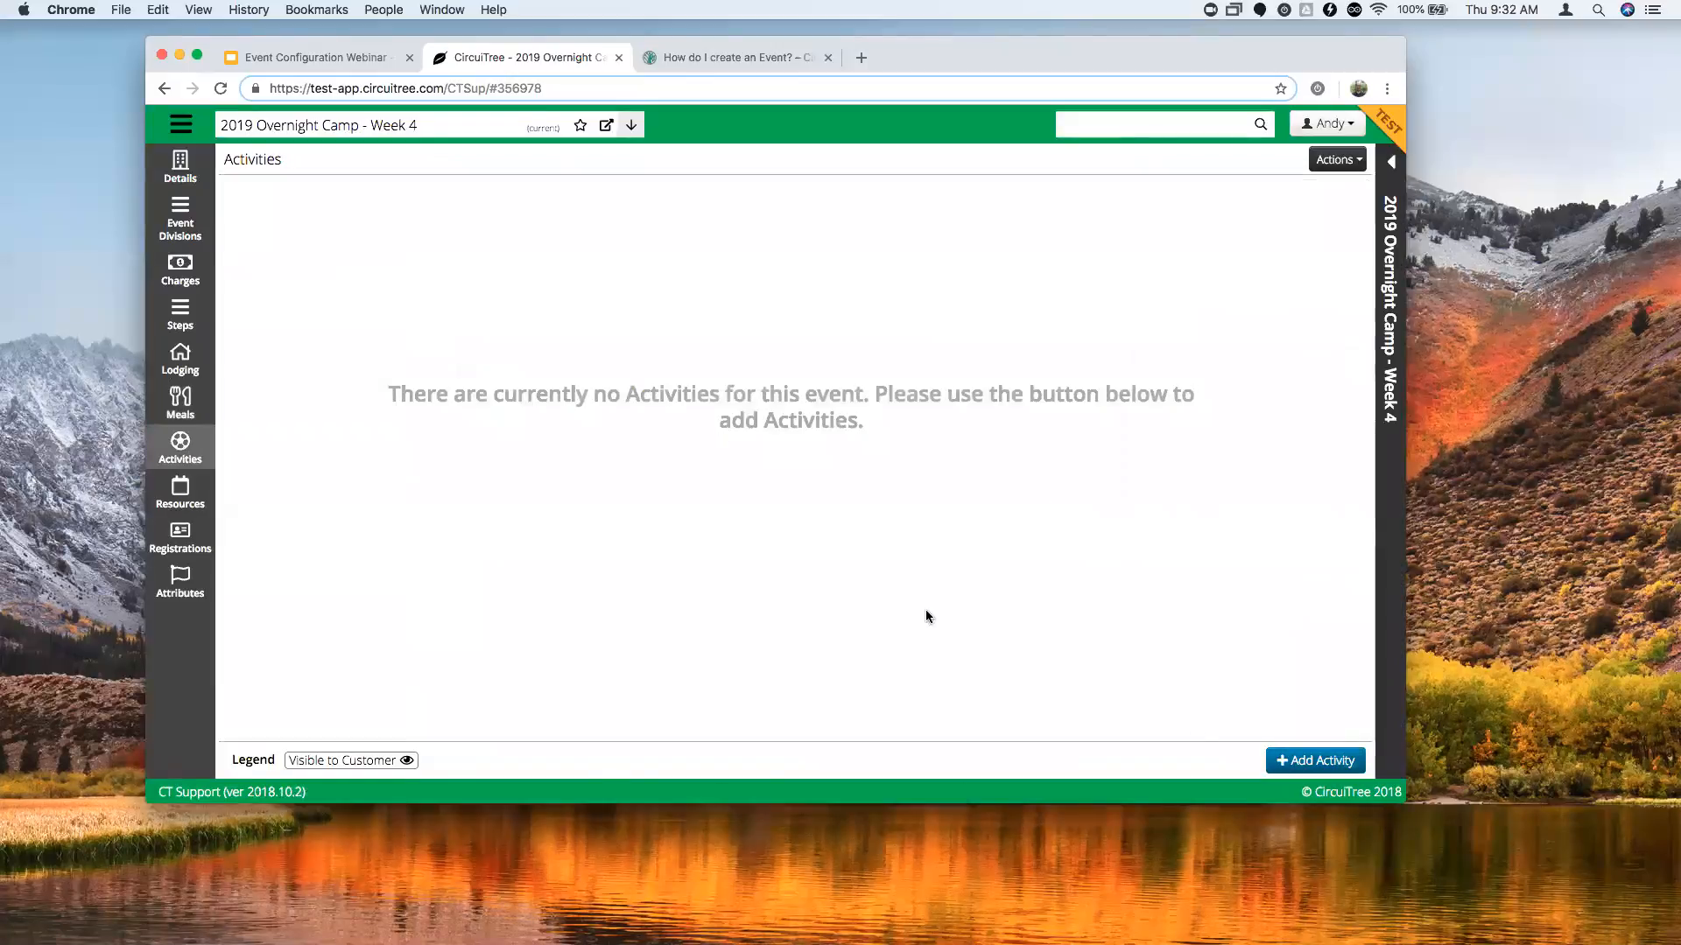
{"action": "left_click", "coordinate": [1299, 755]}
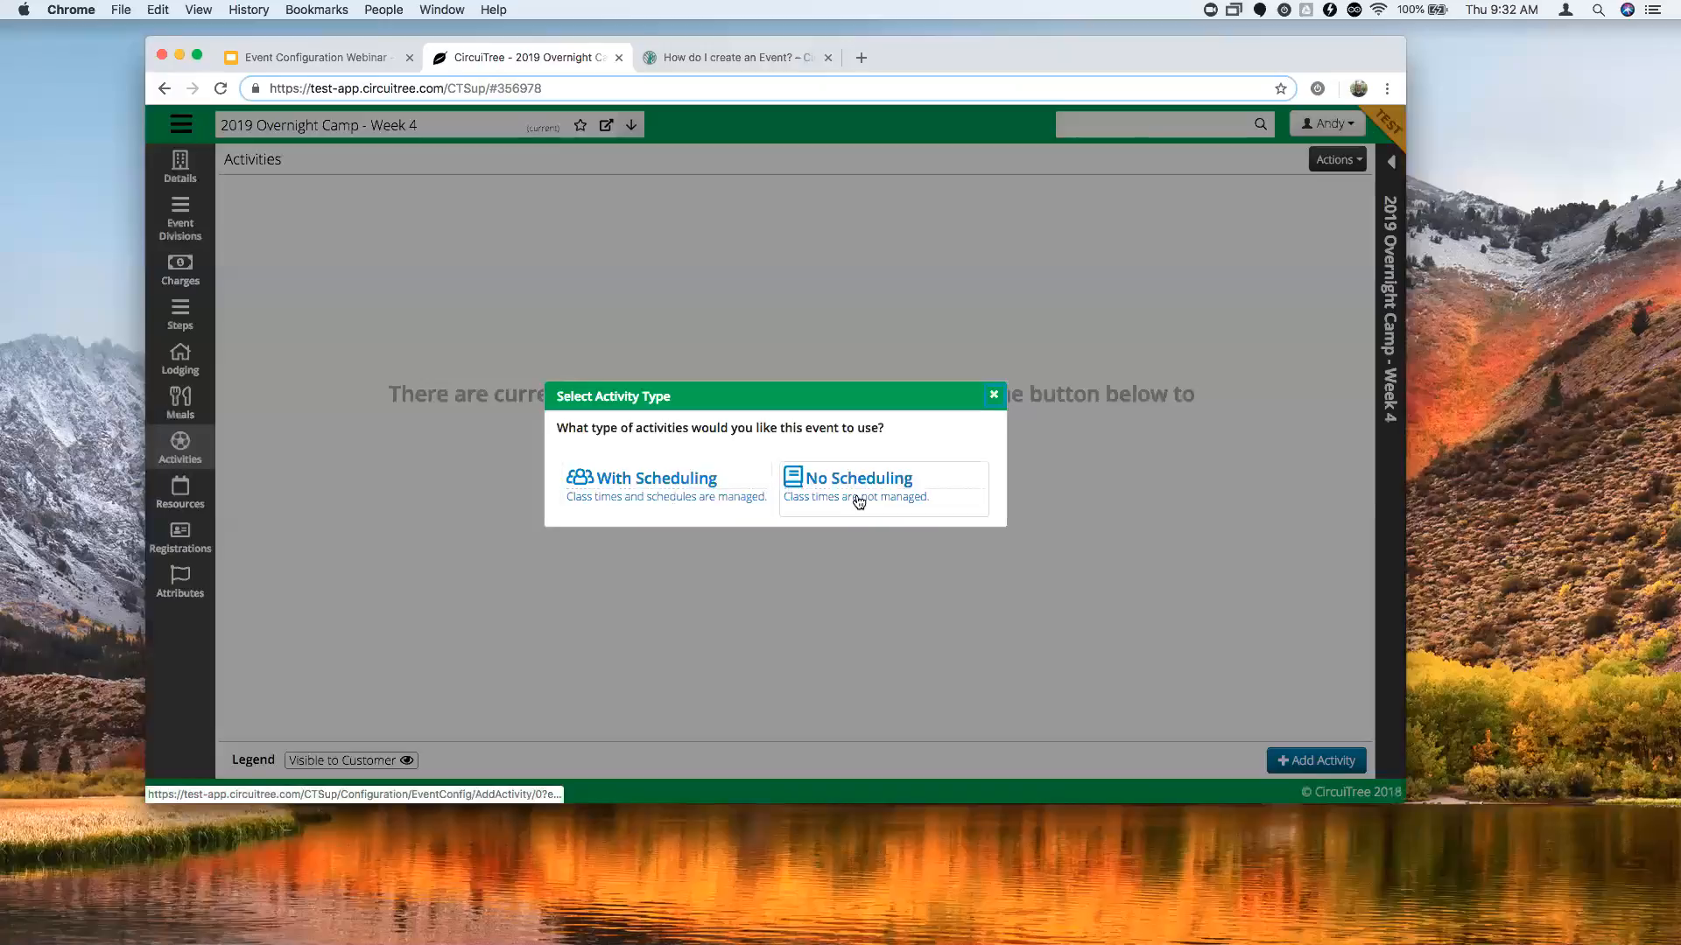
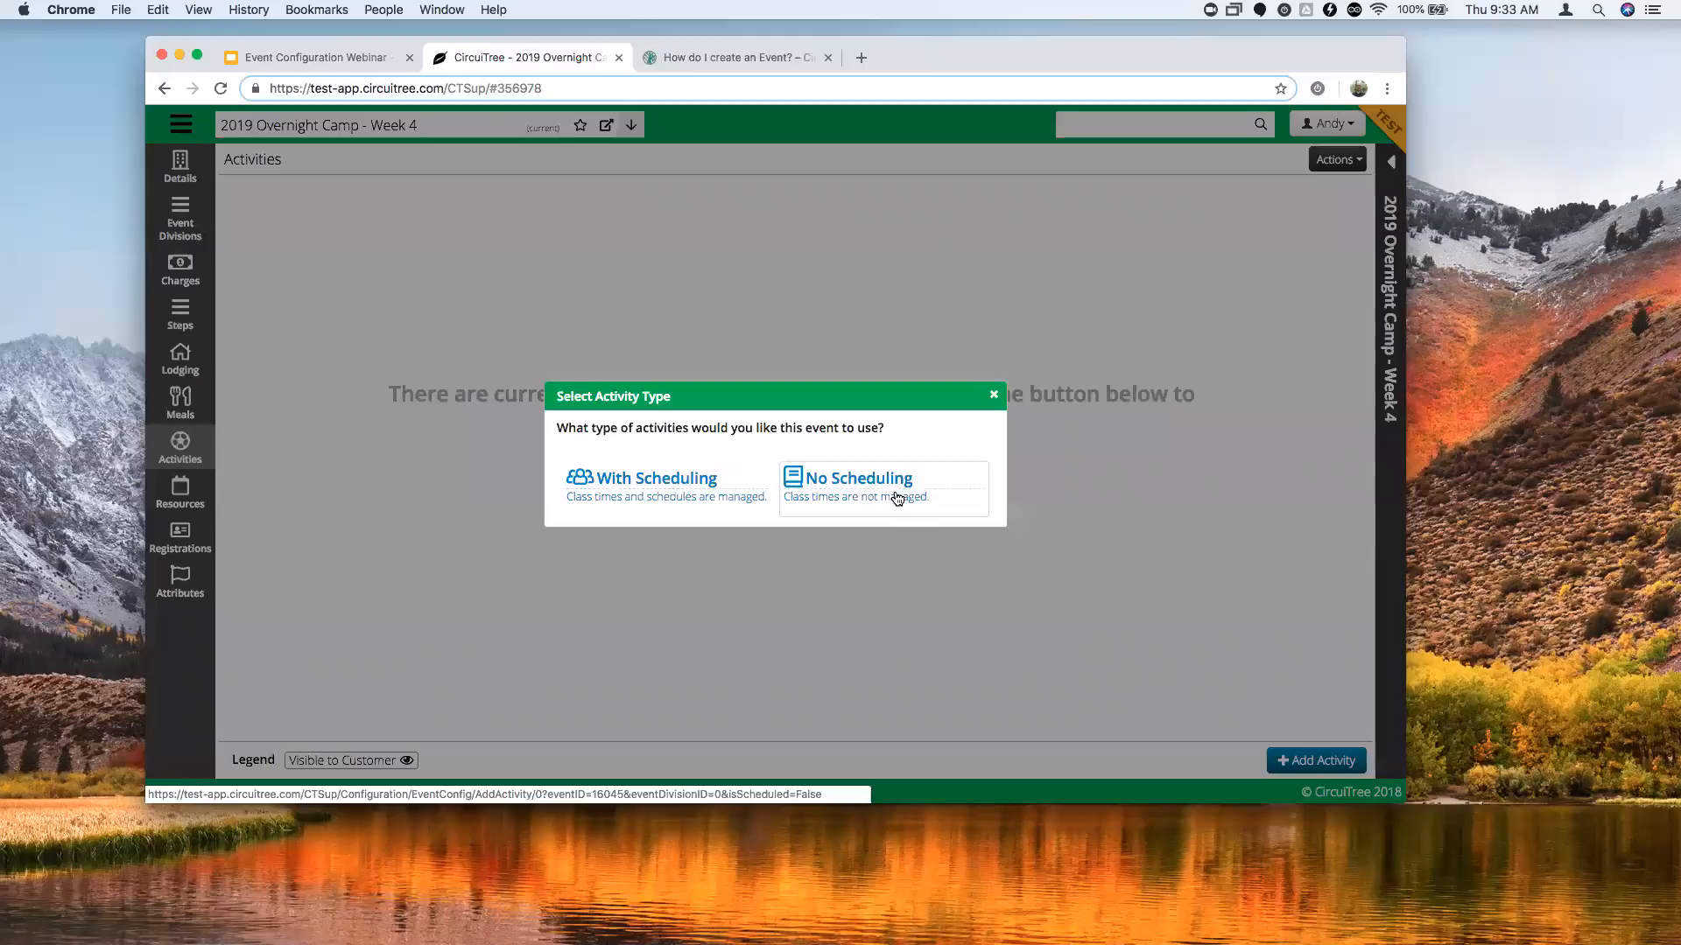
Add Basketball as an unscheduled activity for All Event, with 0–40 capacity.
{"action": "left_click", "coordinate": [897, 497]}
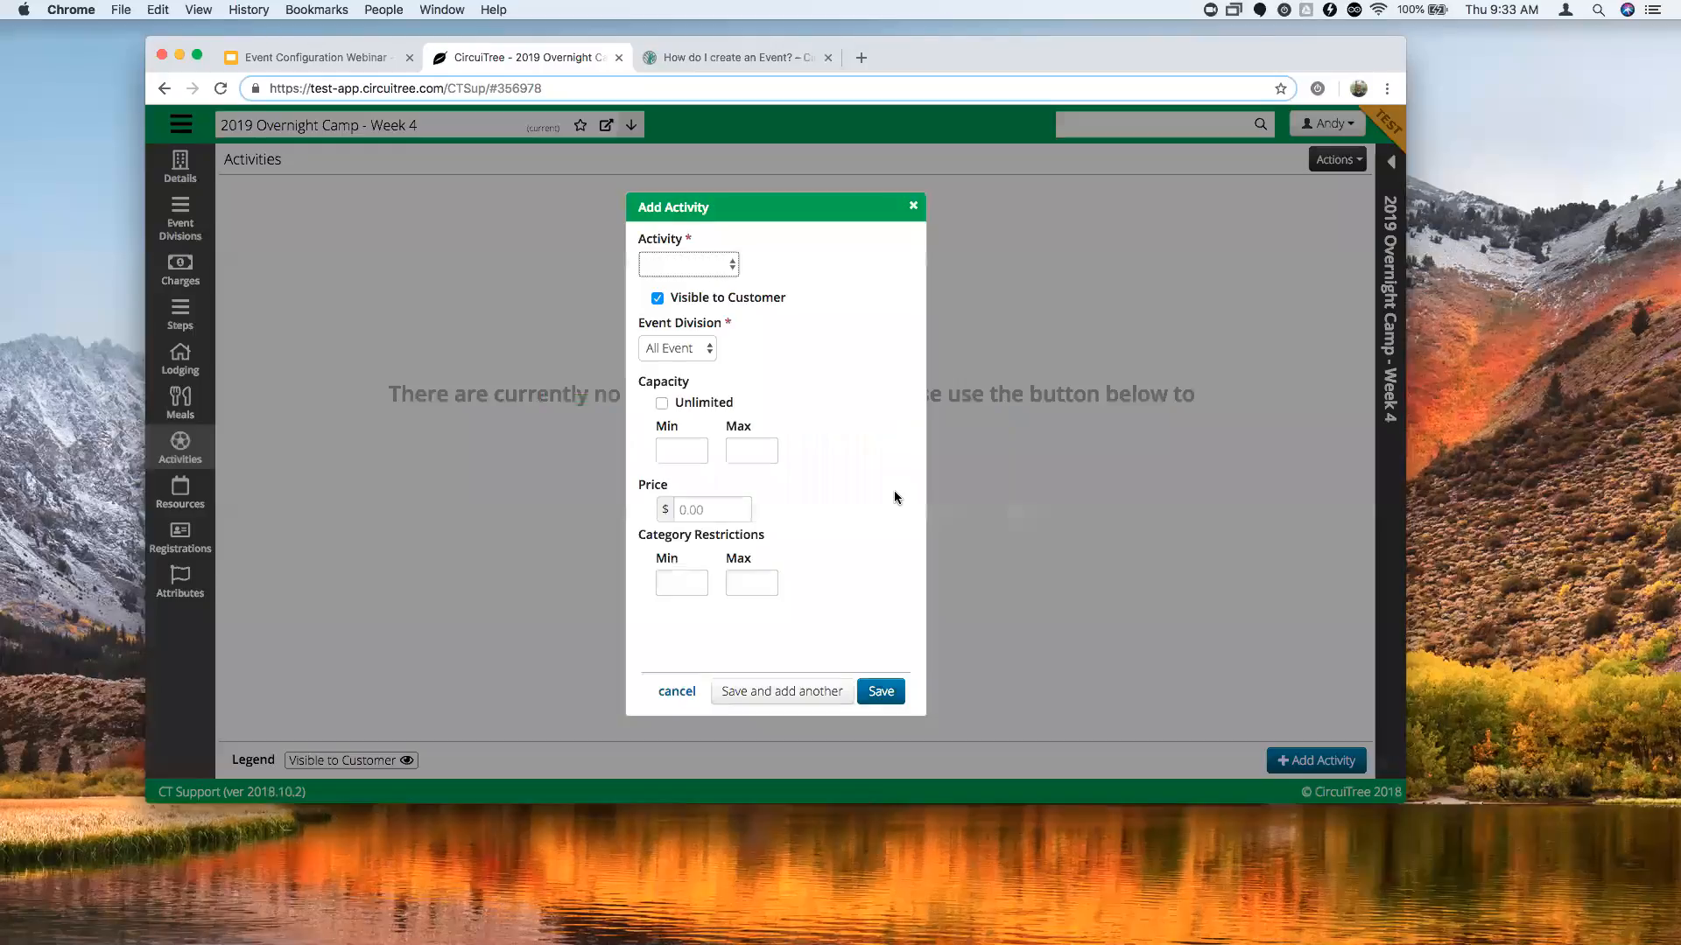
{"action": "left_click", "coordinate": [685, 267]}
{"action": "left_click", "coordinate": [724, 262]}
{"action": "left_click", "coordinate": [731, 269]}
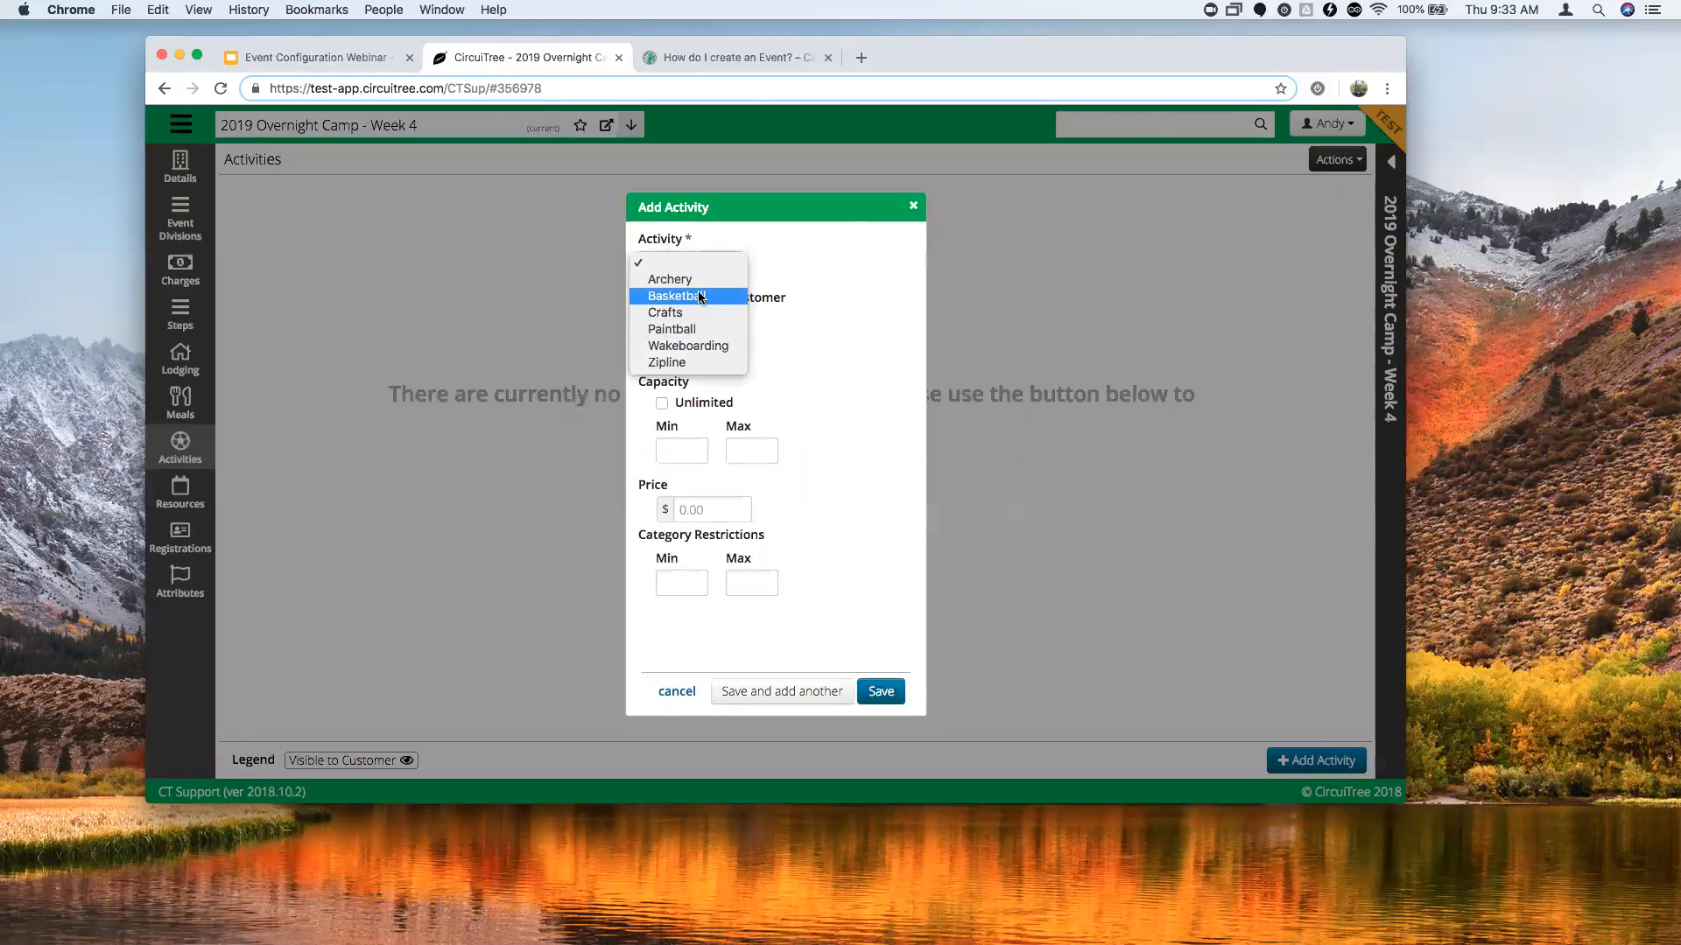
{"action": "left_click", "coordinate": [700, 298]}
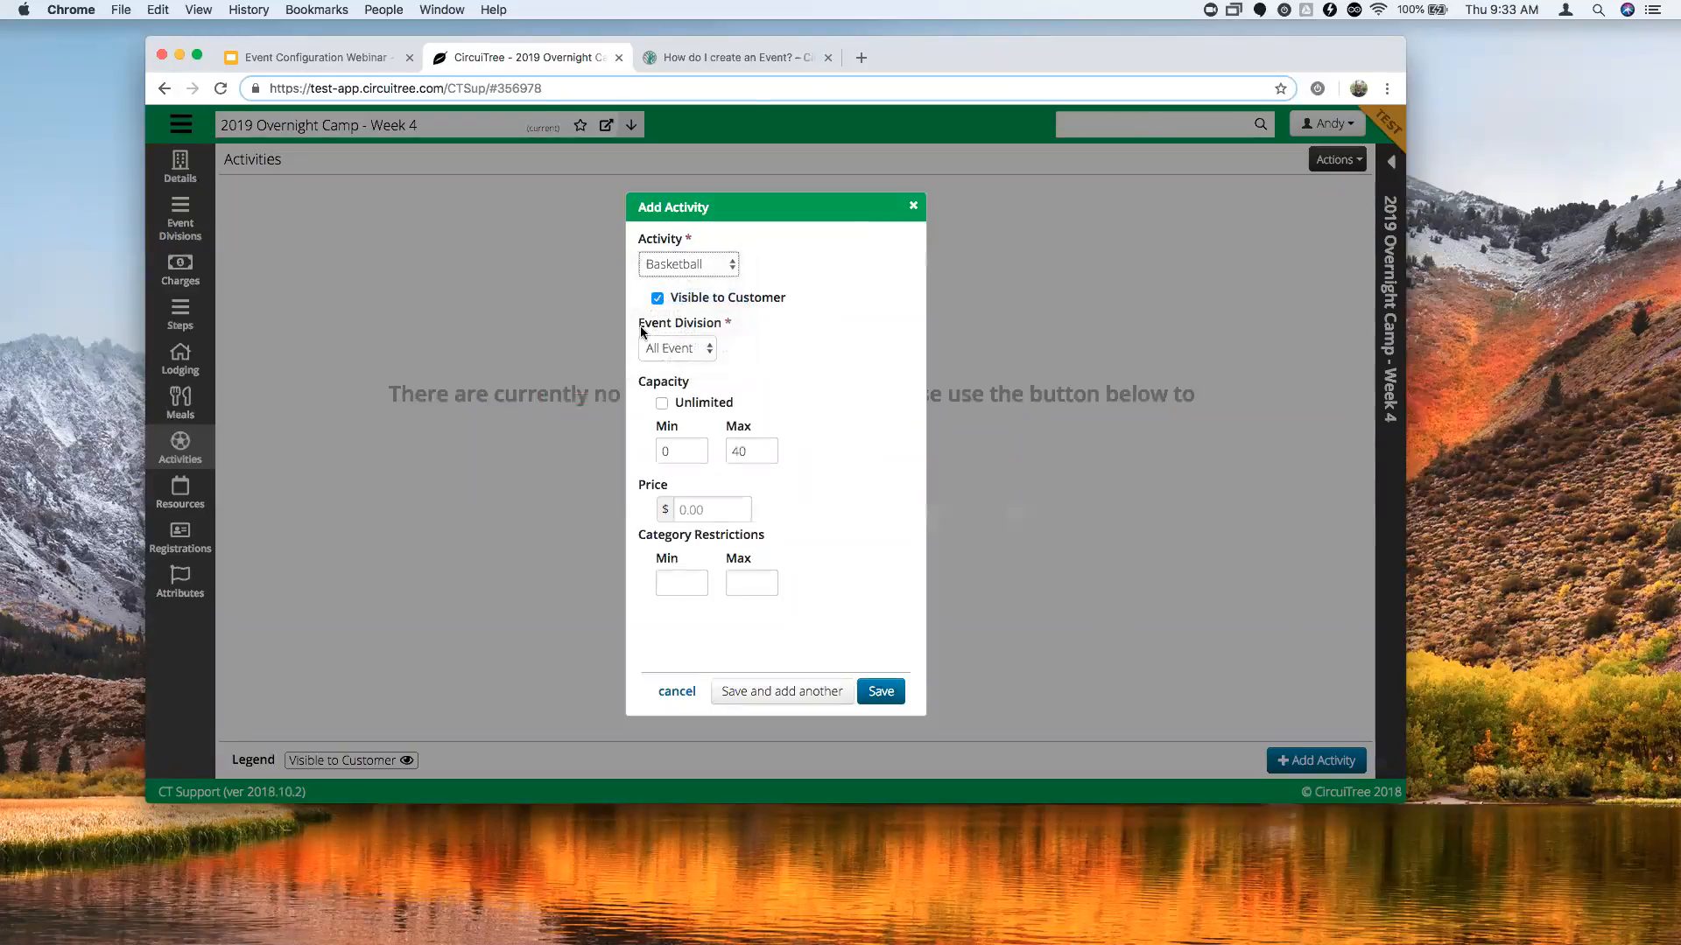
{"action": "left_click", "coordinate": [705, 351]}
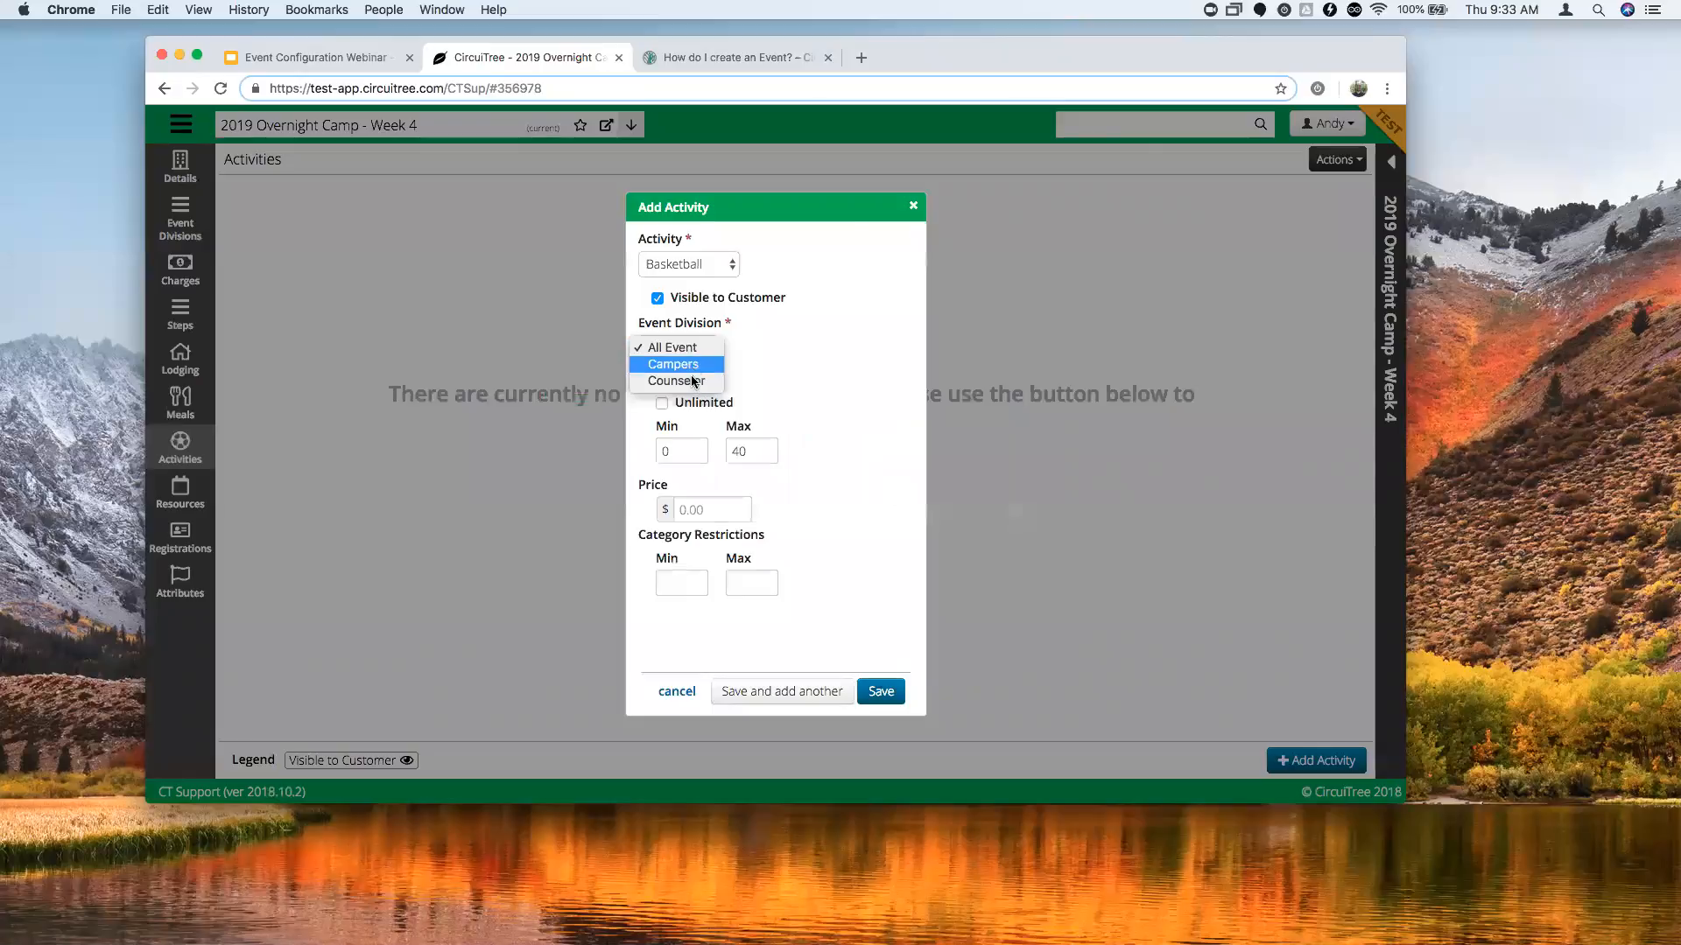
{"action": "left_click", "coordinate": [742, 342]}
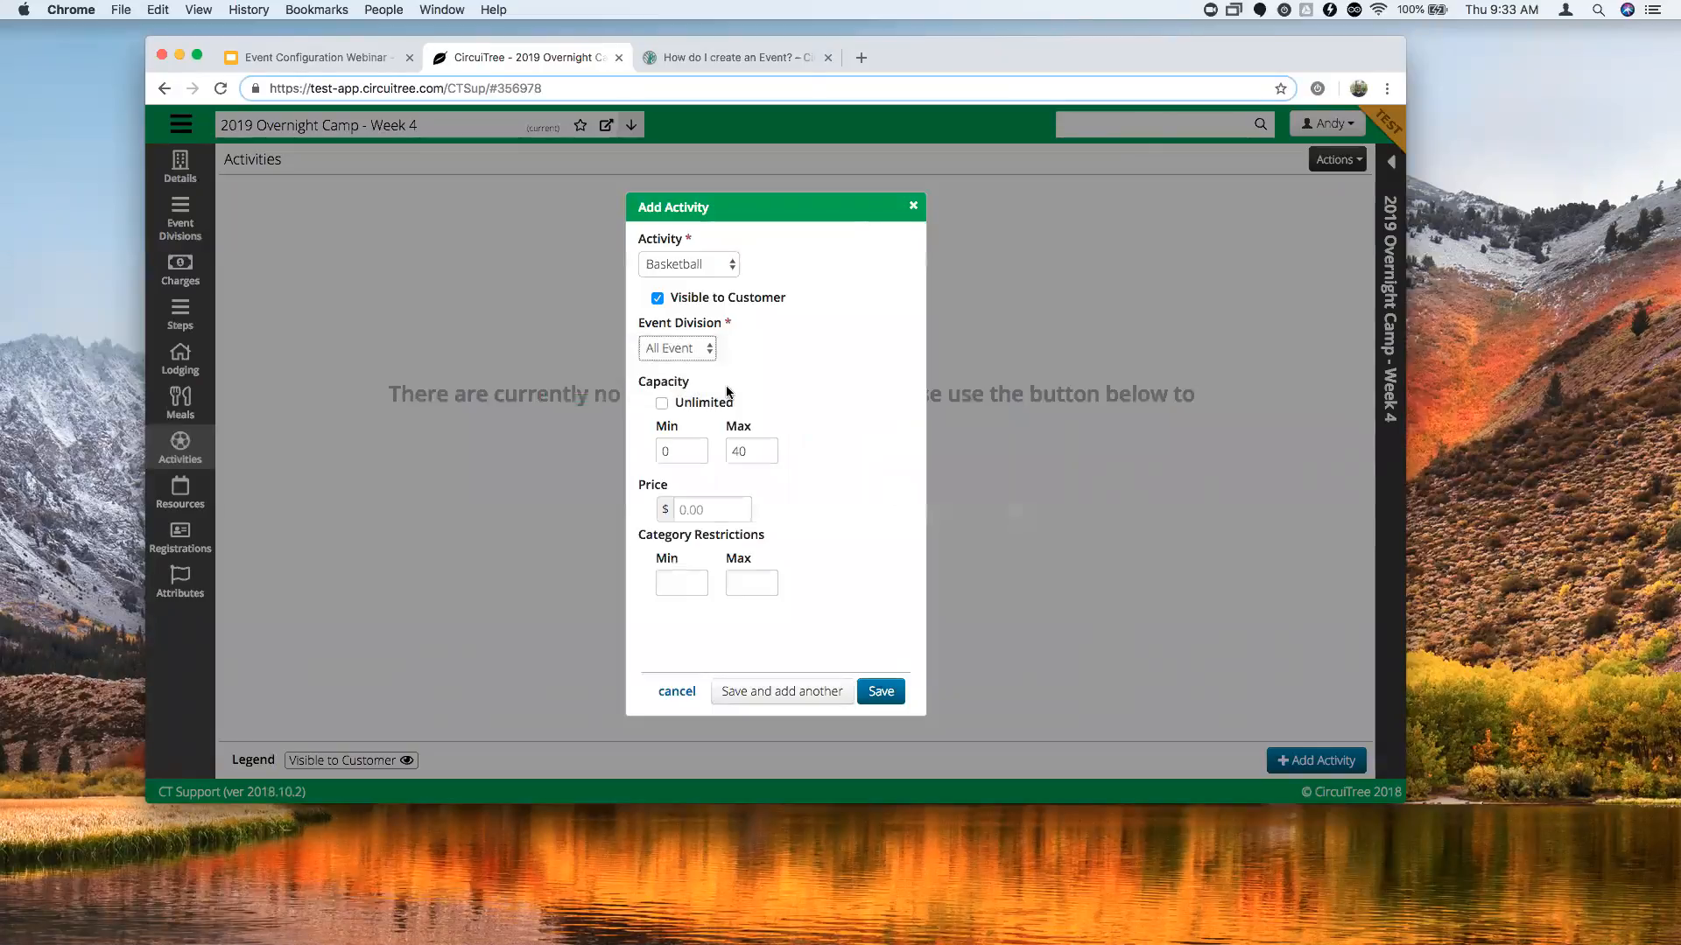
{"action": "left_click", "coordinate": [663, 404]}
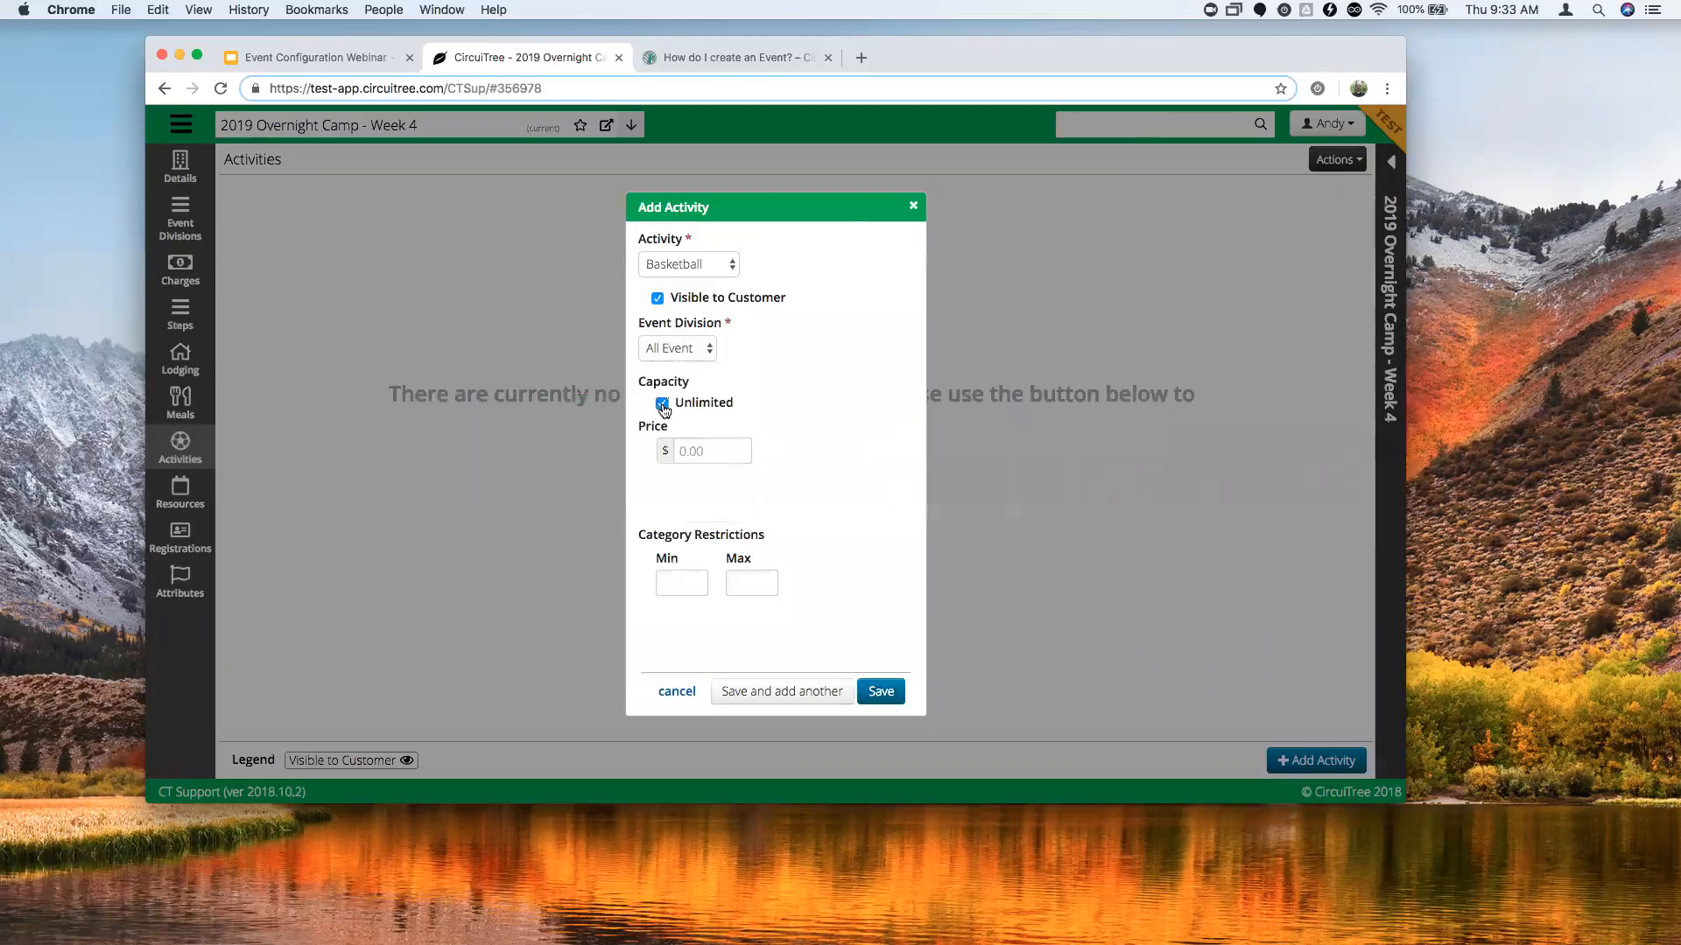
{"action": "left_click", "coordinate": [663, 404]}
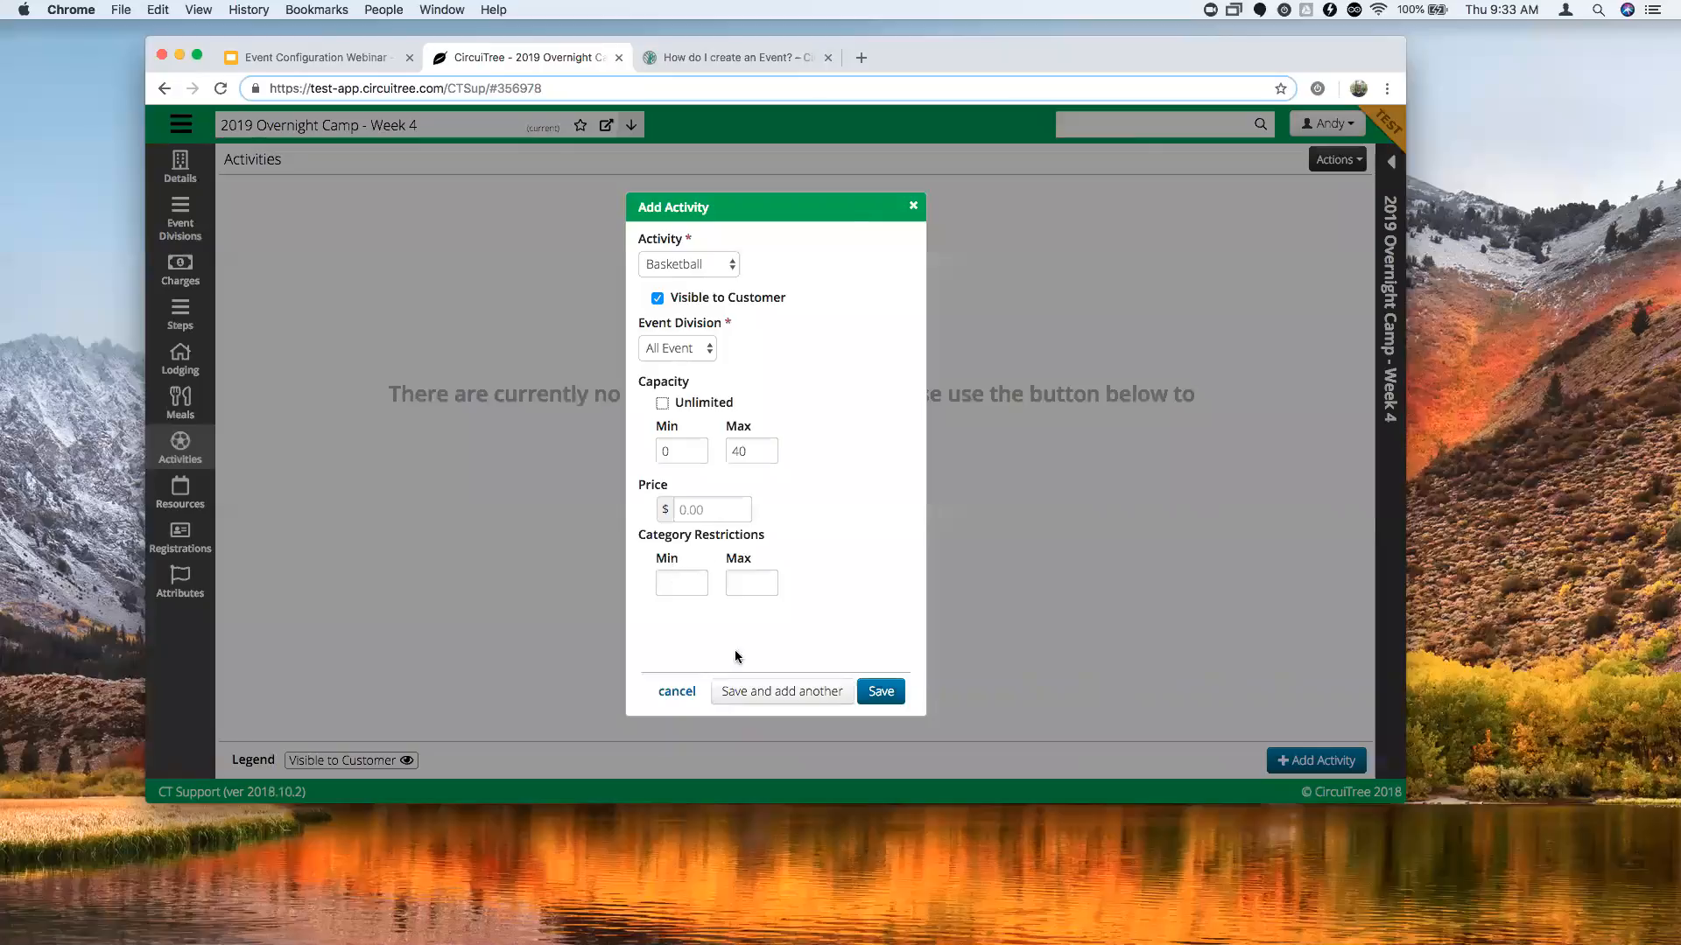
Set the category restriction minimum and maximum to 1 and save Basketball.
{"action": "left_click", "coordinate": [736, 588]}
{"action": "left_click", "coordinate": [691, 583]}
{"action": "type", "text": "1"}
{"action": "left_click", "coordinate": [796, 566]}
{"action": "left_click", "coordinate": [880, 692]}
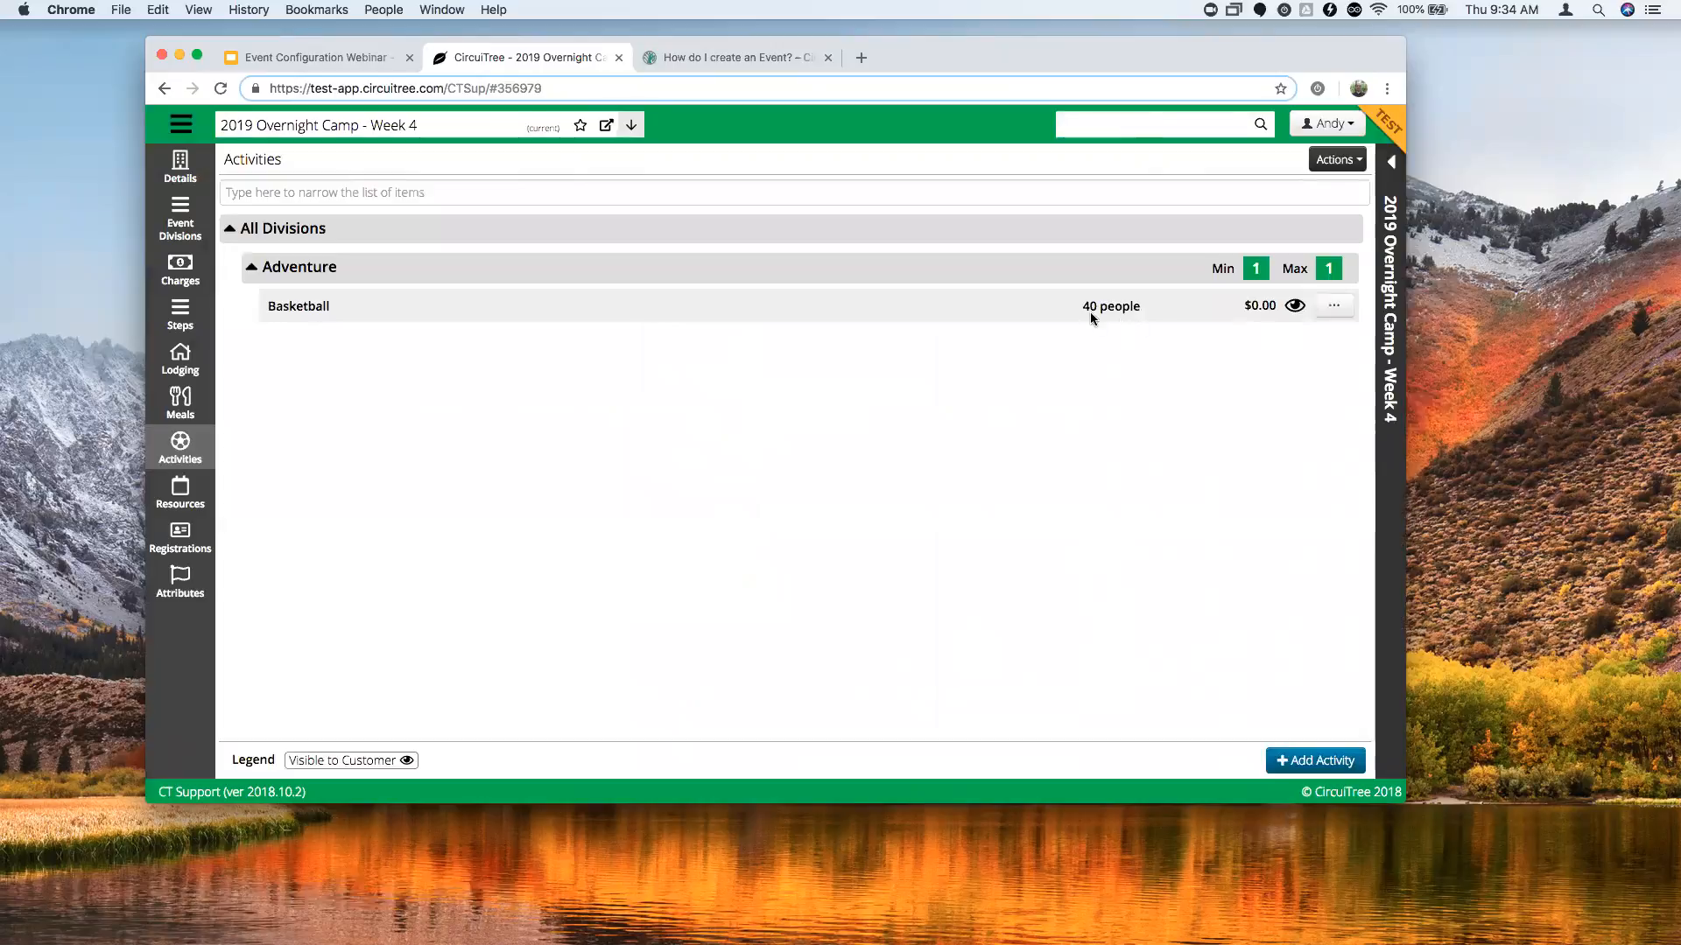
{"action": "left_click", "coordinate": [1335, 309]}
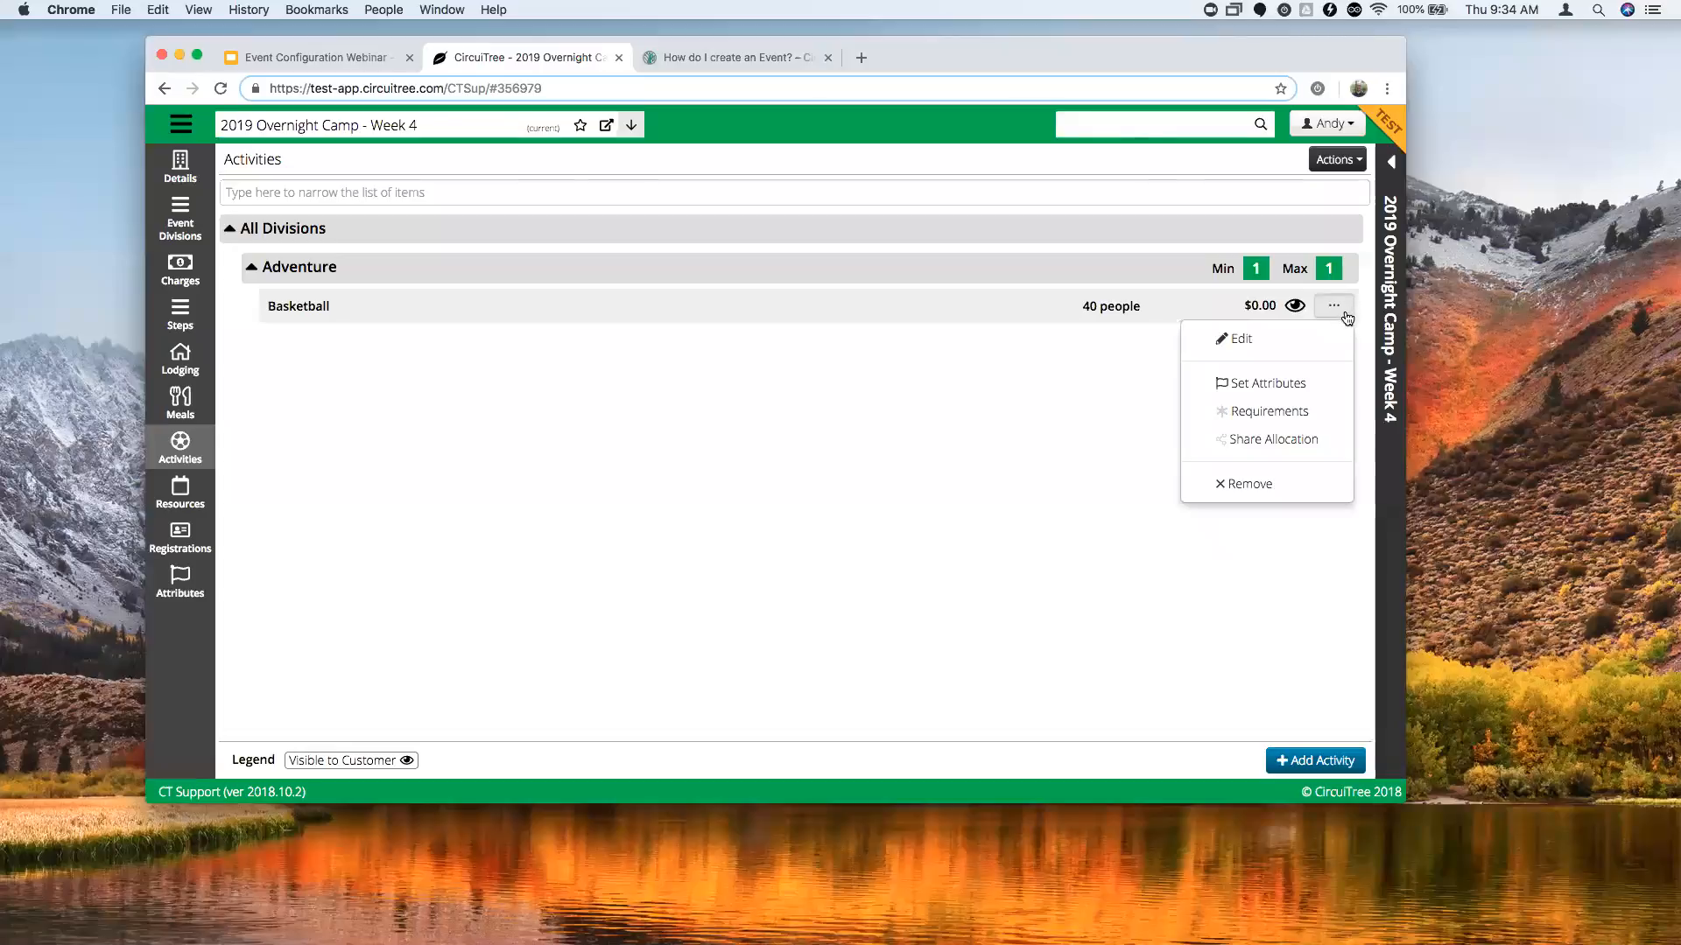
{"action": "left_click", "coordinate": [1280, 447]}
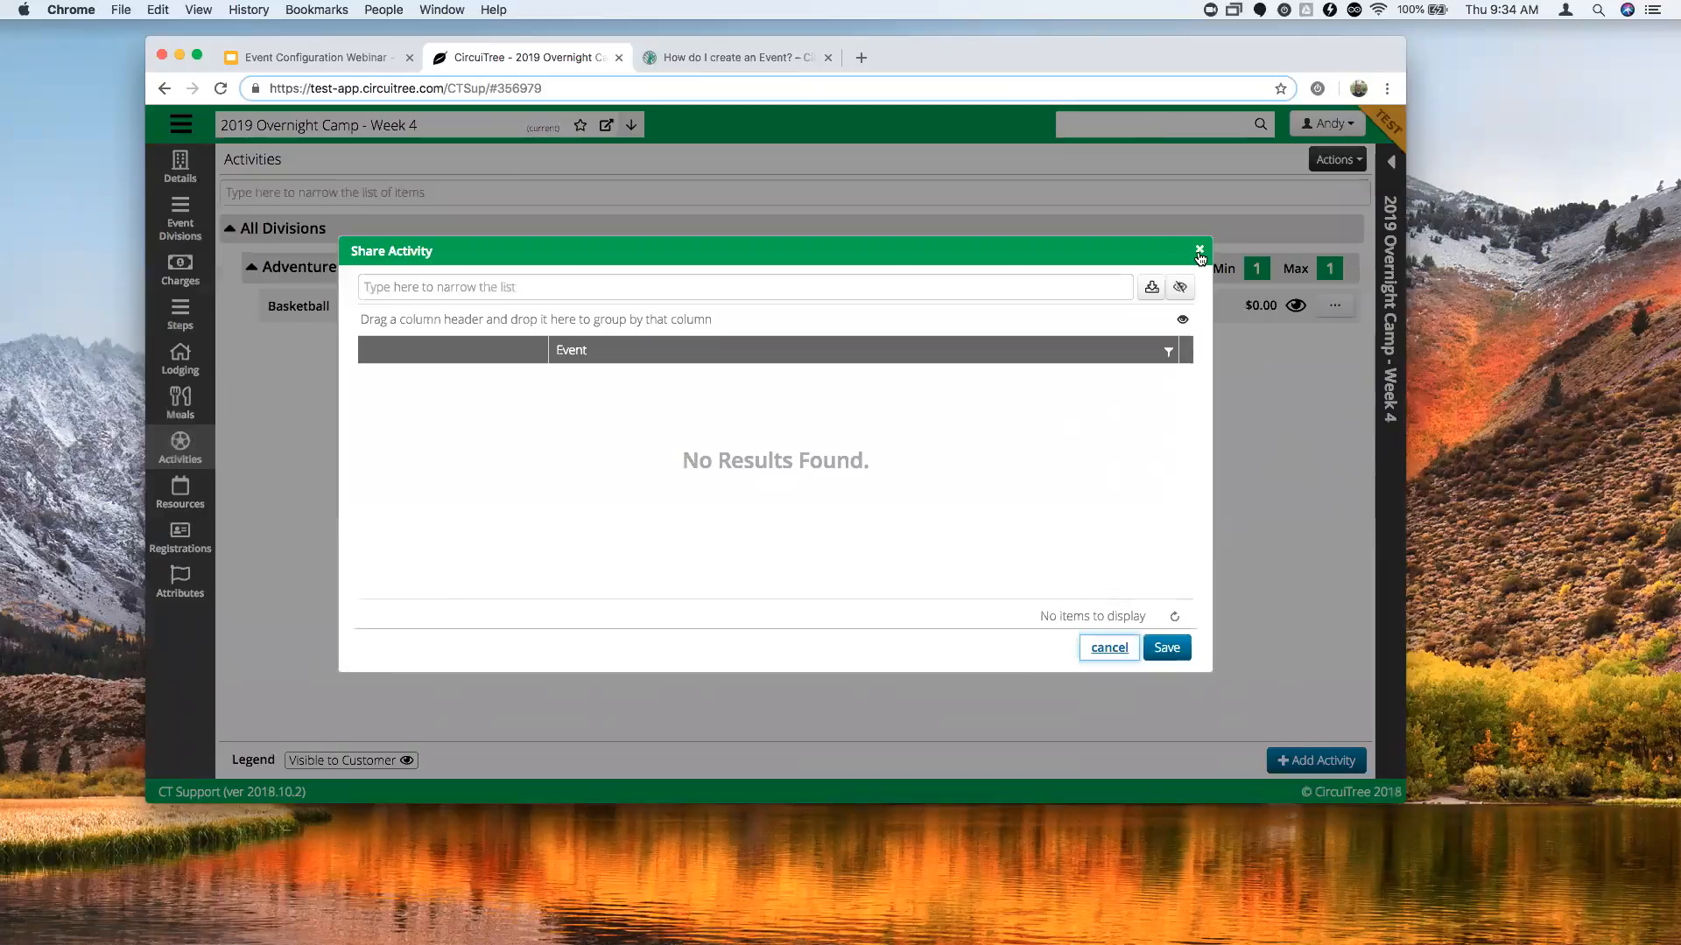
{"action": "left_click", "coordinate": [1201, 254]}
{"action": "left_click", "coordinate": [1201, 254]}
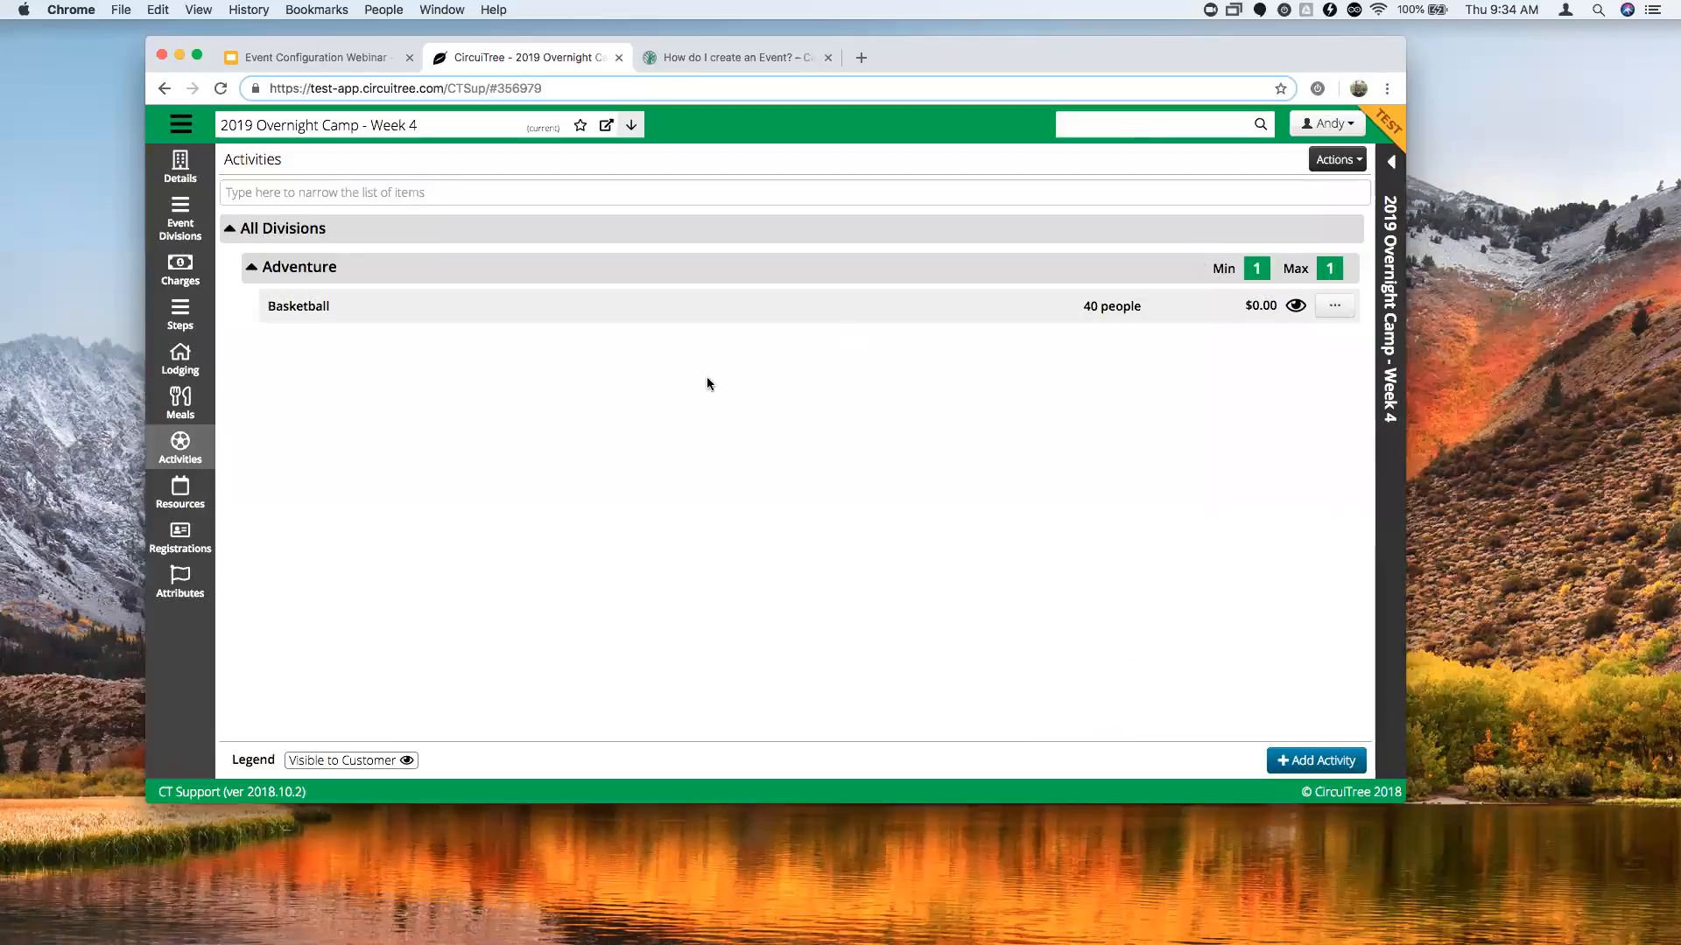
{"action": "left_click", "coordinate": [1330, 312]}
{"action": "left_click", "coordinate": [949, 395]}
Search the event's allocations with Location and Cost Center cleared, then view its Attributes.
{"action": "left_click", "coordinate": [195, 502]}
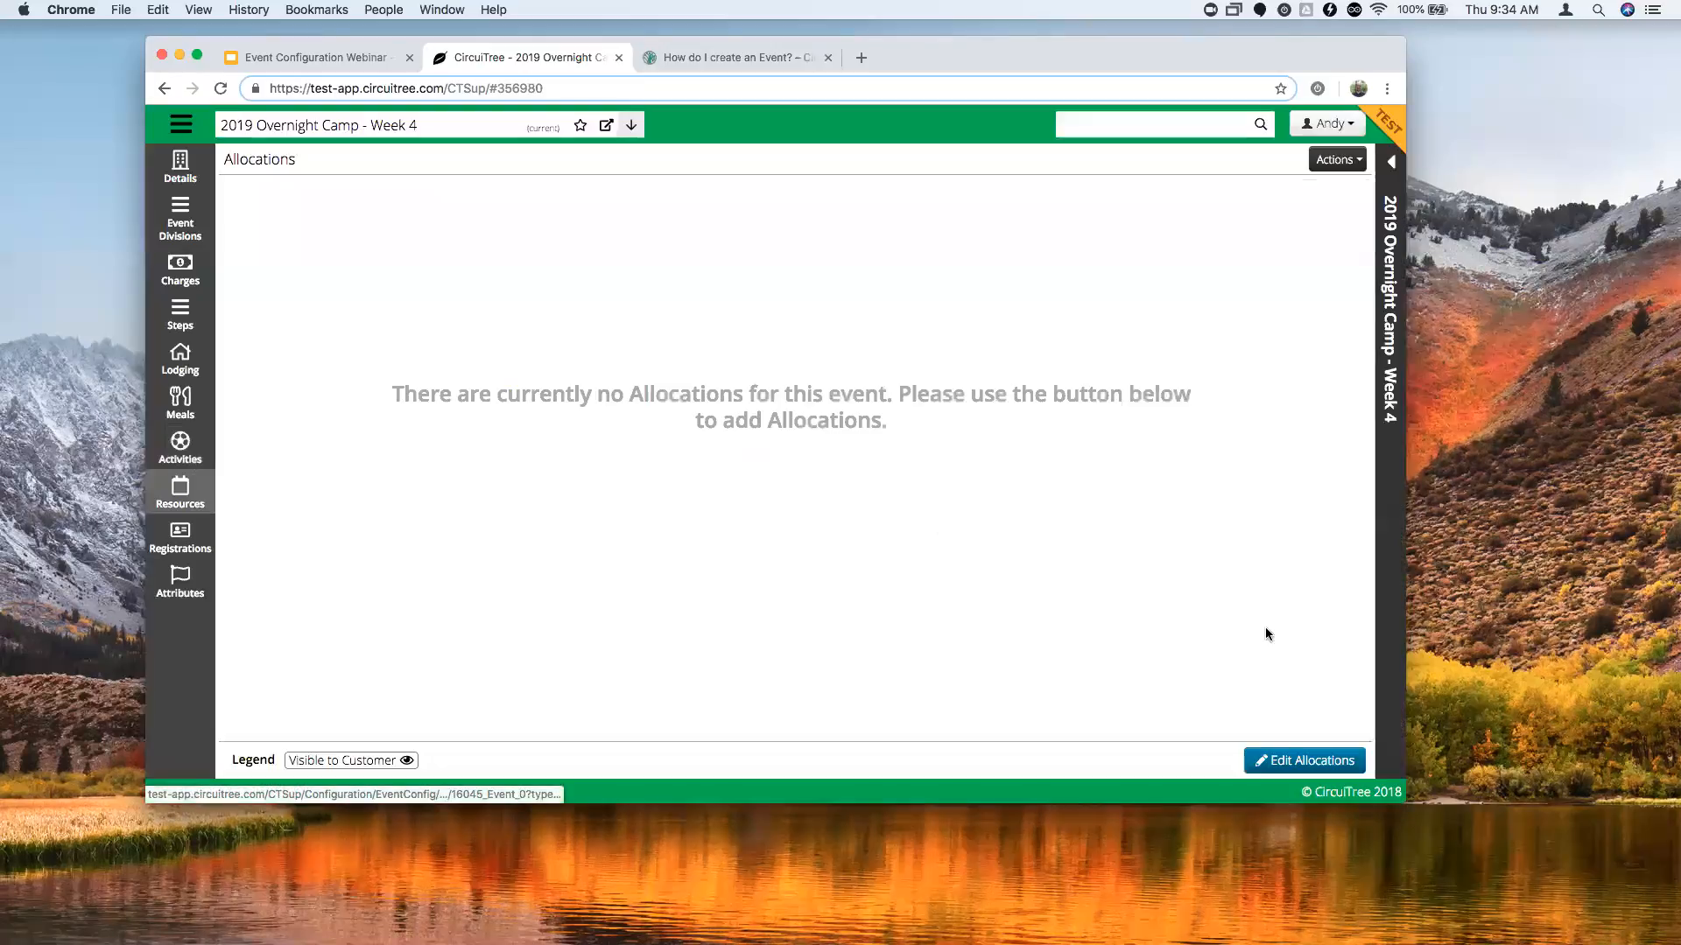
{"action": "left_click", "coordinate": [1289, 762]}
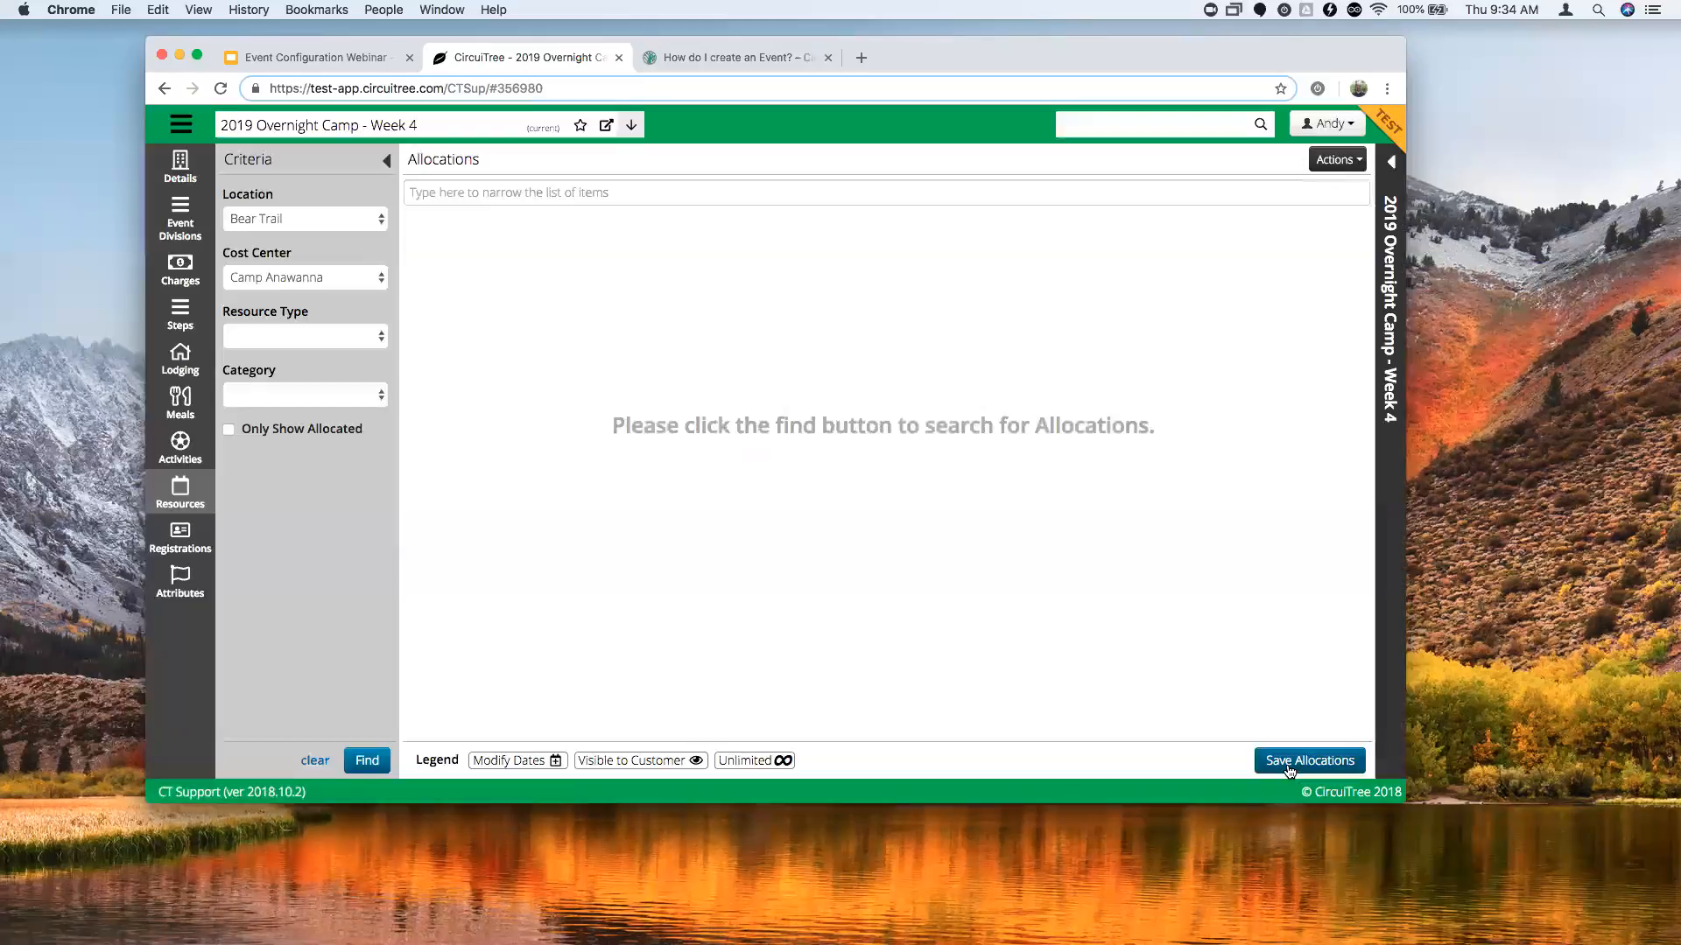
{"action": "left_click", "coordinate": [369, 761]}
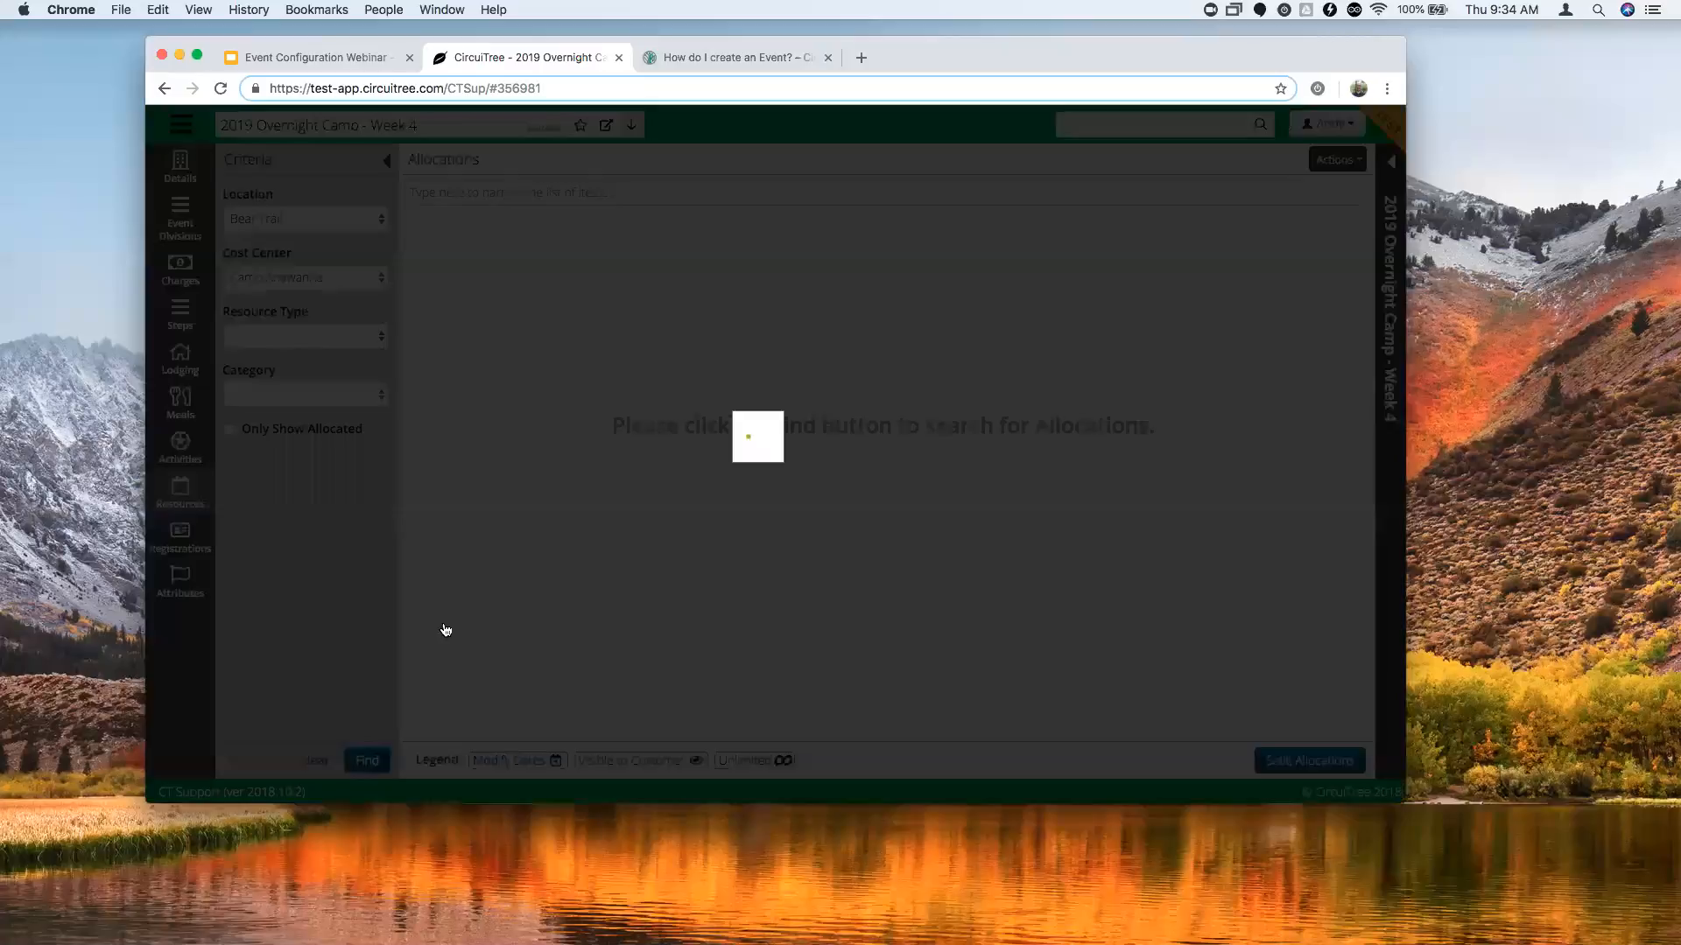
{"action": "left_click", "coordinate": [315, 219]}
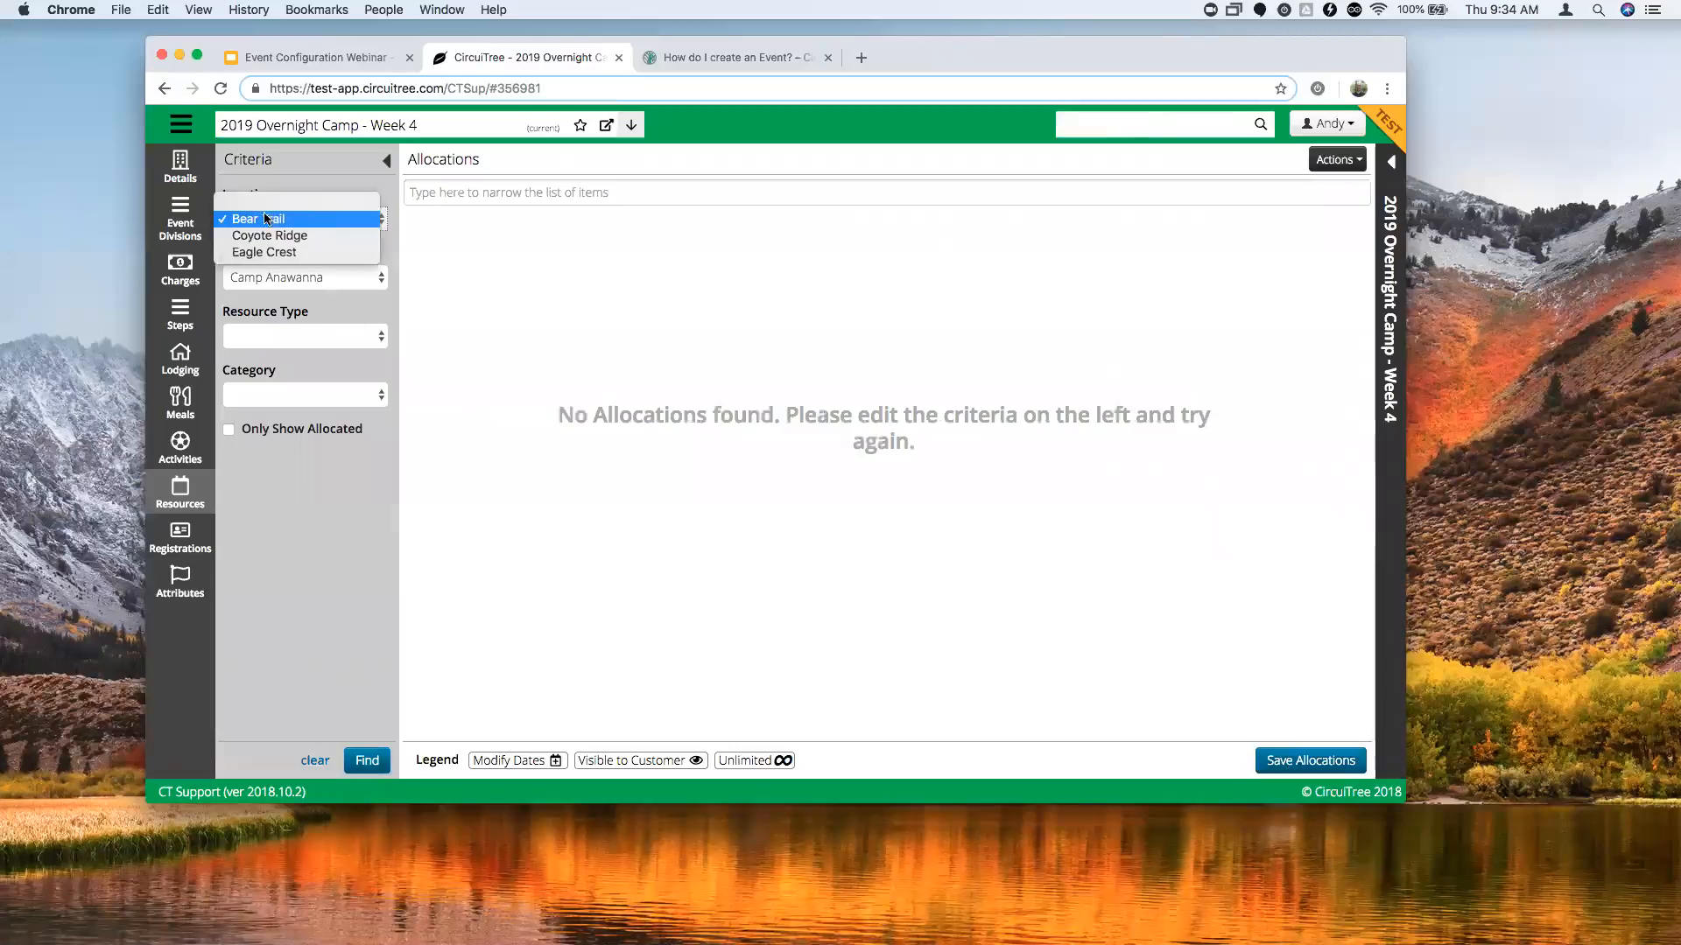
{"action": "left_click", "coordinate": [274, 217]}
{"action": "left_click", "coordinate": [302, 278]}
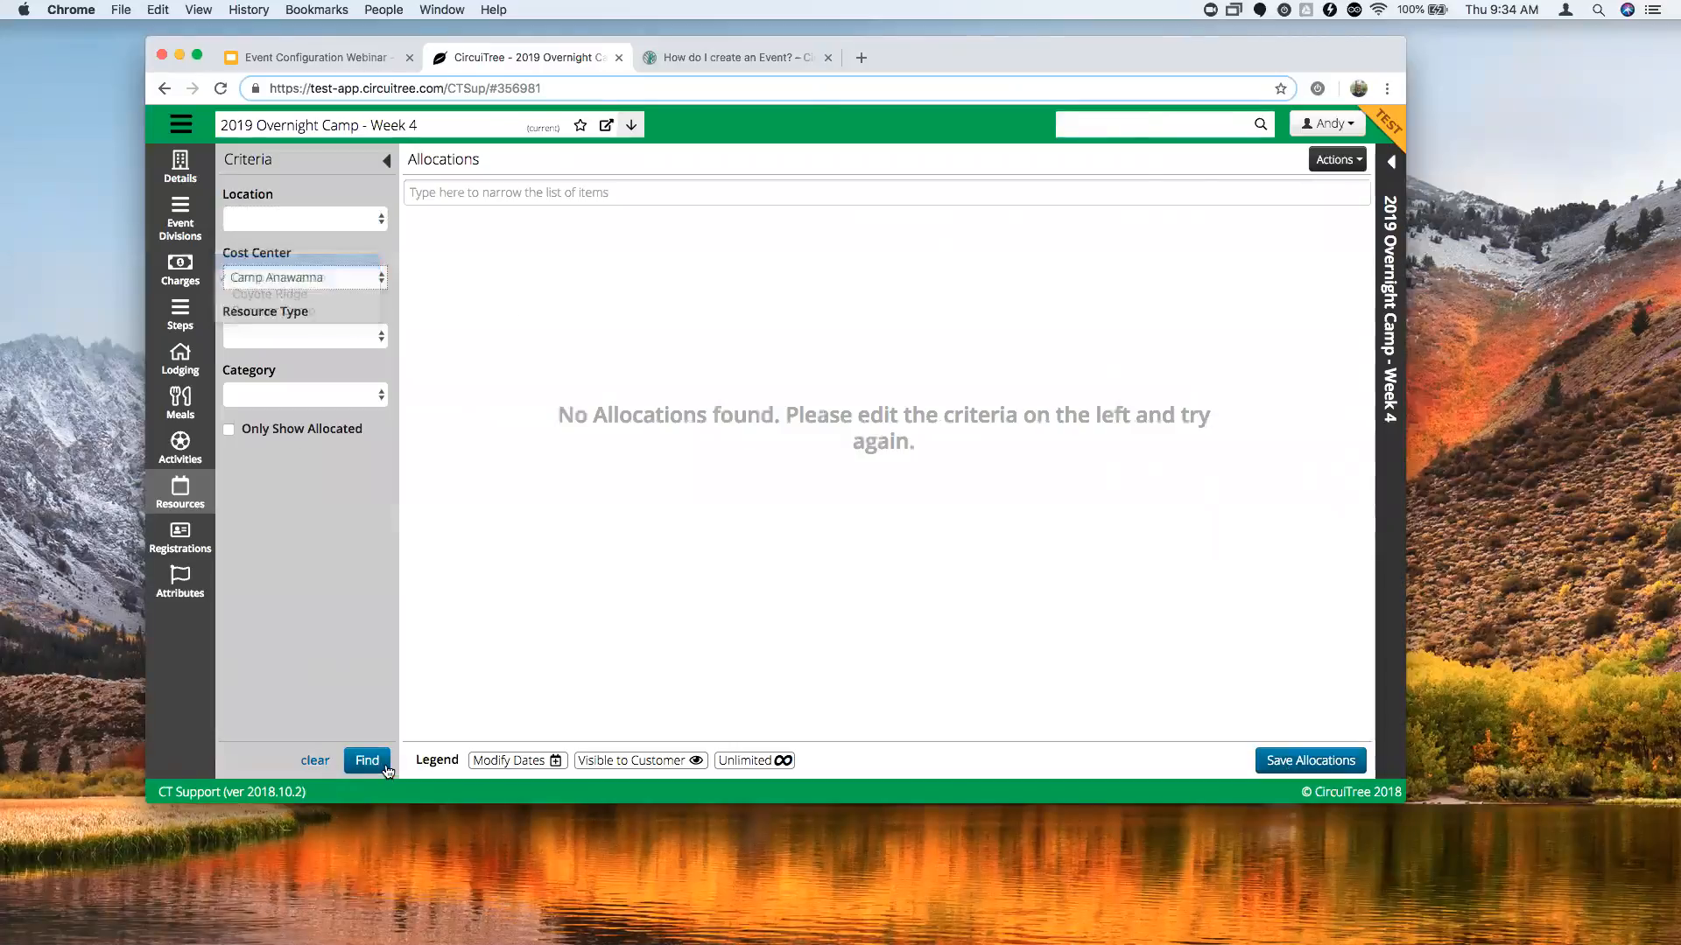
{"action": "left_click", "coordinate": [377, 766]}
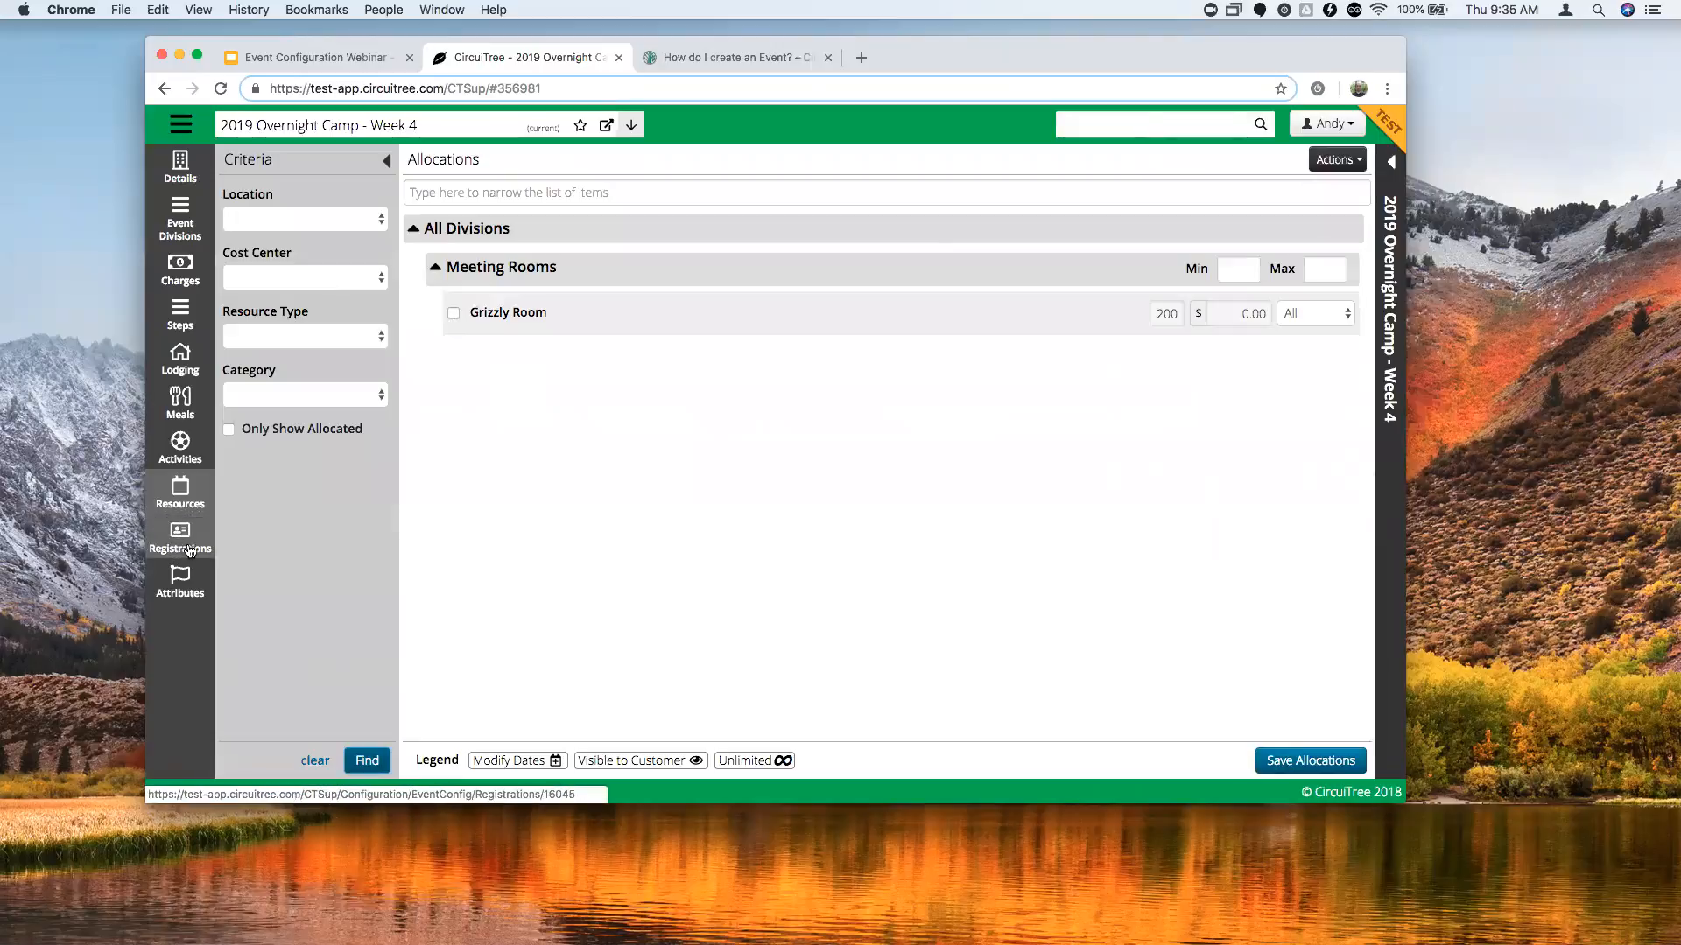
{"action": "left_click", "coordinate": [191, 591]}
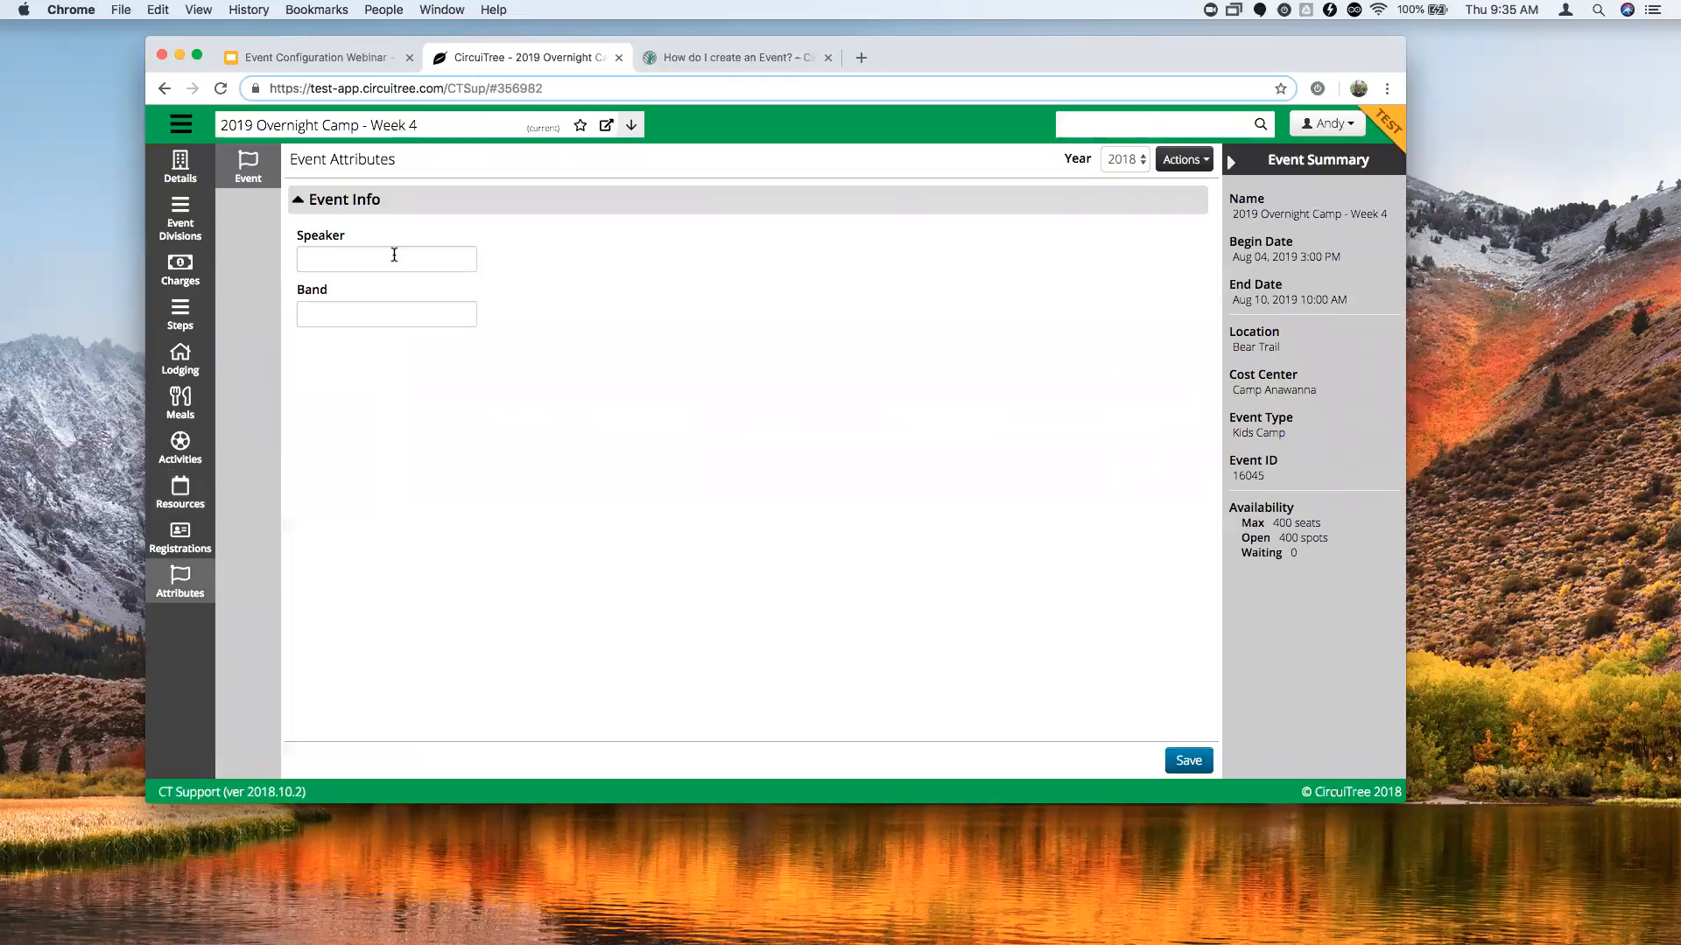
Check the empty Speaker and Band fields and the registrations, then return to Event Configuration.
{"action": "left_click", "coordinate": [392, 306]}
{"action": "left_click", "coordinate": [400, 260]}
{"action": "left_click", "coordinate": [536, 316]}
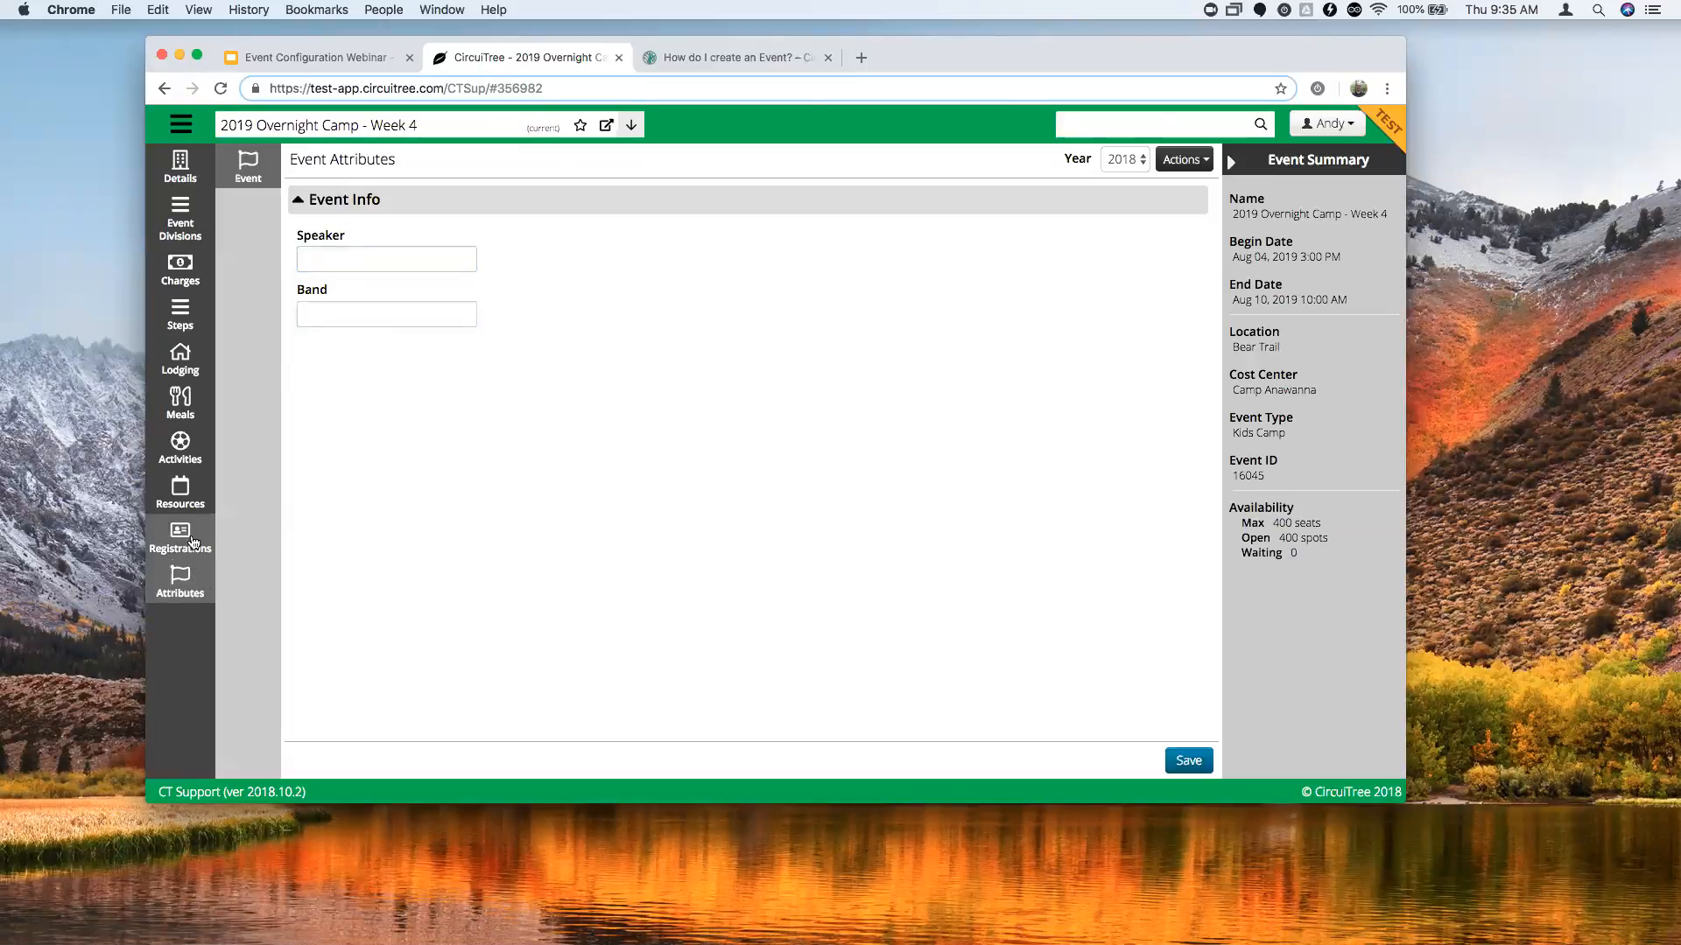
{"action": "left_click", "coordinate": [179, 547]}
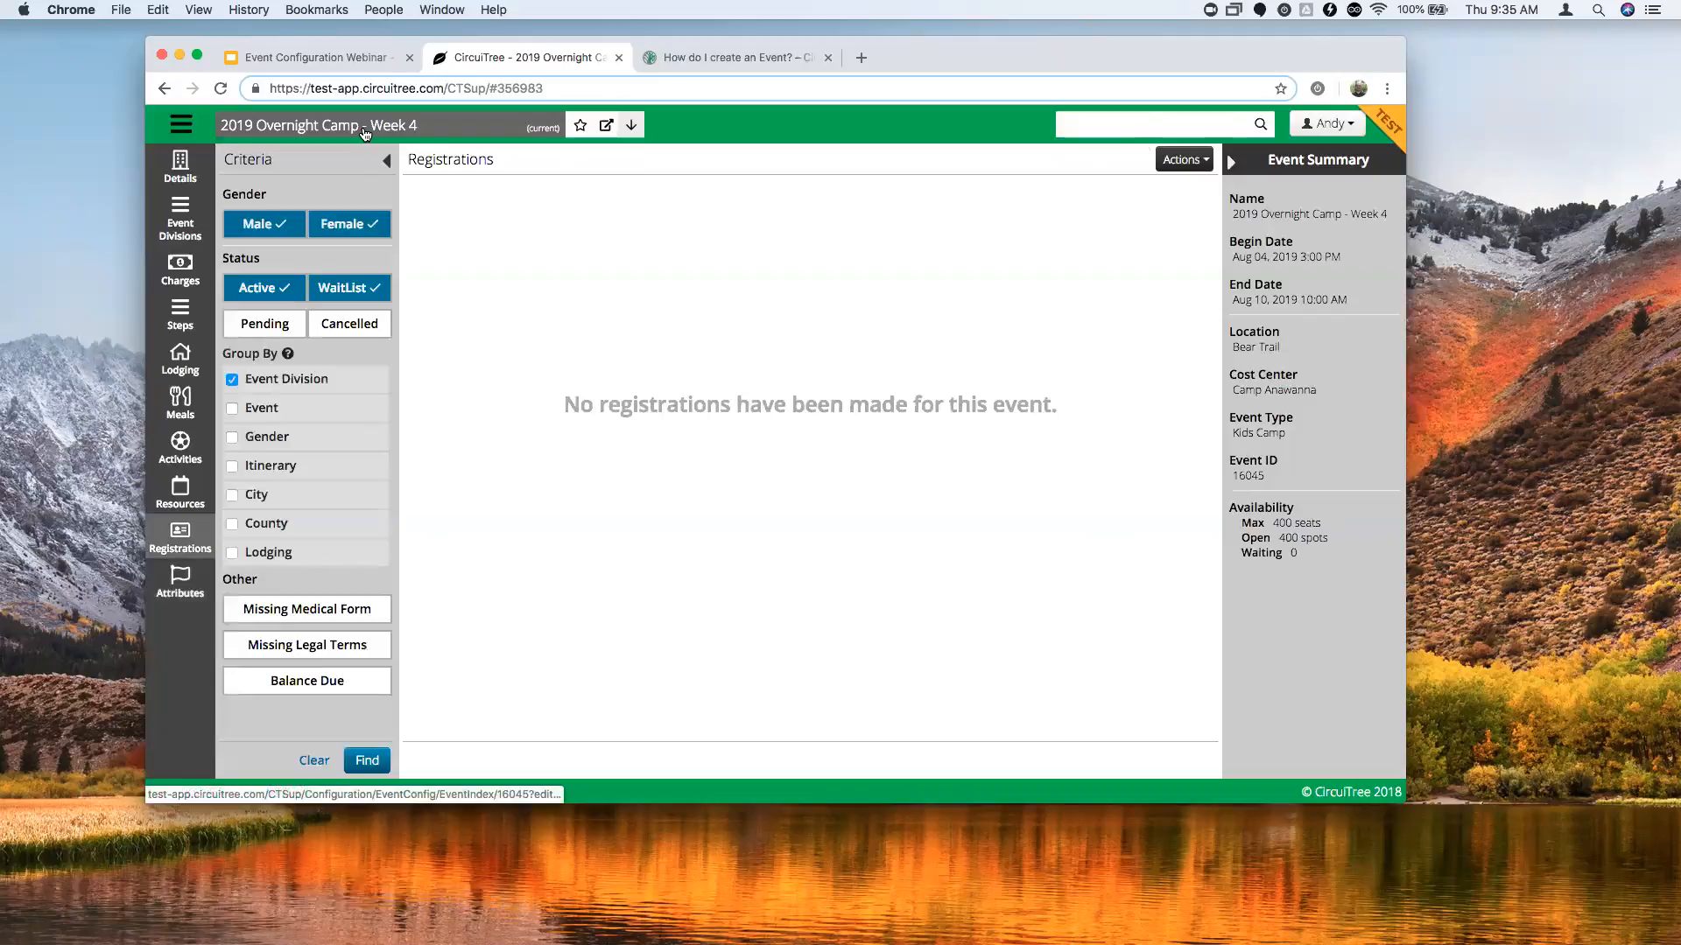
{"action": "mouse_move", "coordinate": [365, 131]}
{"action": "left_click", "coordinate": [321, 229]}
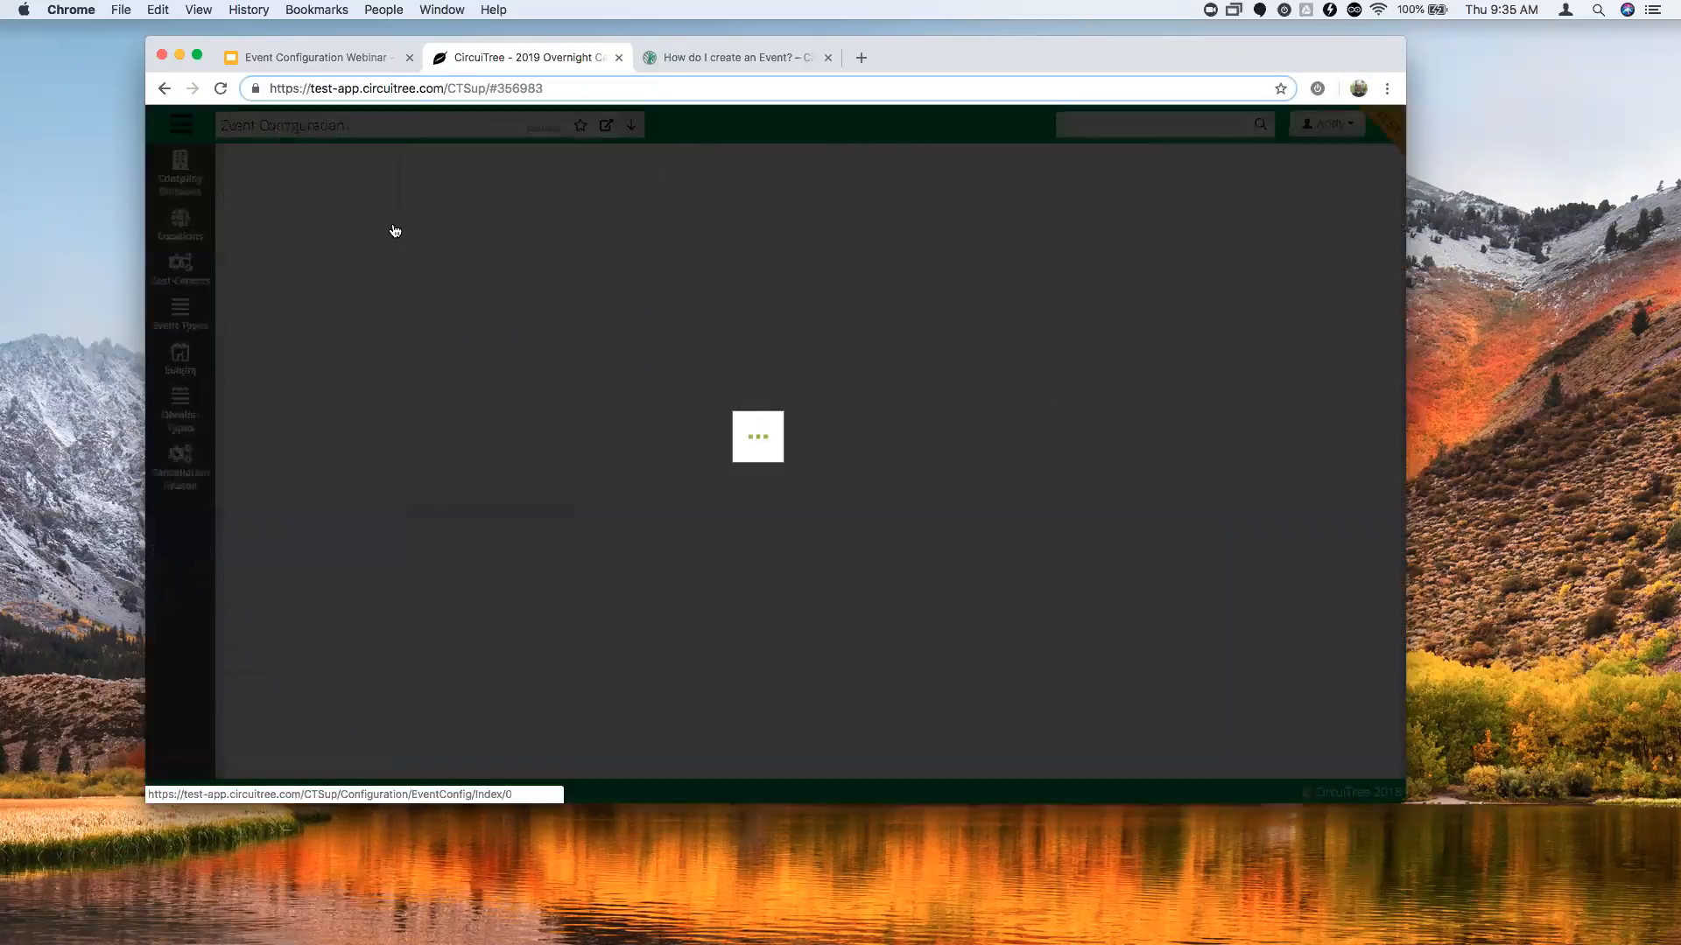
List the 2019 events and open Overnight Camp - Week 1's registrations.
{"action": "left_click", "coordinate": [366, 763]}
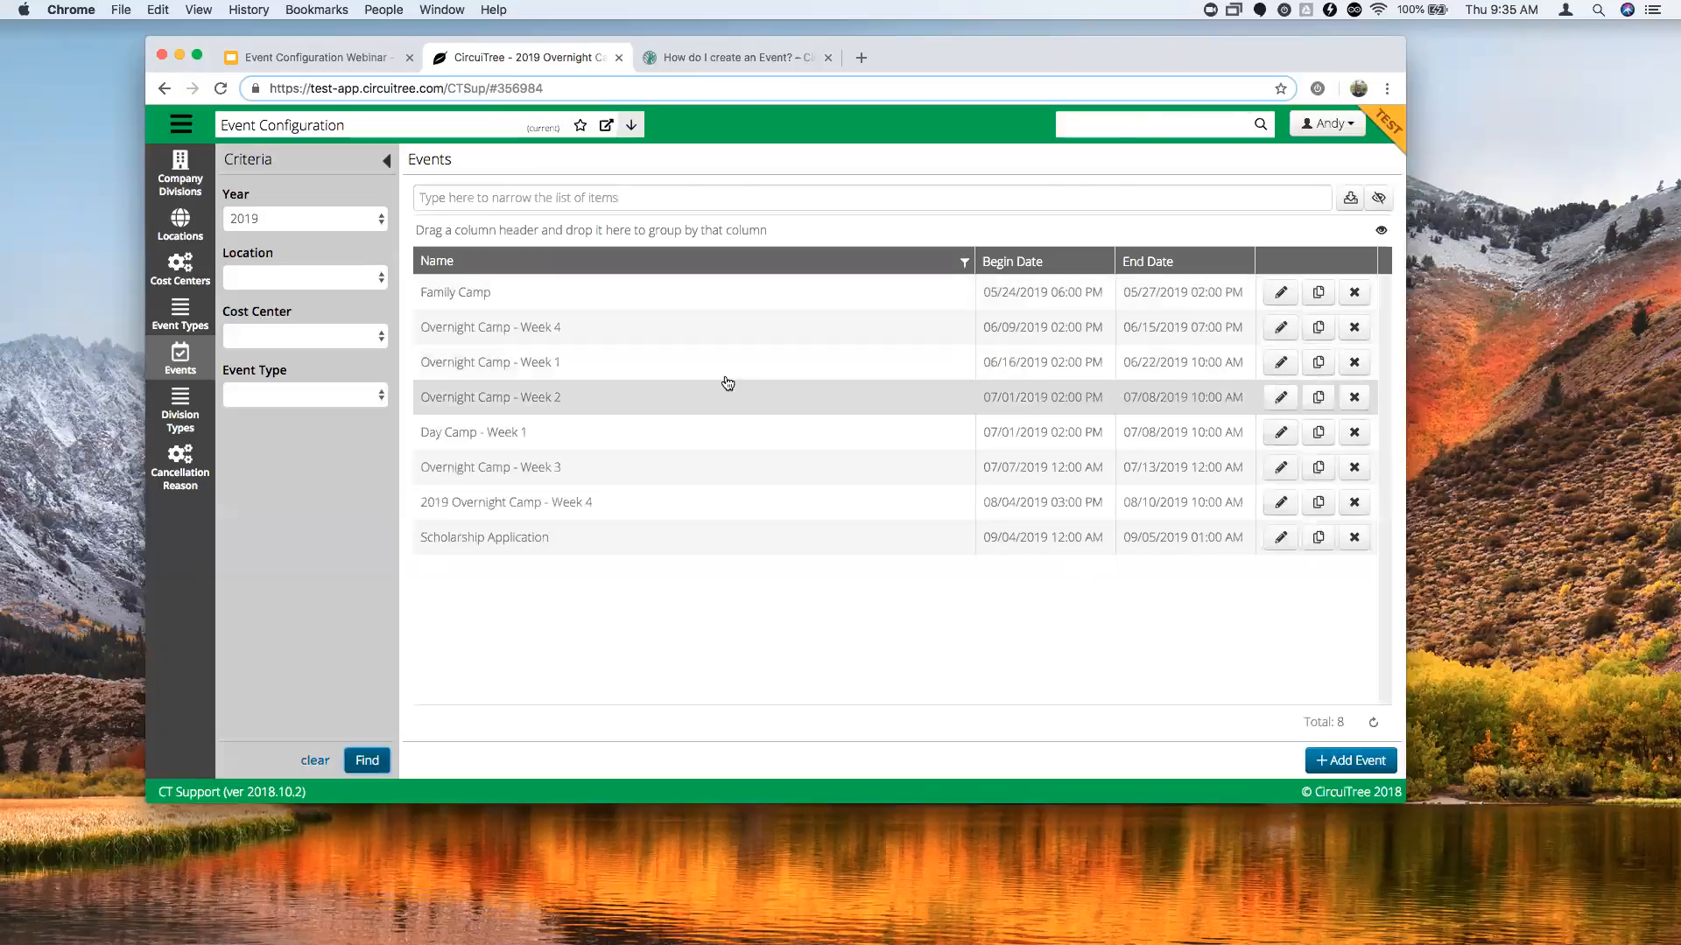
{"action": "left_click", "coordinate": [724, 368]}
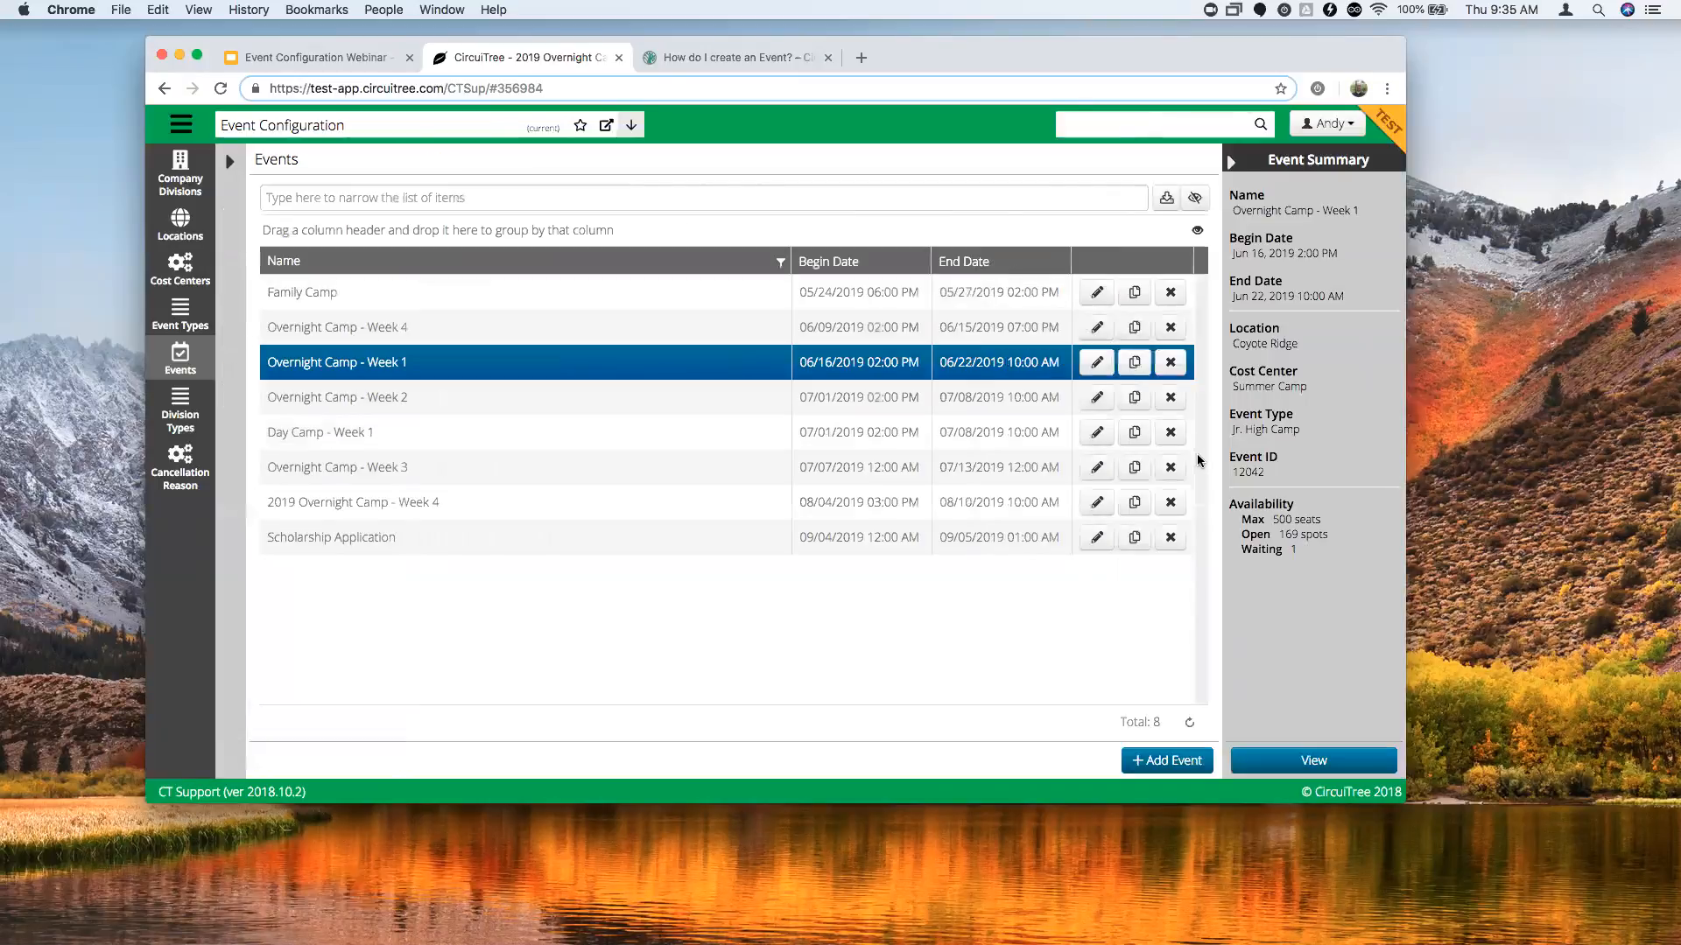
{"action": "left_click", "coordinate": [1312, 761]}
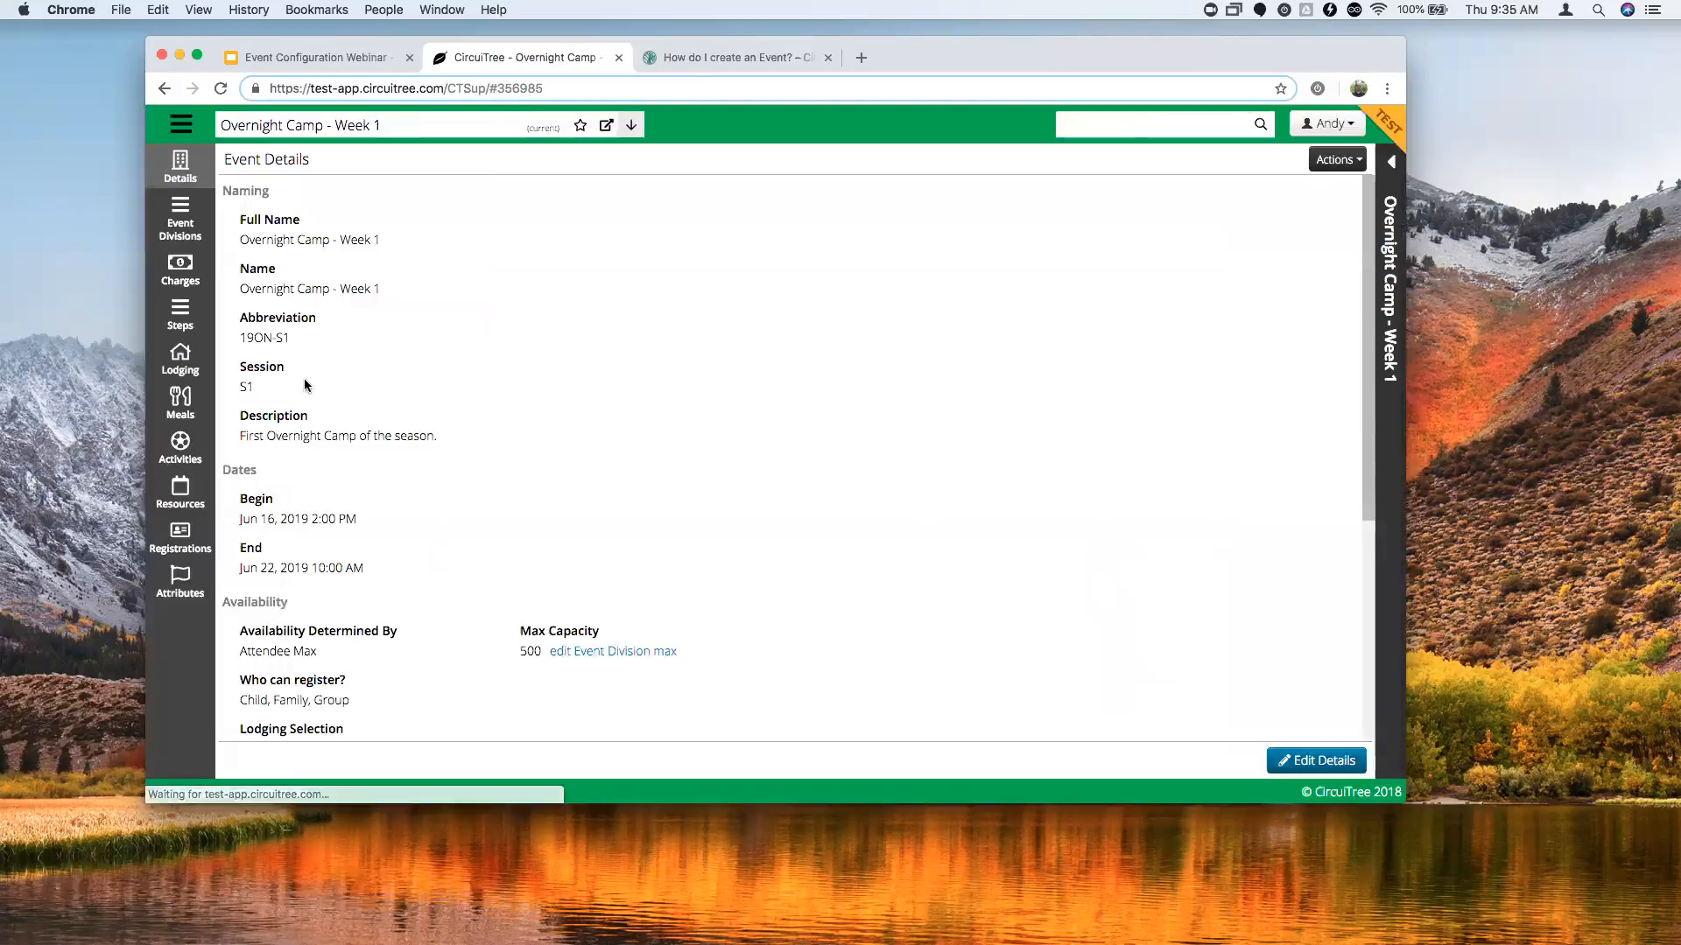
{"action": "left_click", "coordinate": [193, 541]}
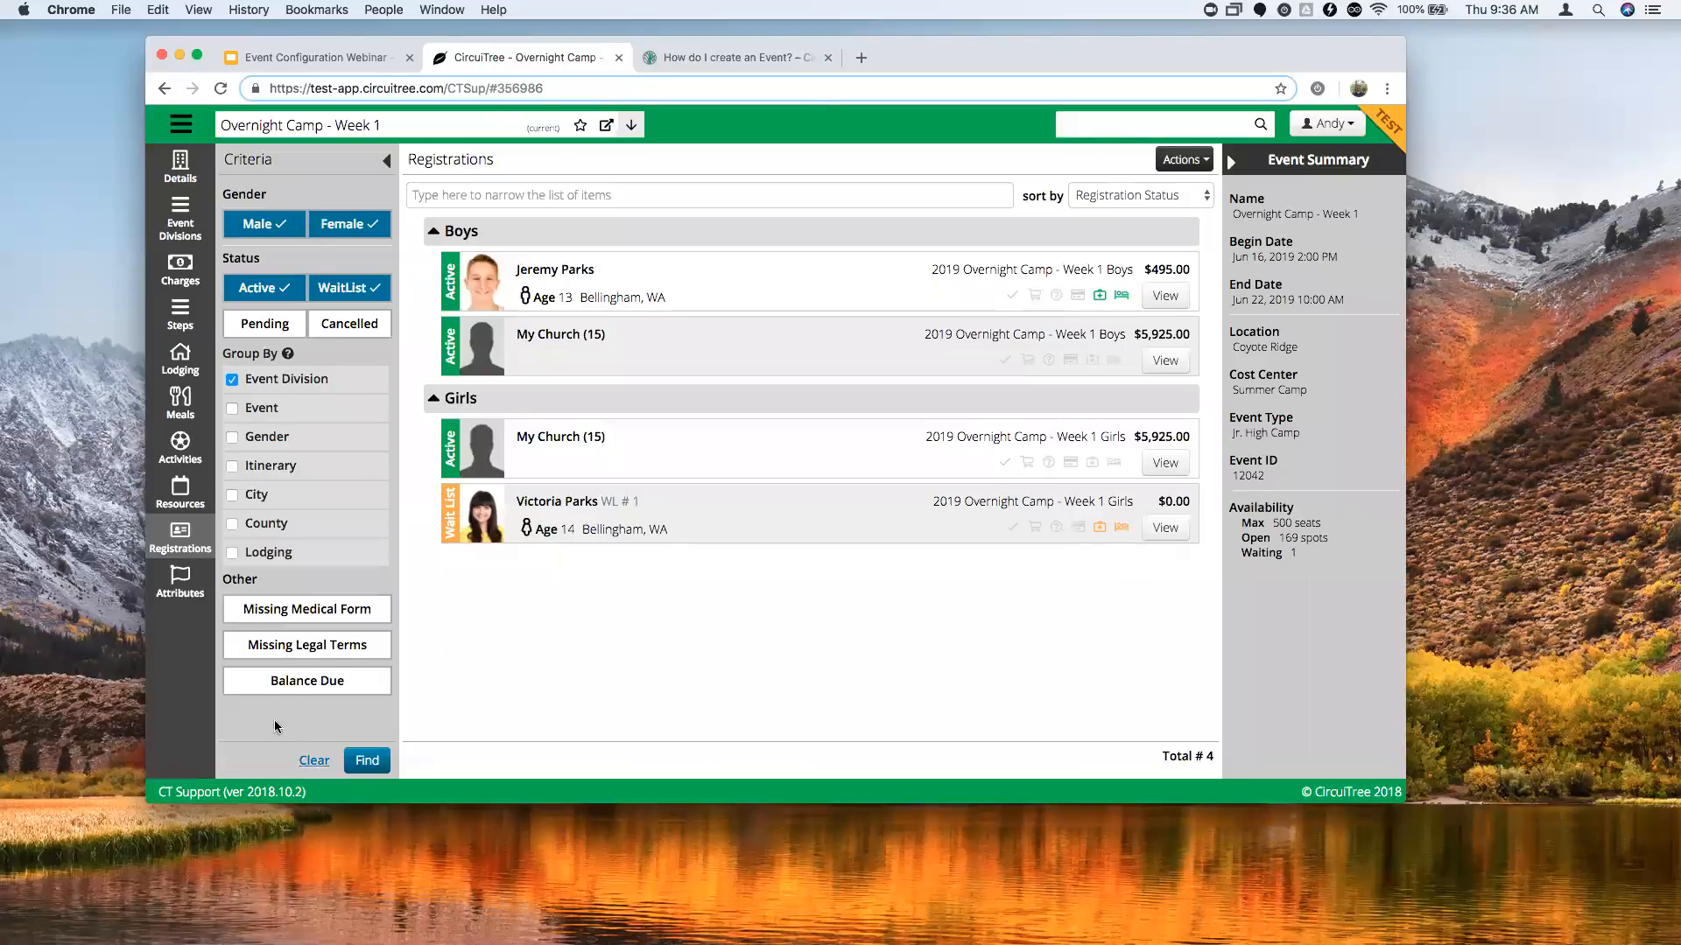
Regroup the Week 1 registrations by gender, then by itinerary.
{"action": "left_click", "coordinate": [232, 381]}
{"action": "left_click", "coordinate": [232, 437]}
{"action": "left_click", "coordinate": [367, 761]}
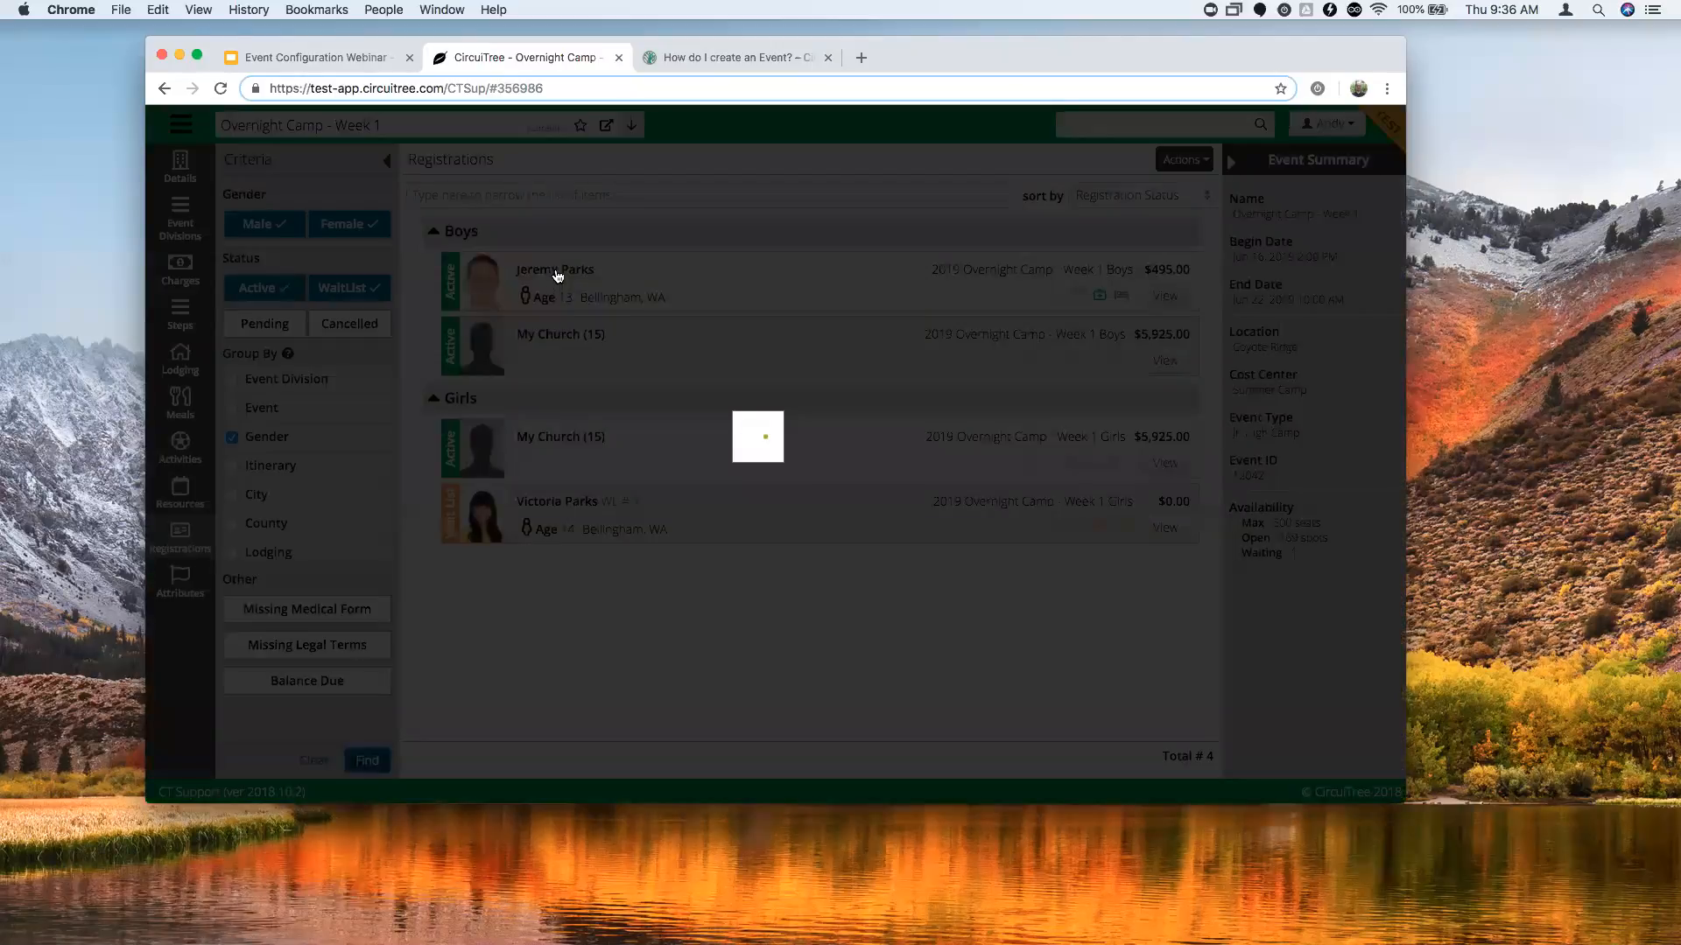
{"action": "left_click", "coordinate": [232, 436]}
{"action": "left_click", "coordinate": [233, 467]}
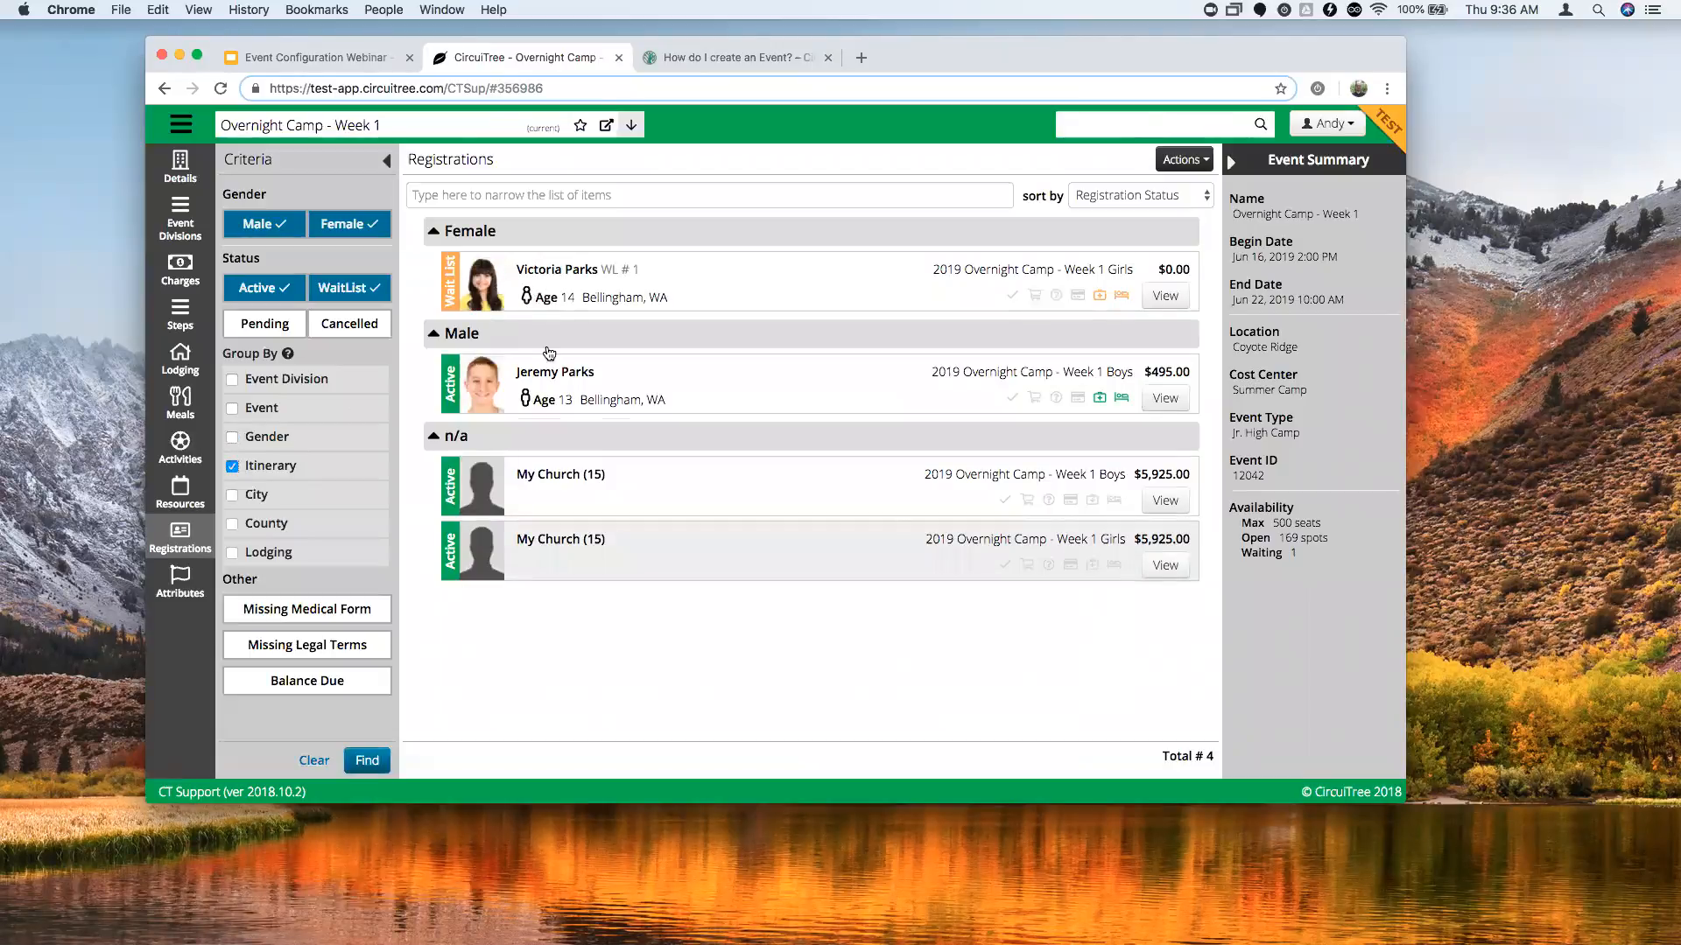
{"action": "left_click", "coordinate": [366, 761]}
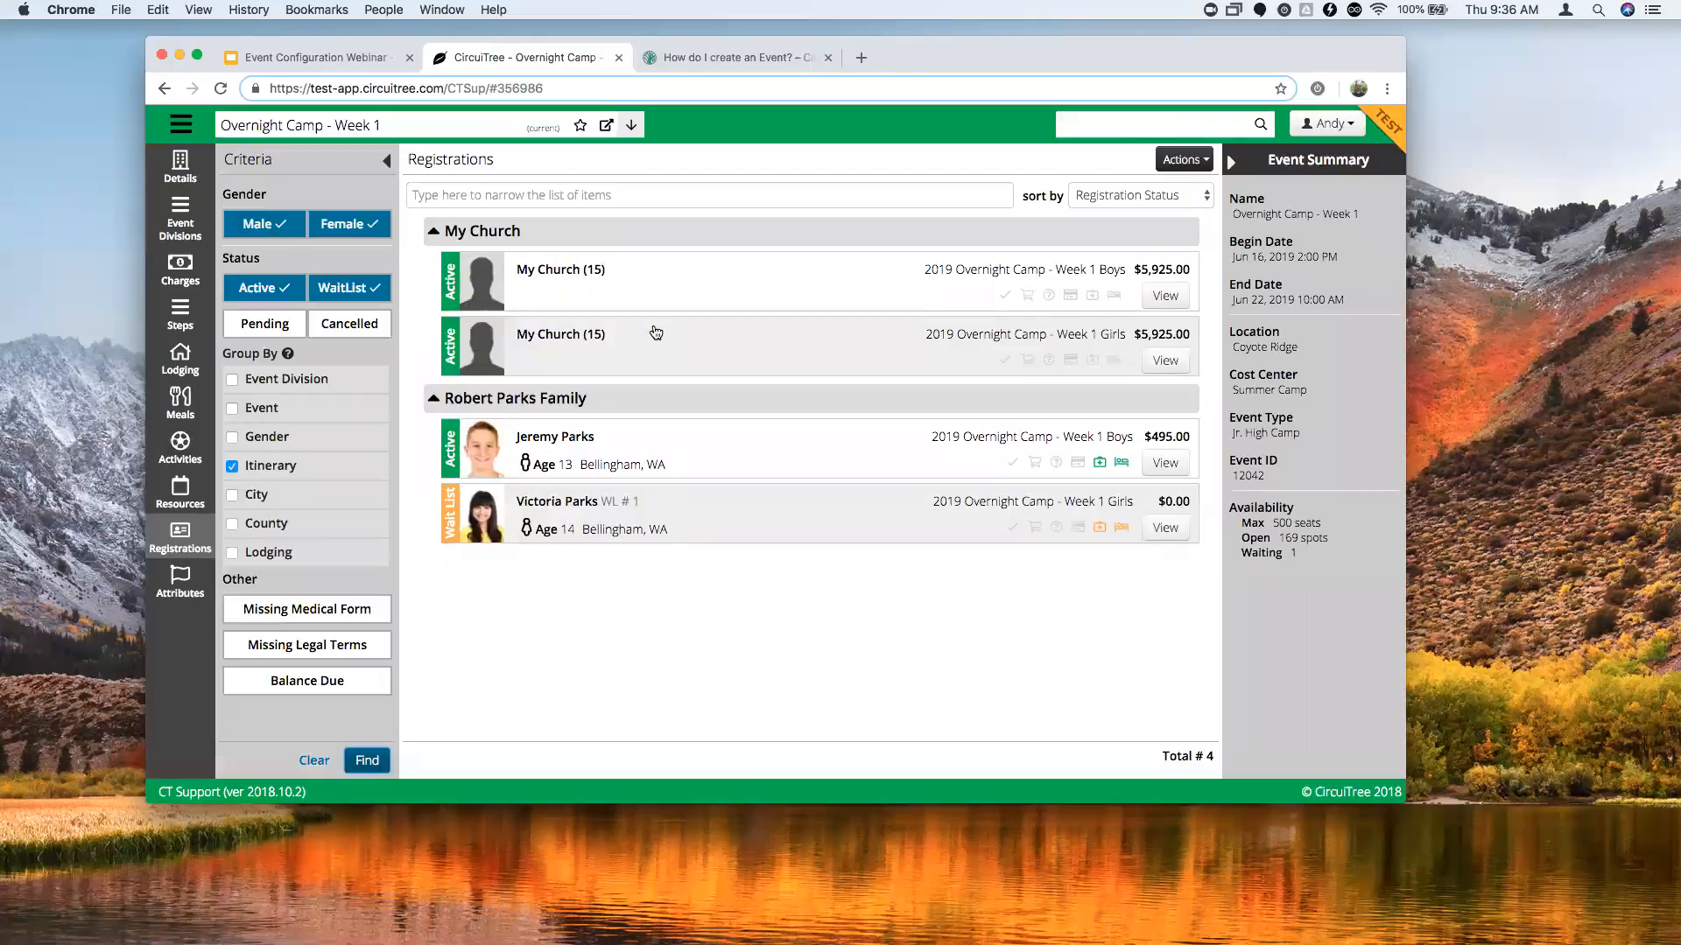
{"action": "left_click", "coordinate": [234, 382]}
{"action": "mouse_move", "coordinate": [300, 467]}
{"action": "left_mouse_down"}
{"action": "mouse_move", "coordinate": [310, 420]}
{"action": "mouse_move", "coordinate": [299, 454]}
{"action": "left_mouse_up"}
{"action": "left_click", "coordinate": [278, 470]}
{"action": "left_click", "coordinate": [233, 467]}
{"action": "left_click", "coordinate": [234, 381]}
{"action": "left_click", "coordinate": [232, 467]}
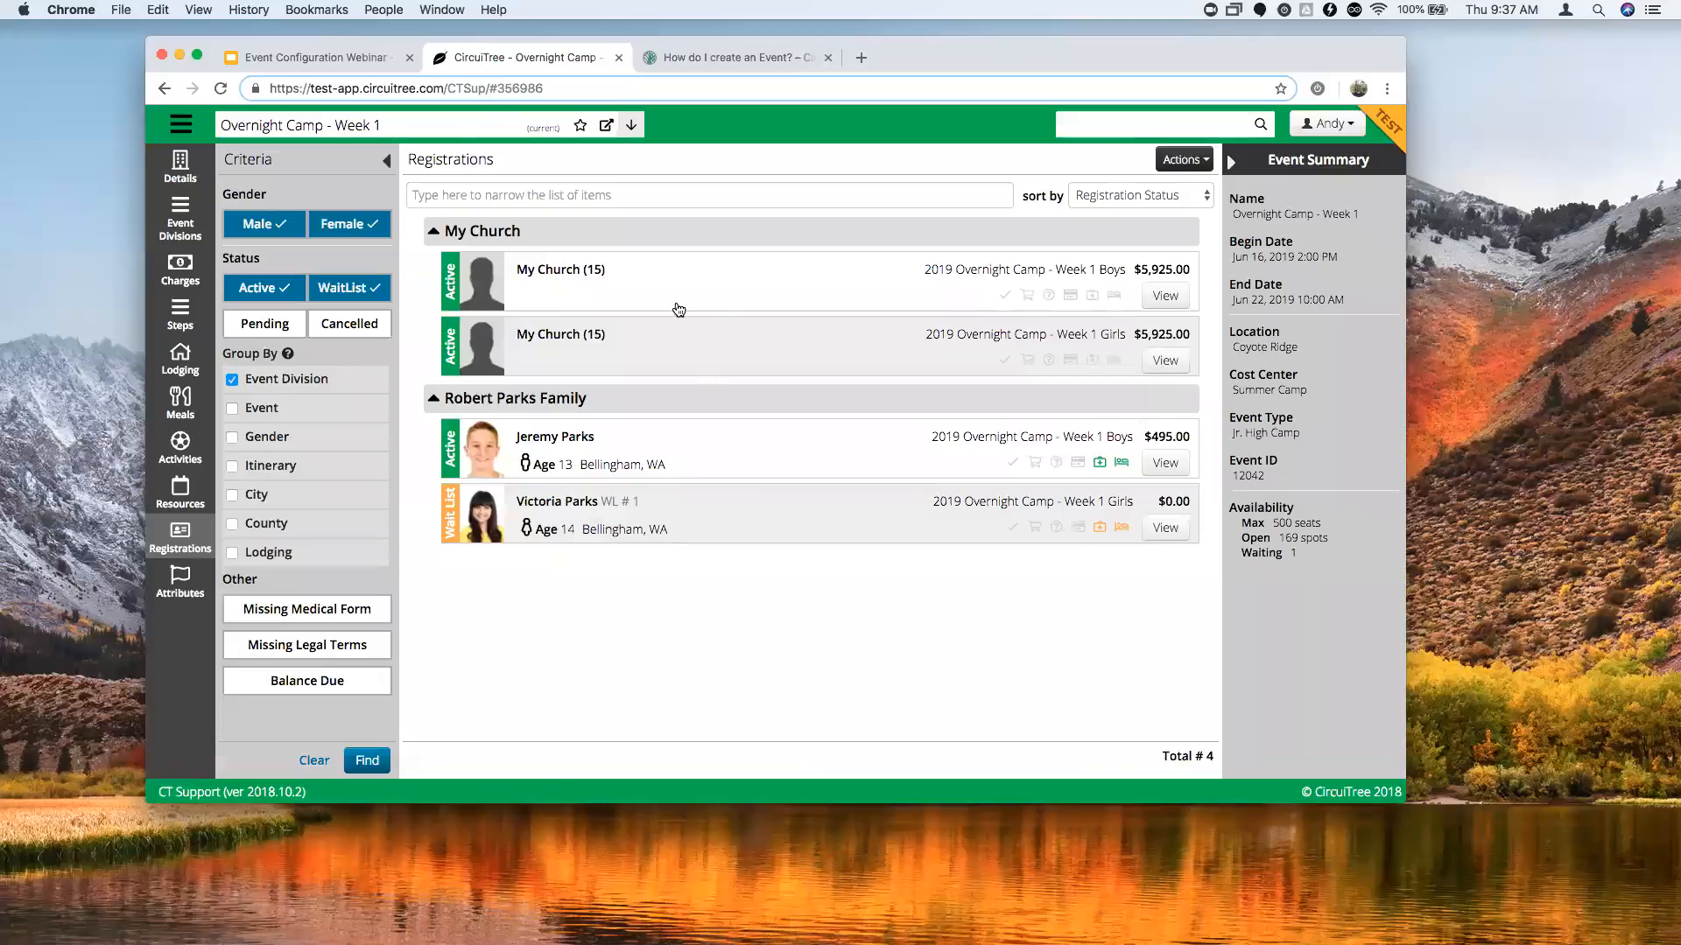
Open a registrant's registration details and the linked Week 1 event.
{"action": "left_click", "coordinate": [1163, 467]}
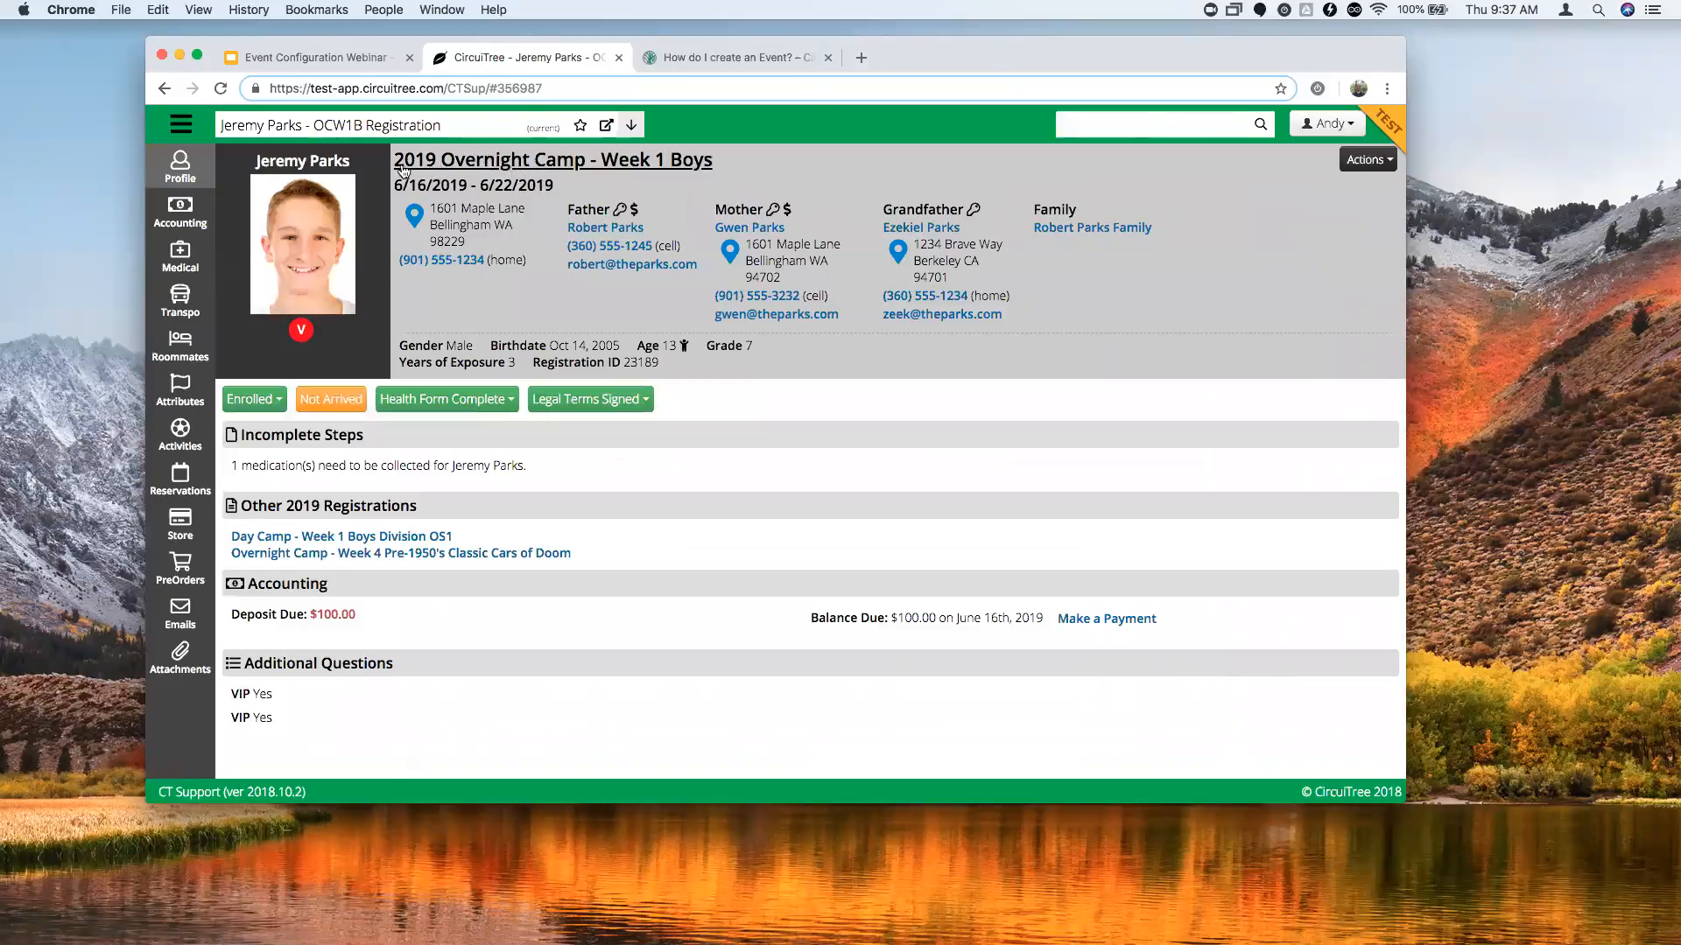
{"action": "left_click", "coordinate": [475, 165]}
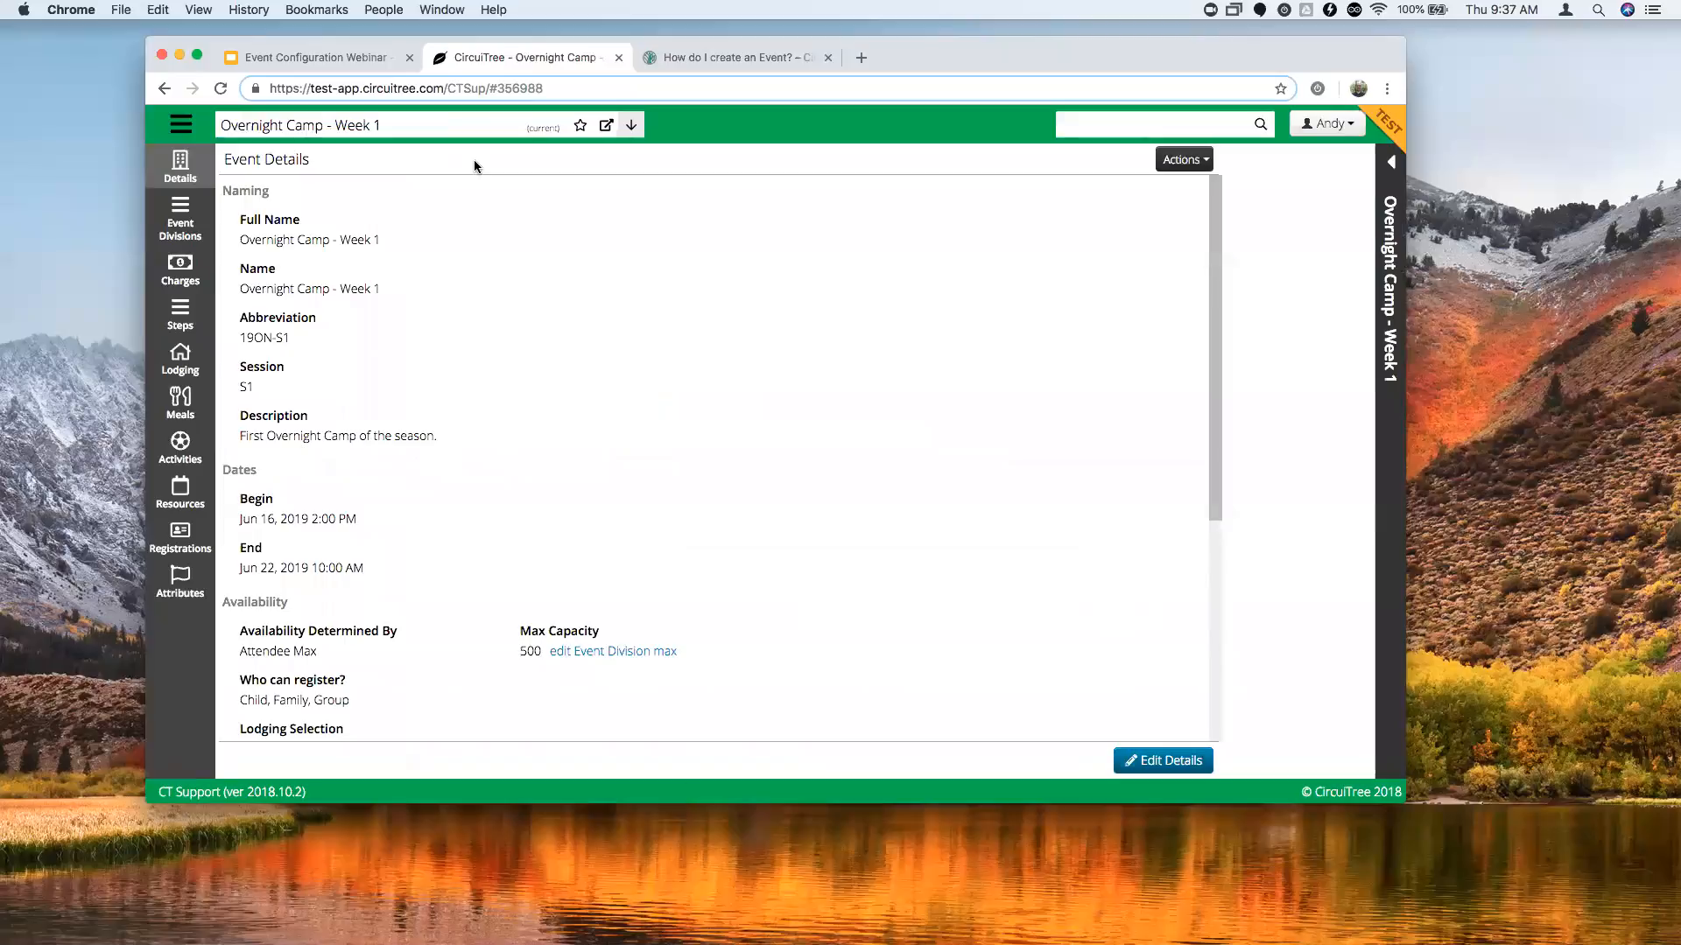
{"action": "left_click", "coordinate": [435, 133]}
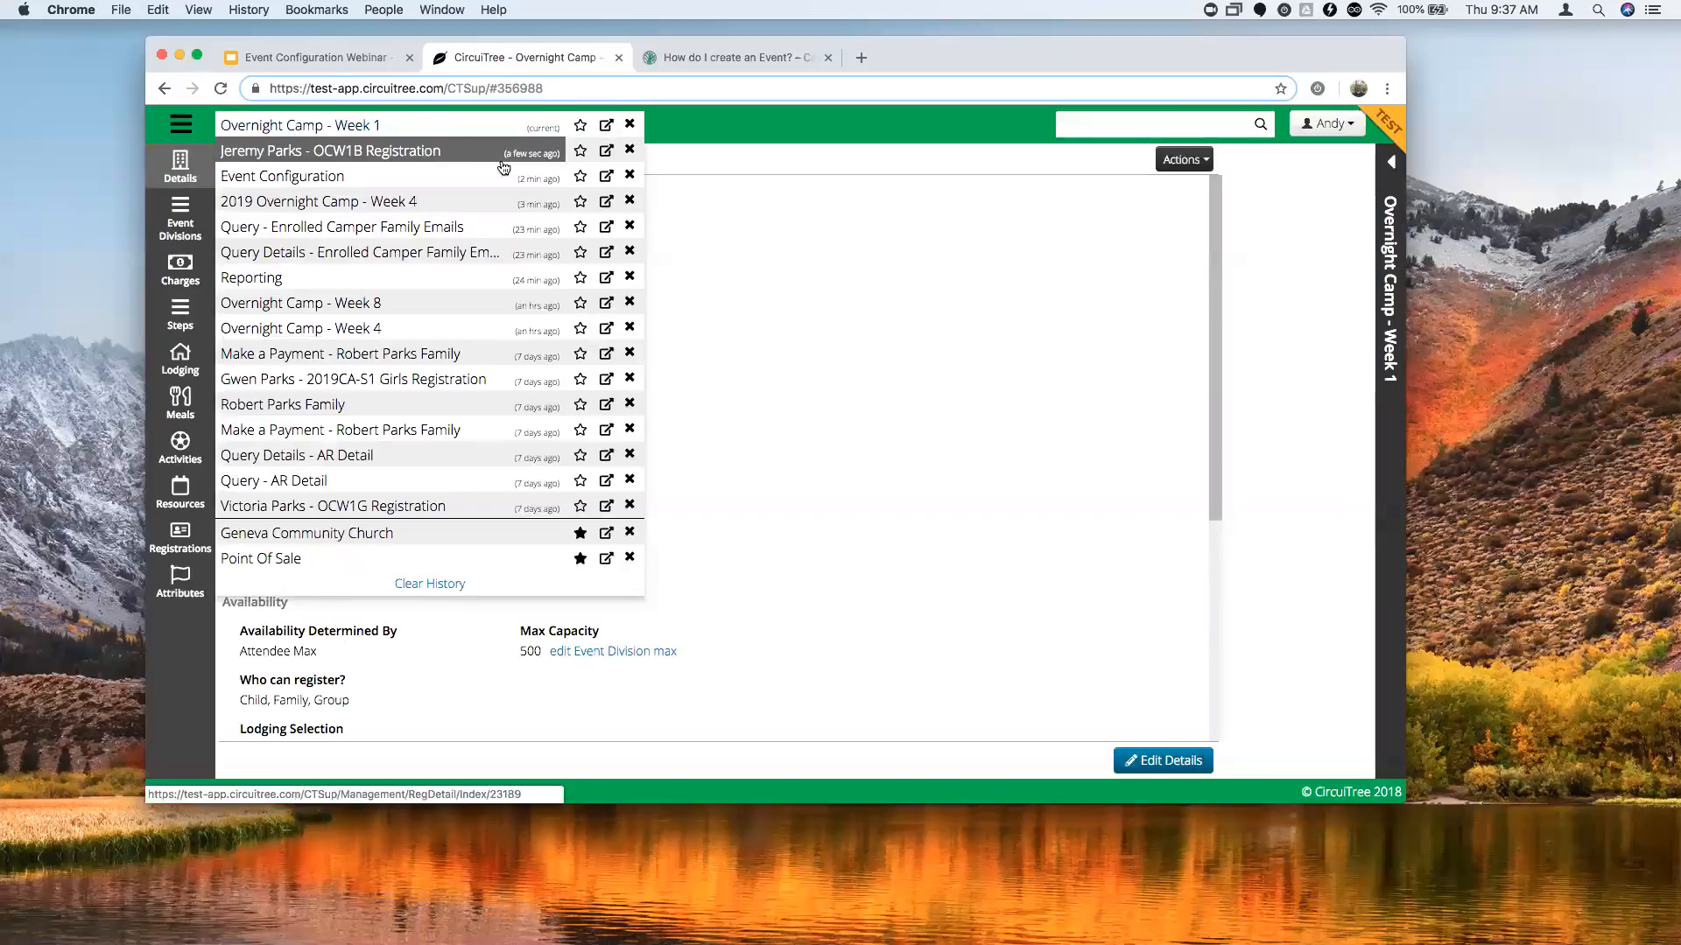
{"action": "left_click", "coordinate": [491, 151]}
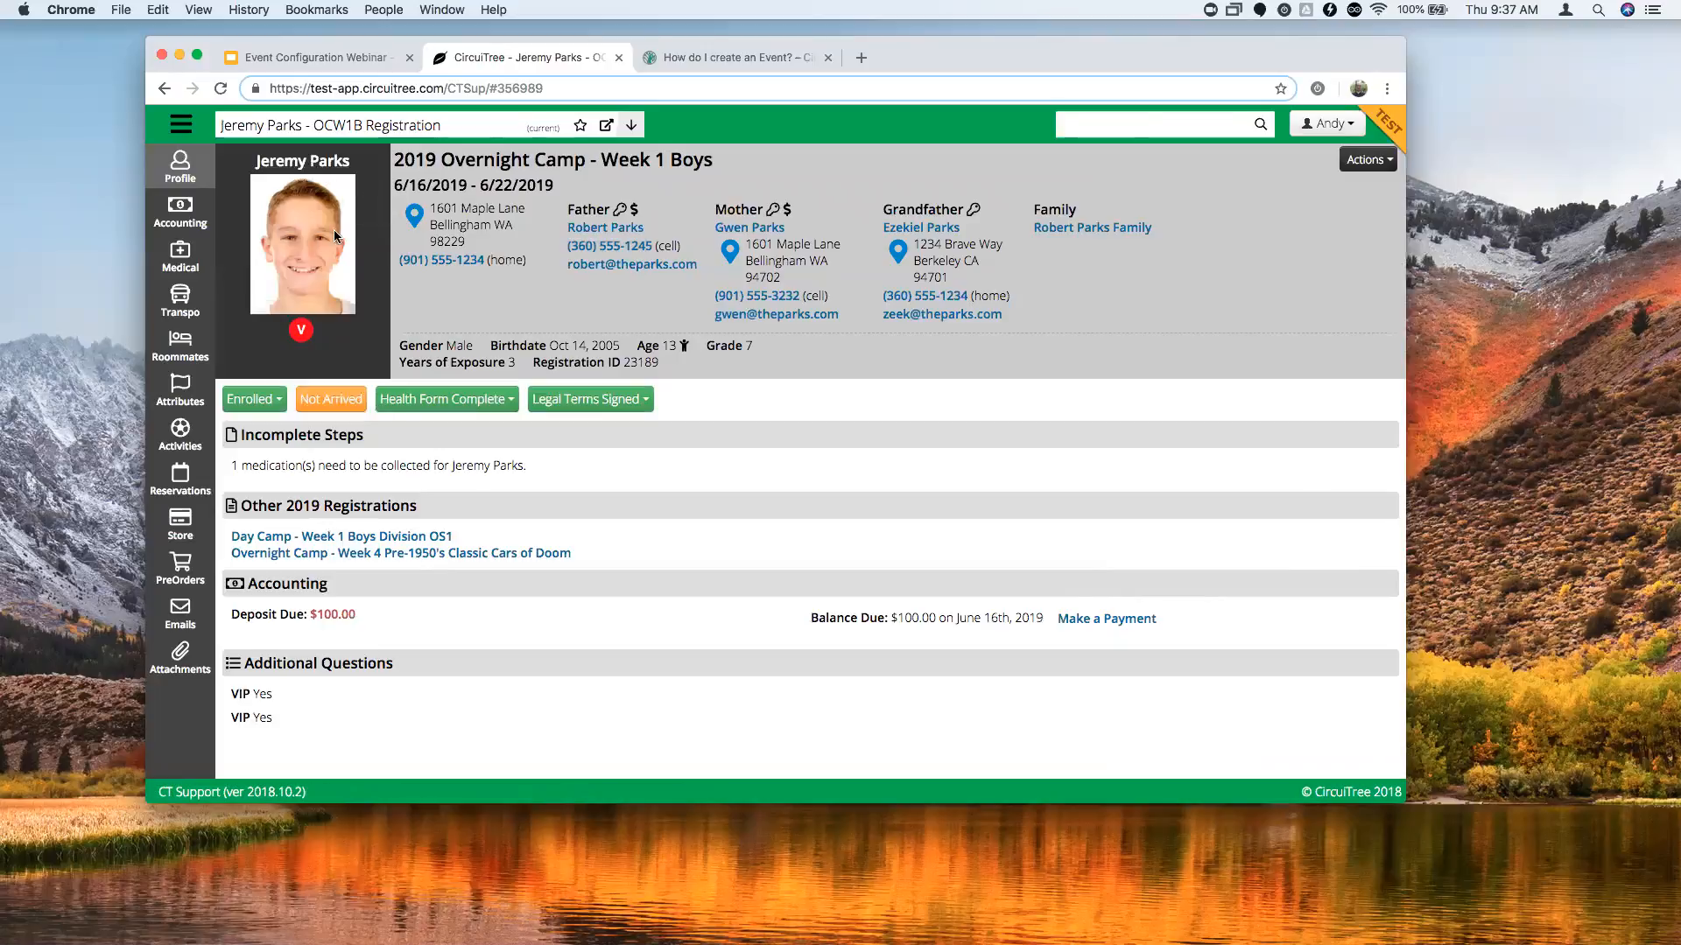
View Week 1's registrations, then switch to 2019 Overnight Camp - Week 4.
{"action": "left_click", "coordinate": [537, 166]}
{"action": "scroll", "coordinate": [484, 418], "scroll_direction": "down", "scroll_amount": 5}
{"action": "left_click", "coordinate": [196, 561]}
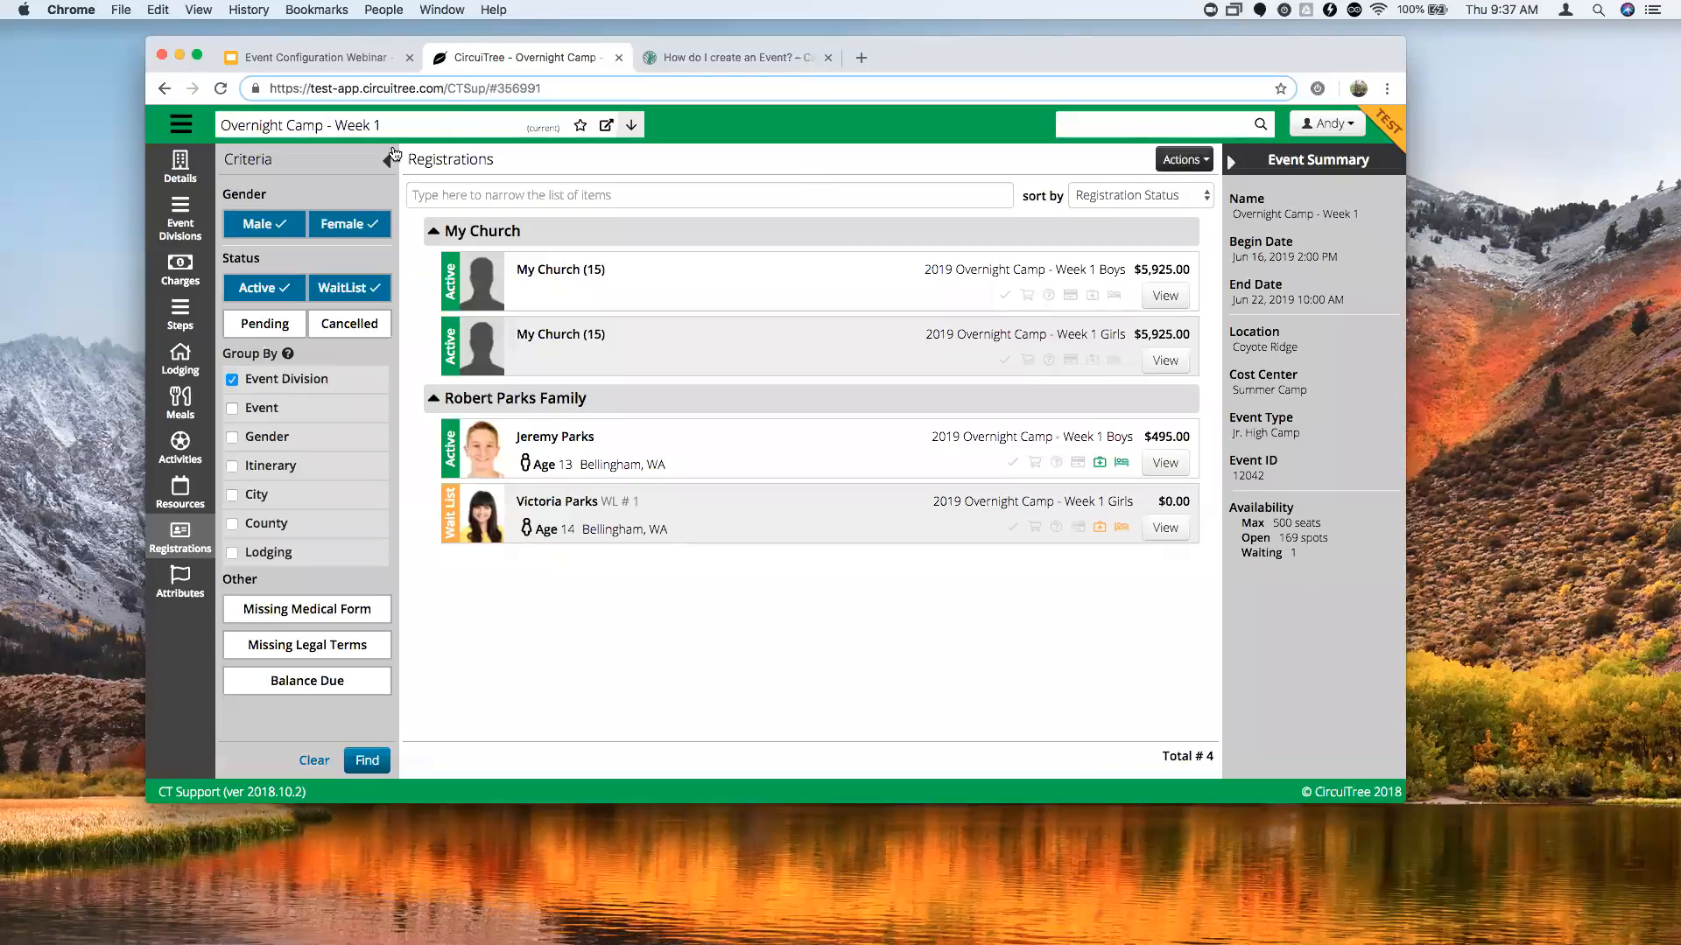
{"action": "mouse_move", "coordinate": [460, 127]}
{"action": "left_click", "coordinate": [390, 208]}
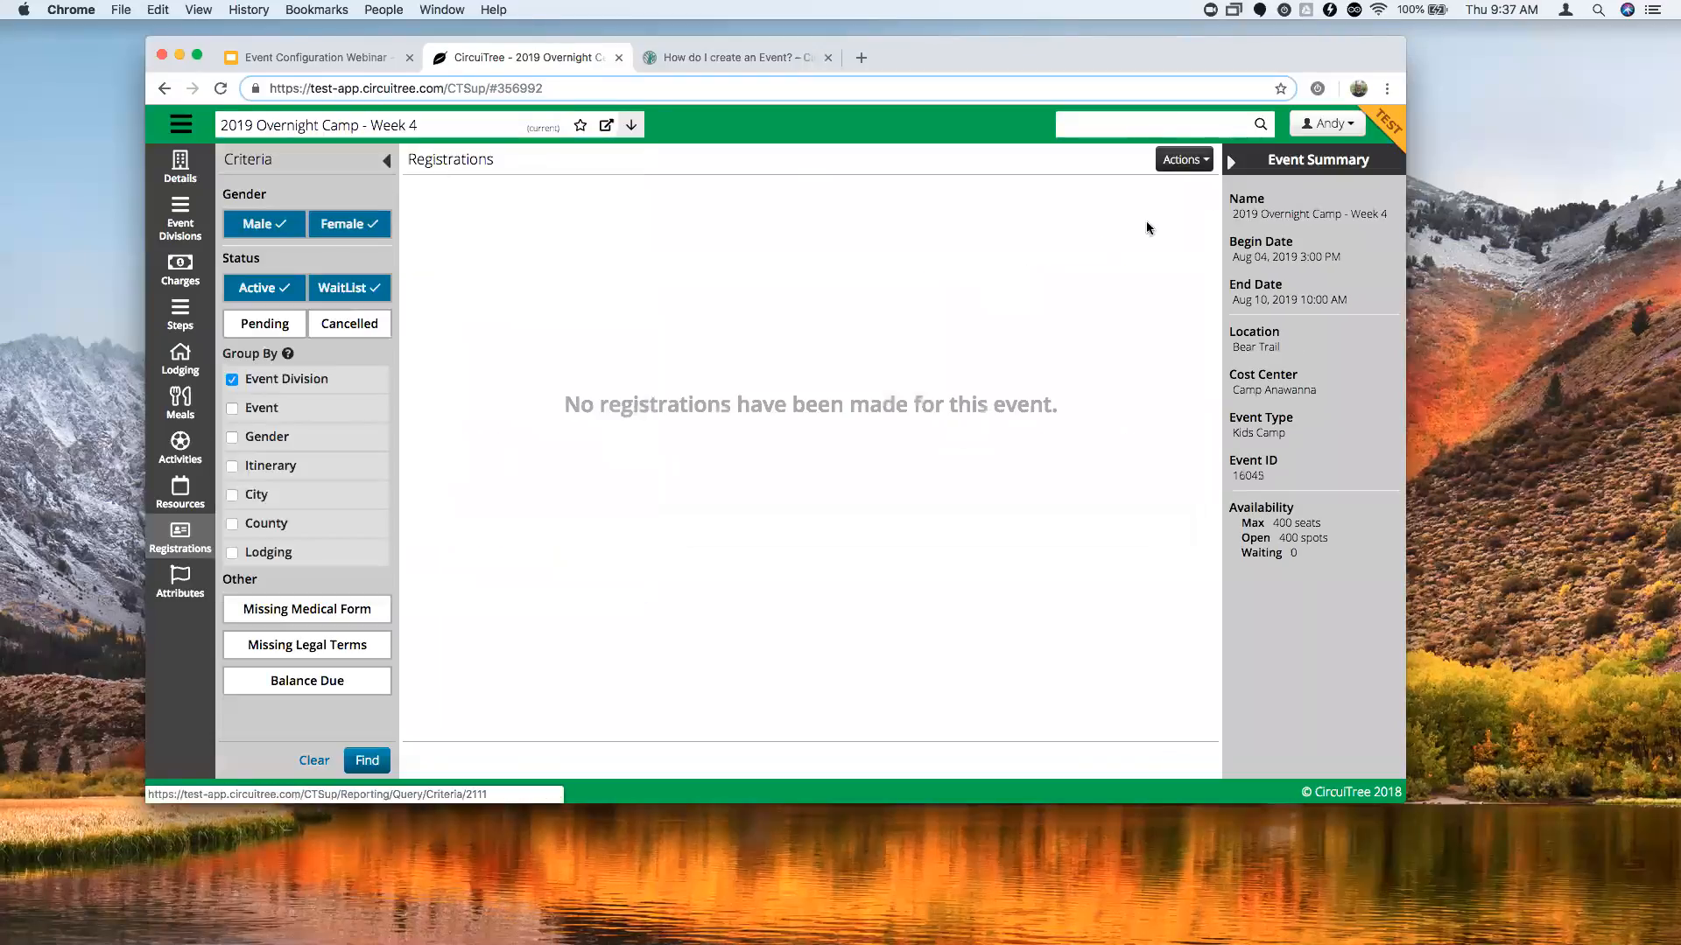
Change the Week 4 event's Max Capacity from 400 to 450 and save.
{"action": "left_click", "coordinate": [180, 166]}
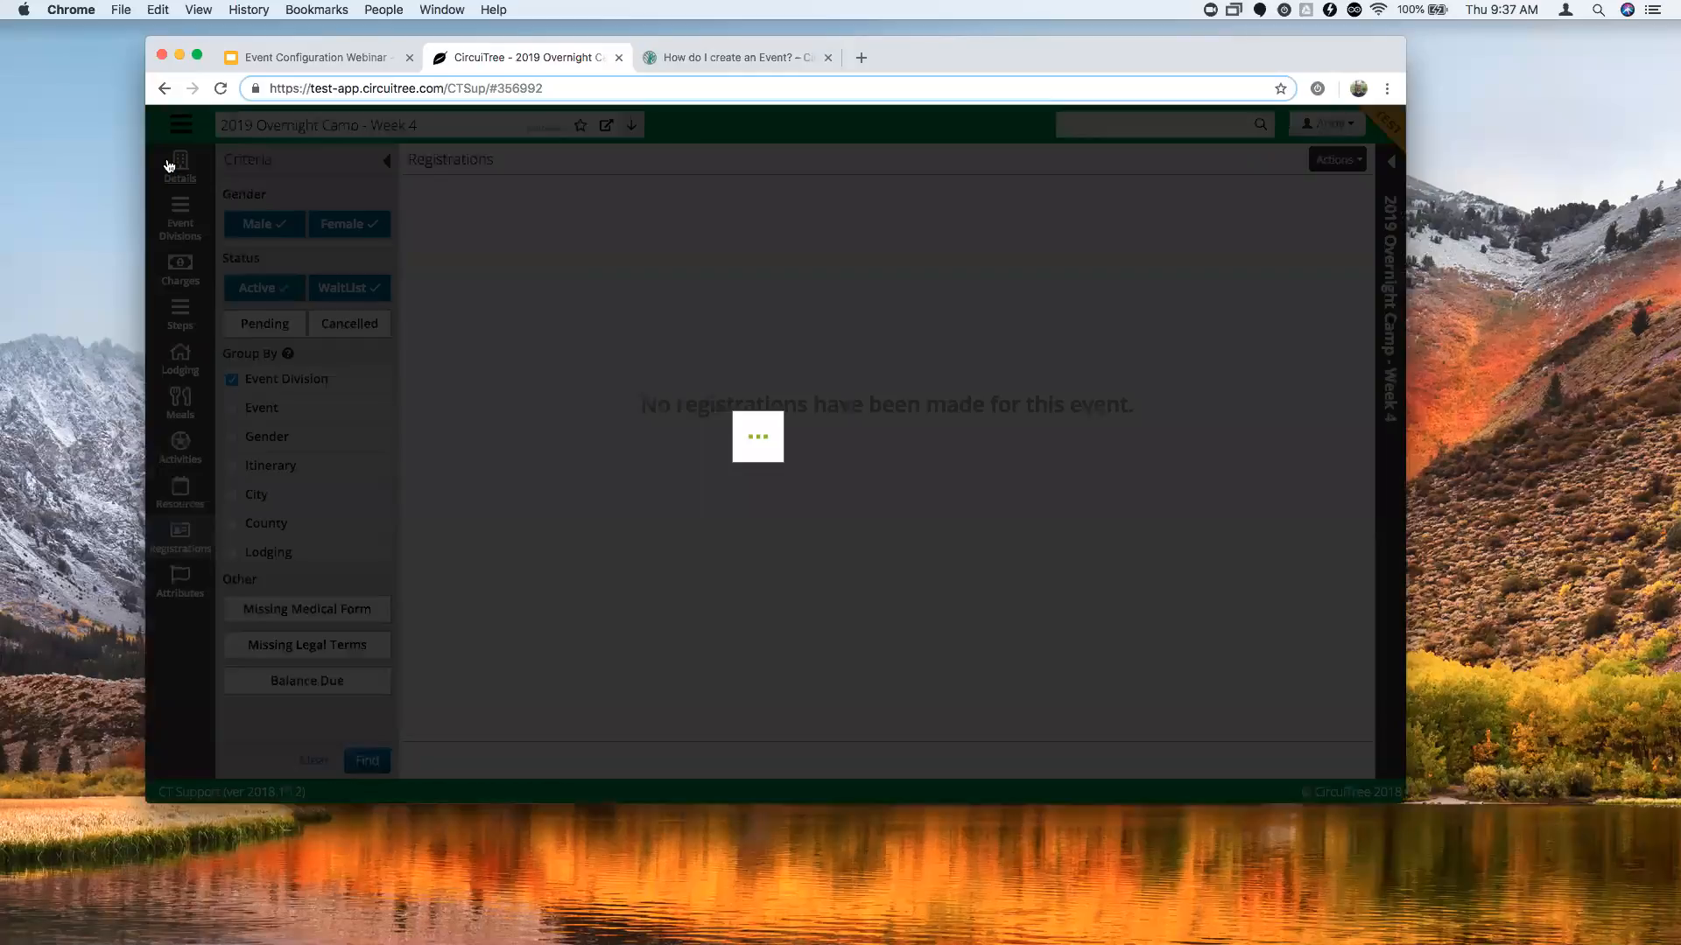
{"action": "left_click", "coordinate": [1340, 165]}
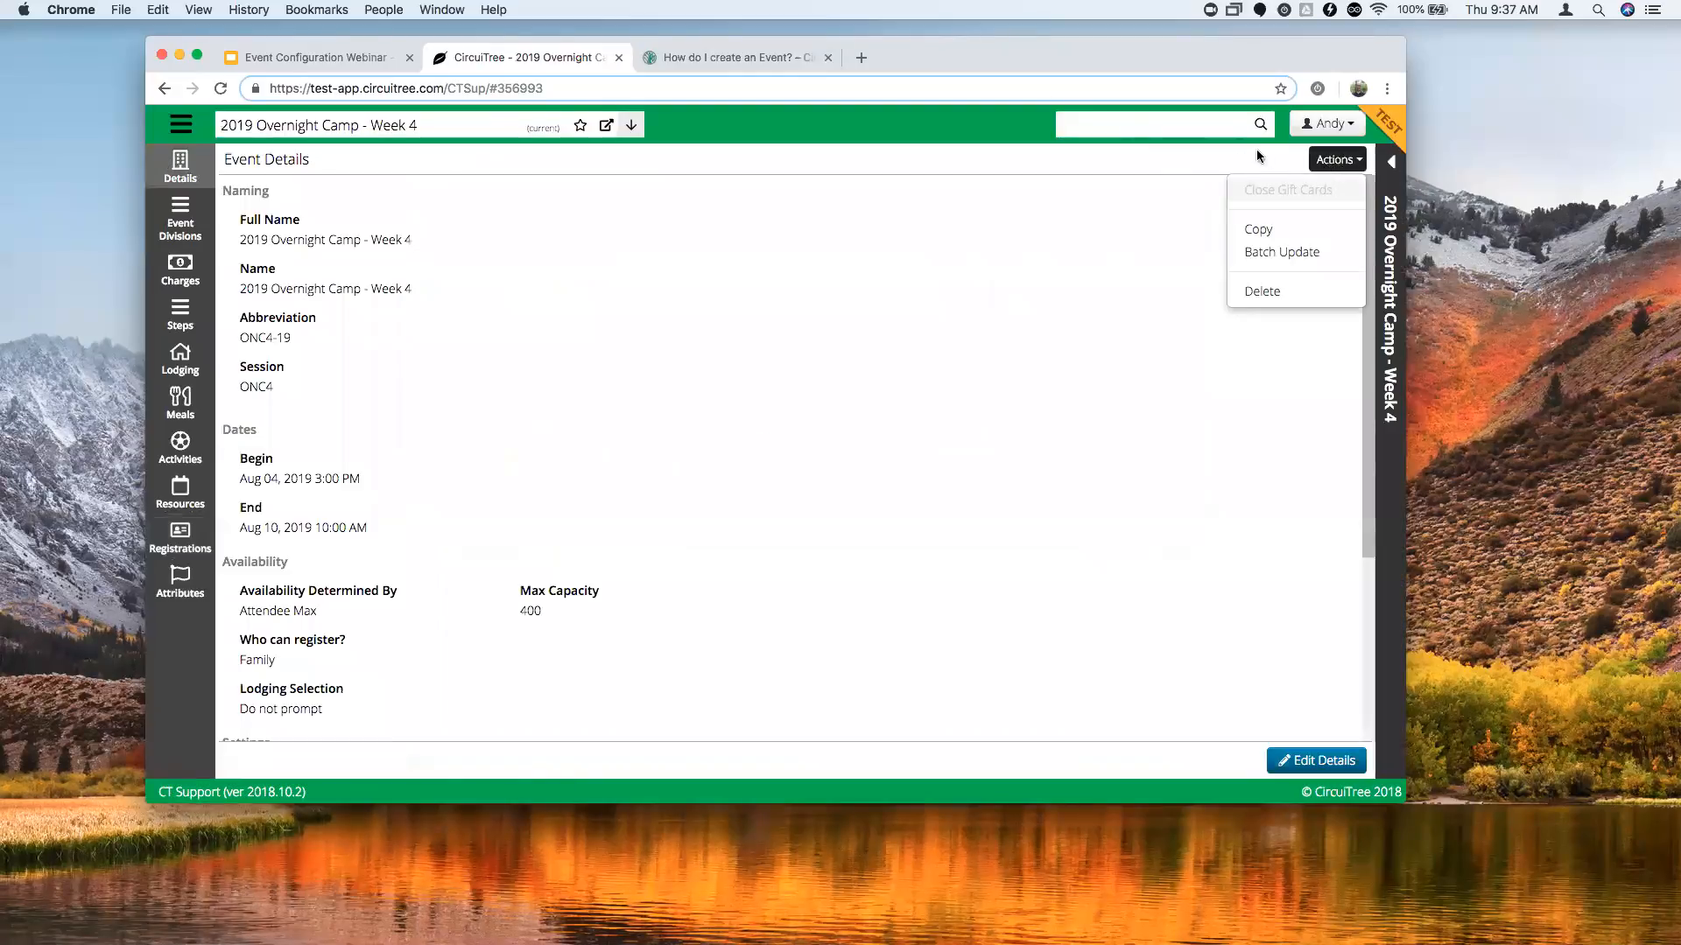
{"action": "left_click", "coordinate": [1316, 760]}
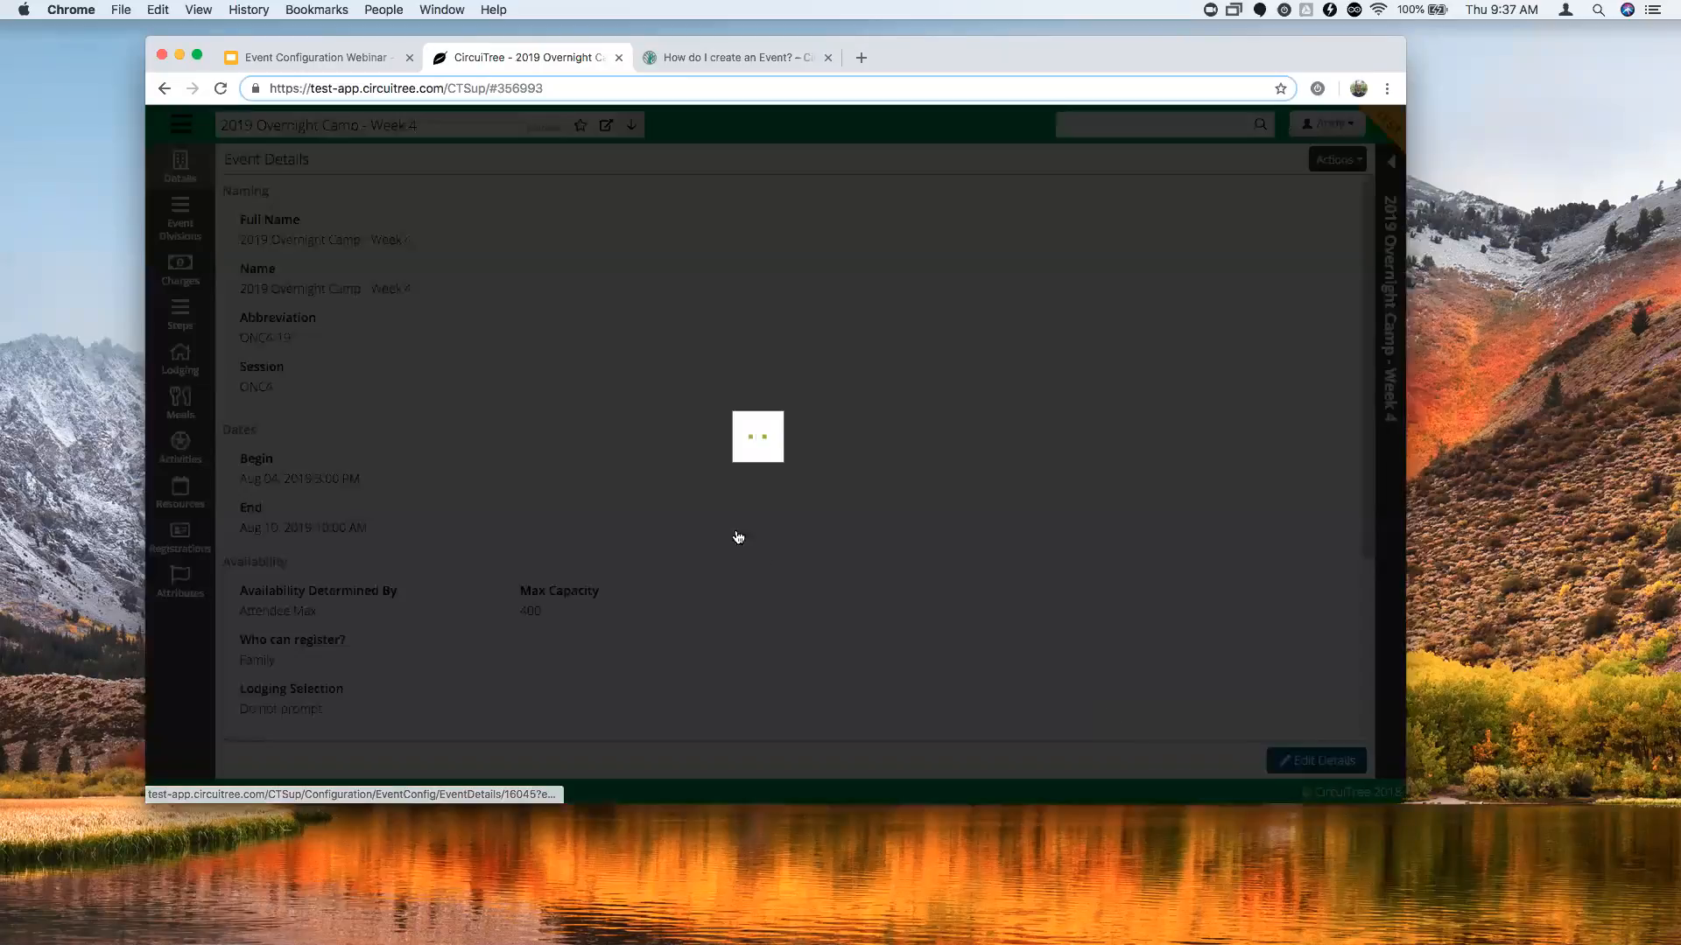
{"action": "scroll", "coordinate": [565, 525], "scroll_direction": "down", "scroll_amount": 3}
{"action": "double_click", "coordinate": [565, 461]}
{"action": "type", "text": "450"}
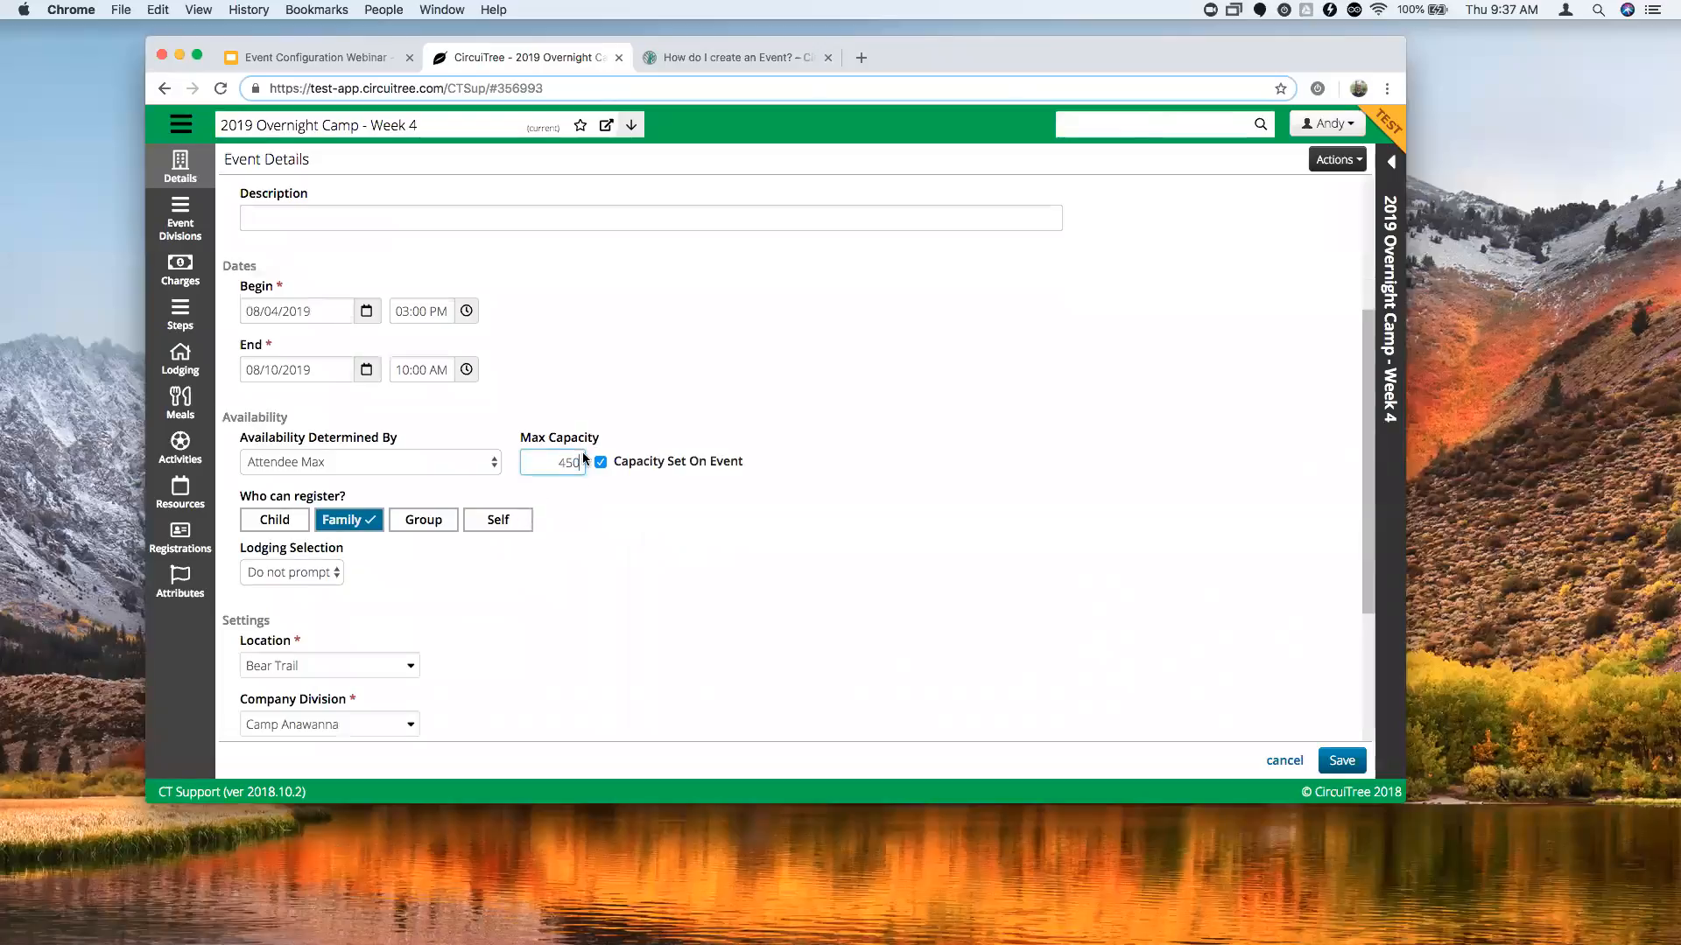
{"action": "left_click", "coordinate": [1321, 750]}
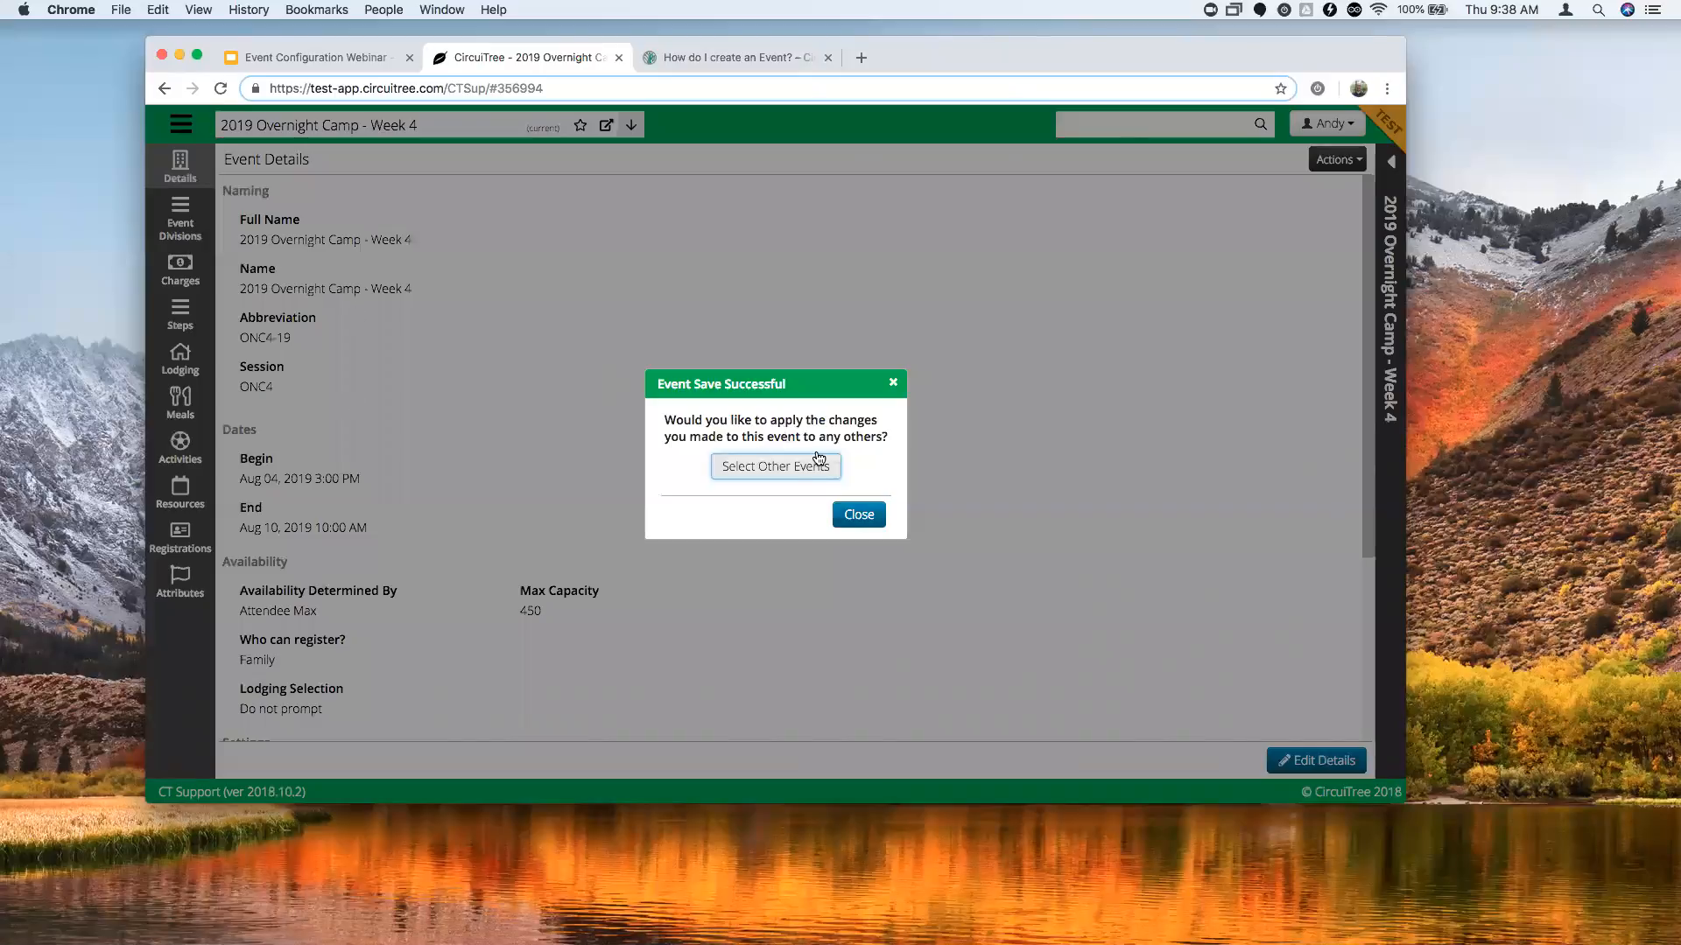
{"action": "left_click", "coordinate": [893, 385]}
{"action": "left_click", "coordinate": [1338, 160]}
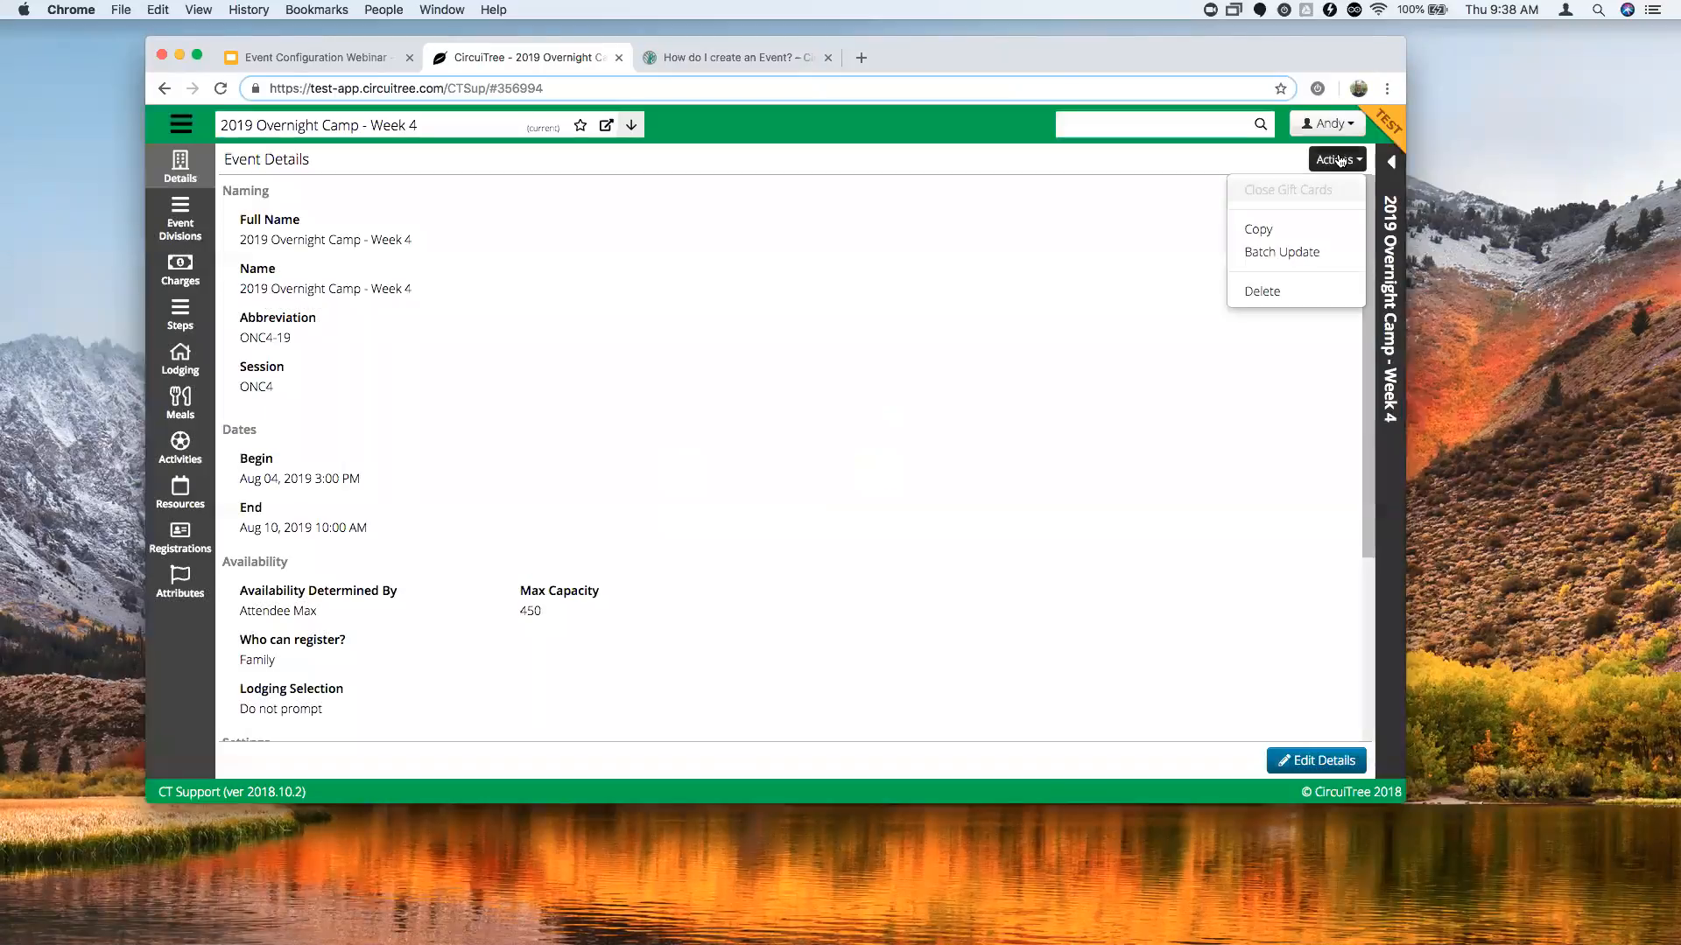
Start a batch update targeting Overnight Camp Weeks 2, 1 and 4.
{"action": "left_click", "coordinate": [1294, 257]}
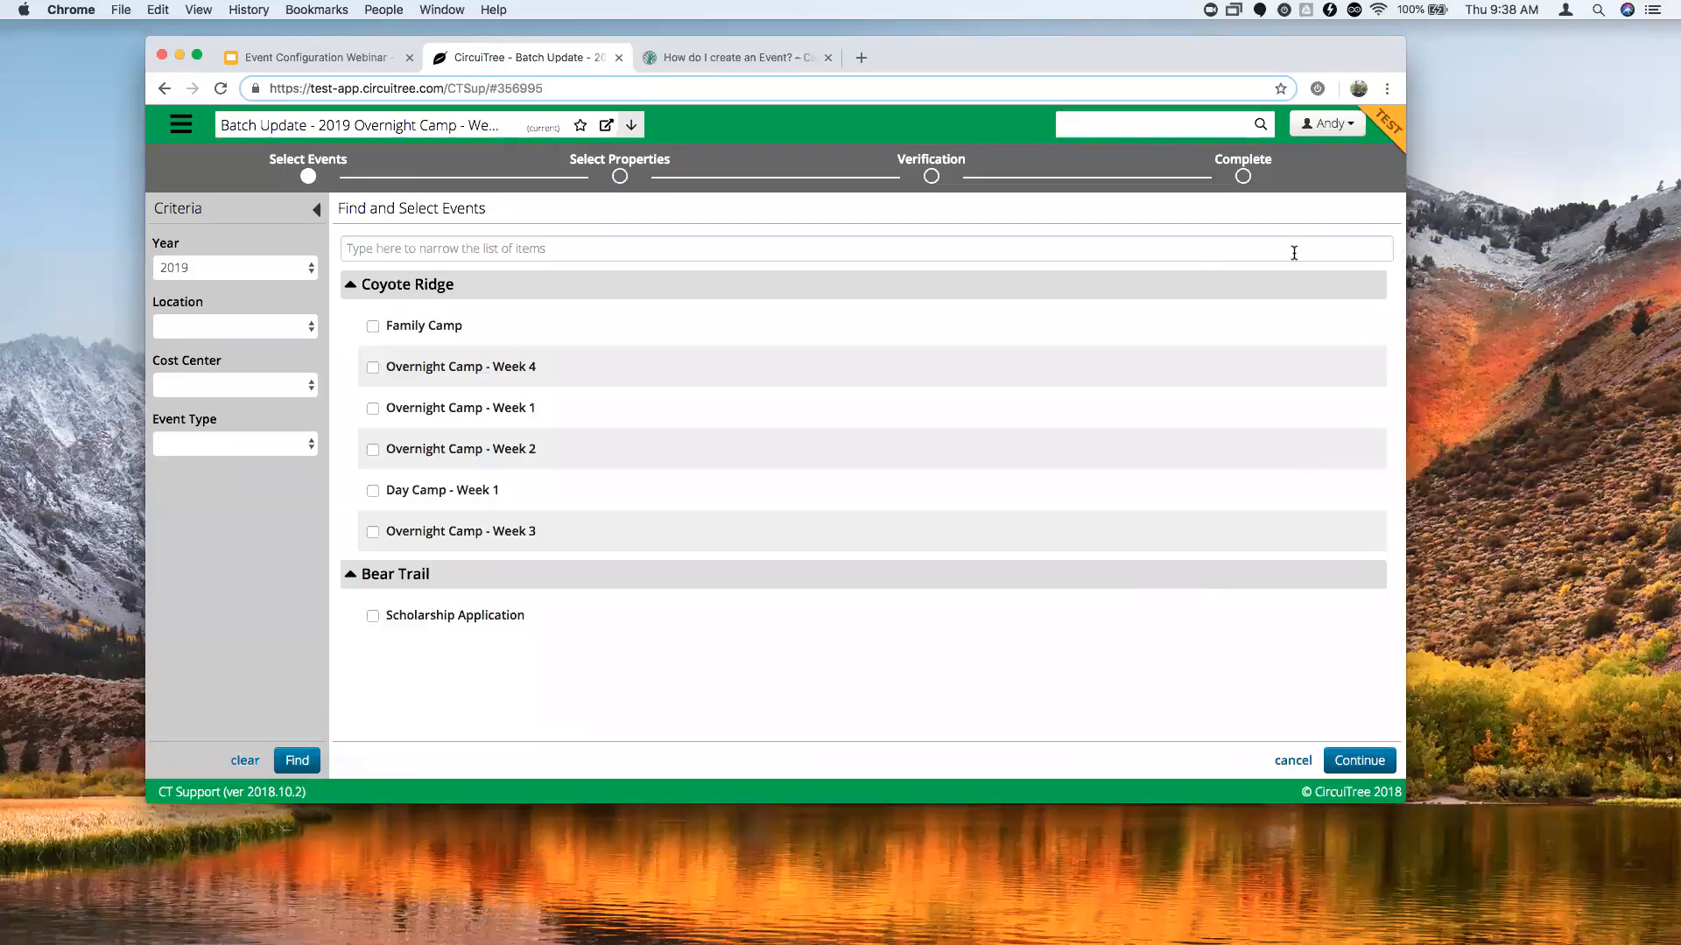
{"action": "left_click", "coordinate": [383, 452]}
{"action": "left_click", "coordinate": [379, 411]}
{"action": "left_click", "coordinate": [375, 369]}
{"action": "left_click", "coordinate": [1353, 762]}
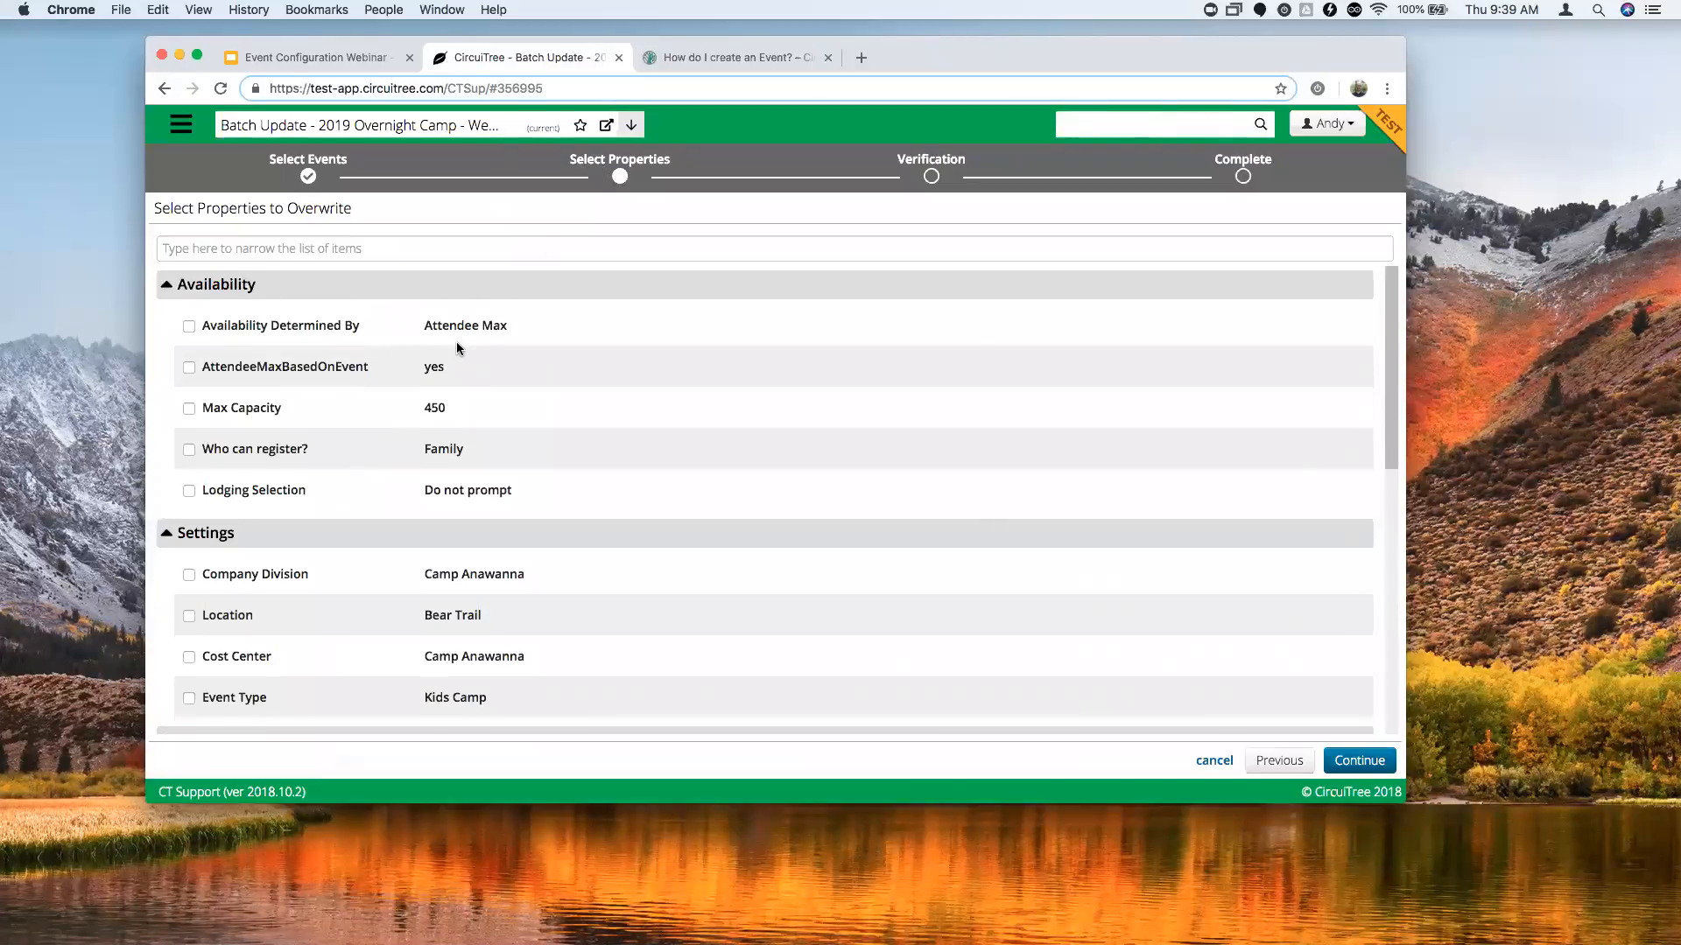
Select Max Capacity and Private Event as properties to copy.
{"action": "scroll", "coordinate": [455, 353], "scroll_direction": "down", "scroll_amount": 1}
{"action": "scroll", "coordinate": [455, 354], "scroll_direction": "up", "scroll_amount": 1}
{"action": "left_click", "coordinate": [190, 410]}
{"action": "scroll", "coordinate": [480, 404], "scroll_direction": "down", "scroll_amount": 1}
{"action": "scroll", "coordinate": [478, 404], "scroll_direction": "down", "scroll_amount": 5}
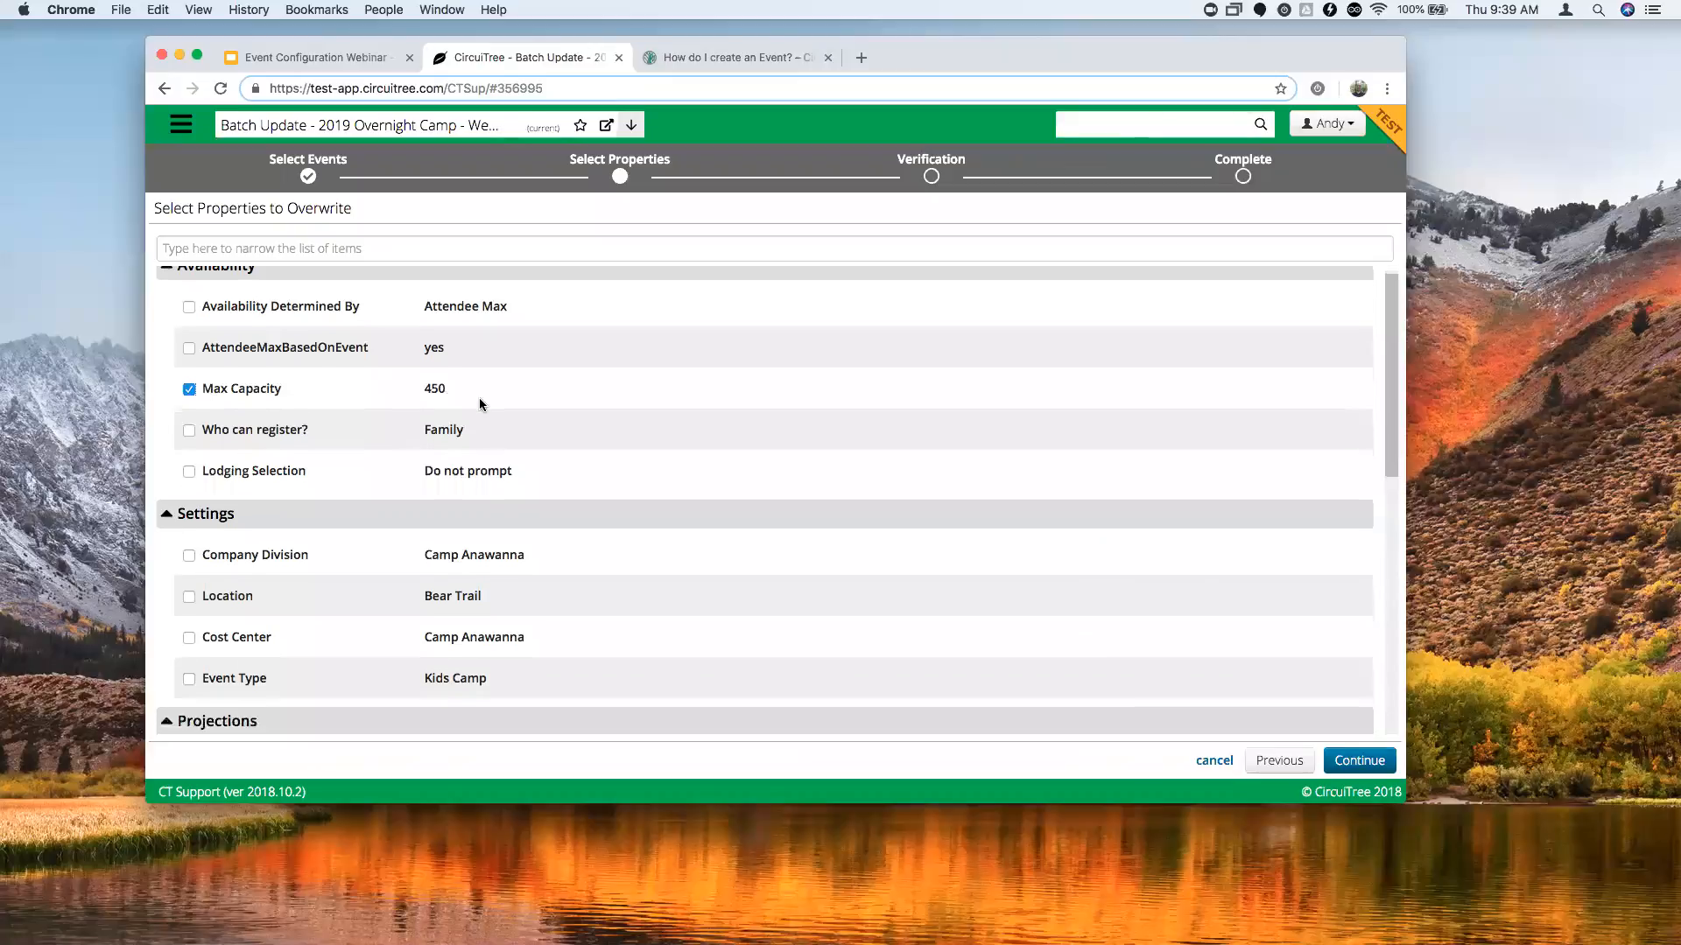
{"action": "scroll", "coordinate": [481, 406], "scroll_direction": "down", "scroll_amount": 4}
{"action": "scroll", "coordinate": [355, 442], "scroll_direction": "down", "scroll_amount": 4}
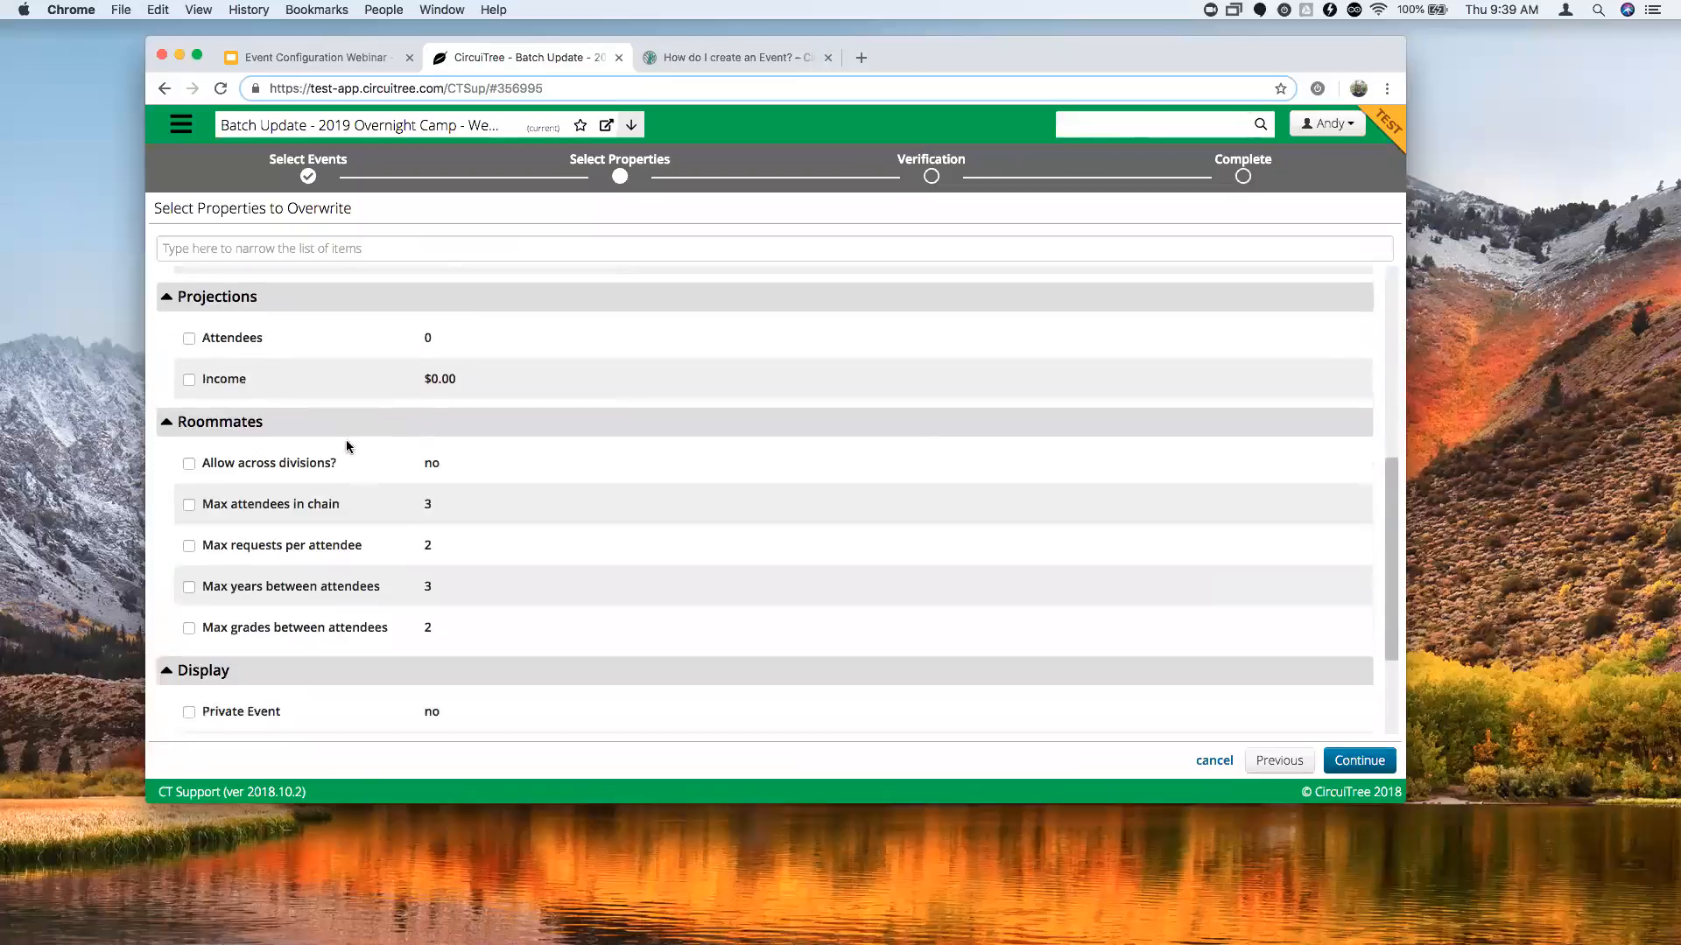
{"action": "left_click", "coordinate": [189, 547]}
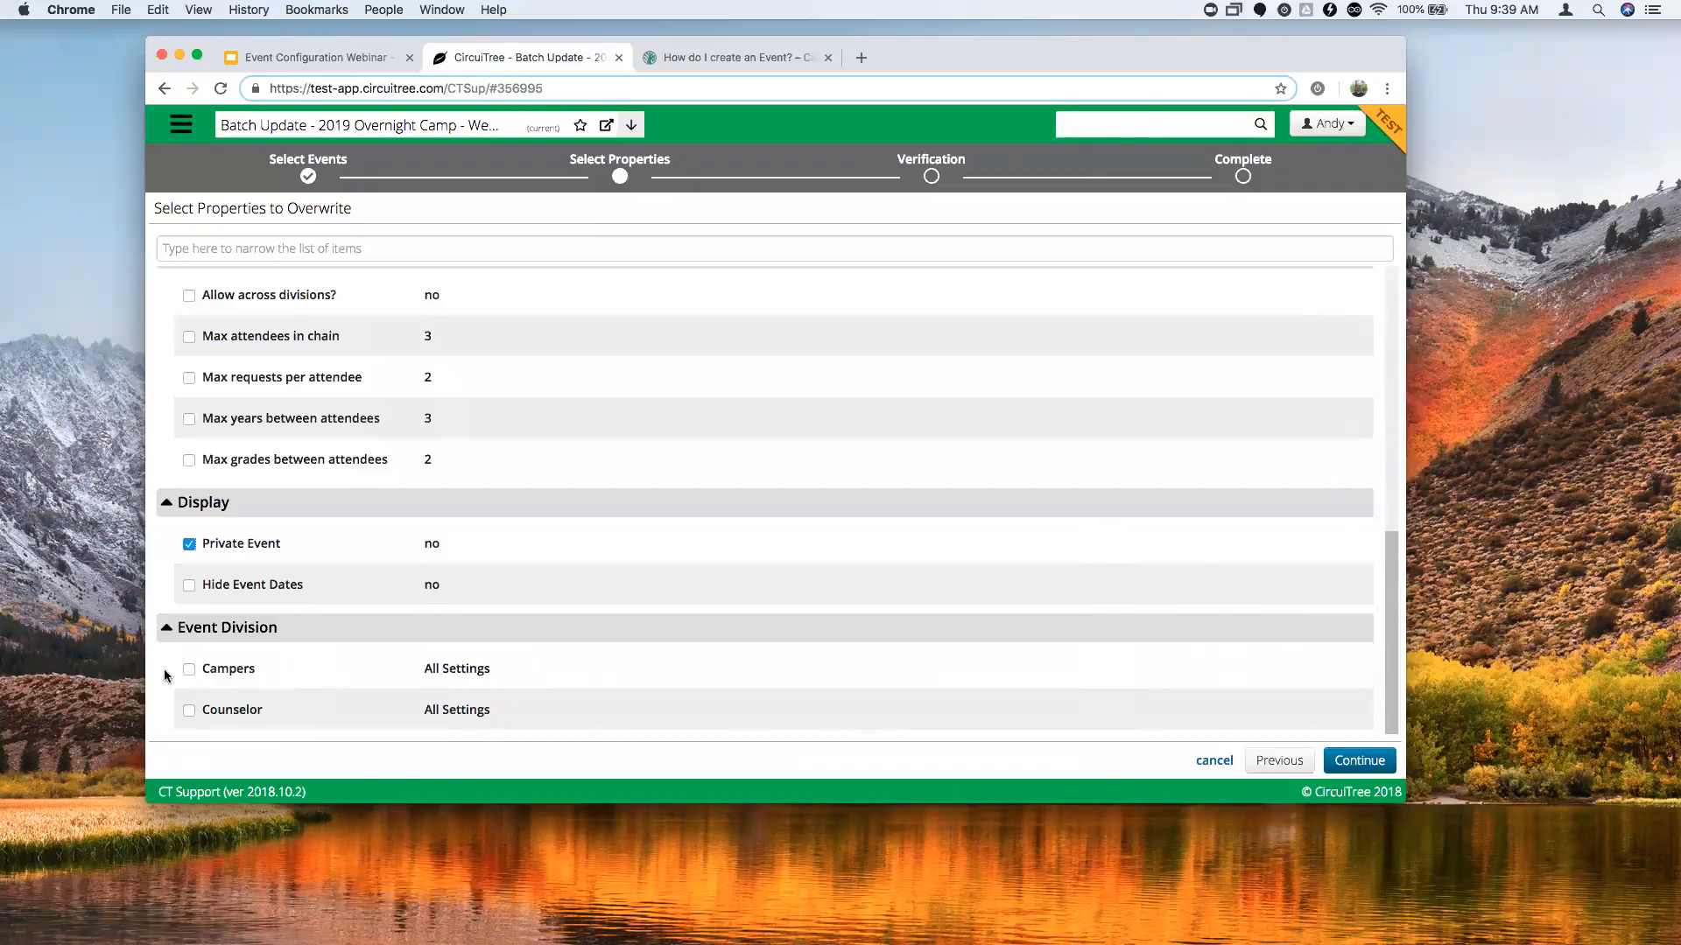
Add the Campers division settings and proceed to Verification.
{"action": "left_click", "coordinate": [190, 671]}
{"action": "scroll", "coordinate": [261, 677], "scroll_direction": "up", "scroll_amount": 1}
{"action": "scroll", "coordinate": [311, 533], "scroll_direction": "up", "scroll_amount": 3}
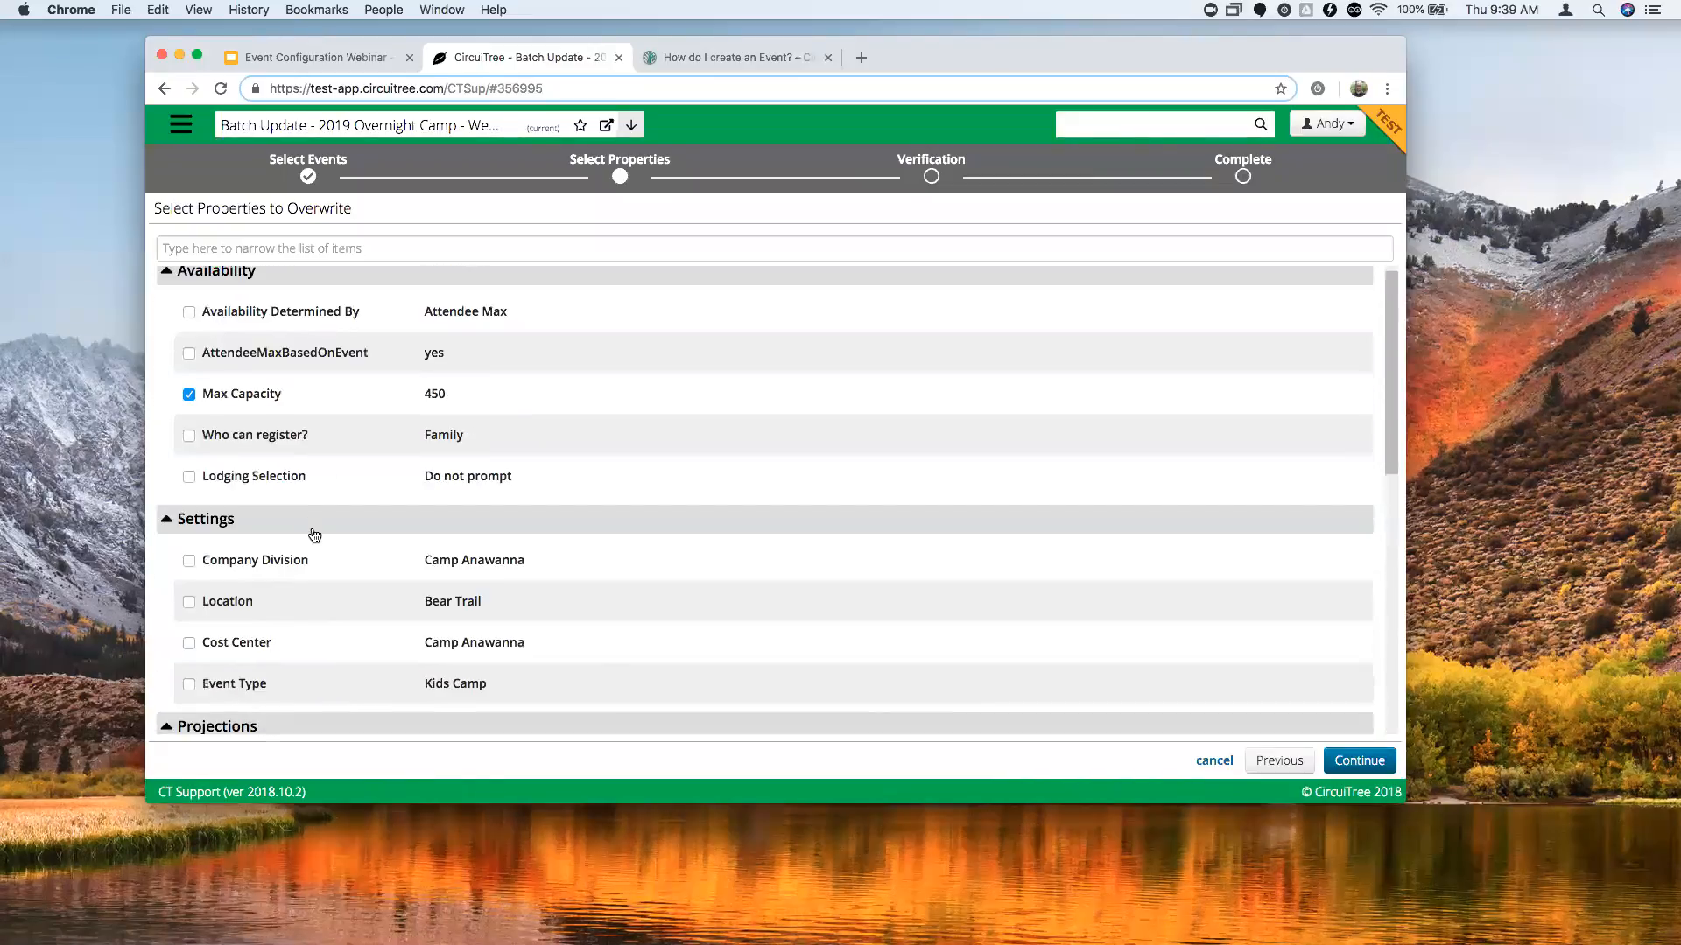
{"action": "scroll", "coordinate": [315, 533], "scroll_direction": "down", "scroll_amount": 2}
{"action": "scroll", "coordinate": [317, 532], "scroll_direction": "up", "scroll_amount": 2}
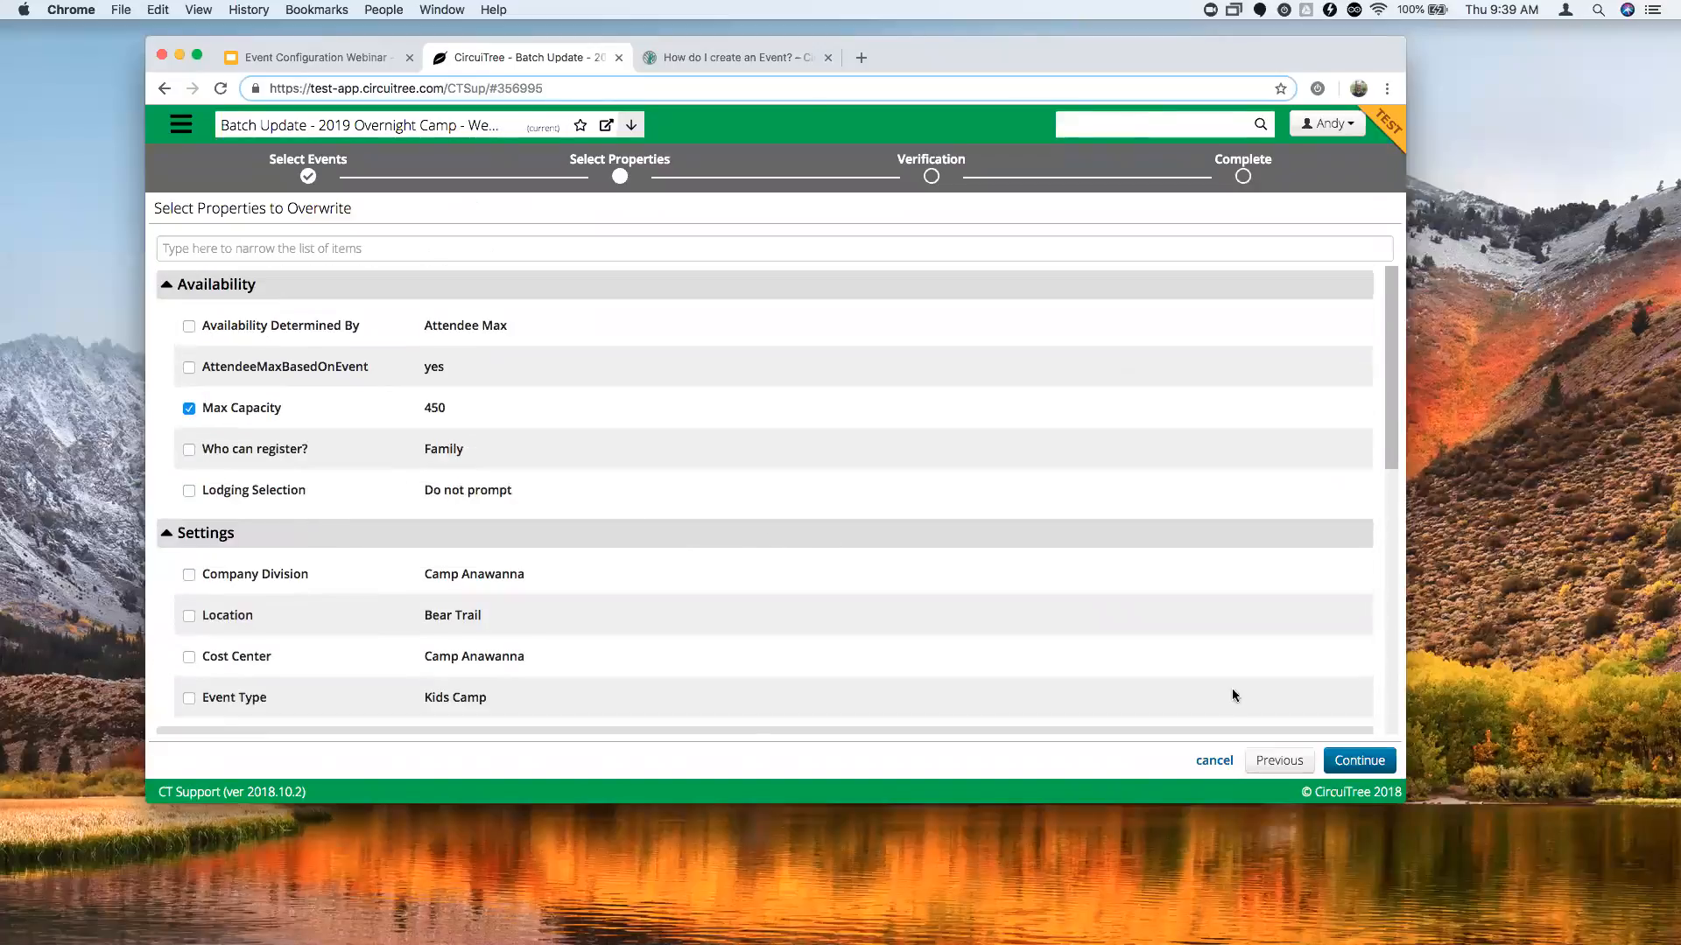
{"action": "left_click", "coordinate": [1370, 773]}
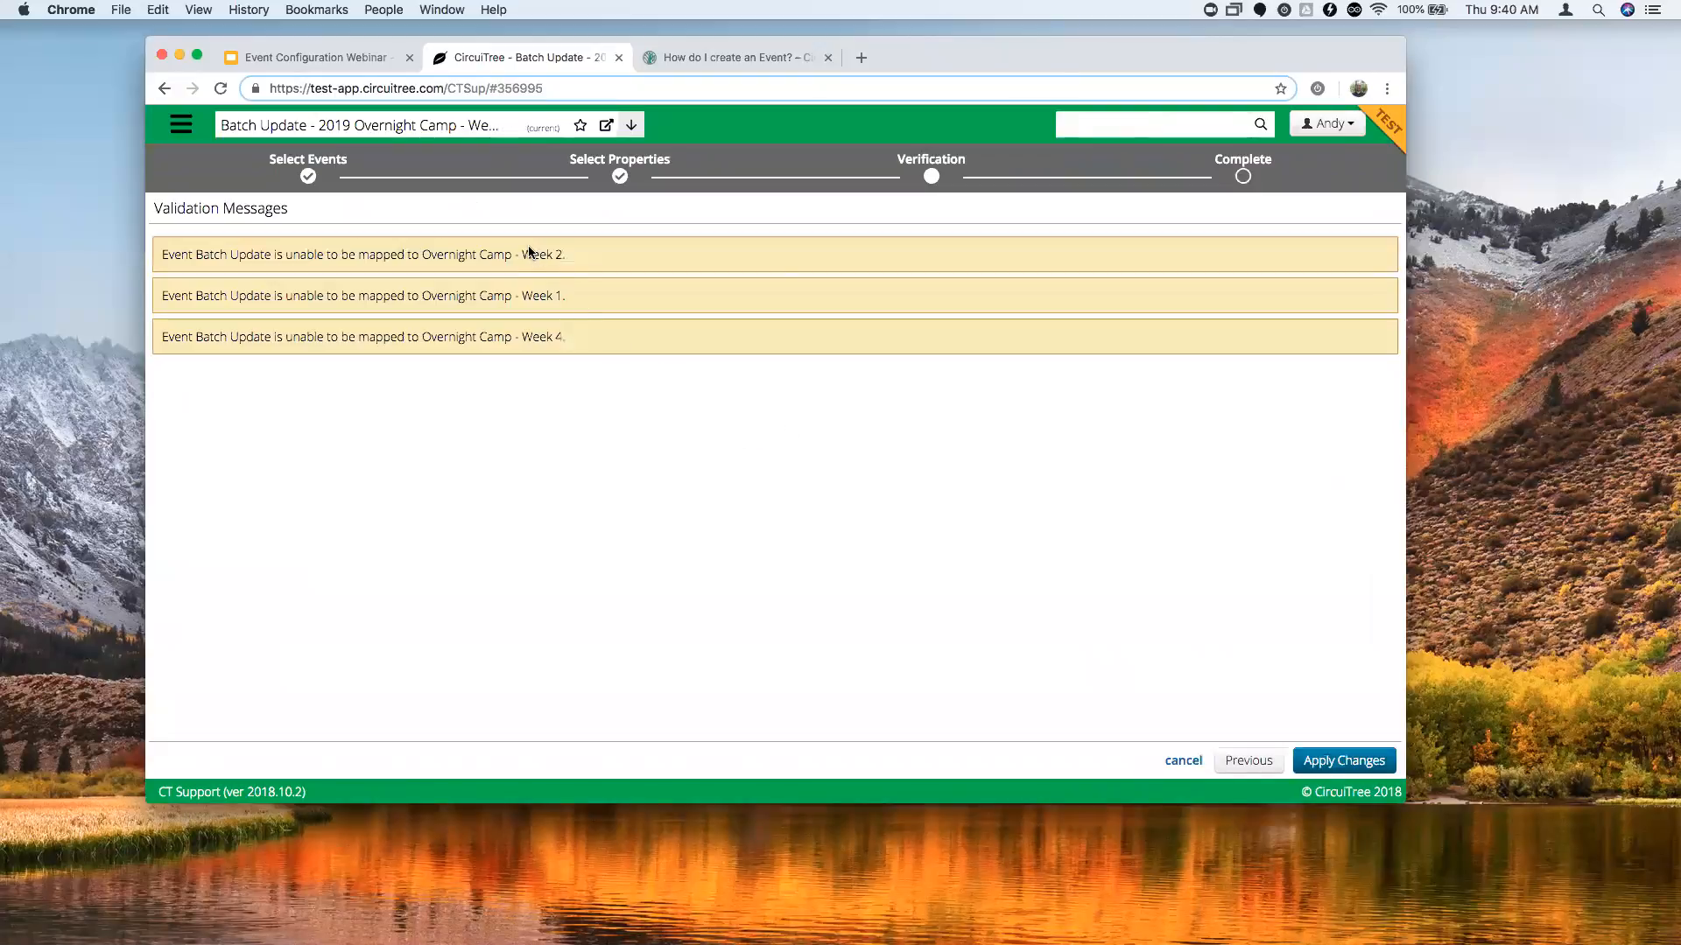
Drop Campers from the chosen properties and apply the batch update.
{"action": "left_click", "coordinate": [1249, 760]}
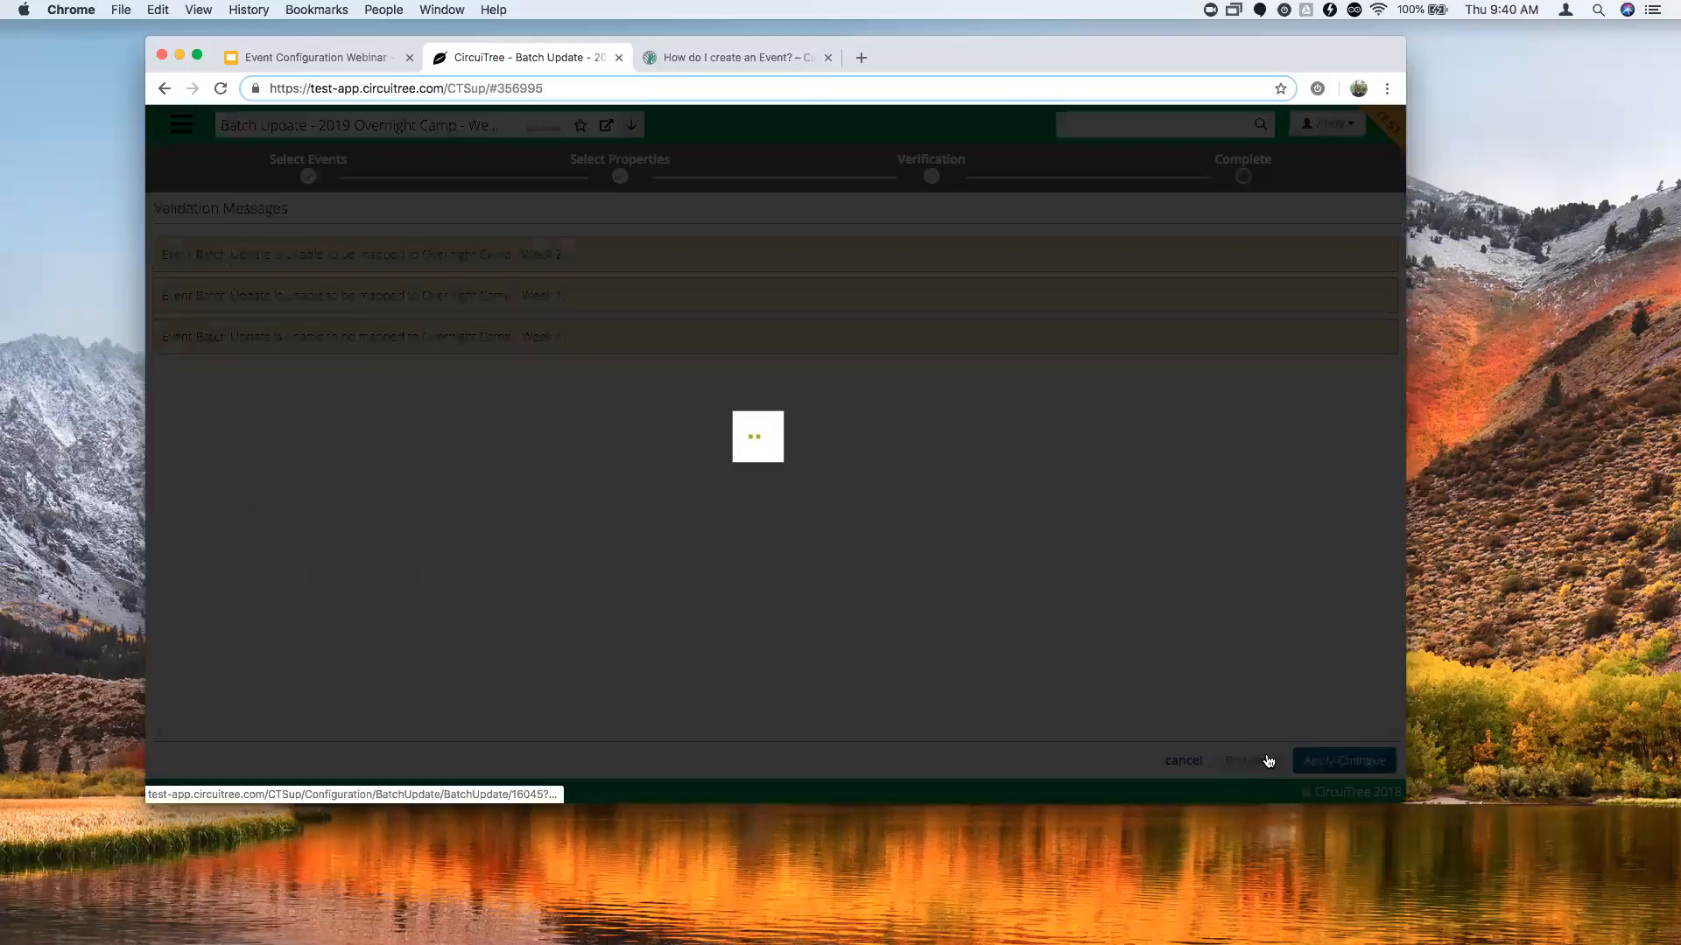
{"action": "scroll", "coordinate": [479, 618], "scroll_direction": "down", "scroll_amount": 10}
{"action": "left_click", "coordinate": [189, 670]}
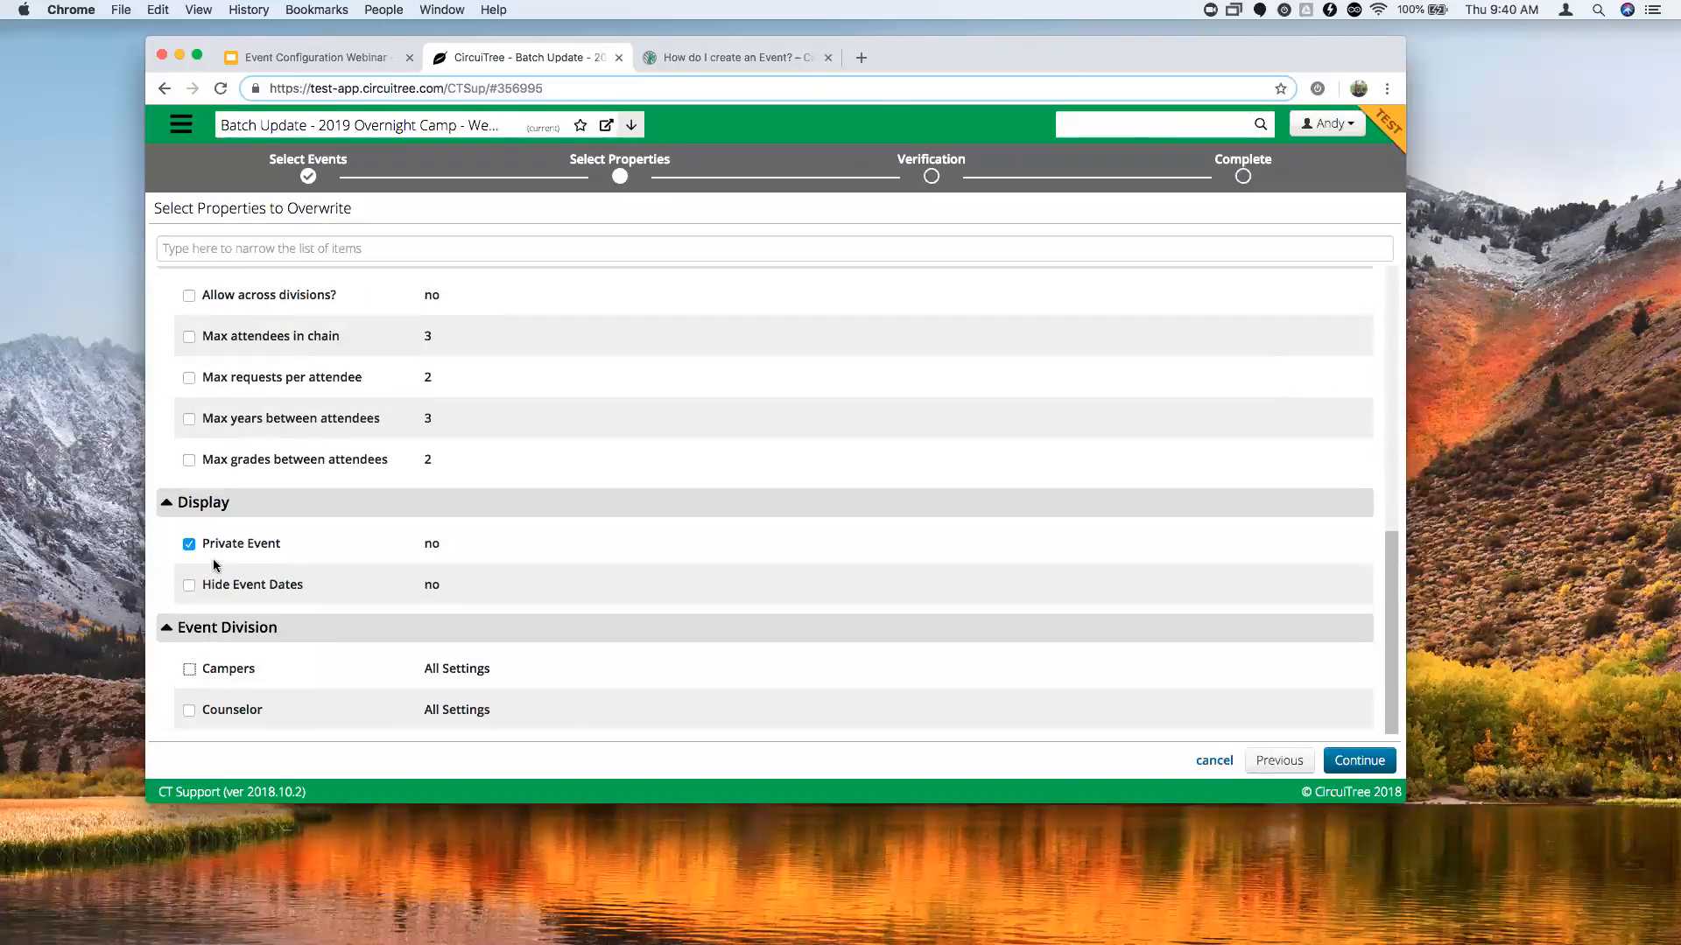
{"action": "scroll", "coordinate": [262, 613], "scroll_direction": "up", "scroll_amount": 10}
{"action": "scroll", "coordinate": [323, 636], "scroll_direction": "up", "scroll_amount": 2}
{"action": "left_click", "coordinate": [1374, 763]}
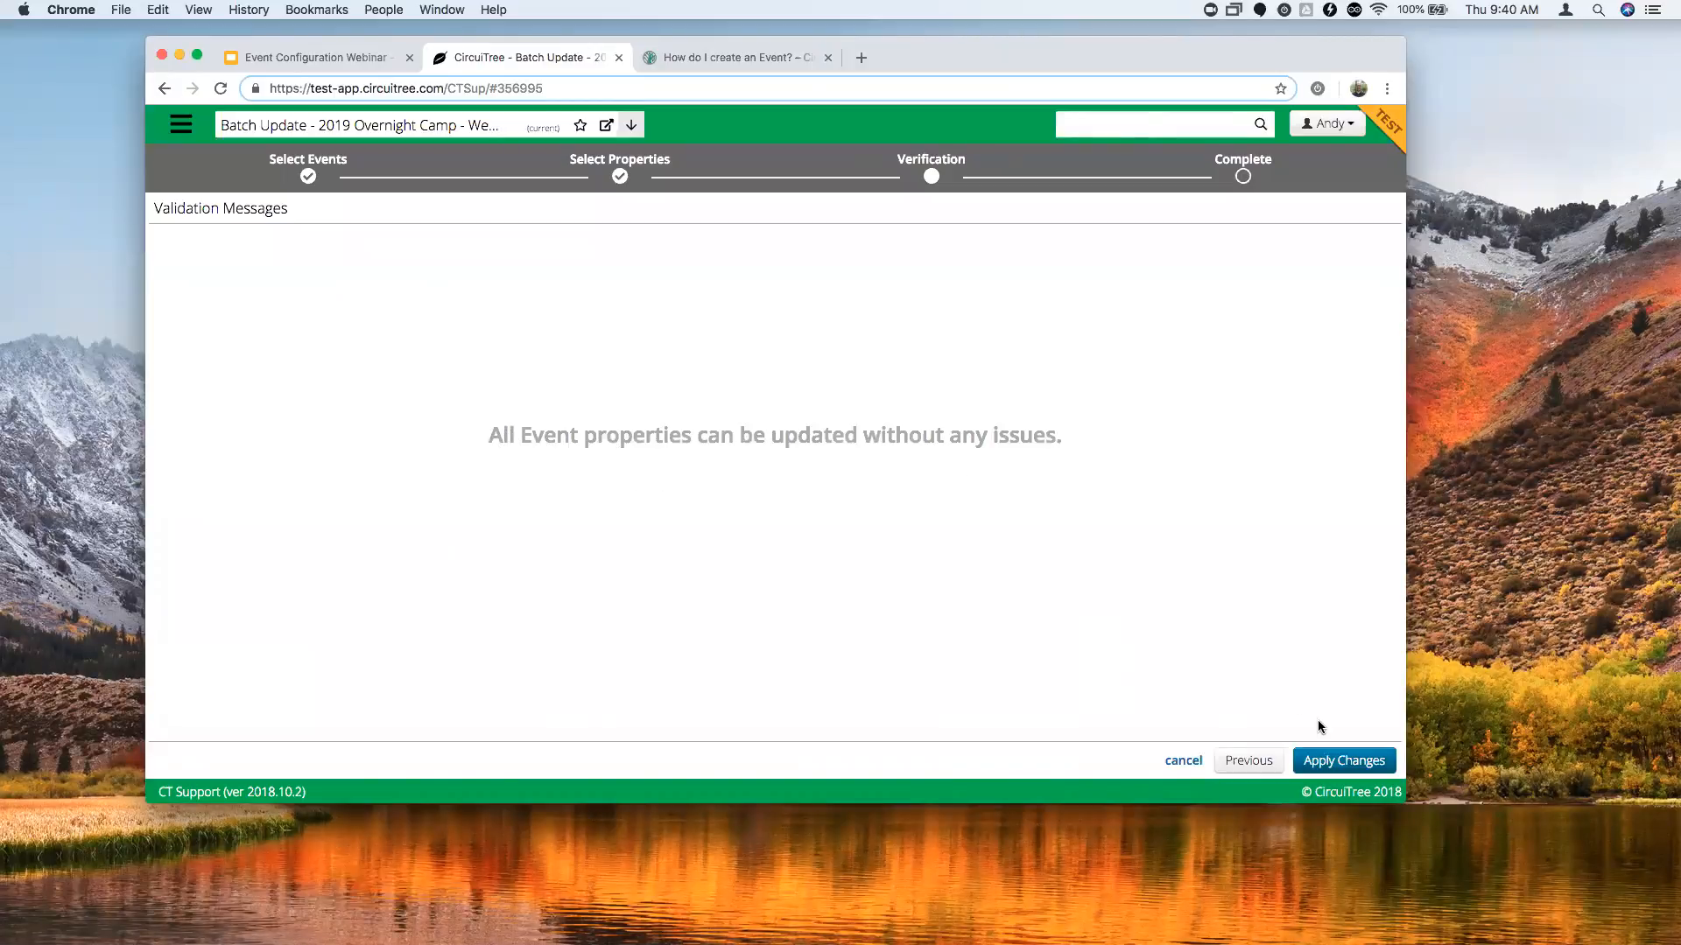
{"action": "left_click", "coordinate": [1340, 765]}
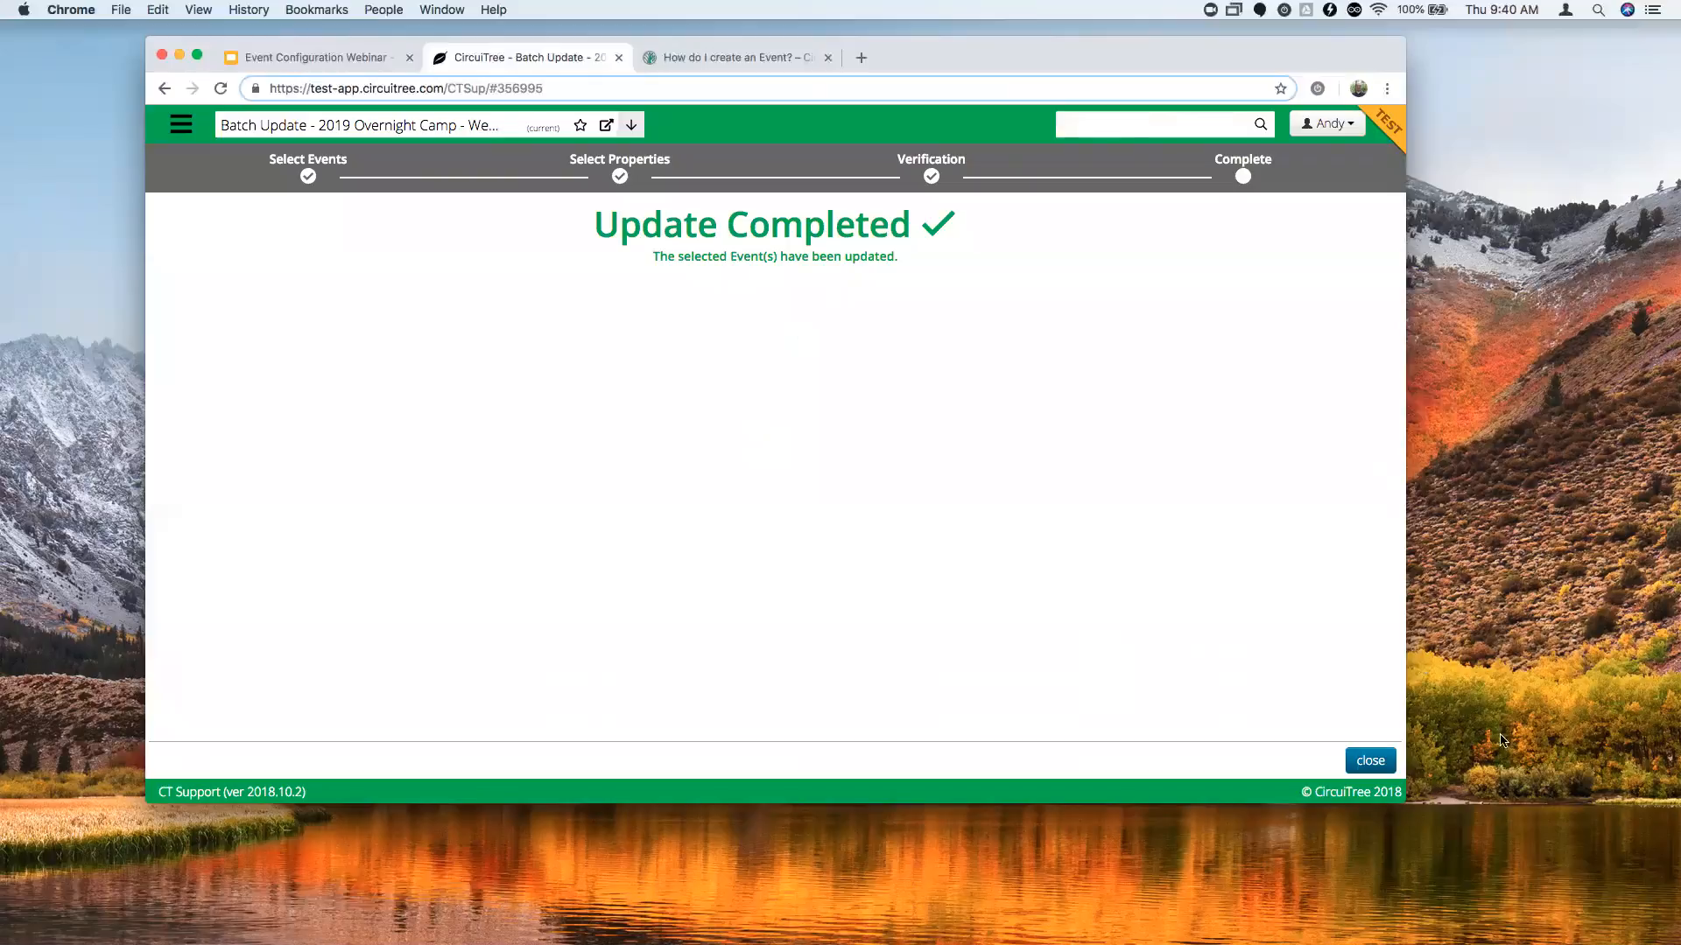
Close the completed batch update and shift the Chrome window slightly left.
{"action": "left_click", "coordinate": [1370, 760]}
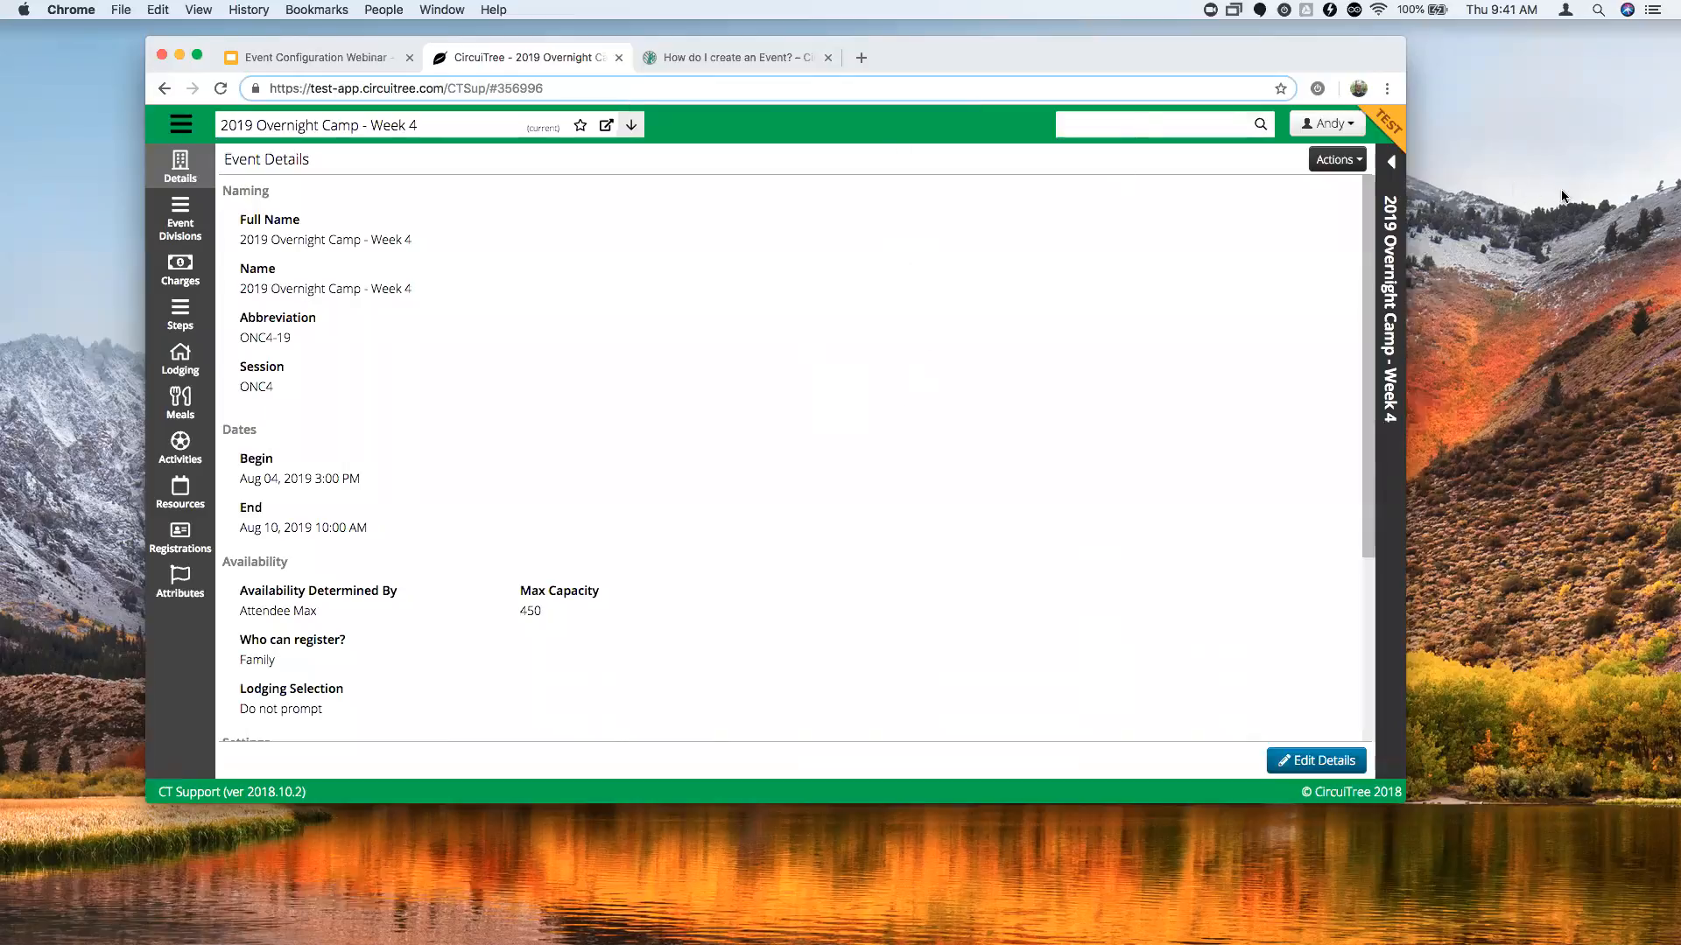
{"action": "left_click_drag", "start_coordinate": [1268, 44], "coordinate": [1139, 41]}
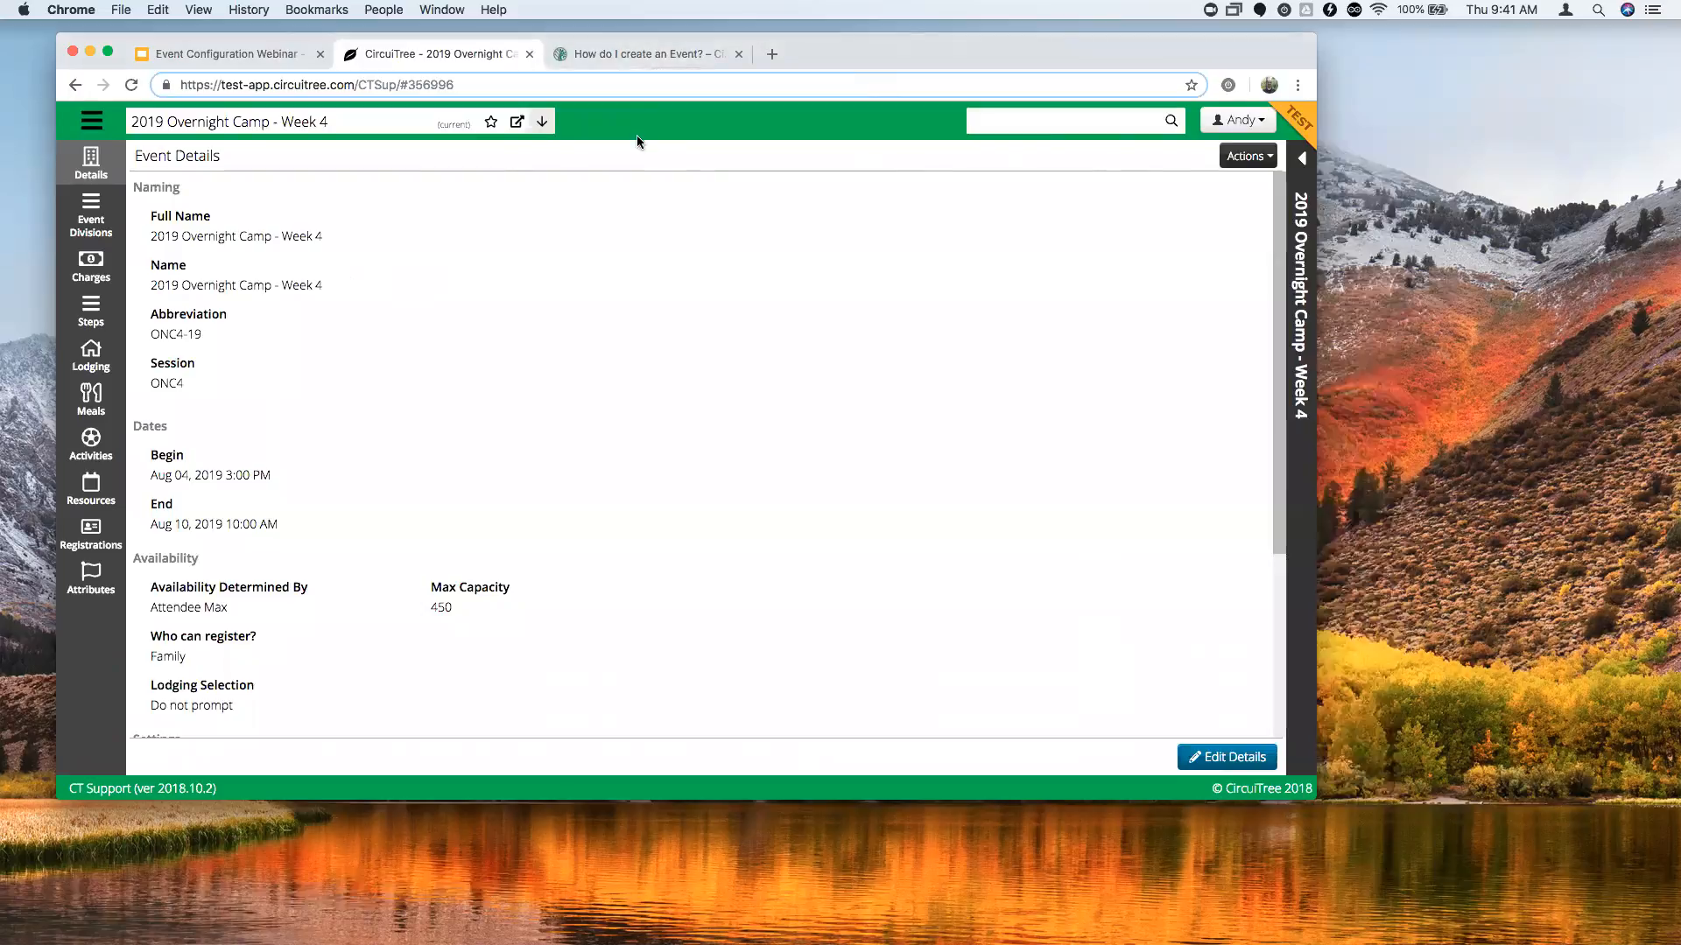
Open the 'How do I create an Event?' article from the support home page.
{"action": "left_click", "coordinate": [617, 55]}
{"action": "scroll", "coordinate": [732, 359], "scroll_direction": "down", "scroll_amount": 10}
{"action": "scroll", "coordinate": [737, 347], "scroll_direction": "up", "scroll_amount": 20}
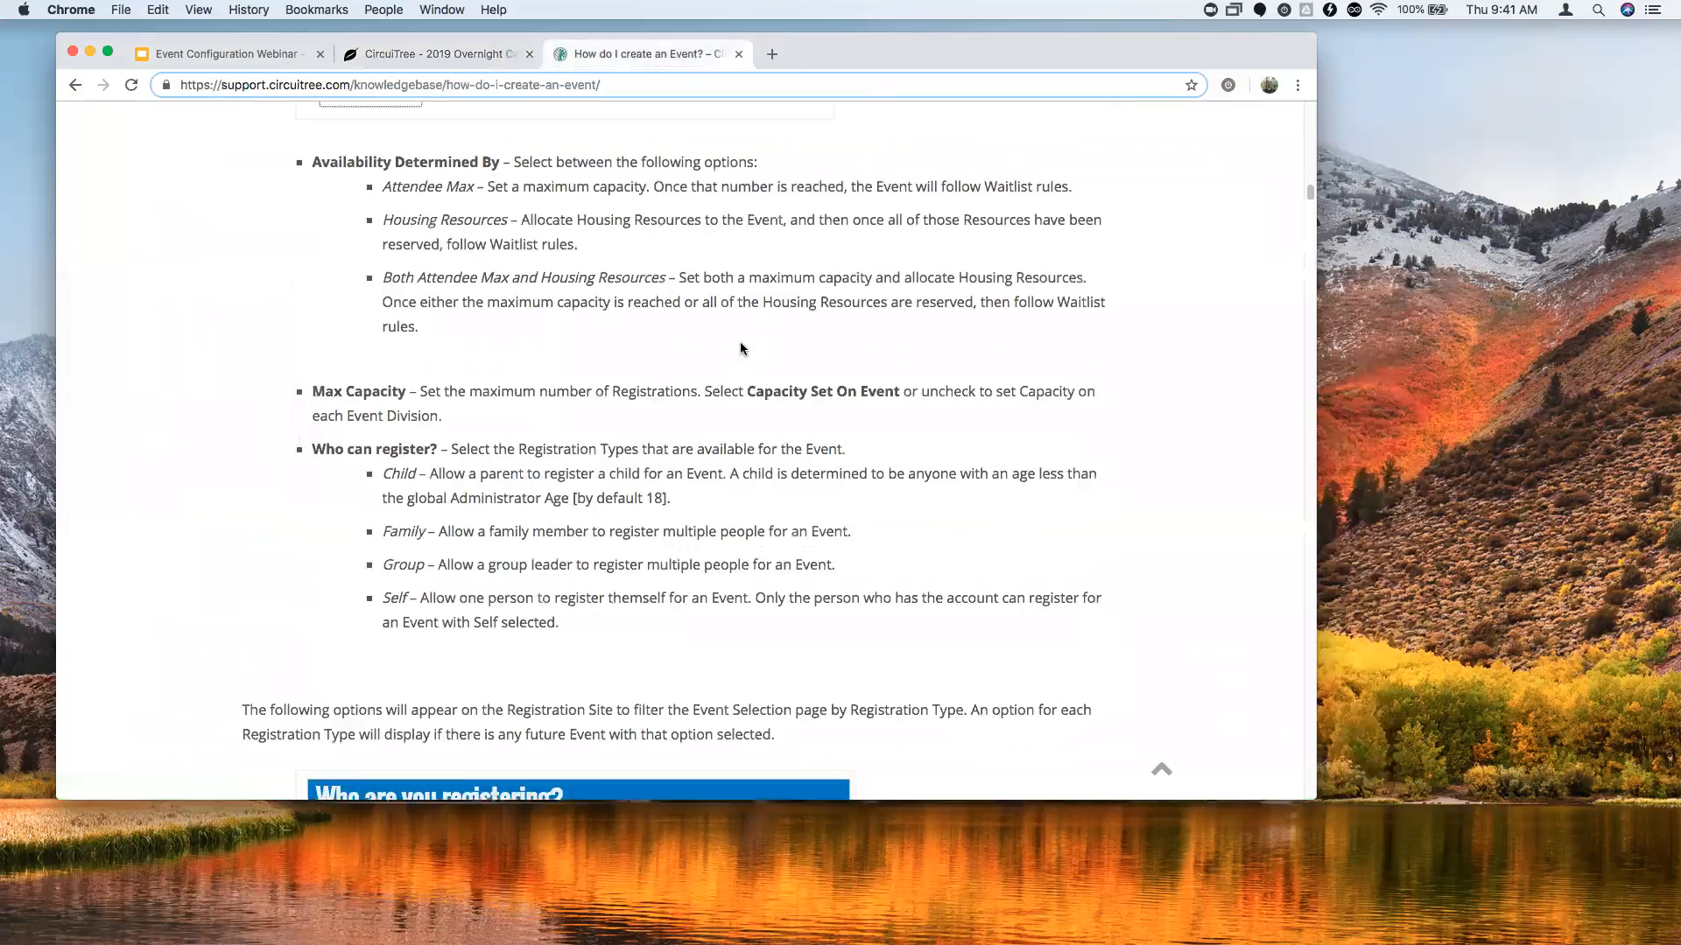
{"action": "left_click", "coordinate": [342, 170]}
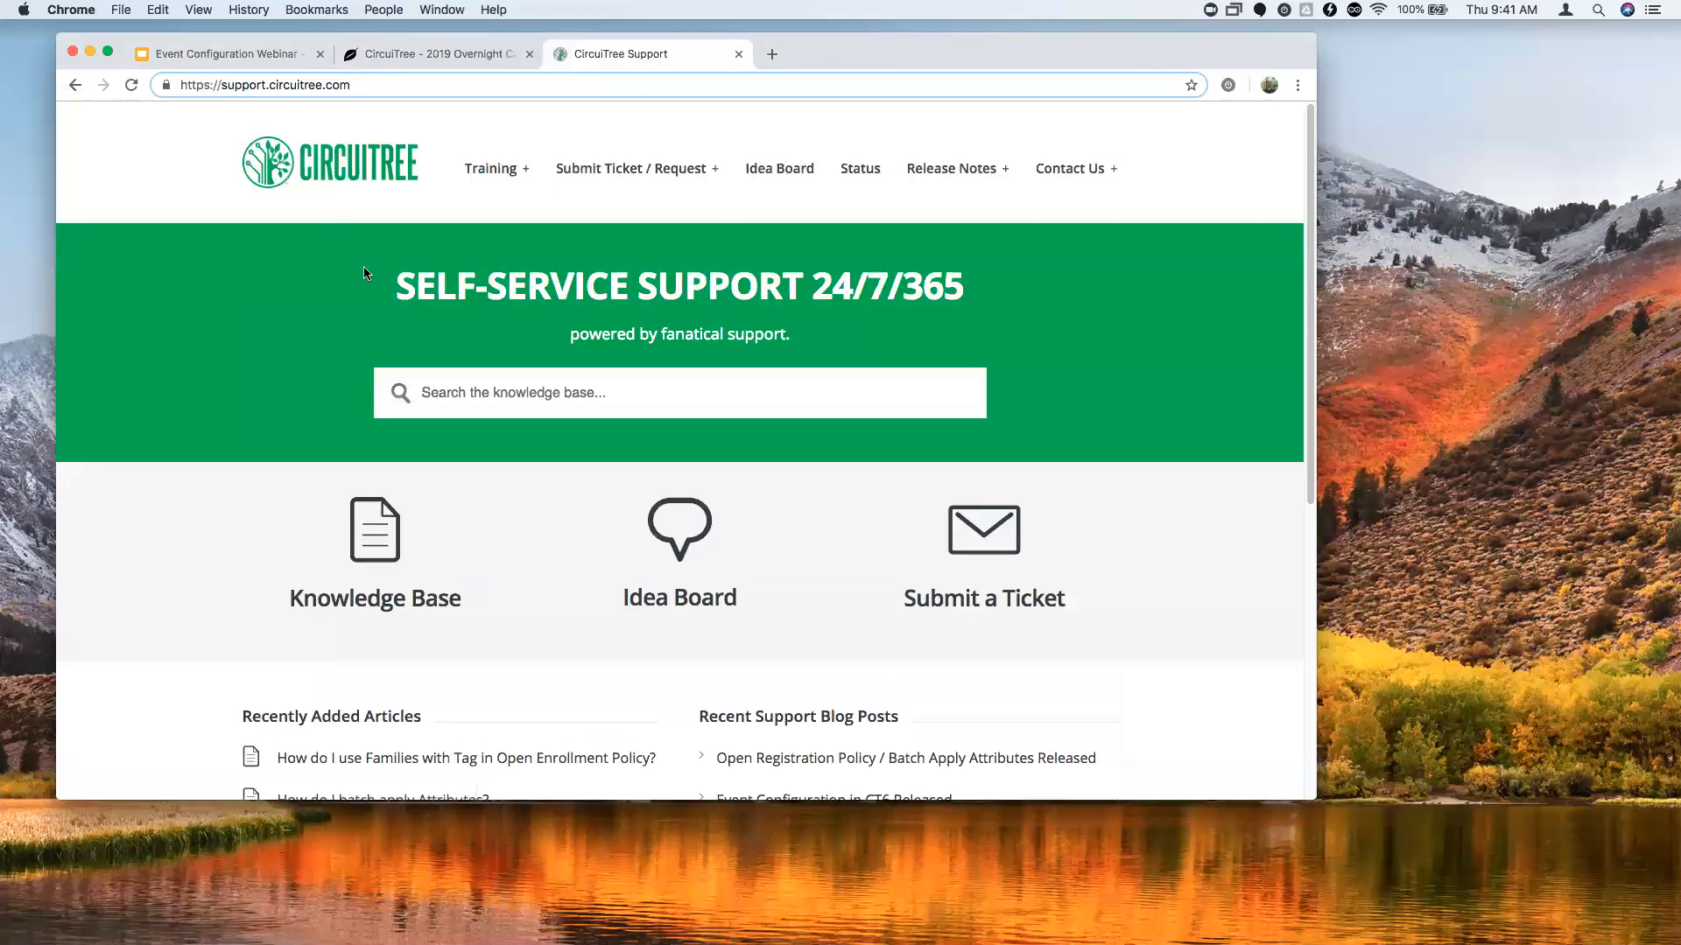
{"action": "scroll", "coordinate": [376, 525], "scroll_direction": "down", "scroll_amount": 5}
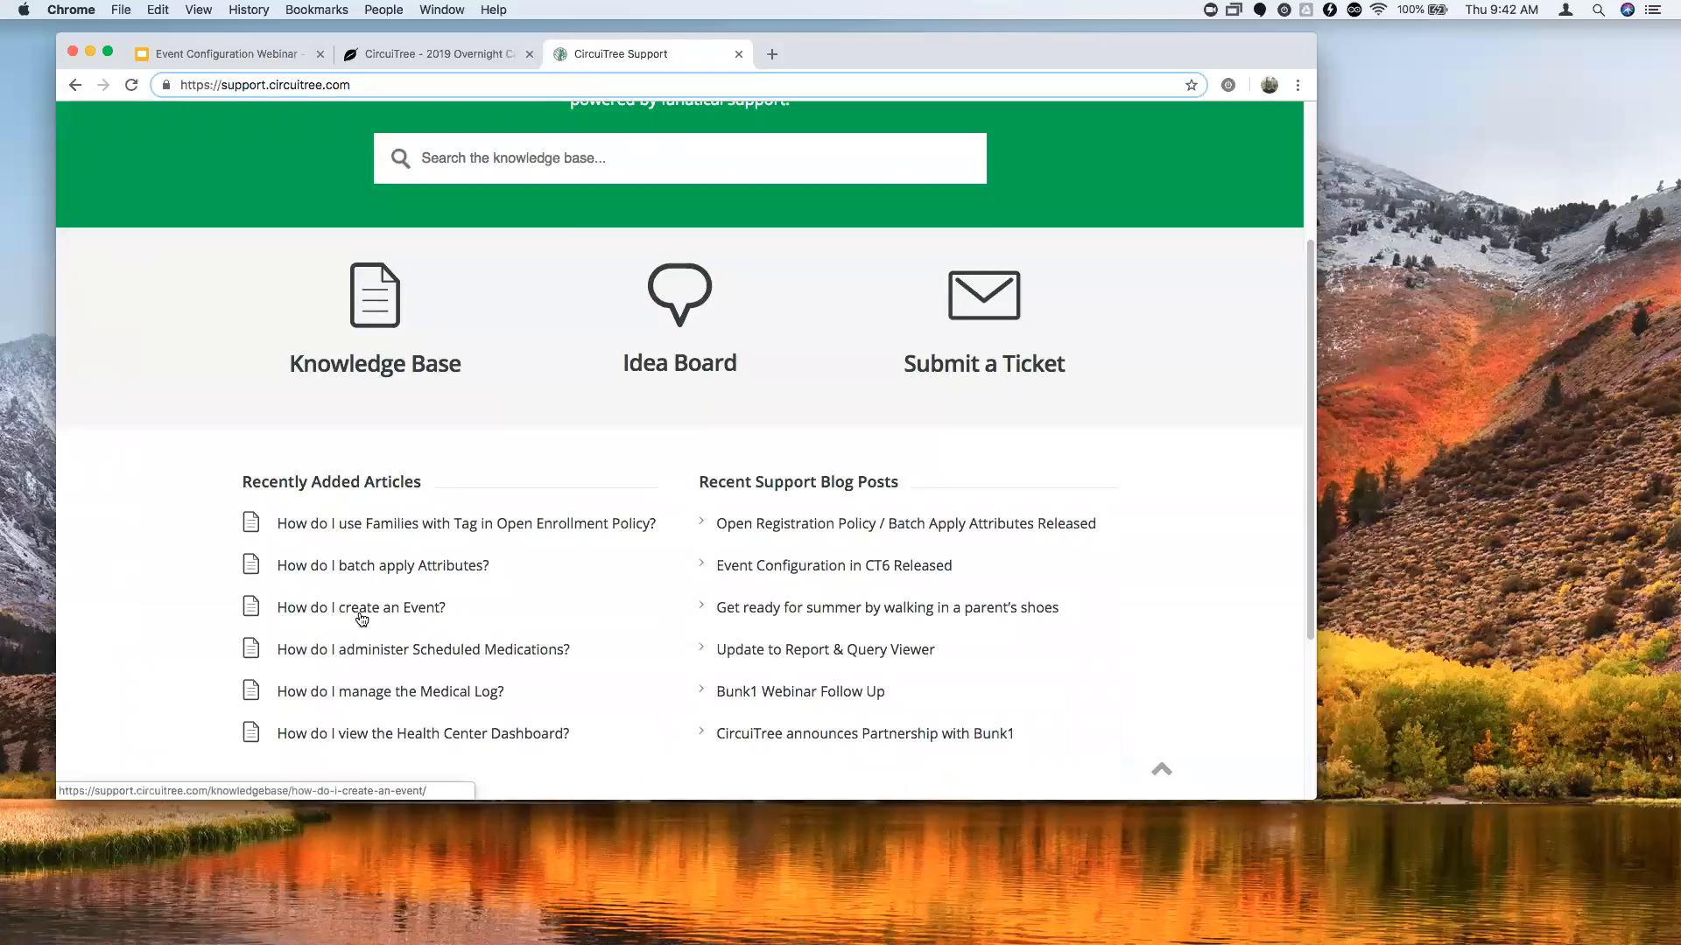
{"action": "left_click", "coordinate": [374, 611]}
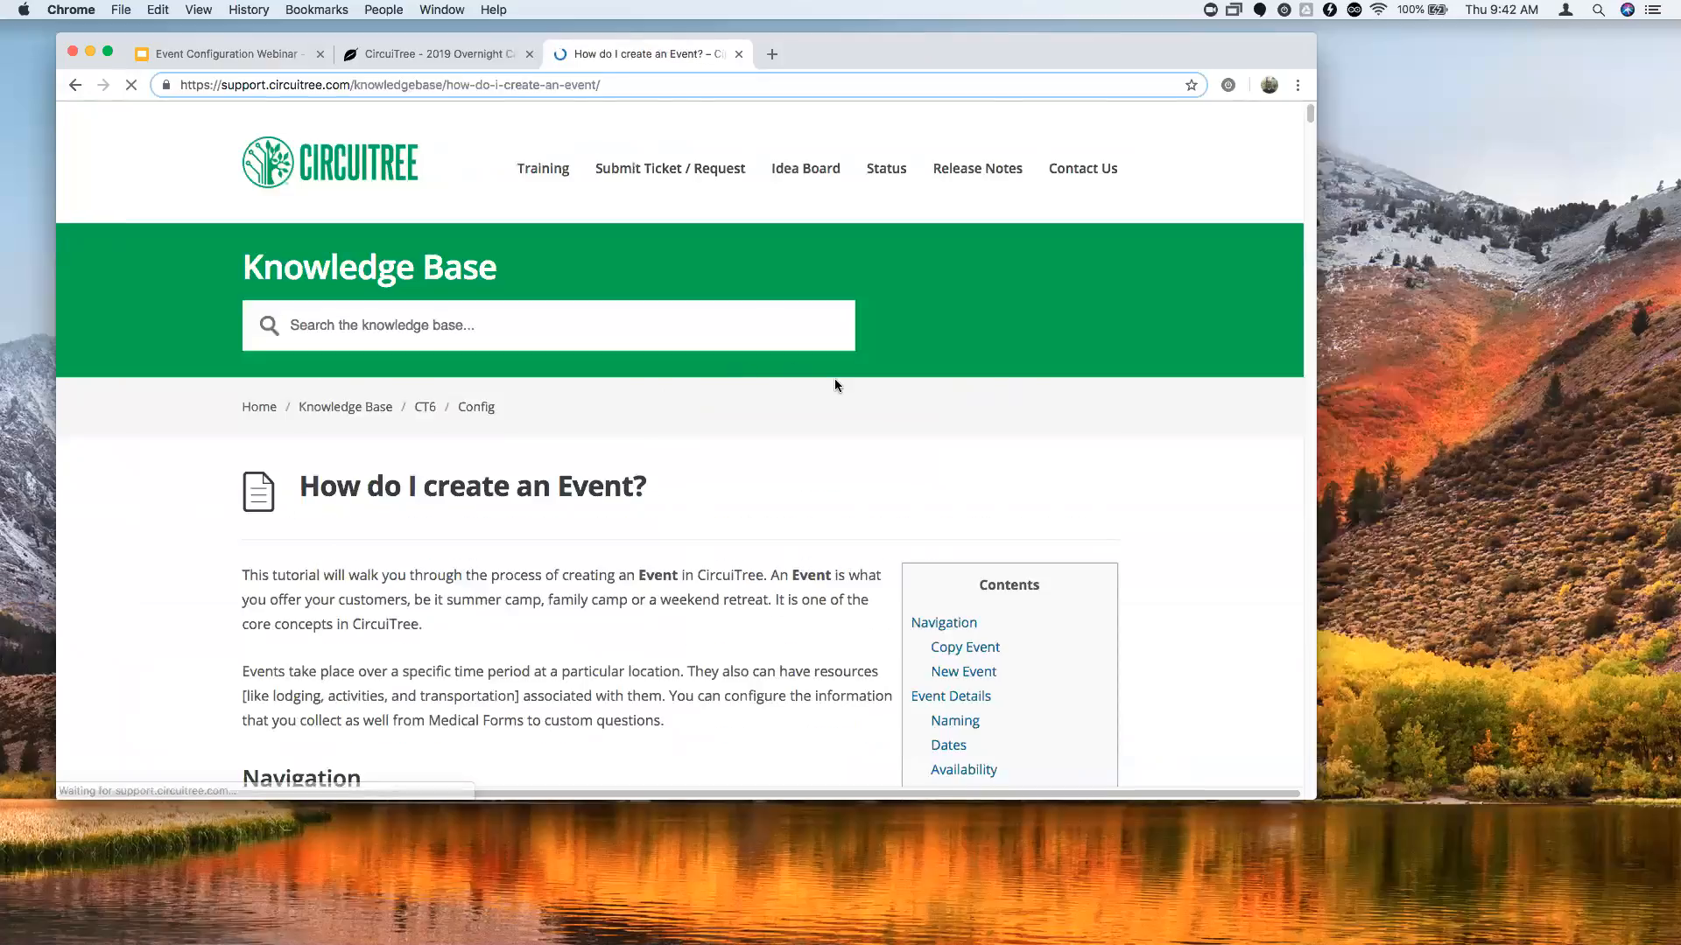
Read through the article and jump to its Open Registration Policy section.
{"action": "scroll", "coordinate": [837, 391], "scroll_direction": "down", "scroll_amount": 6}
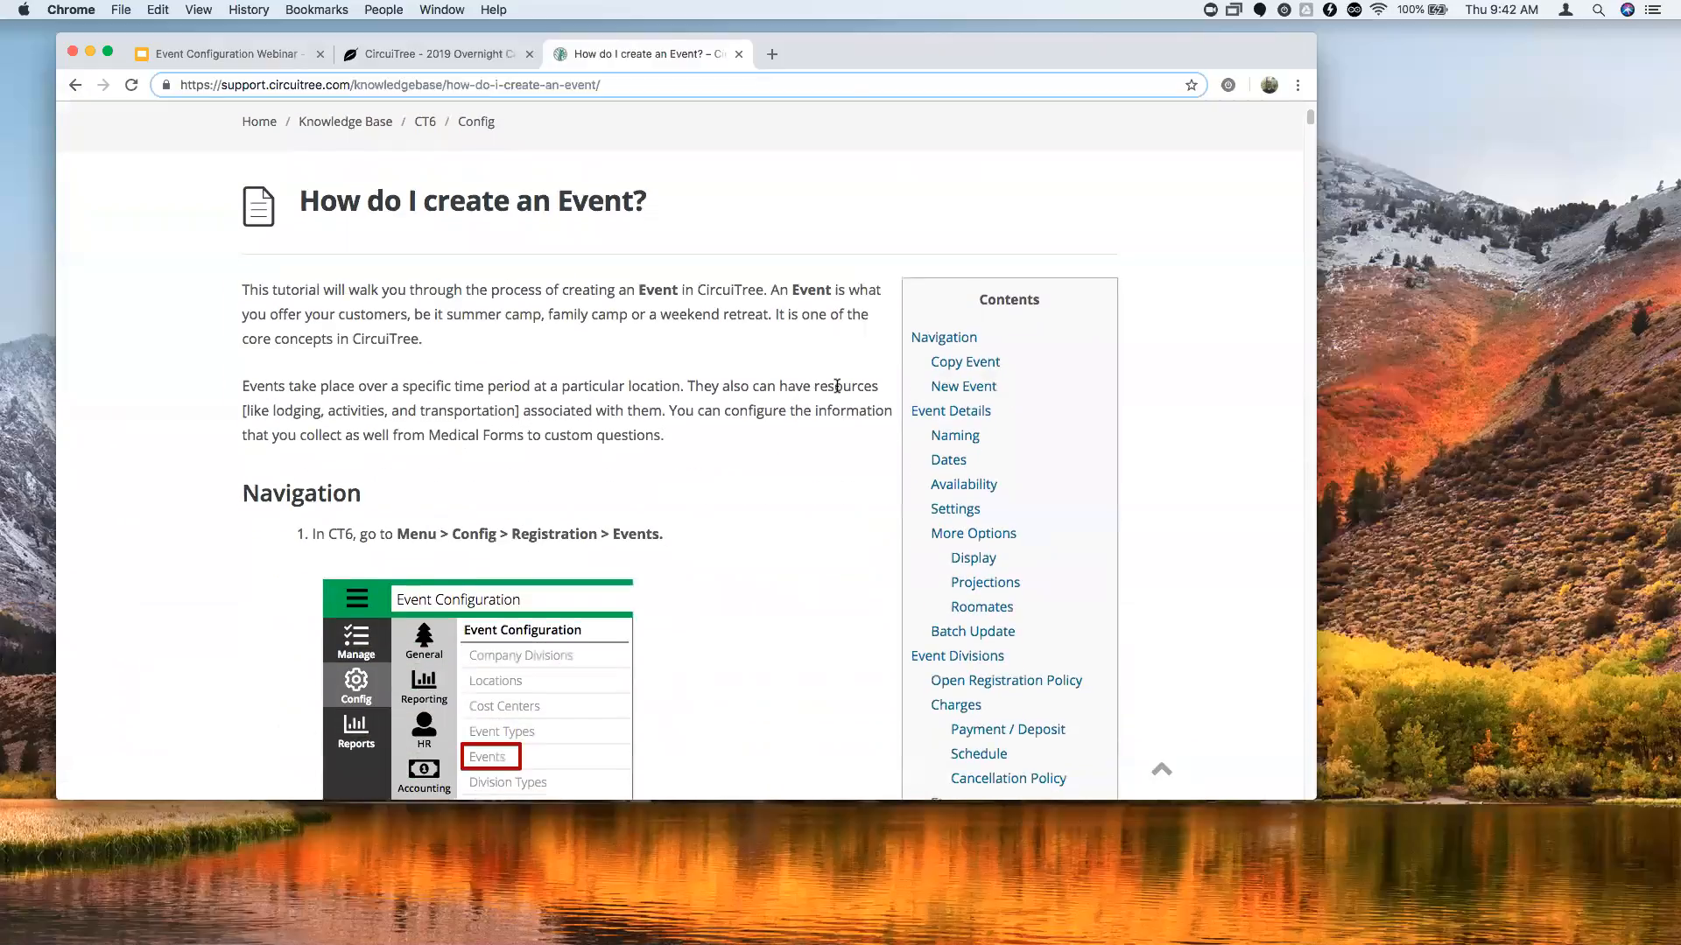
{"action": "scroll", "coordinate": [835, 394], "scroll_direction": "down", "scroll_amount": 8}
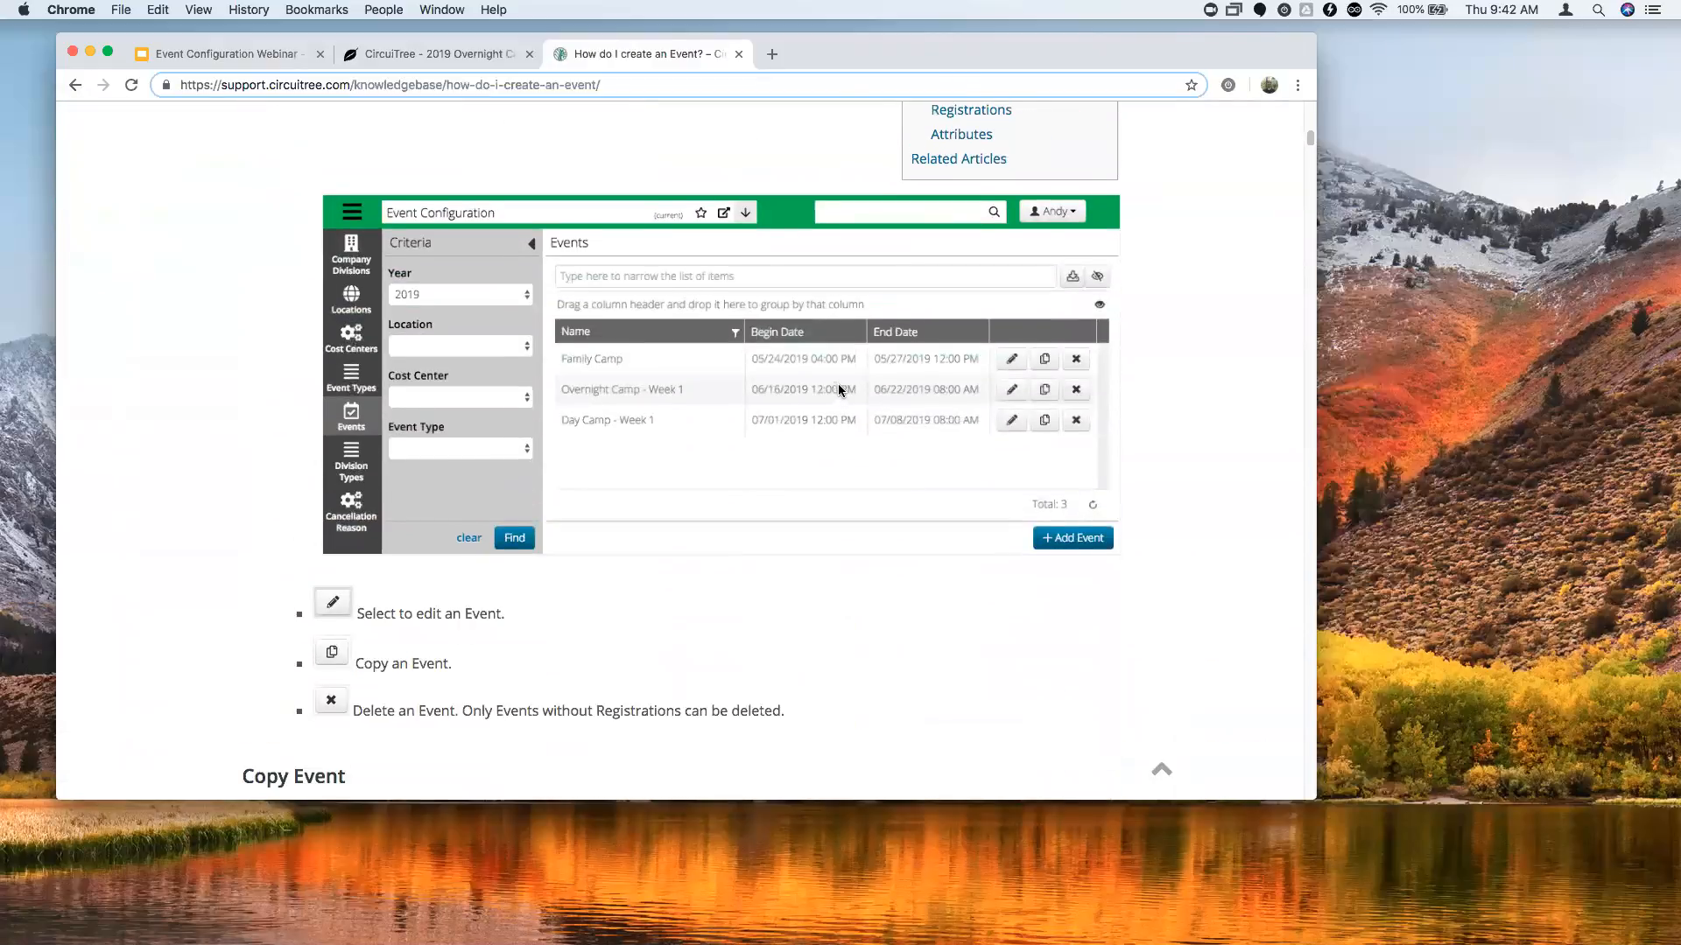
{"action": "scroll", "coordinate": [840, 391], "scroll_direction": "down", "scroll_amount": 3}
{"action": "scroll", "coordinate": [832, 380], "scroll_direction": "down", "scroll_amount": 14}
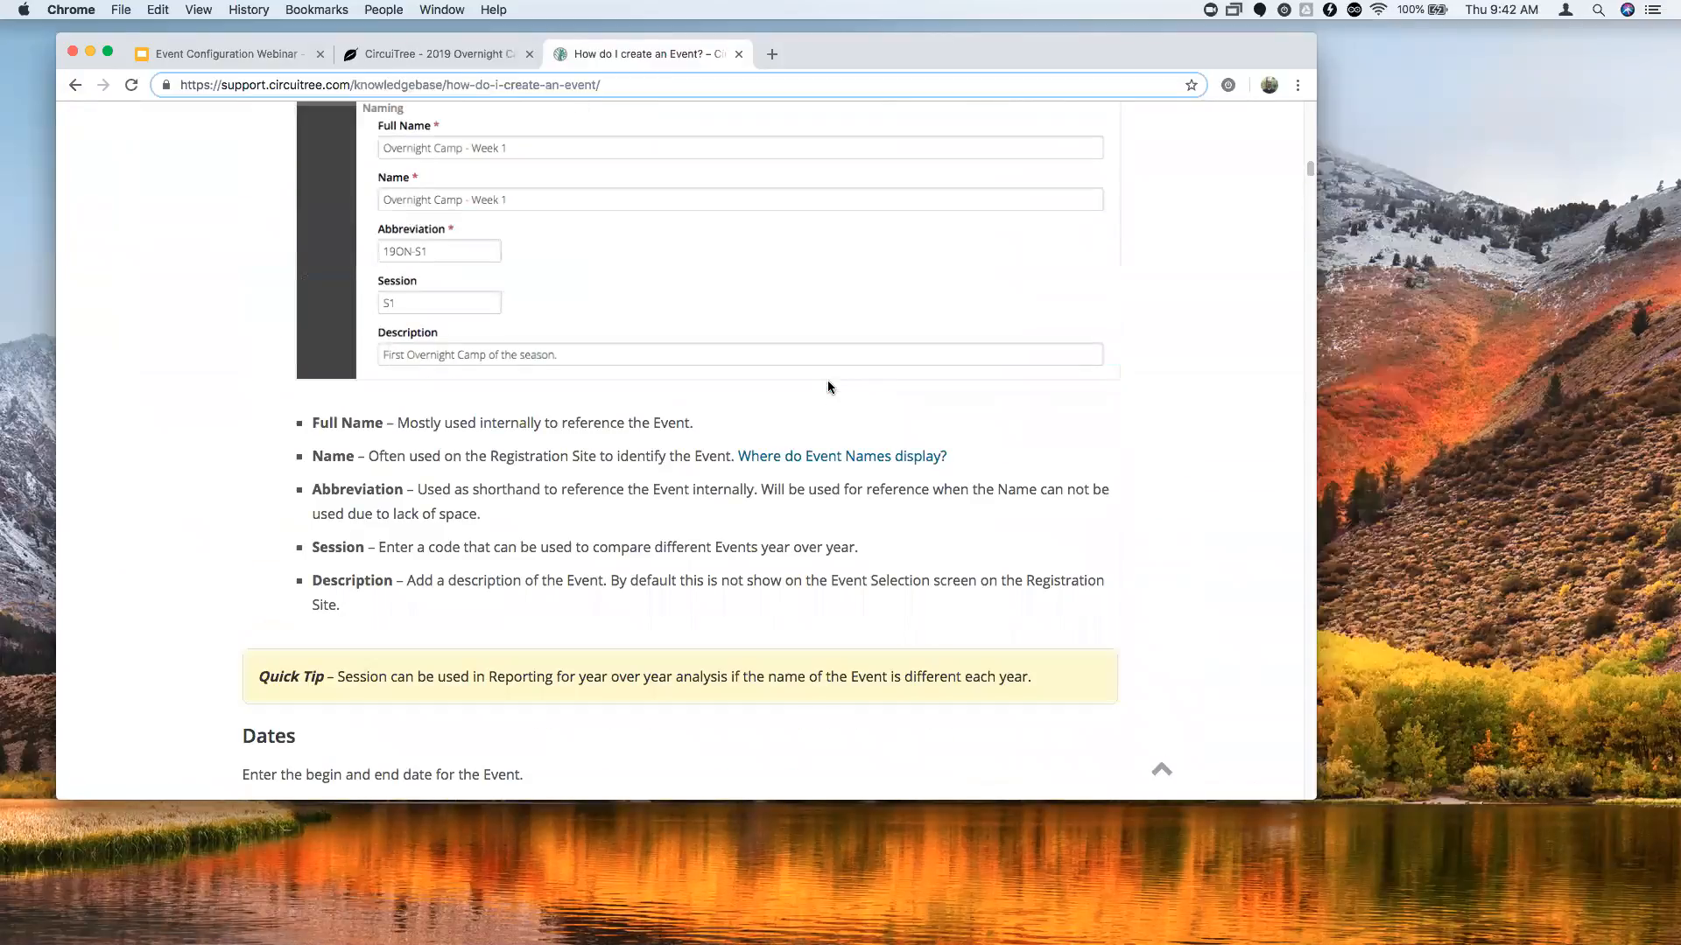
{"action": "scroll", "coordinate": [829, 387], "scroll_direction": "up", "scroll_amount": 20}
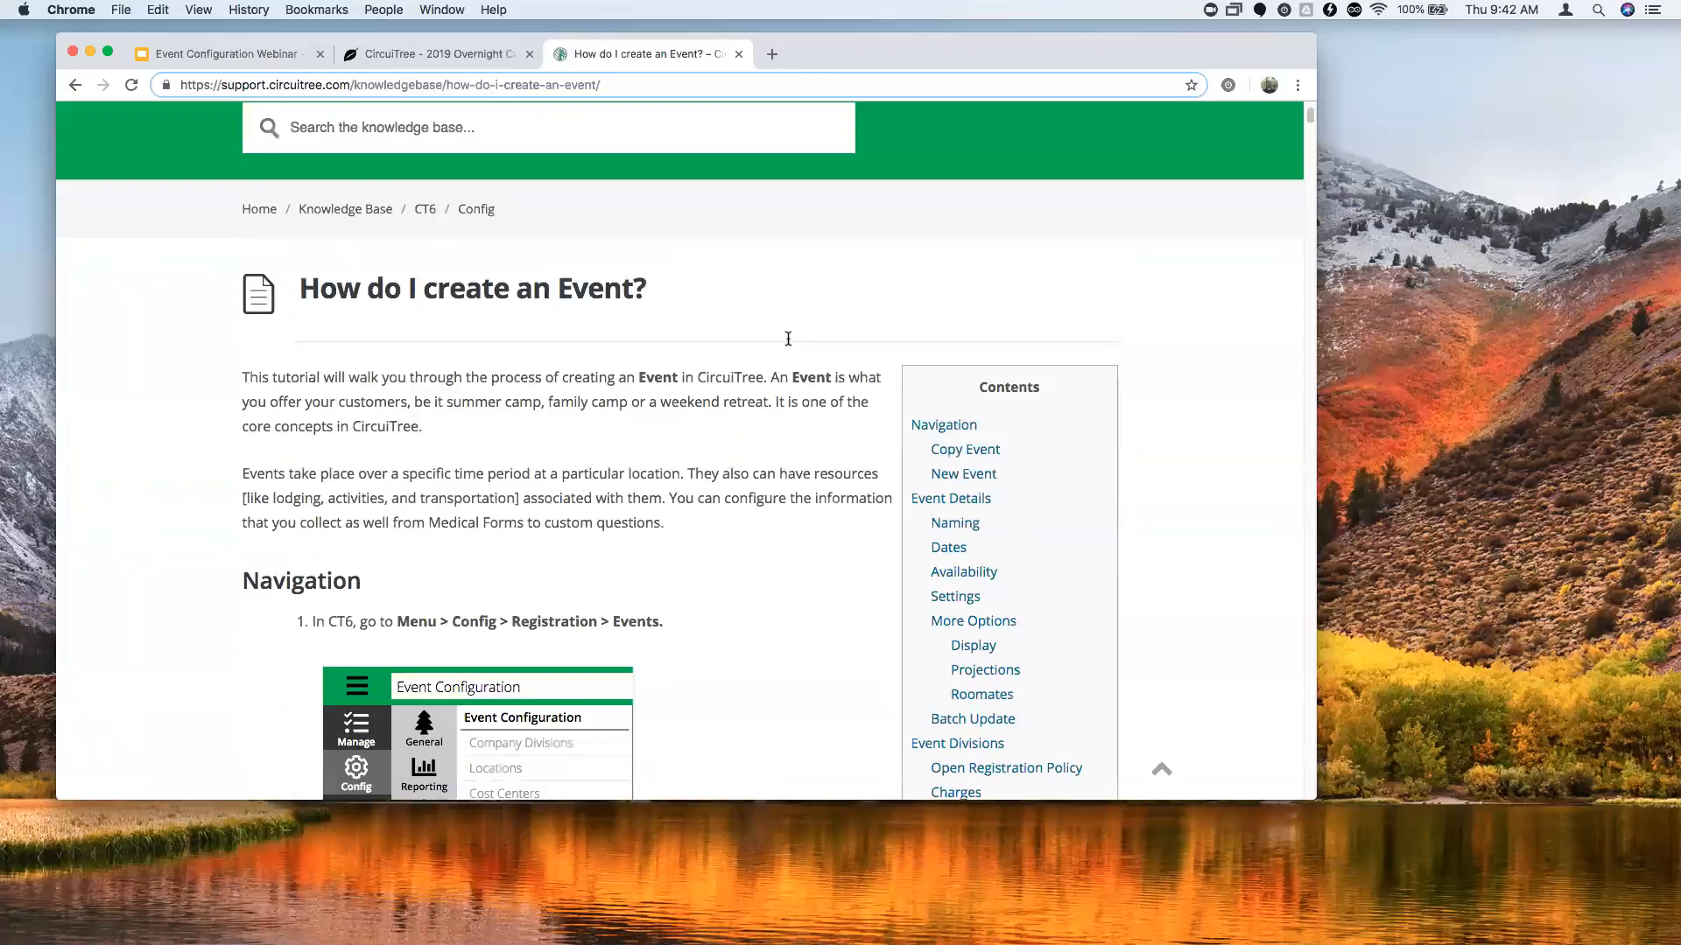
{"action": "scroll", "coordinate": [1156, 571], "scroll_direction": "down", "scroll_amount": 3}
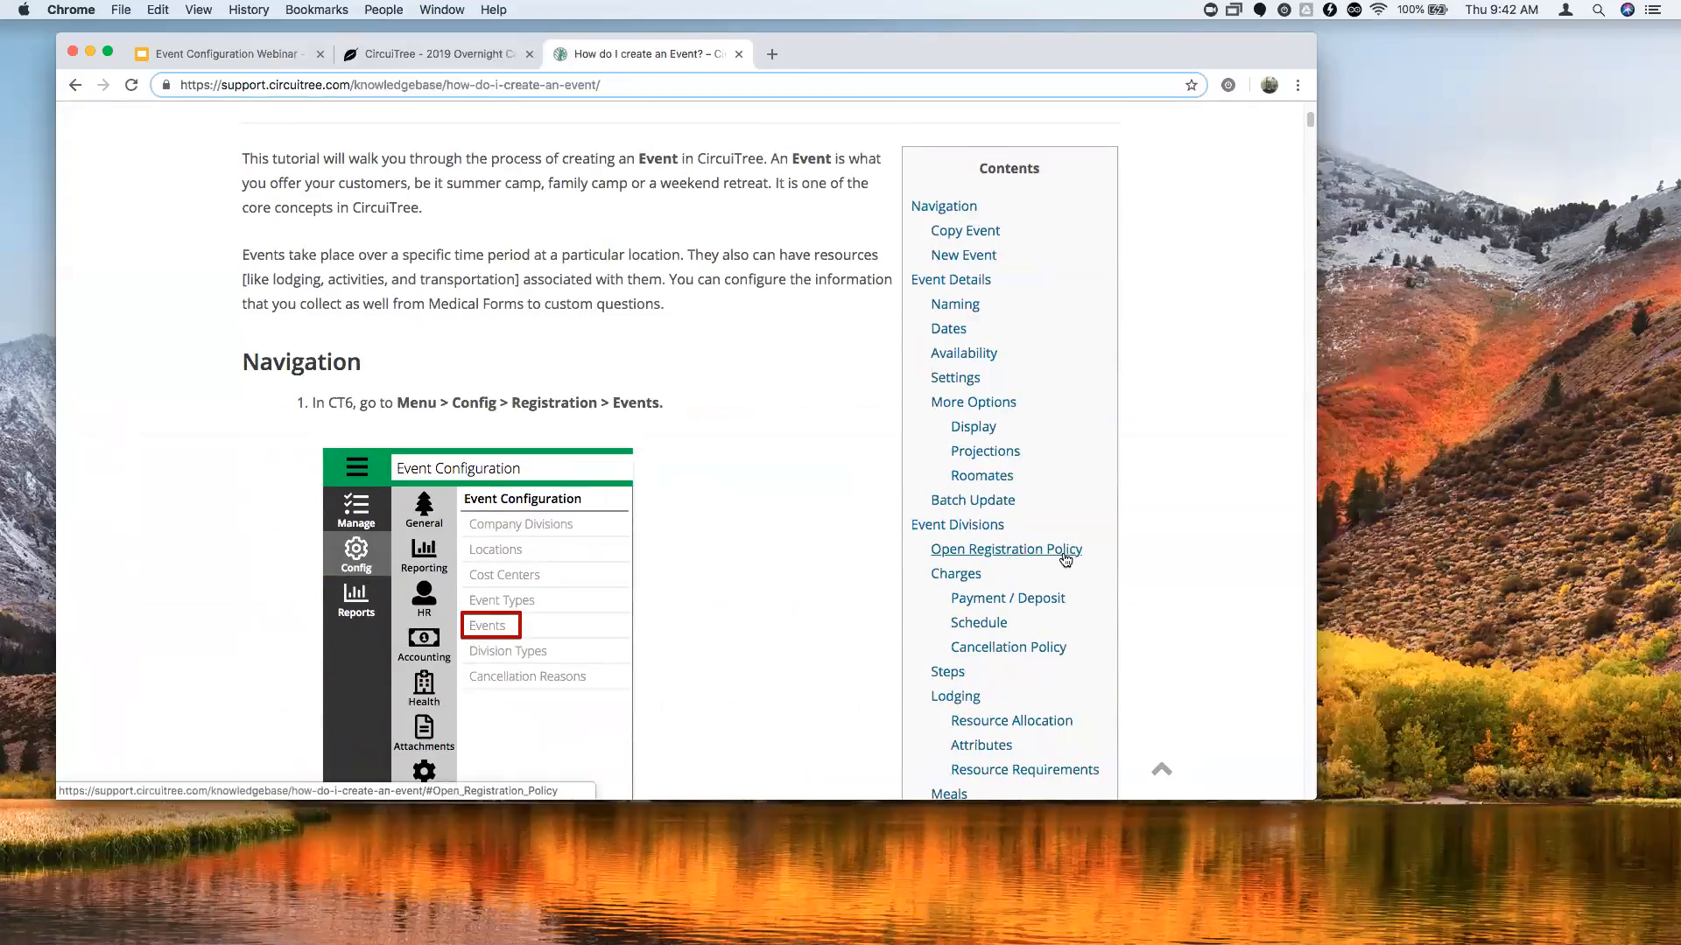
{"action": "left_click", "coordinate": [1066, 549]}
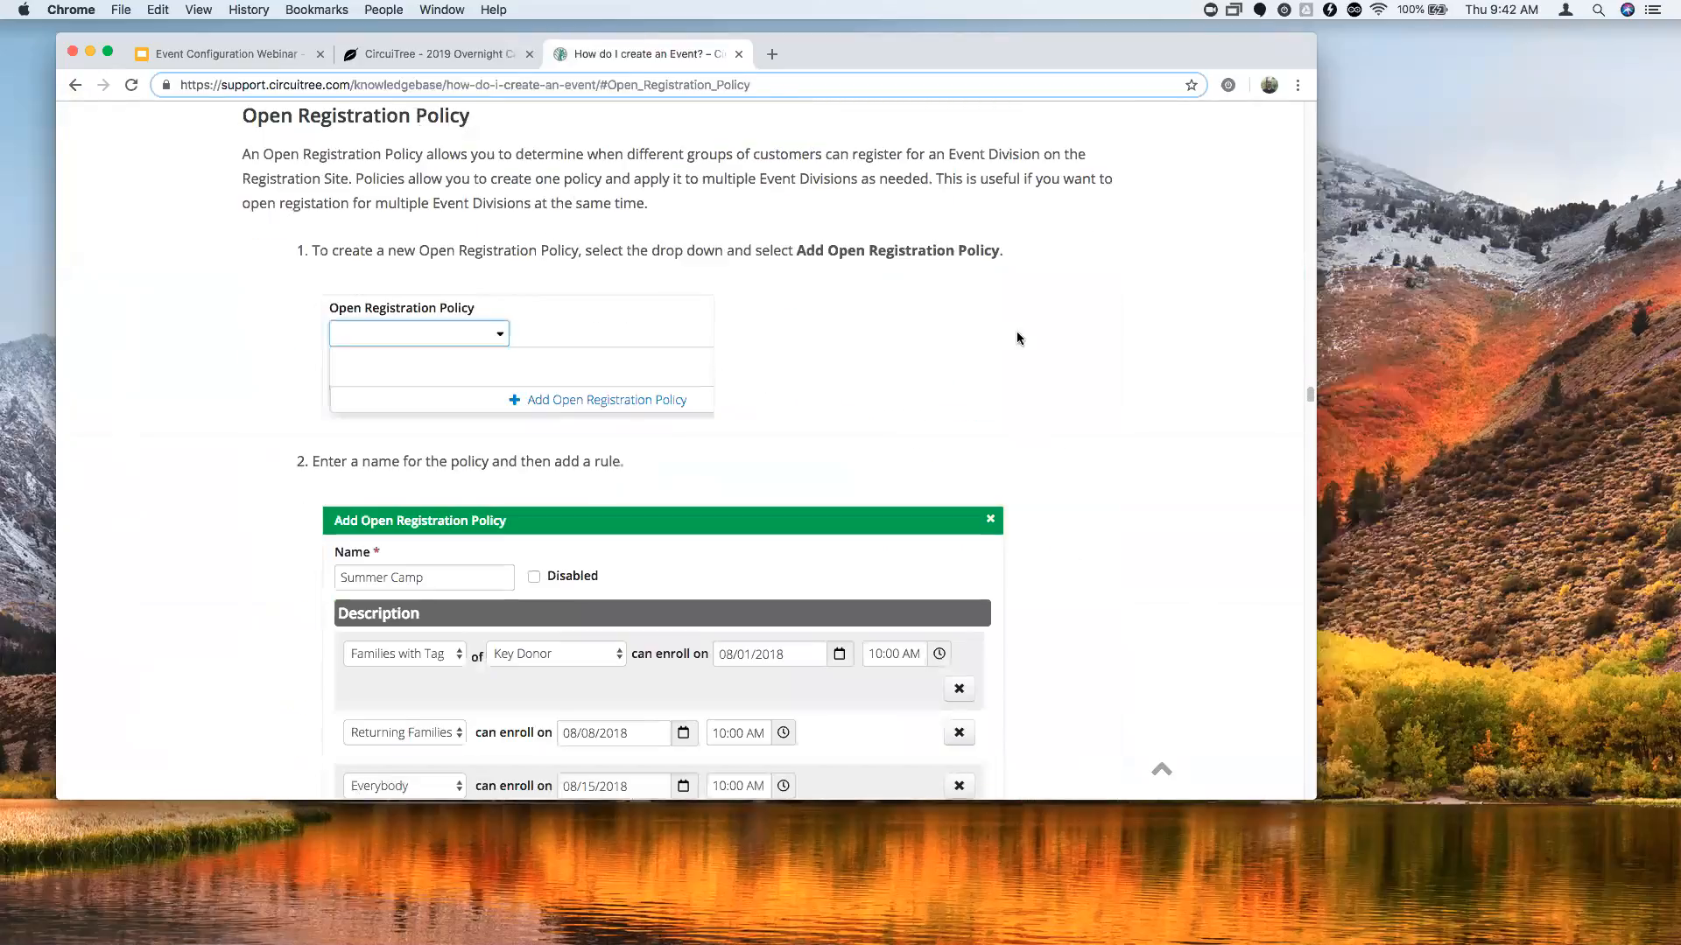
Open the linked 'How do I use Families with Tag in Open Enrollment Policy?' article.
{"action": "scroll", "coordinate": [1043, 325], "scroll_direction": "down", "scroll_amount": 4}
{"action": "scroll", "coordinate": [1043, 326], "scroll_direction": "down", "scroll_amount": 1}
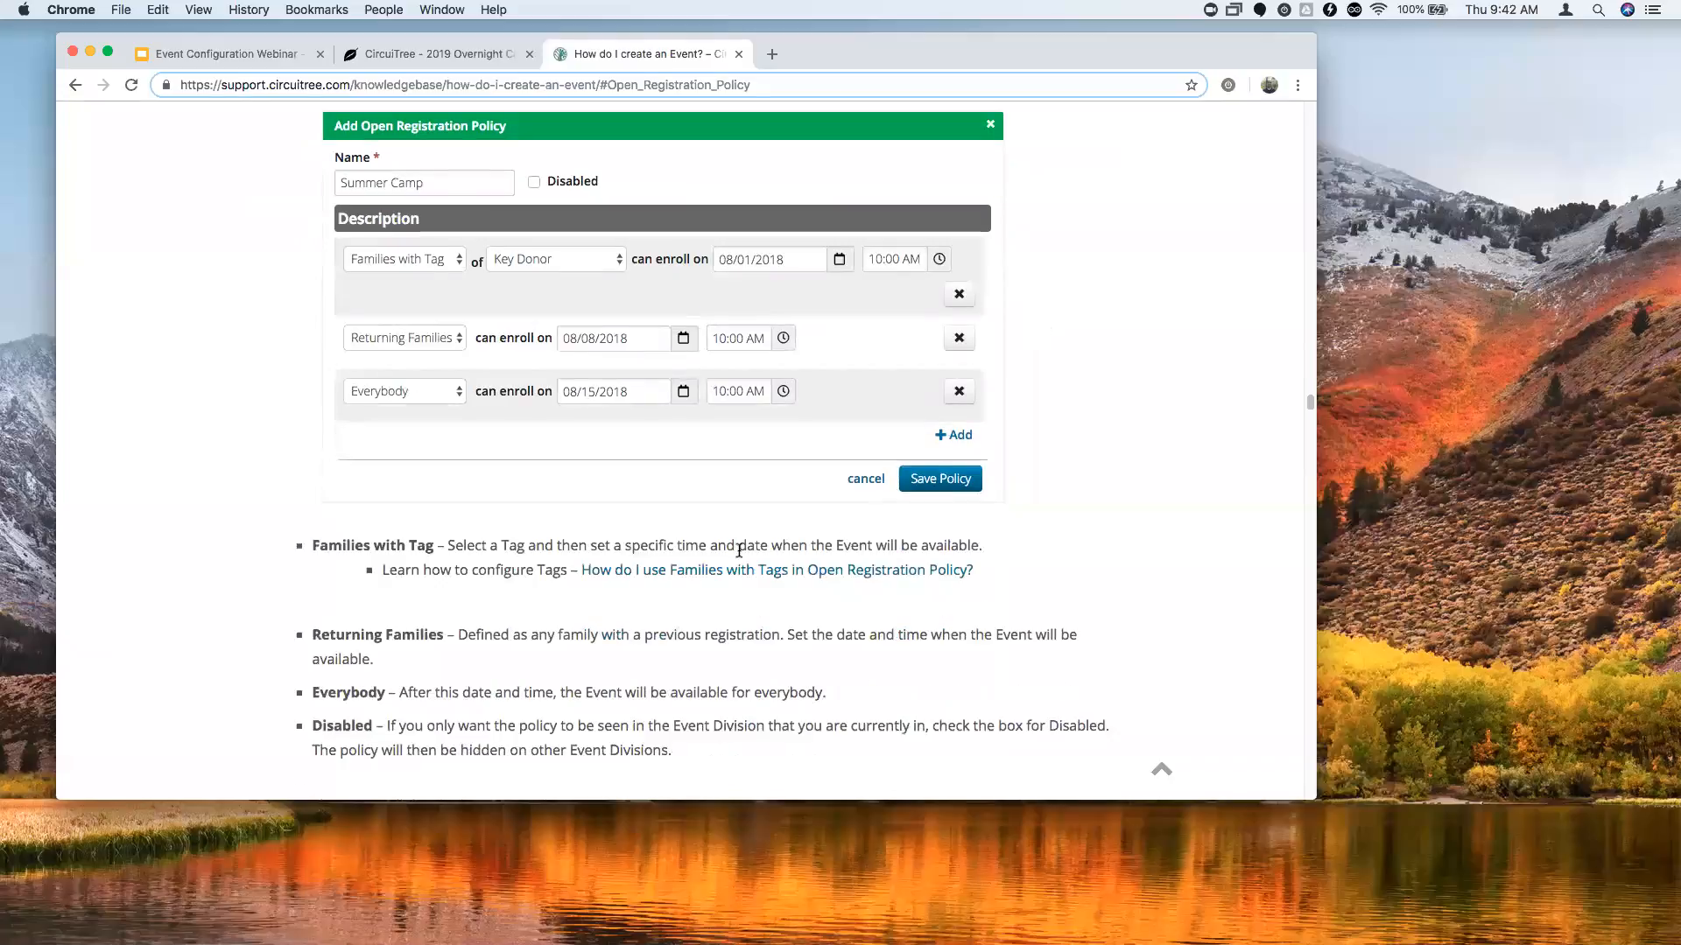
{"action": "left_click", "coordinate": [688, 579]}
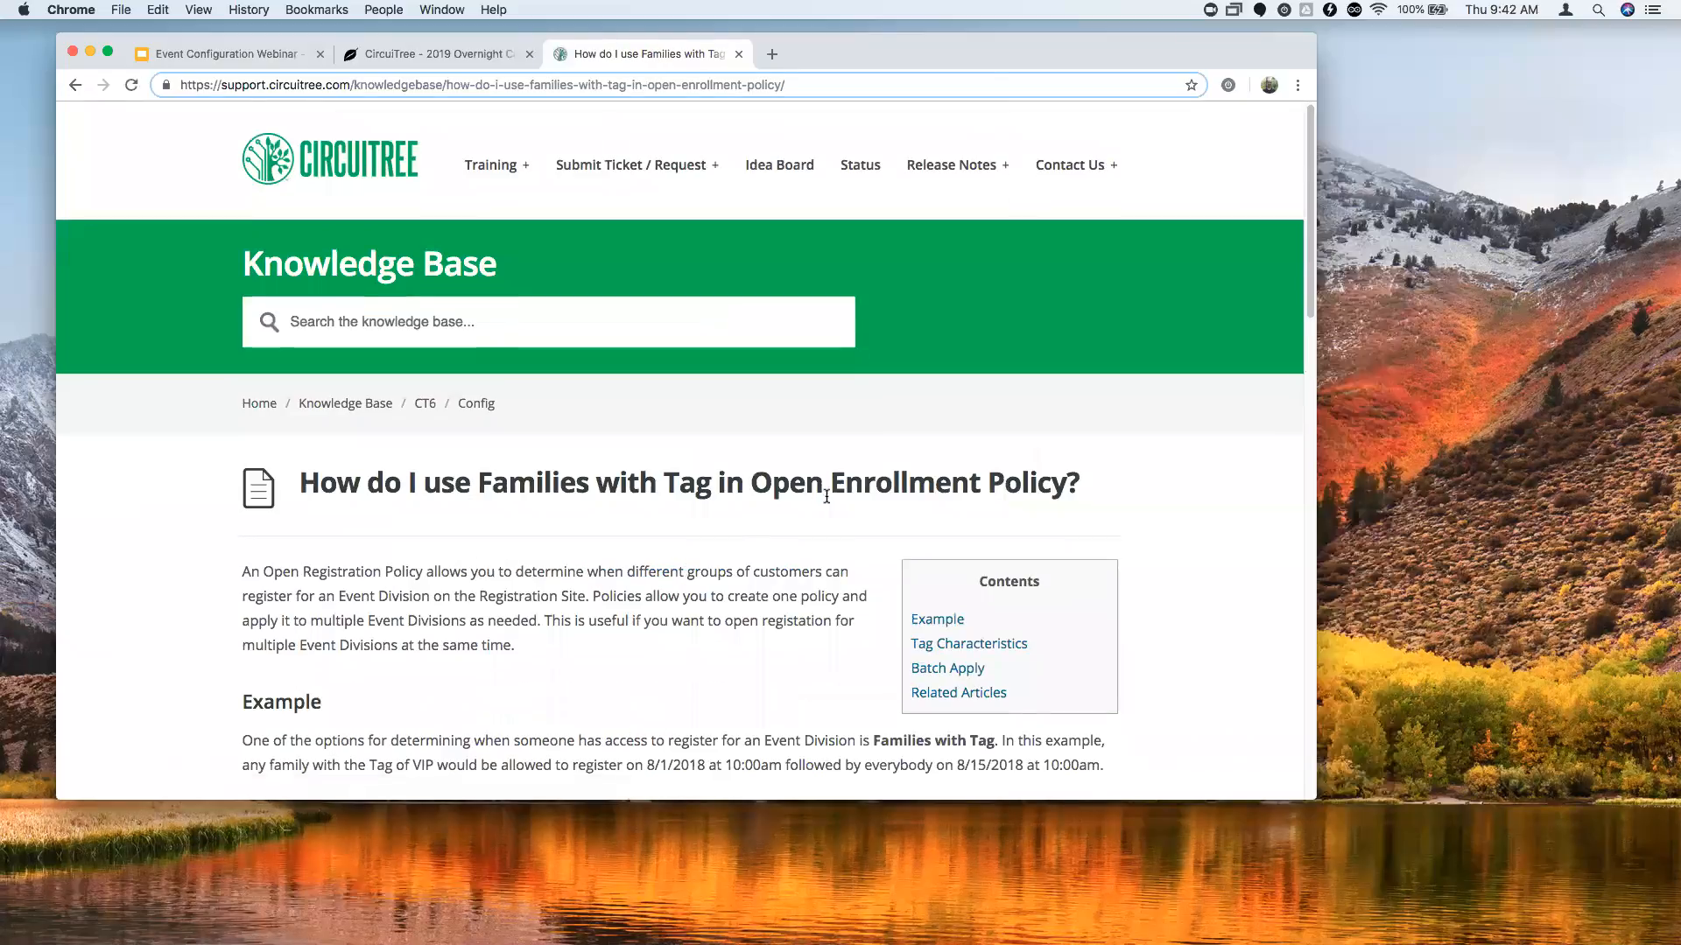
Scroll the Families with Tag article down past its tag requirements to Batch Apply.
{"action": "scroll", "coordinate": [826, 498], "scroll_direction": "down", "scroll_amount": 2}
{"action": "scroll", "coordinate": [826, 498], "scroll_direction": "down", "scroll_amount": 4}
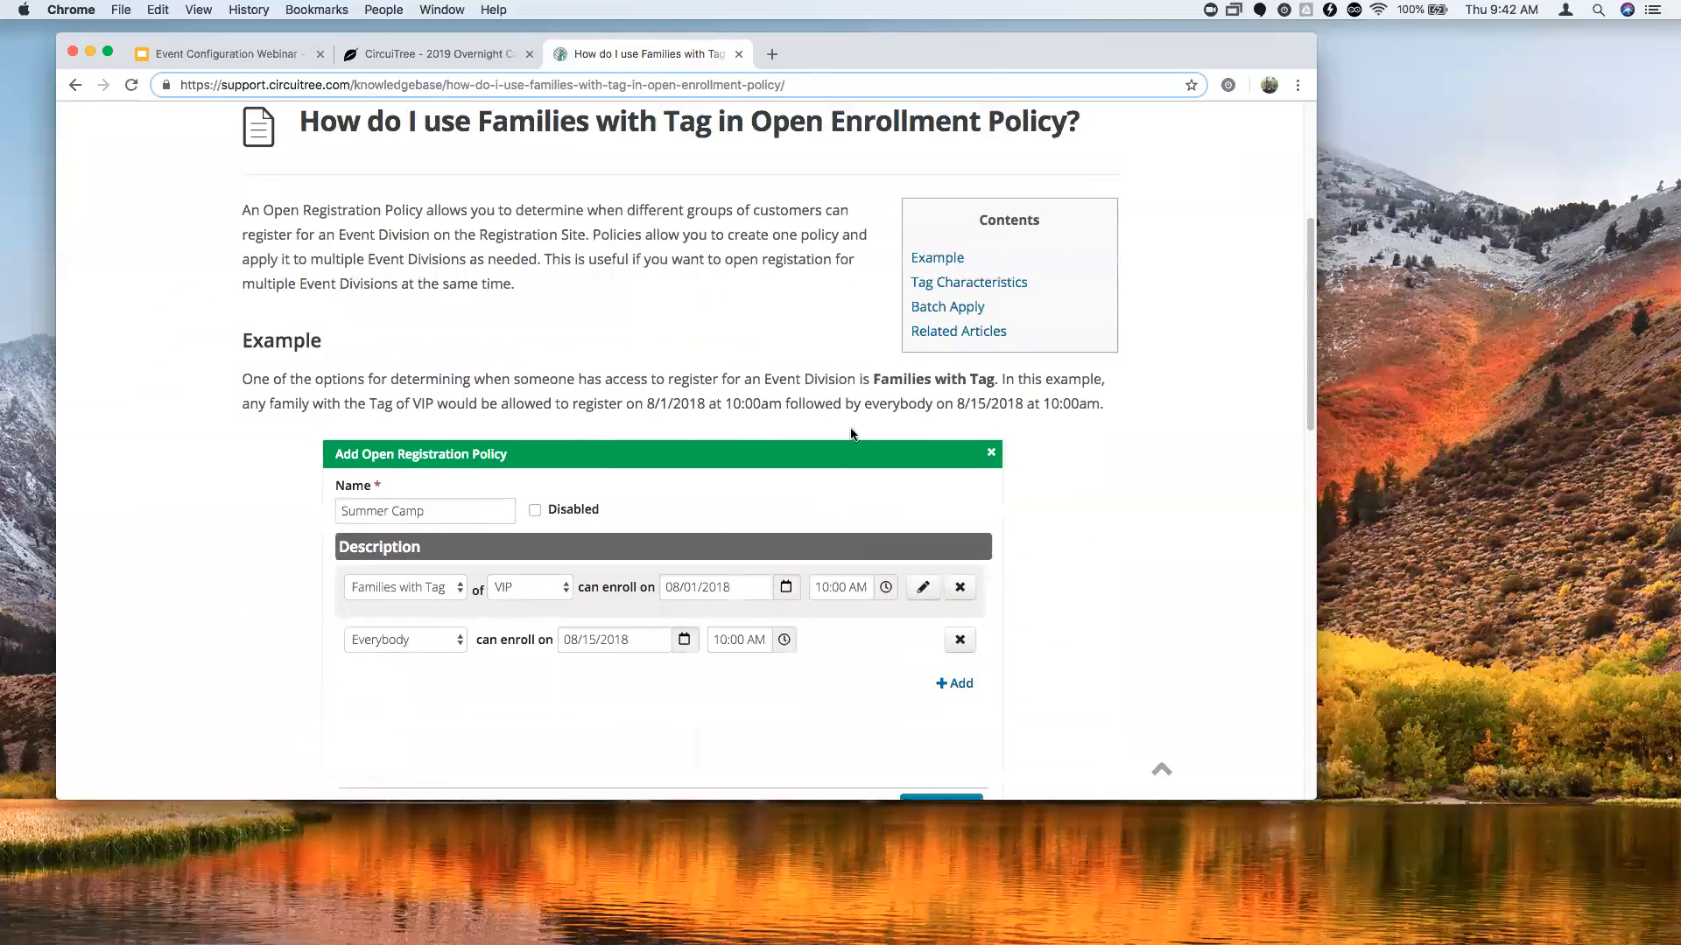
{"action": "scroll", "coordinate": [835, 451], "scroll_direction": "up", "scroll_amount": 1}
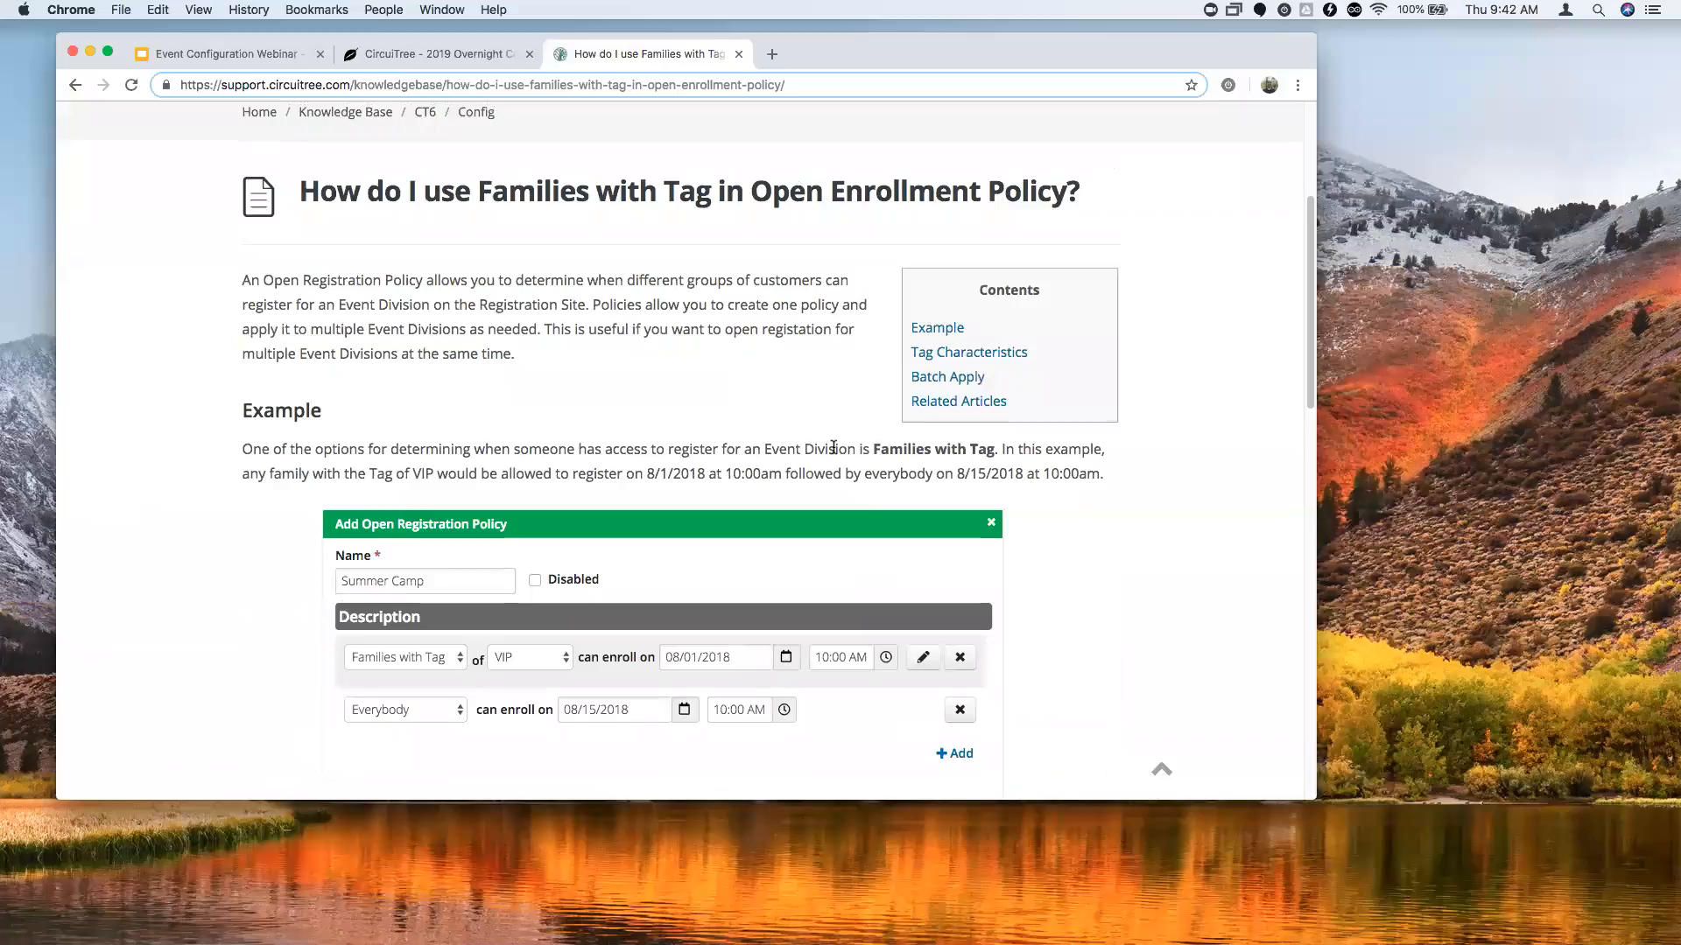
{"action": "scroll", "coordinate": [833, 449], "scroll_direction": "down", "scroll_amount": 3}
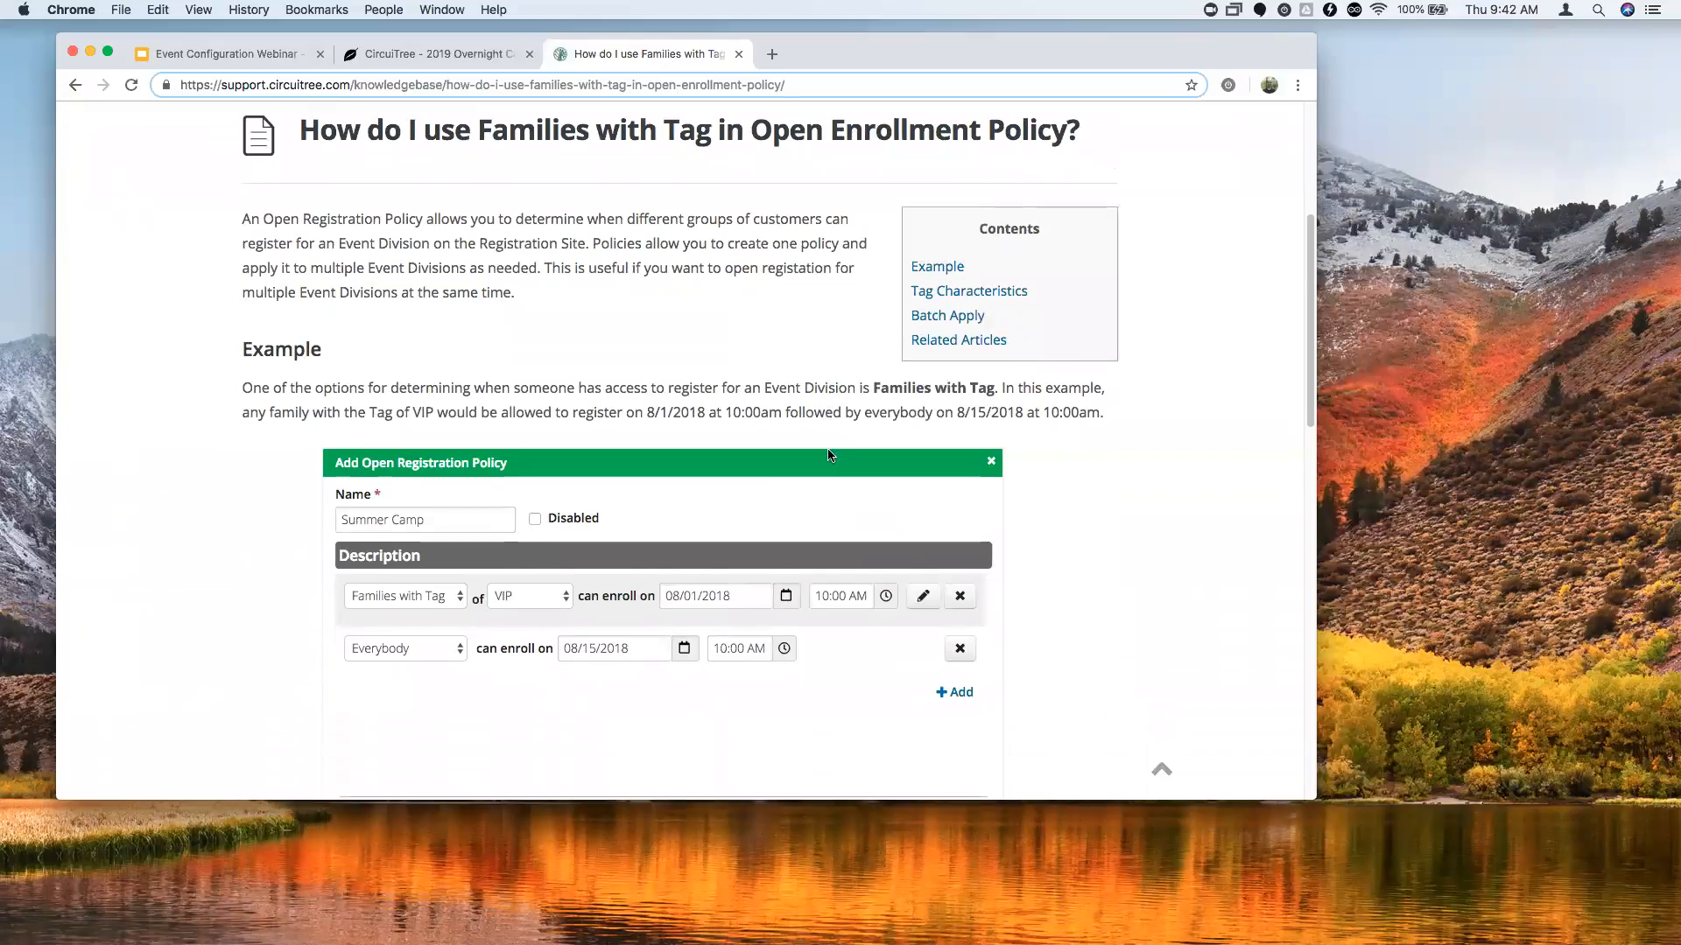
{"action": "scroll", "coordinate": [616, 453], "scroll_direction": "down", "scroll_amount": 5}
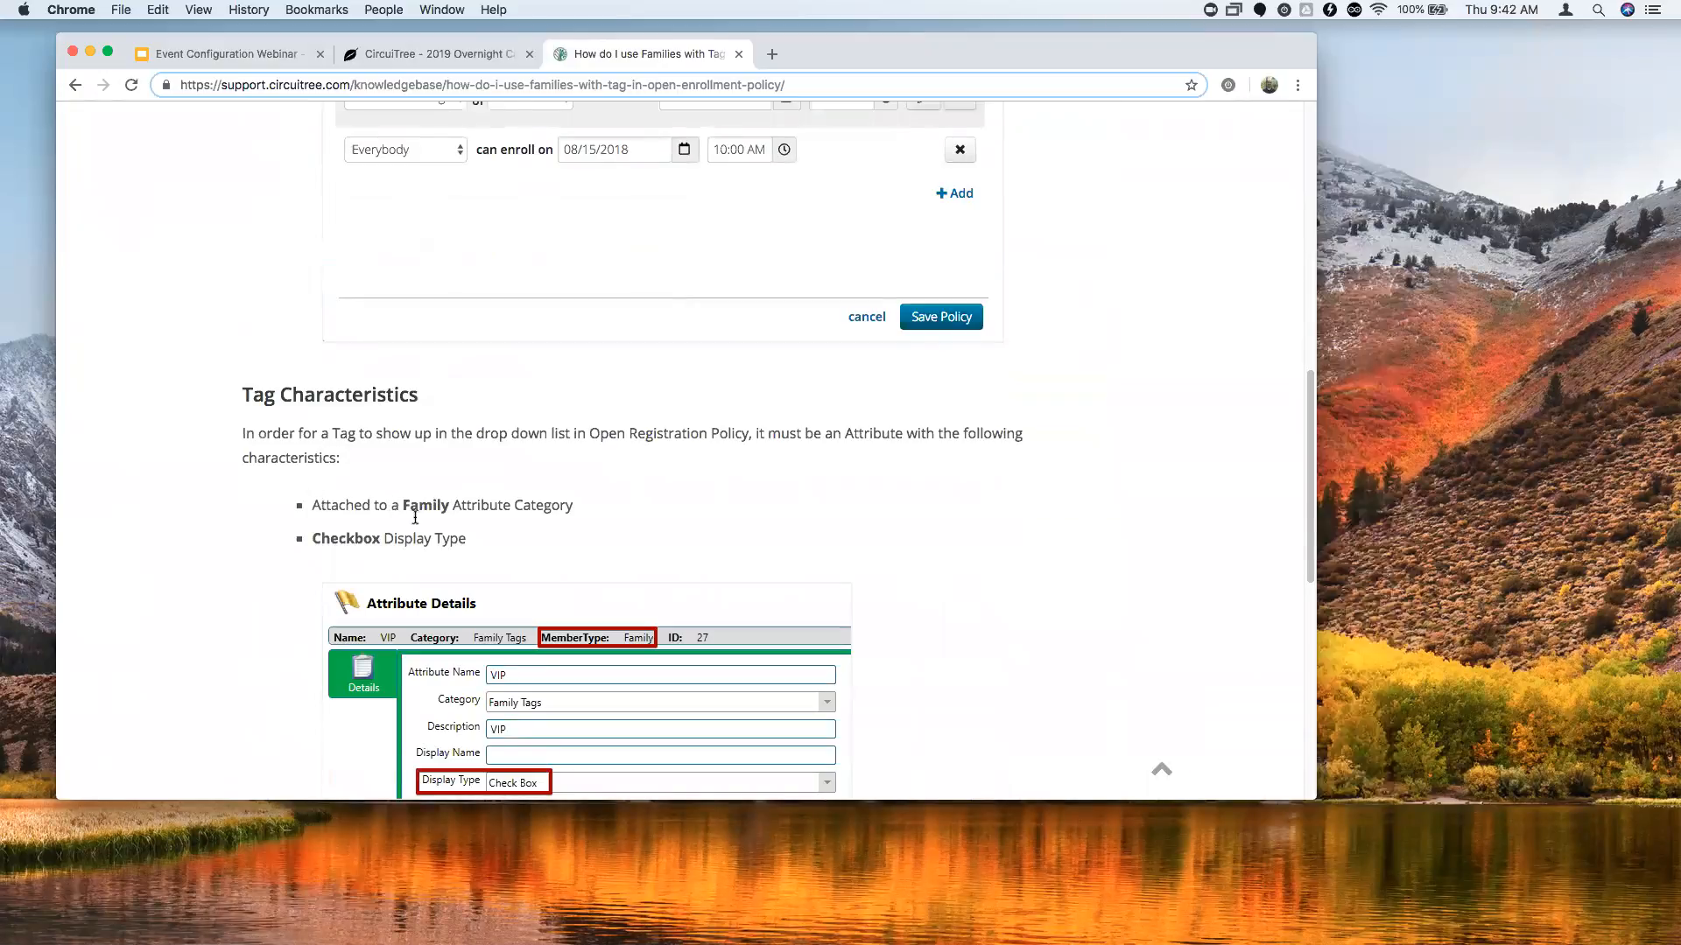
{"action": "scroll", "coordinate": [512, 547], "scroll_direction": "down", "scroll_amount": 2}
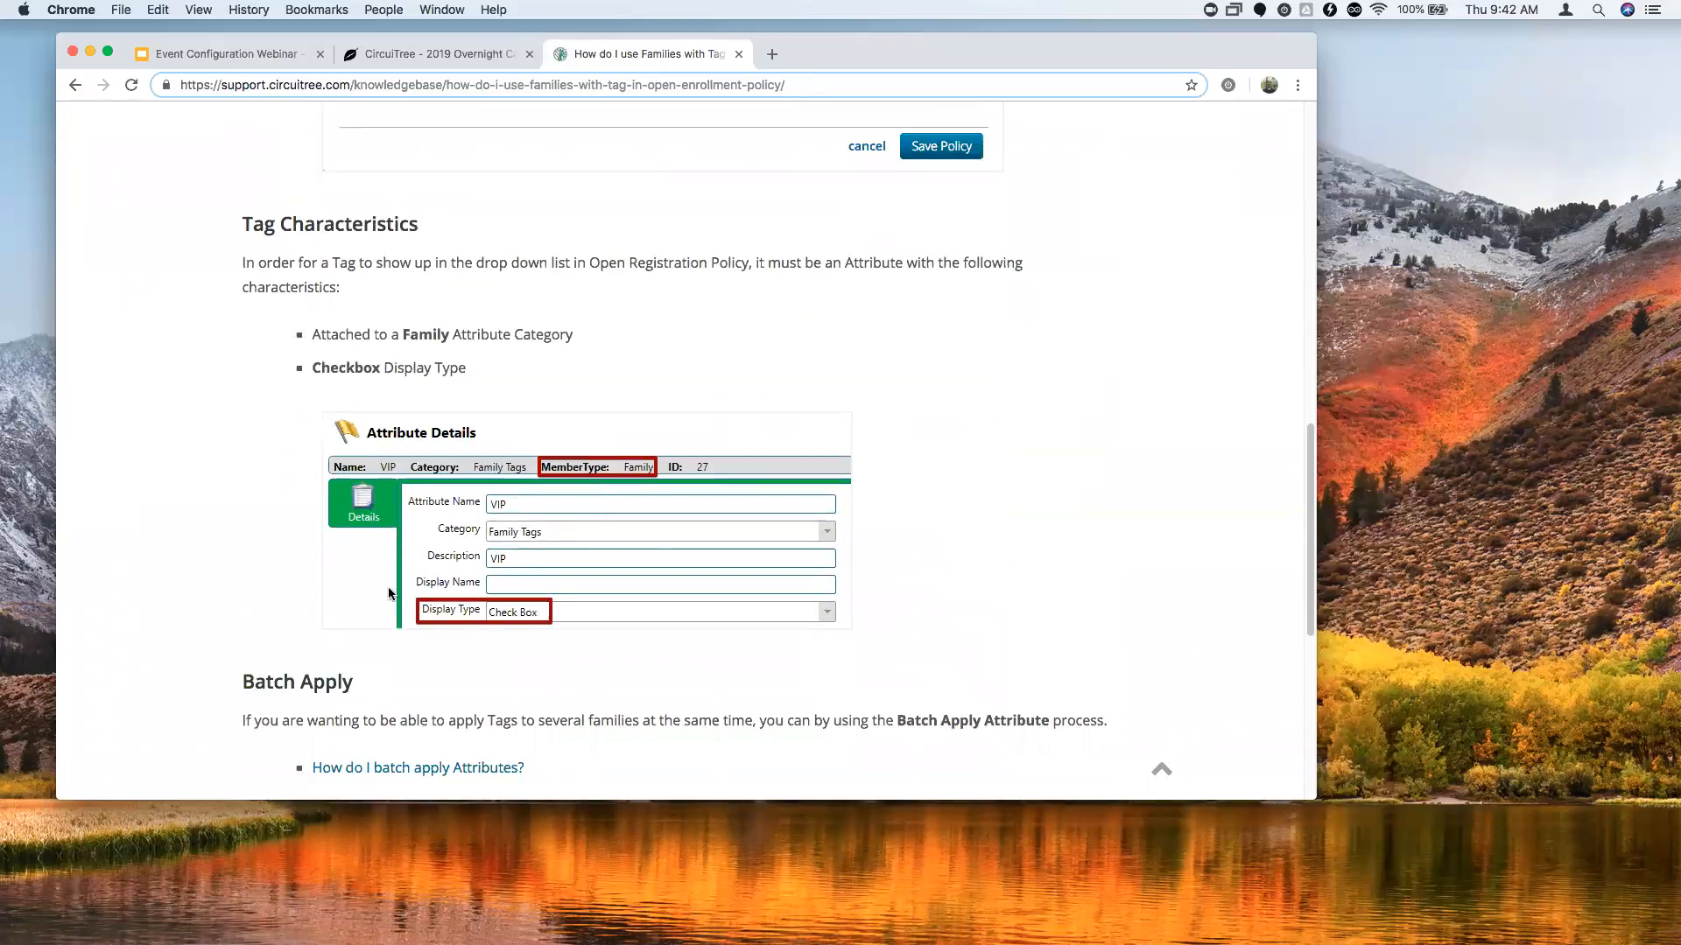
{"action": "scroll", "coordinate": [506, 604], "scroll_direction": "down", "scroll_amount": 3}
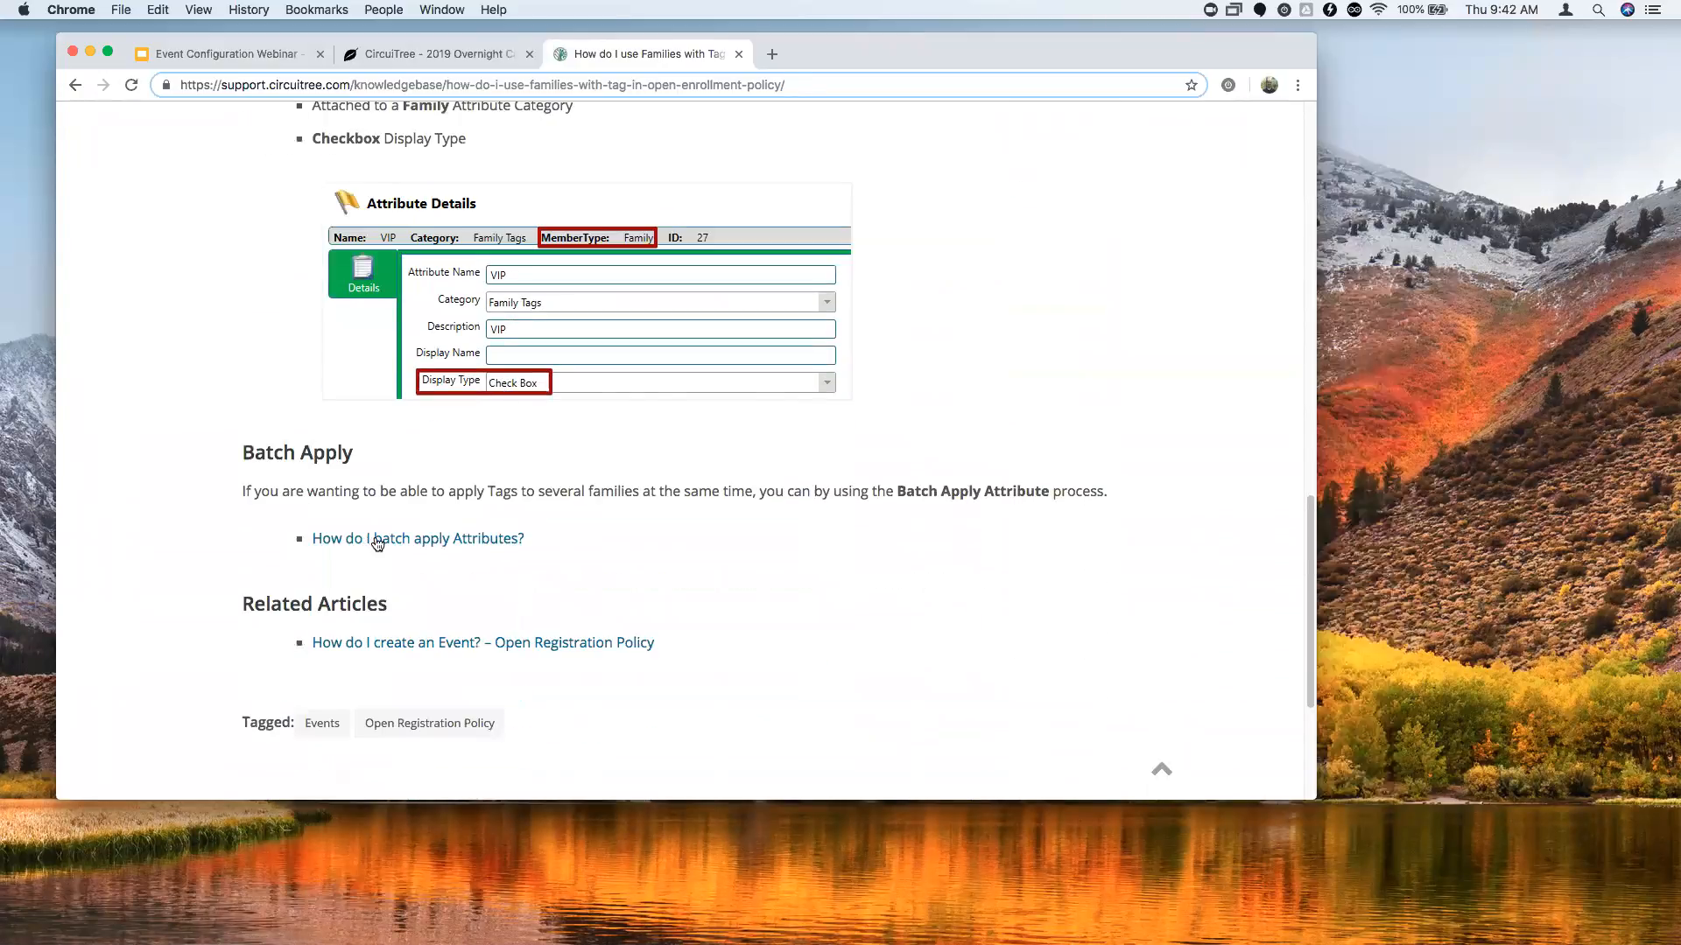
Read the 'How do I batch apply Attributes?' article, then return to the support home page.
{"action": "left_click", "coordinate": [465, 540]}
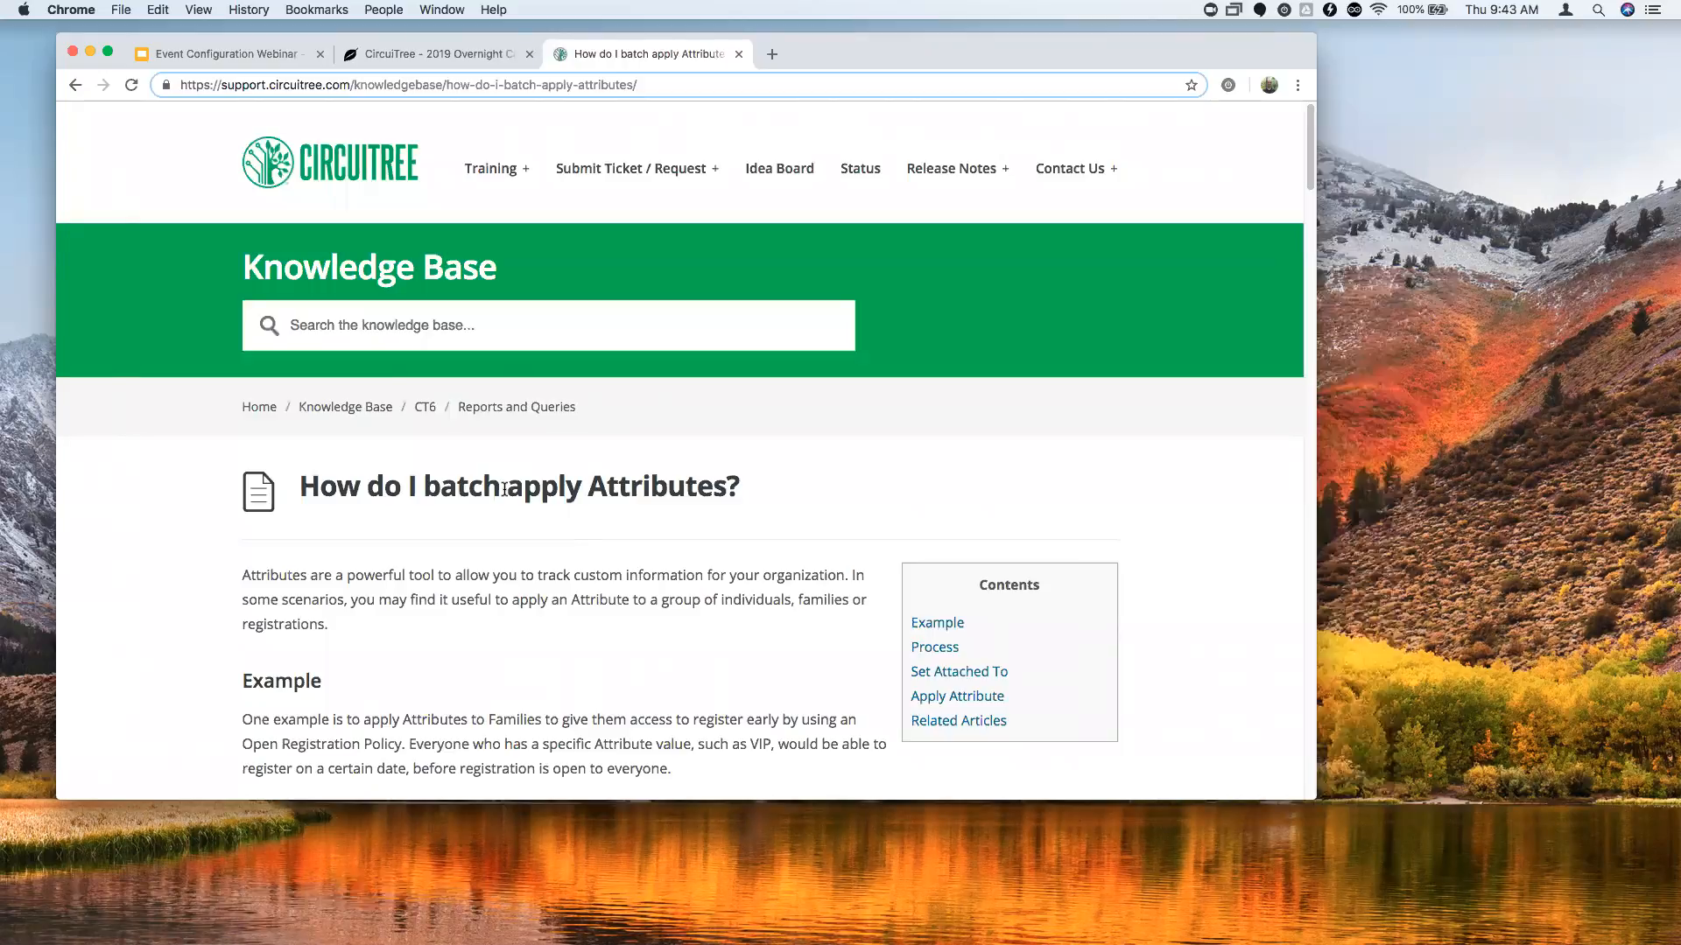
{"action": "scroll", "coordinate": [626, 407], "scroll_direction": "down", "scroll_amount": 5}
{"action": "scroll", "coordinate": [626, 407], "scroll_direction": "down", "scroll_amount": 12}
{"action": "scroll", "coordinate": [689, 385], "scroll_direction": "up", "scroll_amount": 15}
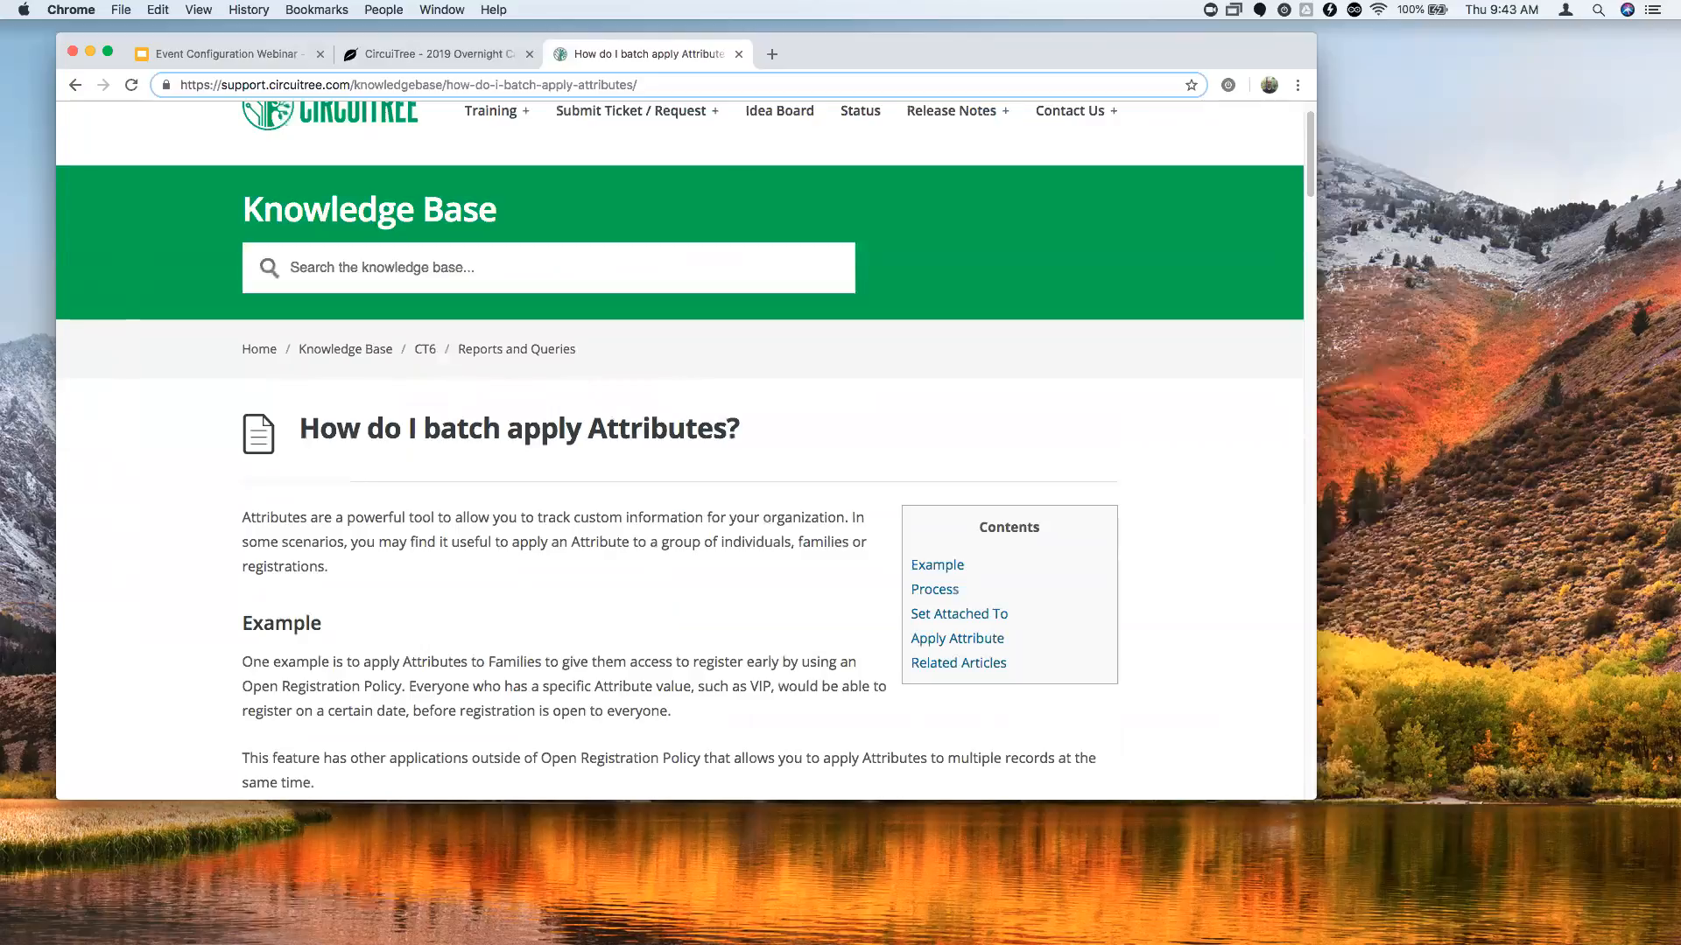
{"action": "scroll", "coordinate": [481, 496], "scroll_direction": "up", "scroll_amount": 2}
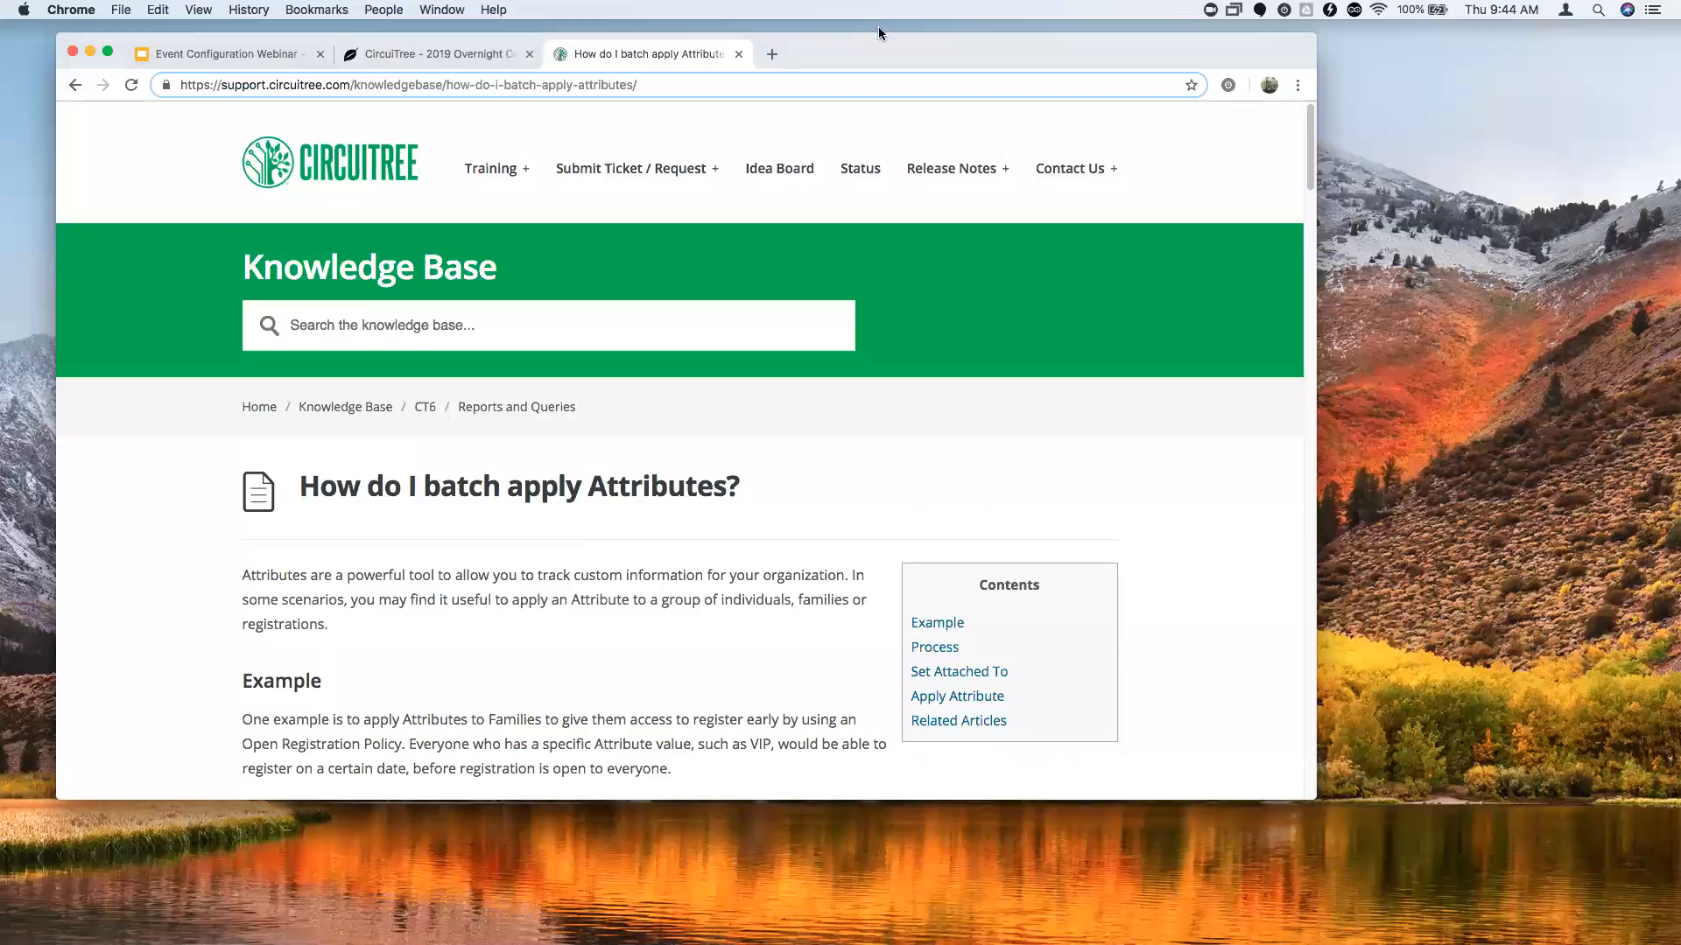
{"action": "left_click_drag", "start_coordinate": [884, 49], "coordinate": [889, 33]}
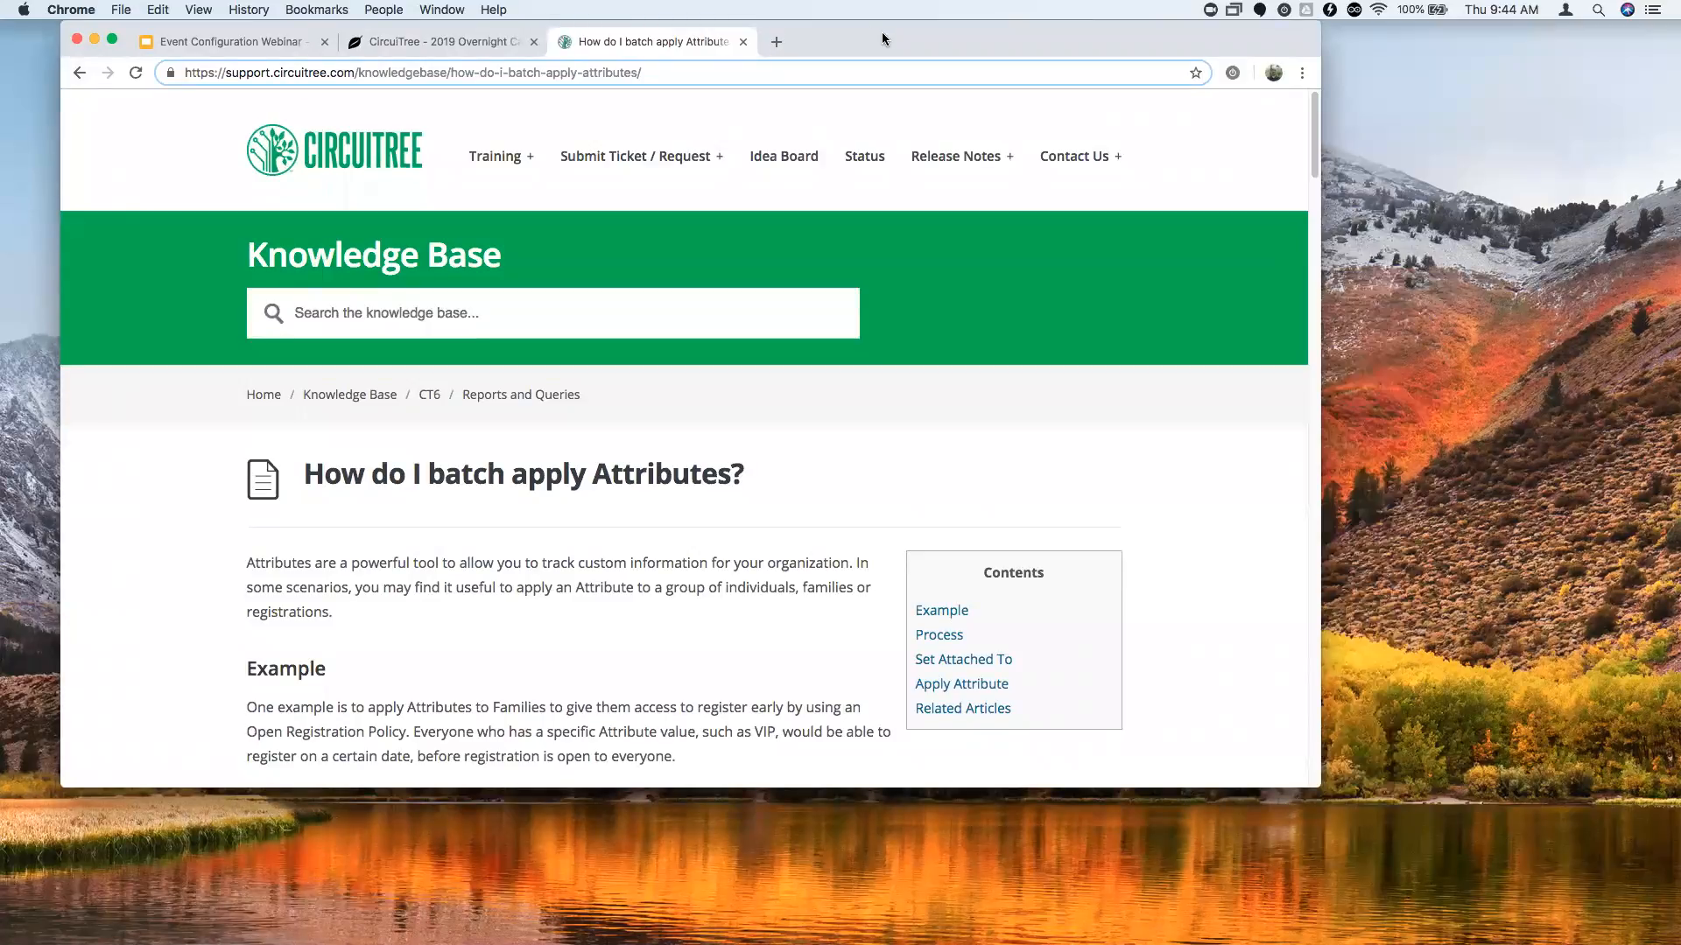
{"action": "left_click_drag", "start_coordinate": [881, 34], "coordinate": [878, 34]}
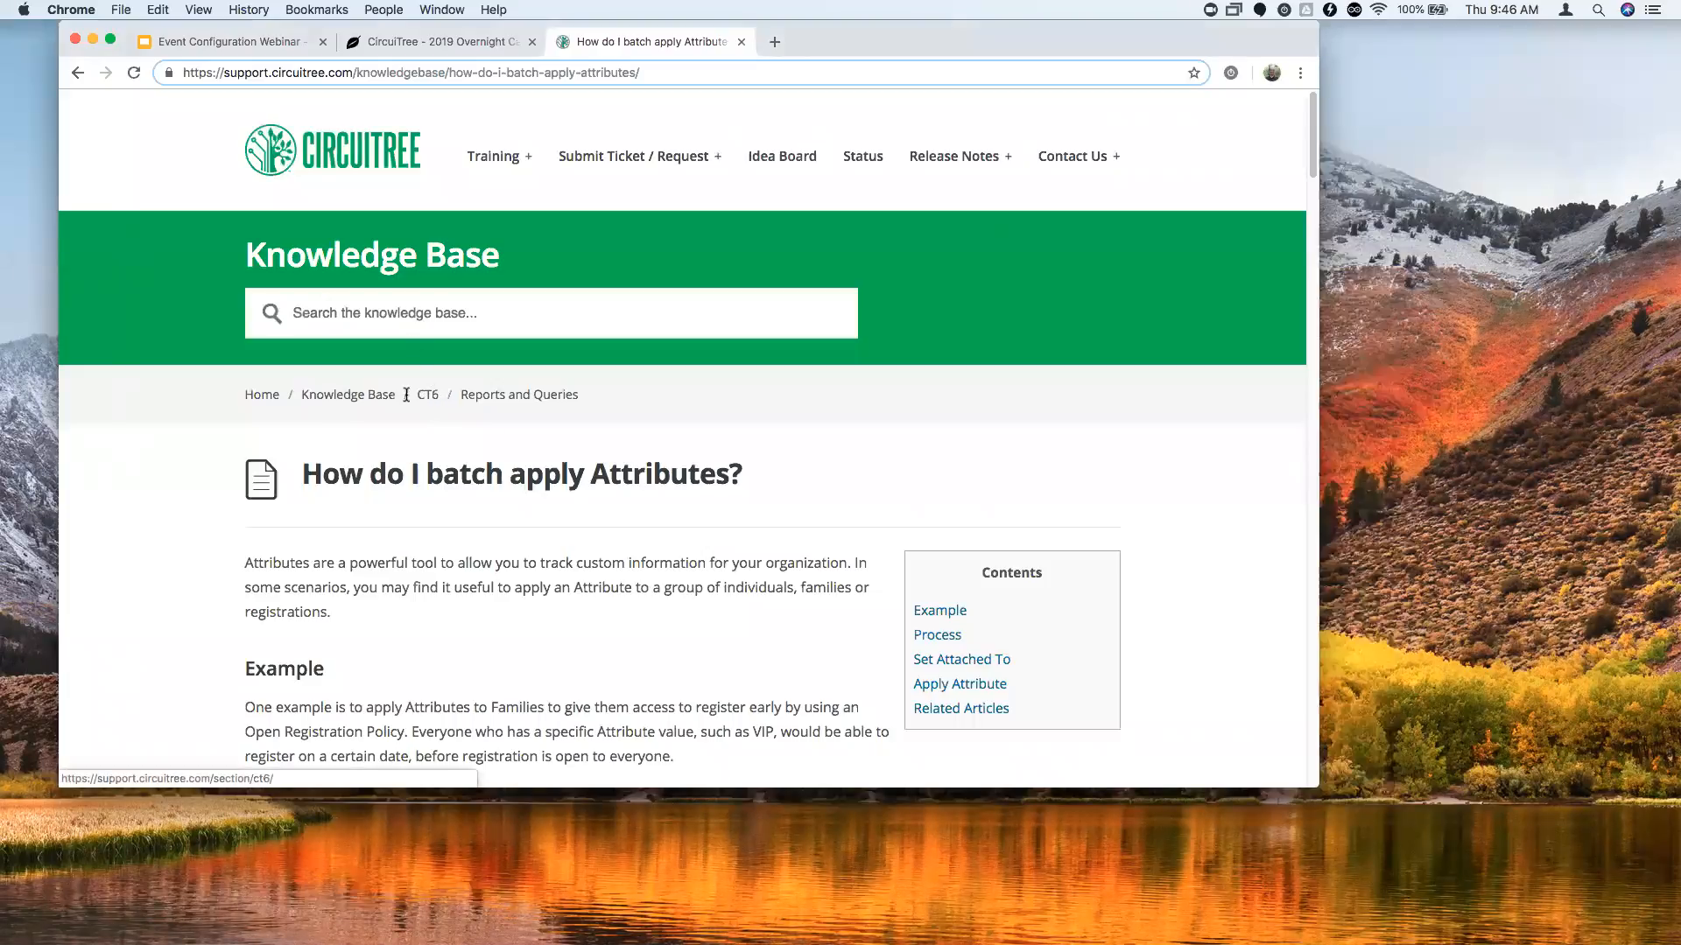
{"action": "left_click", "coordinate": [389, 166]}
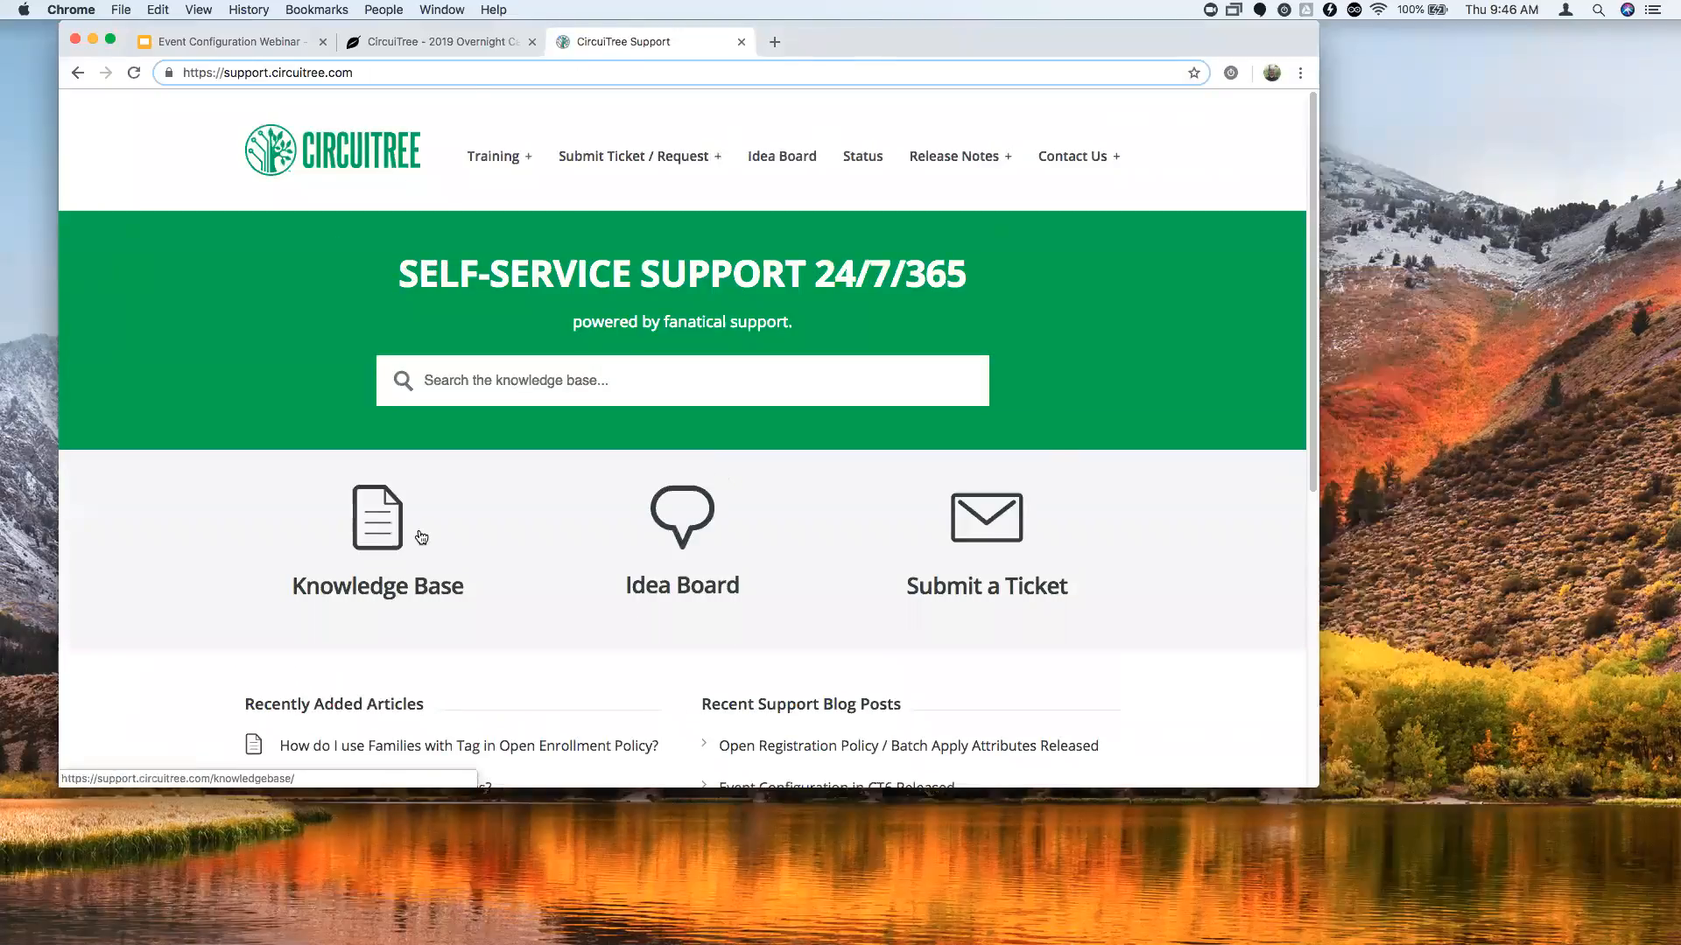
Open the support site's Knowledge Base.
{"action": "left_click", "coordinate": [423, 512]}
{"action": "scroll", "coordinate": [788, 480], "scroll_direction": "down", "scroll_amount": 10}
{"action": "scroll", "coordinate": [289, 350], "scroll_direction": "down", "scroll_amount": 2}
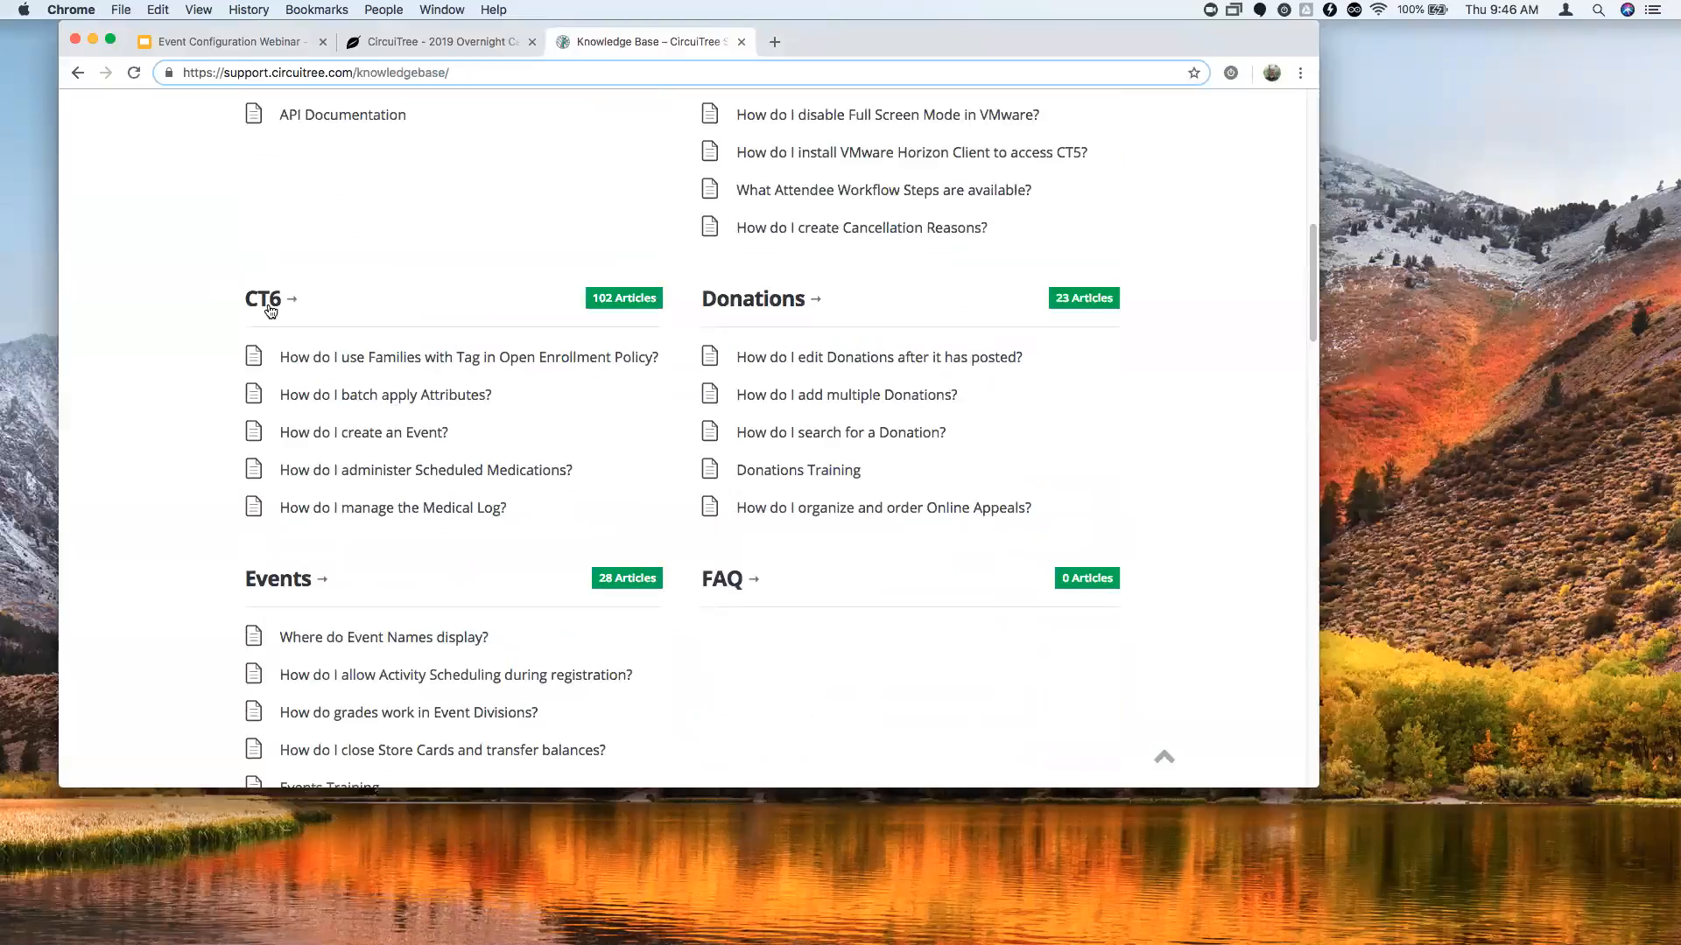
Open the CT6 section and browse categories like Accounting, Attendees, Config and Emails.
{"action": "left_click", "coordinate": [270, 308]}
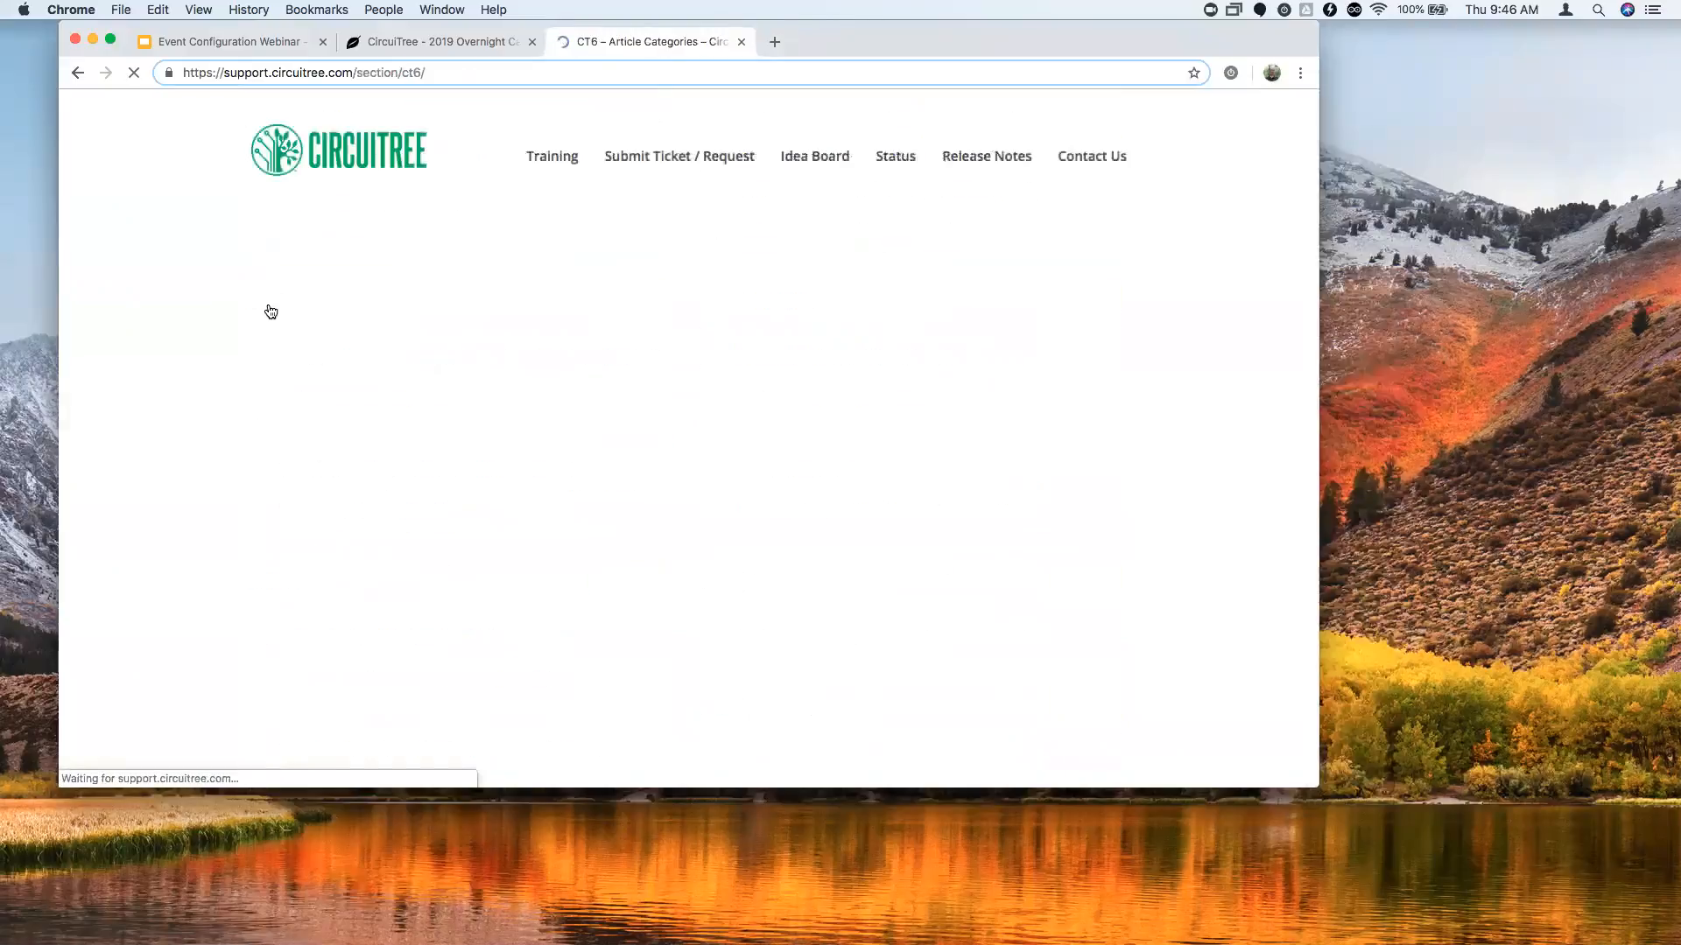
{"action": "scroll", "coordinate": [527, 373], "scroll_direction": "down", "scroll_amount": 1}
{"action": "scroll", "coordinate": [900, 431], "scroll_direction": "down", "scroll_amount": 7}
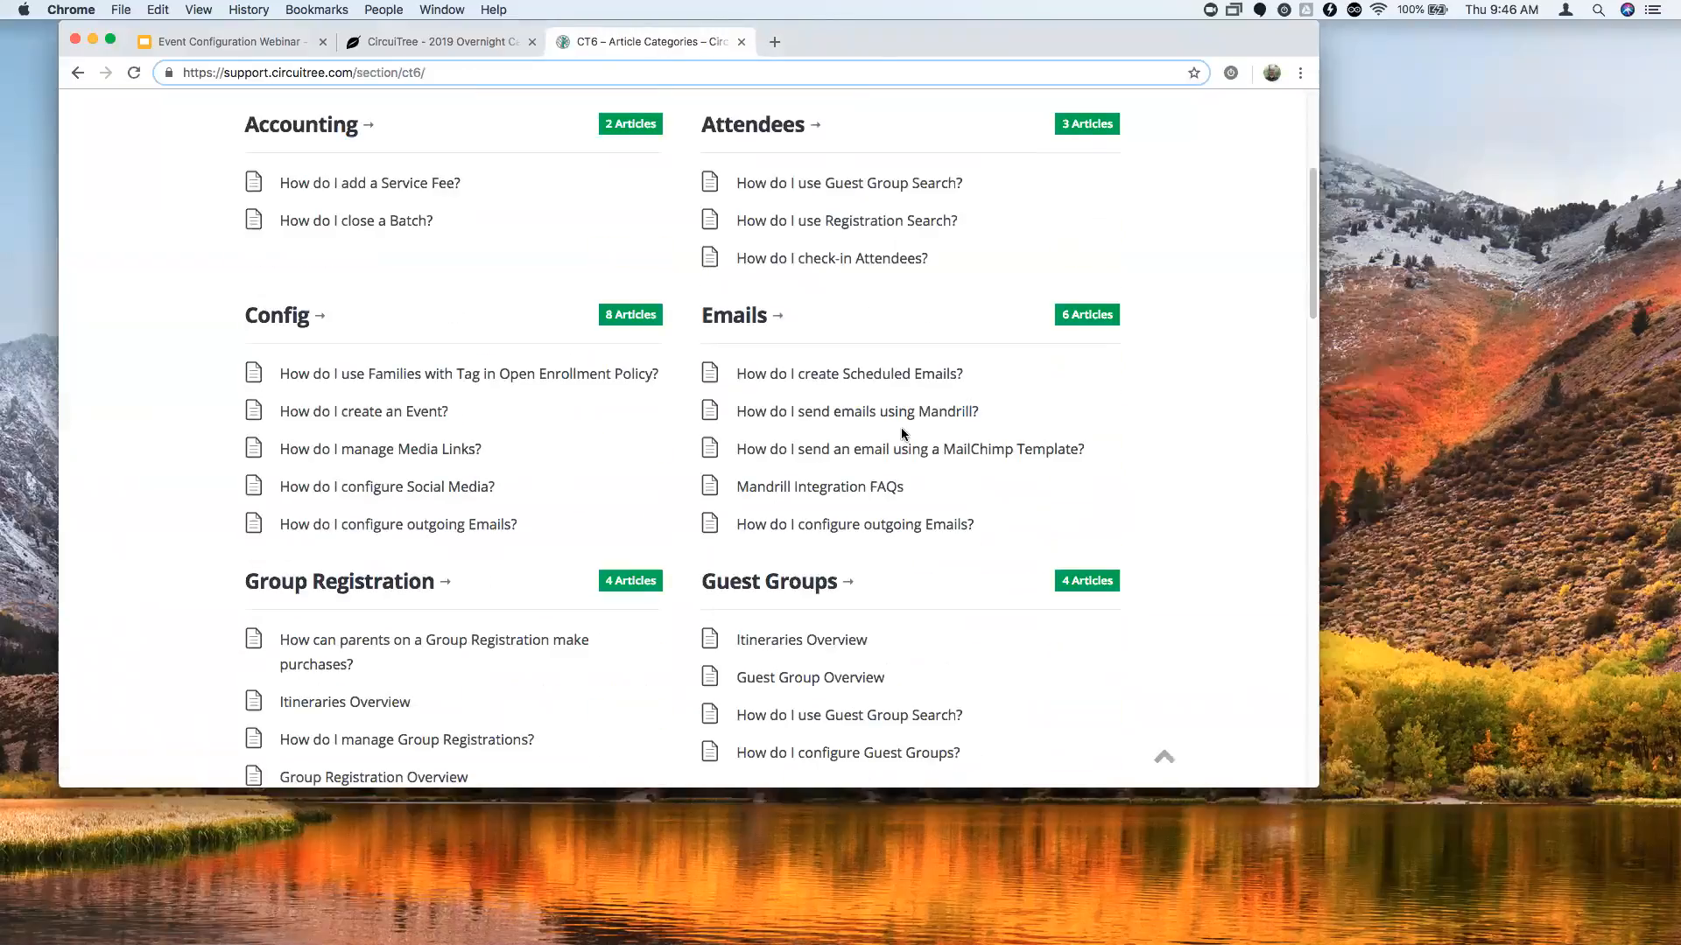
{"action": "scroll", "coordinate": [945, 392], "scroll_direction": "down", "scroll_amount": 2}
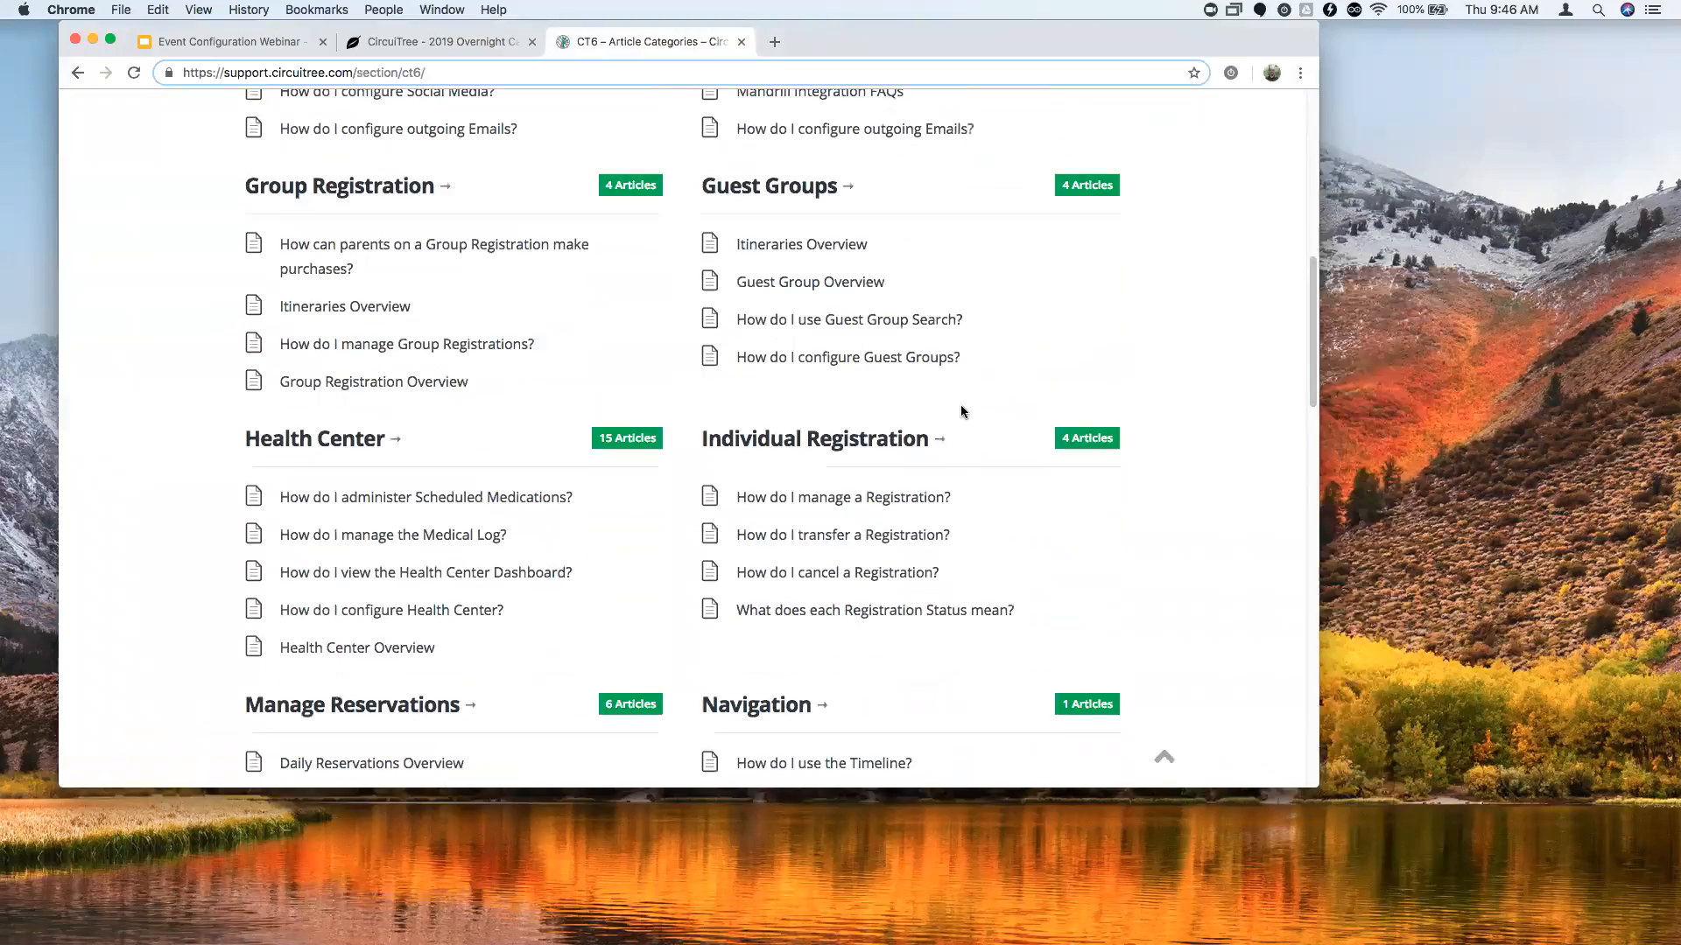
{"action": "scroll", "coordinate": [954, 413], "scroll_direction": "down", "scroll_amount": 5}
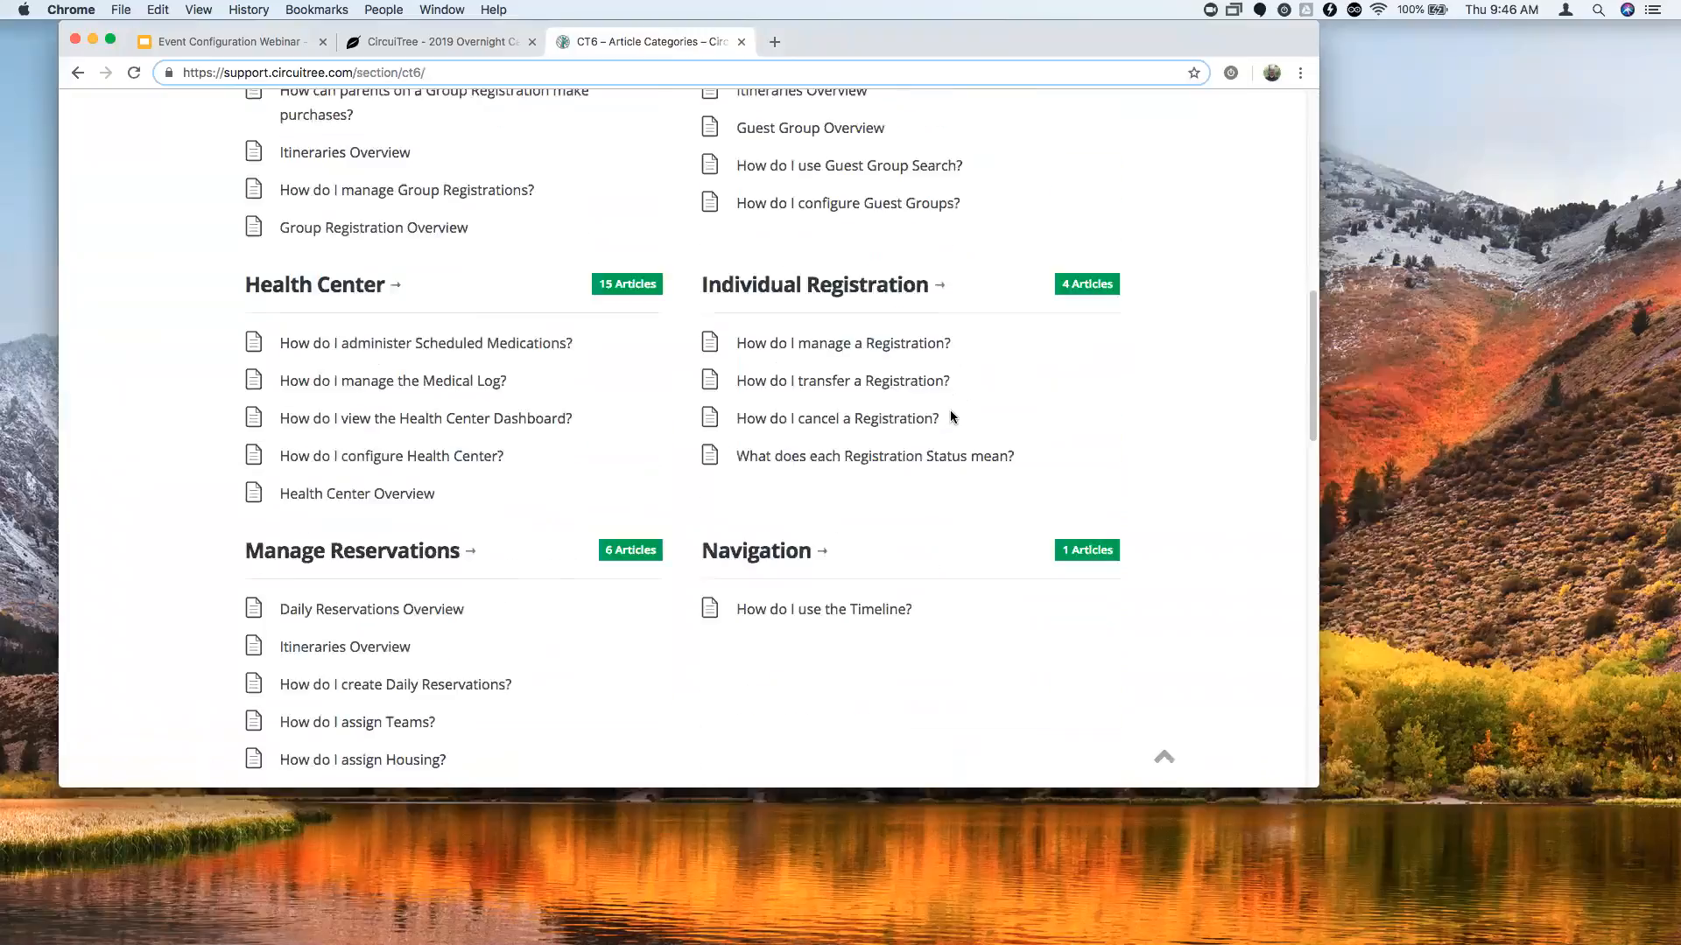
{"action": "scroll", "coordinate": [889, 426], "scroll_direction": "down", "scroll_amount": 7}
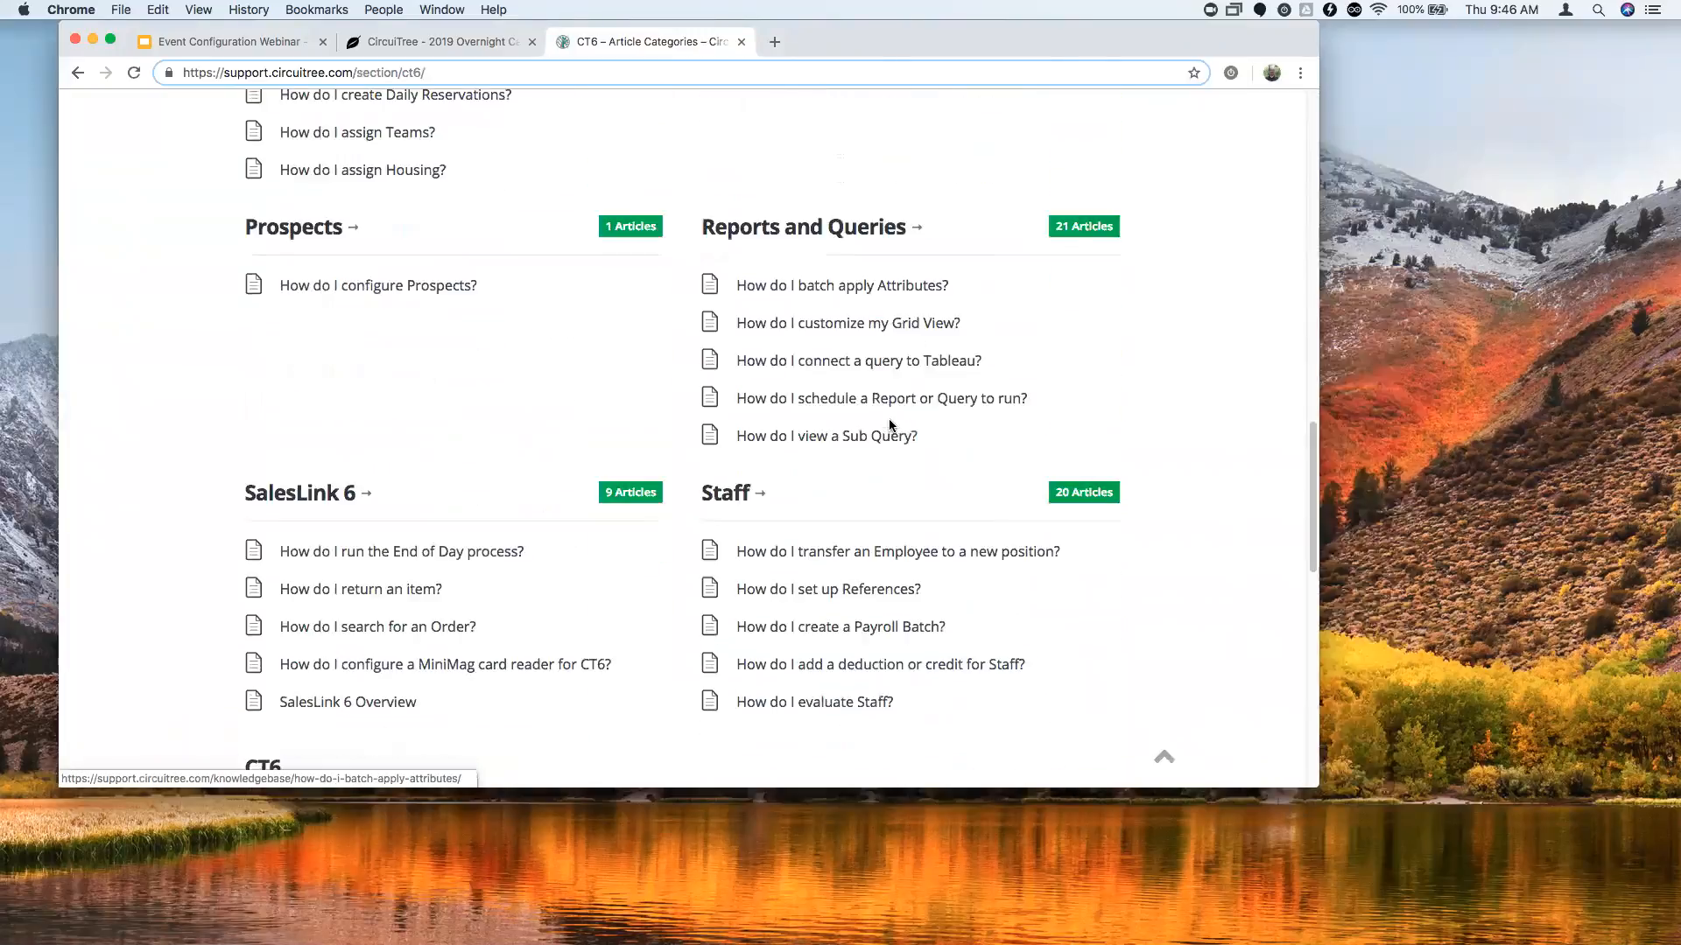
{"action": "scroll", "coordinate": [869, 496], "scroll_direction": "up", "scroll_amount": 17}
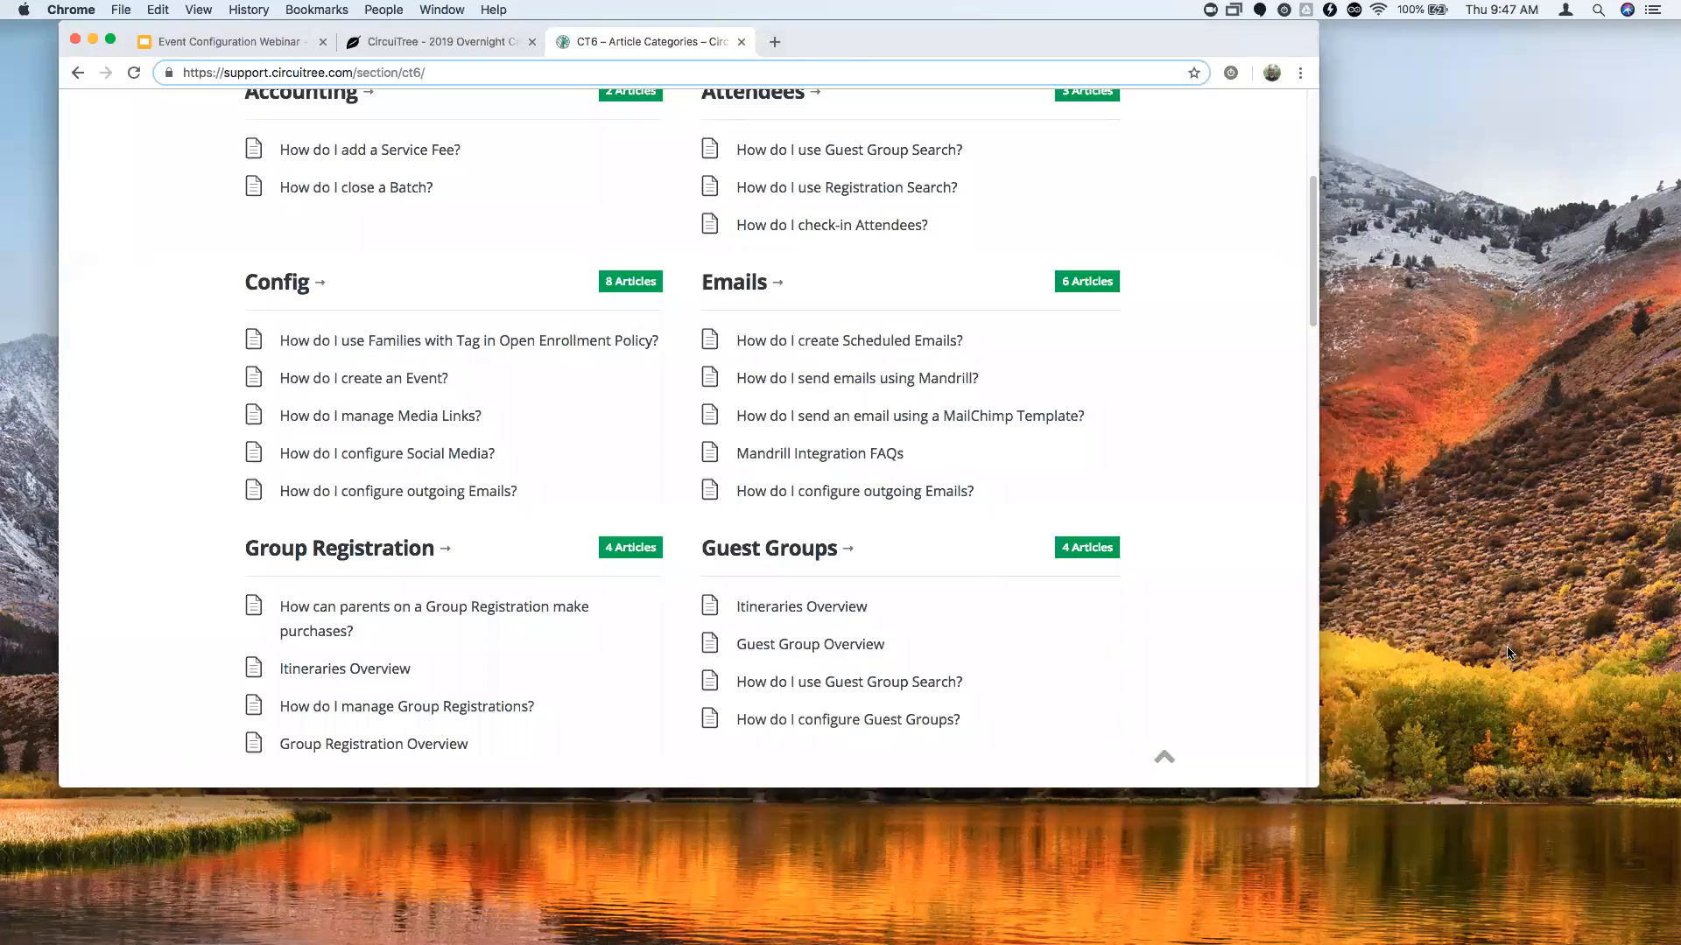
{"action": "scroll", "coordinate": [779, 605], "scroll_direction": "up", "scroll_amount": 3}
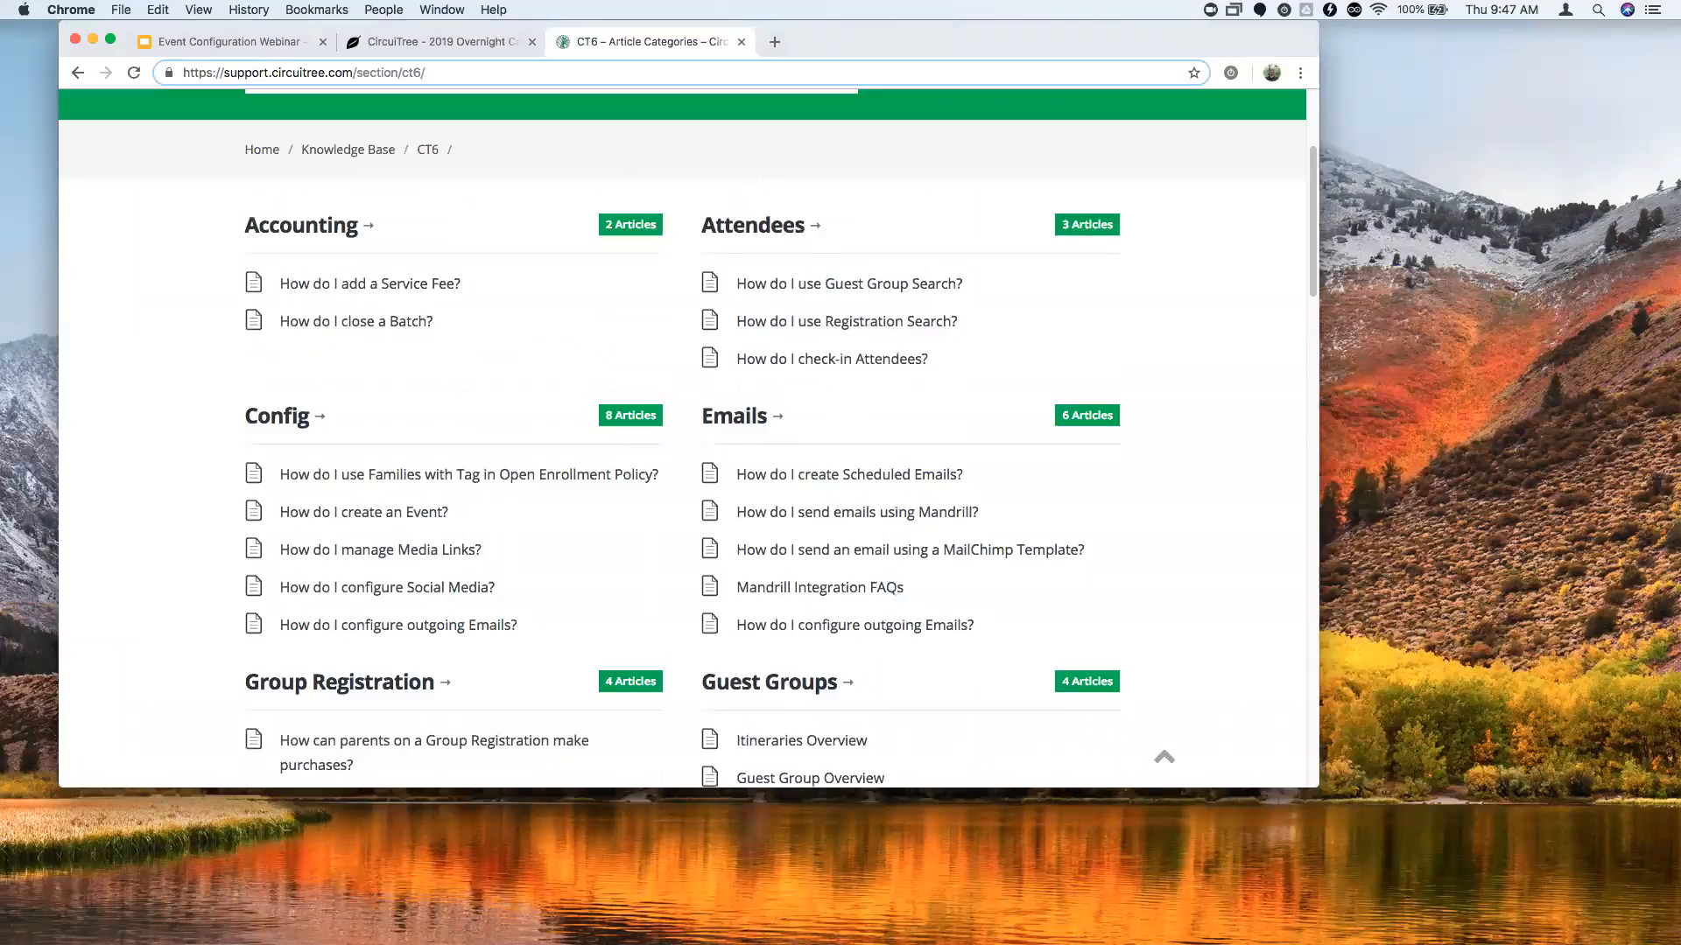
{"action": "scroll", "coordinate": [854, 402], "scroll_direction": "up", "scroll_amount": 5}
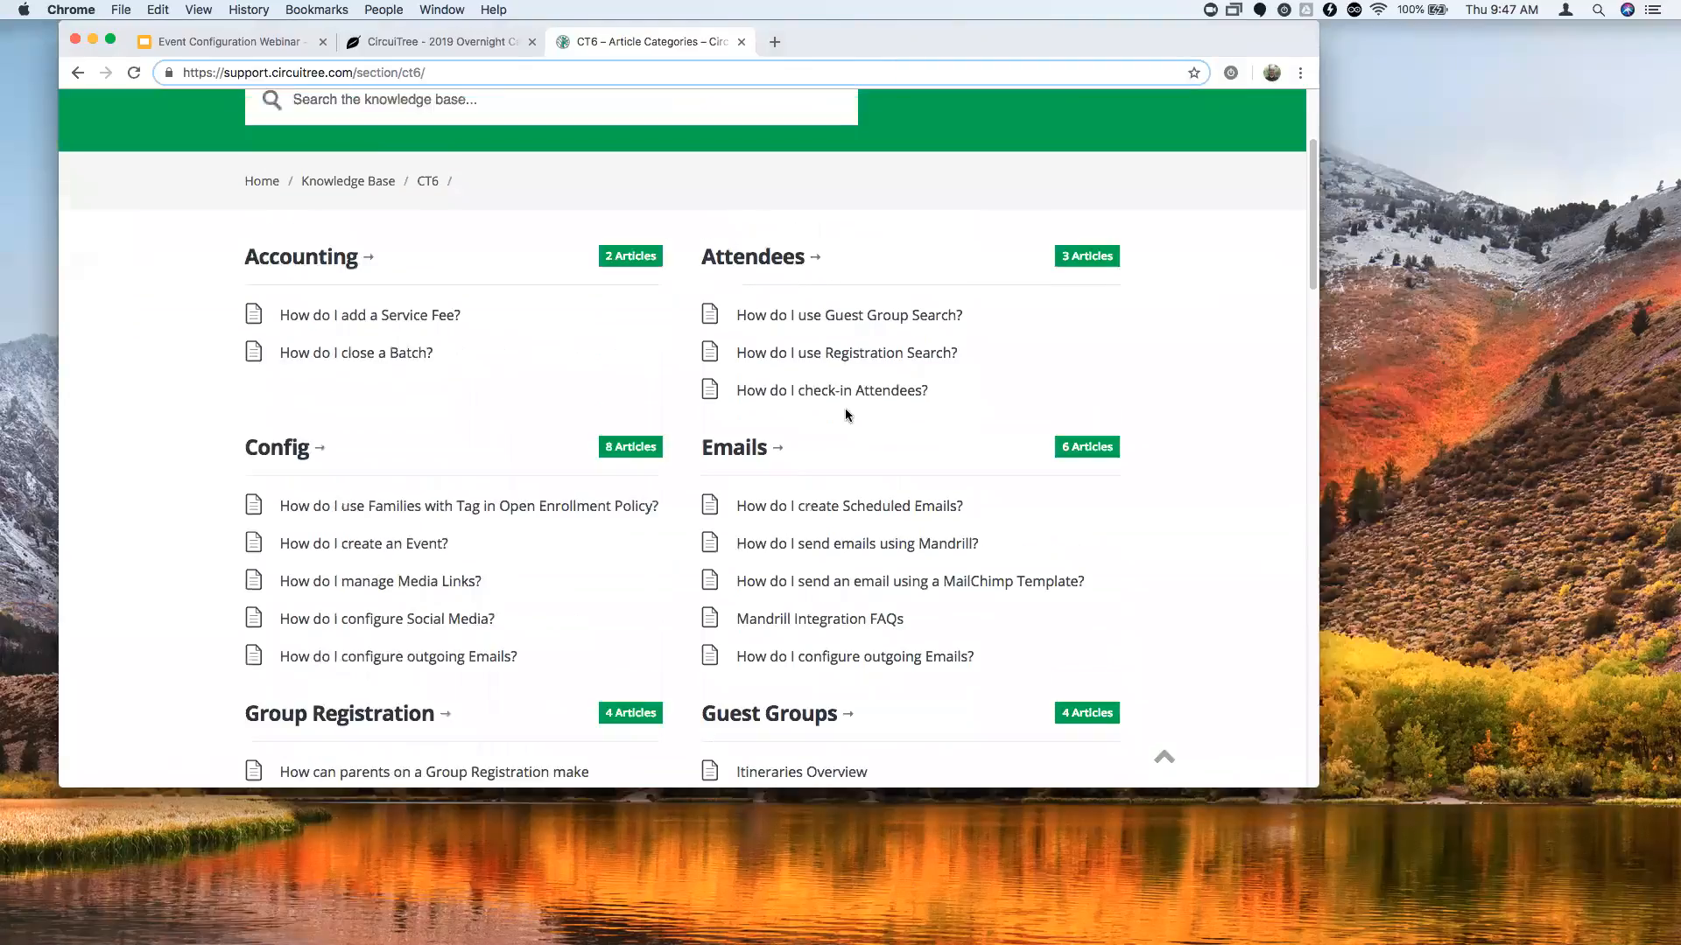